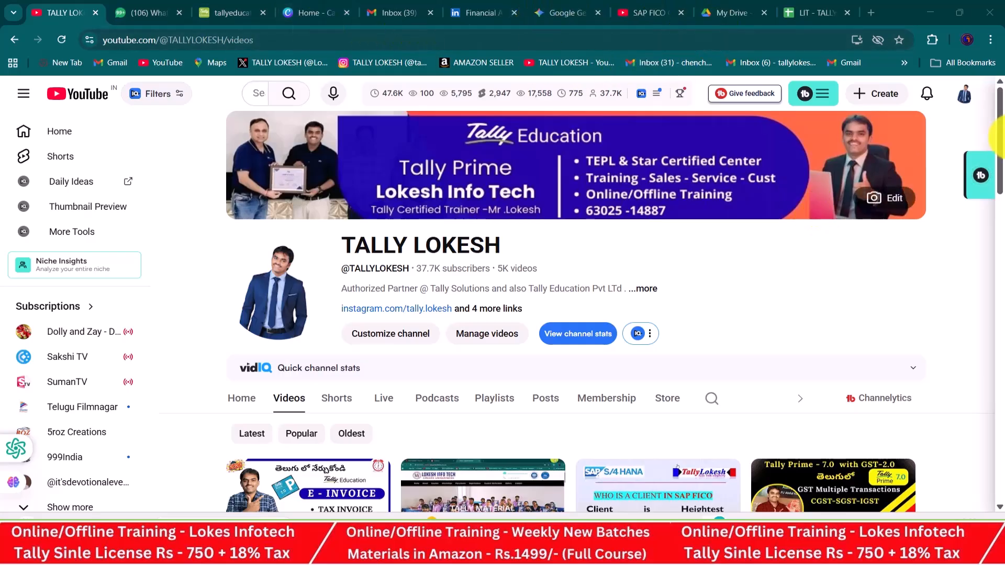
# Scroll the channel's Videos page down to show the grid of uploaded video thumbnails
pyautogui.moveTo(1000, 142); pyautogui.dragTo(1002, 246)
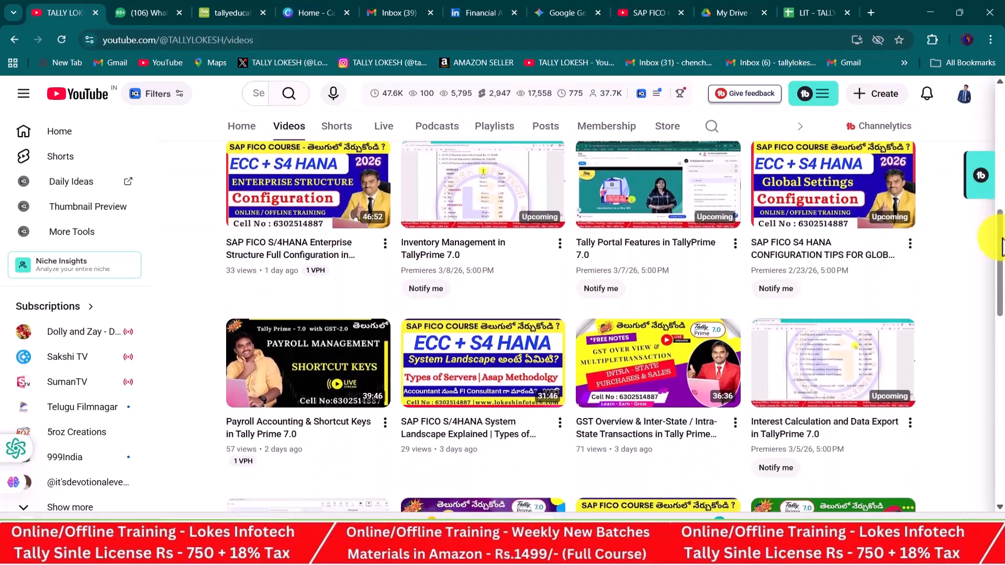
pyautogui.moveTo(1001, 246); pyautogui.dragTo(1001, 285)
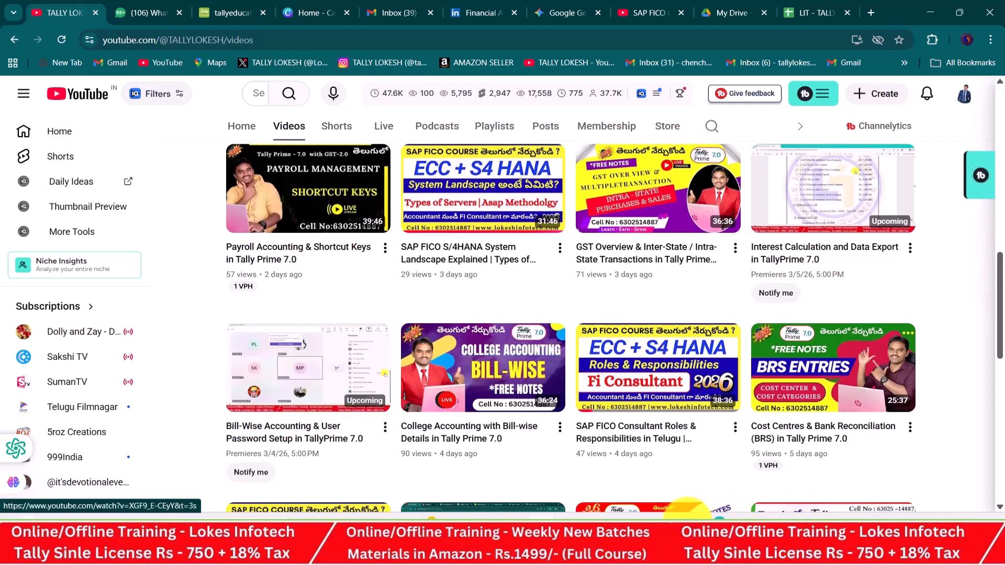
# In the TALLY TEST workbook, enter MANUAL MANUFACTURING in C5 and widen column C to fit
pyautogui.moveTo(692, 512)
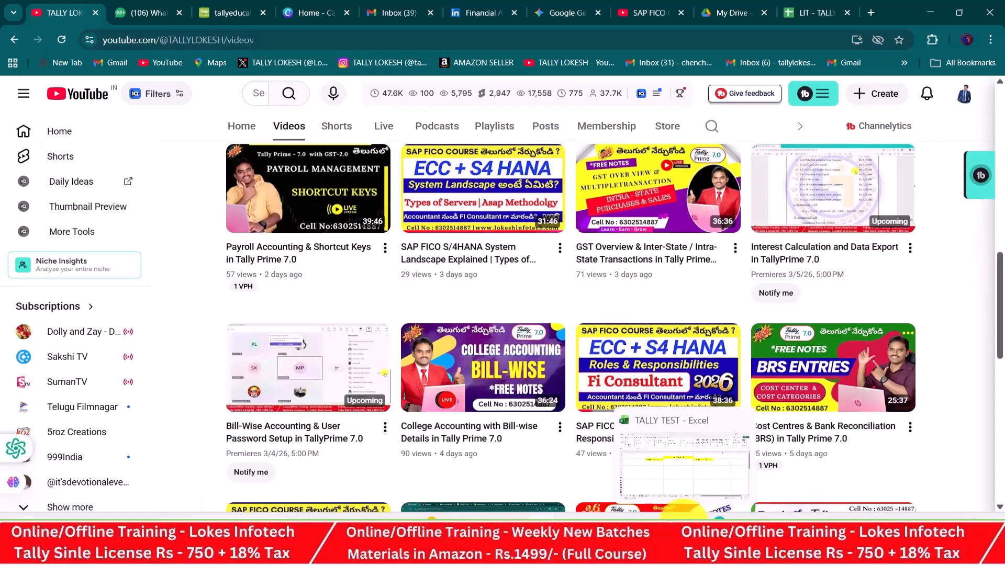
pyautogui.click(684, 524)
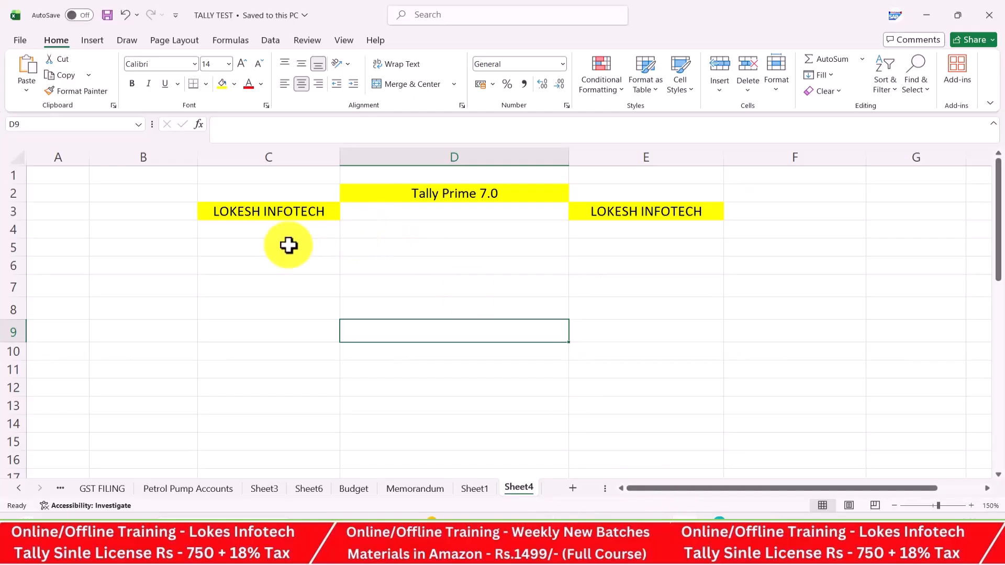
pyautogui.click(271, 246)
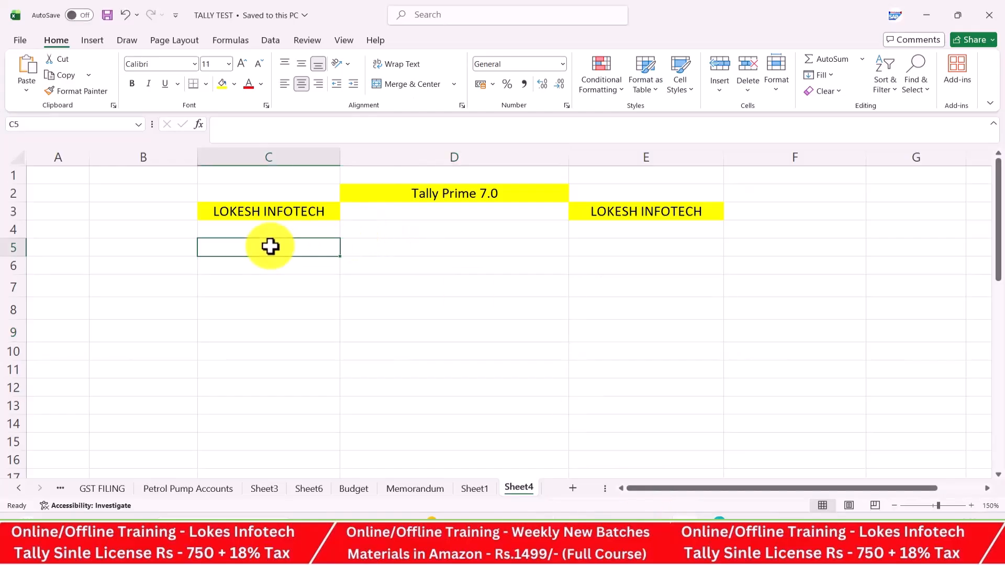
pyautogui.write('MANUAL')
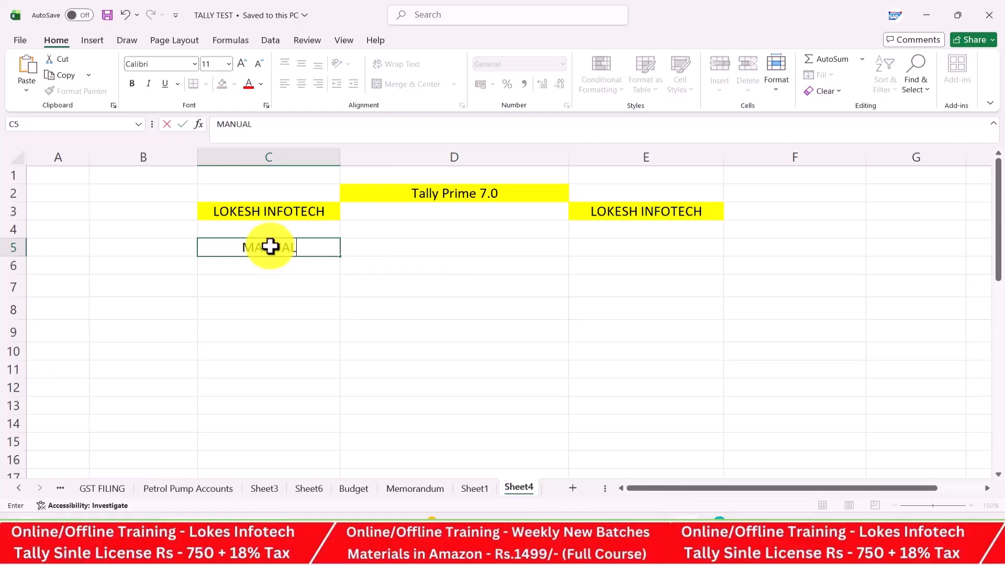
pyautogui.write(' MANU')
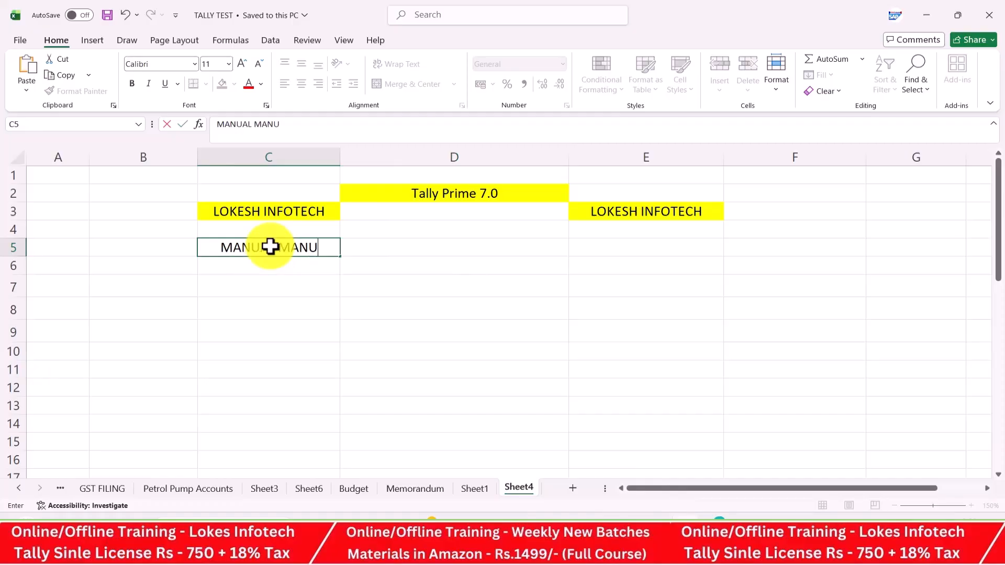
pyautogui.write('FACTURING')
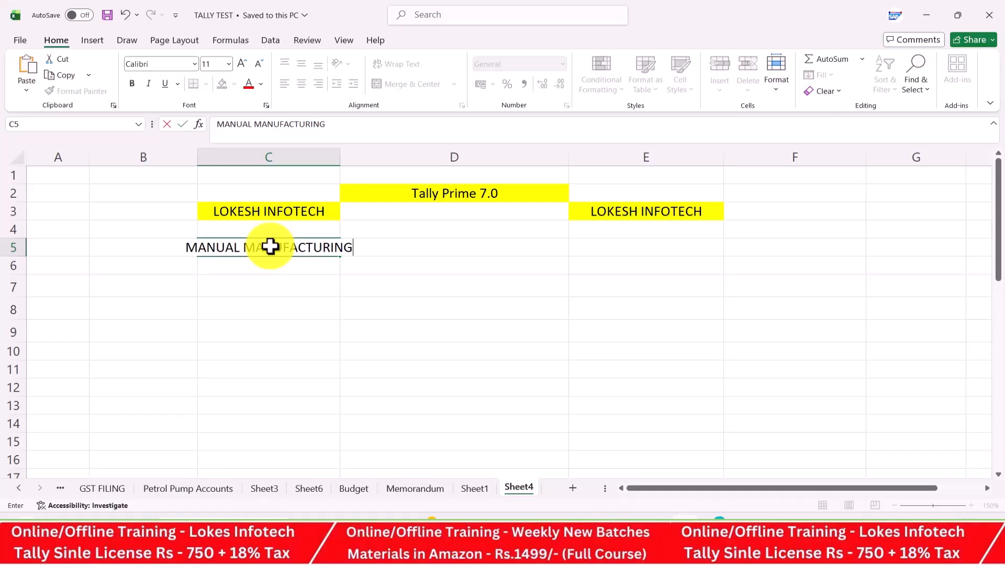
pyautogui.press('Tab')
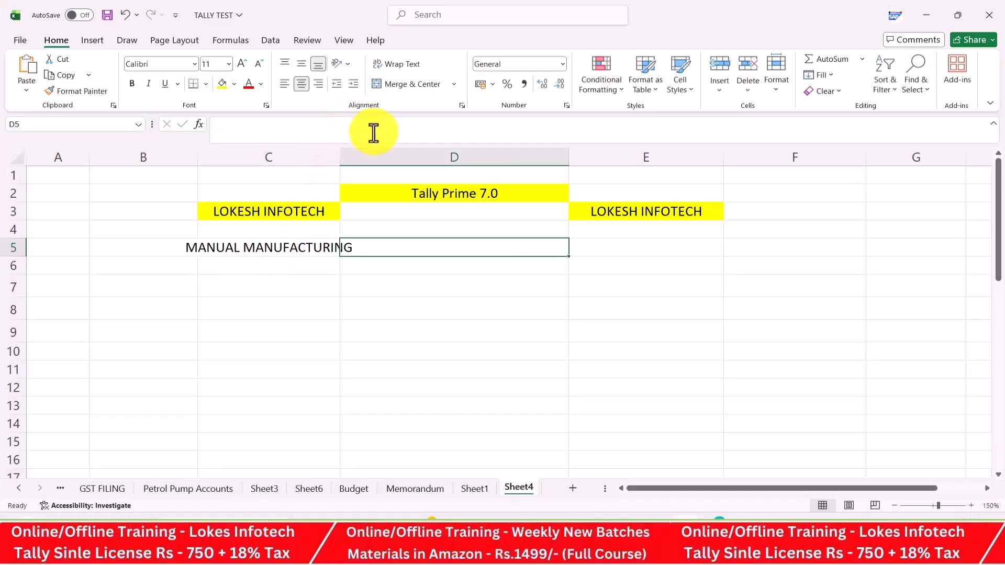
pyautogui.moveTo(340, 158); pyautogui.dragTo(381, 157)
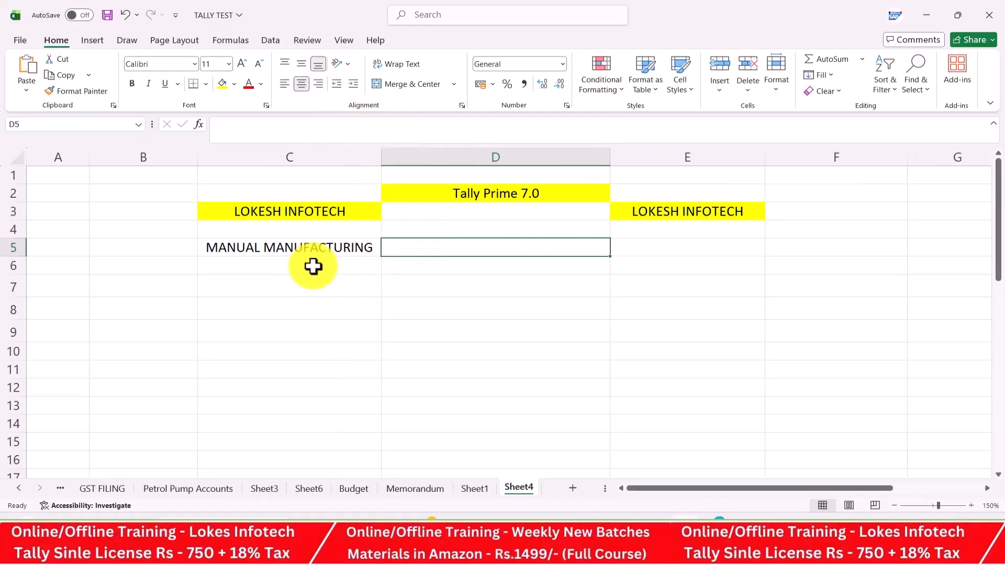
# Enter the heading NATURE OF BUSINESS in cell C7
pyautogui.click(304, 289)
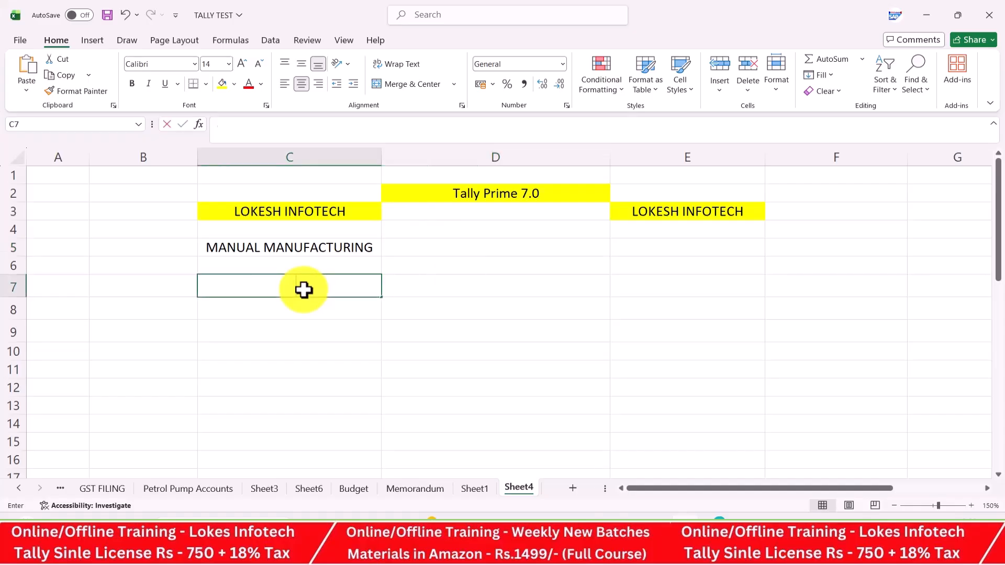
pyautogui.write('NATURE OF BUSIE')
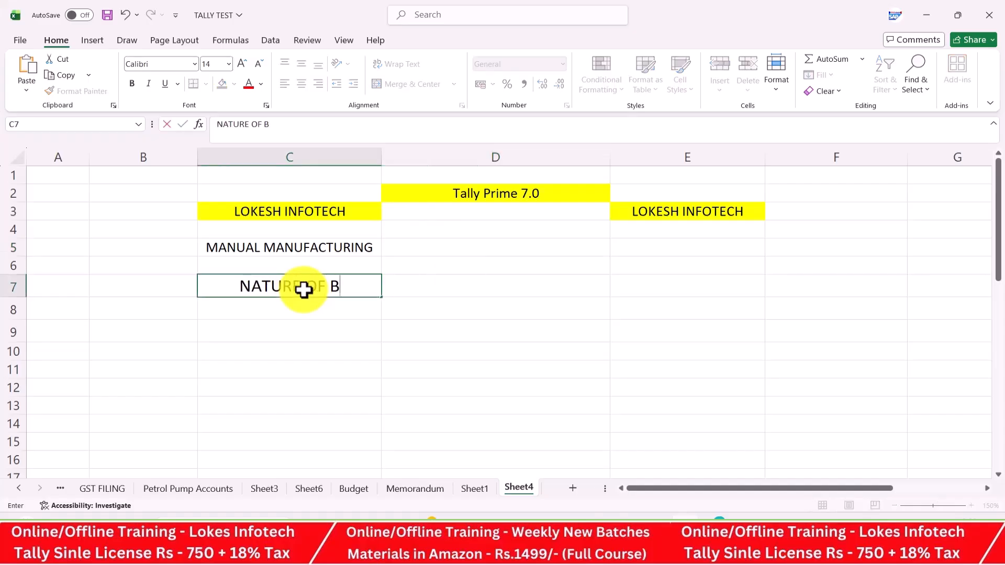
pyautogui.press('BackSpace')
pyautogui.write('NEE')
pyautogui.press('BackSpace')
pyautogui.write('SS')
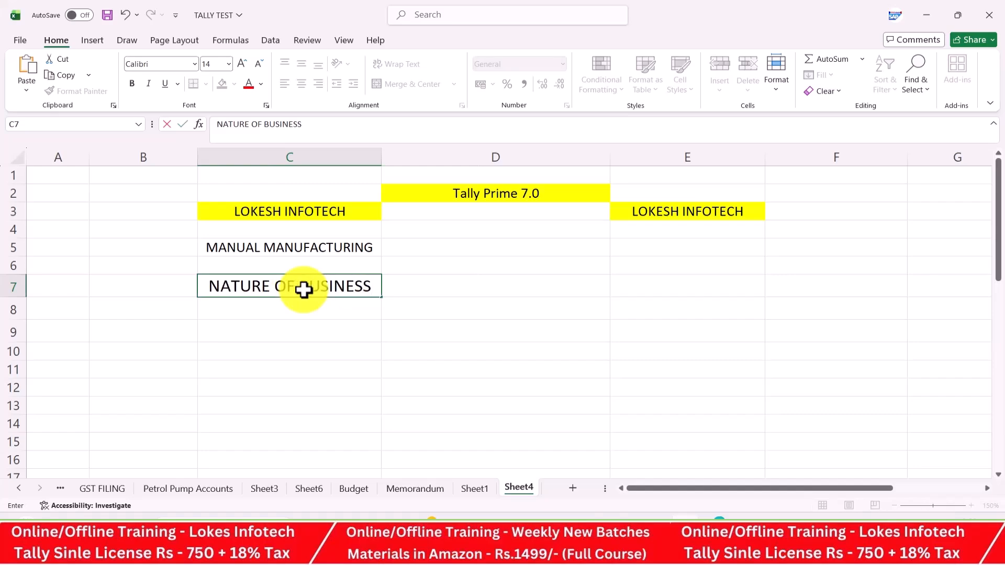
pyautogui.press('Return')
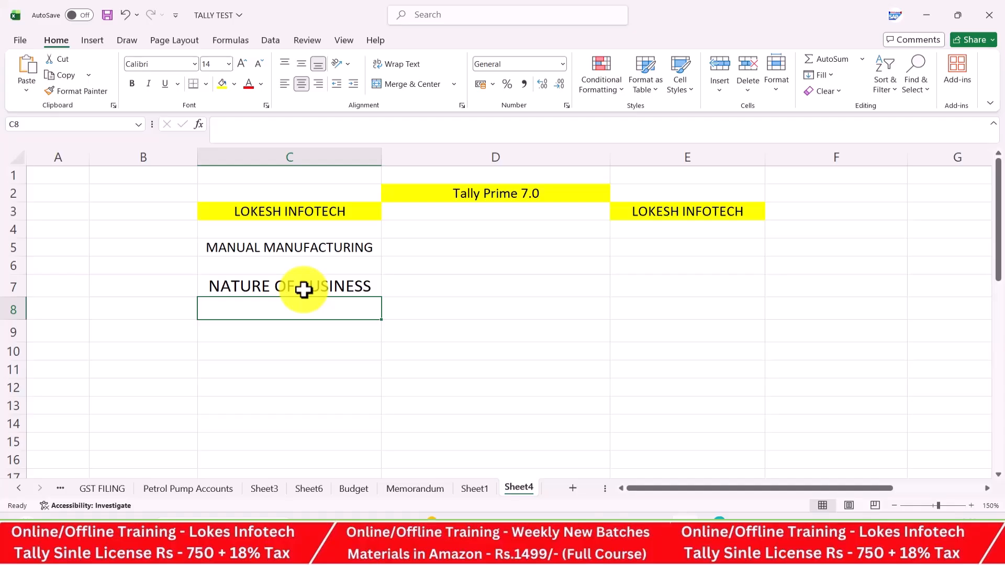
# Type MAKING A NEW PRODUCT into cell D5 beside the MANUAL MANUFACTURING heading
pyautogui.click(493, 256)
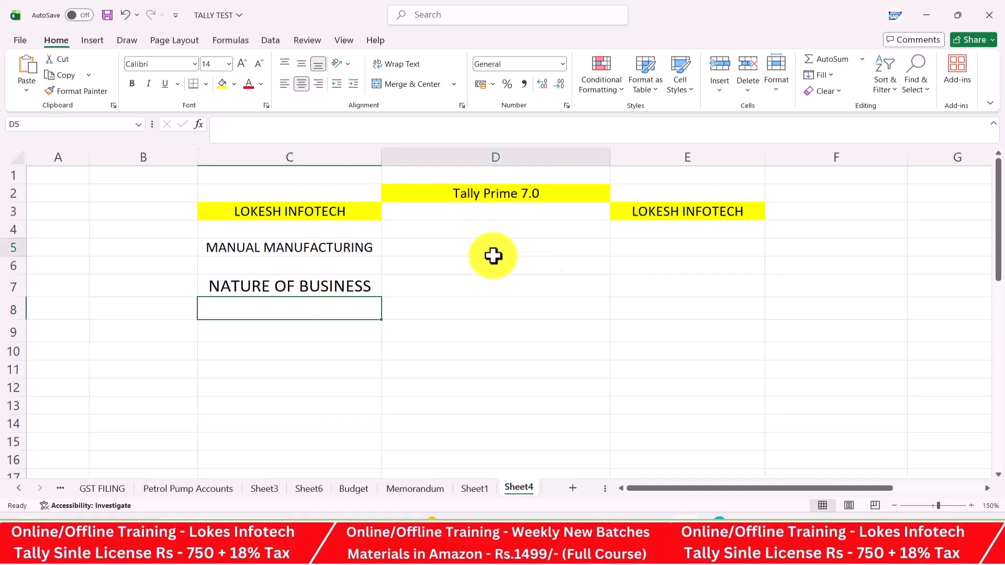
pyautogui.write('MAKI')
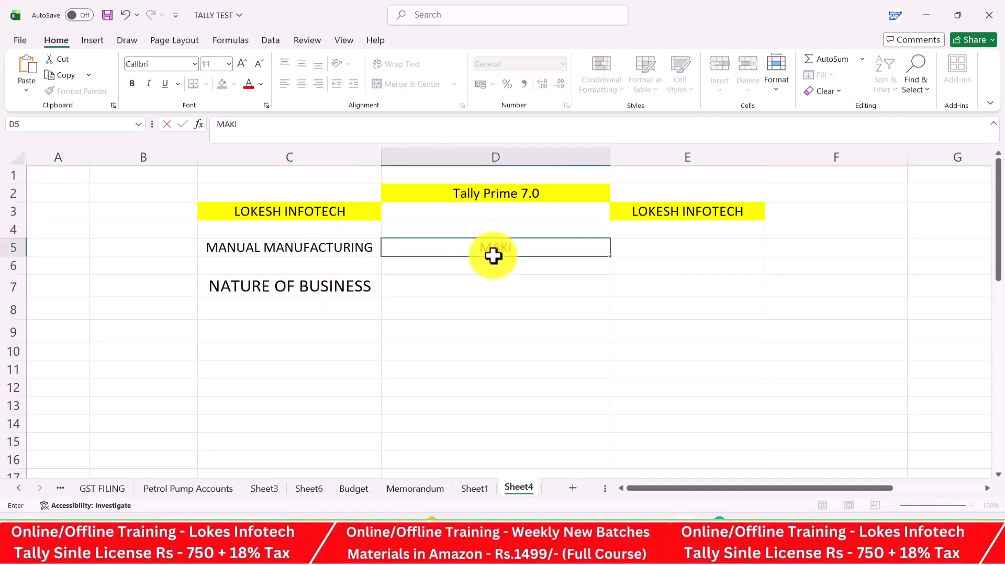
pyautogui.write('NG A NEW')
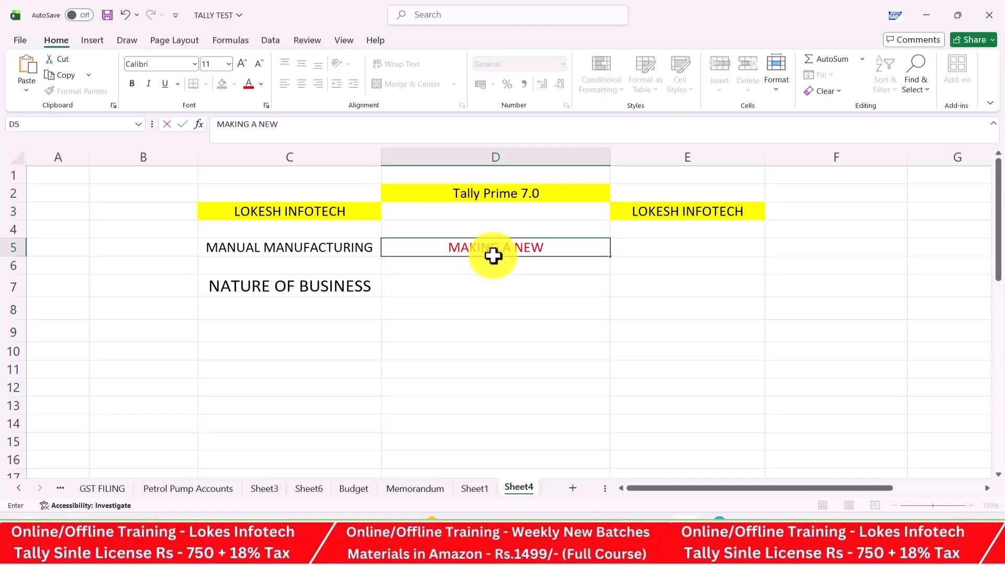
pyautogui.write(' PRODU')
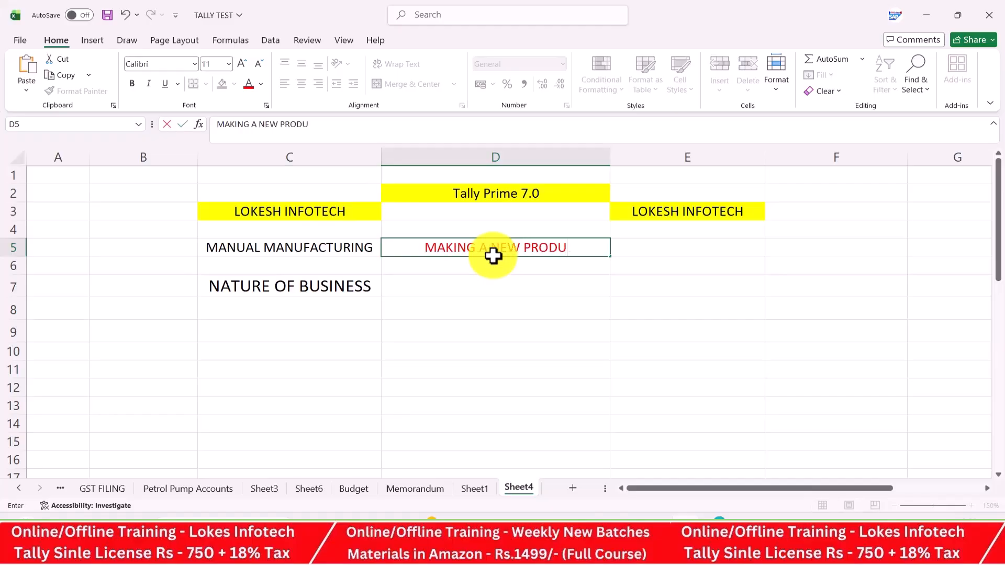
pyautogui.write('CT')
pyautogui.press('Return')
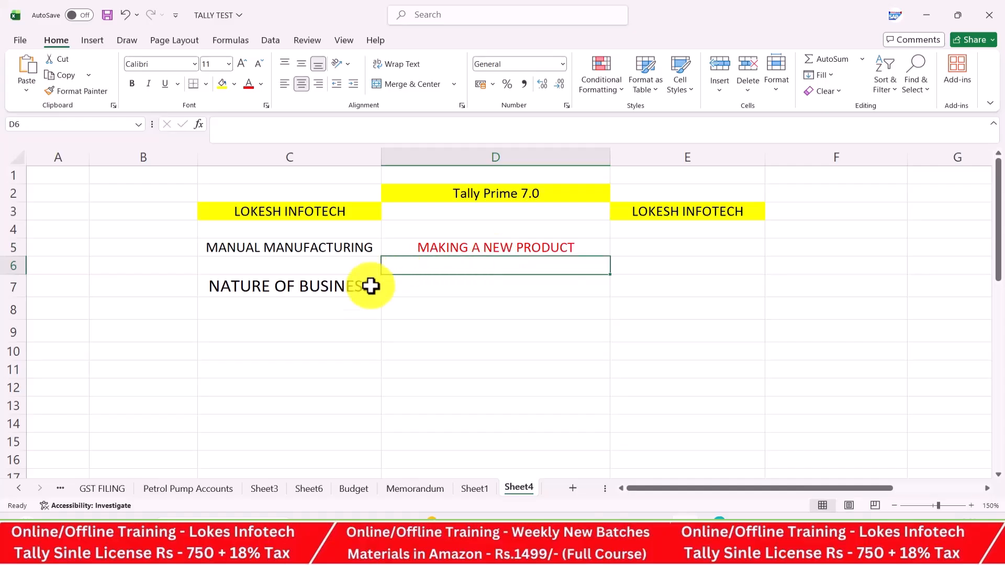
pyautogui.click(331, 308)
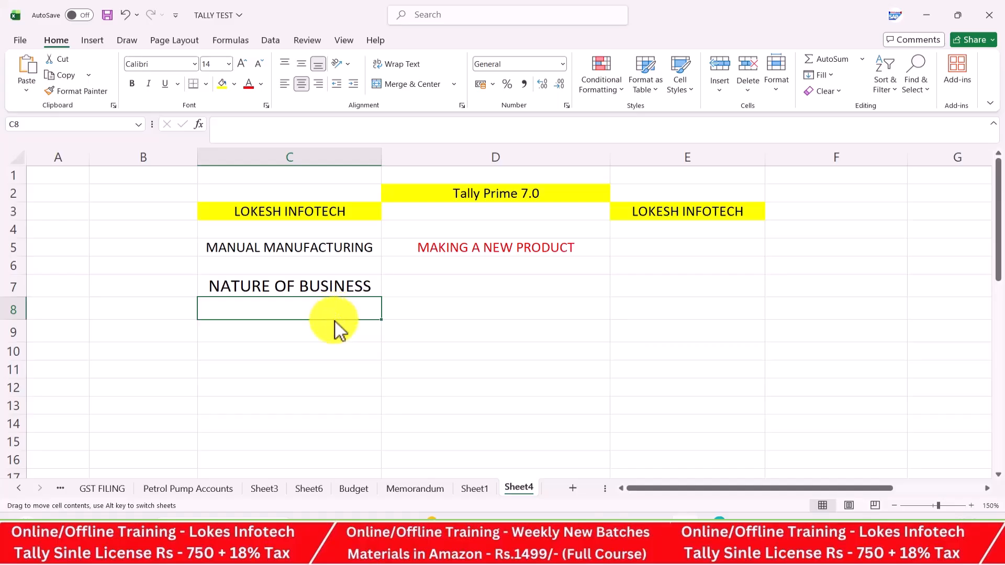
# List MOBILES, COMPUTERS and LAPTOPS in C8 to C10 under NATURE OF BUSINESS
pyautogui.write('MOBILES')
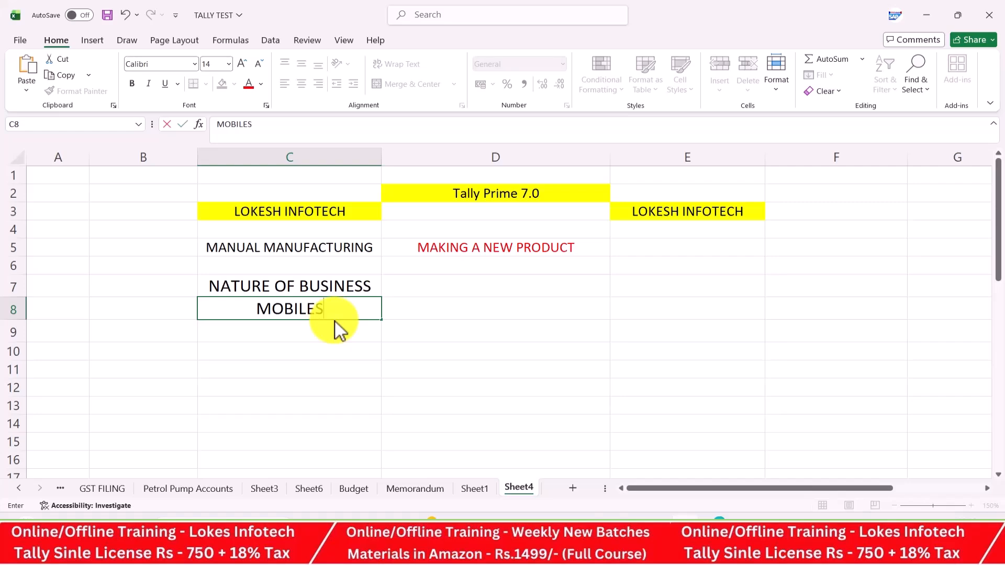
pyautogui.press('BackSpace')
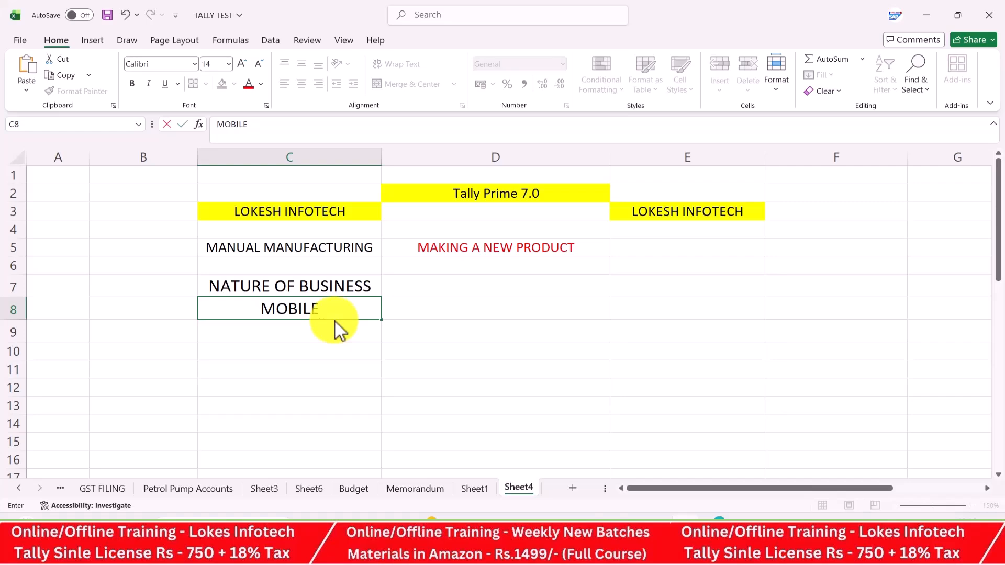
pyautogui.write('S')
pyautogui.press('Return')
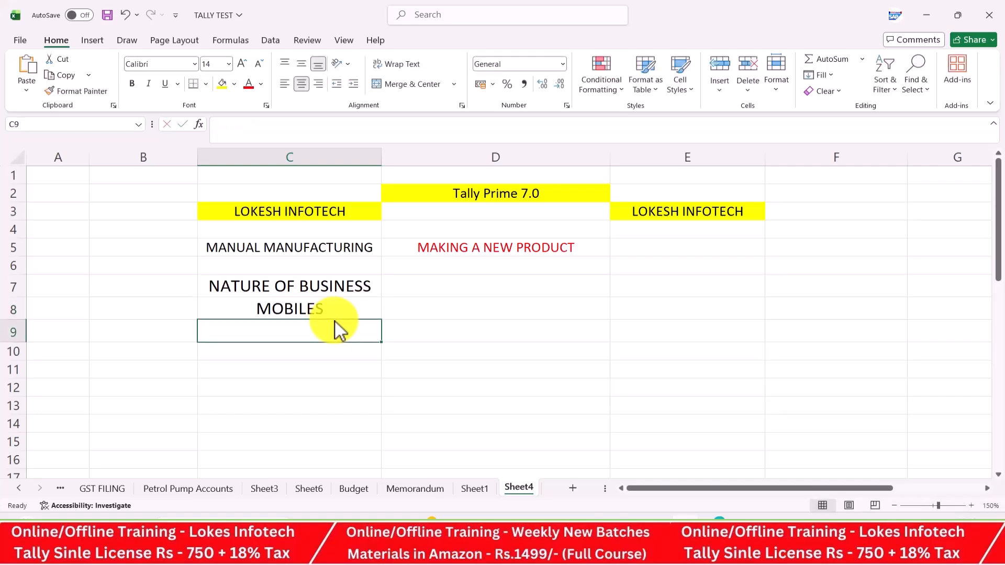
pyautogui.write('COMPUTERS')
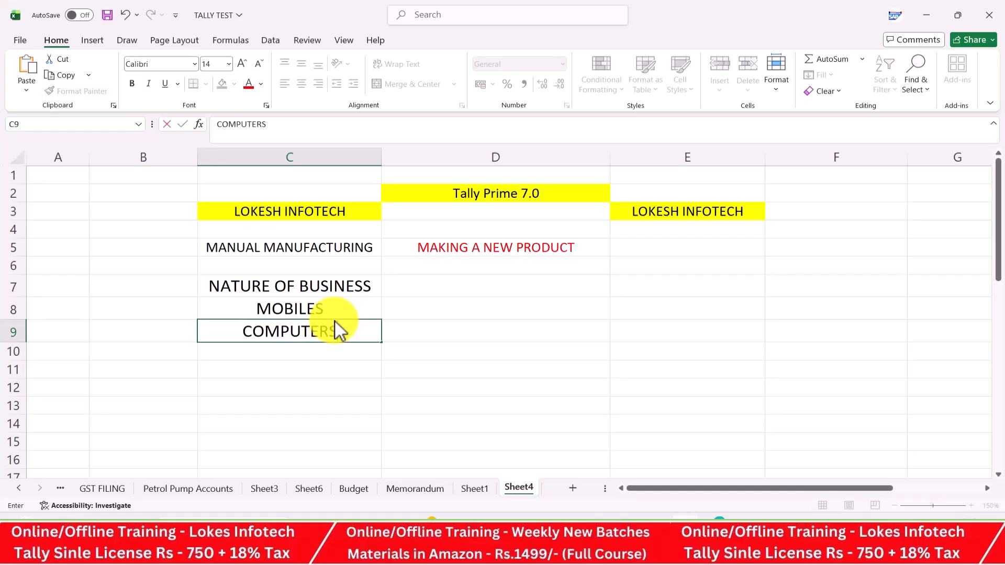
pyautogui.press('Return')
pyautogui.write('LAPTI')
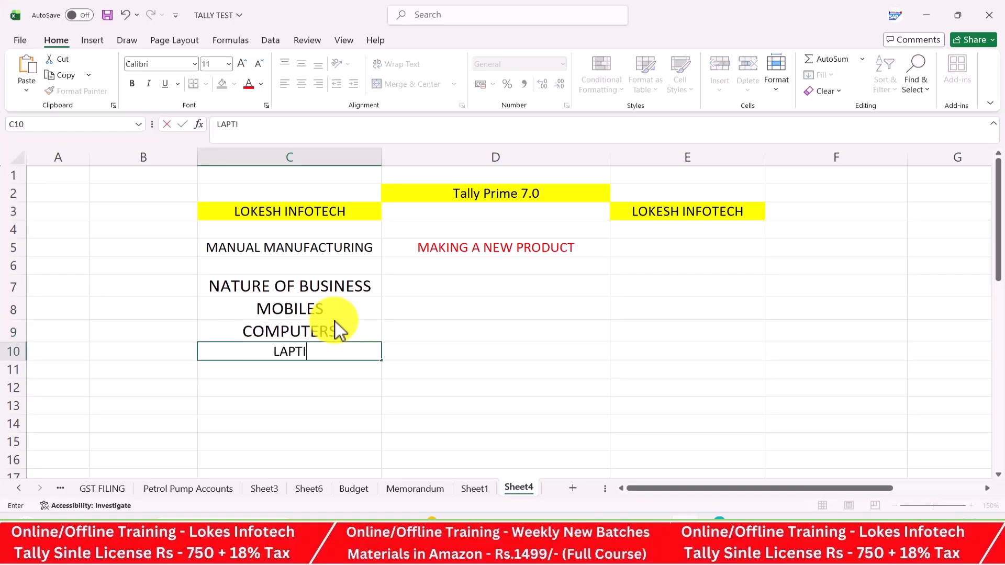
pyautogui.press('BackSpace')
pyautogui.write('OPS')
pyautogui.press('Return')
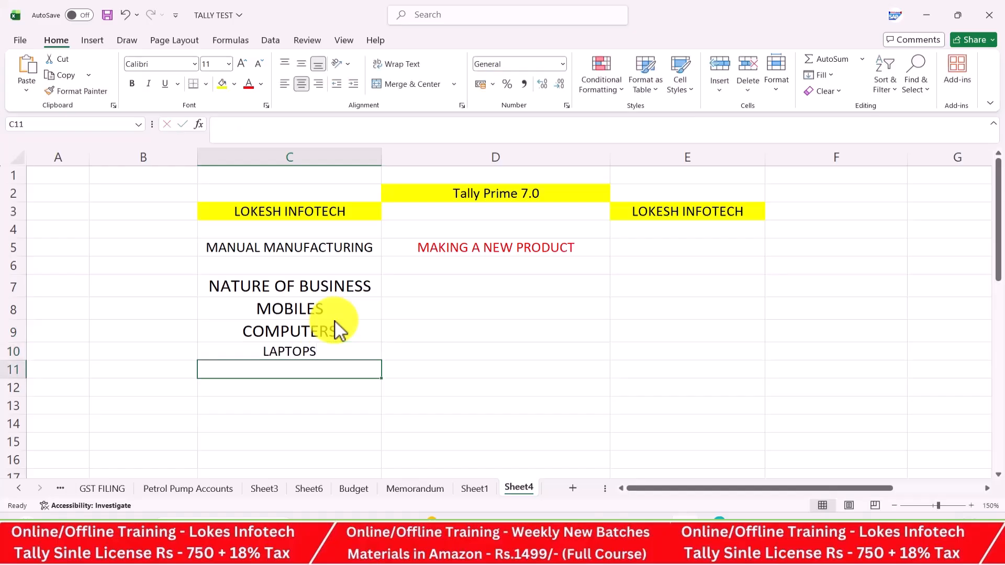
# Continue the list with MEDICINES, SHIRTS, CARS and BIKES in C11 to C14
pyautogui.write('MEDICINES')
pyautogui.press('Return')
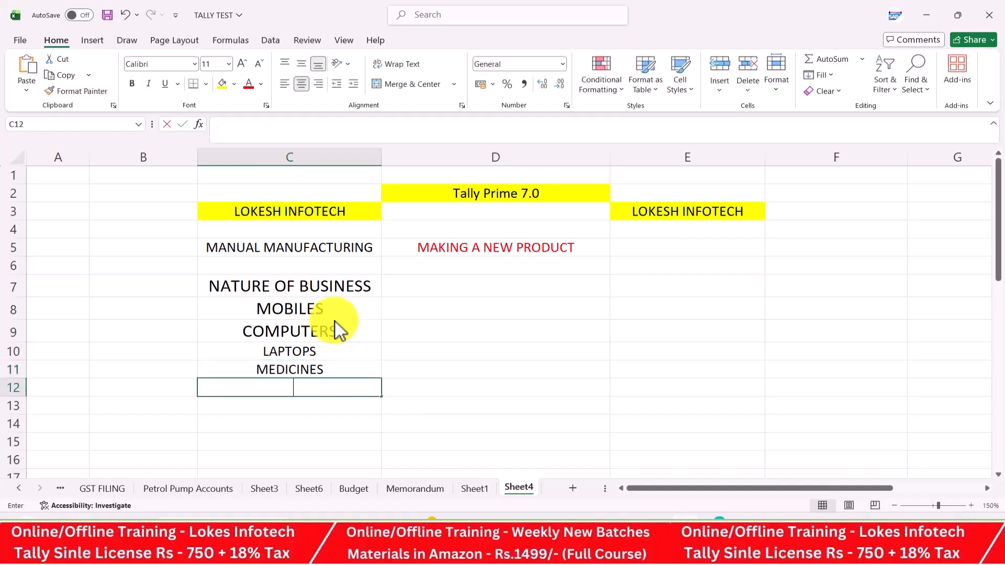
pyautogui.write('SHIRTS')
pyautogui.press('Return')
pyautogui.write('CARS')
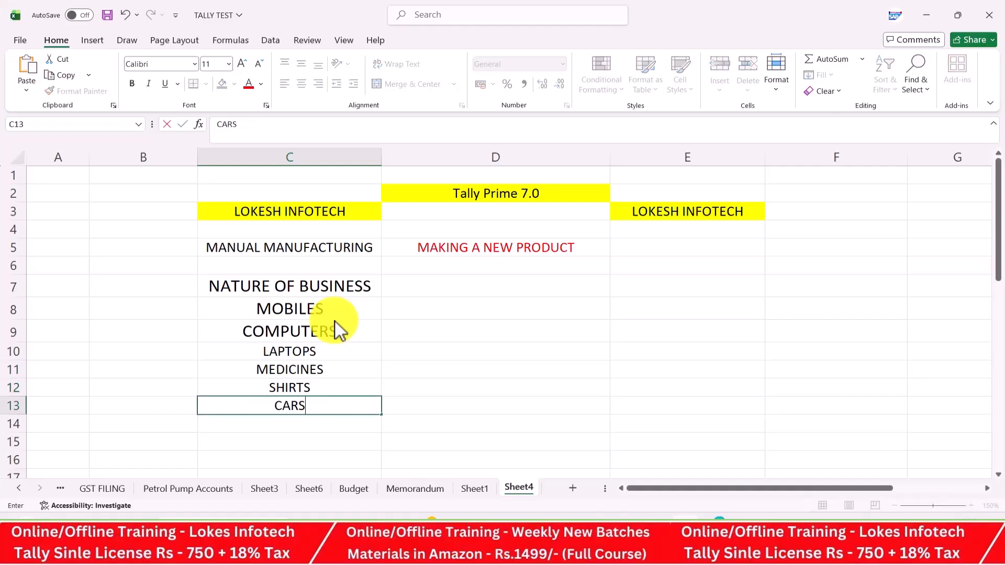
pyautogui.press('Return')
pyautogui.write('BIKES')
pyautogui.press('Return')
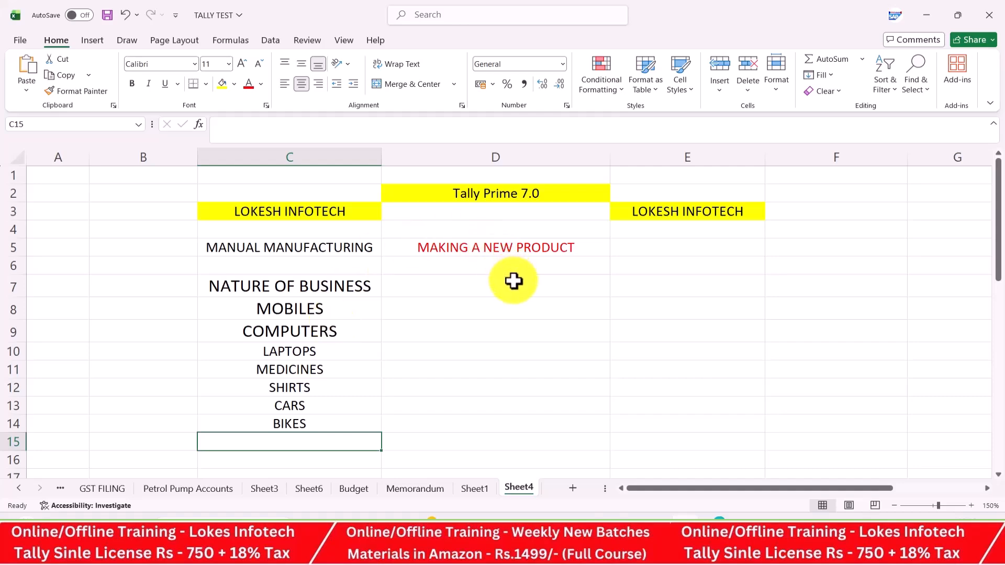
pyautogui.click(514, 281)
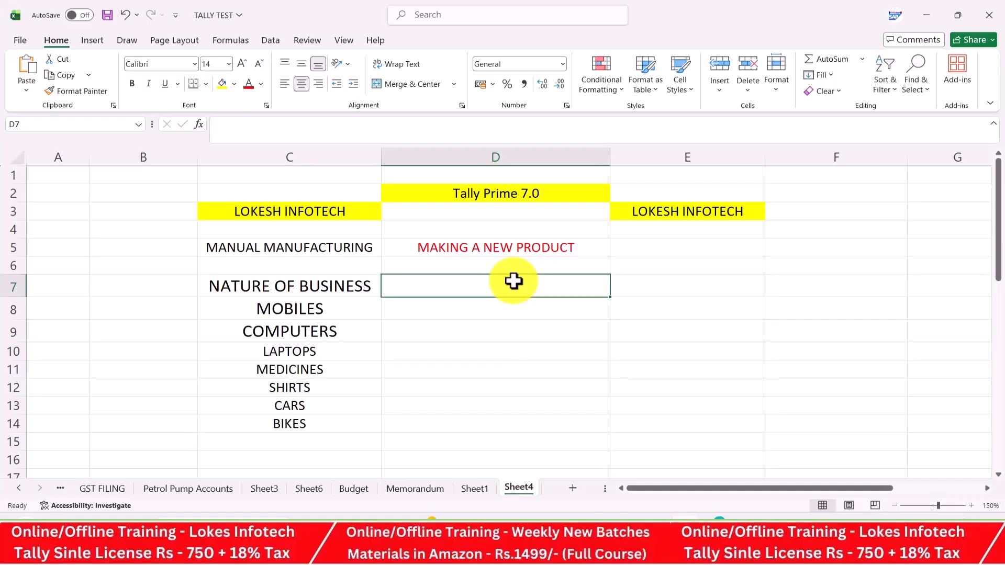
# Enter STOCK/GOODS in cell D7
pyautogui.write('PURC')
pyautogui.press('BackSpace')
pyautogui.press('BackSpace')
pyautogui.press('BackSpace')
pyautogui.press('BackSpace')
pyautogui.write('STOCK/GOODS')
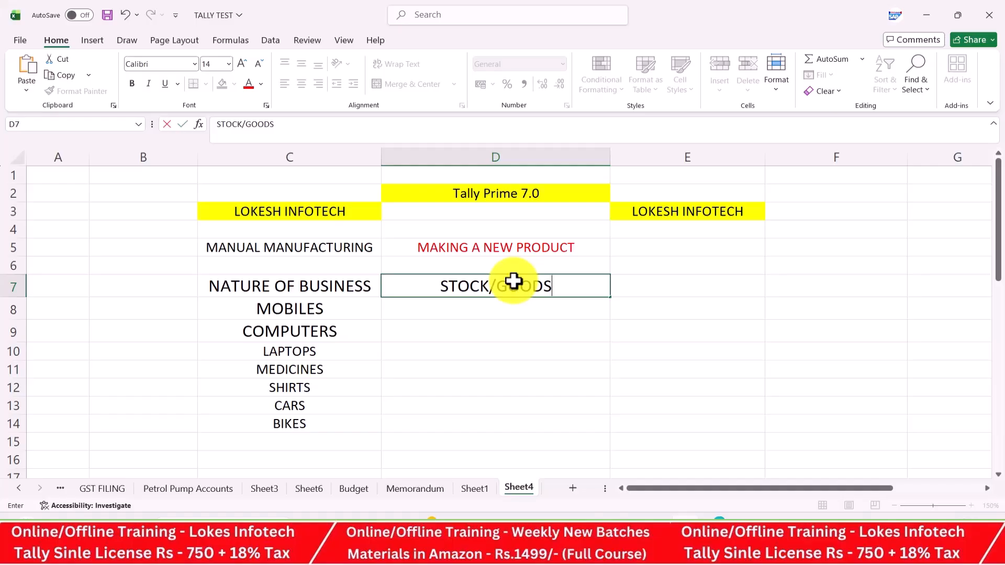
pyautogui.press('Return')
pyautogui.press('Right')
pyautogui.press('Left')
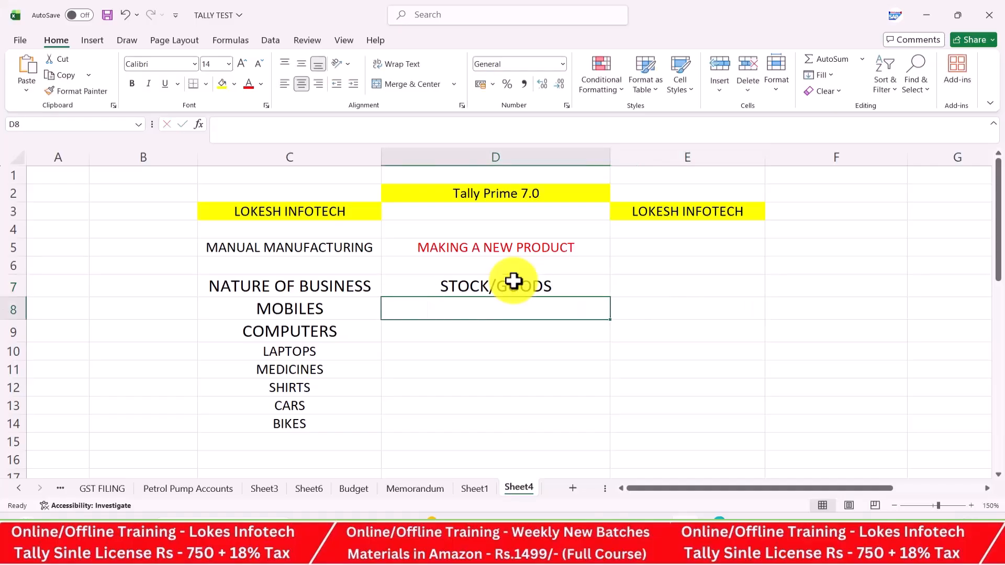
# Add PURCHASE with SUPPLIERS in the next column beside it
pyautogui.write('PURH')
pyautogui.press('BackSpace')
pyautogui.write('CHASE')
pyautogui.press('Right')
pyautogui.write('SUPPLIERS')
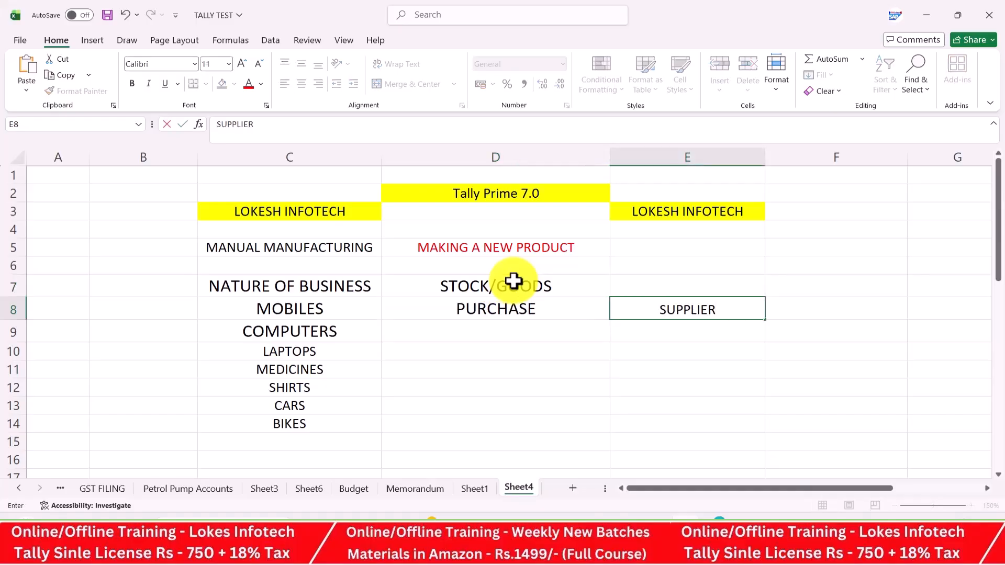
pyautogui.press('Return')
pyautogui.press('Left')
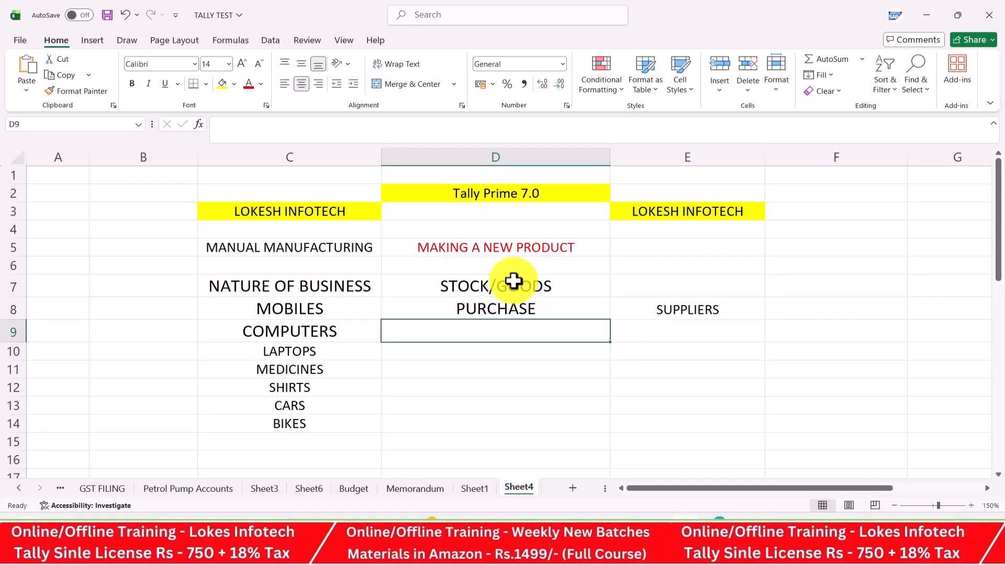
# Add RAW MATERIAL, then FINISHED GOODS in D12 with CHAGNE beside it
pyautogui.write('RAW MATE')
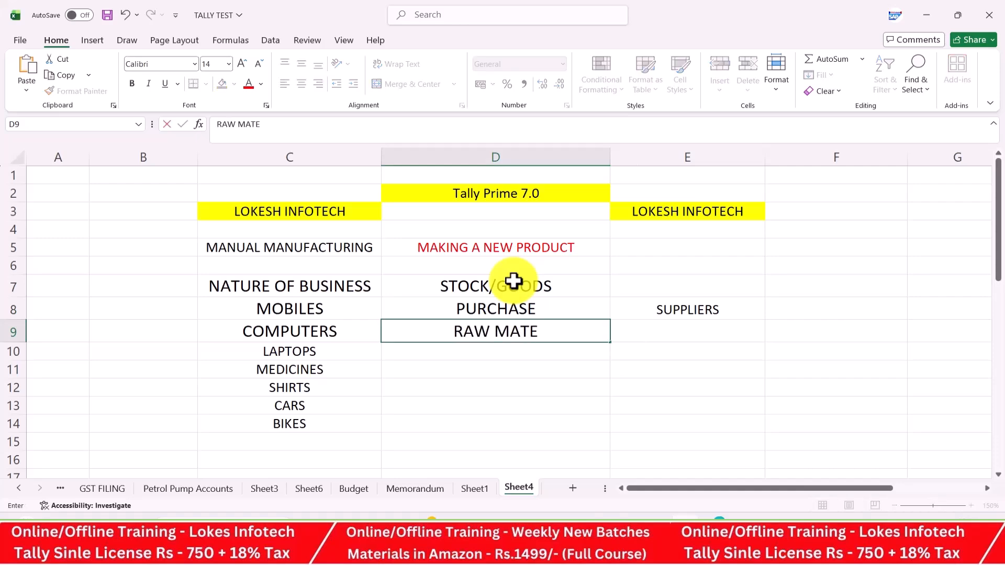
pyautogui.write('RIAL')
pyautogui.press('Return')
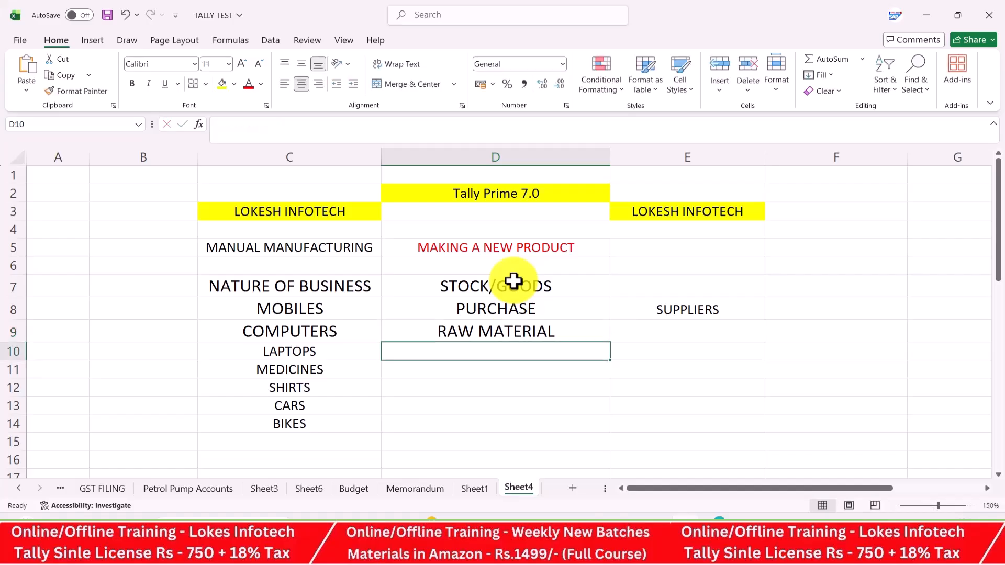
pyautogui.press('Down')
pyautogui.press('Down')
pyautogui.write('F')
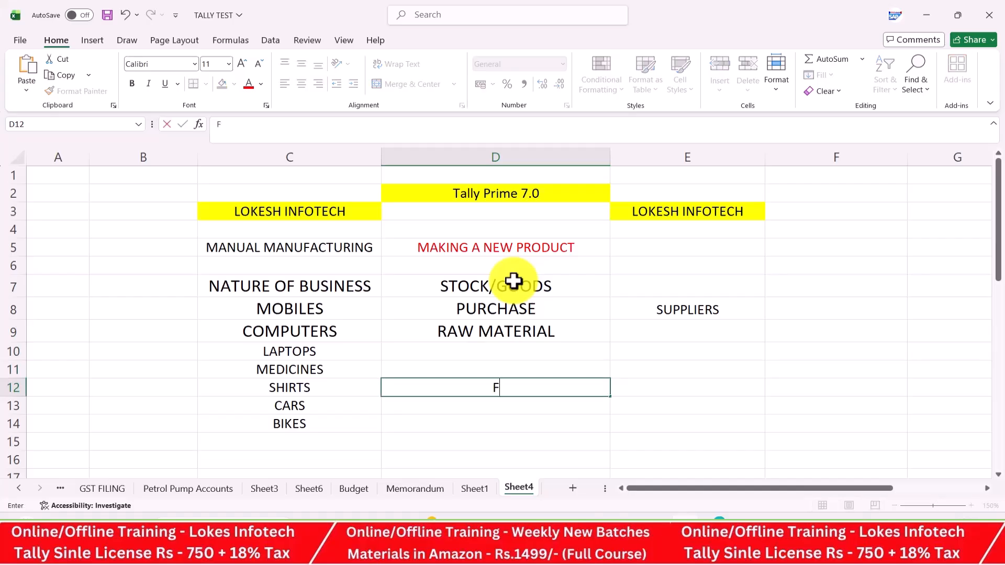
pyautogui.write('INISHED GOODS')
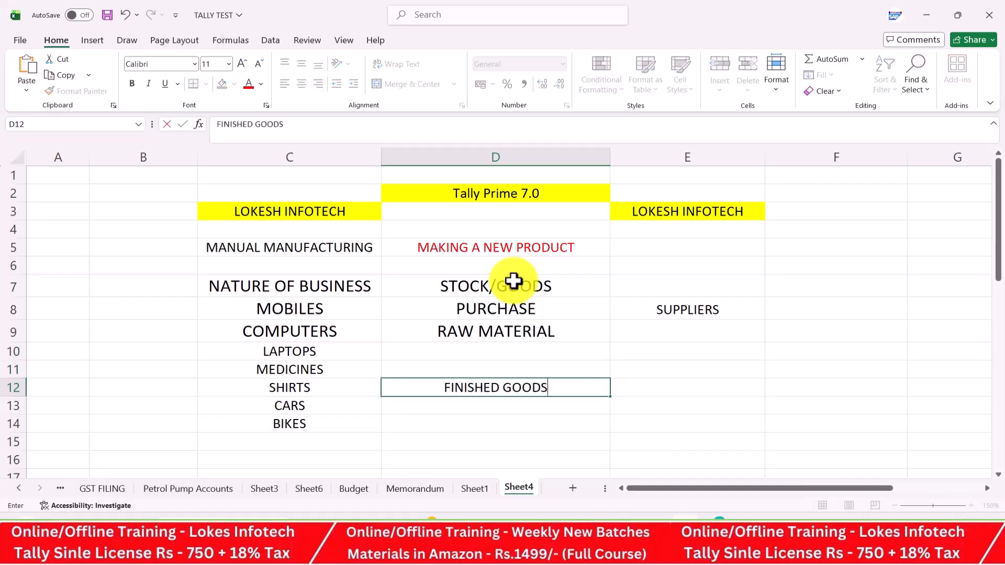
pyautogui.press('Tab')
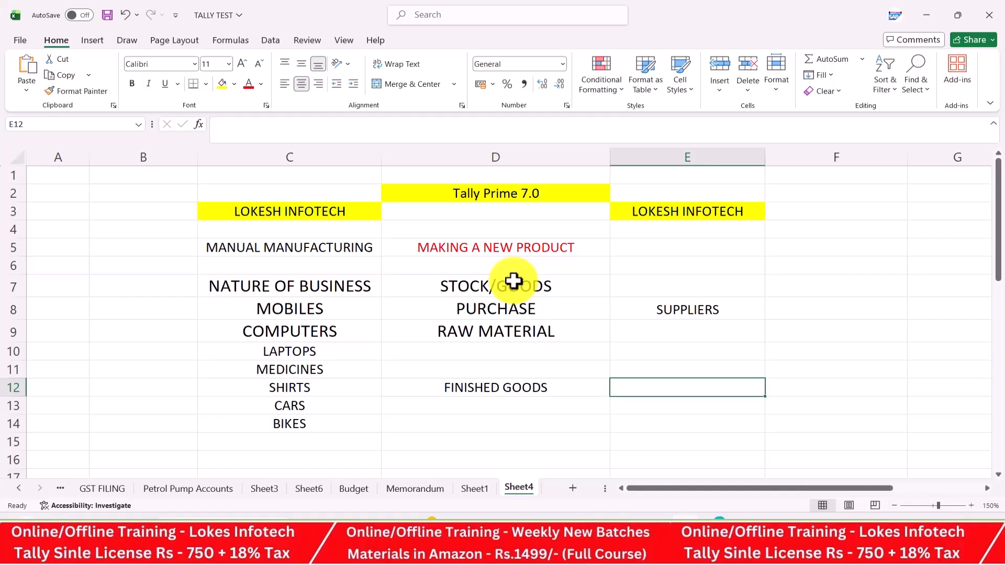
pyautogui.write('CHAGNE')
pyautogui.press('Return')
pyautogui.press('Return')
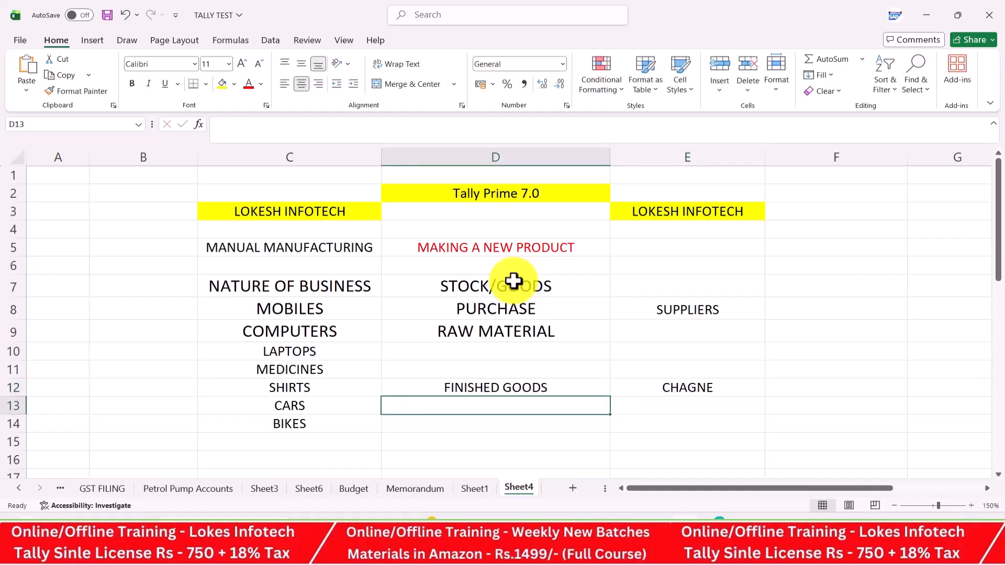
# Add SALES with CUSTOMERS in the adjacent column
pyautogui.write('SALES')
pyautogui.press('Tab')
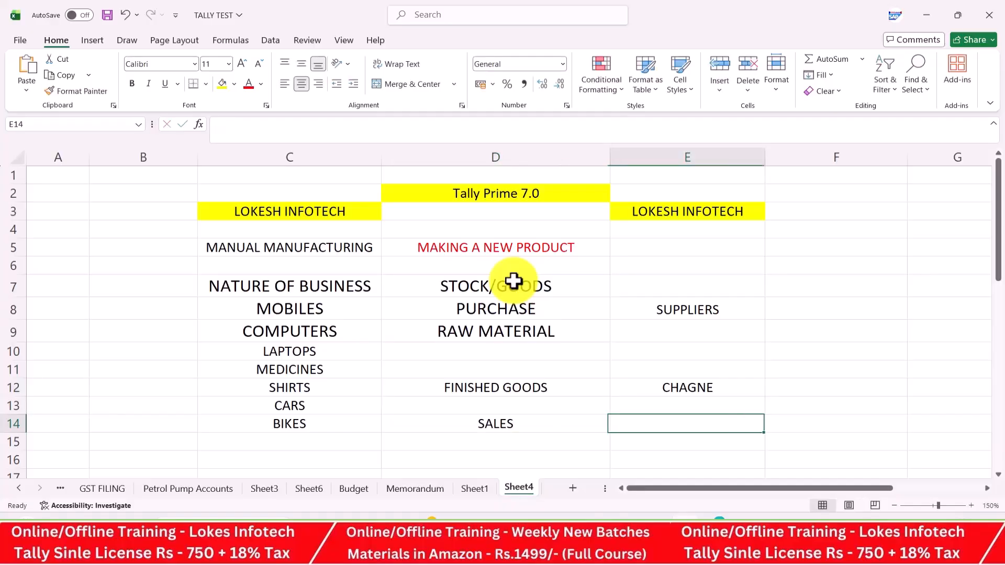
pyautogui.write('CUSTOMERS')
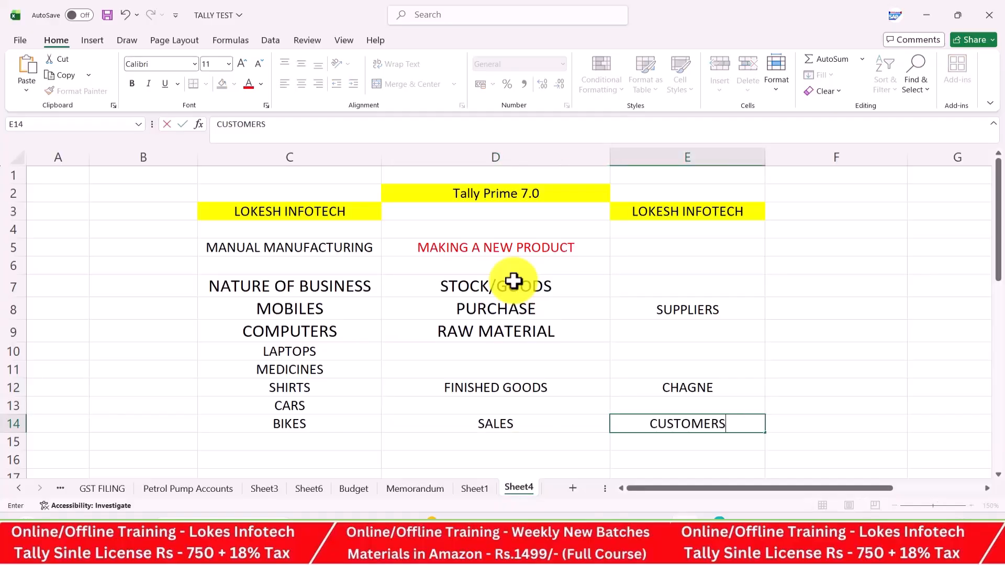
pyautogui.click(664, 328)
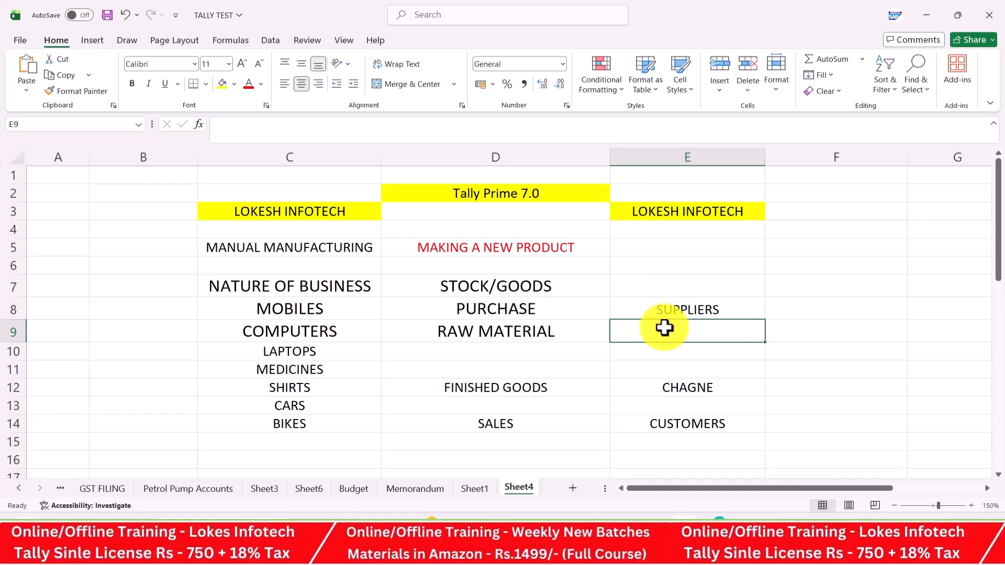
# List suppliers RAKESH TRADERS, RAM MERCHANTS and JAI PVT LTD down column F from F8
pyautogui.click(801, 308)
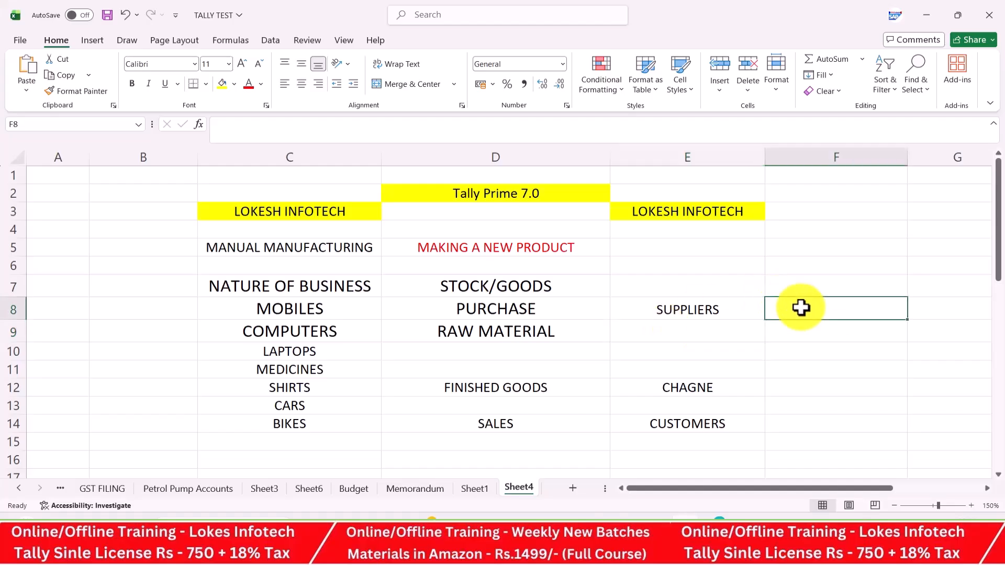
pyautogui.write('RAKESH TRAD')
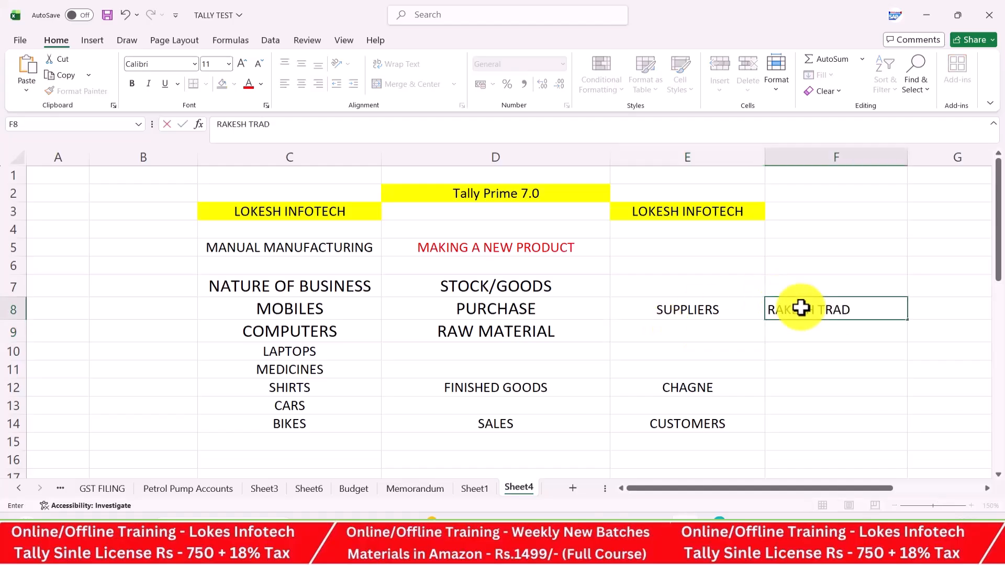
pyautogui.write('ERS')
pyautogui.press('Return')
pyautogui.write('RAM')
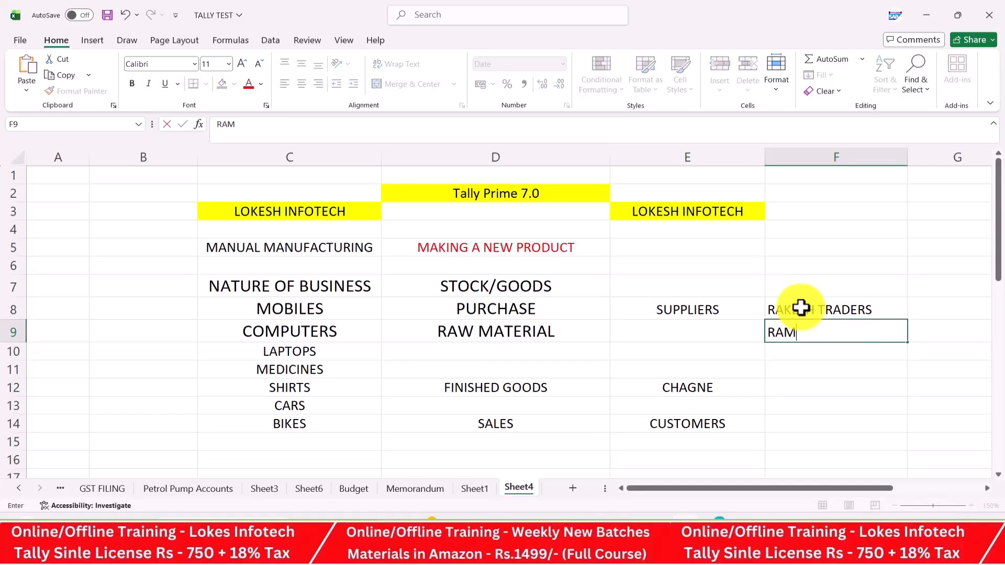
pyautogui.write(' MERCHANTS')
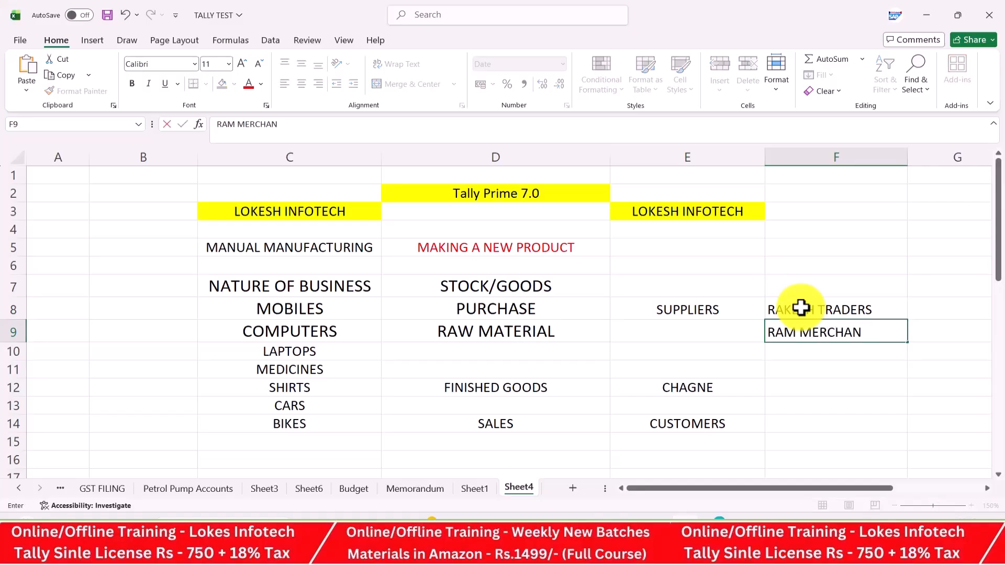
pyautogui.press('Return')
pyautogui.write('JAI')
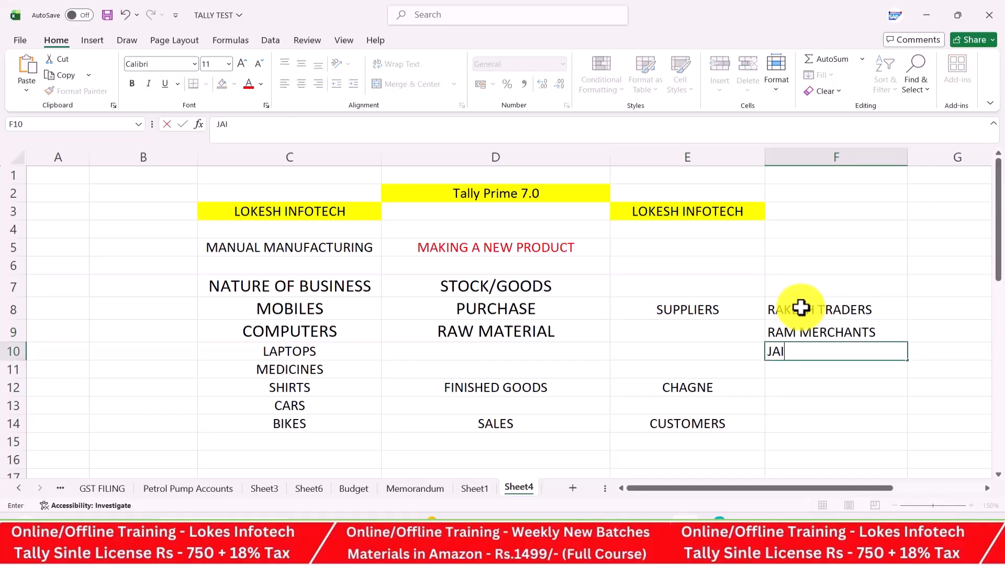
pyautogui.write(' PVT LTD')
pyautogui.press('Return')
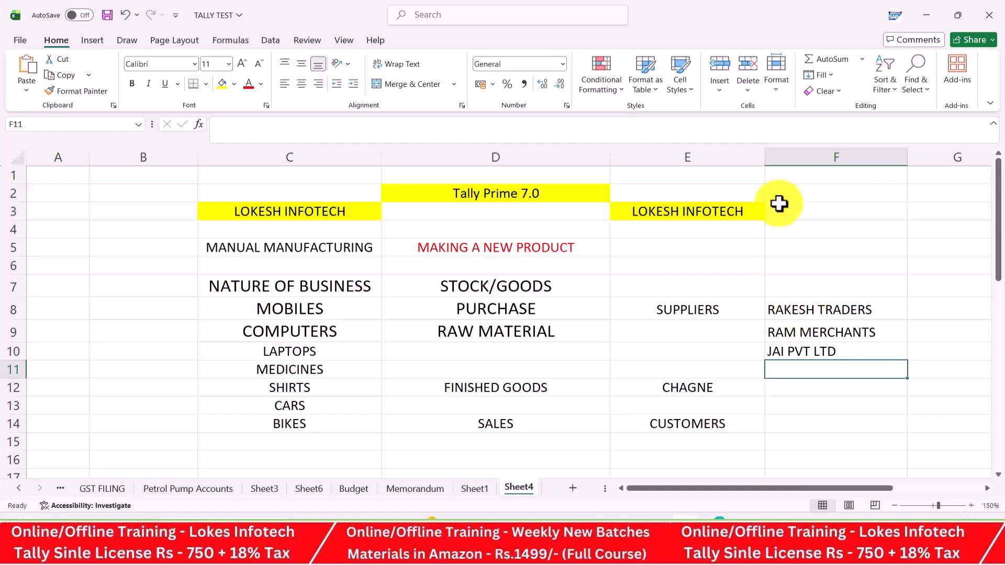
# Fill the FINISHED GOODS cell D12 with yellow
pyautogui.click(578, 336)
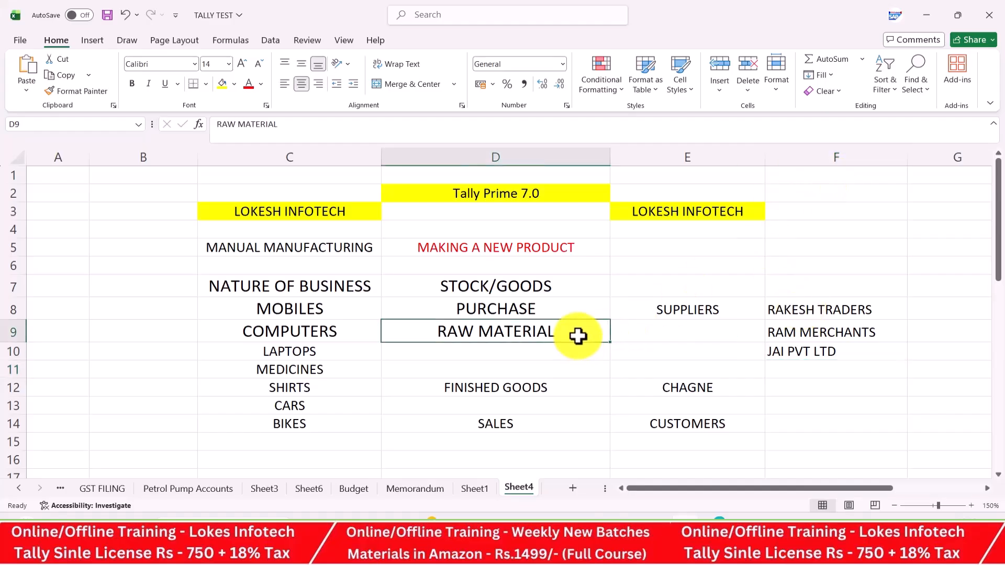
pyautogui.click(561, 393)
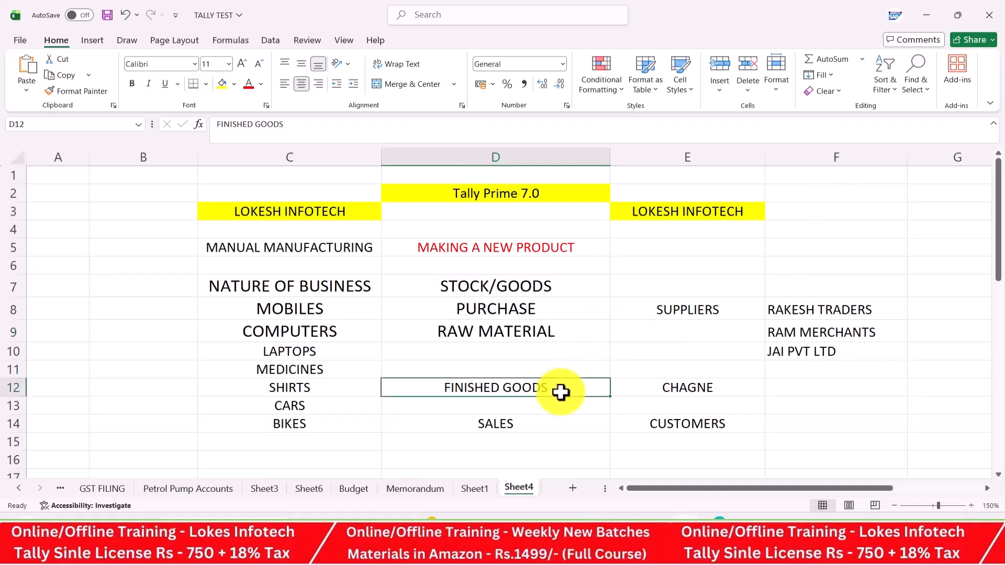
pyautogui.click(226, 85)
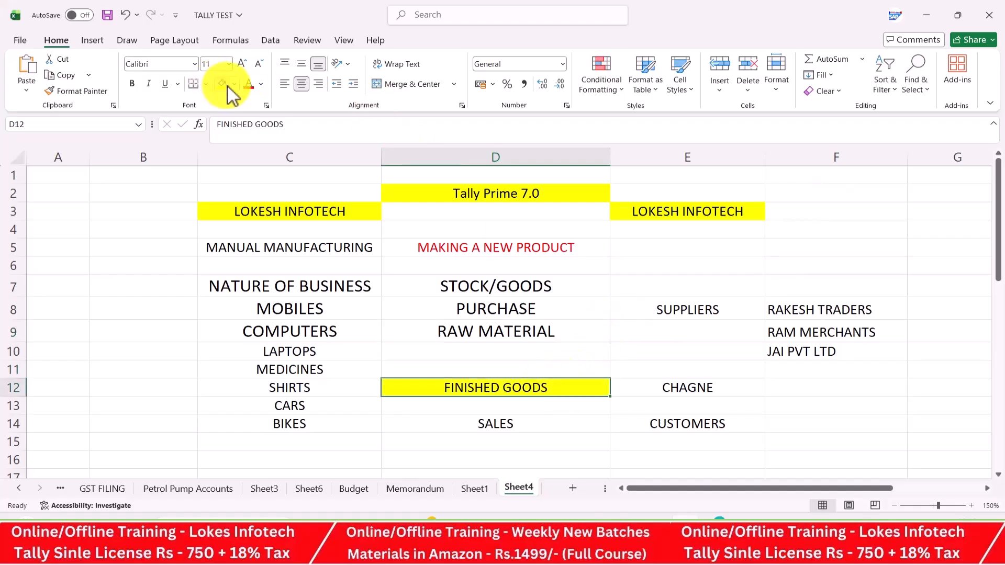
pyautogui.click(420, 442)
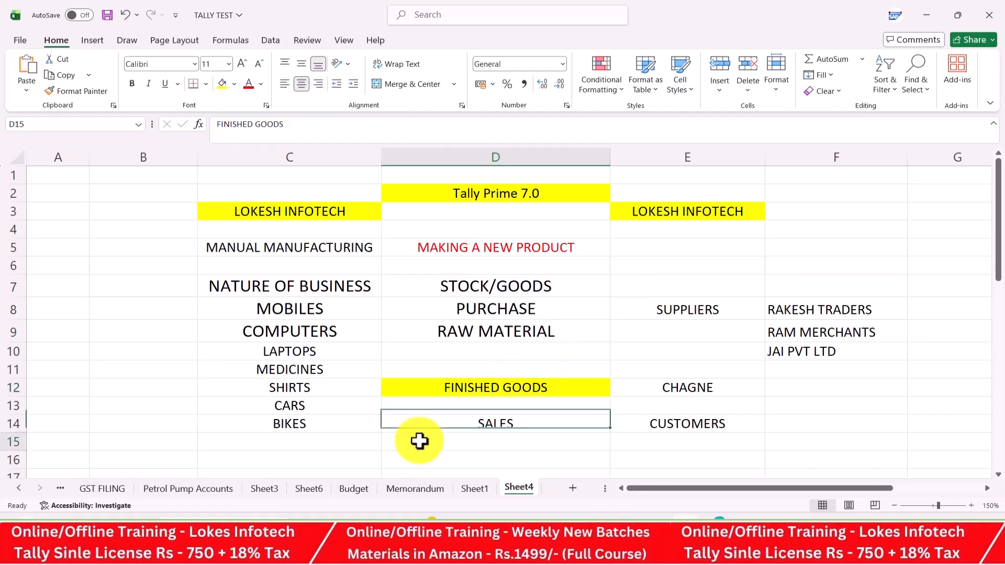
# Add INWARDS, OUTWARDS and CLOSING BALANCE headings across row 16 from D16
pyautogui.press('Down')
pyautogui.press('Down')
pyautogui.press('Down')
pyautogui.press('Down')
pyautogui.press('Down')
pyautogui.press('Down')
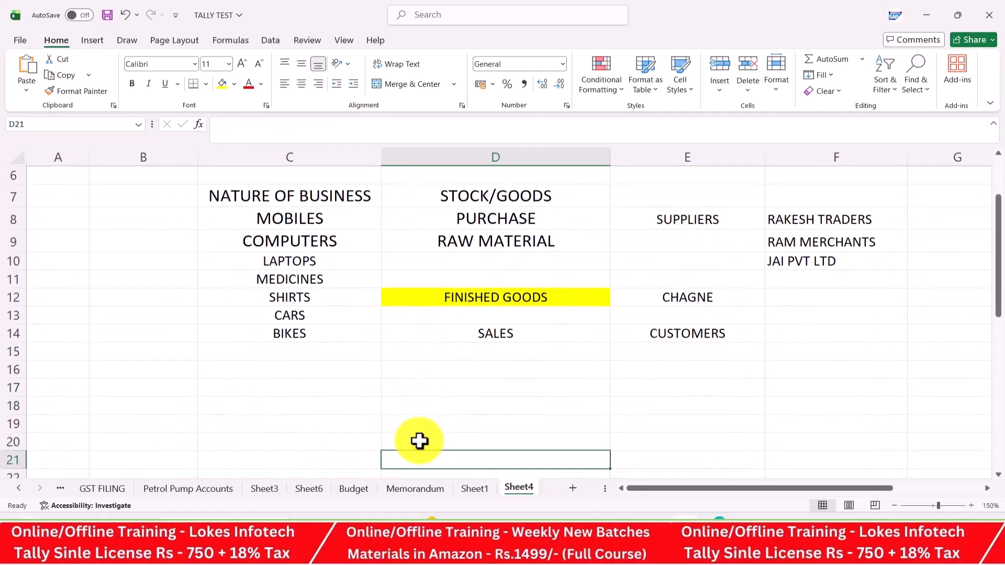
pyautogui.click(422, 365)
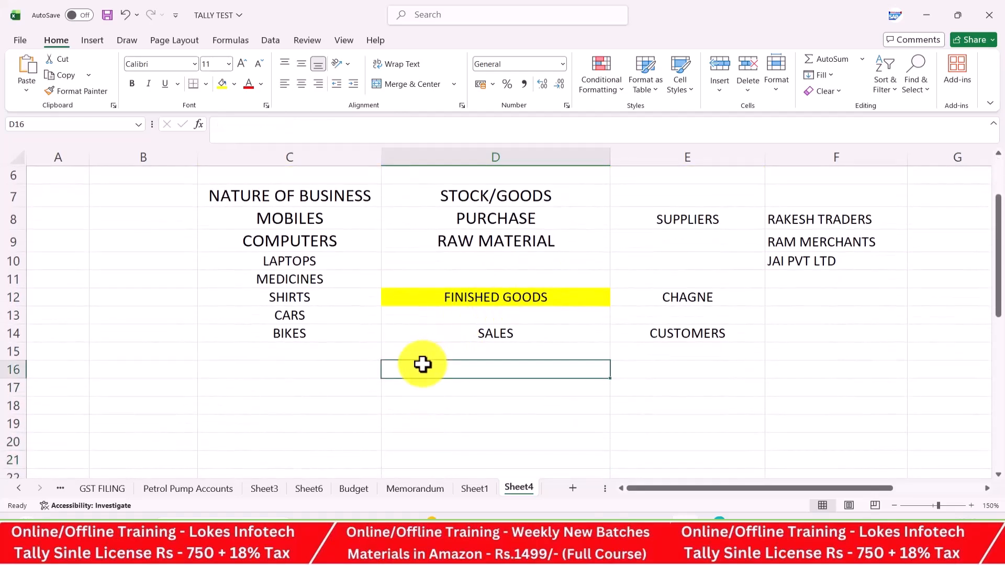
pyautogui.write('IN')
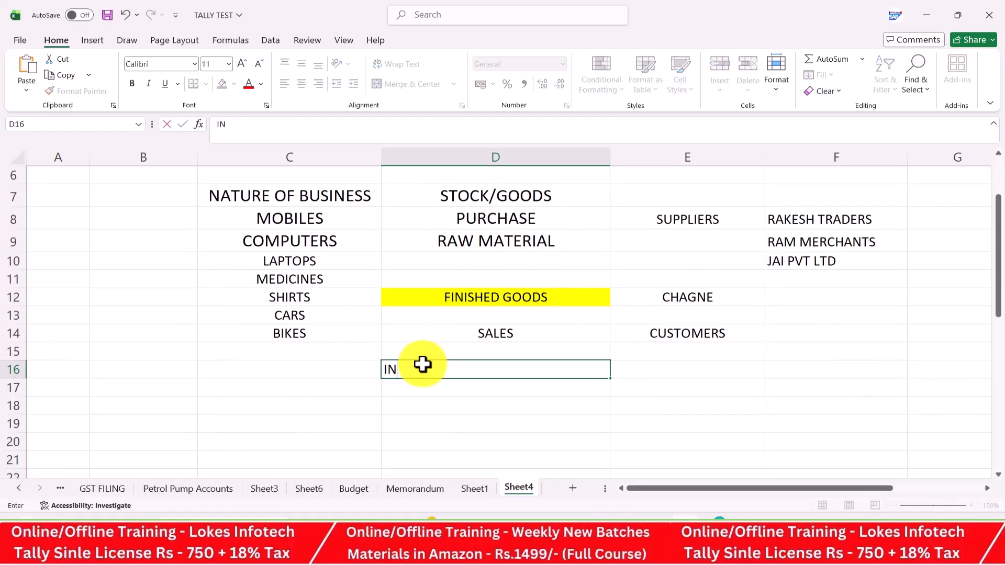
pyautogui.write('WATRDS')
pyautogui.press('Tab')
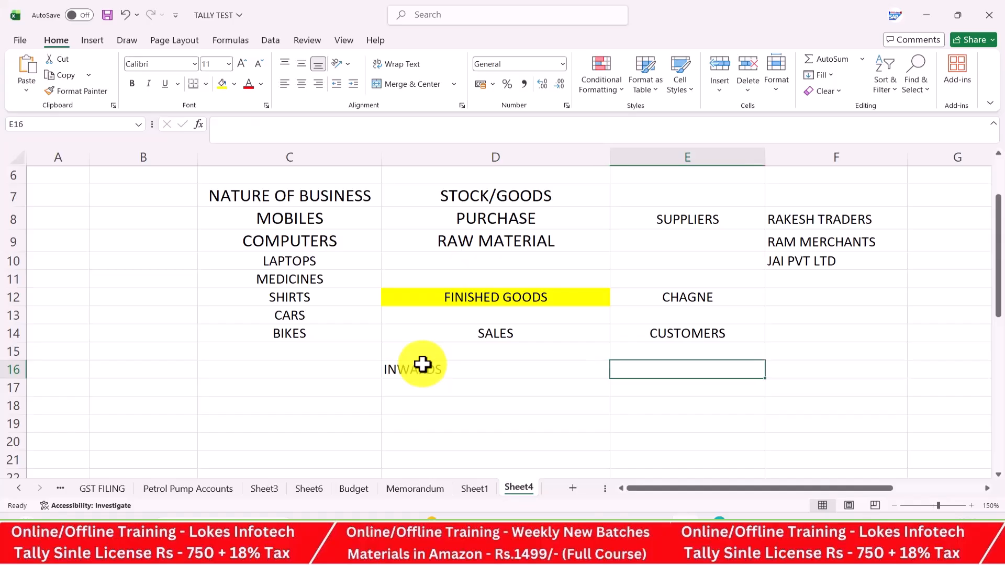
pyautogui.write('OUTWARDS')
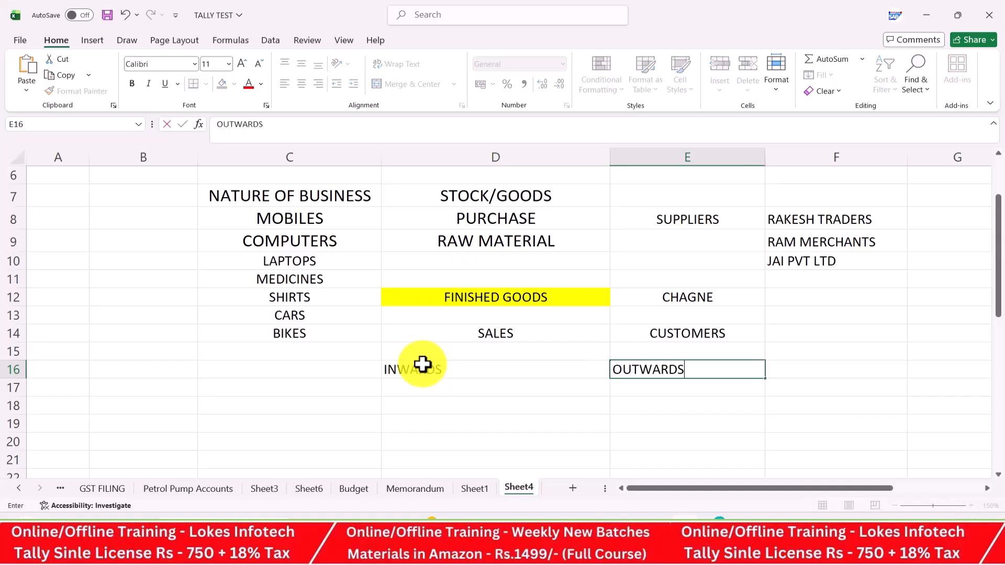
pyautogui.press('Return')
pyautogui.write('0')
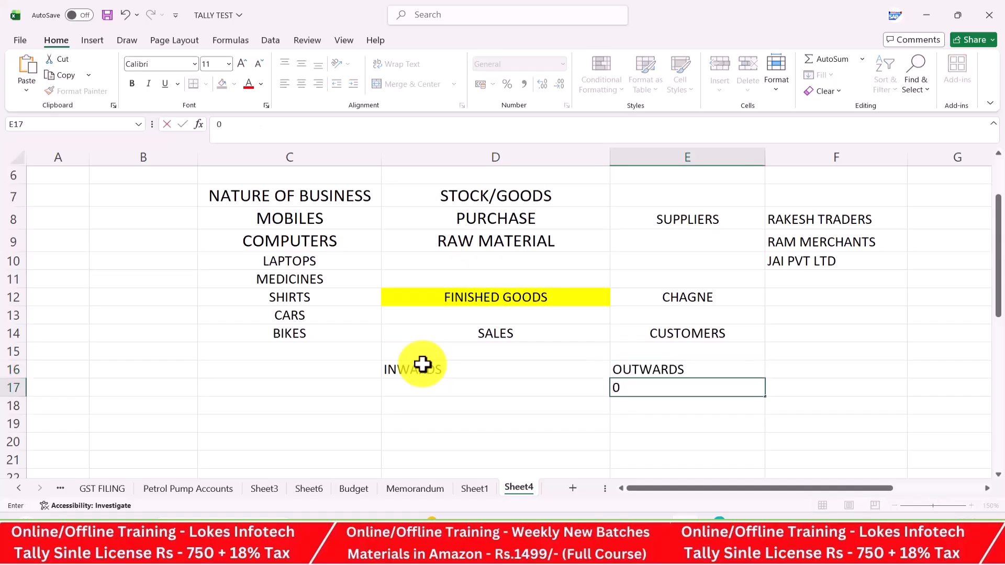
pyautogui.press('BackSpace')
pyautogui.press('Right')
pyautogui.press('Up')
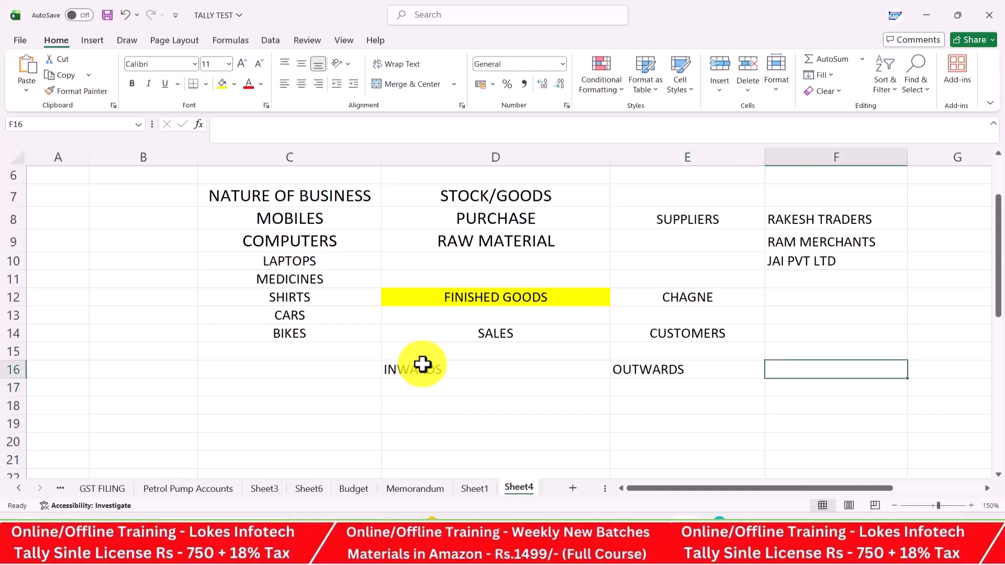
pyautogui.write('CLOSING BALANCE')
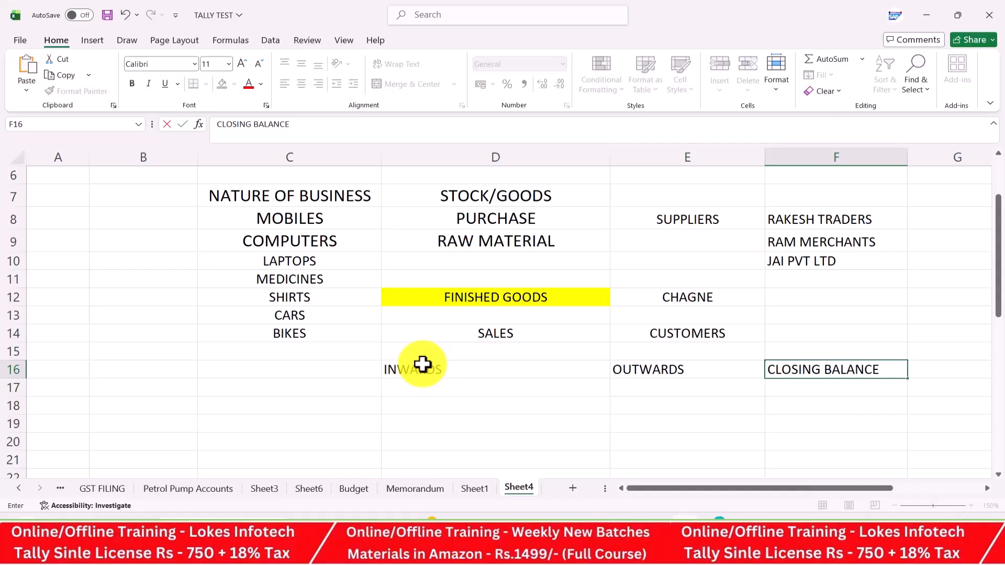
pyautogui.press('Return')
# Centre the three new headings and narrow column D
pyautogui.moveTo(474, 367); pyautogui.dragTo(768, 375)
pyautogui.click(305, 84)
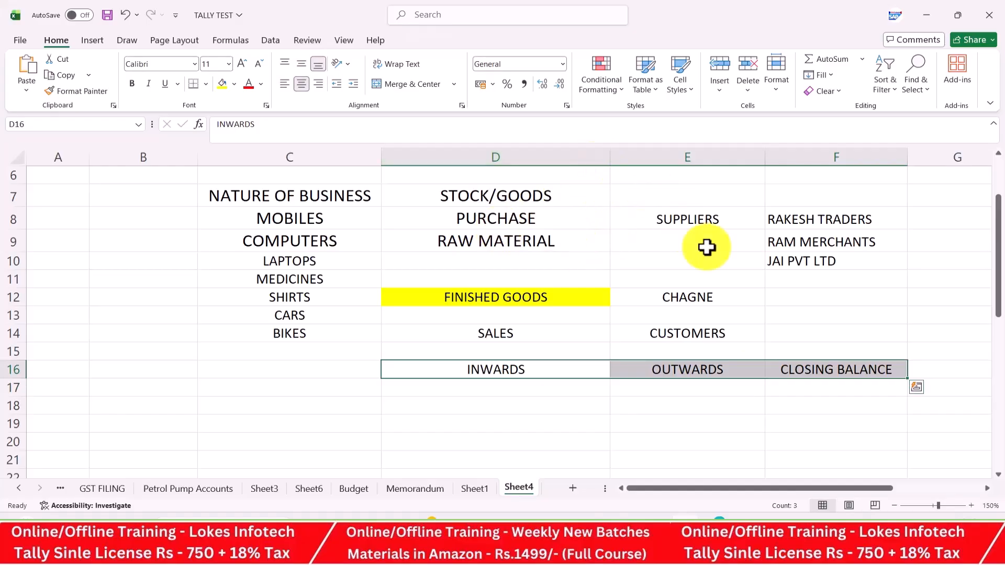
pyautogui.moveTo(997, 245); pyautogui.dragTo(995, 155)
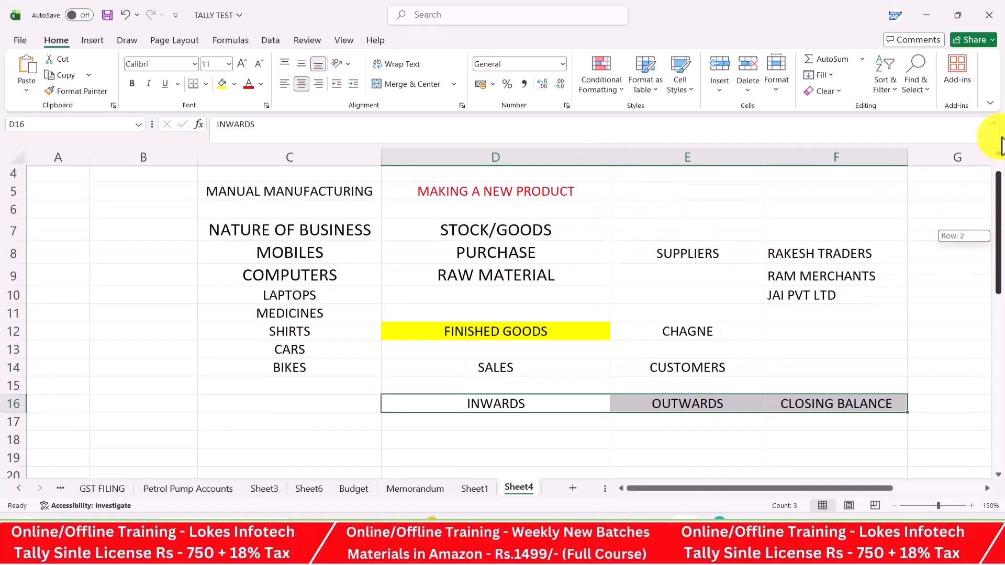
pyautogui.moveTo(613, 159); pyautogui.dragTo(555, 162)
pyautogui.click(568, 305)
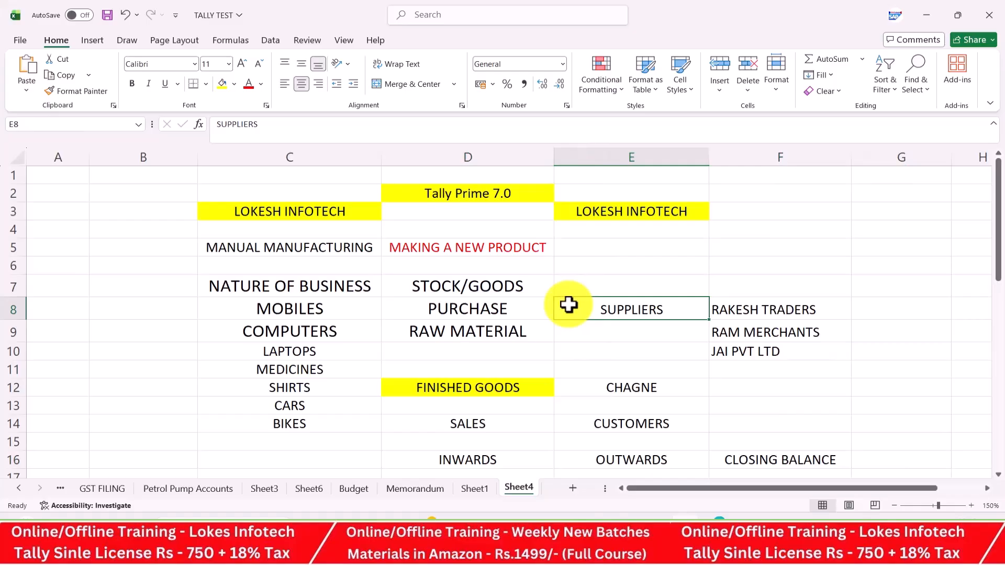
pyautogui.click(649, 278)
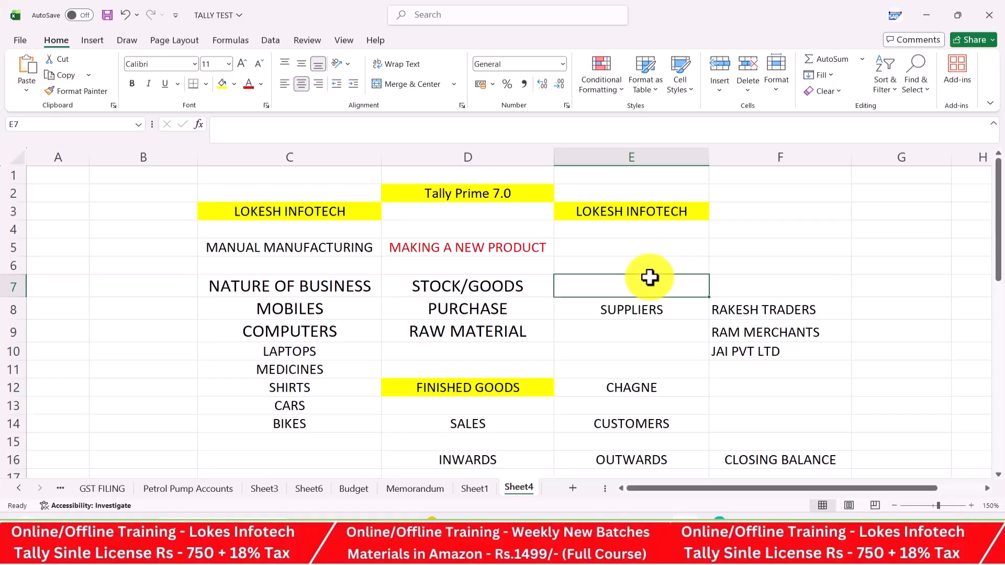
# Switch to Tally Prime and open the Create Company form
pyautogui.click(654, 524)
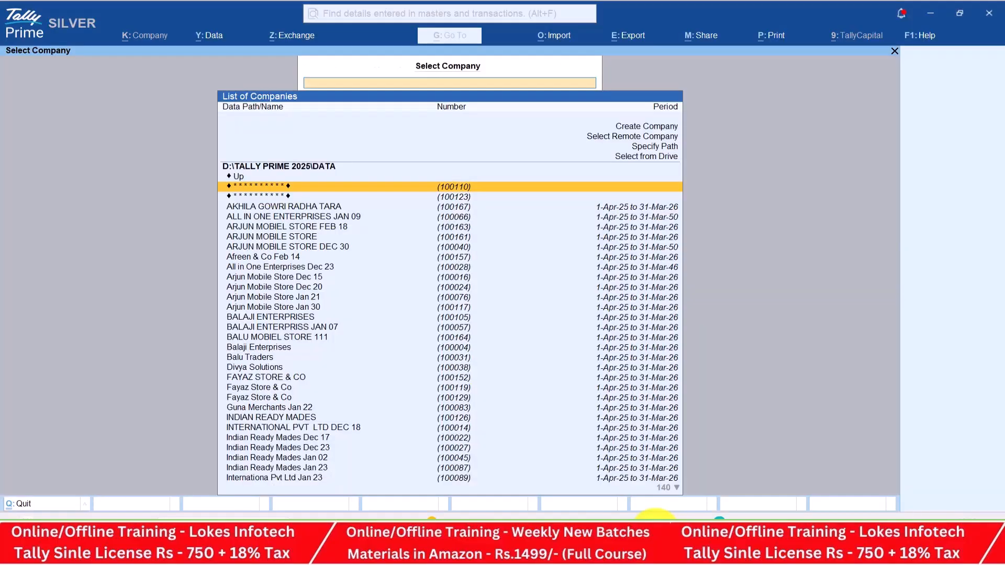
pyautogui.press('Up')
pyautogui.press('Up')
pyautogui.press('Up')
pyautogui.press('Up')
pyautogui.press('Up')
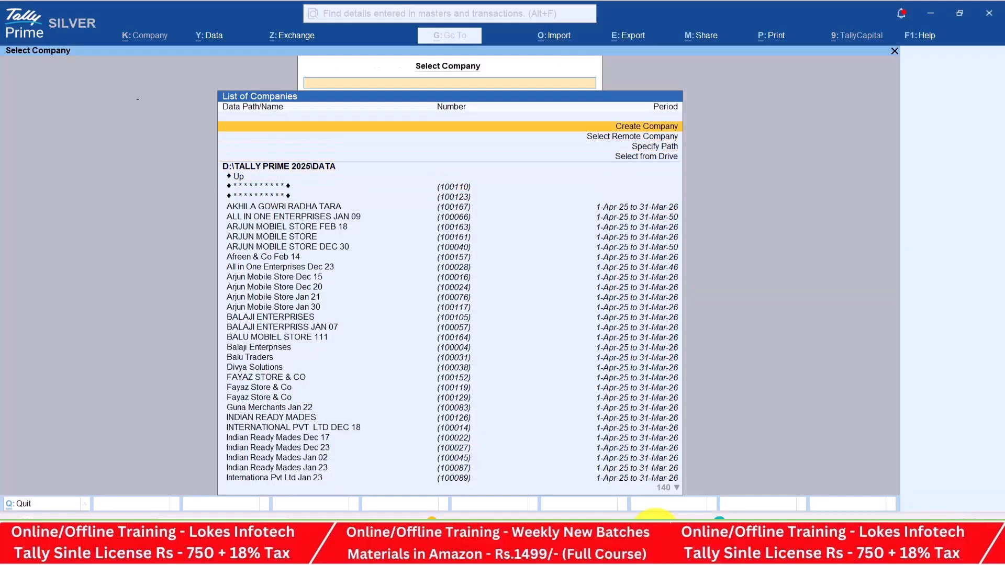
pyautogui.press('Return')
pyautogui.hotkey('alt', 'Tab')
pyautogui.hotkey('alt', 'Tab')
pyautogui.hotkey('alt', 'Tab')
pyautogui.hotkey('alt', 'Tab')
pyautogui.hotkey('alt', 'Tab')
pyautogui.hotkey('alt', 'Tab')
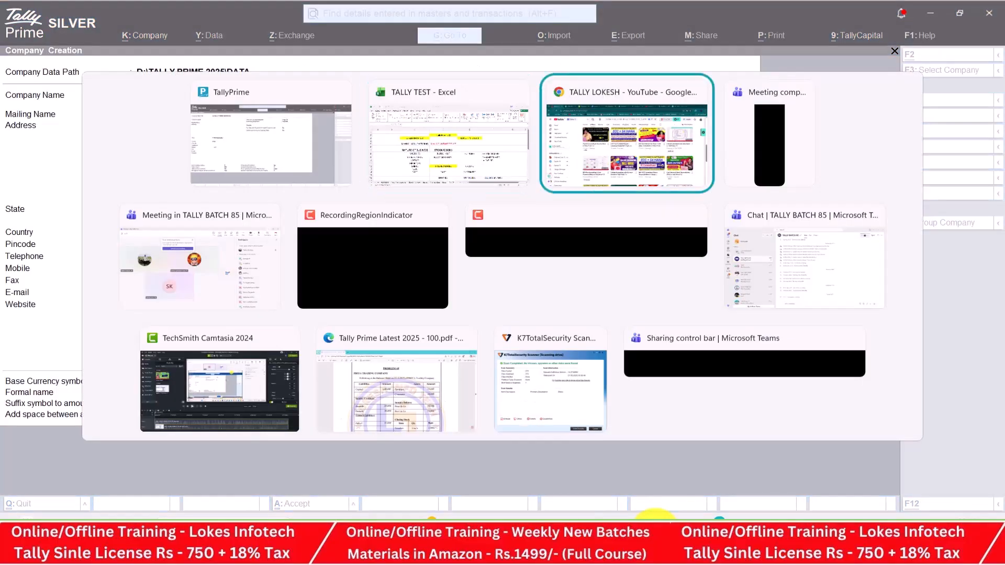
pyautogui.hotkey('alt', 'Tab')
pyautogui.hotkey('alt', 'Tab')
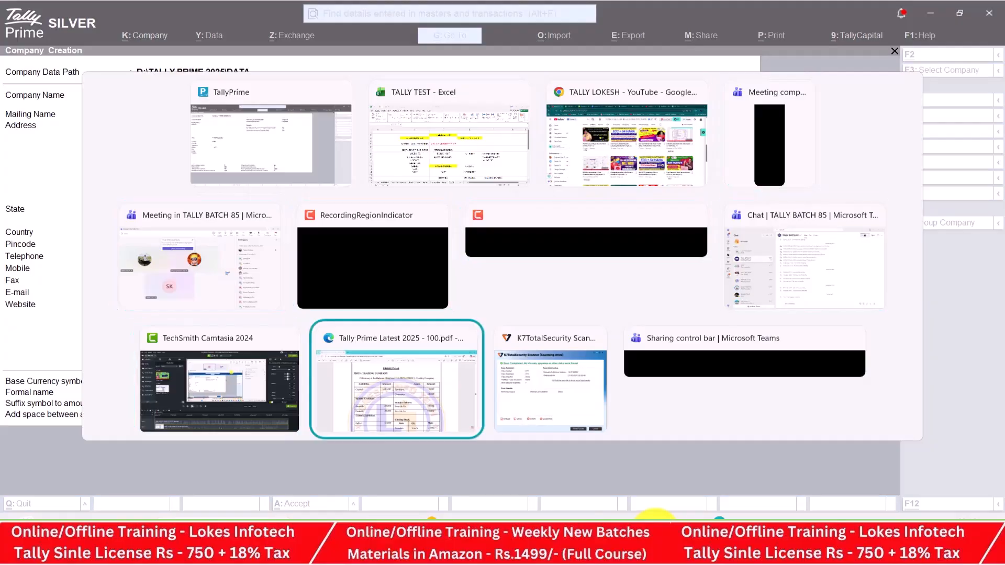
# Scroll the PDF to page 55, Manufacturing Problem 10 'Indian Ready Mades'
pyautogui.scroll(-4, 503, 293)
pyautogui.scroll(-20, 503, 293)
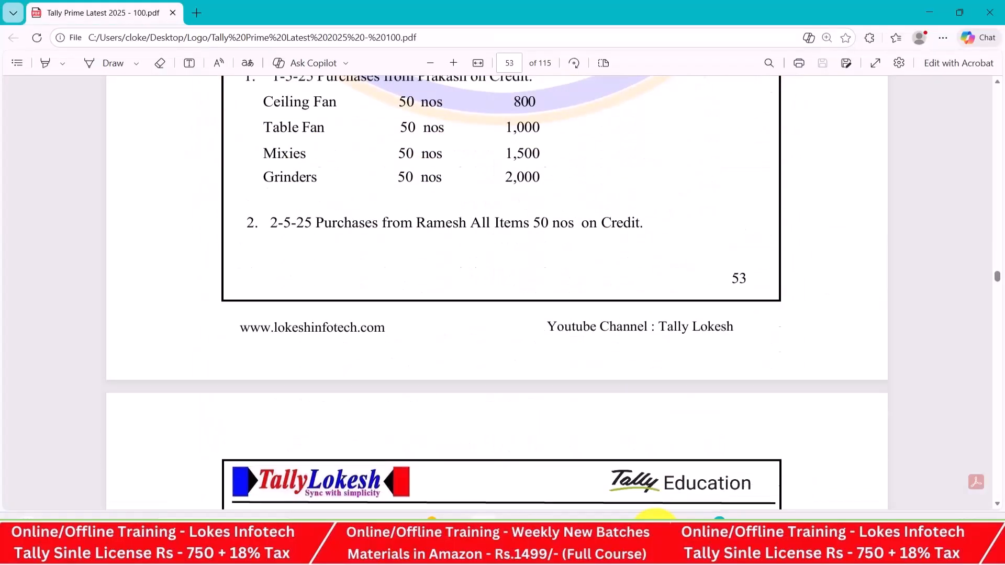
pyautogui.scroll(-5, 502, 294)
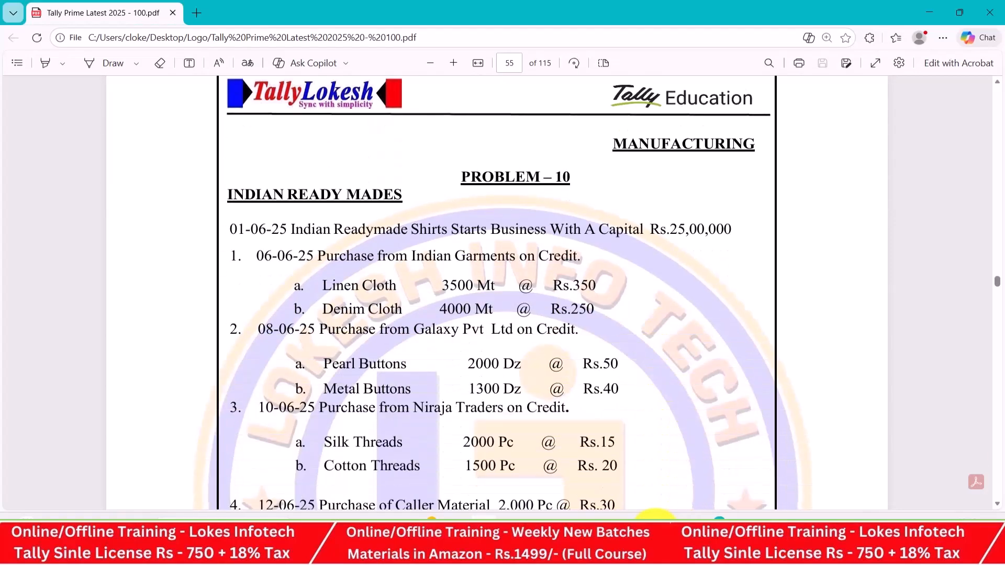
pyautogui.scroll(-1, 503, 293)
pyautogui.scroll(1, 503, 293)
# Name the company INDIAN READY MADES FEB 21, choose state Andhra Pradesh, and save it
pyautogui.hotkey('alt', 'Tab')
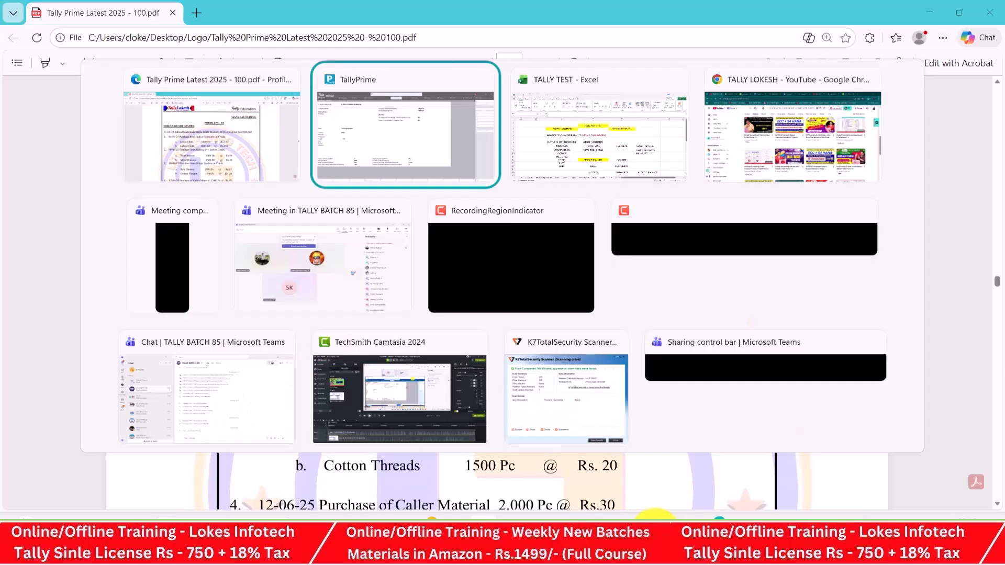
pyautogui.write('INDIAN')
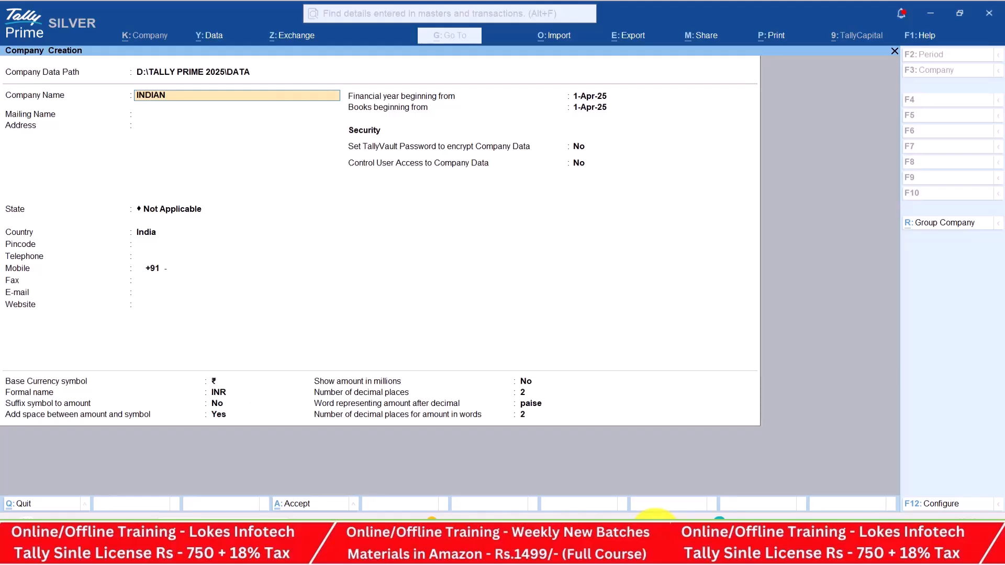
pyautogui.write(' READY MADES FEB 21')
pyautogui.press('Return')
pyautogui.press('Return')
pyautogui.press('Return')
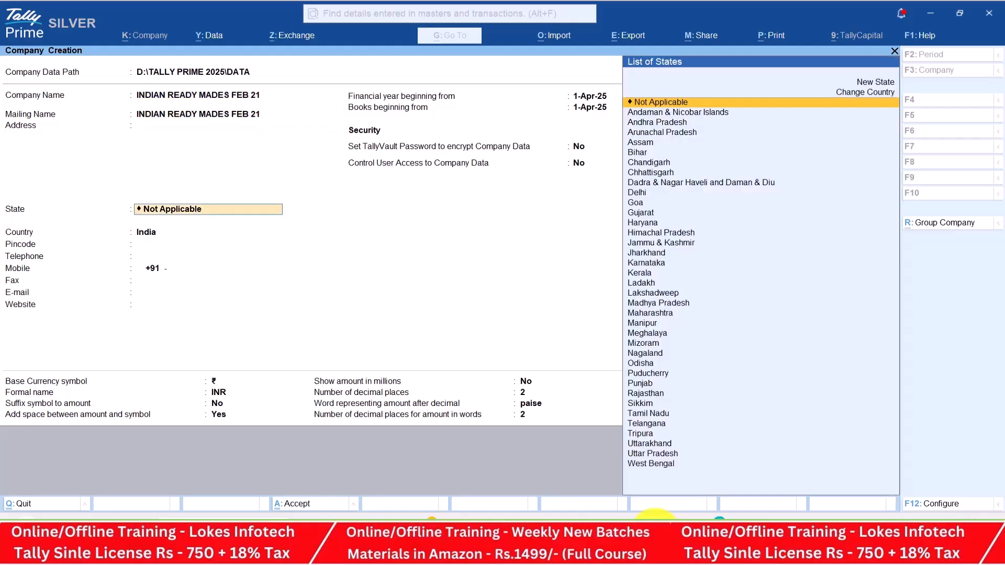
pyautogui.press('Down')
pyautogui.press('Down')
pyautogui.press('Return')
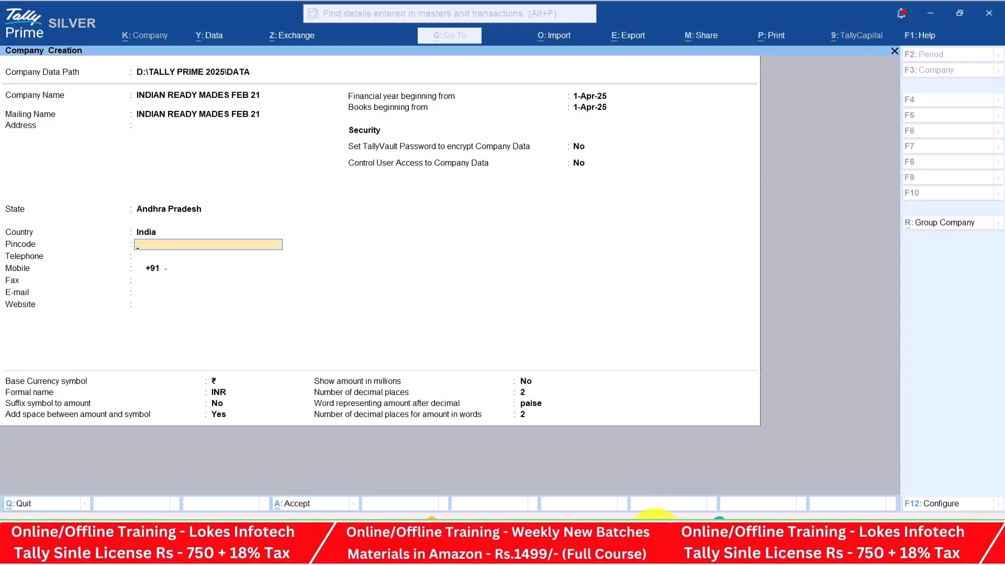
pyautogui.hotkey('ctrl', 'a')
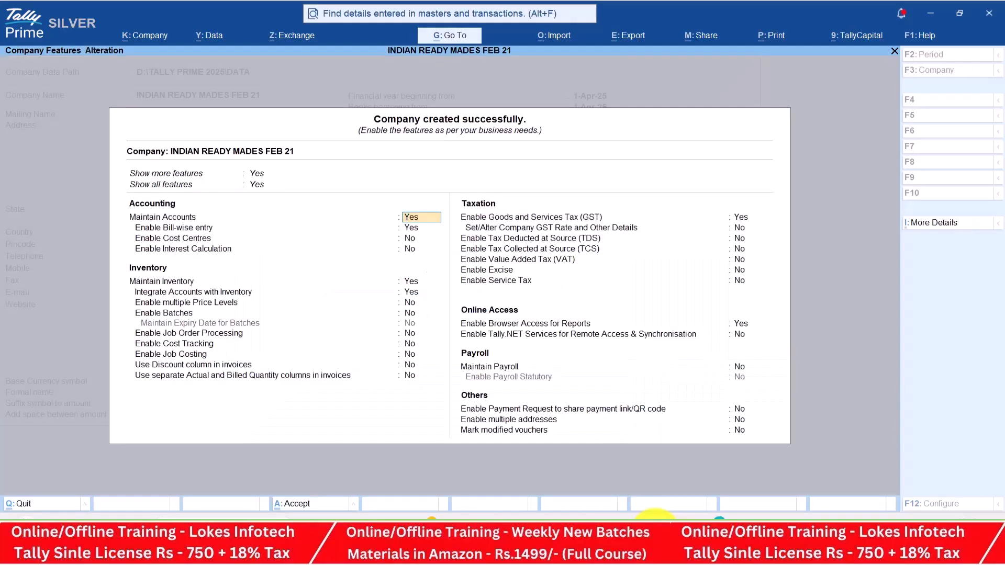
# Set bill-wise entry, GST and browser access to No in Company Features
pyautogui.press('Return')
pyautogui.write('N')
pyautogui.press('Return')
pyautogui.press('Return')
pyautogui.press('Return')
pyautogui.press('Return')
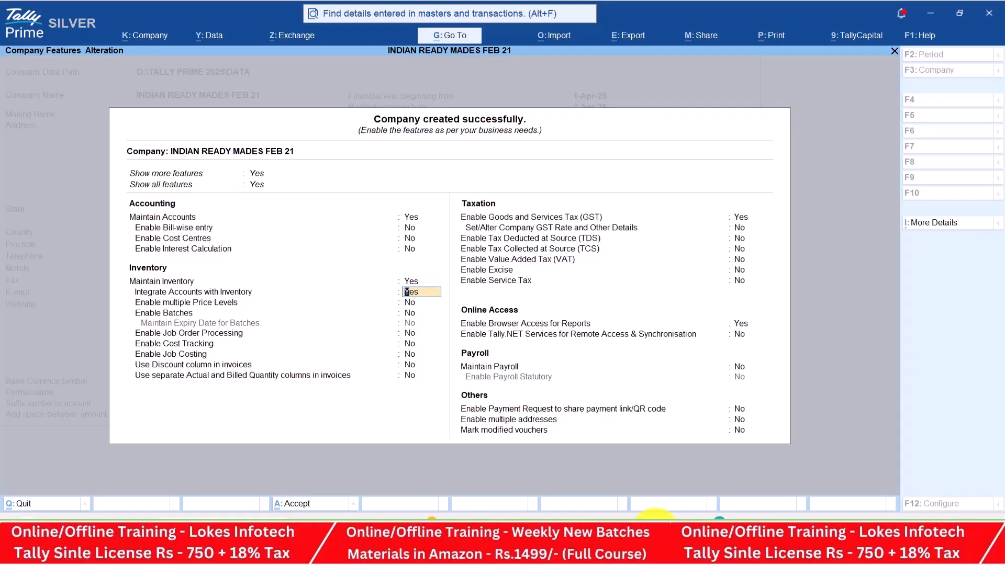
pyautogui.press('Return')
pyautogui.press('Return')
pyautogui.press('Return')
pyautogui.press('Return')
pyautogui.press('Return')
pyautogui.press('Return')
pyautogui.press('Return')
pyautogui.press('Return')
pyautogui.press('n')
pyautogui.press('Return')
pyautogui.press('Return')
pyautogui.press('Return')
pyautogui.press('Return')
pyautogui.press('Return')
pyautogui.press('n')
pyautogui.press('Return')
pyautogui.press('Return')
pyautogui.press('Return')
pyautogui.press('Return')
pyautogui.press('Return')
pyautogui.press('Return')
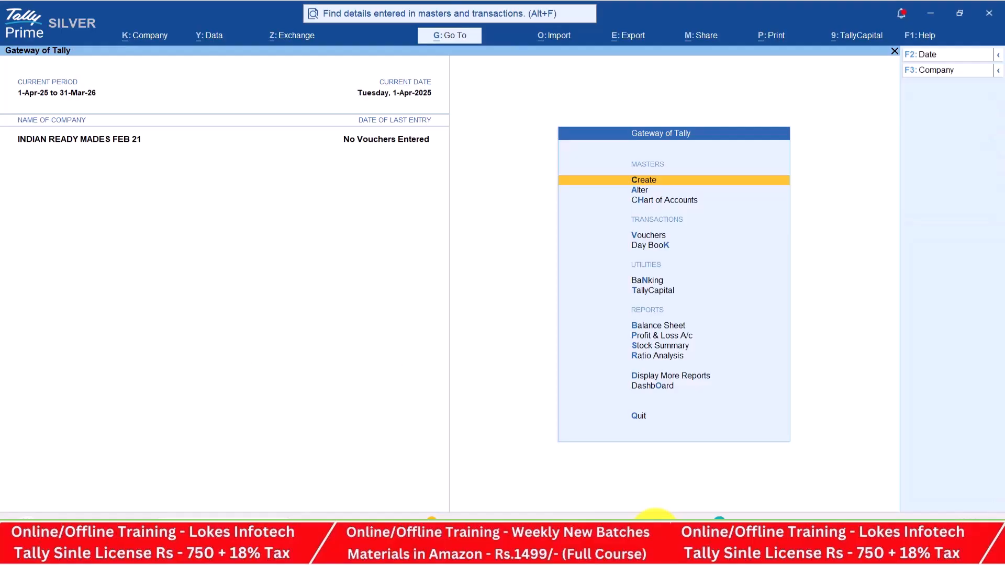
# Open Ledger creation and check the assignment PDF for the ledgers to add
pyautogui.press('Return')
pyautogui.press('Down')
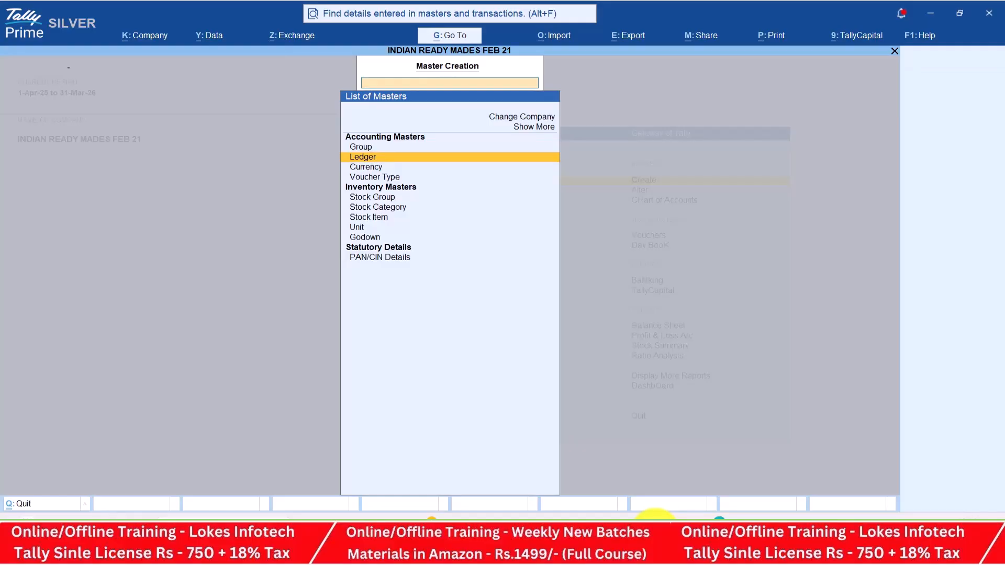
pyautogui.press('Return')
pyautogui.hotkey('alt', 'Tab')
pyautogui.scroll(-2, 502, 293)
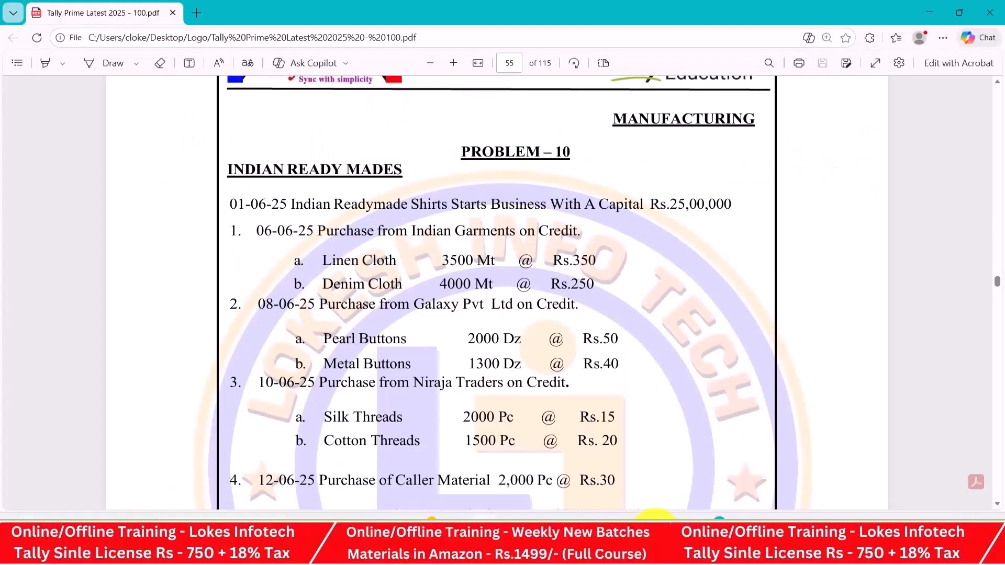
pyautogui.hotkey('alt', 'Tab')
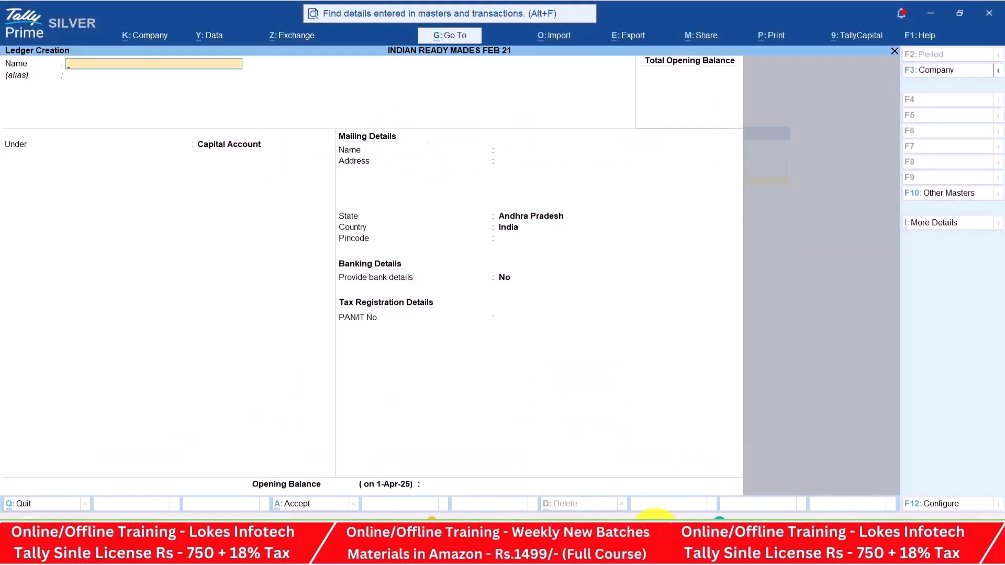
# Create the Capital ledger under Capital Account and the Purchase ledger under Purchase Accounts
pyautogui.write('Capital')
pyautogui.press('Return')
pyautogui.press('Return')
pyautogui.press('Return')
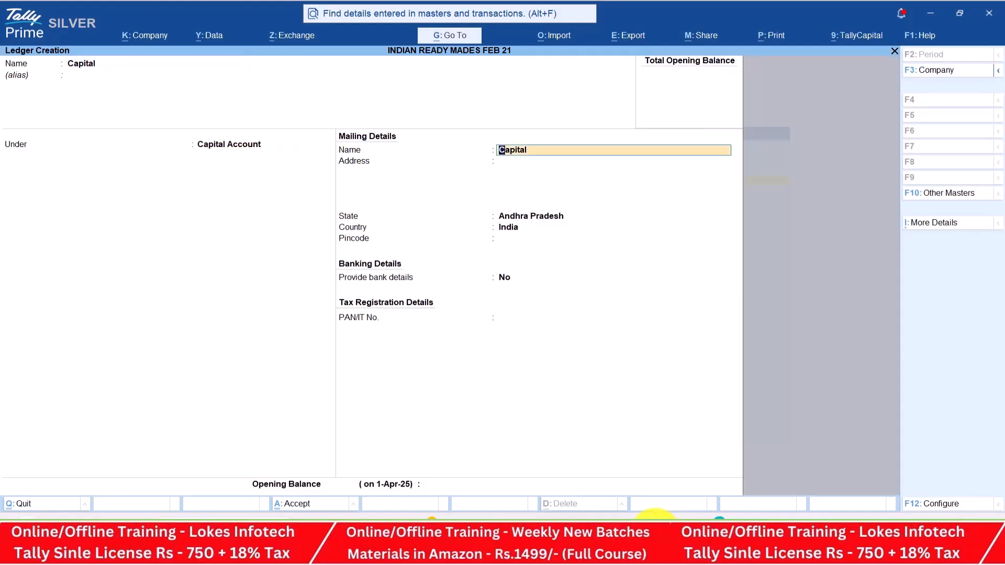
pyautogui.hotkey('ctrl', 'a')
pyautogui.write('Purchas')
pyautogui.press('Return')
pyautogui.write('Pu')
pyautogui.press('Return')
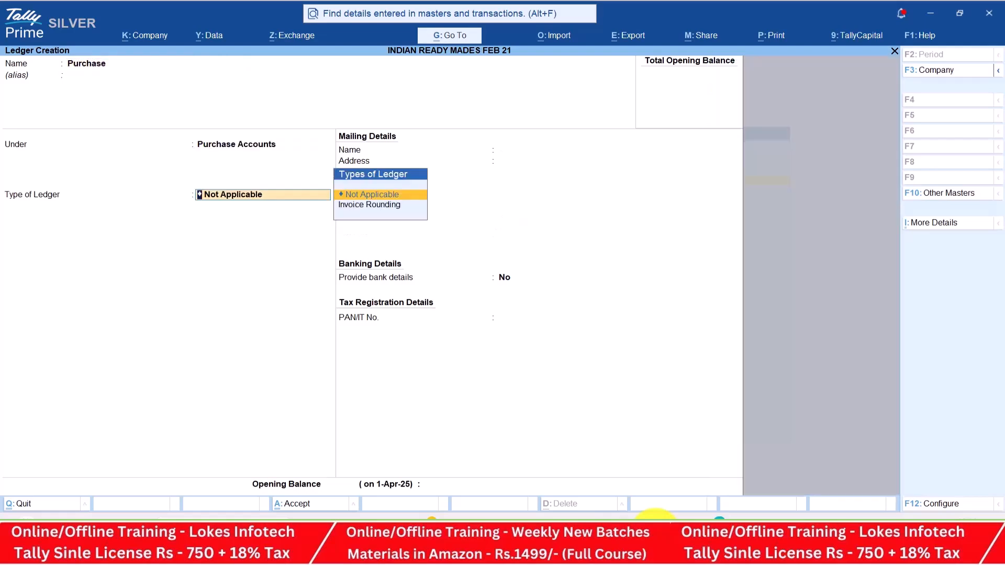
pyautogui.hotkey('ctrl', 'a')
# Create the Indian Garments ledger under Sundry Creditors
pyautogui.hotkey('alt', 'Tab')
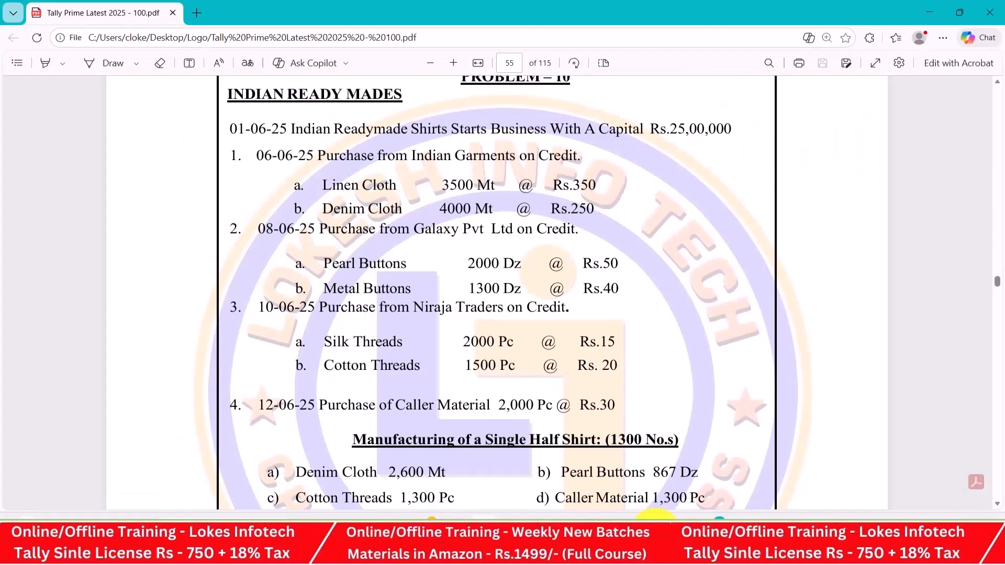
pyautogui.hotkey('alt', 'Tab')
pyautogui.write('Indian')
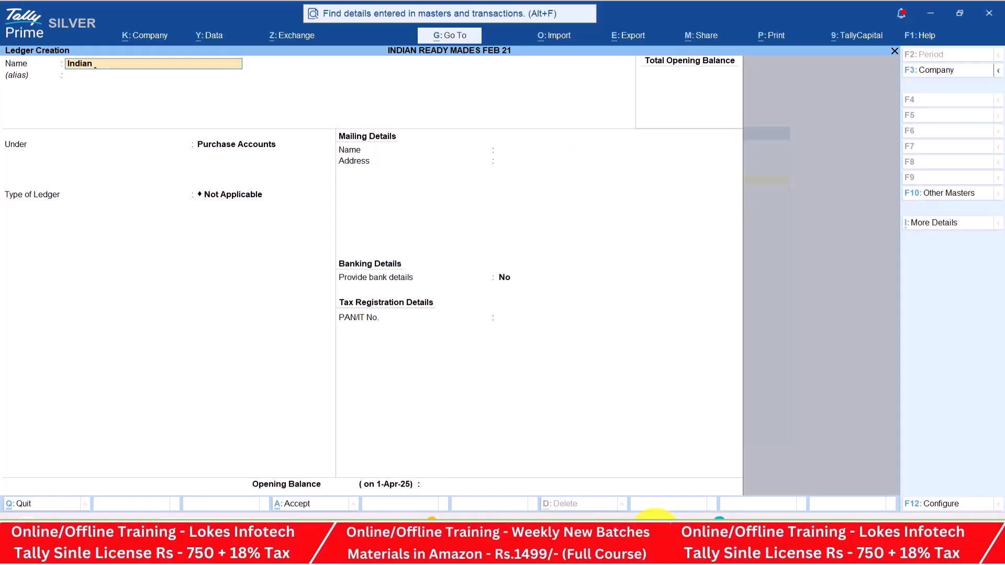
pyautogui.write(' Garments')
pyautogui.press('Return')
pyautogui.press('Return')
pyautogui.write('Sun')
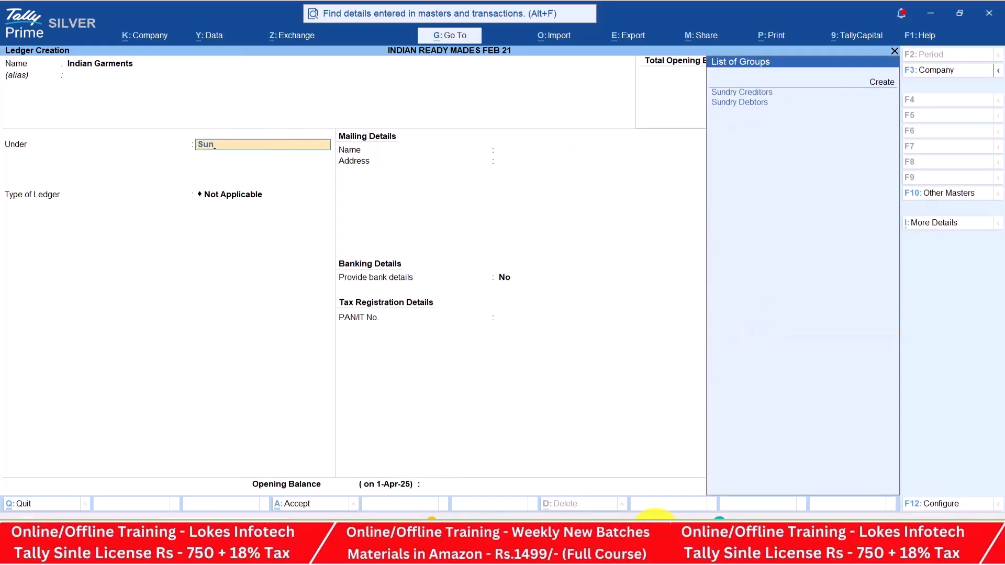
pyautogui.press('Return')
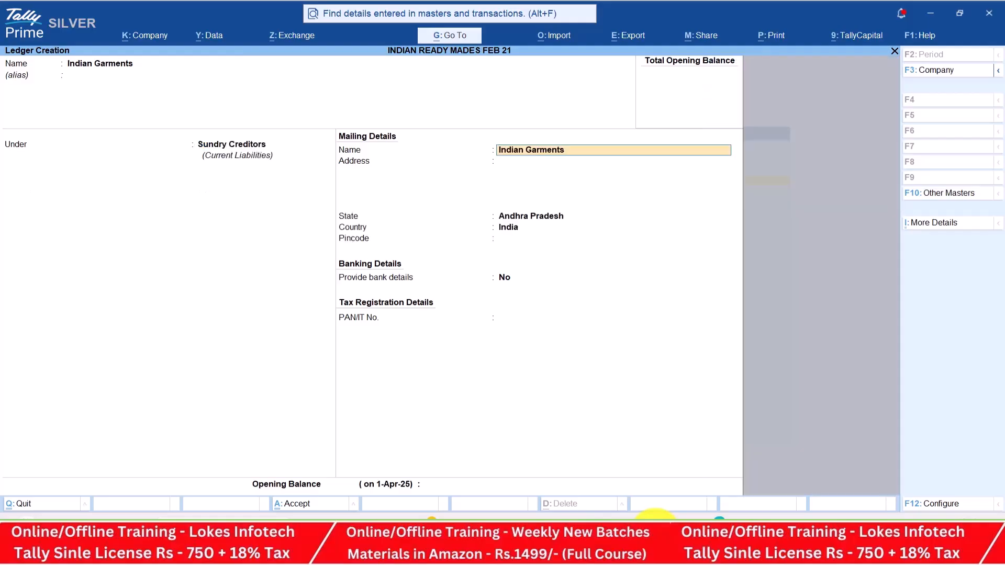
pyautogui.hotkey('ctrl', 'a')
# Create the Galaxy Pvt Ltd ledger under Sundry Creditors
pyautogui.hotkey('alt', 'Tab')
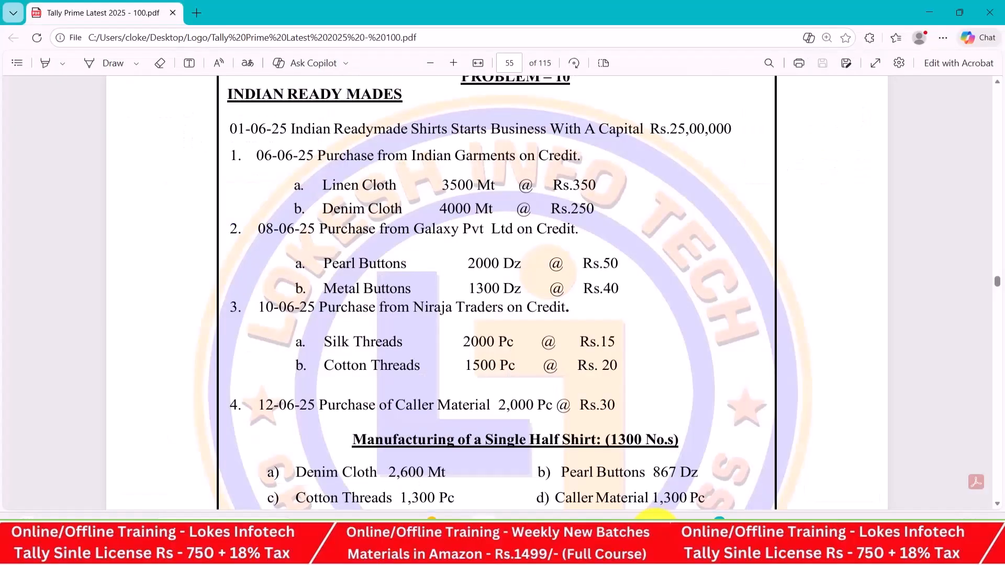
pyautogui.hotkey('alt', 'Tab')
pyautogui.write('G')
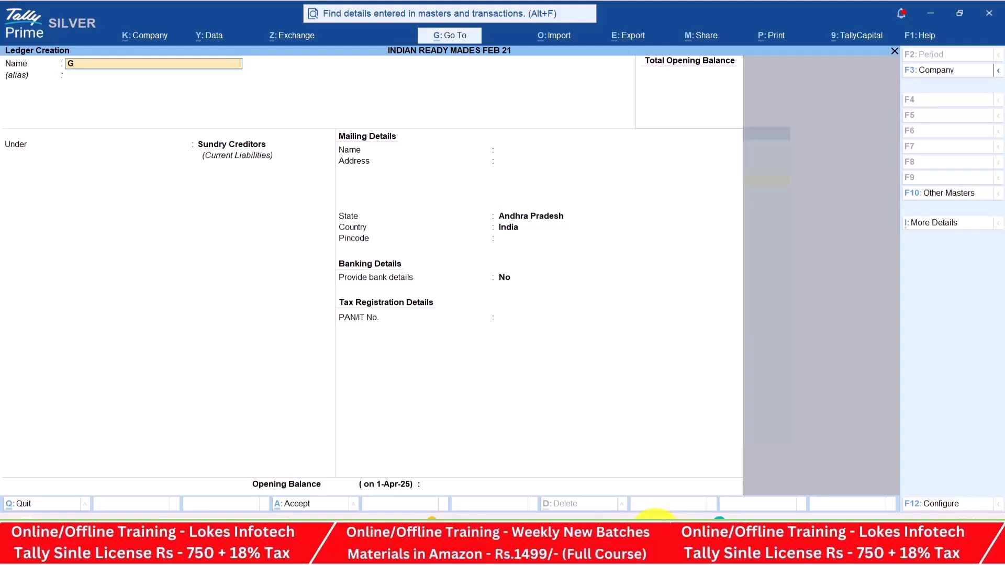
pyautogui.write('alaxy Pvt Ltd')
pyautogui.press('Return')
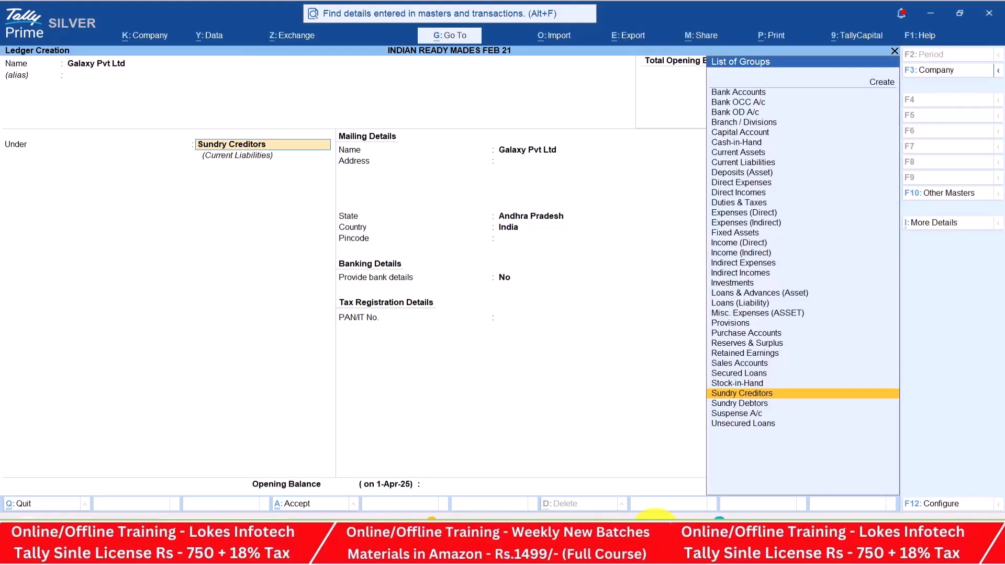
pyautogui.press('Return')
pyautogui.hotkey('ctrl', 'a')
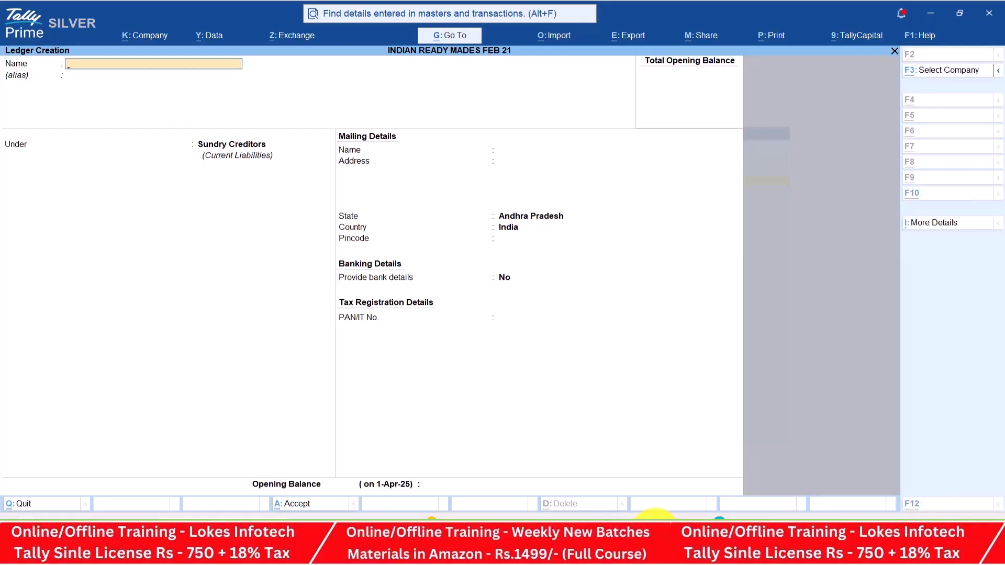
# Create the Niraja Traders ledger under Sundry Creditors
pyautogui.hotkey('alt', 'Tab')
pyautogui.hotkey('alt', 'Tab')
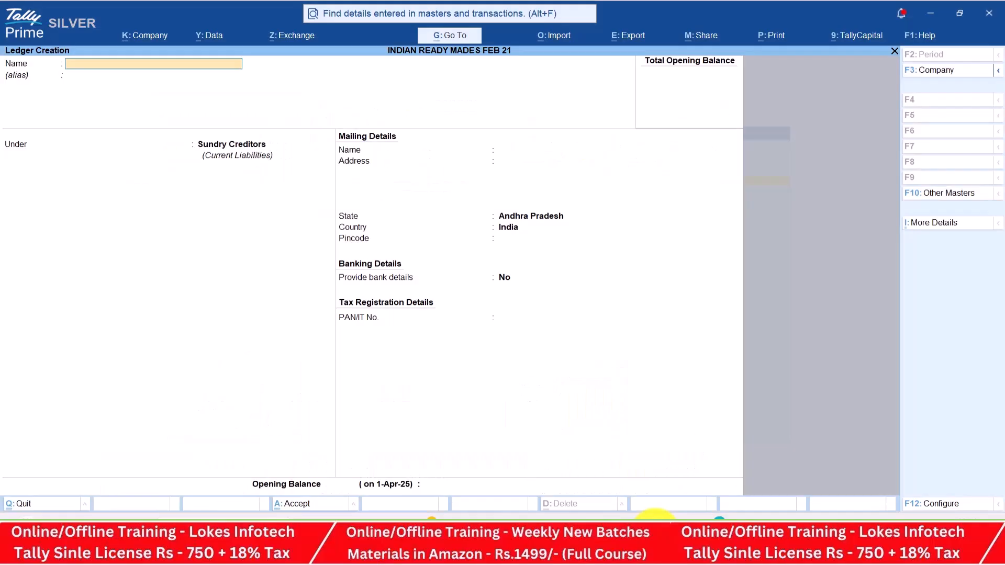
pyautogui.write('Niraja Traders')
pyautogui.press('Return')
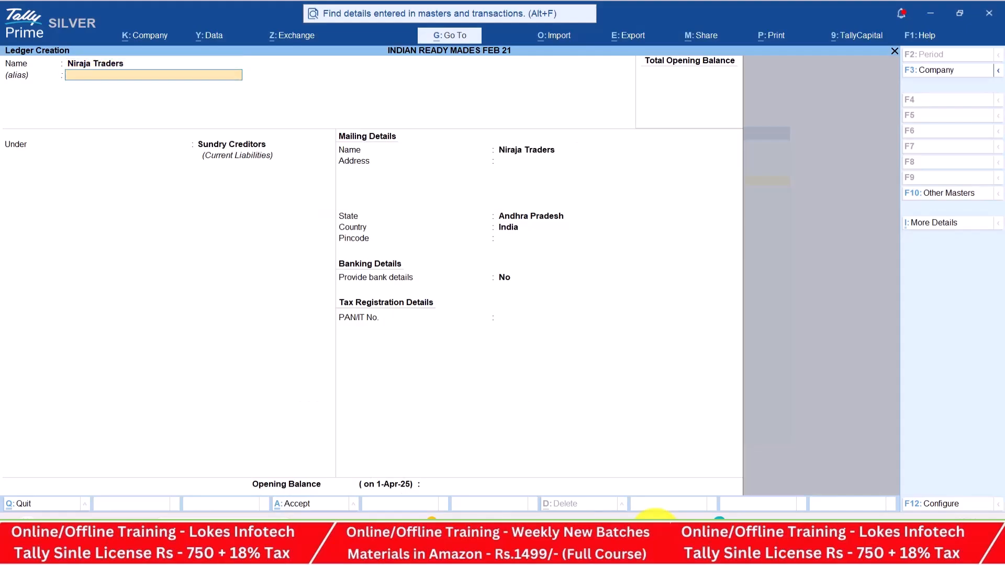
pyautogui.press('Return')
pyautogui.press('Return')
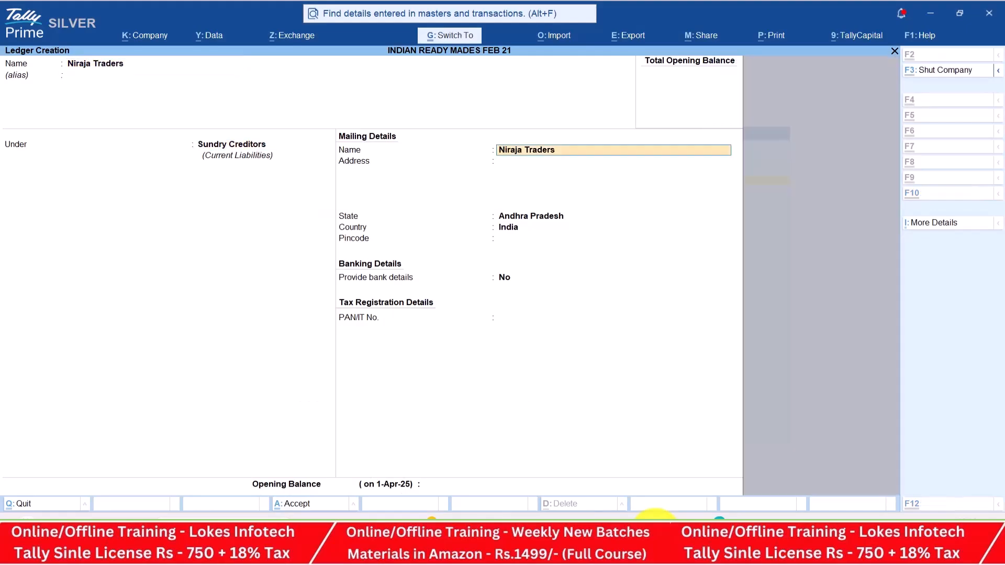
pyautogui.hotkey('ctrl', 'a')
# Review the assignment PDF for the next ledgers, then return to Tally
pyautogui.hotkey('alt', 'Tab')
pyautogui.scroll(-5, 503, 293)
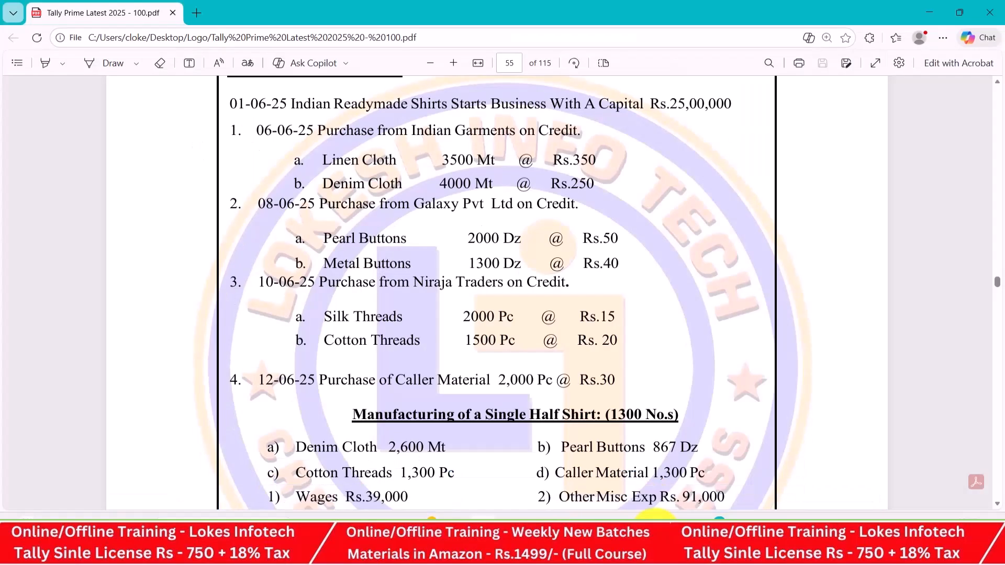
pyautogui.scroll(-4, 503, 294)
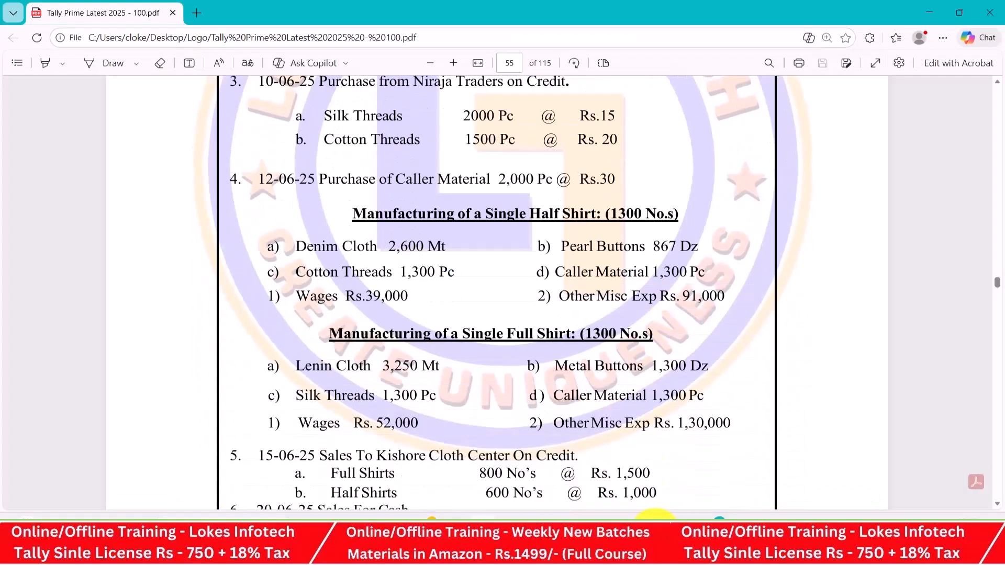
pyautogui.scroll(-3, 503, 293)
pyautogui.hotkey('alt', 'Tab')
# Create the Wages ledger under Direct Expenses
pyautogui.write('Wage')
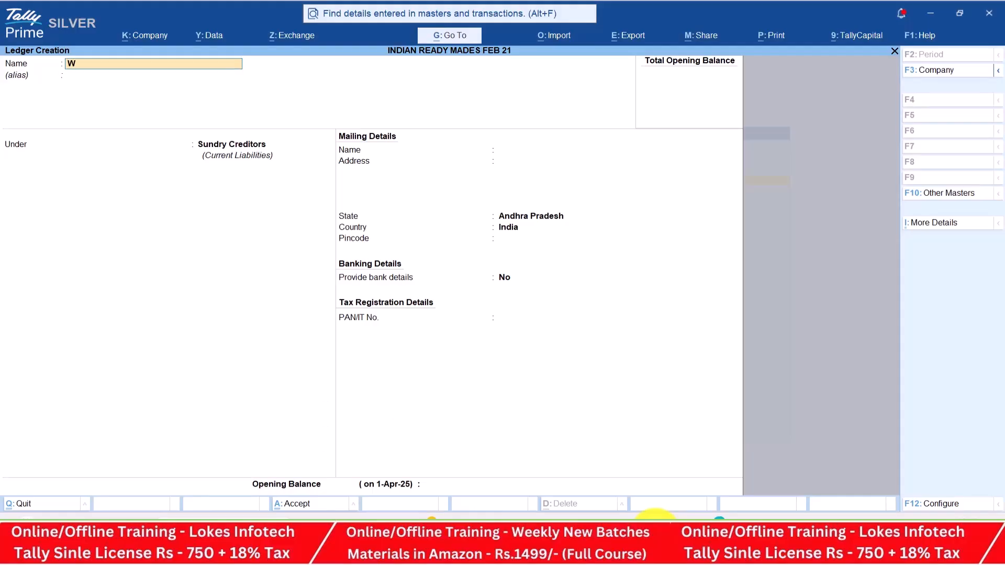
pyautogui.press('Return')
pyautogui.write('Di')
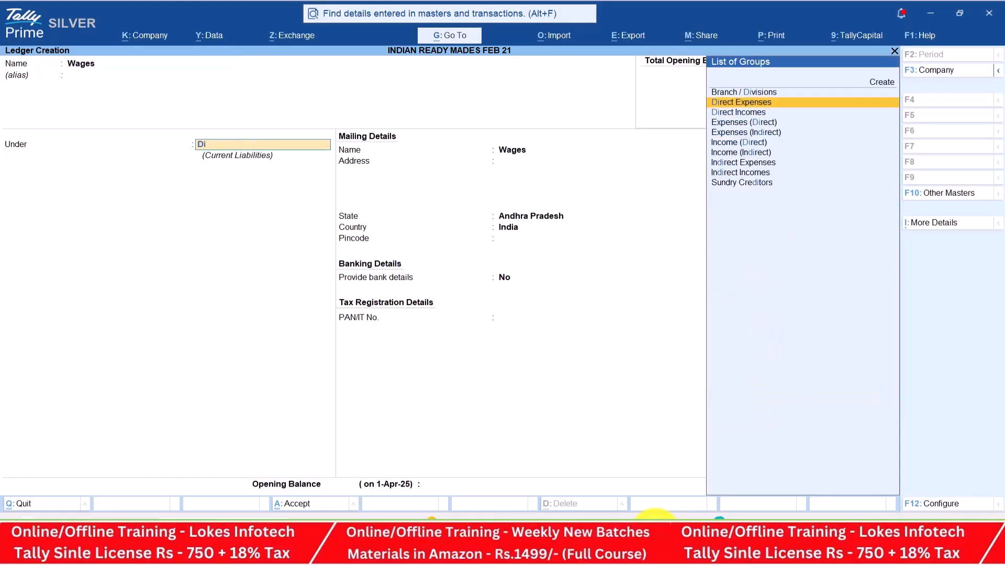
pyautogui.press('Return')
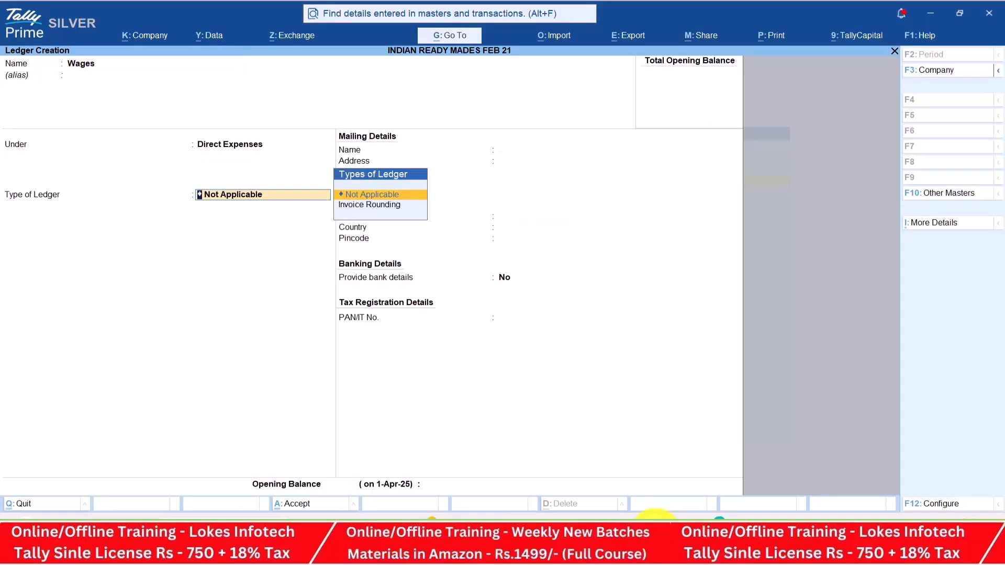
pyautogui.press('Return')
pyautogui.hotkey('alt', 'Tab')
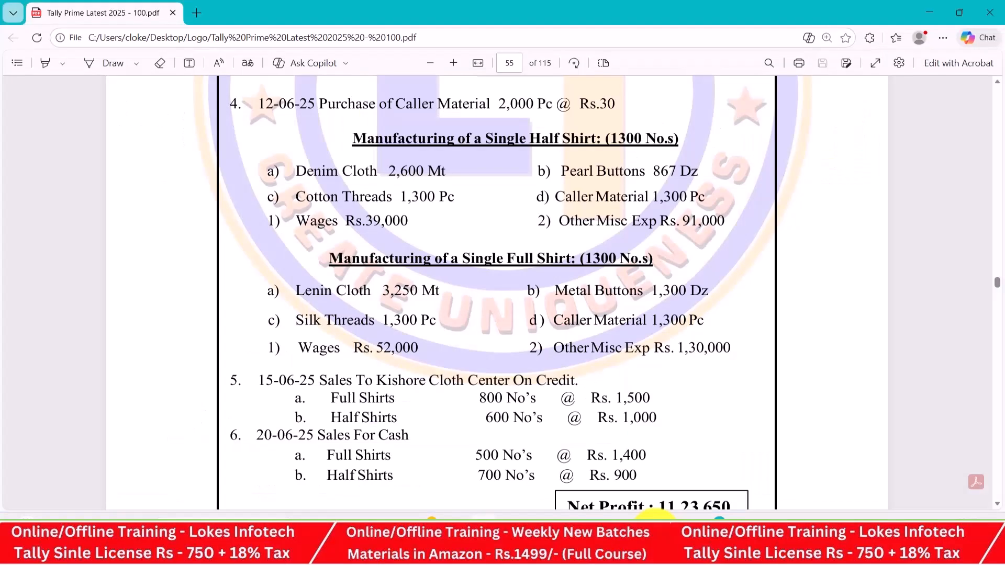
pyautogui.hotkey('alt', 'Tab')
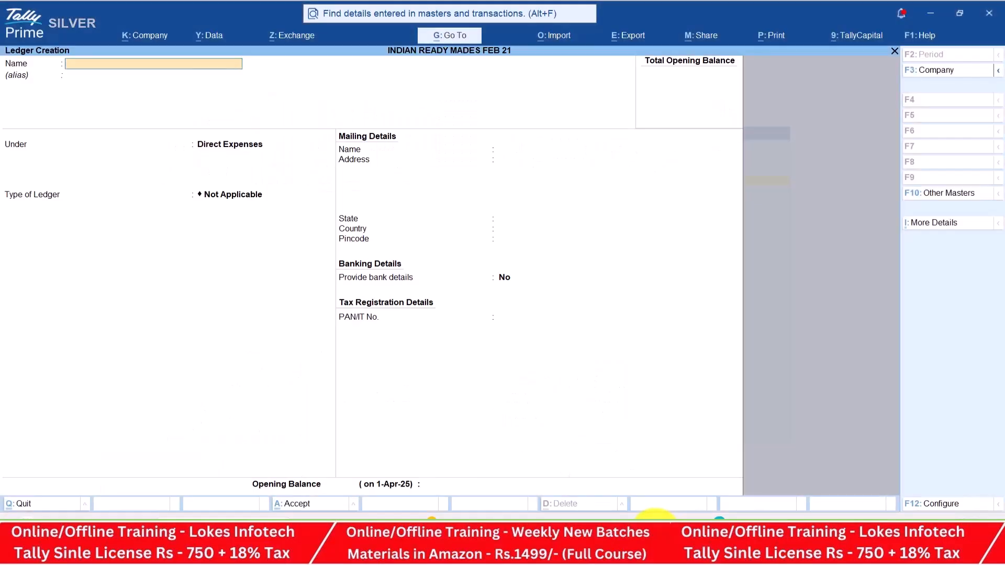
# Create the Other Misc Exp ledger under Direct Expenses
pyautogui.write('Oth')
pyautogui.write('Misc exp')
pyautogui.press('Return')
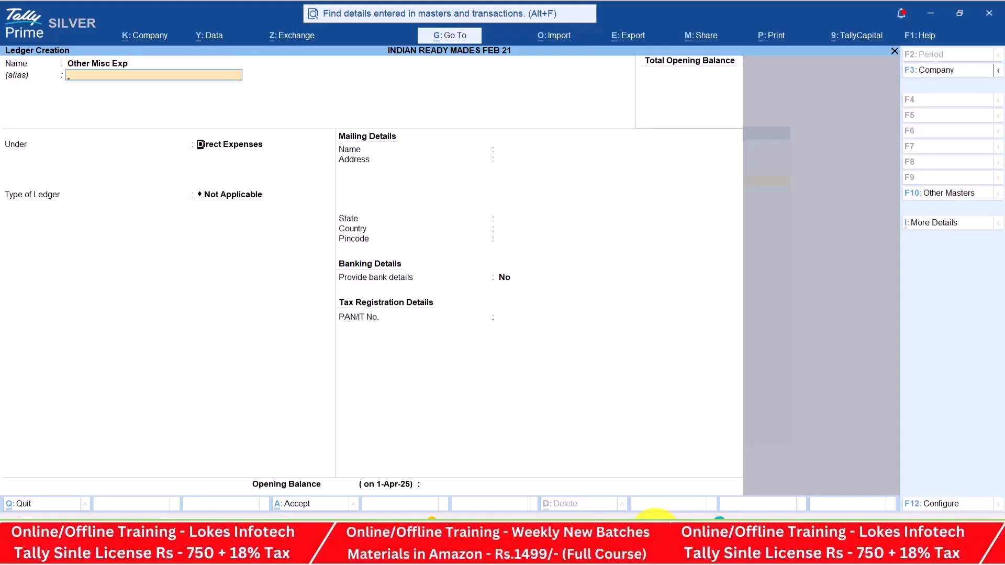
pyautogui.press('Return')
pyautogui.press('Return')
pyautogui.press('Return')
pyautogui.hotkey('ctrl', 'a')
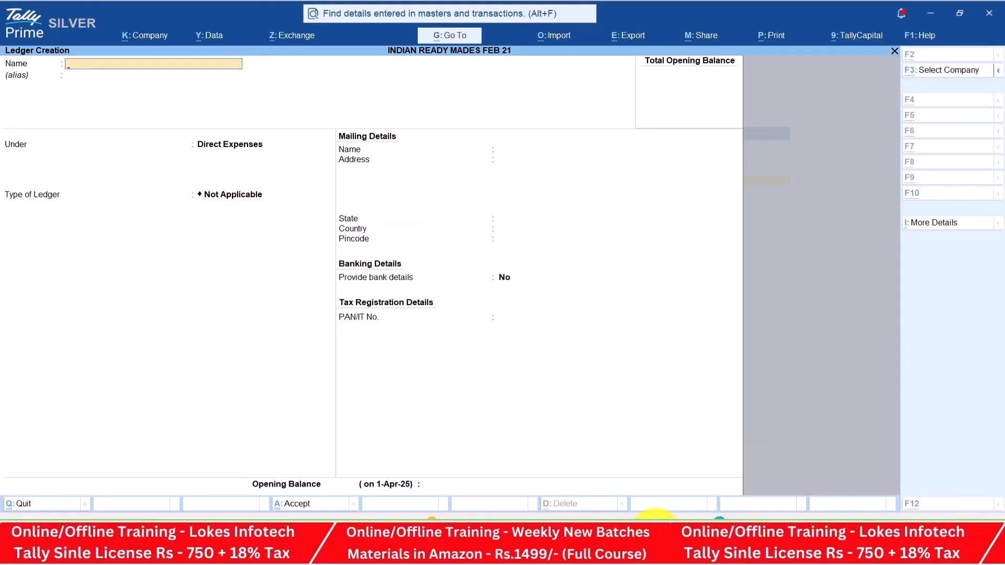
pyautogui.hotkey('alt', 'Tab')
pyautogui.hotkey('alt', 'Tab')
# Create the Sales ledger under Sales Accounts
pyautogui.write('Sales')
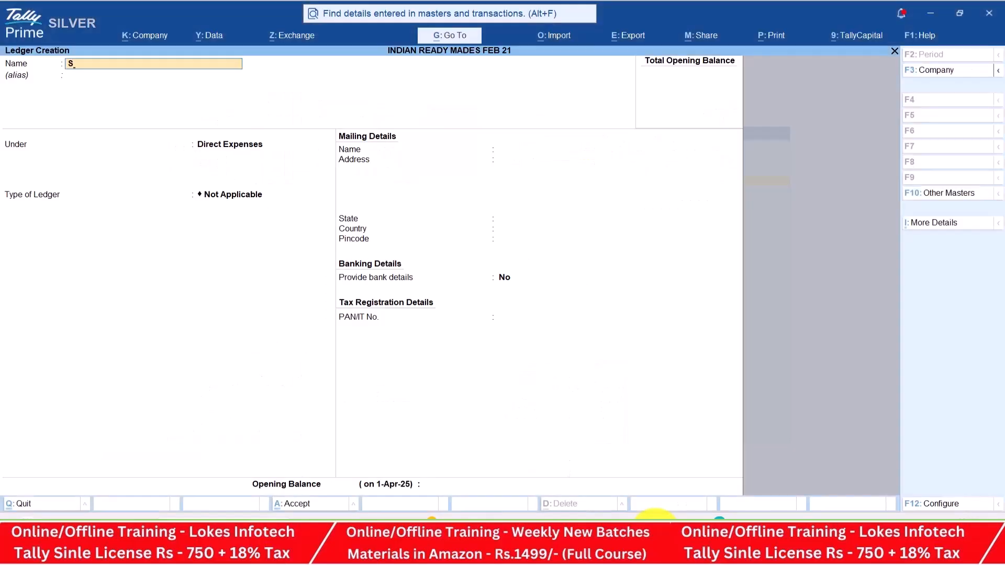
pyautogui.press('Return')
pyautogui.press('Return')
pyautogui.write('s')
pyautogui.press('Return')
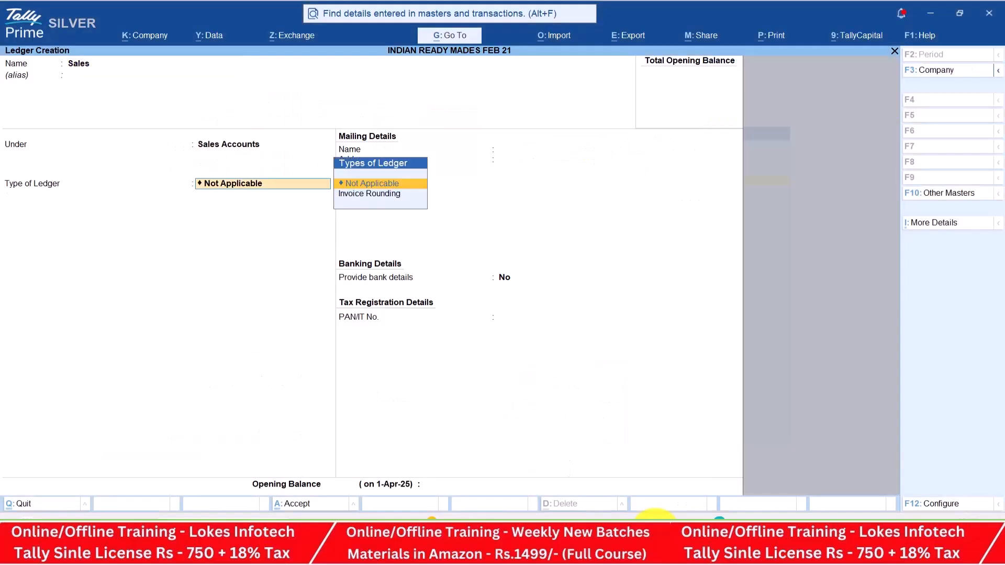
pyautogui.press('Return')
pyautogui.press('Return')
pyautogui.press('Return')
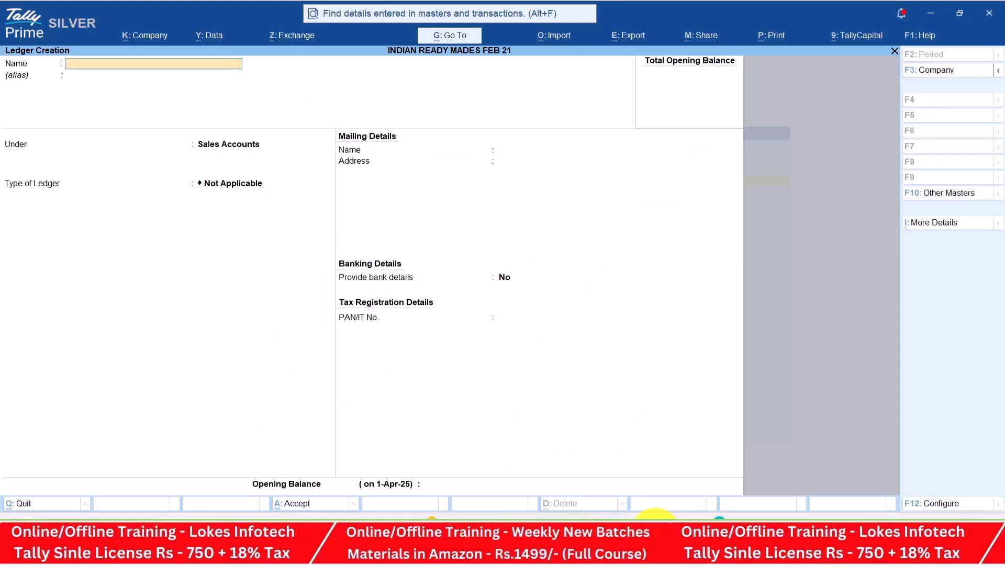
pyautogui.hotkey('alt', 'Tab')
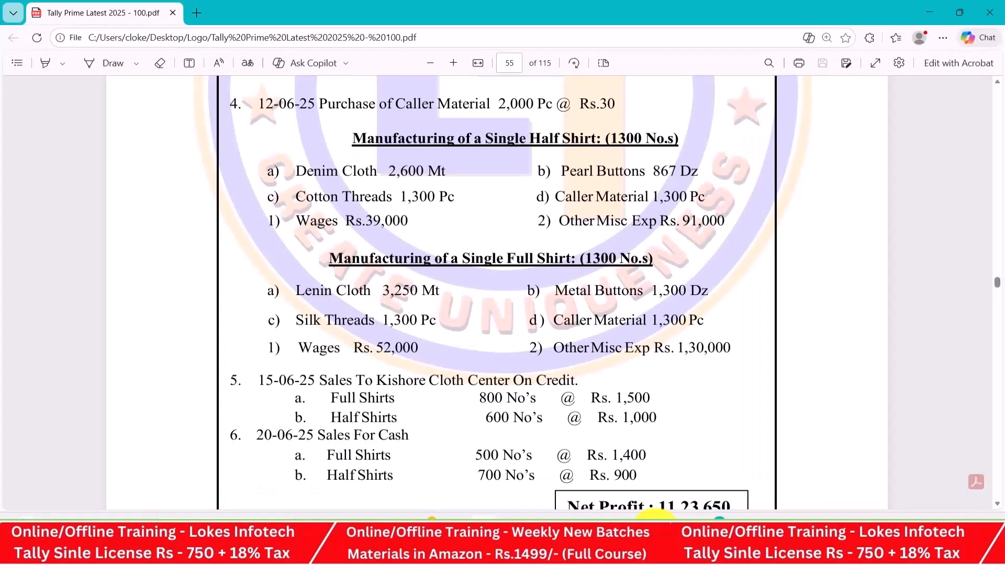
pyautogui.hotkey('alt', 'Tab')
# Create the Kishore Cloth Center ledger under Sundry Debtors
pyautogui.write('Kishore Cloth')
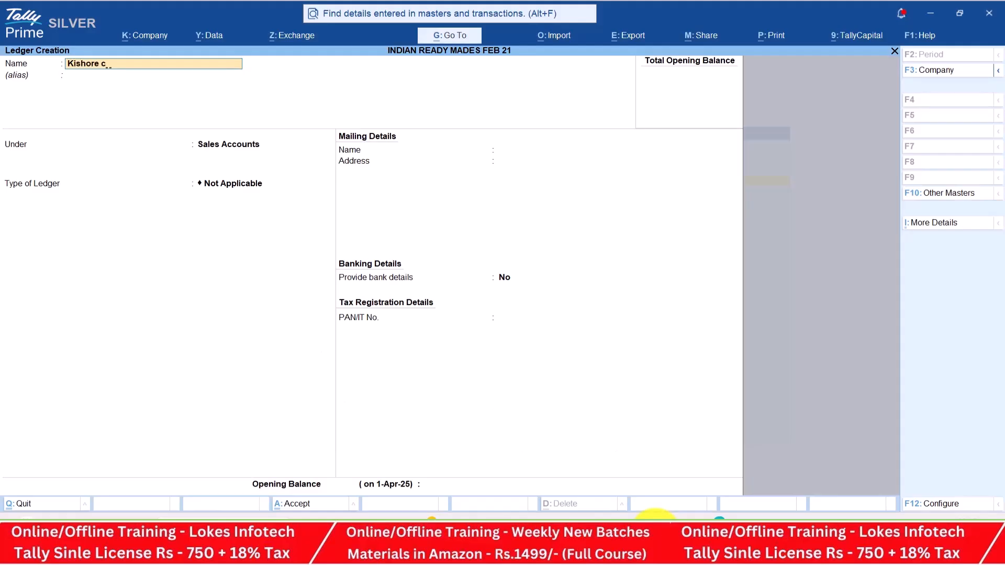
pyautogui.write(' Cener')
pyautogui.press('BackSpace')
pyautogui.write('ter')
pyautogui.press('Return')
pyautogui.write('Sun')
pyautogui.press('Down')
pyautogui.press('Return')
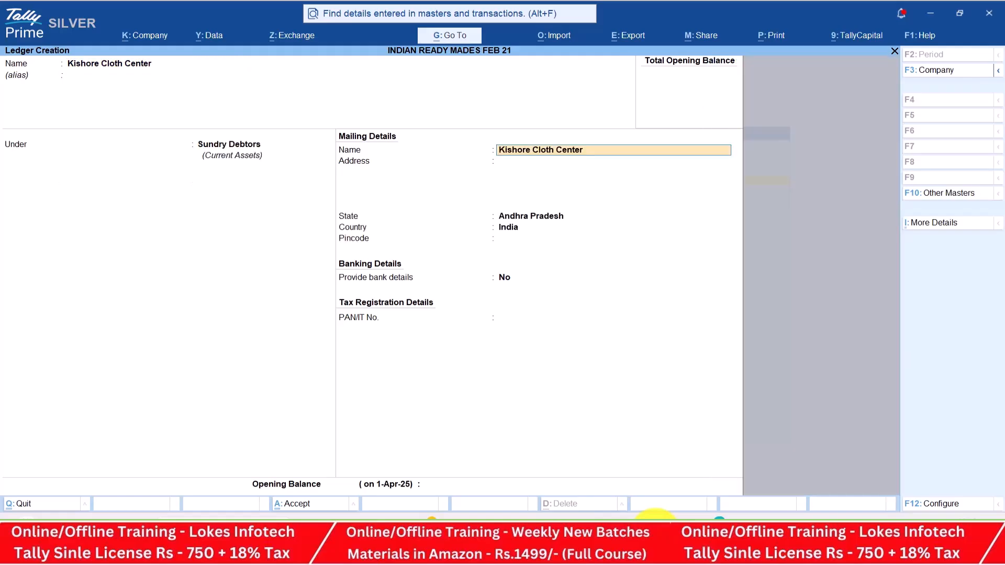
pyautogui.hotkey('ctrl', 'a')
# Review the assignment PDF for the next masters, then return to Tally
pyautogui.hotkey('alt', 'Tab')
pyautogui.scroll(-2, 503, 293)
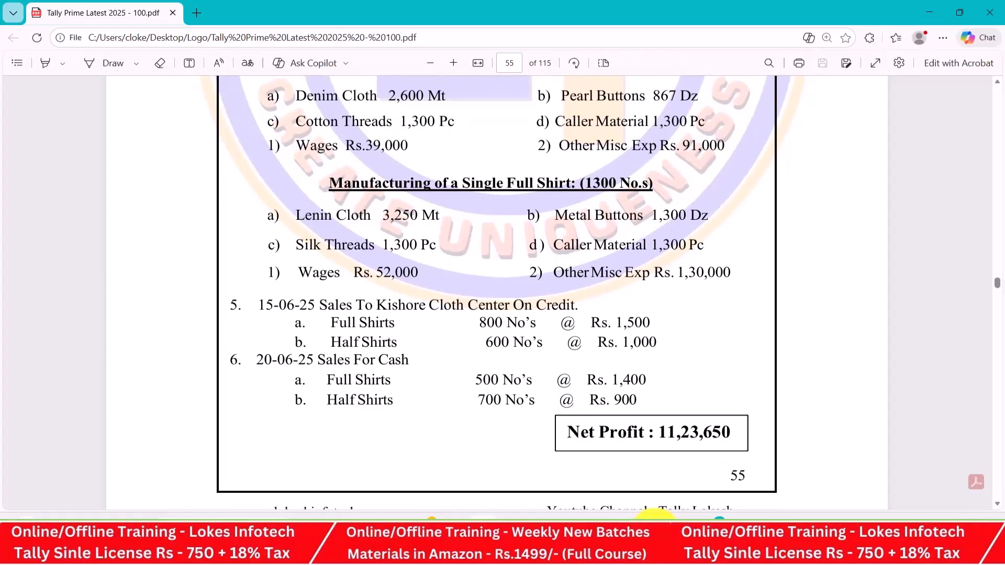
pyautogui.scroll(6, 503, 293)
pyautogui.scroll(3, 502, 293)
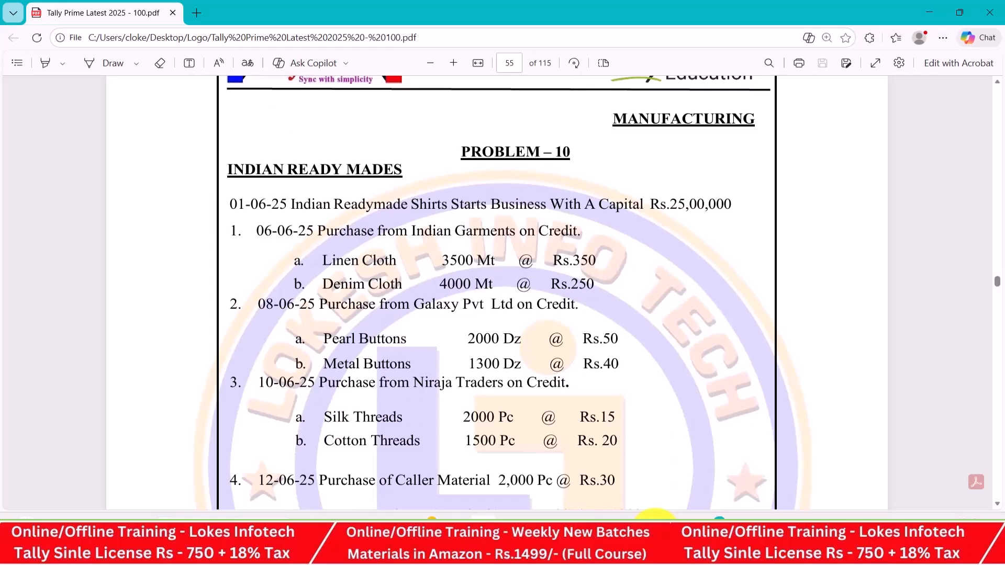
pyautogui.hotkey('alt', 'Tab')
# Quit Ledger creation, open Unit creation, and check the PDF for required units
pyautogui.press('Escape')
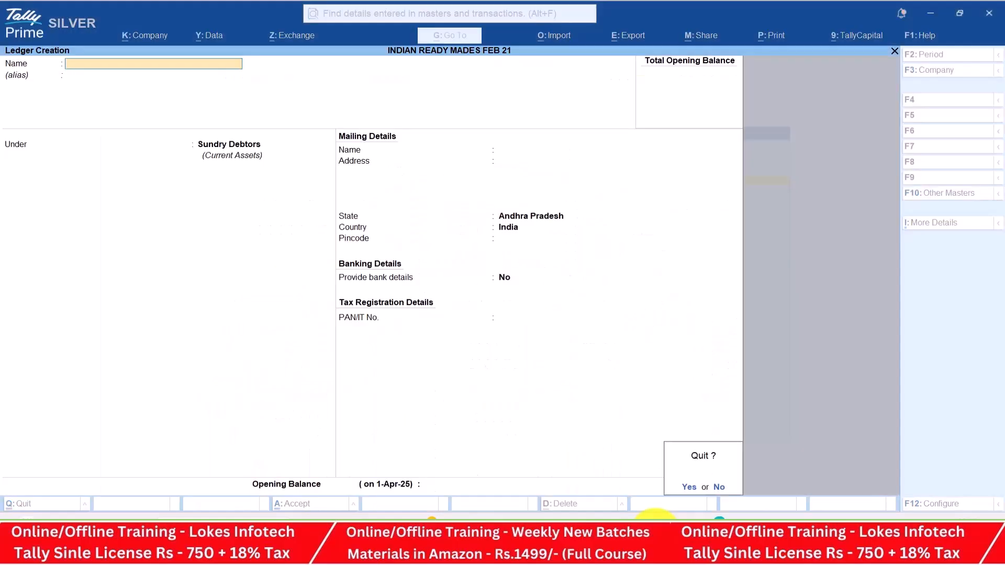
pyautogui.press('Return')
pyautogui.press('Down')
pyautogui.press('Down')
pyautogui.press('Down')
pyautogui.press('Down')
pyautogui.press('Down')
pyautogui.press('Down')
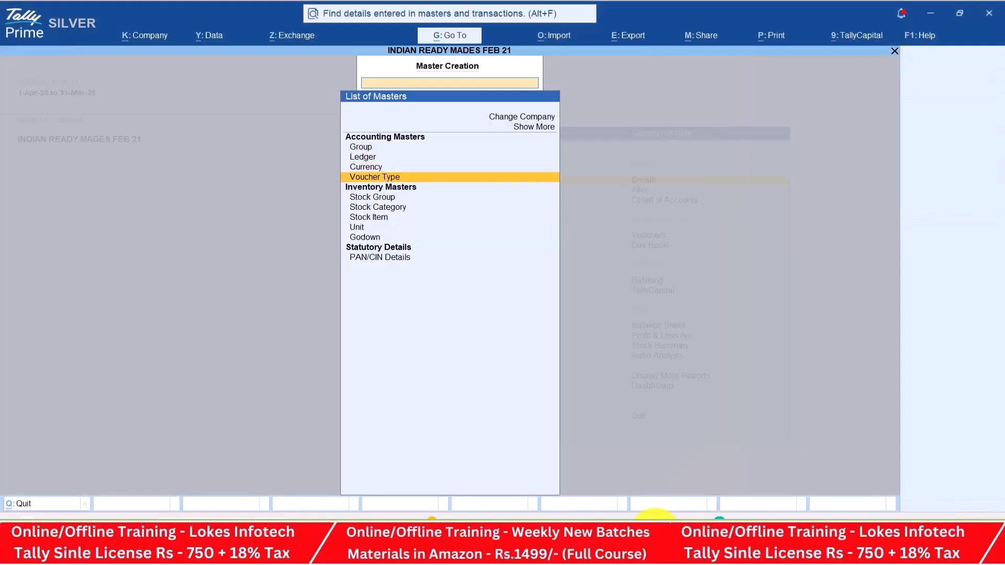
pyautogui.press('Return')
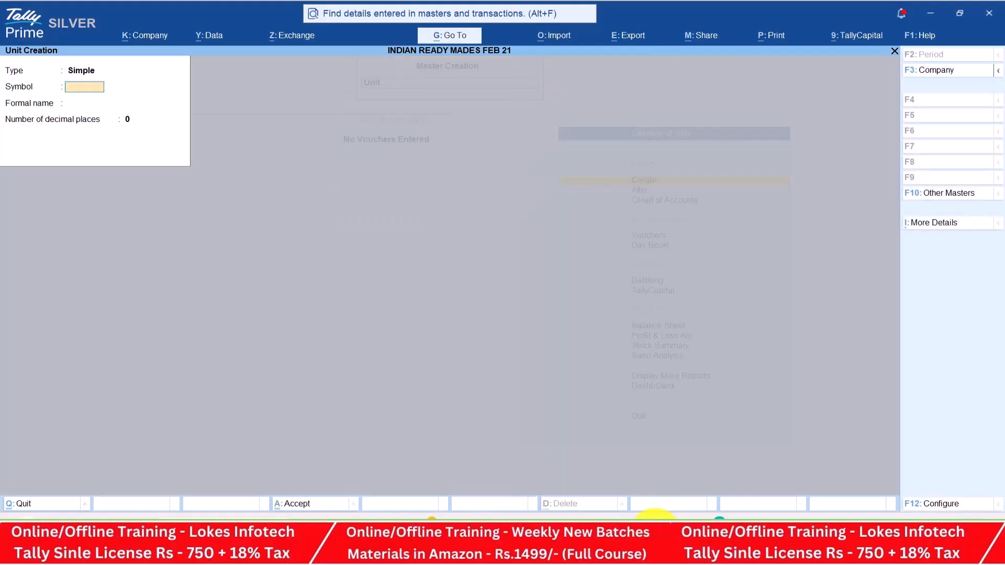
pyautogui.hotkey('alt', 'Tab')
pyautogui.scroll(-1, 789, 386)
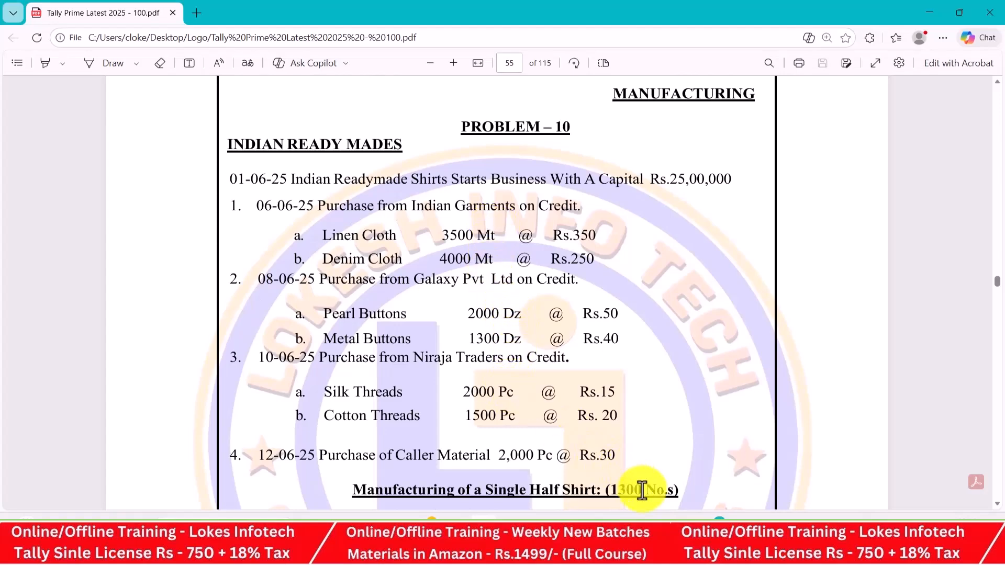
pyautogui.moveTo(641, 490); pyautogui.dragTo(667, 493)
pyautogui.hotkey('alt', 'Tab')
# Create simple units mt (Meters) and dz (Dozens)
pyautogui.write('mt')
pyautogui.press('Return')
pyautogui.write('Meters')
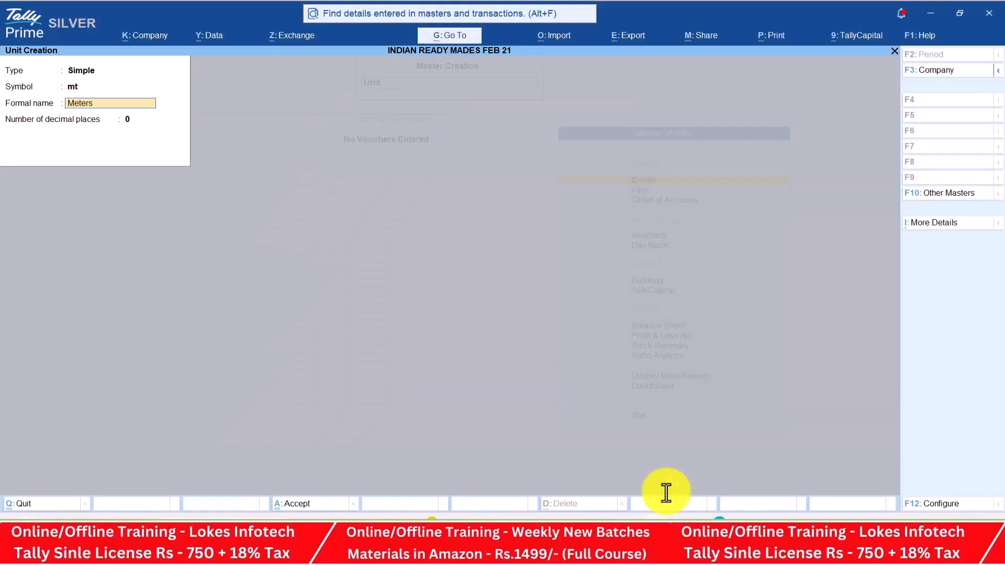
pyautogui.press('Return')
pyautogui.press('Return')
pyautogui.press('Return')
pyautogui.write('d')
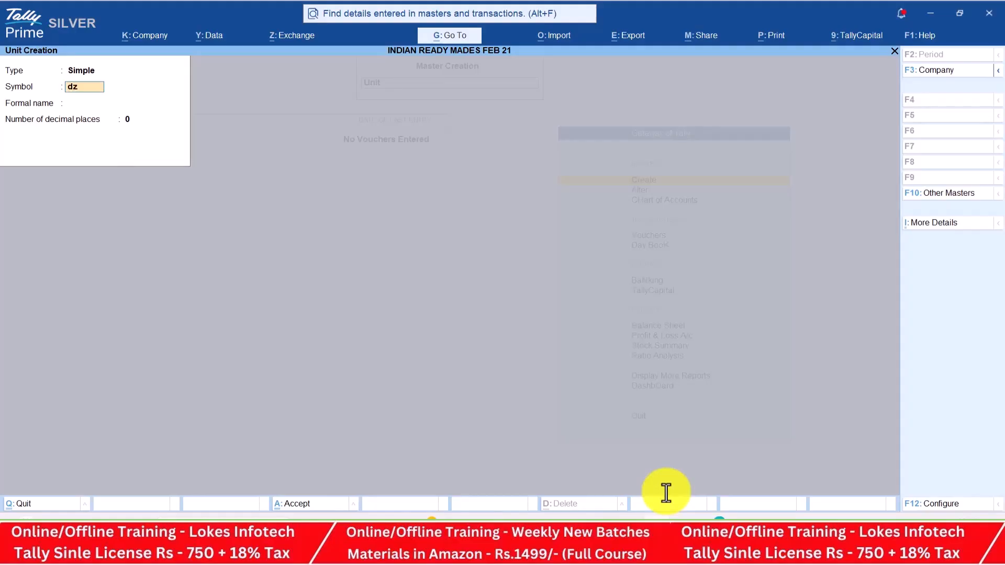
pyautogui.write('z')
pyautogui.press('Return')
pyautogui.write('Doz')
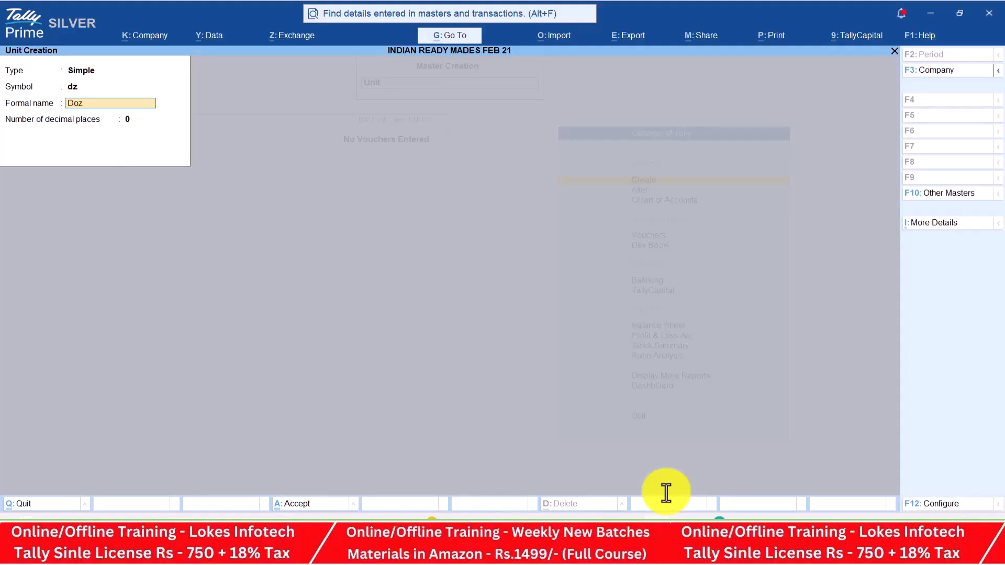
pyautogui.press('Return')
pyautogui.press('Return')
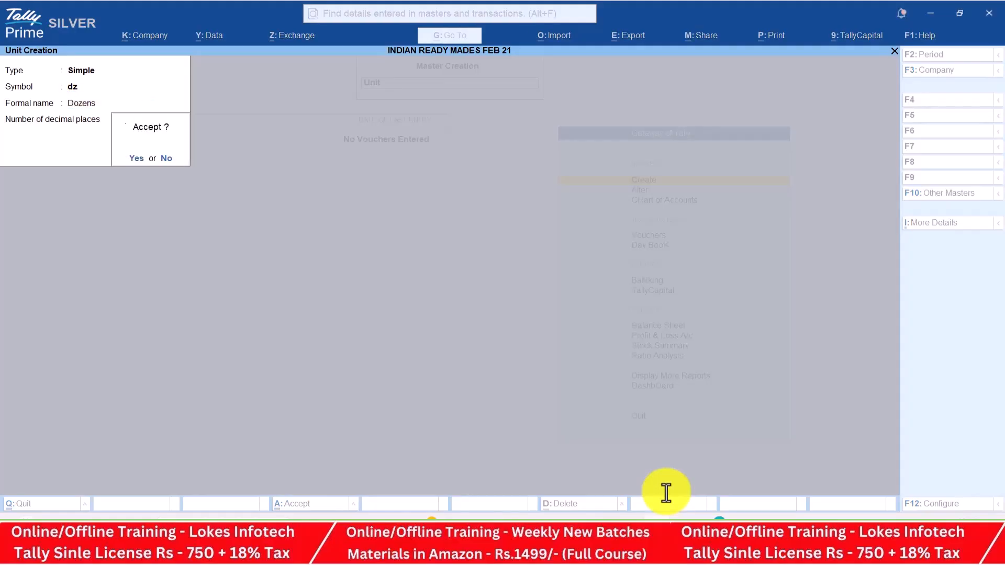
pyautogui.press('Return')
# Create simple units pc (Pieces) and nos (Numbers), then close Unit creation
pyautogui.write('pc')
pyautogui.press('Return')
pyautogui.write('Pieces')
pyautogui.press('Return')
pyautogui.press('Return')
pyautogui.press('Return')
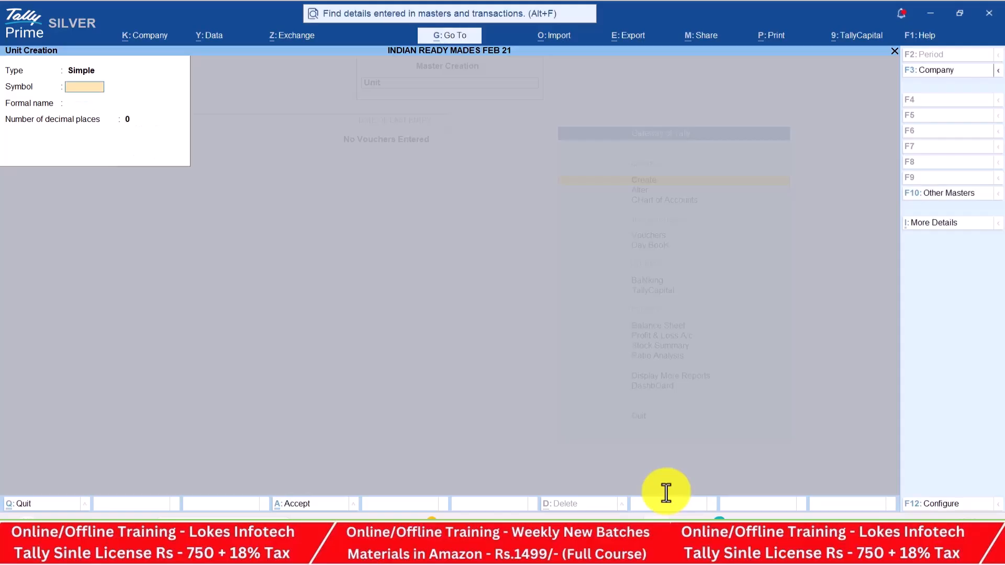
pyautogui.write('nos')
pyautogui.press('Return')
pyautogui.write('Numbers')
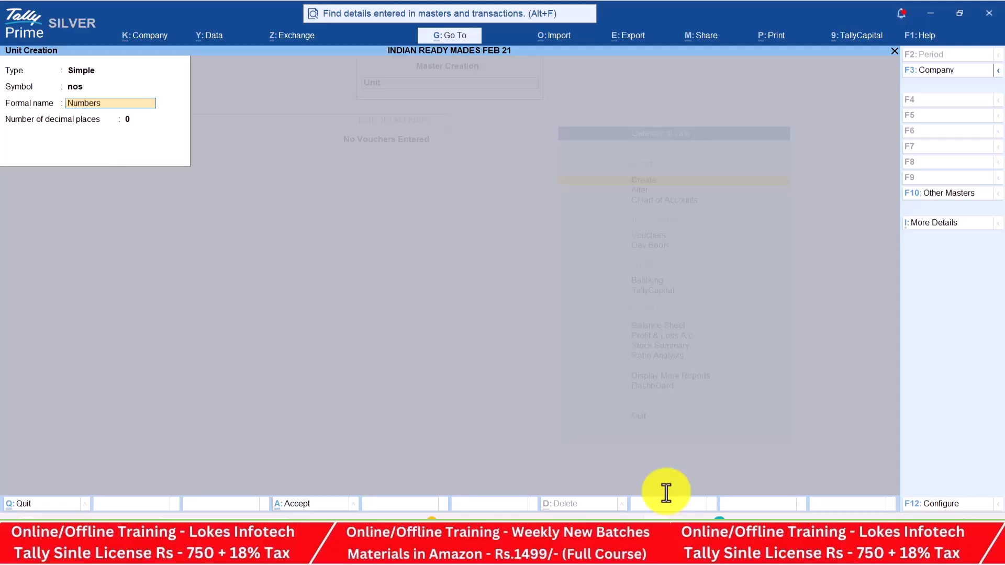
pyautogui.press('Return')
pyautogui.press('Return')
pyautogui.press('Return')
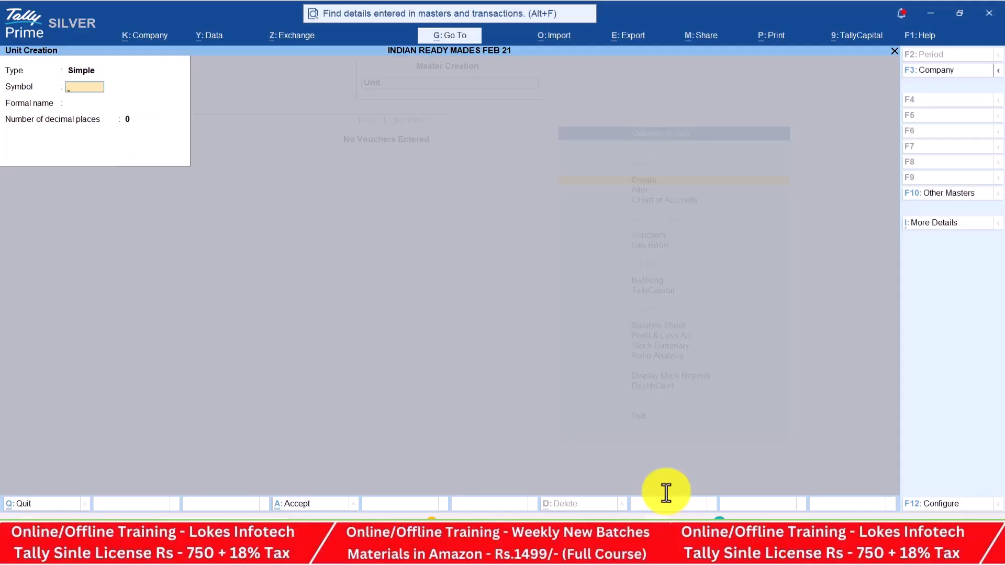
pyautogui.press('Escape')
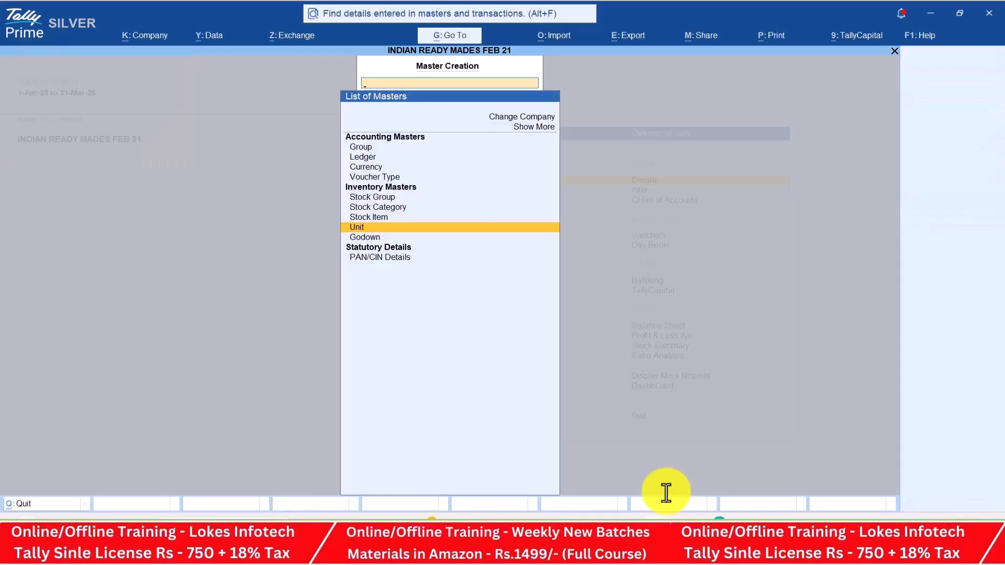
# Open Stock Group creation and check the PDF for the stock groups
pyautogui.press('Up')
pyautogui.press('Up')
pyautogui.press('Up')
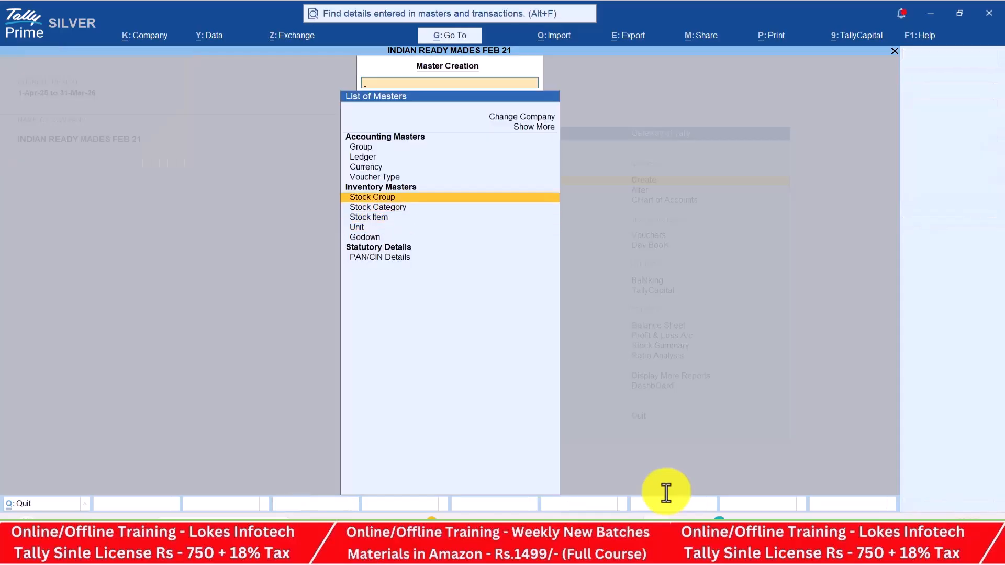
pyautogui.press('Return')
pyautogui.hotkey('alt', 'Tab')
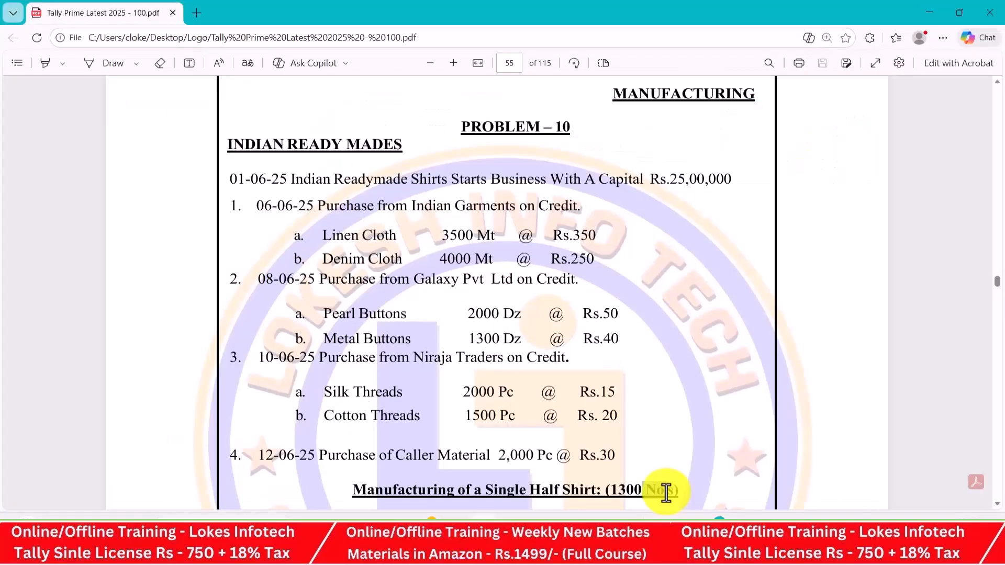
pyautogui.scroll(-1, 666, 493)
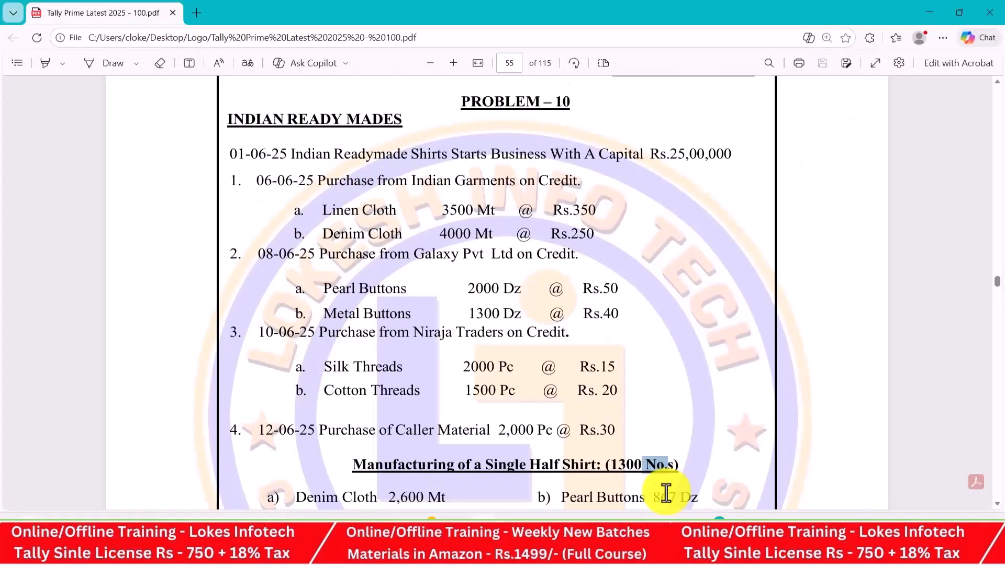
pyautogui.scroll(-1, 666, 493)
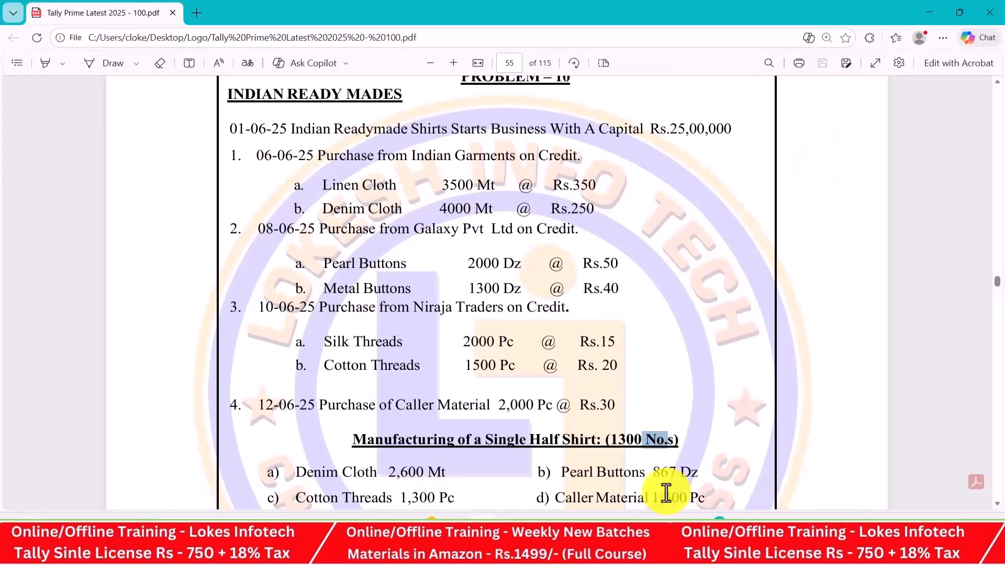
pyautogui.hotkey('alt', 'Tab')
# Create stock groups Cloths and Buttons under Primary
pyautogui.write('Cloths')
pyautogui.press('Return')
pyautogui.press('Return')
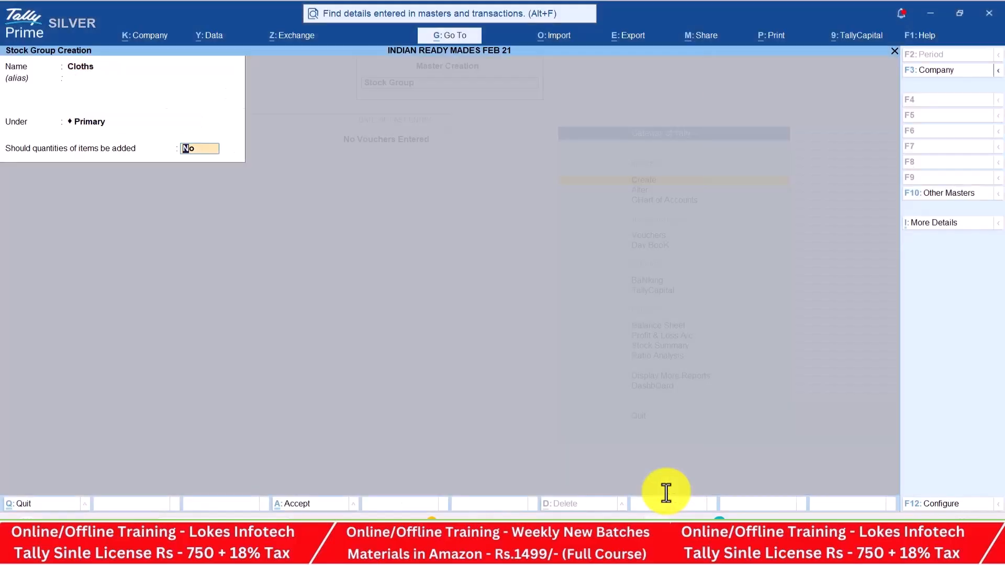
pyautogui.press('Return')
pyautogui.write('Butto')
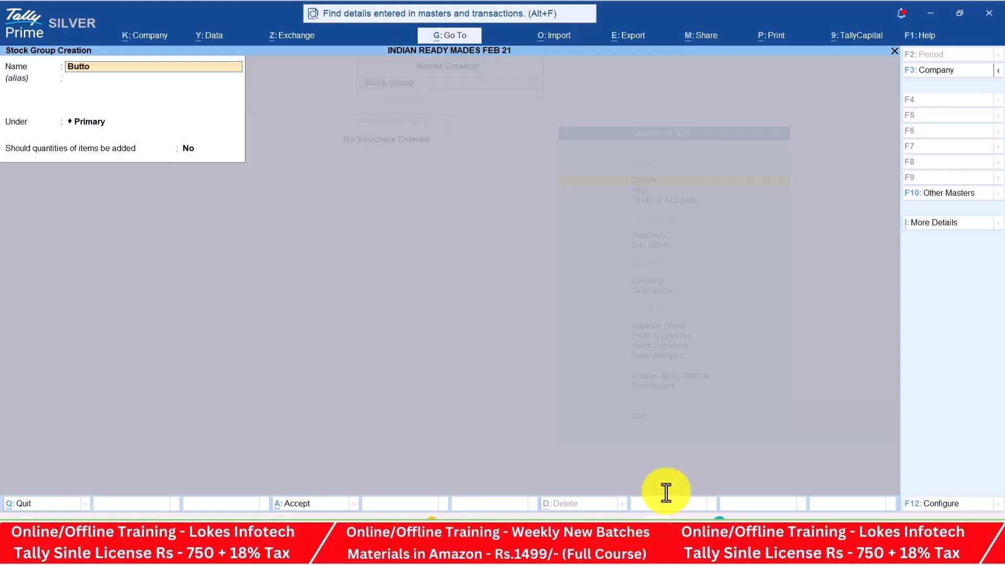
pyautogui.write('ns')
pyautogui.press('Return')
pyautogui.press('Return')
pyautogui.press('Return')
pyautogui.press('Return')
# Create stock groups Threads and Shirts under Primary, then quit Stock Group creation
pyautogui.write('Threads')
pyautogui.press('Return')
pyautogui.press('Return')
pyautogui.press('Return')
pyautogui.press('Return')
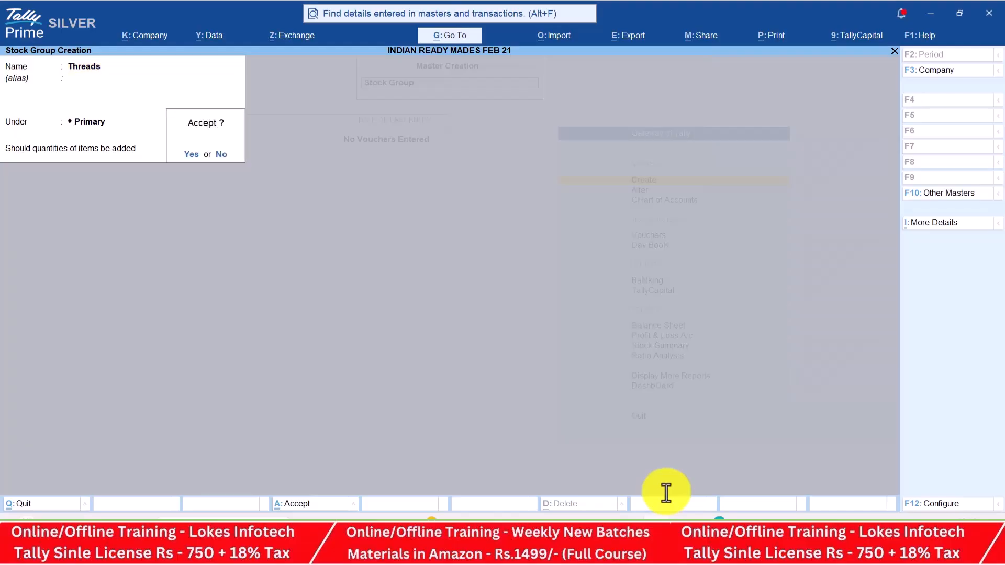
pyautogui.write('Shirts')
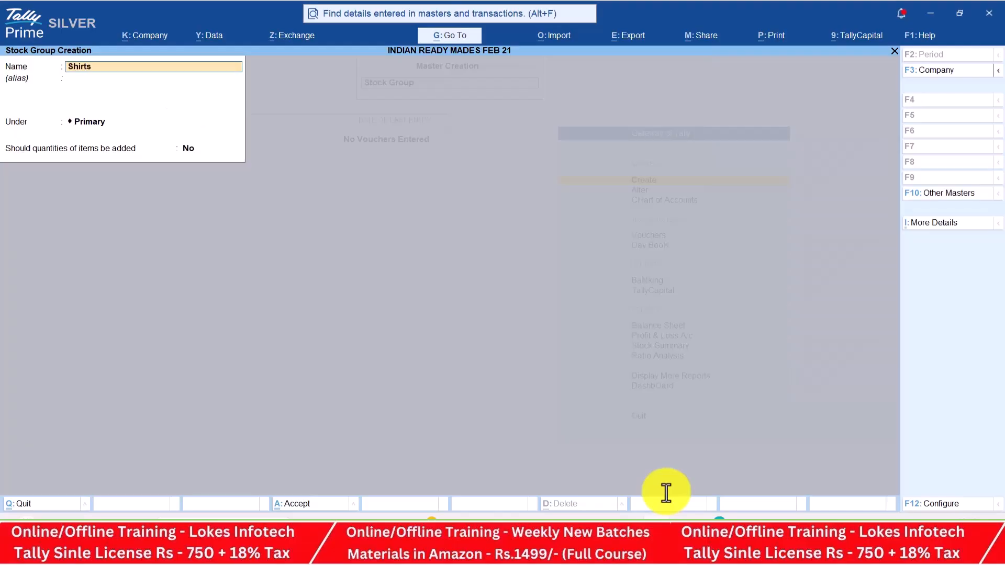
pyautogui.press('Return')
pyautogui.press('Return')
pyautogui.press('Return')
pyautogui.press('Return')
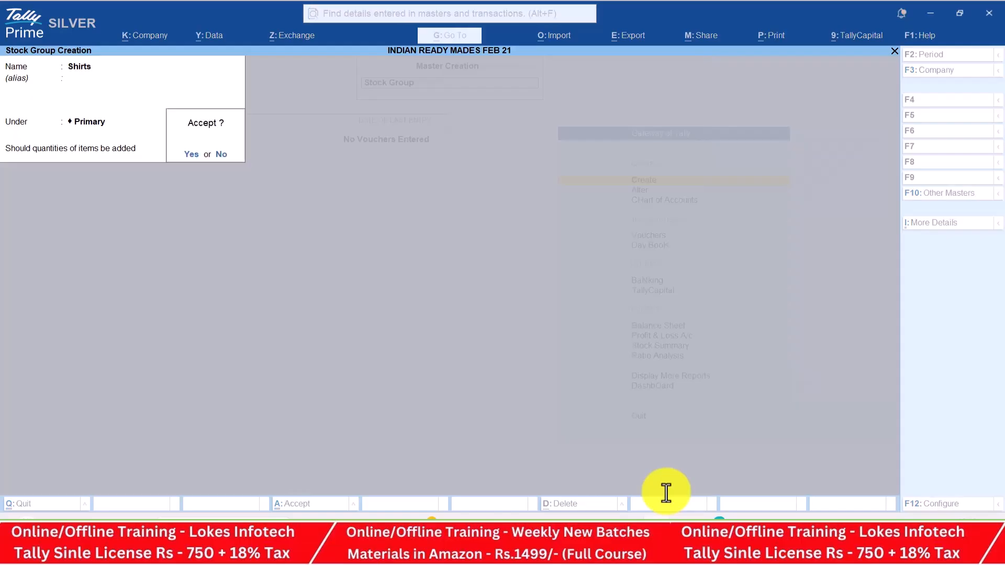
pyautogui.press('Return')
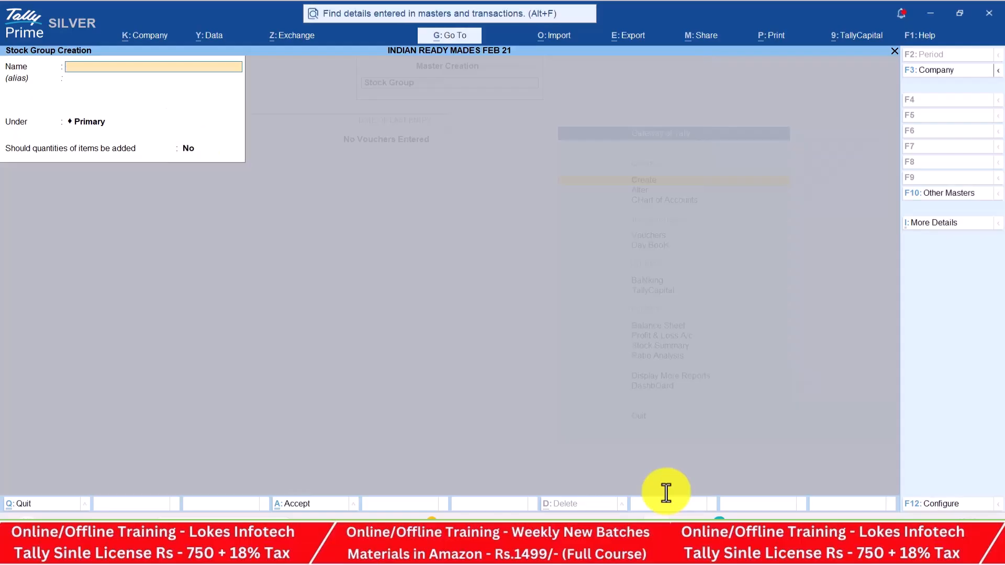
pyautogui.press('Escape')
pyautogui.press('Return')
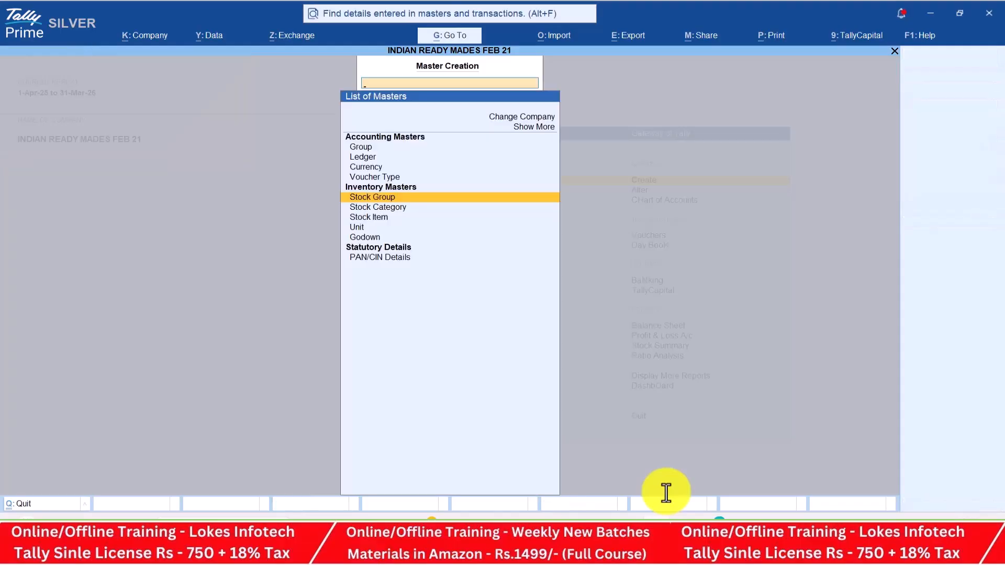
# Create the Linen Cloth stock item under Cloths, measured in mt
pyautogui.press('Down')
pyautogui.press('Down')
pyautogui.press('Return')
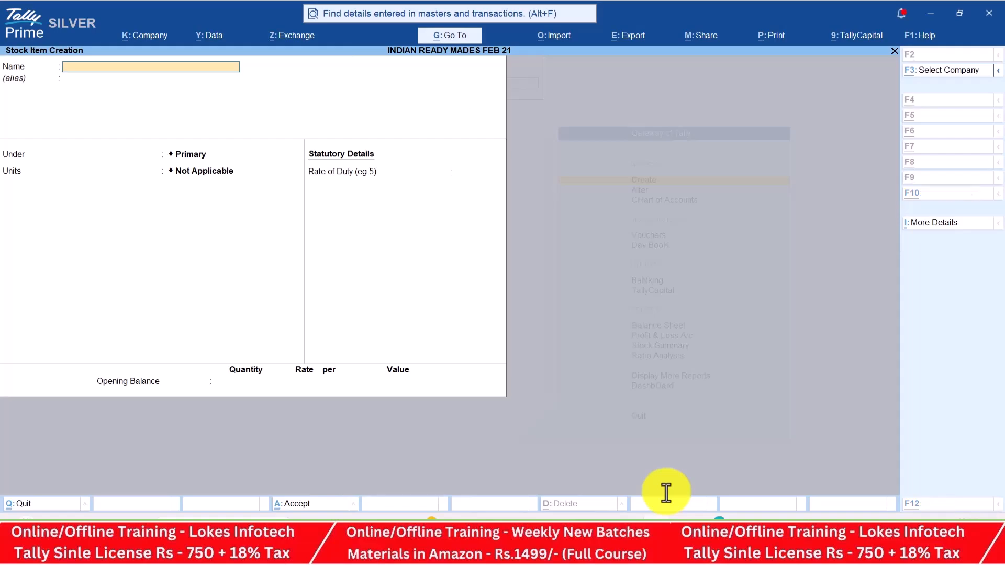
pyautogui.hotkey('alt', 'Tab')
pyautogui.scroll(1, 666, 492)
pyautogui.hotkey('alt', 'Tab')
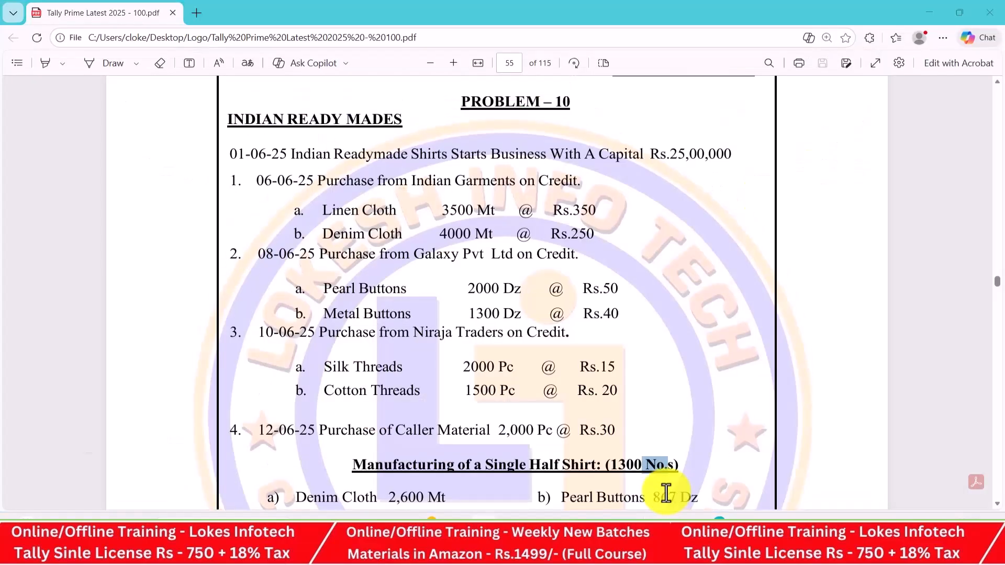
pyautogui.write('Linen Cloth')
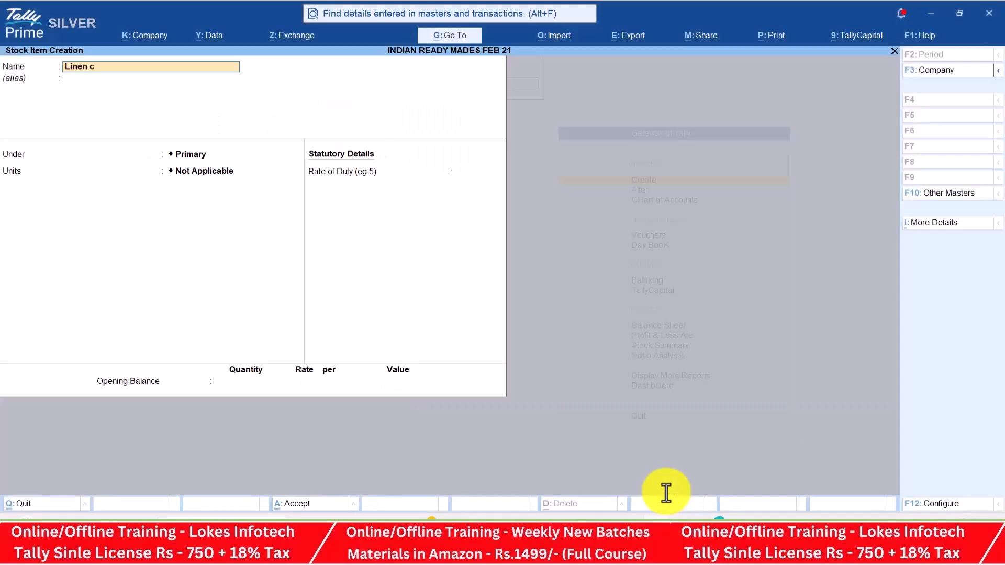
pyautogui.press('Return')
pyautogui.press('Return')
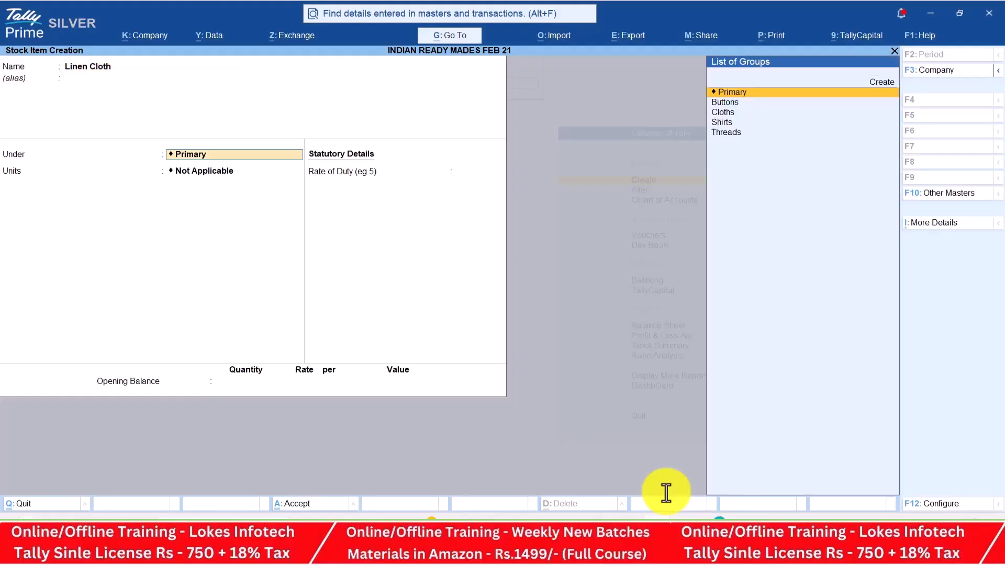
pyautogui.press('Down')
pyautogui.press('Down')
pyautogui.press('Return')
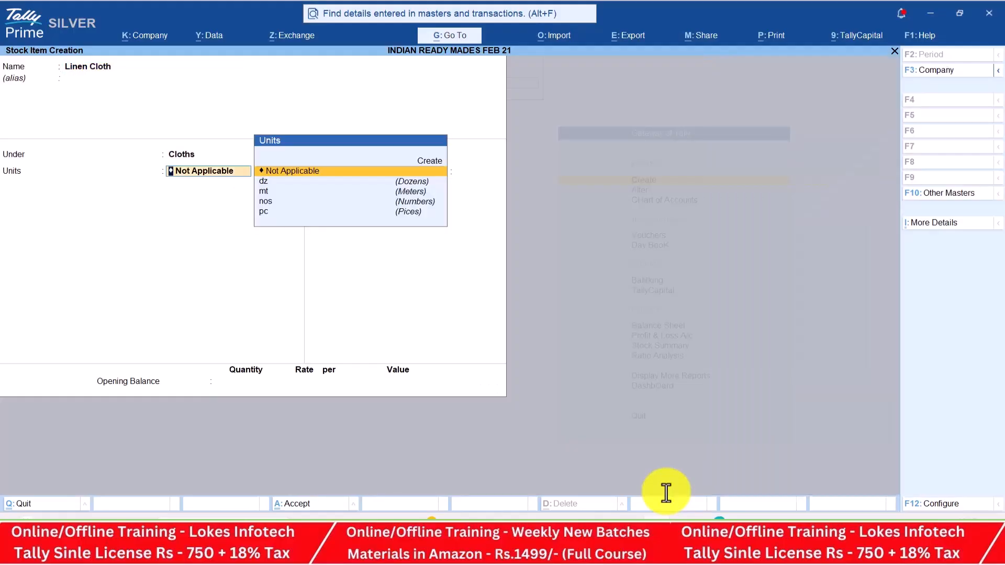
pyautogui.hotkey('alt', 'Tab')
pyautogui.hotkey('alt', 'Tab')
pyautogui.press('Down')
pyautogui.press('Down')
pyautogui.press('Return')
pyautogui.press('Return')
pyautogui.press('Return')
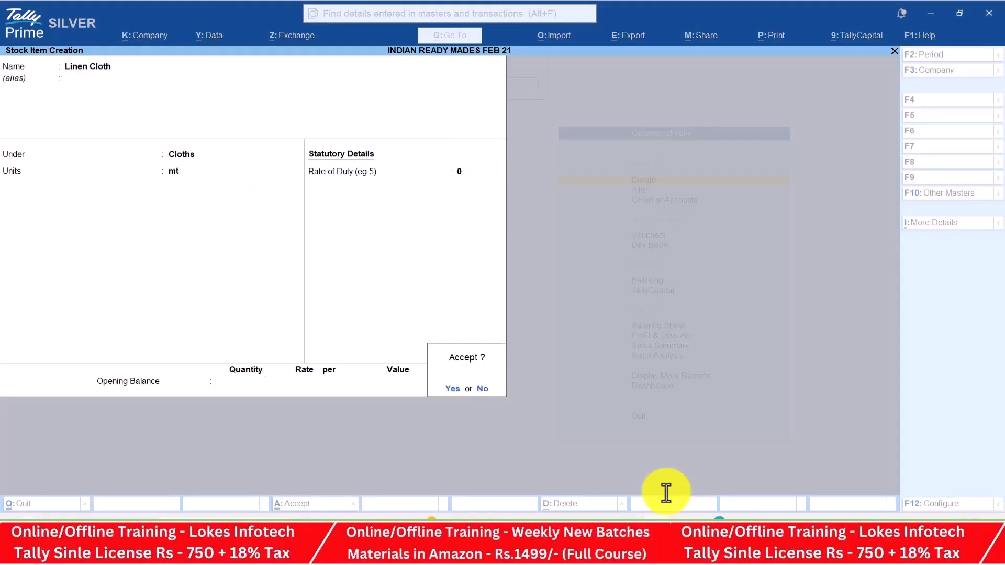
pyautogui.press('Return')
# Create the Denim Cloth stock item under Cloths, measured in mt
pyautogui.hotkey('alt', 'Tab')
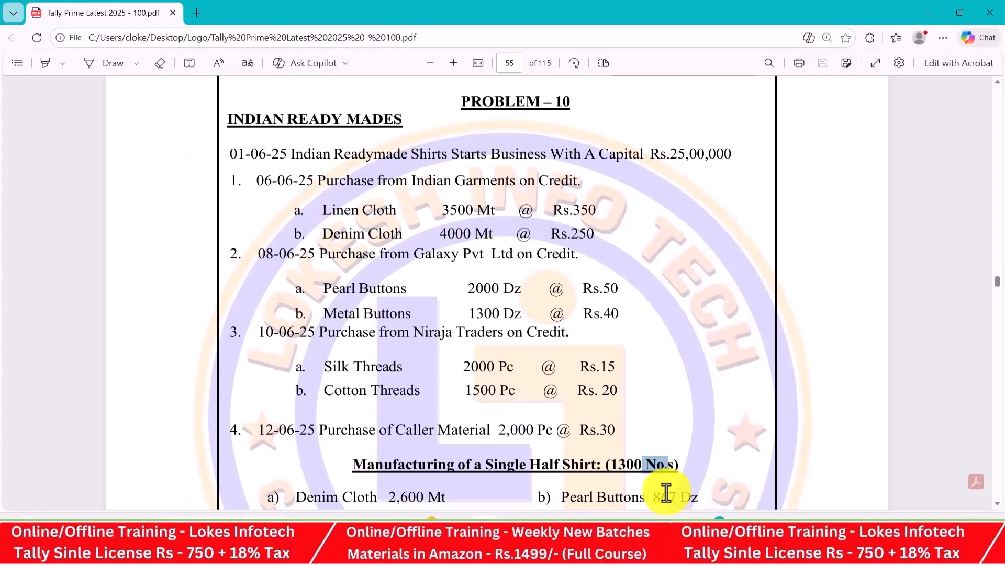
pyautogui.hotkey('alt', 'Tab')
pyautogui.write('Den')
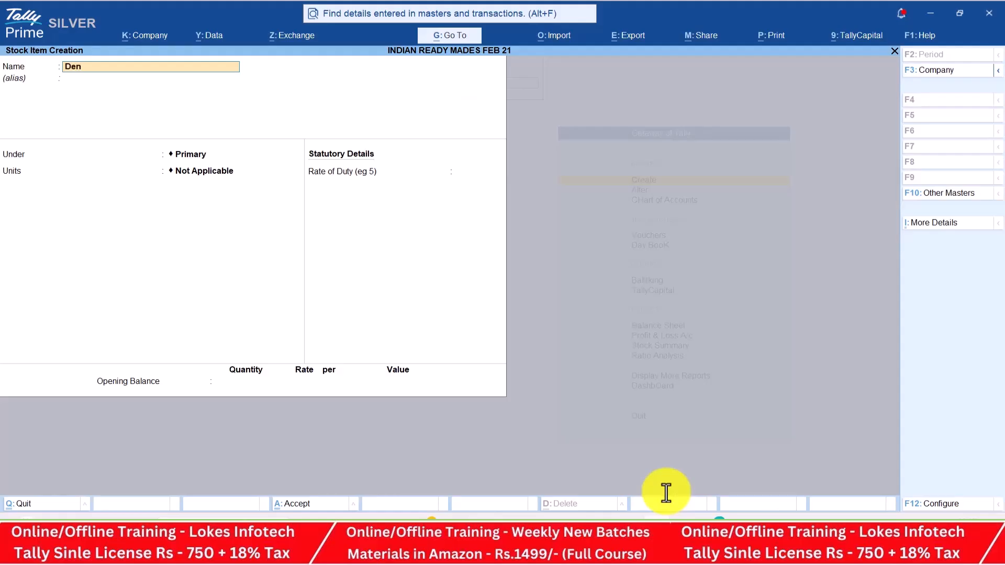
pyautogui.write('im cloth')
pyautogui.press('Return')
pyautogui.press('Return')
pyautogui.press('Down')
pyautogui.press('Down')
pyautogui.press('Return')
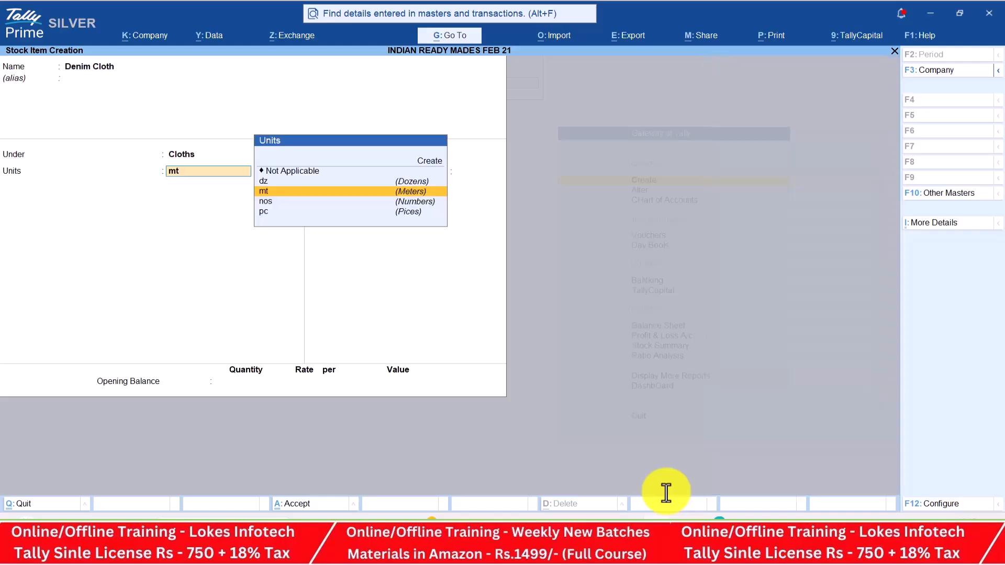
pyautogui.press('Return')
pyautogui.press('Return')
pyautogui.press('Return')
pyautogui.press('Return')
# Create the Pearl Buttons stock item under Buttons, measured in dz
pyautogui.hotkey('alt', 'Tab')
pyautogui.hotkey('alt', 'Tab')
pyautogui.write('P')
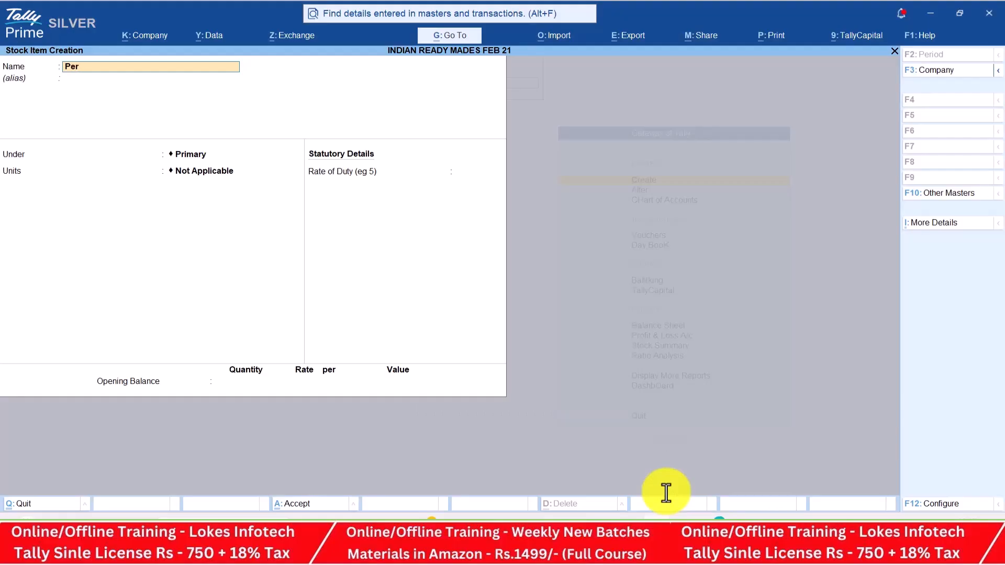
pyautogui.hotkey('alt', 'Tab')
pyautogui.hotkey('alt', 'Tab')
pyautogui.write('earl buttons')
pyautogui.press('Return')
pyautogui.press('Return')
pyautogui.press('Return')
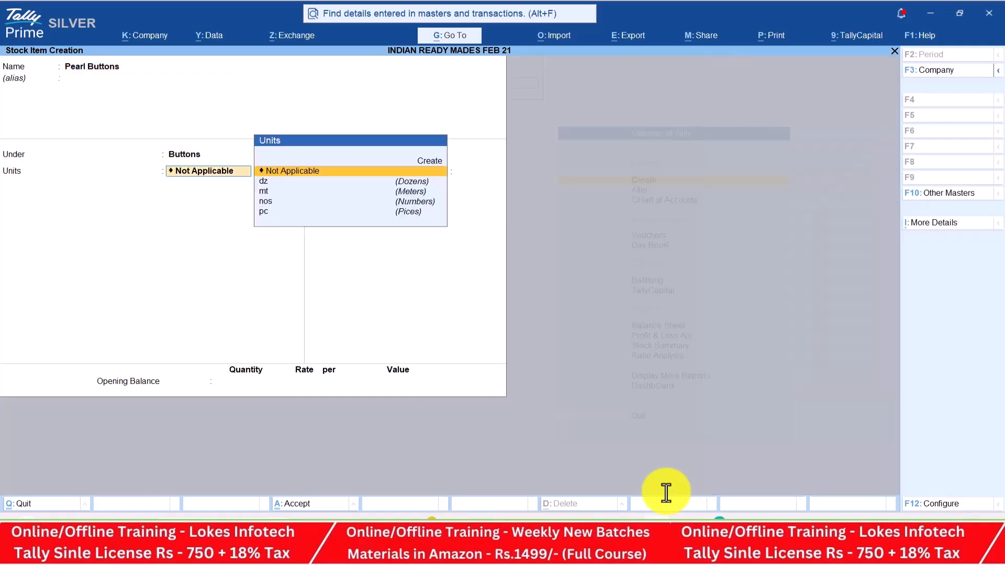
pyautogui.hotkey('alt', 'Tab')
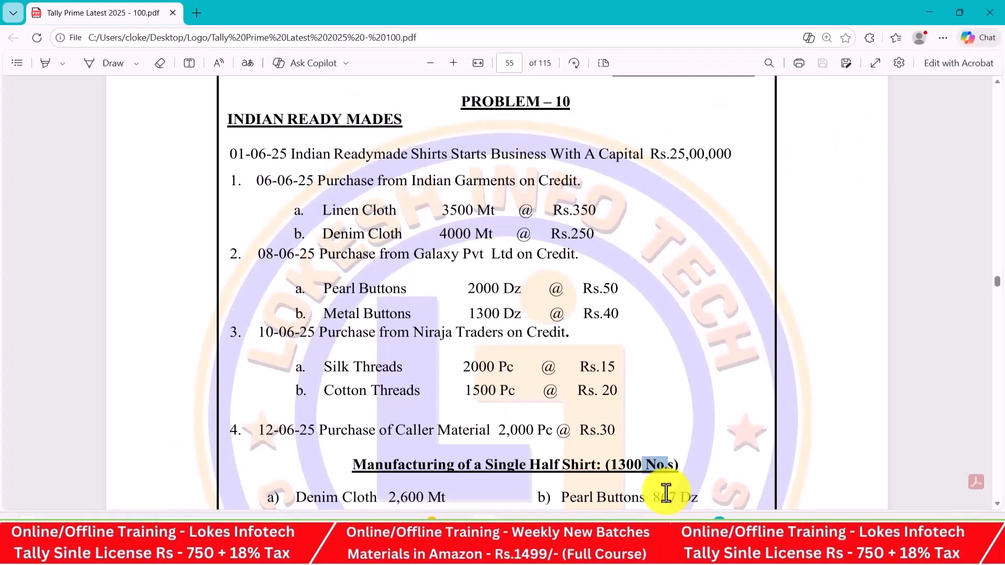
pyautogui.hotkey('alt', 'Tab')
pyautogui.press('Down')
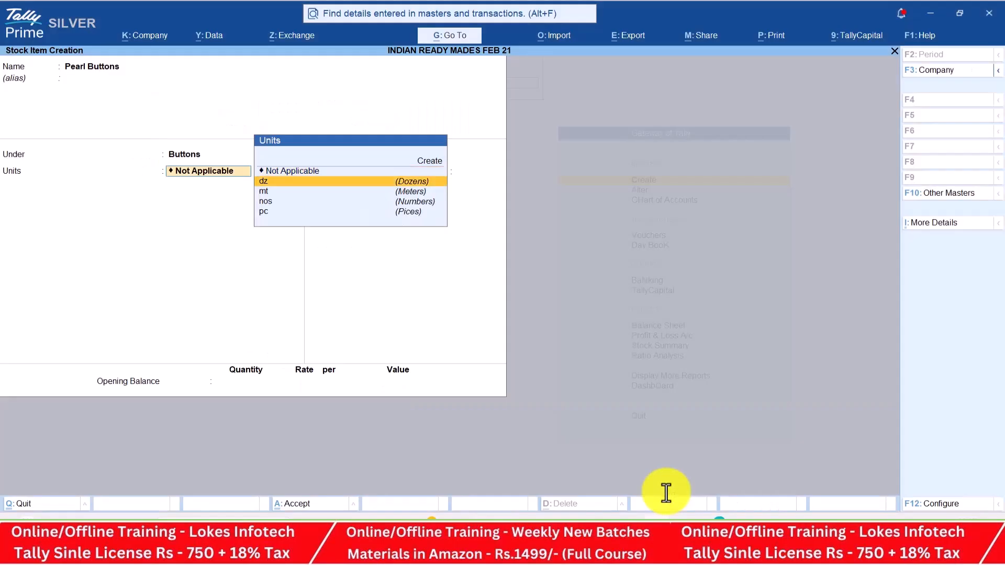
pyautogui.press('Return')
pyautogui.press('Return')
pyautogui.press('Return')
pyautogui.press('Return')
pyautogui.hotkey('alt', 'Tab')
pyautogui.hotkey('alt', 'Tab')
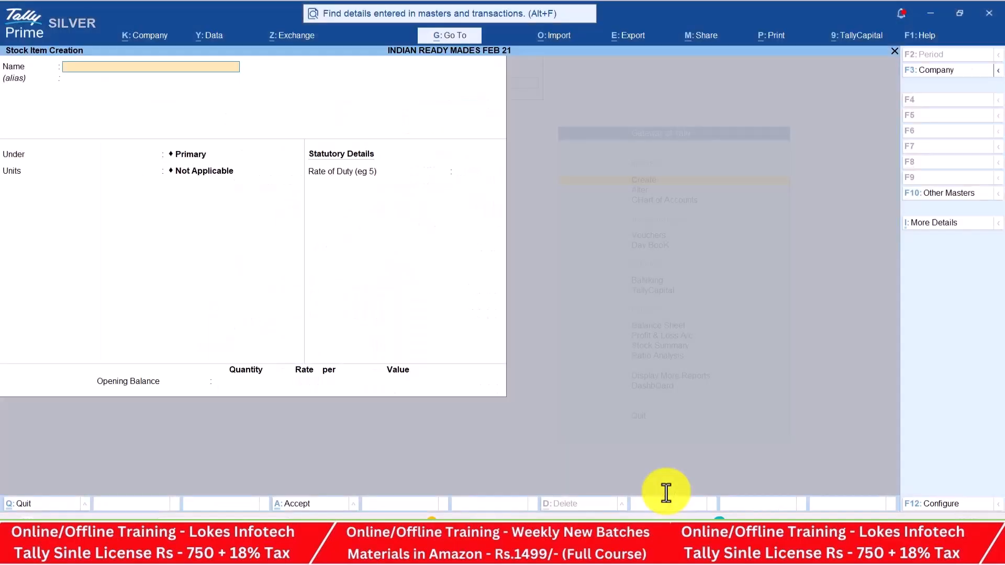
# Create the Metal Buttons stock item under Buttons, measured in dz
pyautogui.write('Metal Buttons')
pyautogui.press('Return')
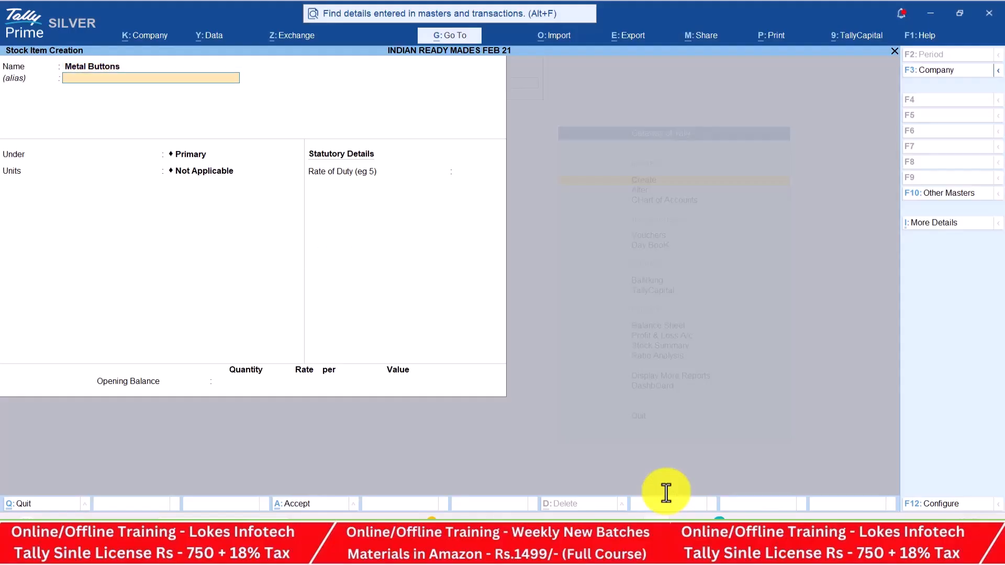
pyautogui.press('Return')
pyautogui.press('Down')
pyautogui.press('Return')
pyautogui.press('Down')
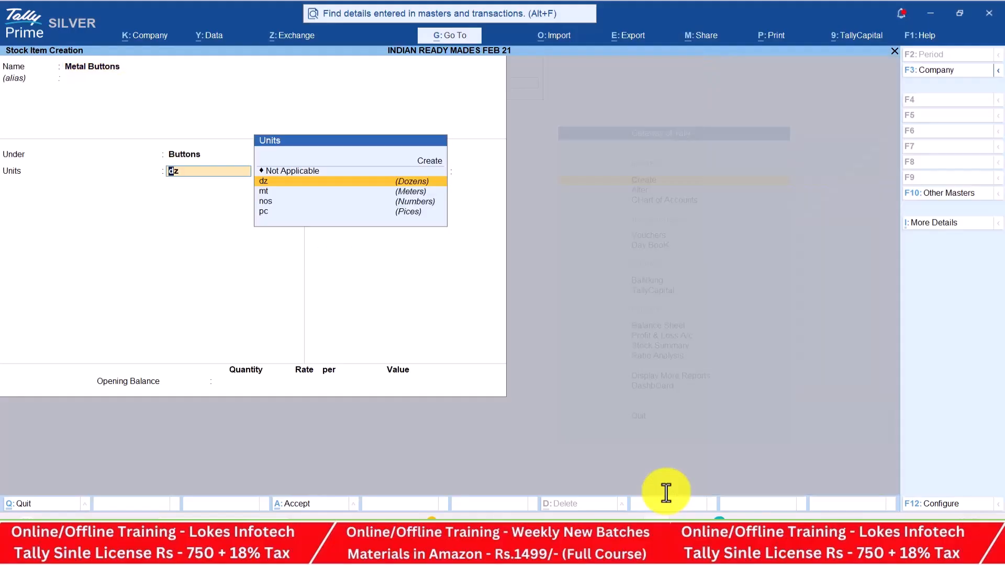
pyautogui.press('Return')
pyautogui.press('Return')
pyautogui.press('Return')
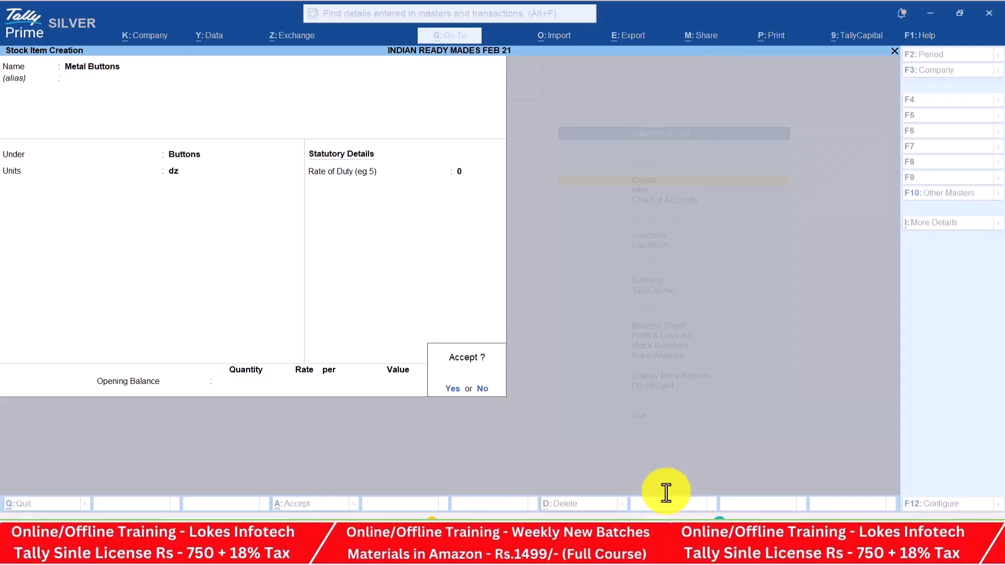
pyautogui.press('Return')
pyautogui.hotkey('alt', 'Tab')
pyautogui.scroll(-3, 666, 494)
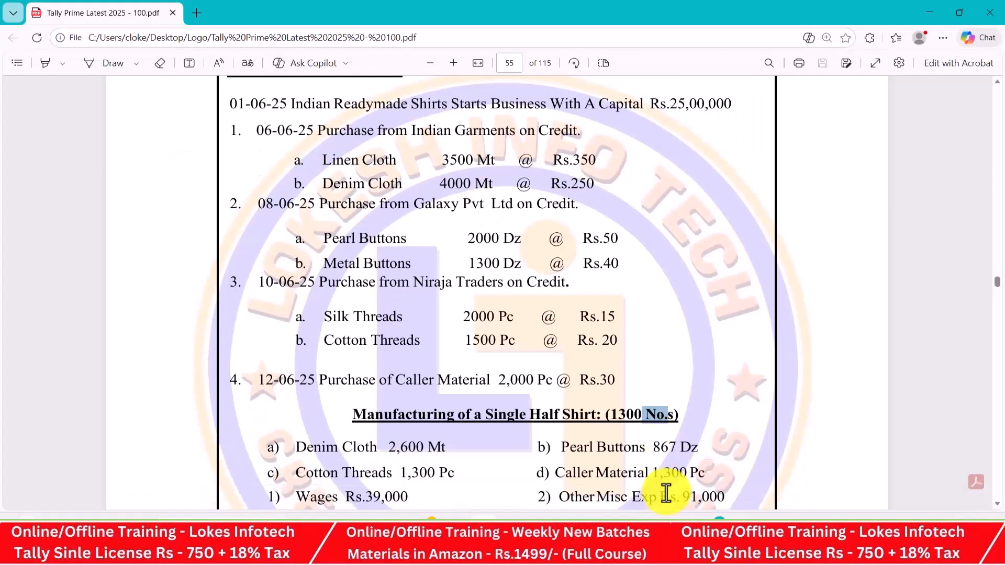
pyautogui.hotkey('alt', 'Tab')
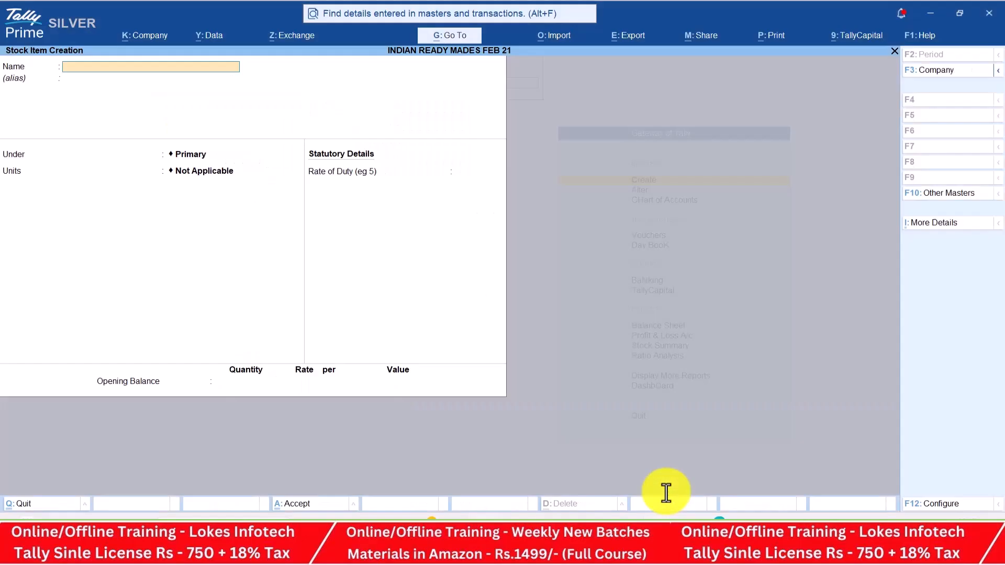
# Create the Silk Threads stock item under Threads, measured in pc
pyautogui.write('Silk Threads')
pyautogui.press('Return')
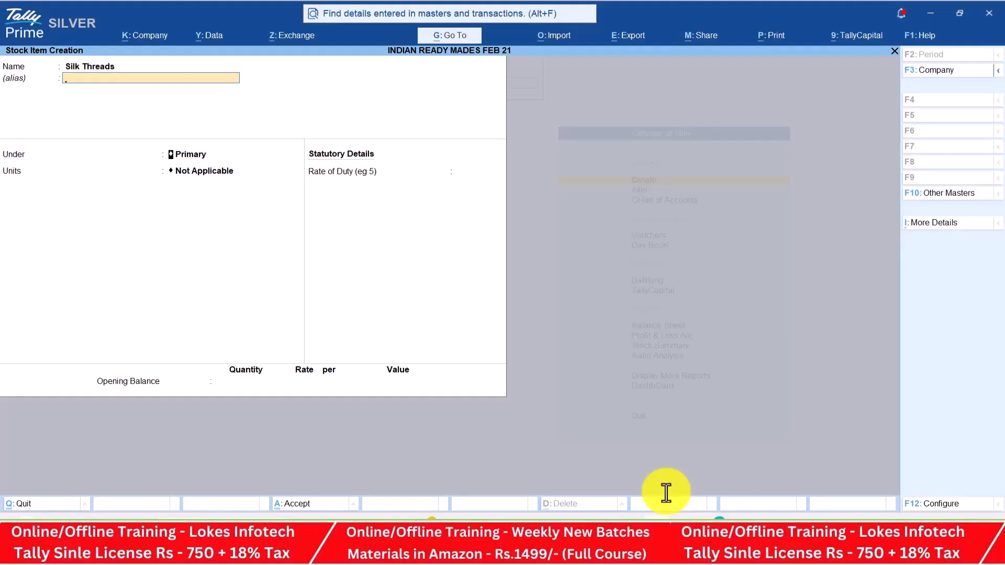
pyautogui.press('Return')
pyautogui.press('Down')
pyautogui.press('Down')
pyautogui.press('Down')
pyautogui.press('Down')
pyautogui.press('Return')
pyautogui.press('Down')
pyautogui.press('Down')
pyautogui.press('Down')
pyautogui.press('Down')
pyautogui.press('Return')
pyautogui.press('Return')
pyautogui.press('Return')
pyautogui.press('Return')
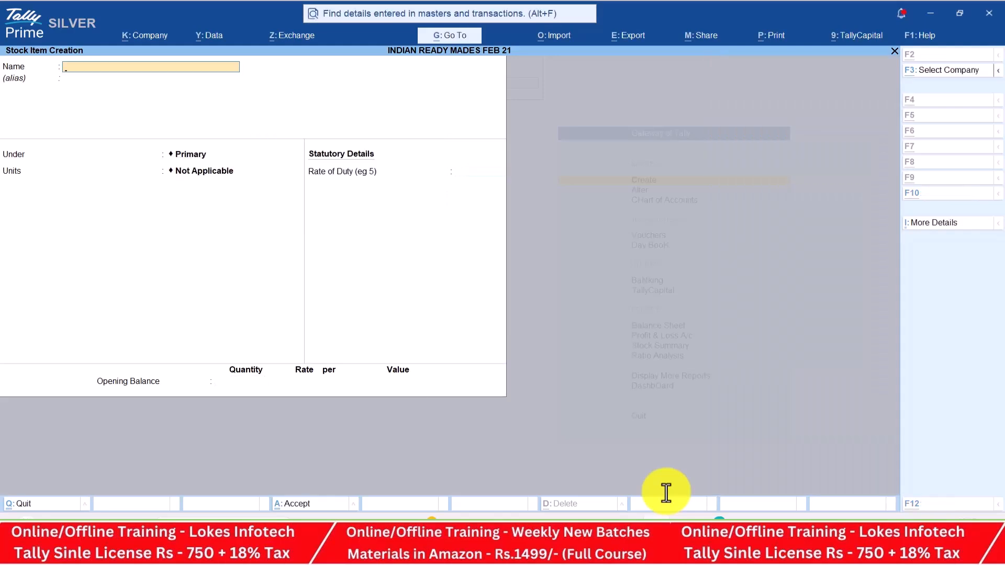
pyautogui.hotkey('alt', 'Tab')
pyautogui.hotkey('alt', 'Tab')
# Create the Cotton Threads stock item under Threads, measured in pc
pyautogui.write('Cotton Thr')
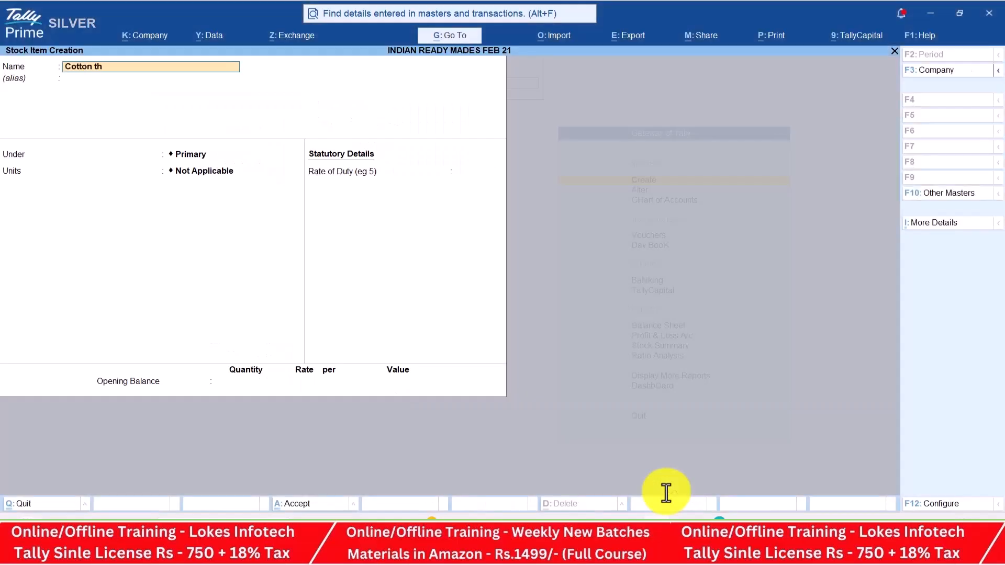
pyautogui.write('eads')
pyautogui.press('Return')
pyautogui.press('Return')
pyautogui.press('Down')
pyautogui.press('Down')
pyautogui.press('Down')
pyautogui.press('Down')
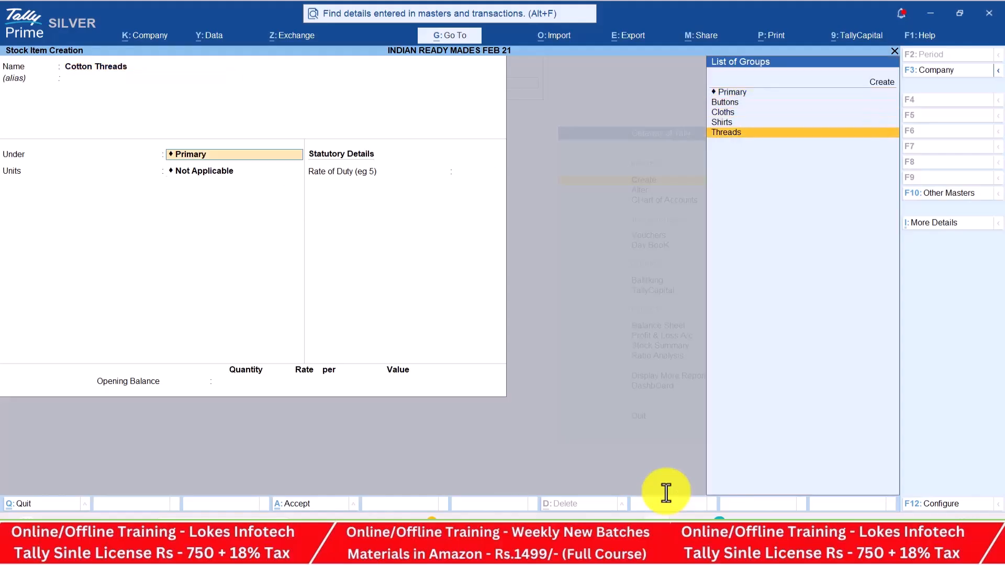
pyautogui.press('Return')
pyautogui.press('Down')
pyautogui.press('Down')
pyautogui.press('Down')
pyautogui.press('Down')
pyautogui.press('Return')
pyautogui.press('Return')
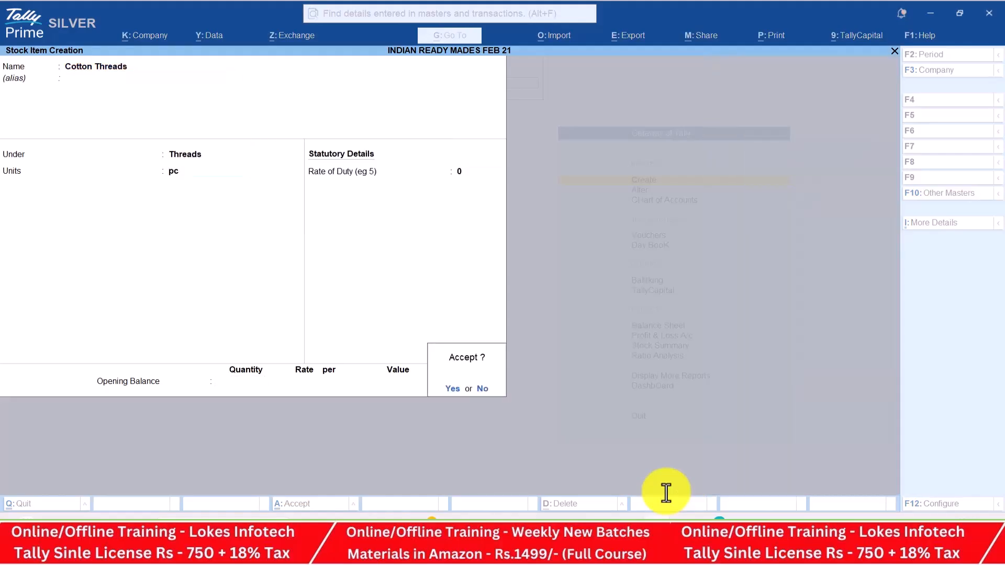
pyautogui.press('Return')
pyautogui.hotkey('alt', 'Tab')
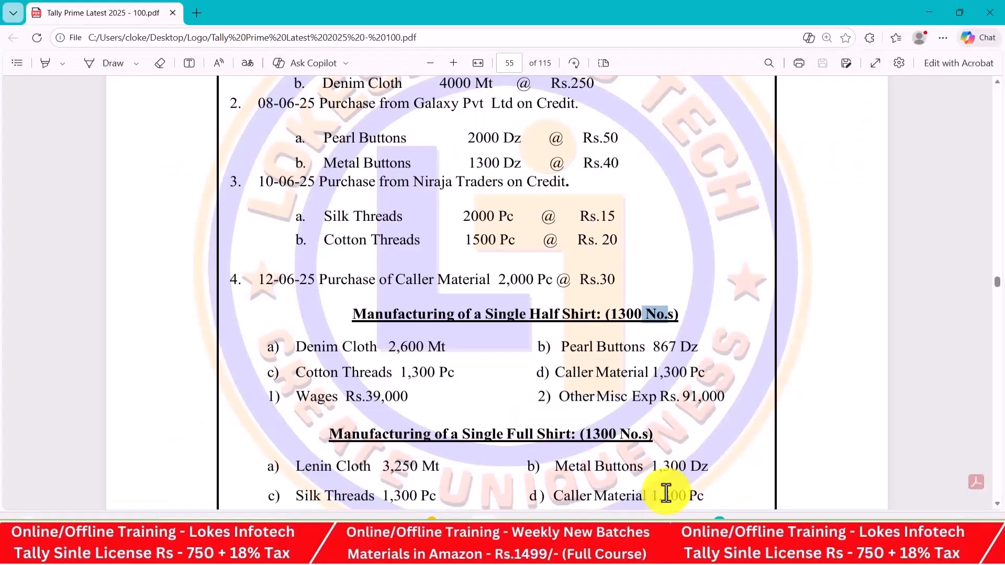
pyautogui.hotkey('alt', 'Tab')
# Create the Caller Material stock item under Primary, measured in pc
pyautogui.write('Caller')
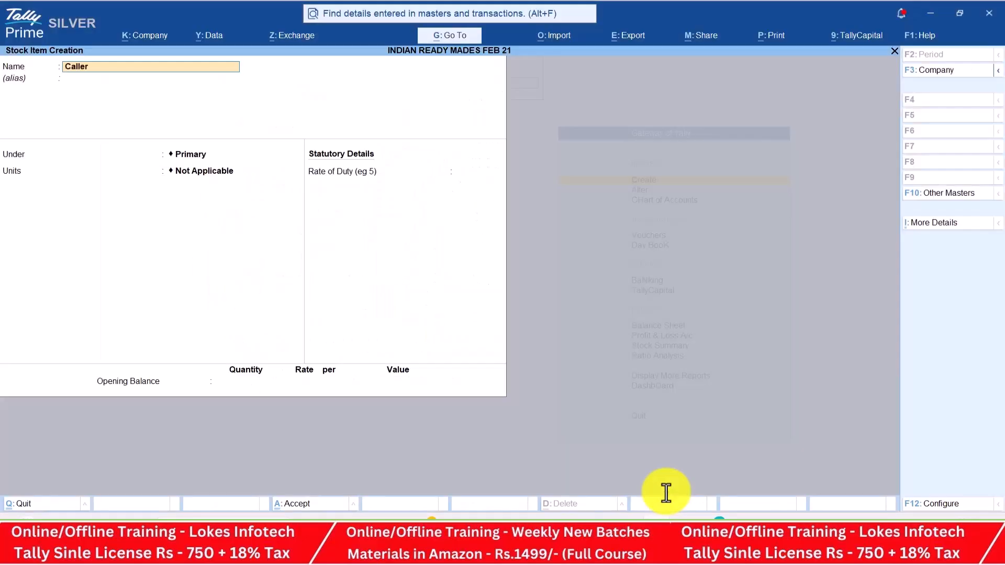
pyautogui.write(' Materia')
pyautogui.press('Return')
pyautogui.press('Return')
pyautogui.press('Return')
pyautogui.press('Down')
pyautogui.press('Down')
pyautogui.press('Down')
pyautogui.press('Down')
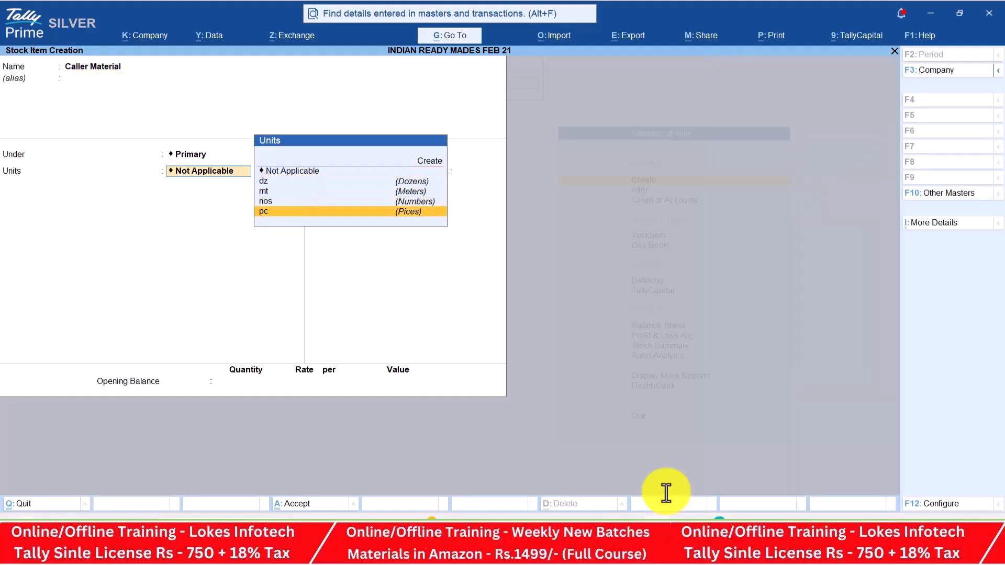
pyautogui.press('Return')
pyautogui.press('Return')
pyautogui.press('Return')
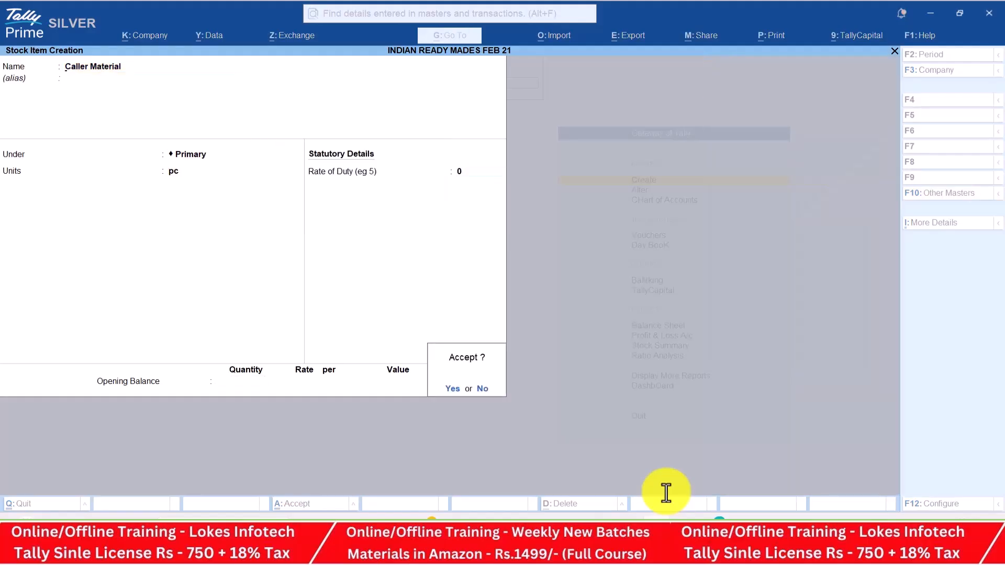
pyautogui.press('Return')
pyautogui.hotkey('alt', 'Tab')
pyautogui.scroll(-3, 666, 492)
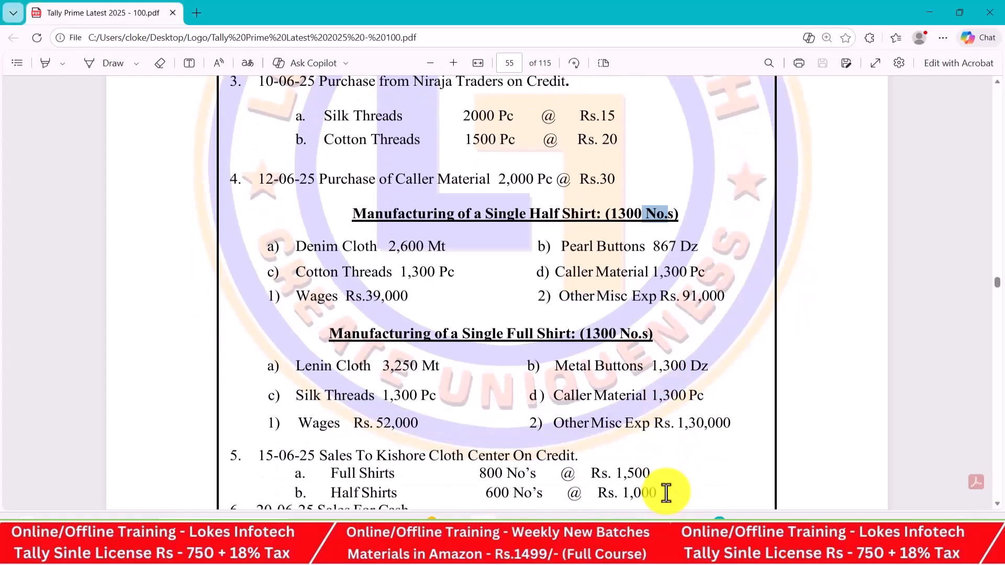
pyautogui.scroll(-1, 666, 492)
# Create the Half Shirts stock item under Shirts, measured in nos
pyautogui.hotkey('alt', 'Tab')
pyautogui.write('Half Sh')
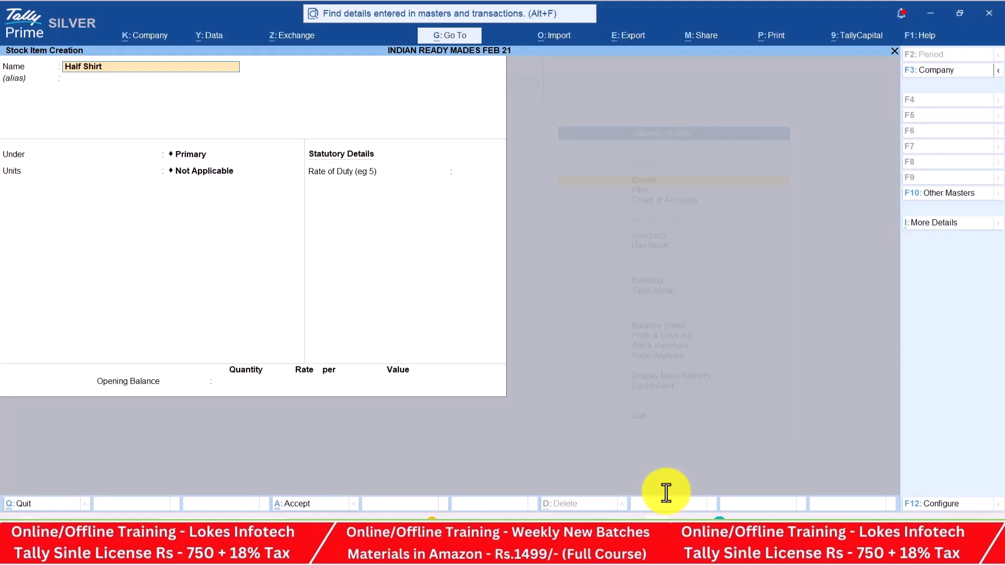
pyautogui.write('irts')
pyautogui.press('Return')
pyautogui.press('Return')
pyautogui.press('Down')
pyautogui.press('Down')
pyautogui.press('Down')
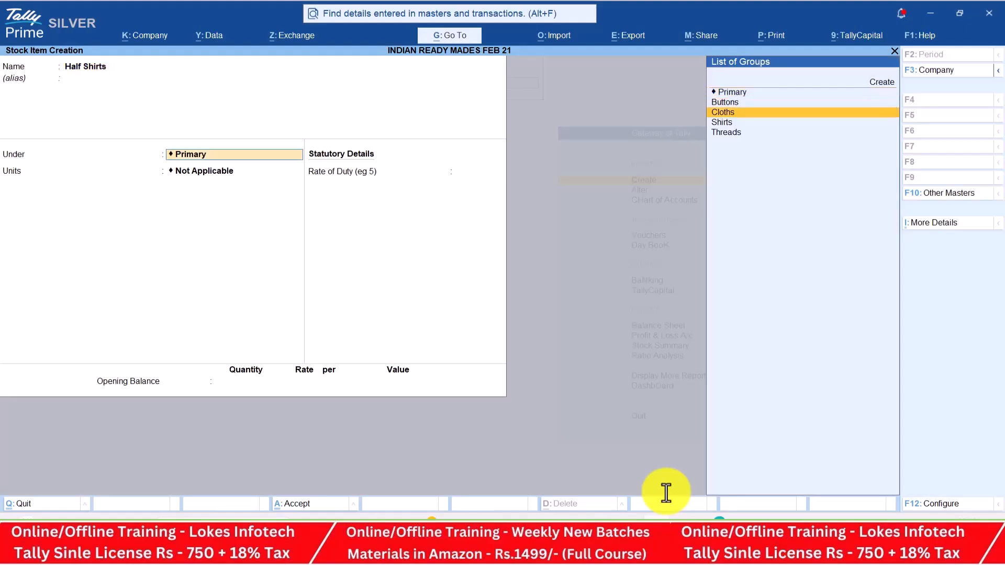
pyautogui.press('Return')
pyautogui.press('Down')
pyautogui.press('Down')
pyautogui.press('Down')
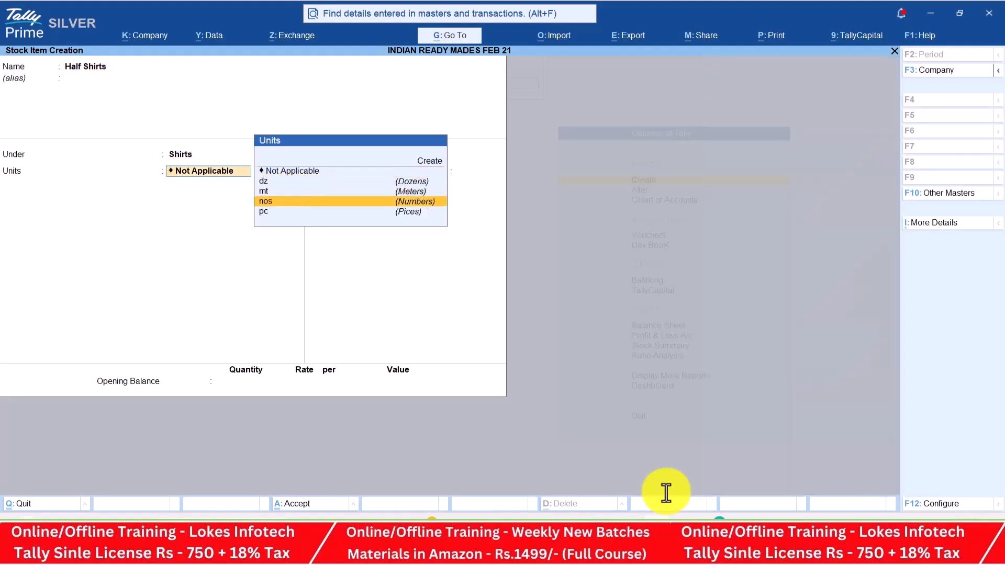
pyautogui.press('Return')
pyautogui.press('Return')
pyautogui.press('Return')
pyautogui.press('Return')
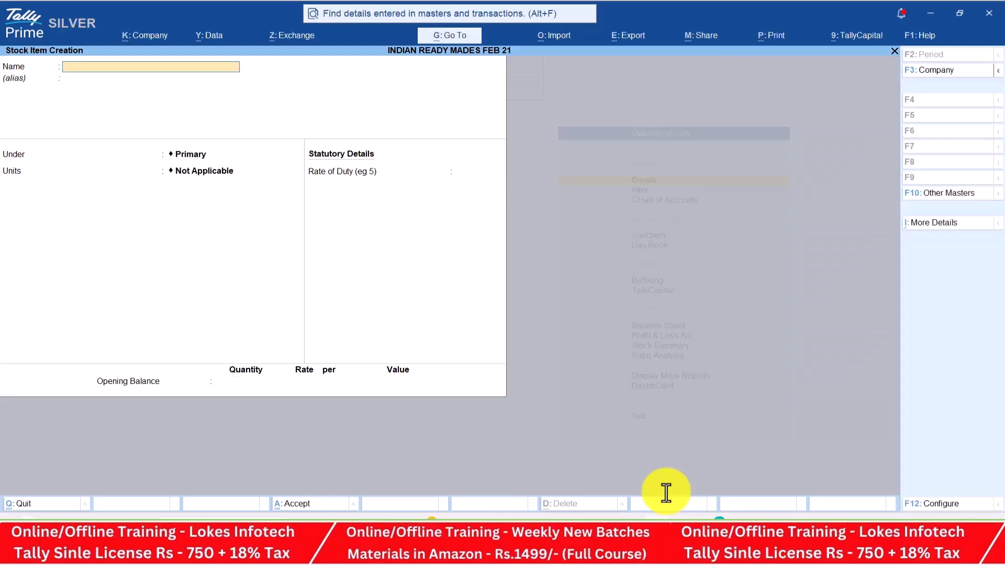
pyautogui.hotkey('alt', 'Tab')
pyautogui.scroll(-2, 666, 492)
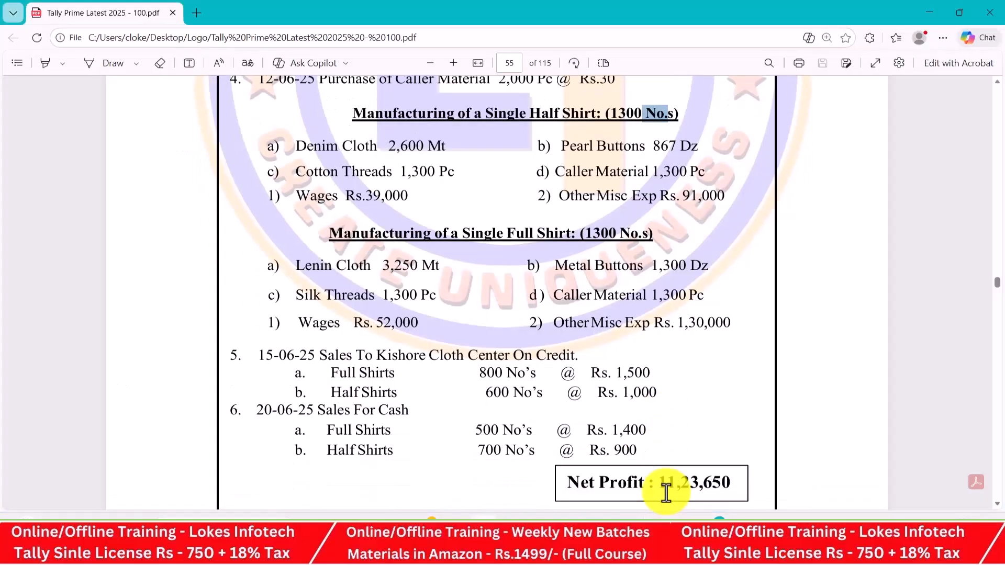
# Create the Full Shirt stock item under Shirts in nos, then quit Stock Item Creation
pyautogui.hotkey('alt', 'Tab')
pyautogui.write('F')
pyautogui.write('ll')
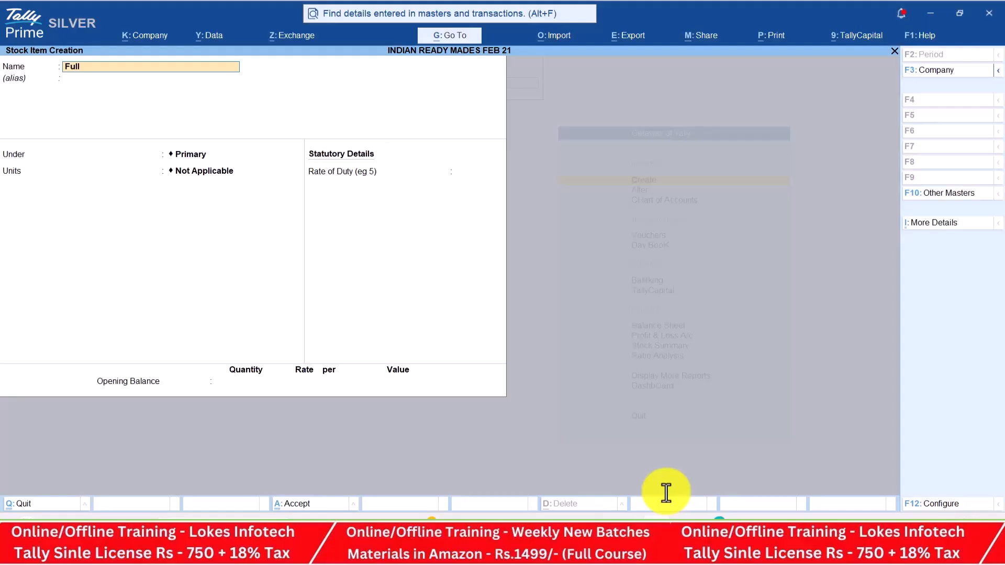
pyautogui.write(' Shirt')
pyautogui.press('Return')
pyautogui.press('Return')
pyautogui.press('Down')
pyautogui.press('Down')
pyautogui.press('Down')
pyautogui.press('Return')
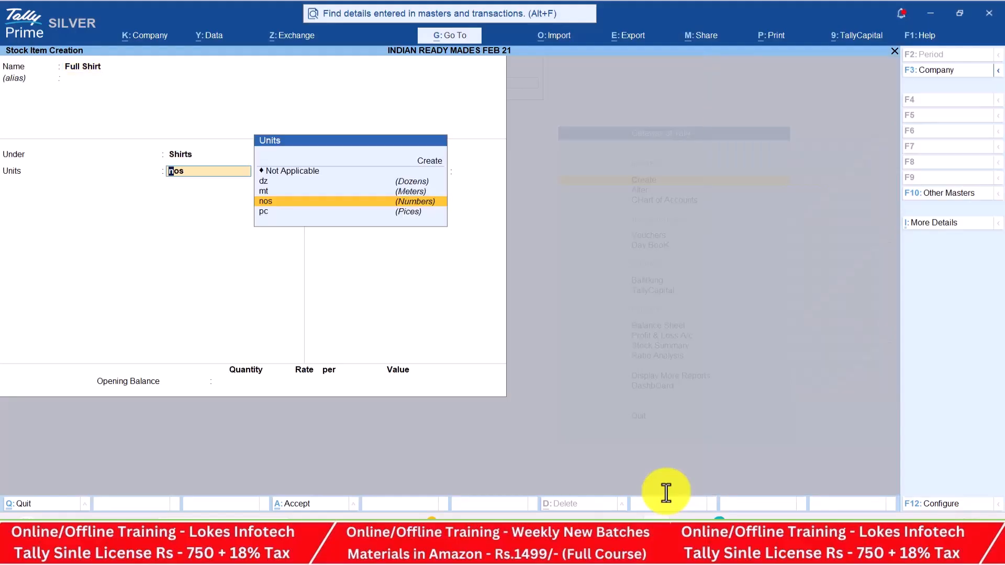
pyautogui.press('Return')
pyautogui.press('Return')
pyautogui.press('Return')
pyautogui.press('Return')
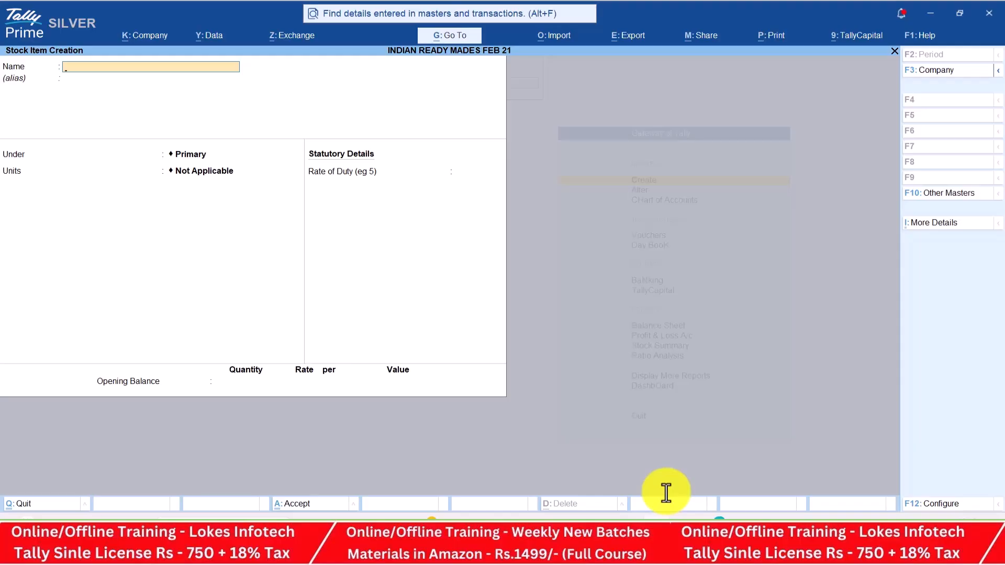
pyautogui.press('Escape')
pyautogui.press('Return')
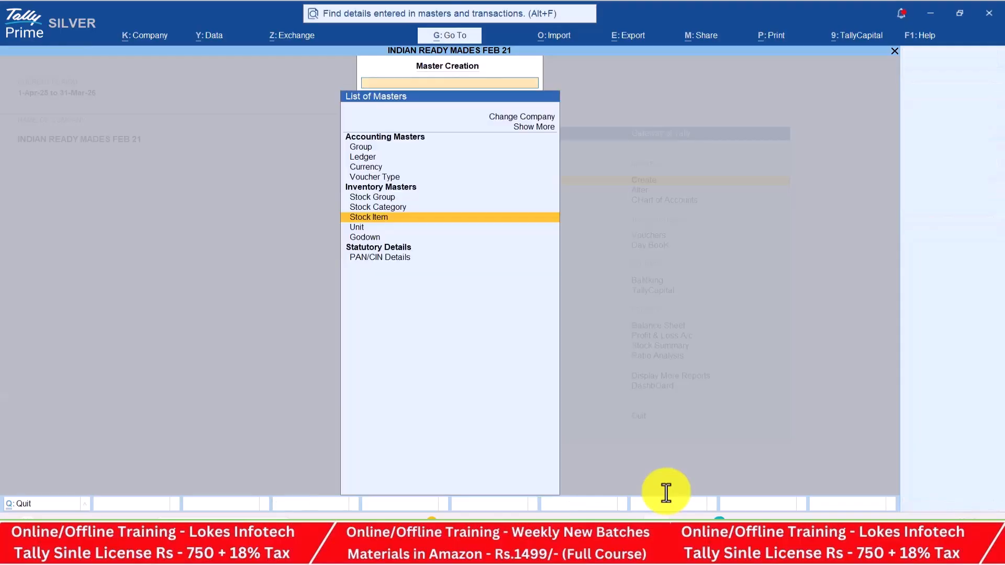
# Add voucher type 'Manufacturing' of type Stock Journal with Use as a Manufacturing Journal set to Yes
pyautogui.press('Up')
pyautogui.press('Up')
pyautogui.press('Up')
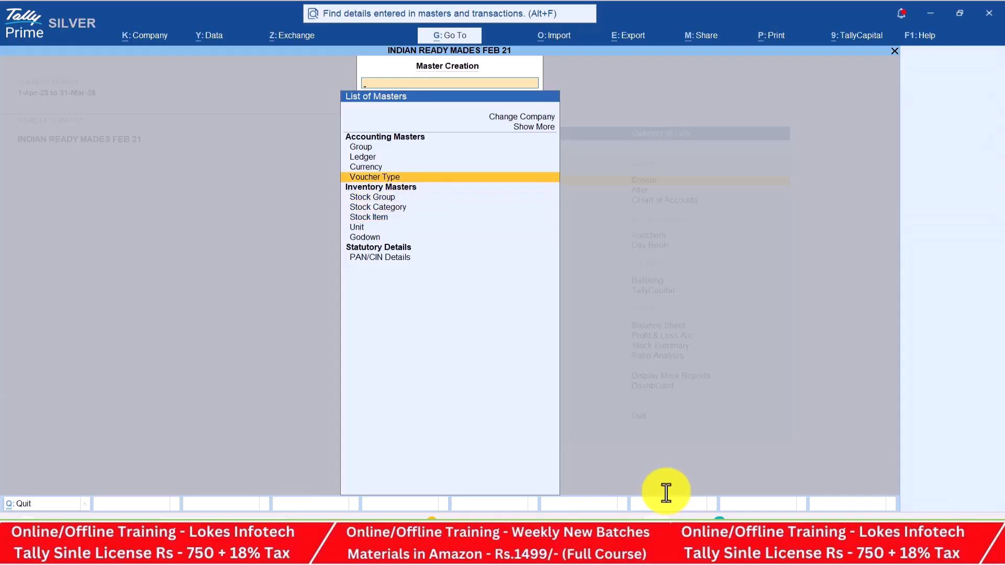
pyautogui.press('Return')
pyautogui.write('Manufacturing')
pyautogui.press('Return')
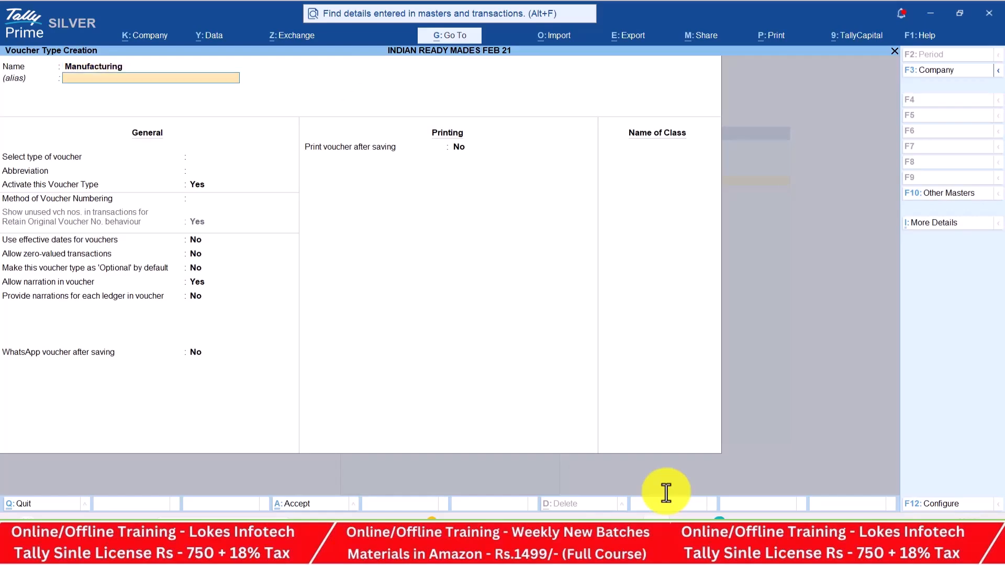
pyautogui.write('St')
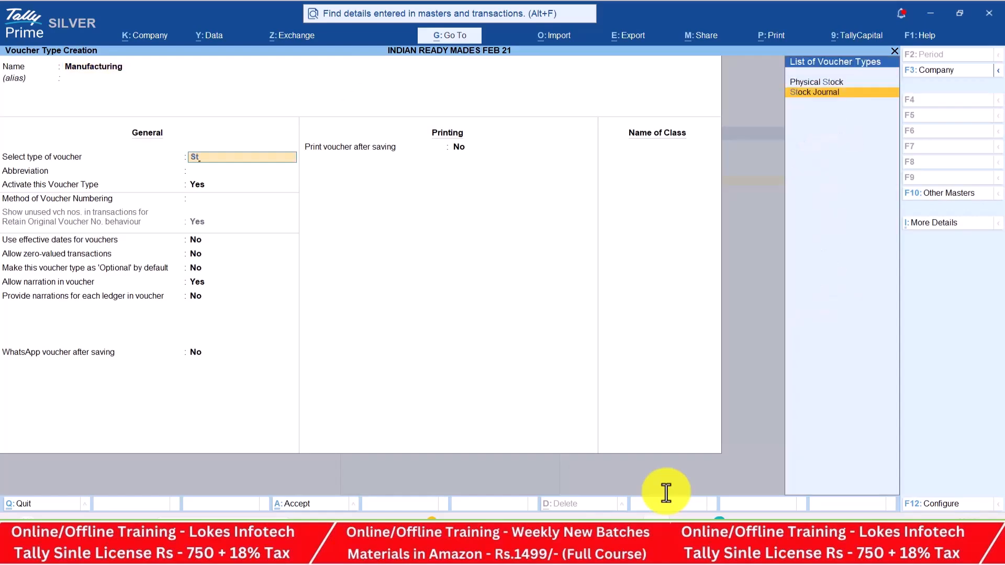
pyautogui.press('Return')
pyautogui.press('Return')
pyautogui.press('Return')
pyautogui.press('Return')
pyautogui.press('Return')
pyautogui.press('Return')
pyautogui.press('Return')
pyautogui.press('Return')
pyautogui.press('Return')
pyautogui.press('Return')
pyautogui.press('Return')
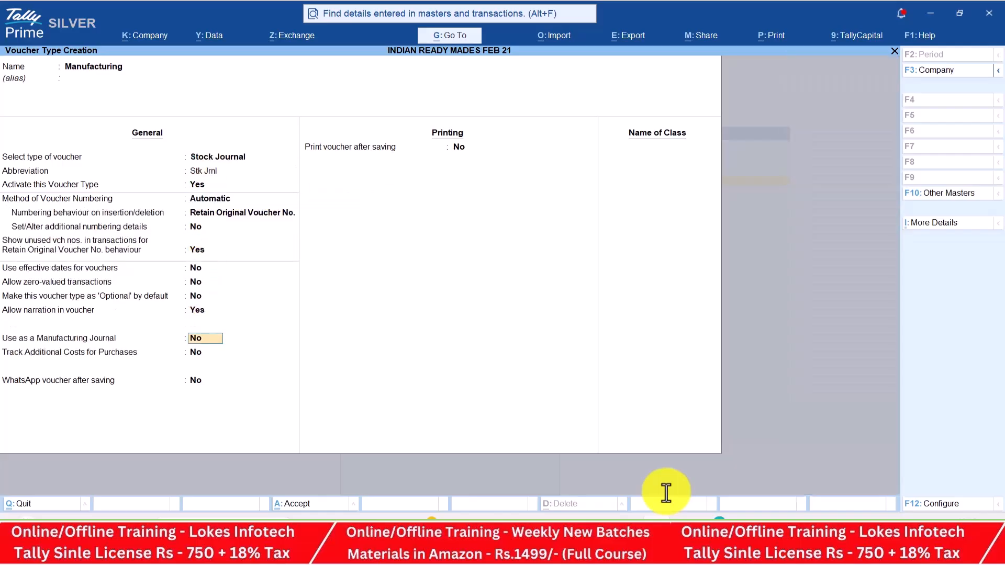
pyautogui.write('y')
pyautogui.press('Return')
pyautogui.press('Return')
pyautogui.press('Return')
pyautogui.press('Return')
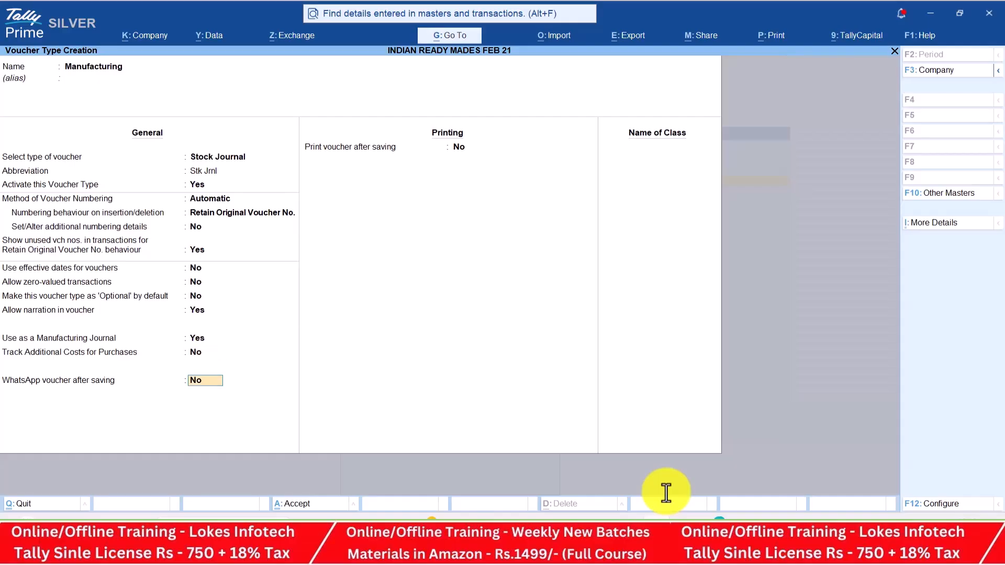
pyautogui.press('Return')
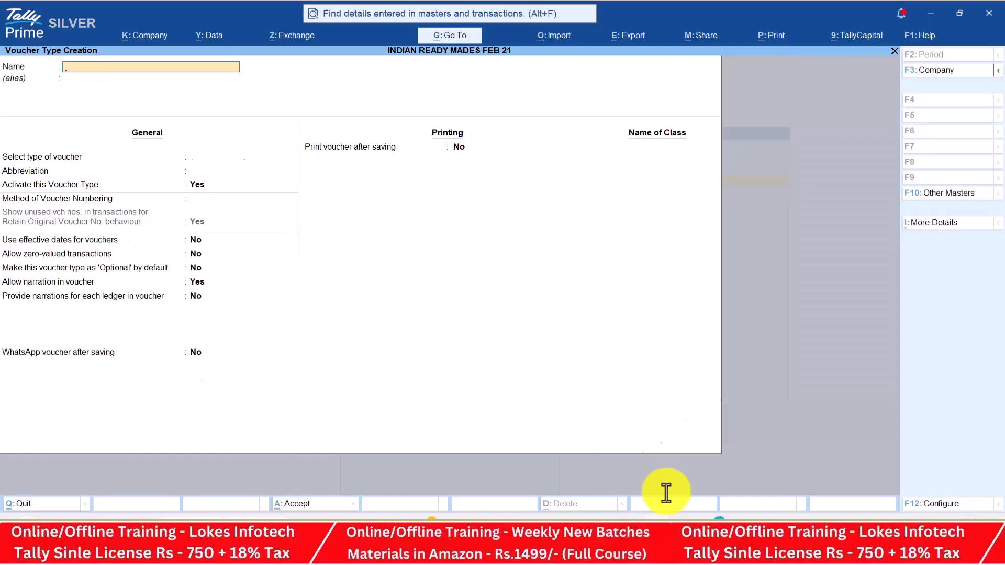
pyautogui.press('Escape')
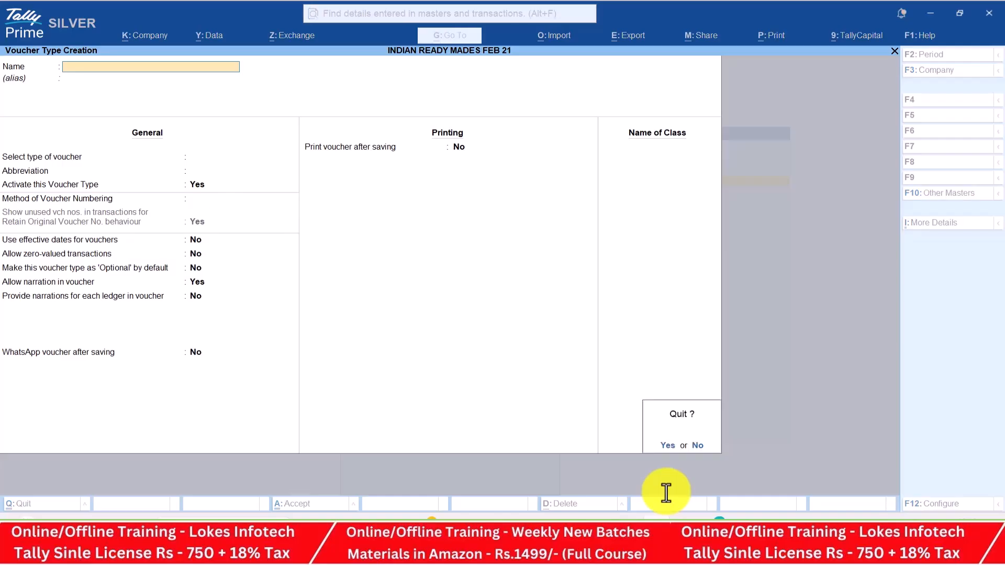
# Go back to the Gateway of Tally and start a Receipt voucher in voucher entry
pyautogui.press('y')
pyautogui.press('Down')
pyautogui.press('Down')
pyautogui.press('Down')
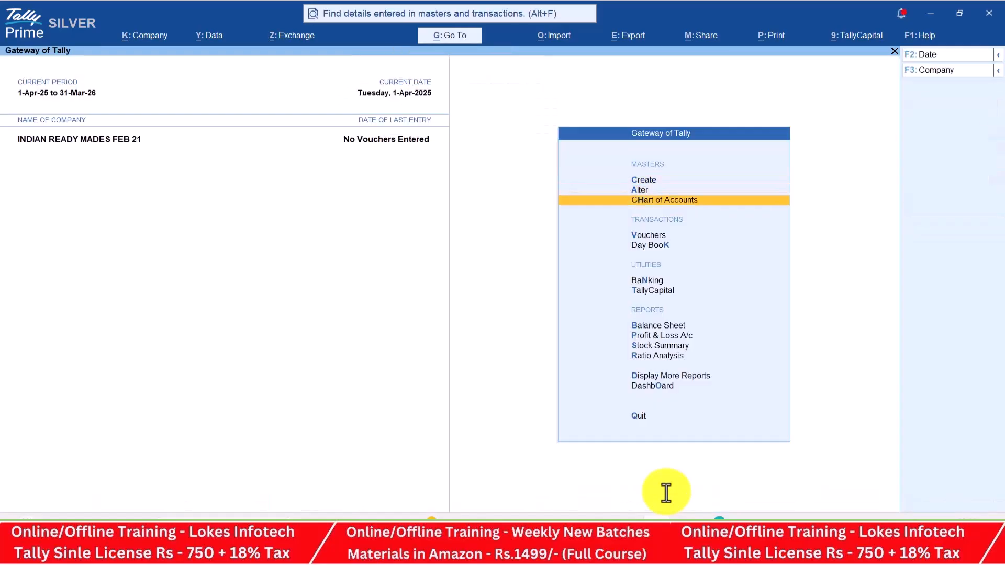
pyautogui.press('Return')
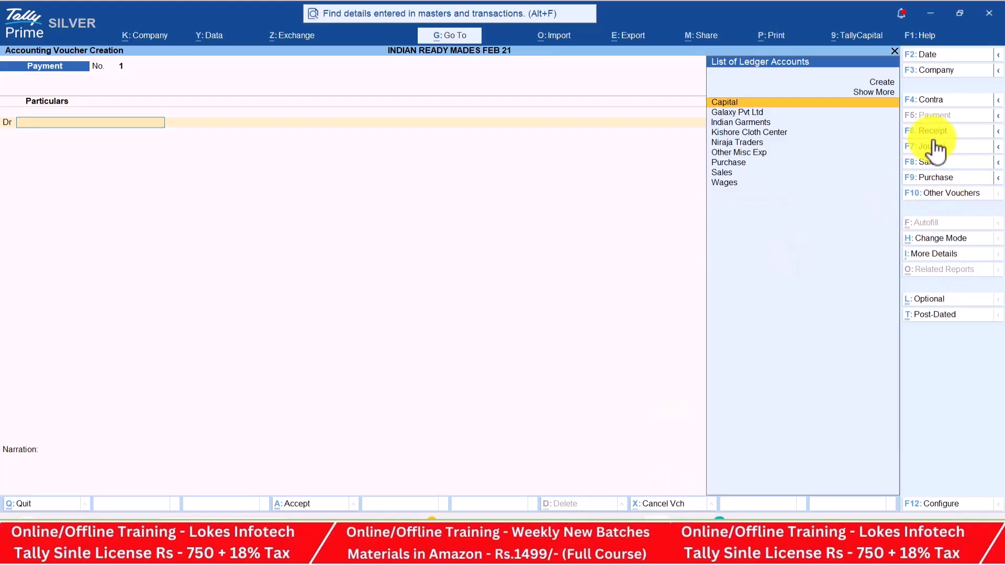
pyautogui.click(934, 132)
pyautogui.hotkey('alt', 'Tab')
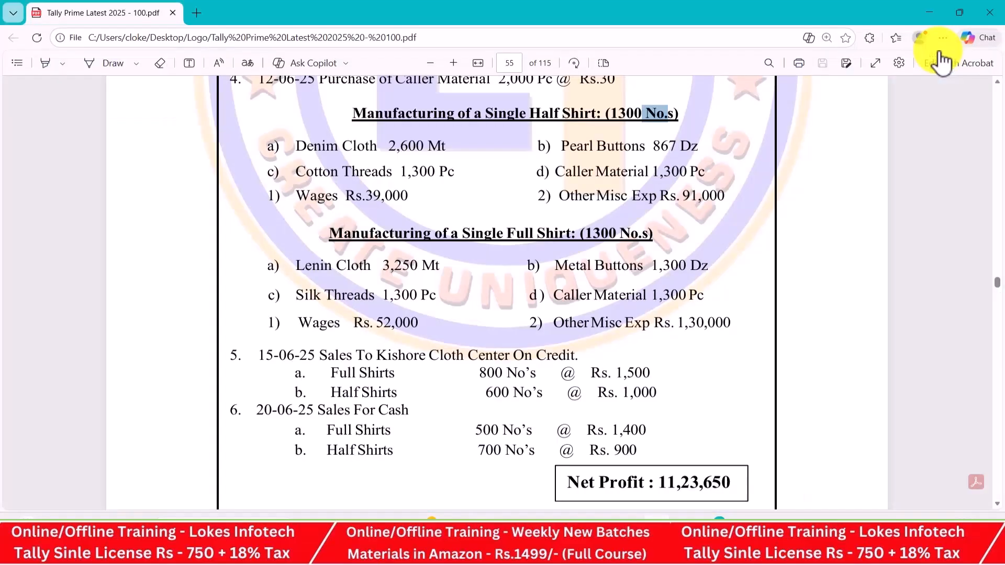
pyautogui.press('Up')
pyautogui.press('Up')
pyautogui.press('Up')
pyautogui.press('Up')
pyautogui.press('Up')
pyautogui.press('Up')
pyautogui.press('Up')
pyautogui.press('Up')
pyautogui.press('Up')
pyautogui.press('Up')
pyautogui.press('Up')
pyautogui.press('Up')
pyautogui.press('Up')
pyautogui.press('Up')
pyautogui.press('Up')
pyautogui.press('Up')
pyautogui.press('Up')
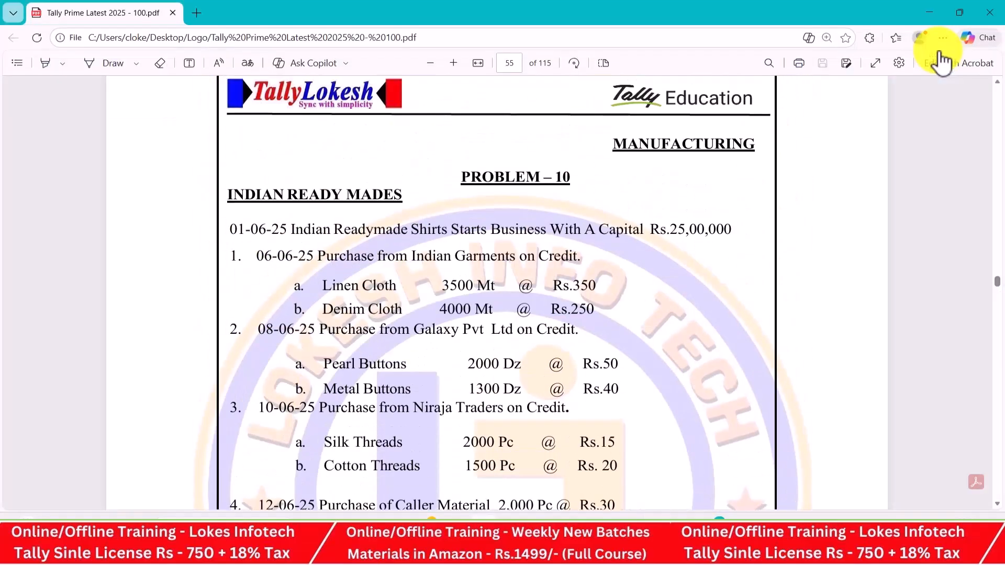
pyautogui.hotkey('alt', 'Tab')
# Date the receipt 1-Jun-25, credit Capital 25,00,000 and debit Cash
pyautogui.click(940, 54)
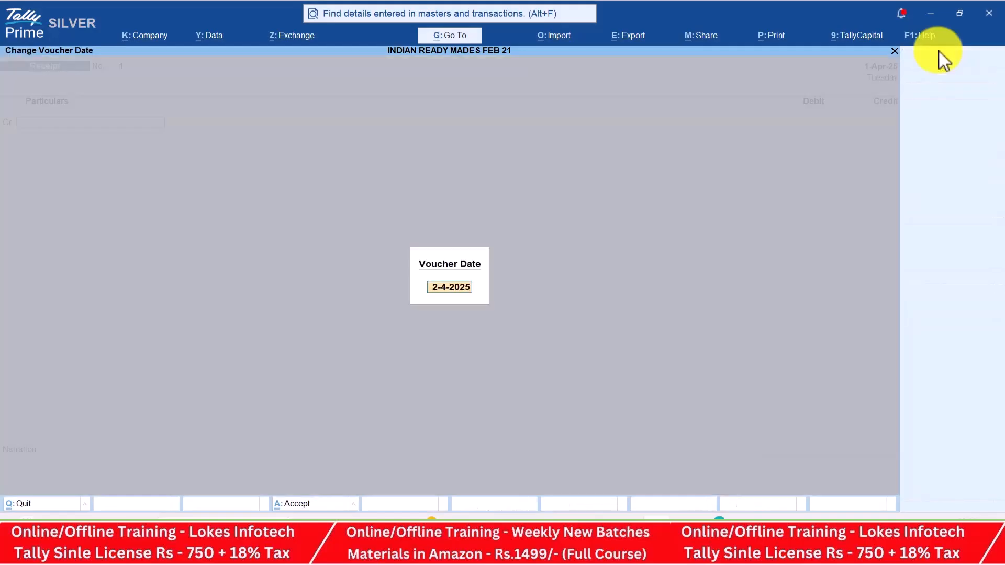
pyautogui.write('1-6')
pyautogui.press('Return')
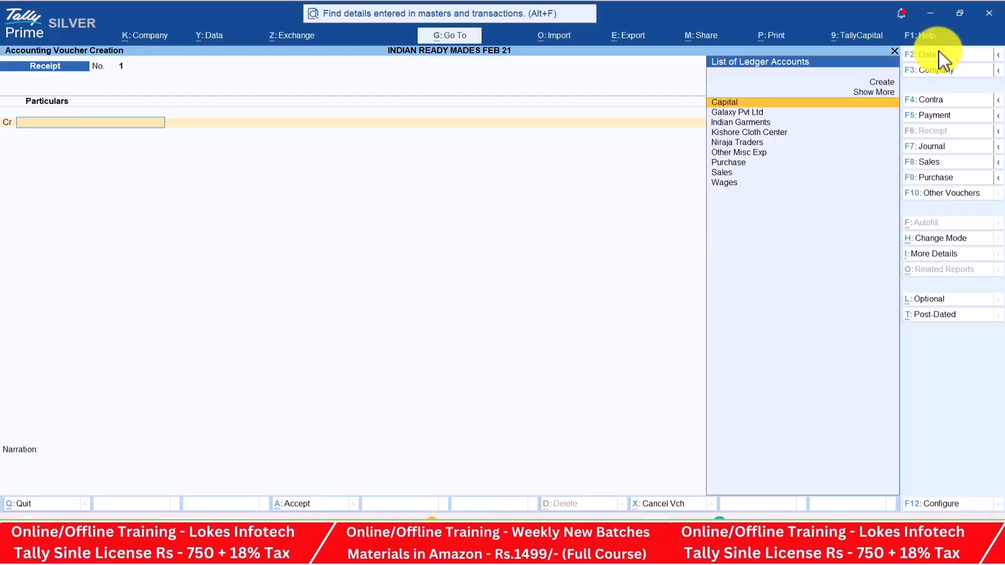
pyautogui.press('Return')
pyautogui.hotkey('alt', 'Tab')
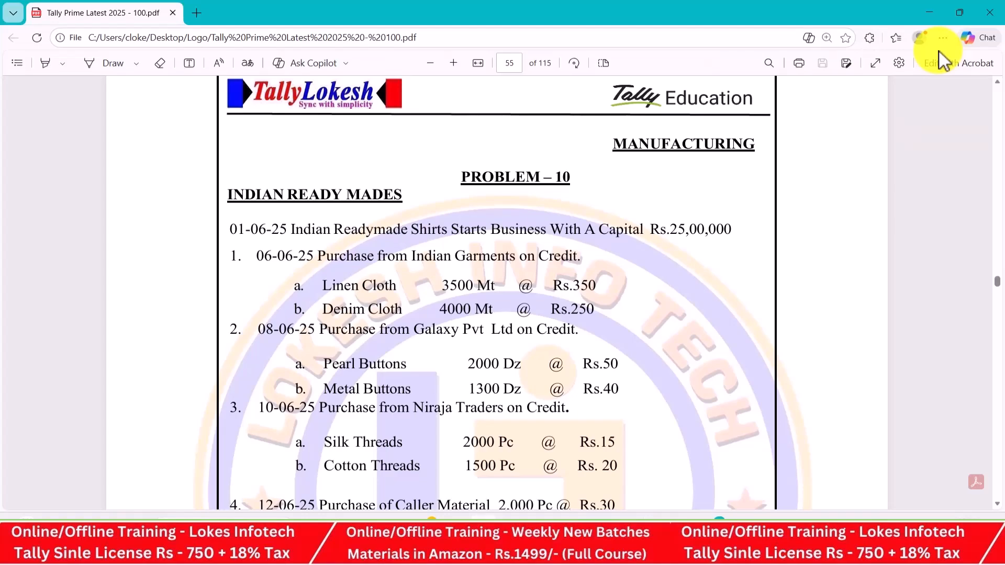
pyautogui.hotkey('alt', 'Tab')
pyautogui.write('25000')
pyautogui.write('00')
pyautogui.press('Return')
pyautogui.press('Down')
pyautogui.press('Return')
pyautogui.press('Return')
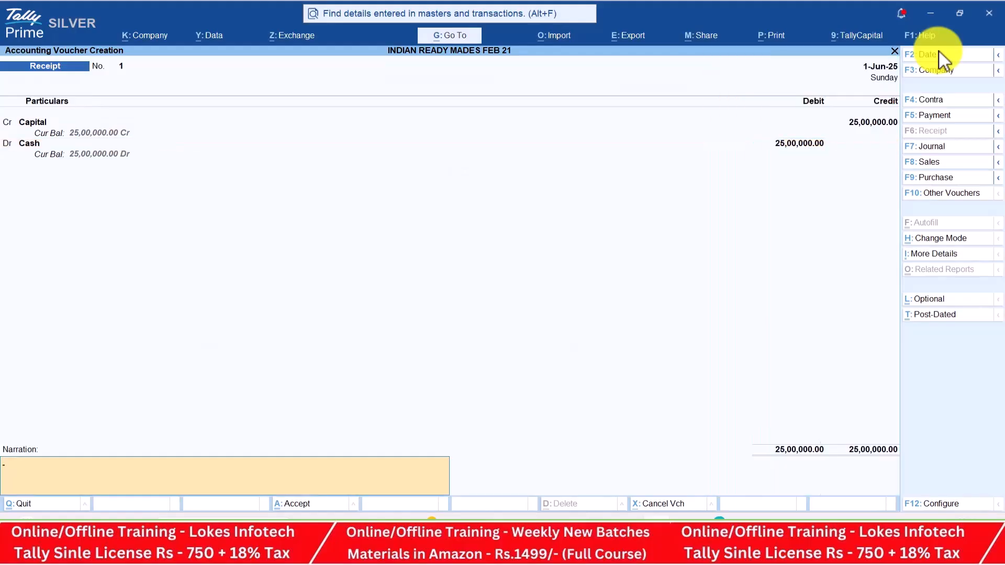
pyautogui.press('Return')
pyautogui.press('Return')
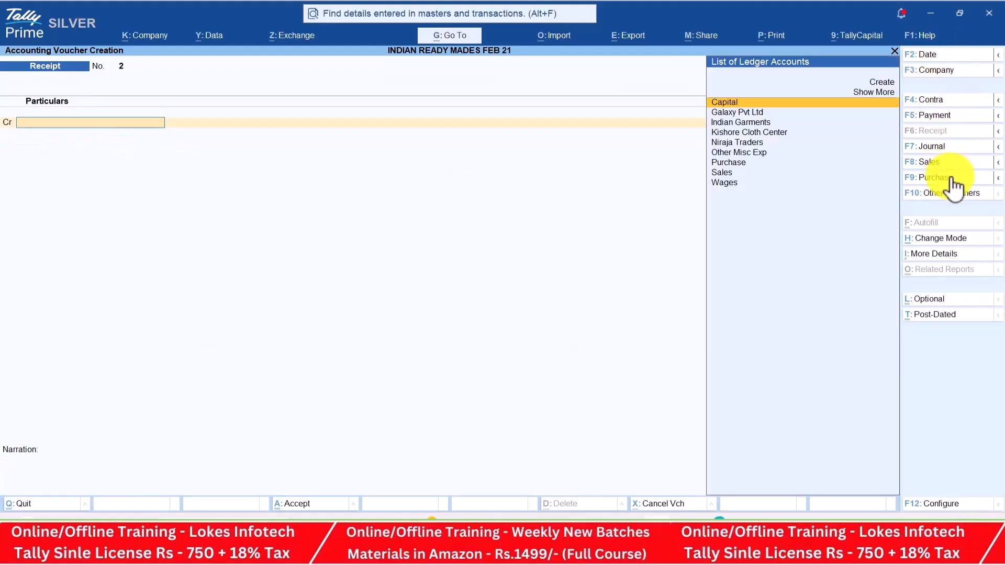
# Start a purchase voucher dated 6-Jun-25 with Indian Garments as the supplier
pyautogui.click(951, 177)
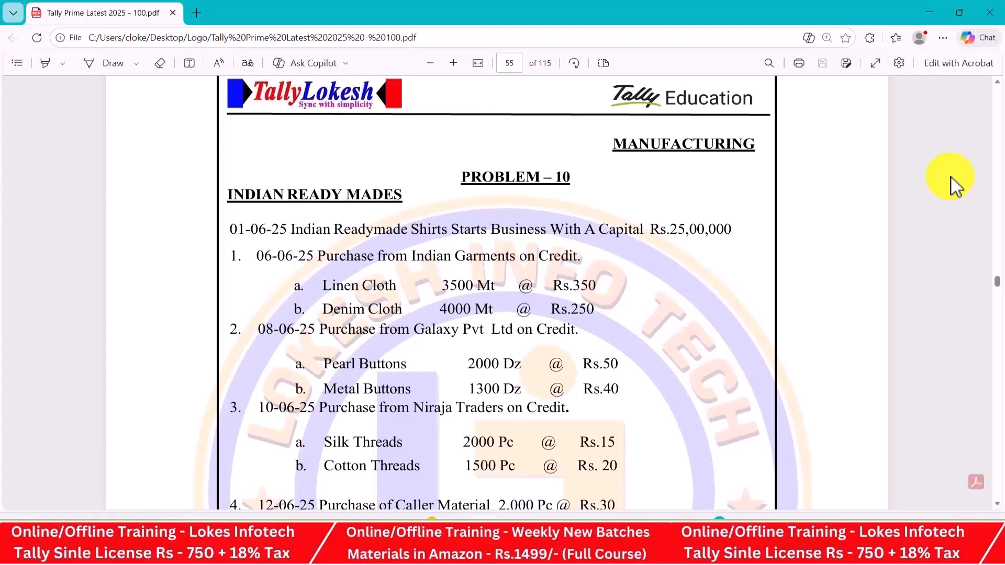
pyautogui.scroll(-3, 951, 177)
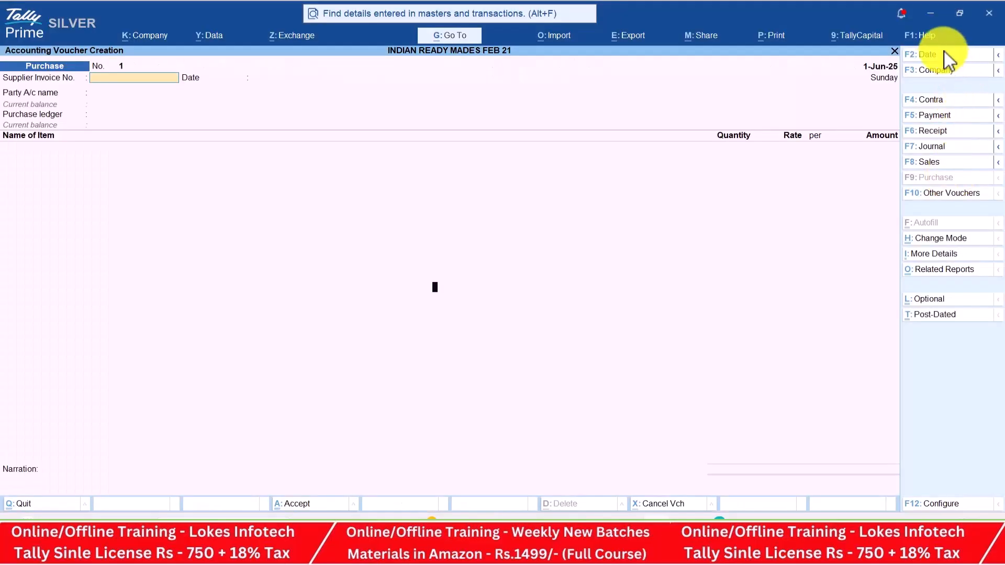
pyautogui.press('F2')
pyautogui.write('6-6')
pyautogui.press('Return')
pyautogui.press('Return')
pyautogui.press('Return')
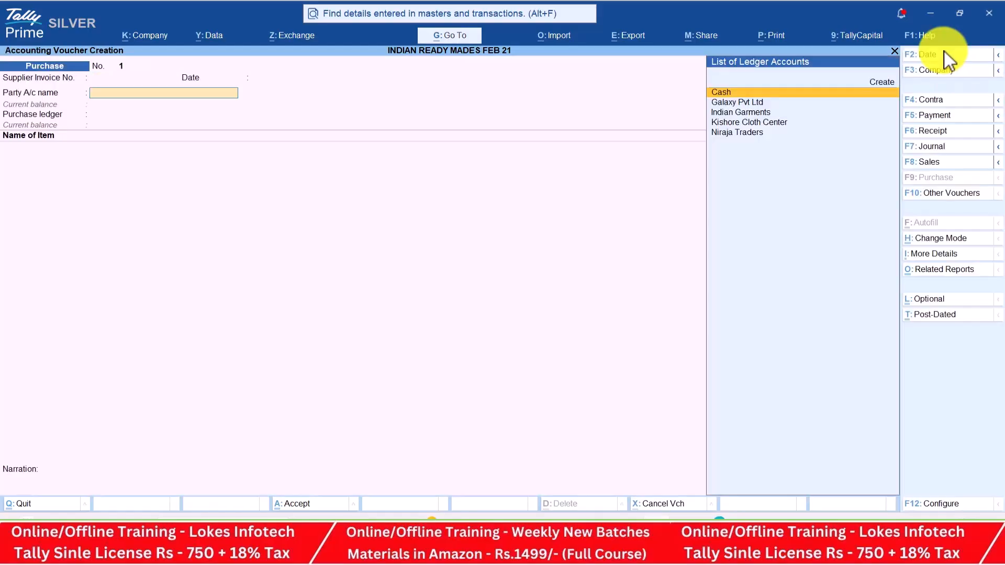
pyautogui.press('Down')
pyautogui.press('Down')
pyautogui.hotkey('alt', 'Tab')
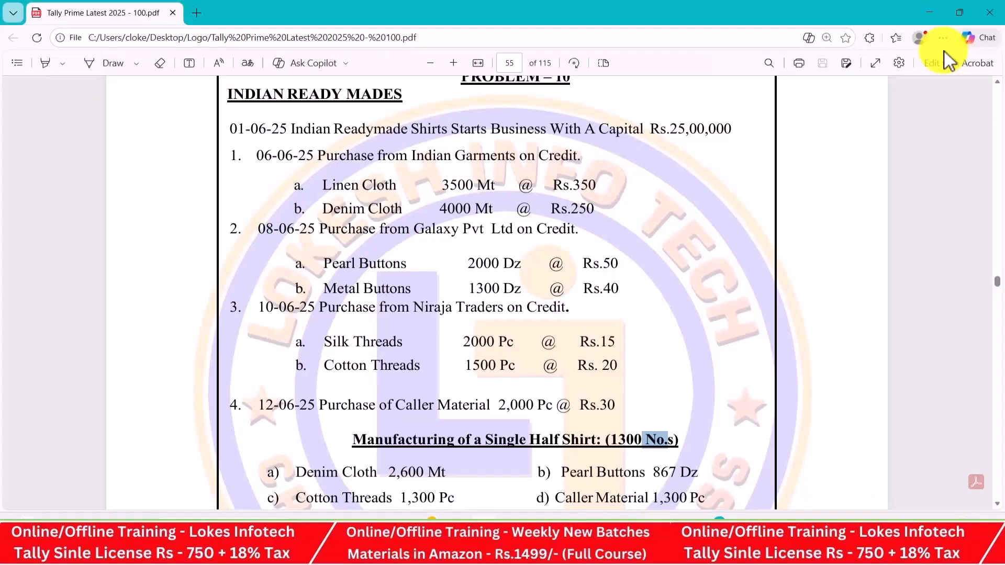
pyautogui.hotkey('alt', 'Tab')
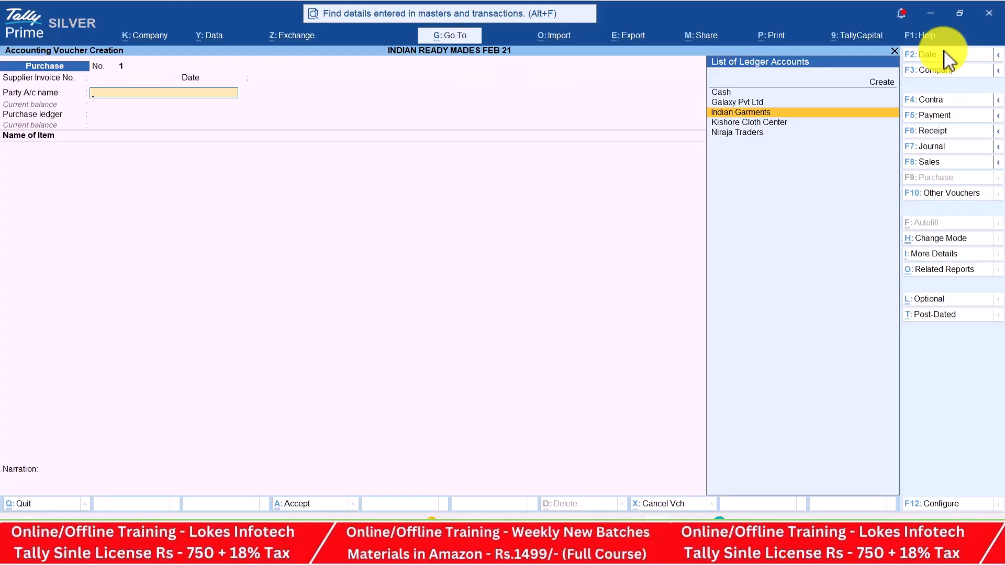
pyautogui.press('Return')
pyautogui.press('Return')
pyautogui.press('Return')
pyautogui.press('Return')
pyautogui.press('Return')
pyautogui.press('Return')
pyautogui.press('Return')
pyautogui.press('Return')
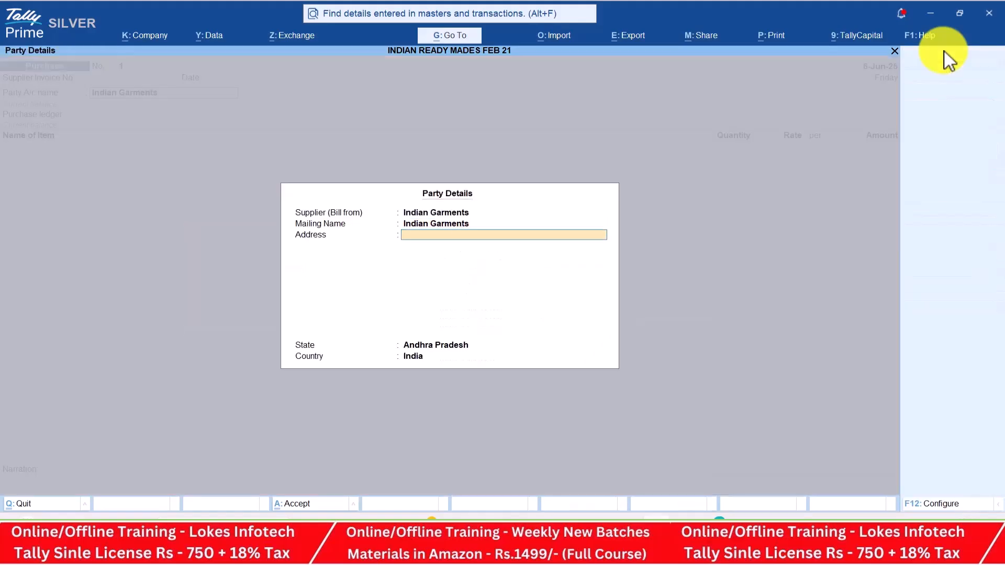
pyautogui.press('Return')
pyautogui.press('Return')
pyautogui.press('Return')
# Use the Purchase ledger and add Linen Cloth, 3,500 mt at 350
pyautogui.press('Return')
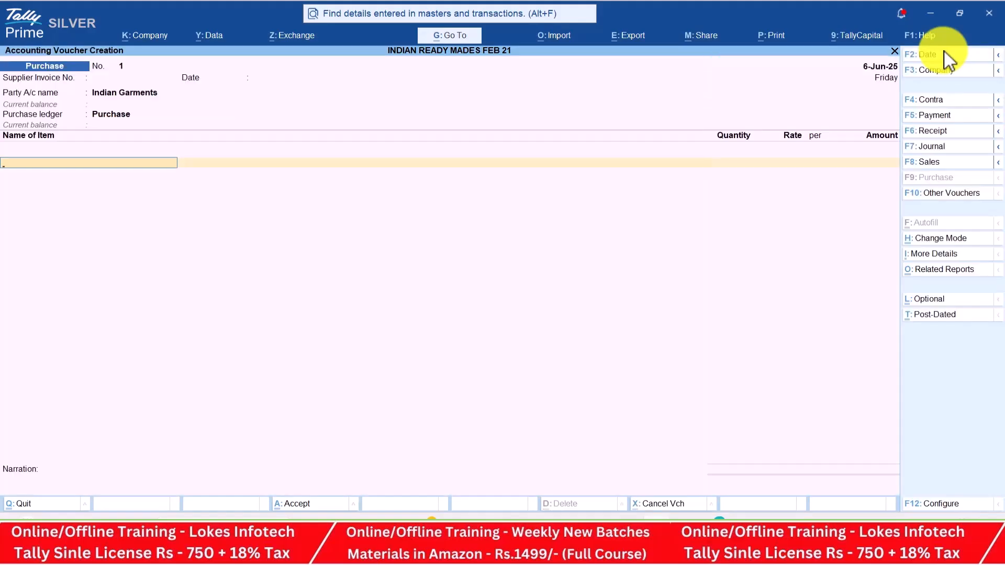
pyautogui.hotkey('alt', 'Tab')
pyautogui.hotkey('alt', 'Tab')
pyautogui.write('L')
pyautogui.press('Return')
pyautogui.hotkey('alt', 'Tab')
pyautogui.hotkey('alt', 'Tab')
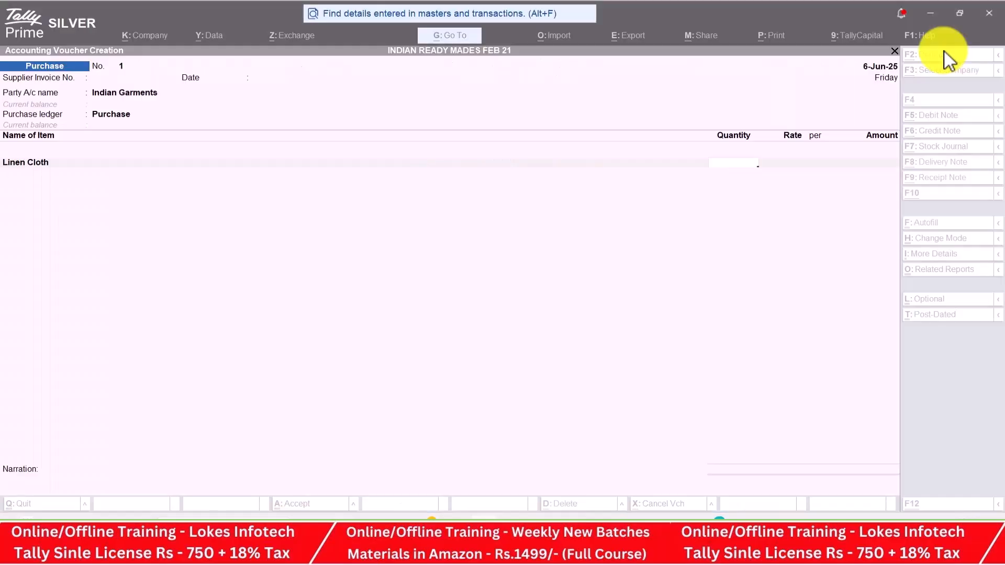
pyautogui.write('3500')
pyautogui.press('Return')
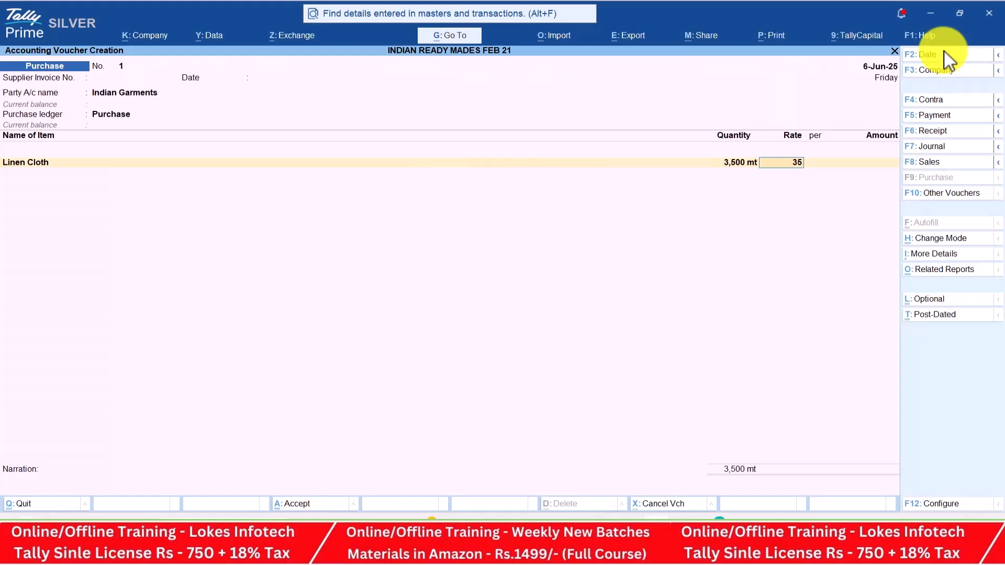
pyautogui.hotkey('alt', 'Tab')
pyautogui.hotkey('alt', 'Tab')
pyautogui.write('350')
pyautogui.press('Return')
pyautogui.press('Return')
# Add Denim Cloth, 4,000 mt at 250, as the second item
pyautogui.hotkey('alt', 'Tab')
pyautogui.hotkey('alt', 'Tab')
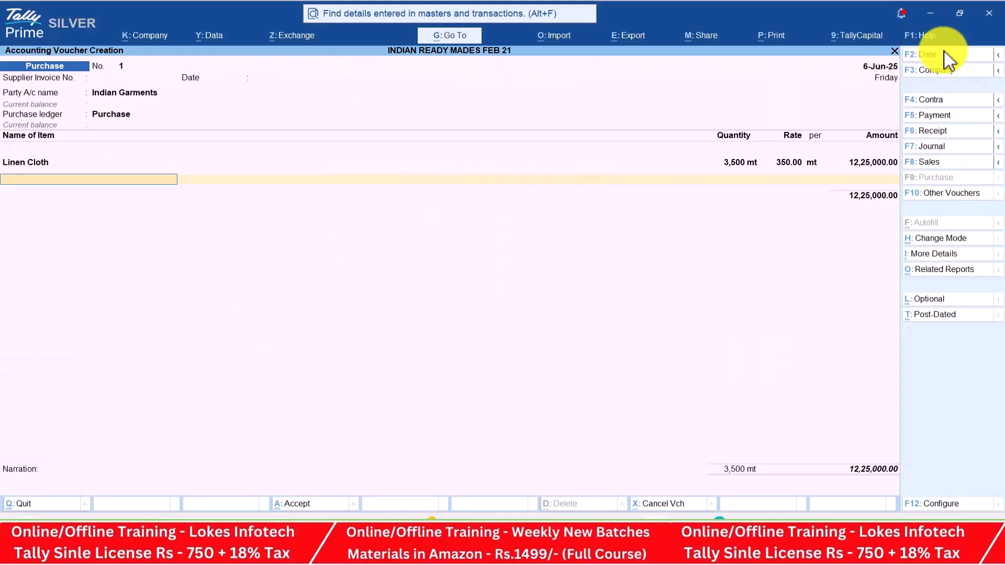
pyautogui.write('Den')
pyautogui.press('Return')
pyautogui.hotkey('alt', 'Tab')
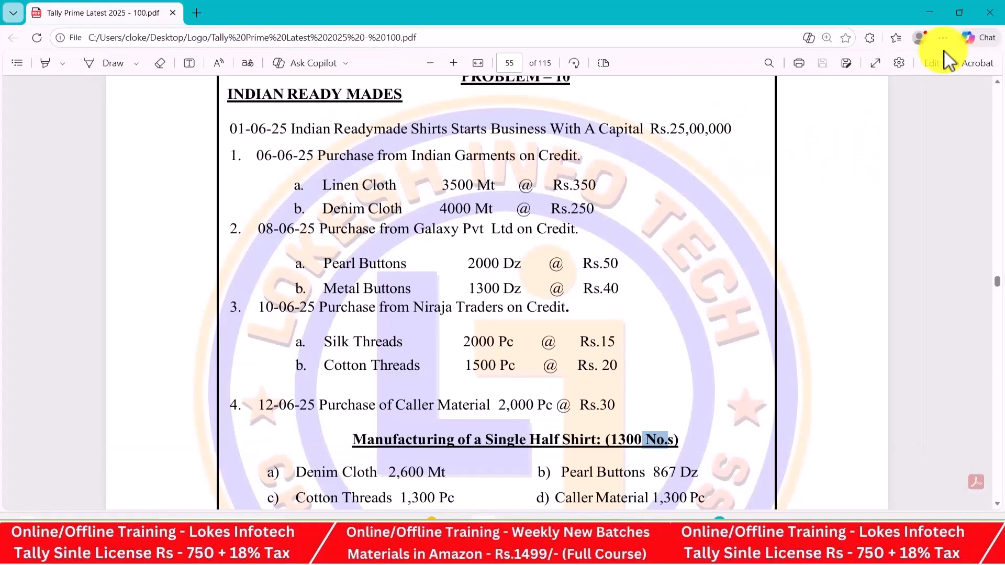
pyautogui.hotkey('alt', 'Tab')
pyautogui.write('4000')
pyautogui.press('Return')
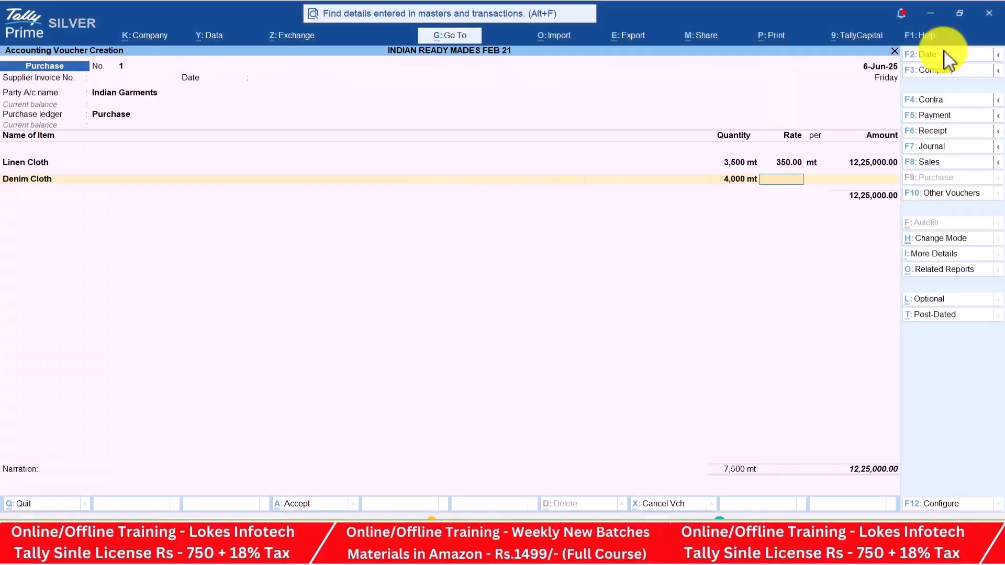
pyautogui.write('250')
pyautogui.press('Return')
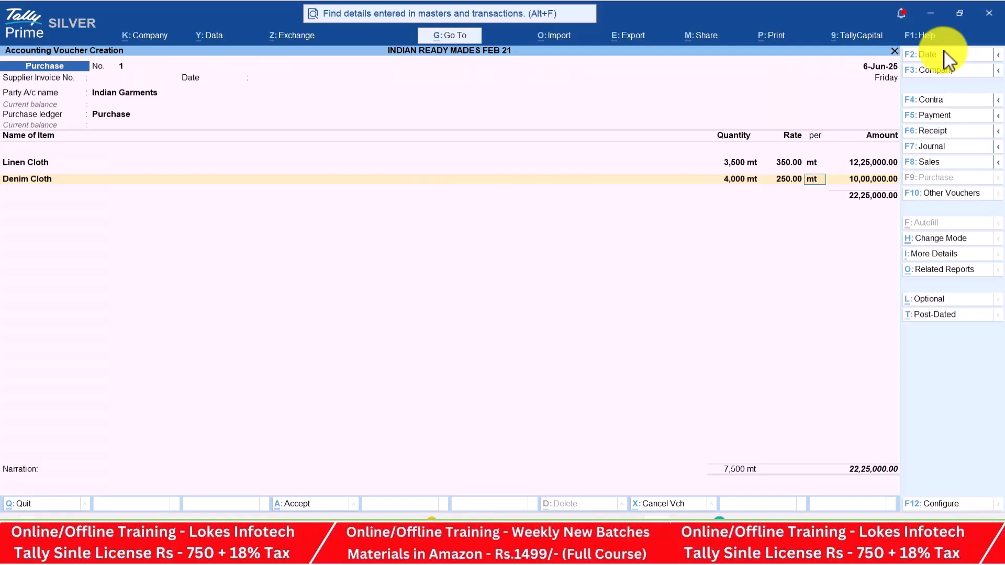
pyautogui.hotkey('alt', 'Tab')
pyautogui.hotkey('alt', 'Tab')
pyautogui.press('Return')
pyautogui.press('Return')
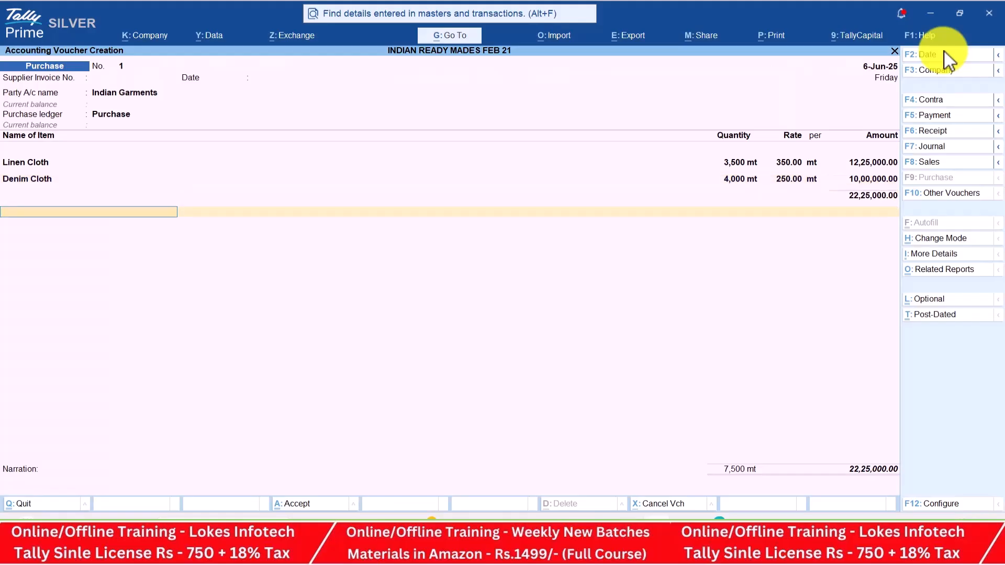
pyautogui.hotkey('alt', 'Tab')
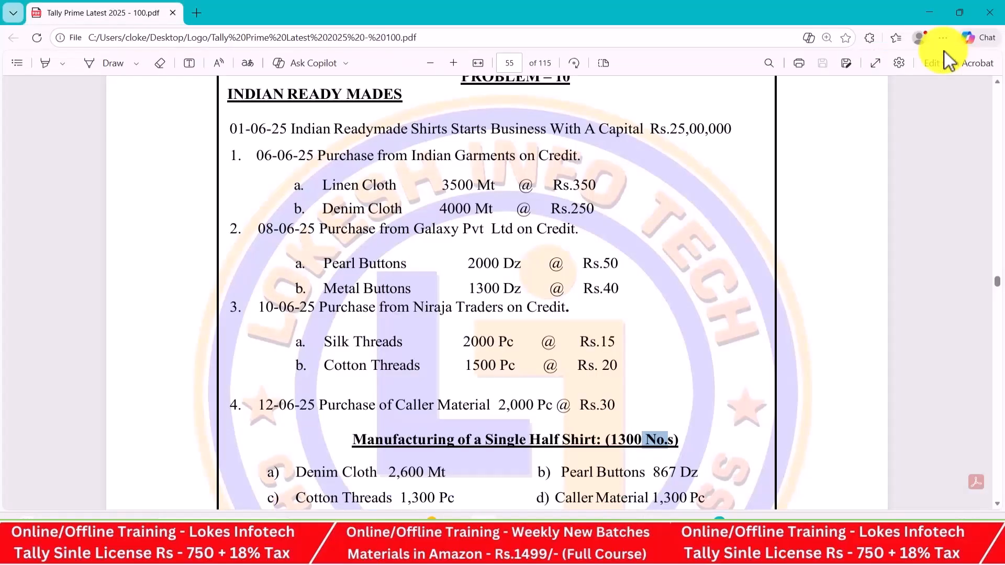
pyautogui.hotkey('alt', 'Tab')
# Save the Indian Garments voucher and begin purchase 2 dated 8-Jun-25 from Galaxy Pvt Ltd
pyautogui.press('Return')
pyautogui.press('Return')
pyautogui.press('Return')
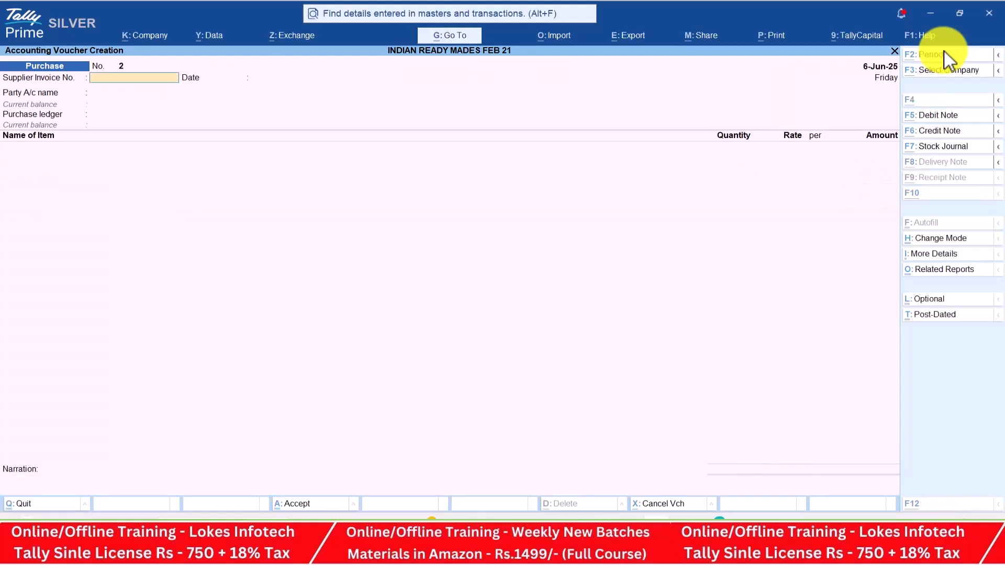
pyautogui.hotkey('alt', 'Tab')
pyautogui.hotkey('alt', 'Tab')
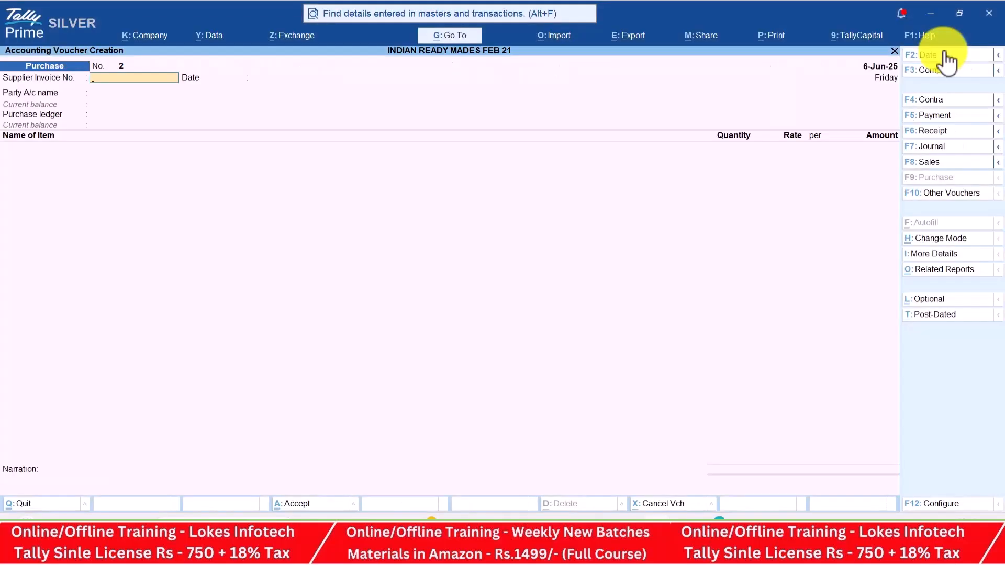
pyautogui.press('F2')
pyautogui.write('8-6')
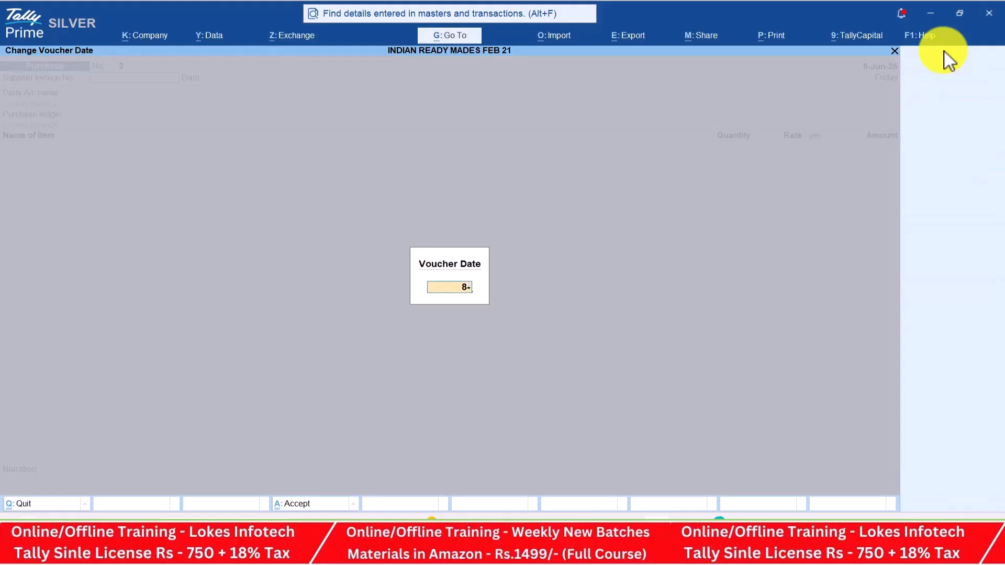
pyautogui.press('Return')
pyautogui.hotkey('alt', 'Tab')
pyautogui.hotkey('alt', 'Tab')
pyautogui.press('Down')
pyautogui.press('Down')
pyautogui.press('Up')
pyautogui.press('Return')
# Add Pearl Buttons, 2,000 dz at a rate of 50
pyautogui.press('Return')
pyautogui.press('Return')
pyautogui.press('Return')
pyautogui.press('Return')
pyautogui.press('Return')
pyautogui.press('Return')
pyautogui.press('Return')
pyautogui.press('Return')
pyautogui.press('Return')
pyautogui.press('Return')
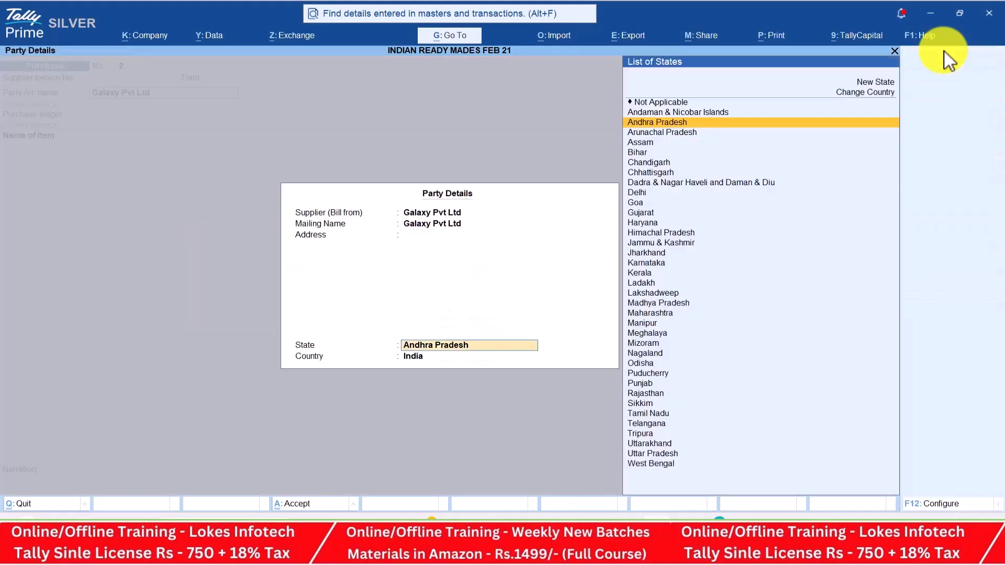
pyautogui.hotkey('alt', 'Tab')
pyautogui.hotkey('alt', 'Tab')
pyautogui.write('P')
pyautogui.press('Return')
pyautogui.hotkey('alt', 'Tab')
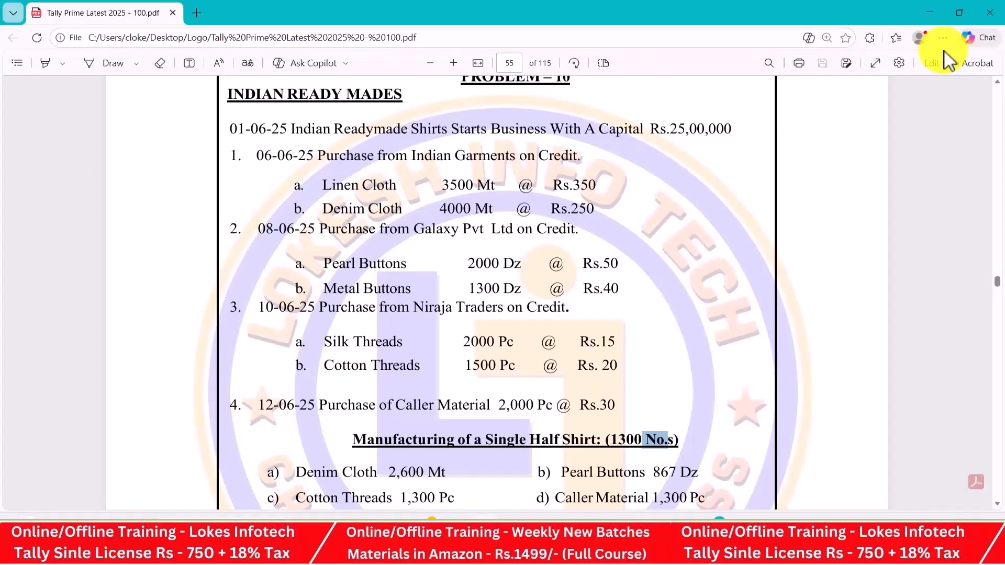
pyautogui.hotkey('alt', 'Tab')
pyautogui.write('2000')
pyautogui.press('Return')
pyautogui.hotkey('alt', 'Tab')
pyautogui.hotkey('alt', 'Tab')
pyautogui.write('50')
pyautogui.press('Return')
pyautogui.press('Return')
pyautogui.hotkey('alt', 'Tab')
pyautogui.hotkey('alt', 'Tab')
# Bring the TALLY BATCH 85 Teams meeting to the front and mute the microphone
pyautogui.press('Tab')
pyautogui.press('Tab')
pyautogui.press('Tab')
pyautogui.press('Tab')
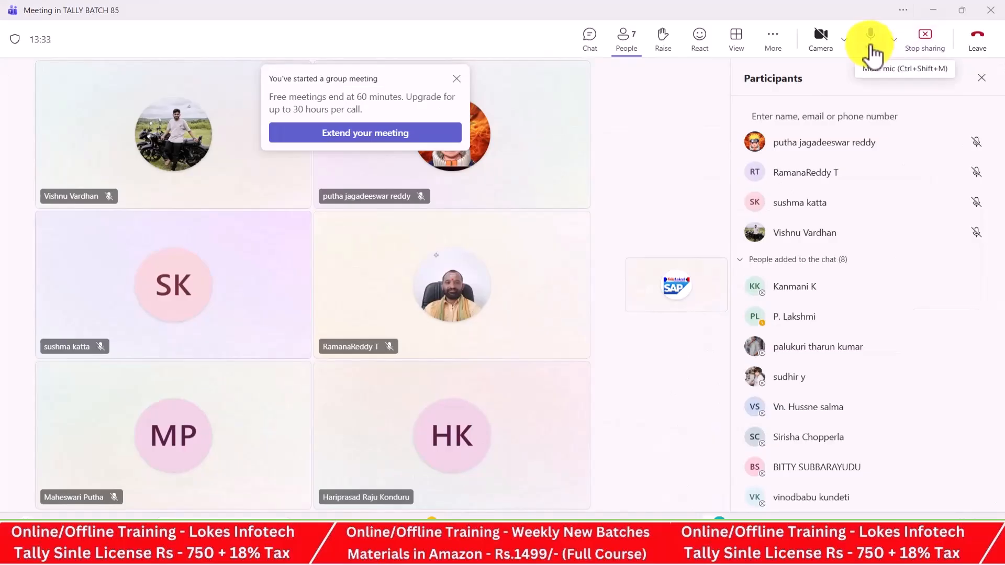
pyautogui.click(871, 50)
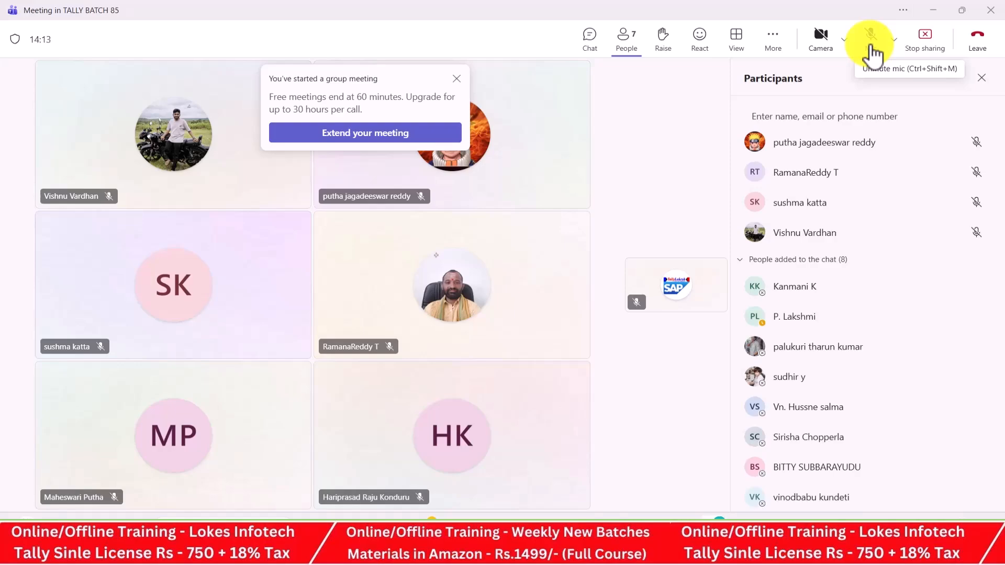
# Unmute the Teams microphone and bring the Problem 10 exercise sheet PDF to the front
pyautogui.click(871, 52)
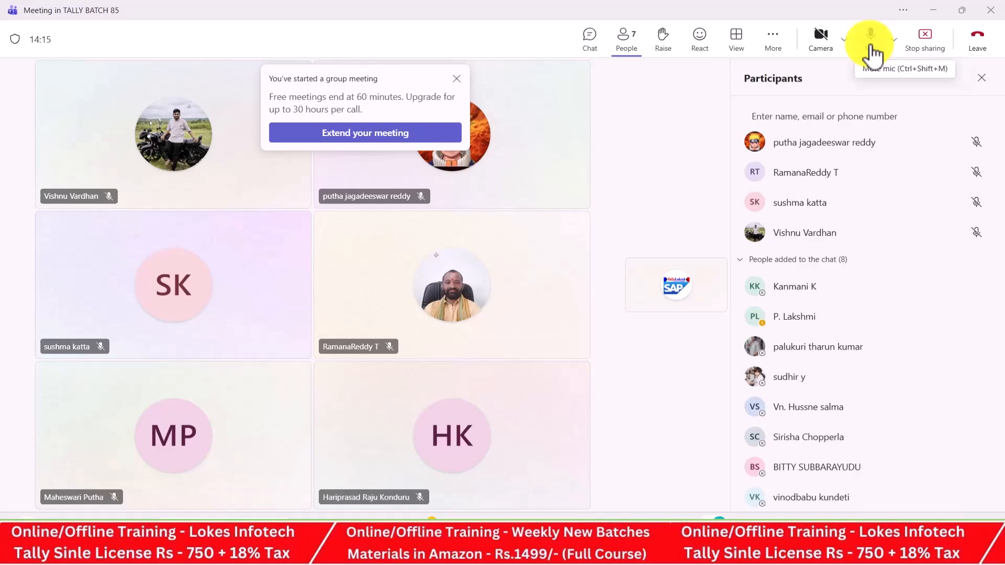
pyautogui.hotkey('alt', 'Tab')
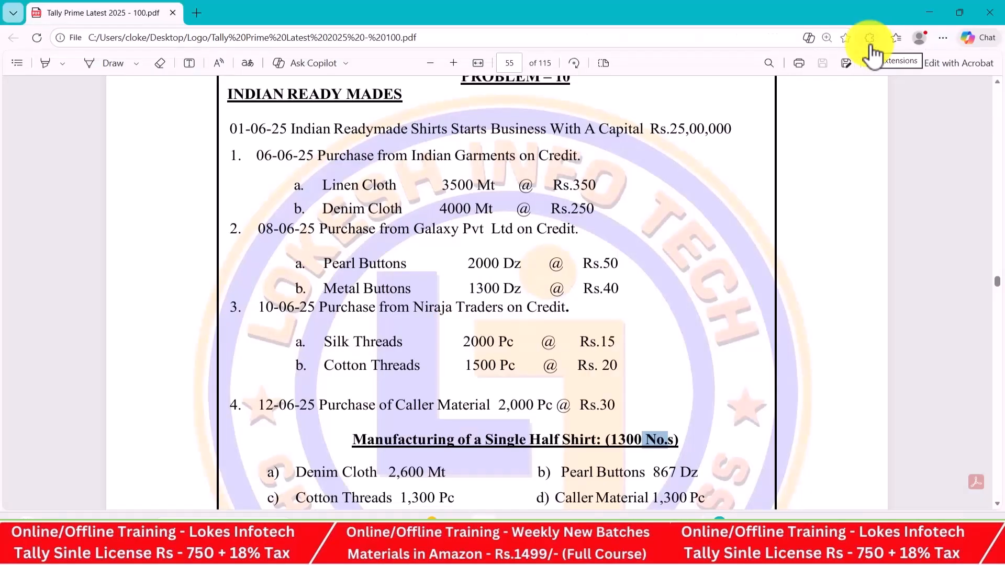
# Add Metal Buttons to the Galaxy Pvt Ltd purchase with a quantity of 1,300 dz
pyautogui.hotkey('alt', 'Tab')
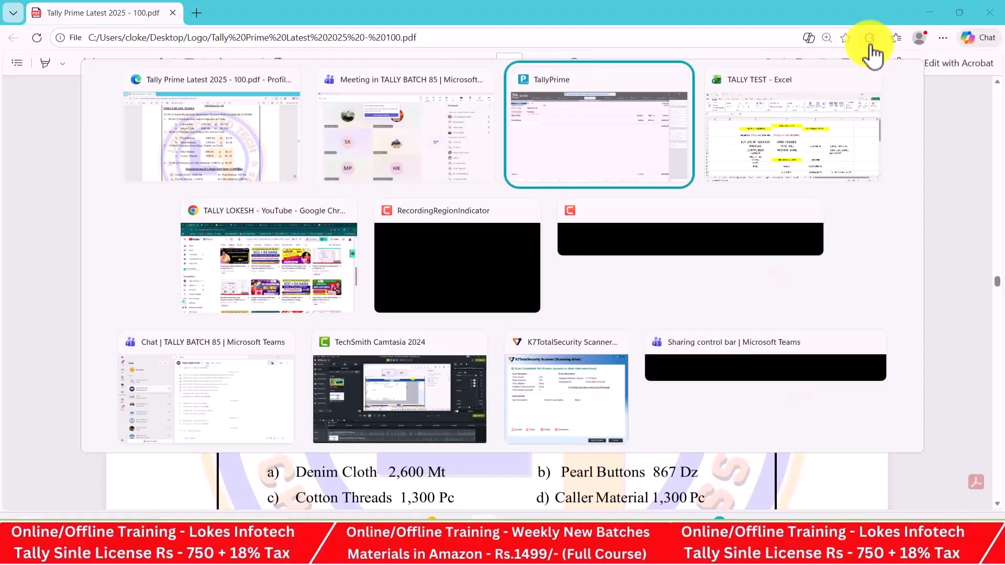
pyautogui.hotkey('alt', 'Tab')
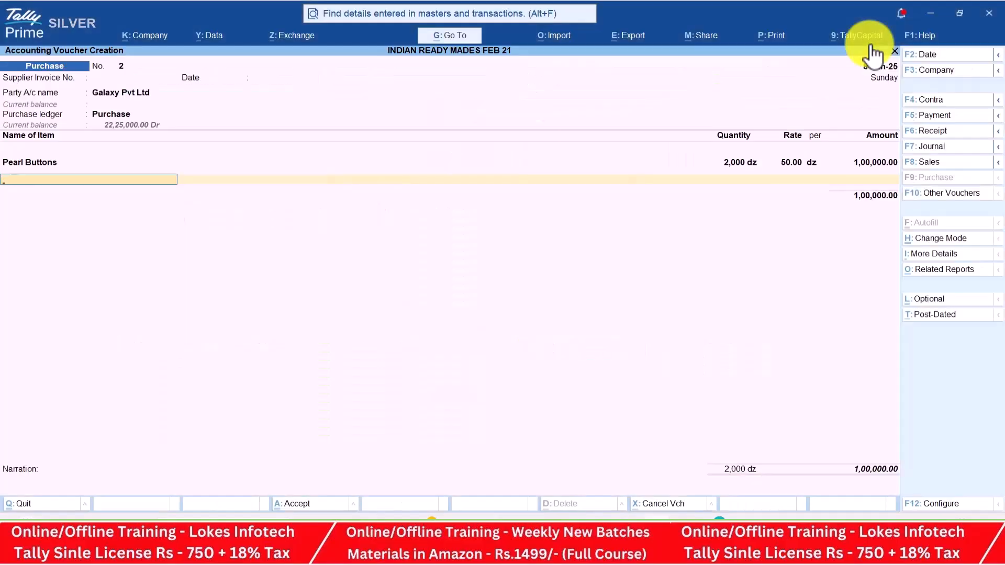
pyautogui.hotkey('alt', 'Tab')
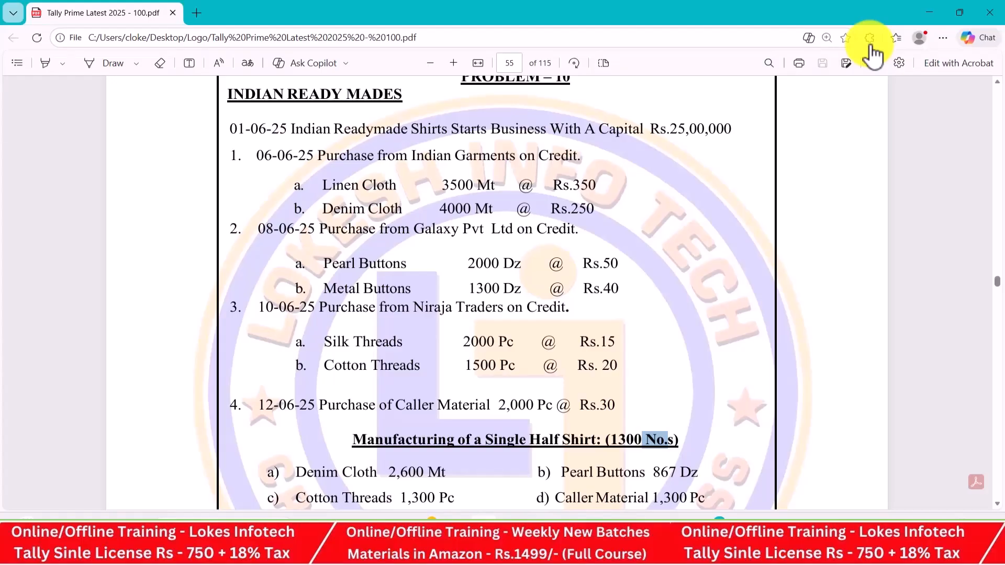
pyautogui.hotkey('alt', 'Tab')
pyautogui.write('M')
pyautogui.press('Return')
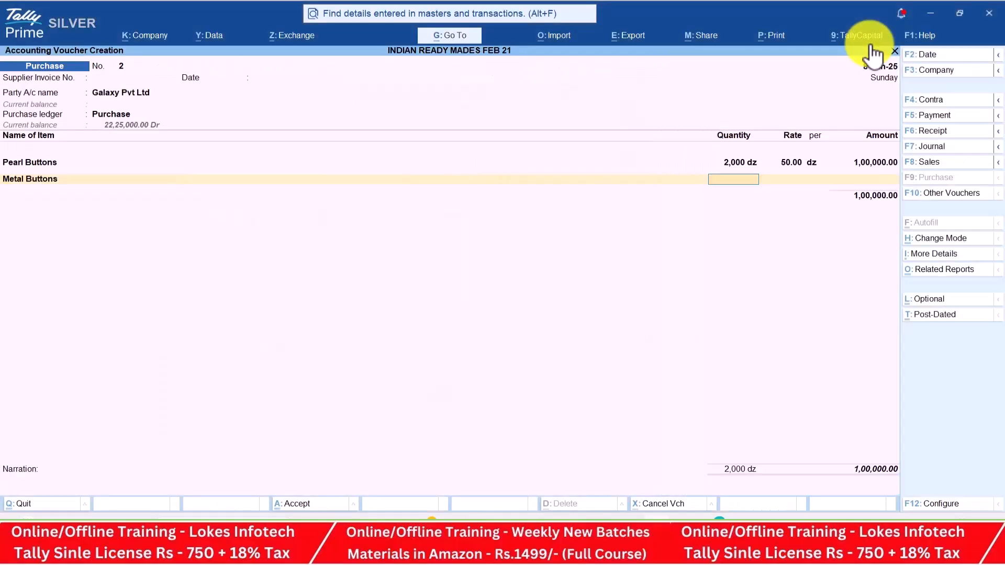
pyautogui.hotkey('alt', 'Tab')
# Set the Metal Buttons rate to 40 and save purchase voucher No. 2 totalling 1,52,000
pyautogui.hotkey('alt', 'Tab')
pyautogui.write('1300')
pyautogui.press('Return')
pyautogui.hotkey('alt', 'Tab')
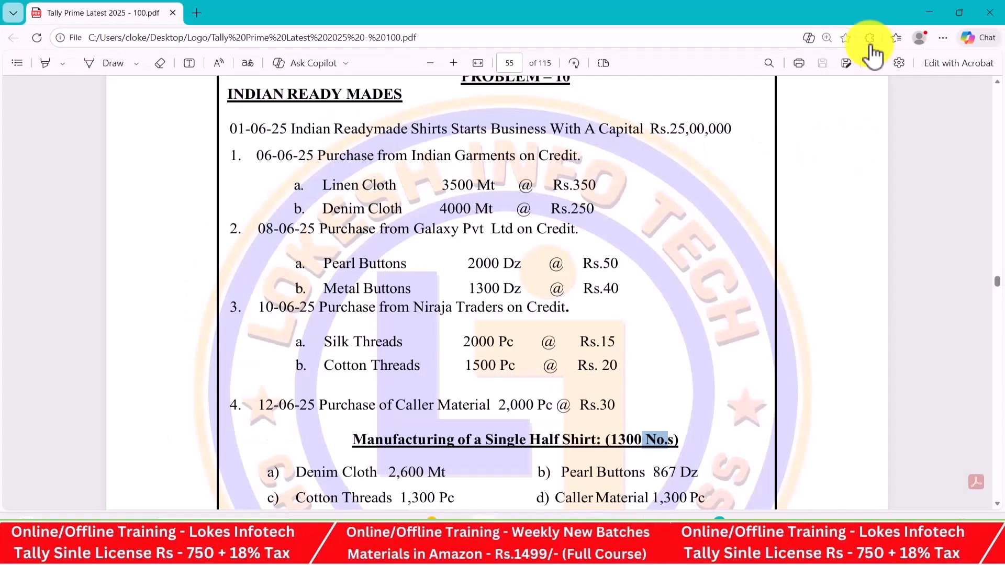
pyautogui.hotkey('alt', 'Tab')
pyautogui.write('40')
pyautogui.press('Return')
pyautogui.press('Return')
pyautogui.press('Return')
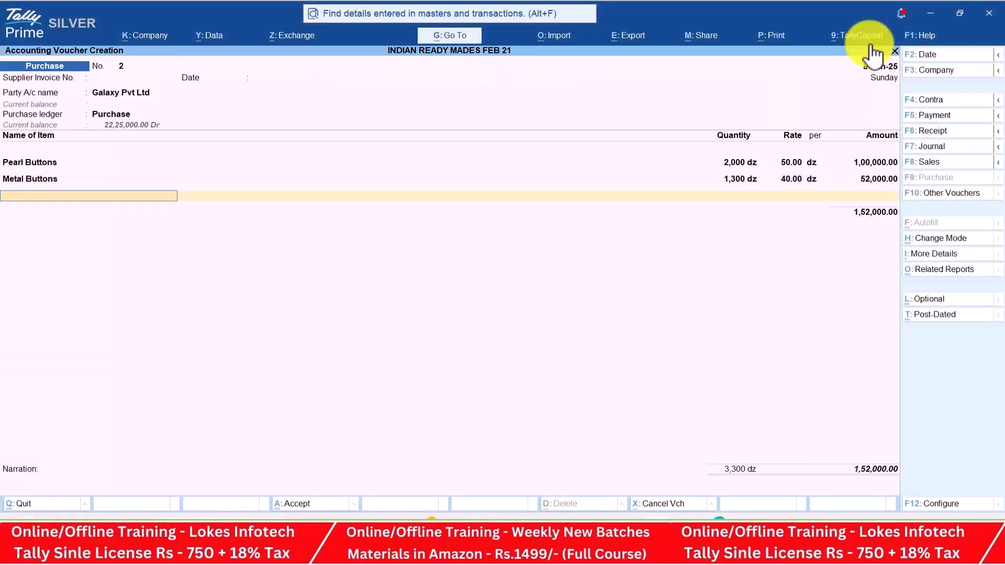
pyautogui.press('Return')
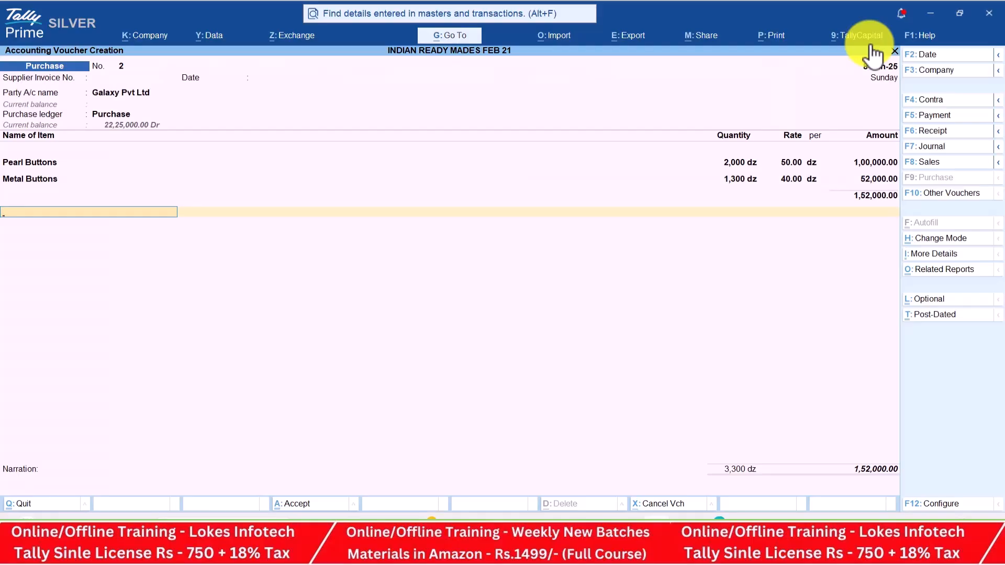
pyautogui.press('Return')
pyautogui.press('Return')
pyautogui.press('Return')
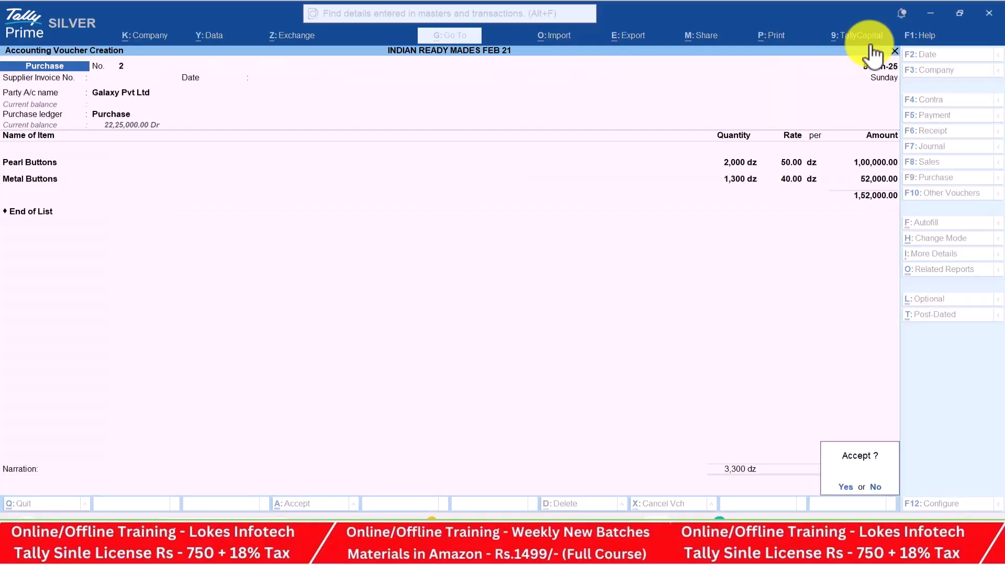
pyautogui.press('Return')
# Scroll the problem sheet down to the next purchase entry
pyautogui.hotkey('alt', 'Tab')
pyautogui.press('Down')
pyautogui.press('Down')
pyautogui.press('Down')
pyautogui.press('Down')
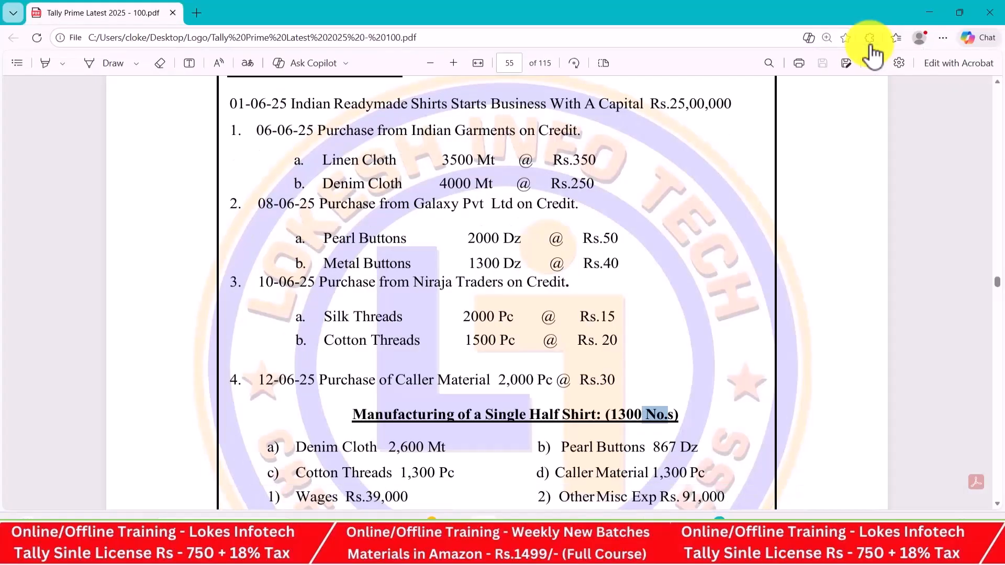
pyautogui.press('Down')
# Date purchase voucher No. 3 and select Niraja Traders as supplier with the Purchase ledger
pyautogui.hotkey('alt', 'Tab')
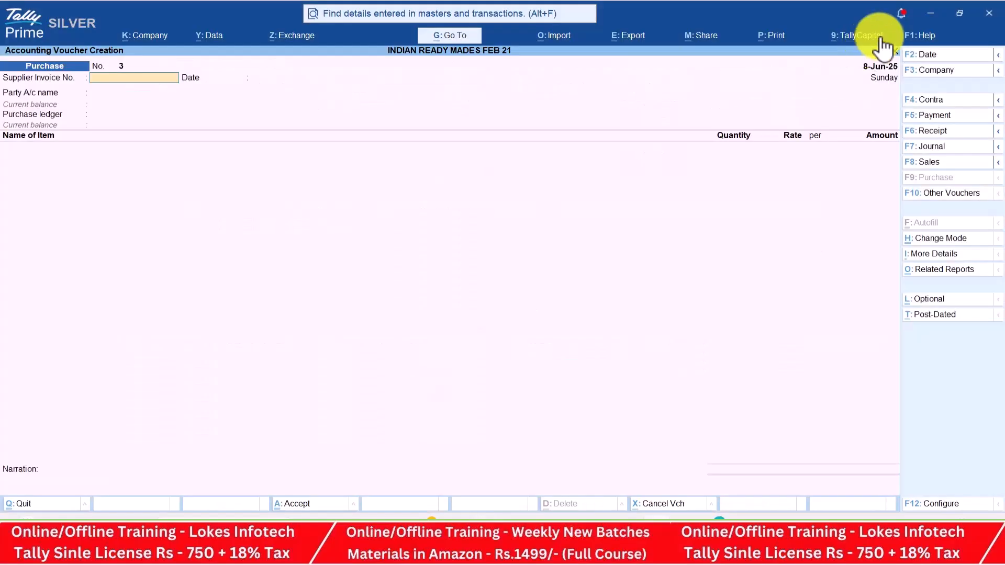
pyautogui.write('8-6')
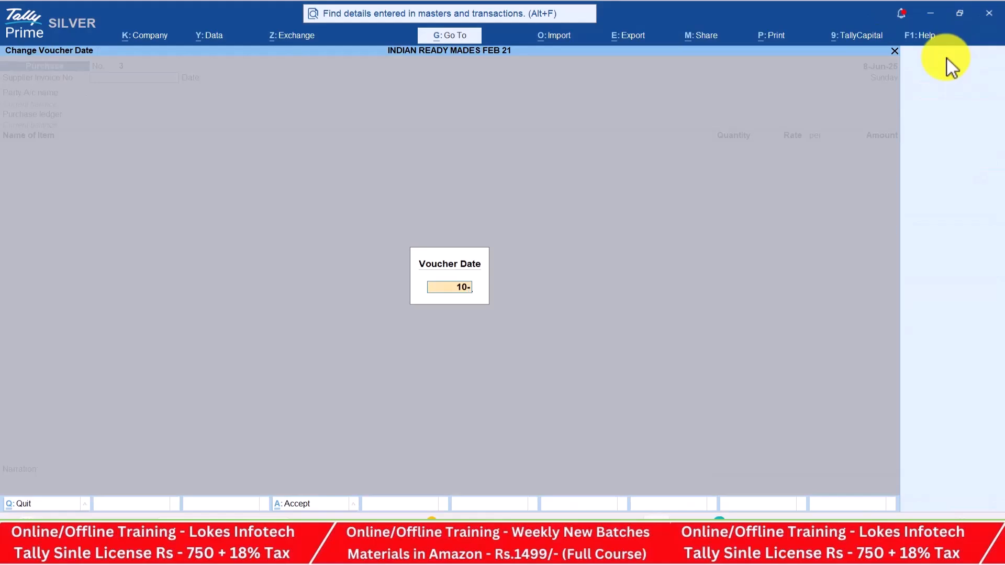
pyautogui.press('Return')
pyautogui.press('Down')
pyautogui.press('Down')
pyautogui.press('Down')
pyautogui.press('Down')
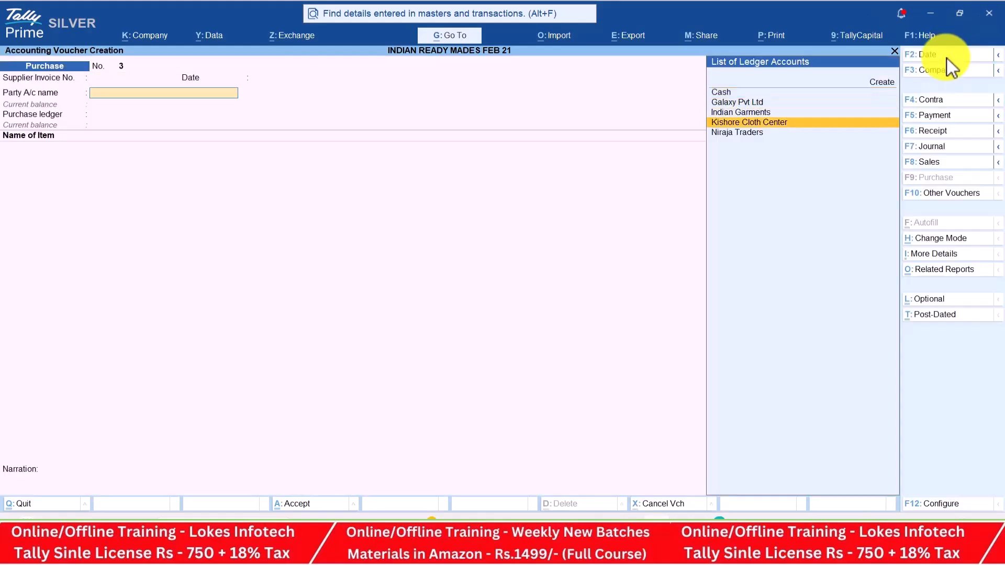
pyautogui.press('Return')
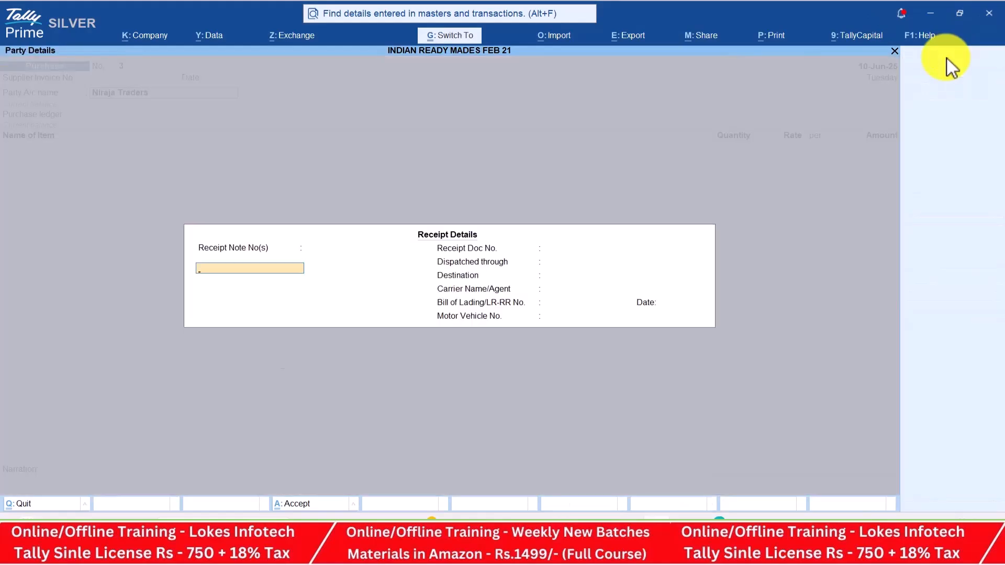
pyautogui.hotkey('ctrl', 'a')
pyautogui.hotkey('ctrl', 'a')
pyautogui.press('Return')
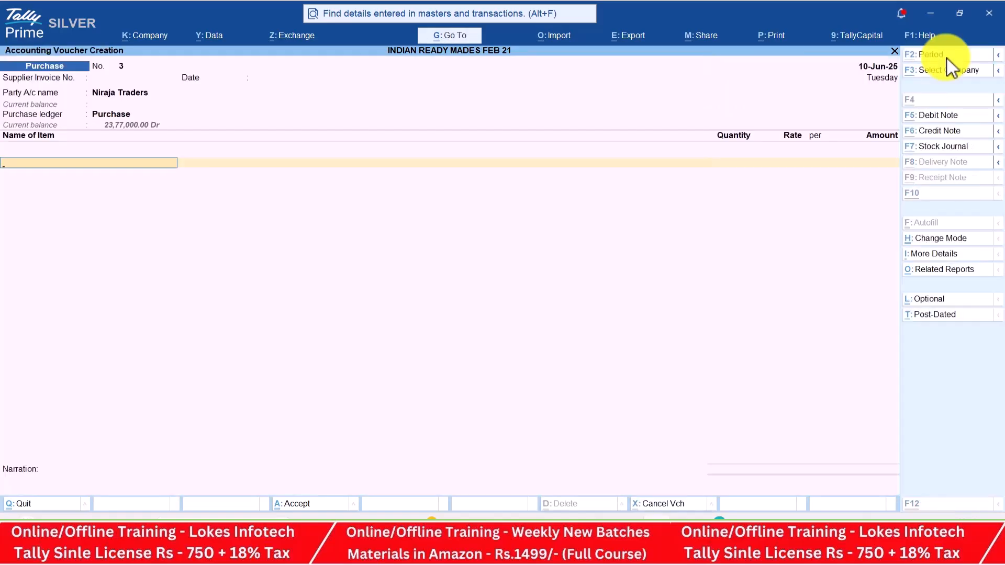
# Add Silk Threads, 2,000 pc at a rate of 15
pyautogui.hotkey('alt', 'Tab')
pyautogui.hotkey('alt', 'Tab')
pyautogui.press('Return')
pyautogui.hotkey('alt', 'Tab')
pyautogui.hotkey('alt', 'Tab')
pyautogui.write('2000')
pyautogui.press('Return')
pyautogui.hotkey('alt', 'Tab')
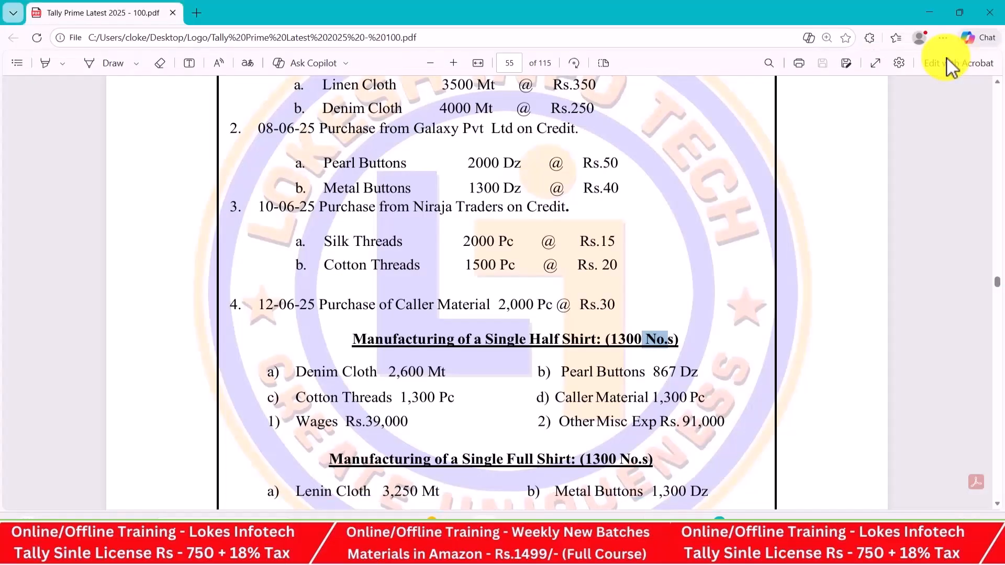
pyautogui.hotkey('alt', 'Tab')
pyautogui.write('15')
pyautogui.press('Return')
# Add Cotton Threads, 1,500 pc at 20, and accept the 60,000 voucher
pyautogui.press('Return')
pyautogui.press('Return')
pyautogui.hotkey('alt', 'Tab')
pyautogui.hotkey('alt', 'Tab')
pyautogui.write('Co')
pyautogui.hotkey('alt', 'Tab')
pyautogui.hotkey('alt', 'Tab')
pyautogui.press('Return')
pyautogui.write('1500')
pyautogui.press('Return')
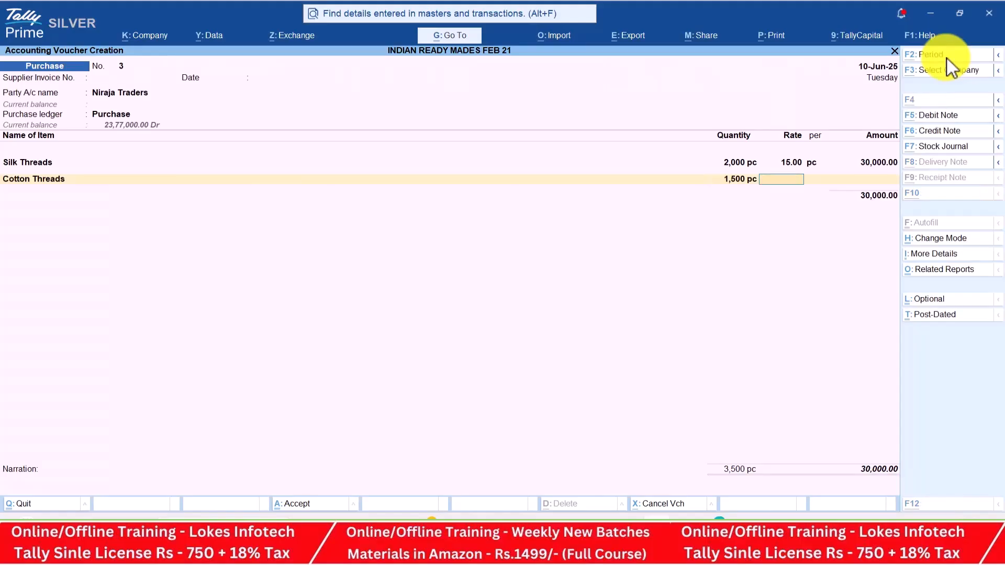
pyautogui.hotkey('alt', 'Tab')
pyautogui.hotkey('alt', 'Tab')
pyautogui.write('20')
pyautogui.press('Return')
pyautogui.press('Return')
pyautogui.press('Return')
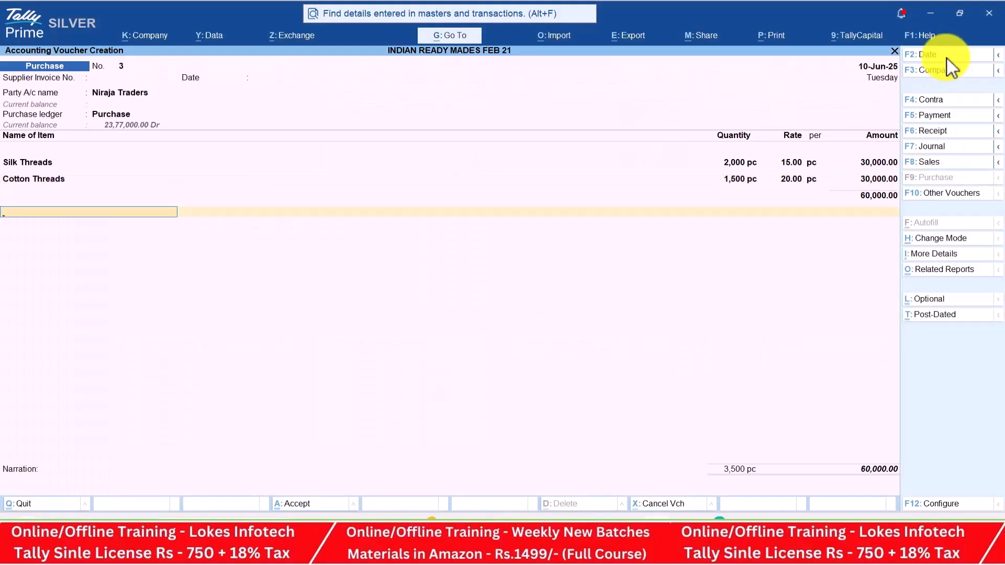
pyautogui.press('Return')
pyautogui.press('Return')
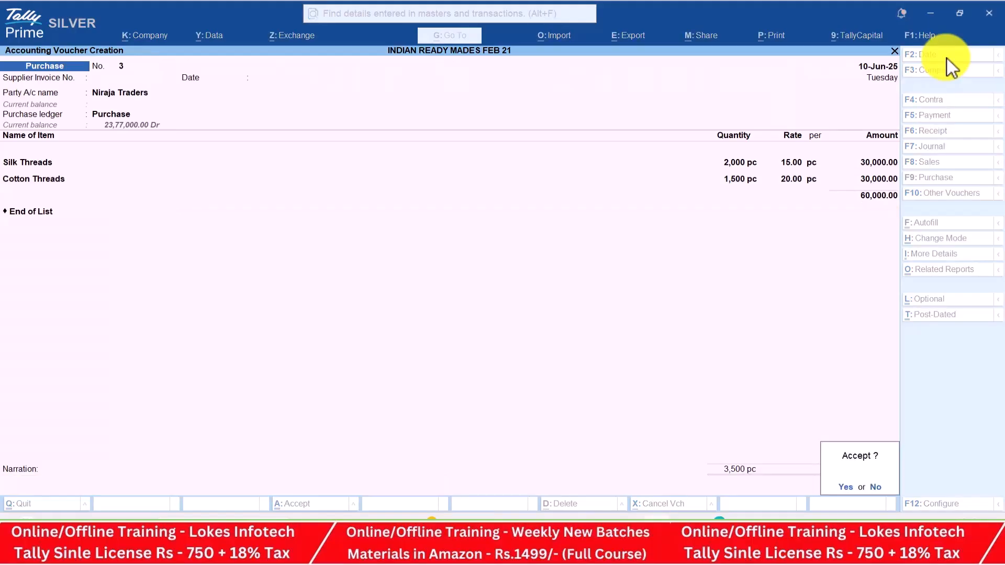
pyautogui.press('Return')
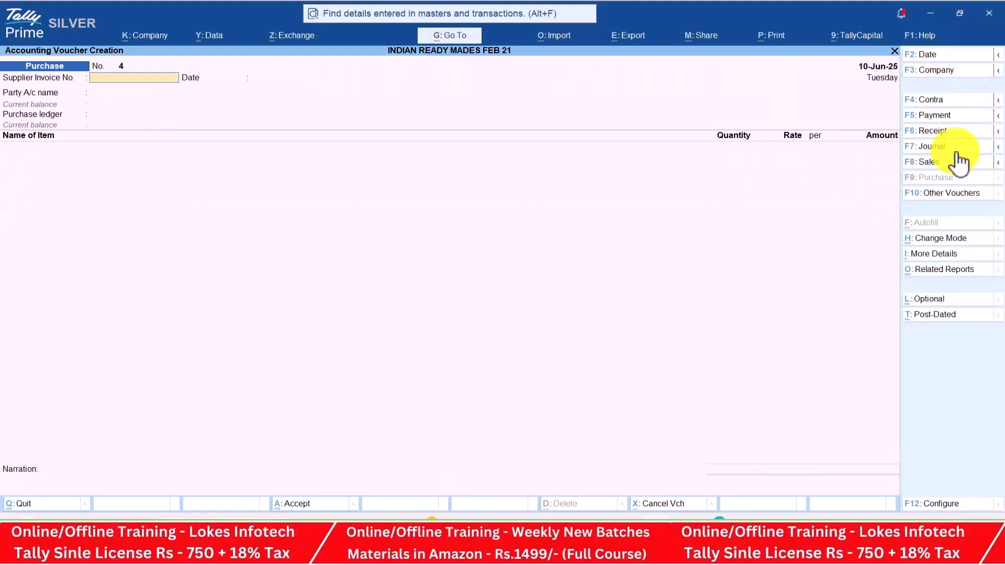
# Date the purchase 12-Jun-25 with Cash as party and the Purchase ledger
pyautogui.hotkey('alt', 'Tab')
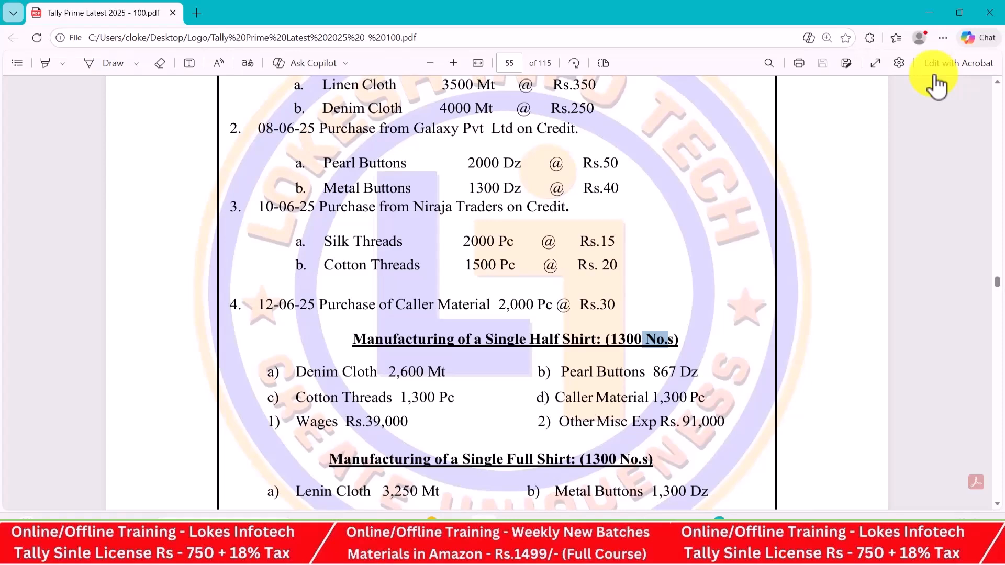
pyautogui.hotkey('alt', 'Tab')
pyautogui.click(936, 68)
pyautogui.write('12-6')
pyautogui.press('Return')
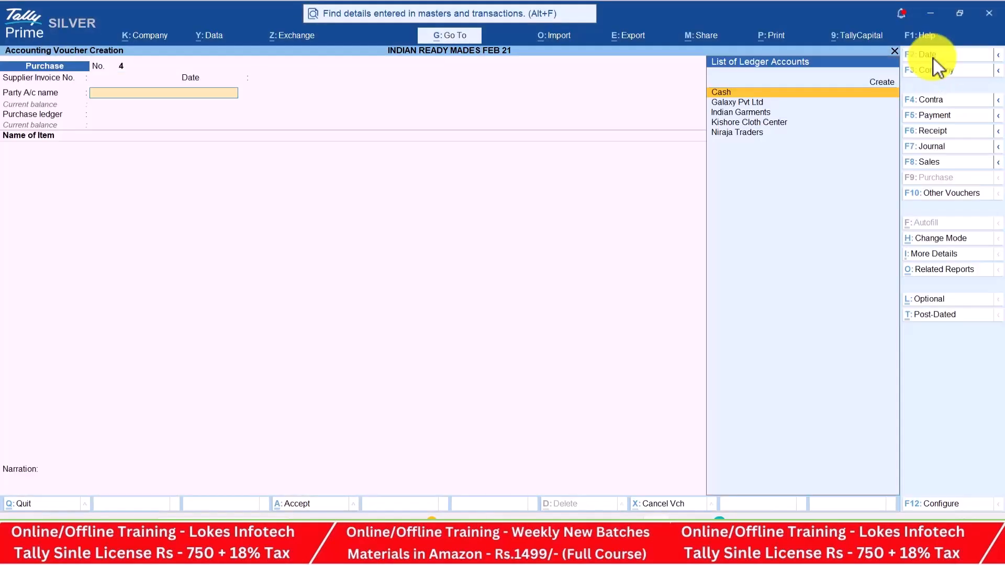
pyautogui.press('Return')
pyautogui.press('Return')
pyautogui.press('Return')
pyautogui.press('Return')
pyautogui.press('Return')
pyautogui.press('Return')
pyautogui.press('Return')
pyautogui.press('Return')
pyautogui.press('Return')
pyautogui.press('Return')
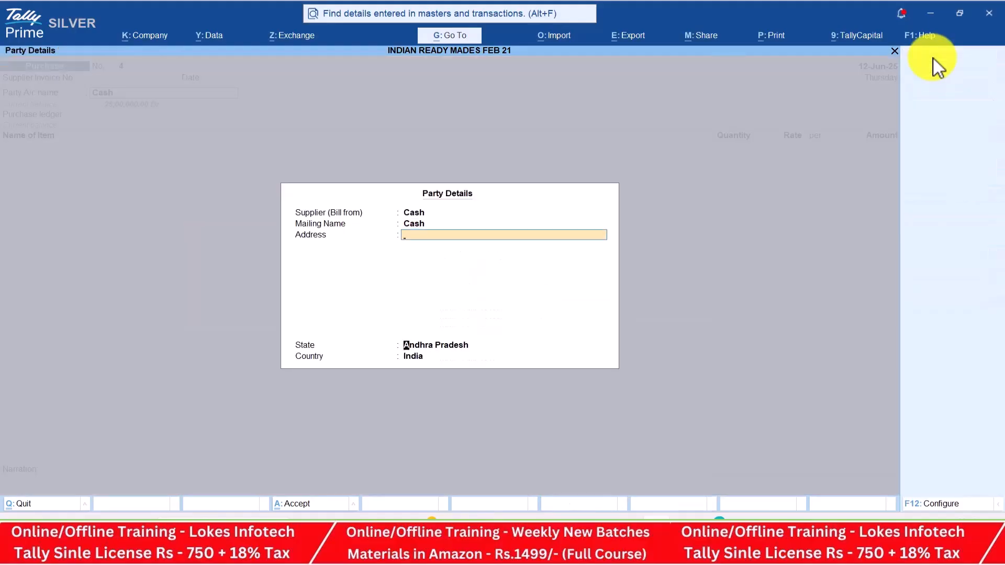
pyautogui.press('Return')
pyautogui.press('Return')
pyautogui.press('Return')
pyautogui.press('Return')
# Add Caller Material, 2,000 pc at a rate of 30
pyautogui.hotkey('alt', 'Tab')
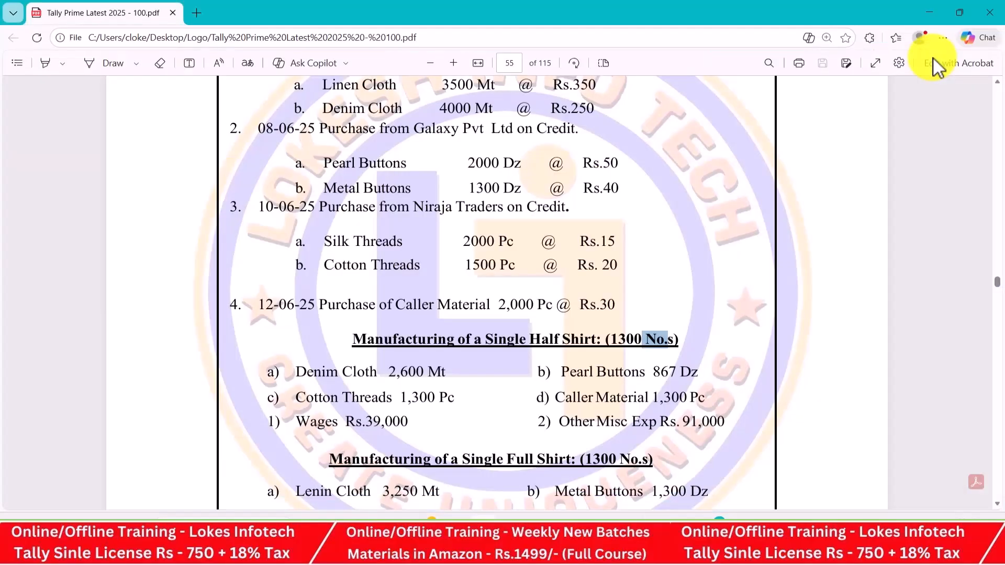
pyautogui.hotkey('alt', 'Tab')
pyautogui.write('ca')
pyautogui.press('Return')
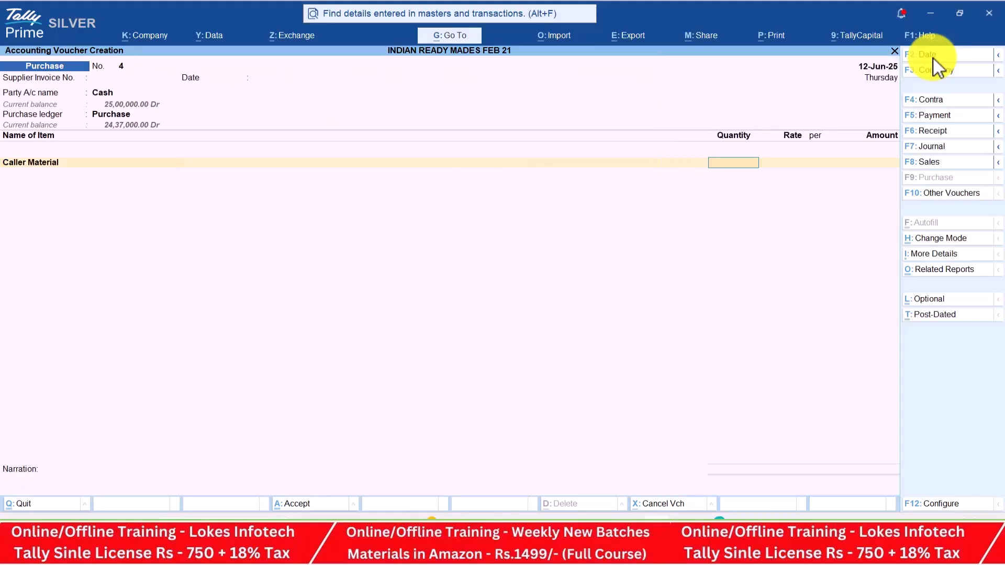
pyautogui.hotkey('alt', 'Tab')
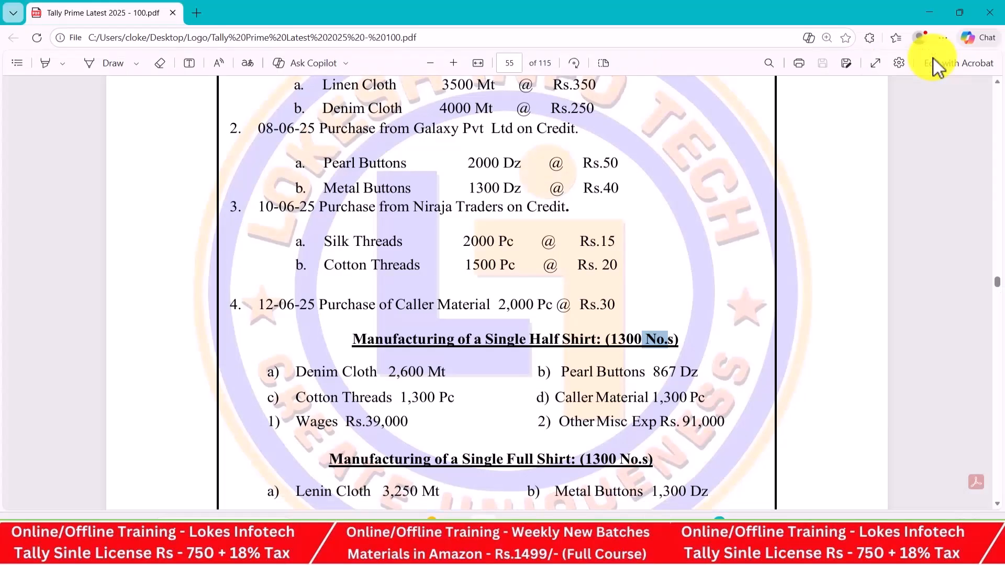
pyautogui.hotkey('alt', 'Tab')
pyautogui.write('2000')
pyautogui.press('Return')
pyautogui.hotkey('alt', 'Tab')
pyautogui.hotkey('alt', 'Tab')
pyautogui.write('30')
pyautogui.press('Return')
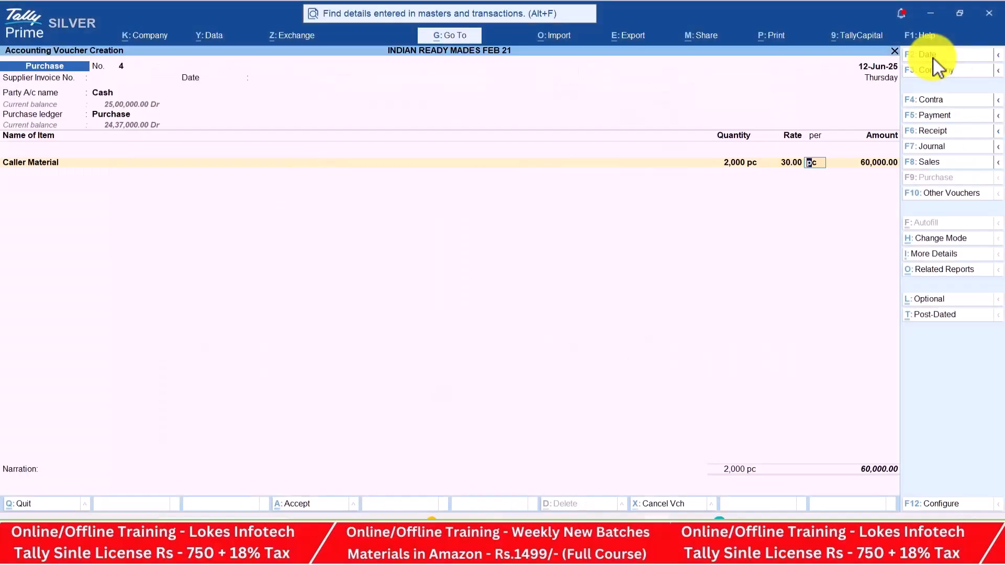
# End the item list and save cash purchase voucher No. 4 totalling 60,000
pyautogui.press('Return')
pyautogui.press('Return')
pyautogui.press('Return')
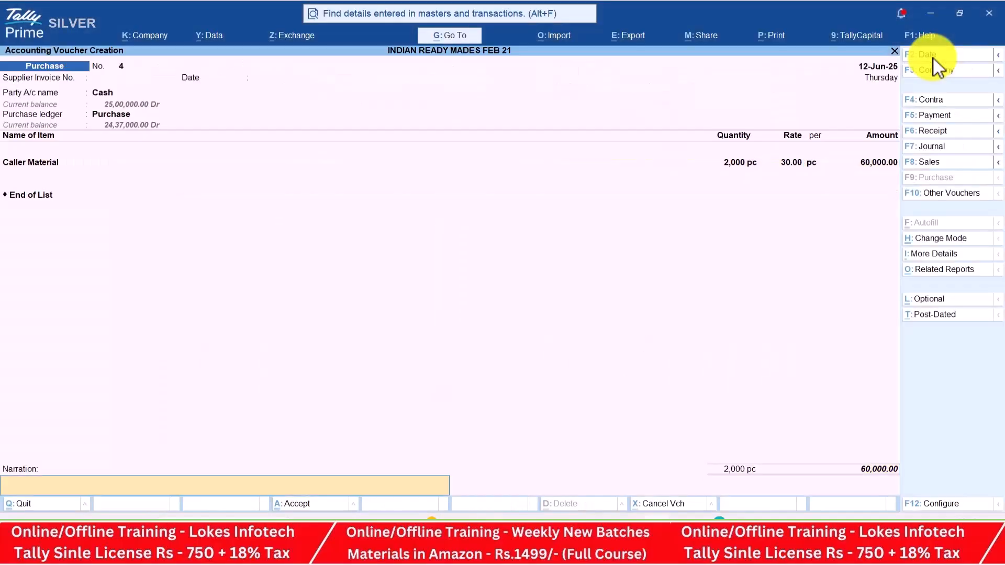
pyautogui.press('Return')
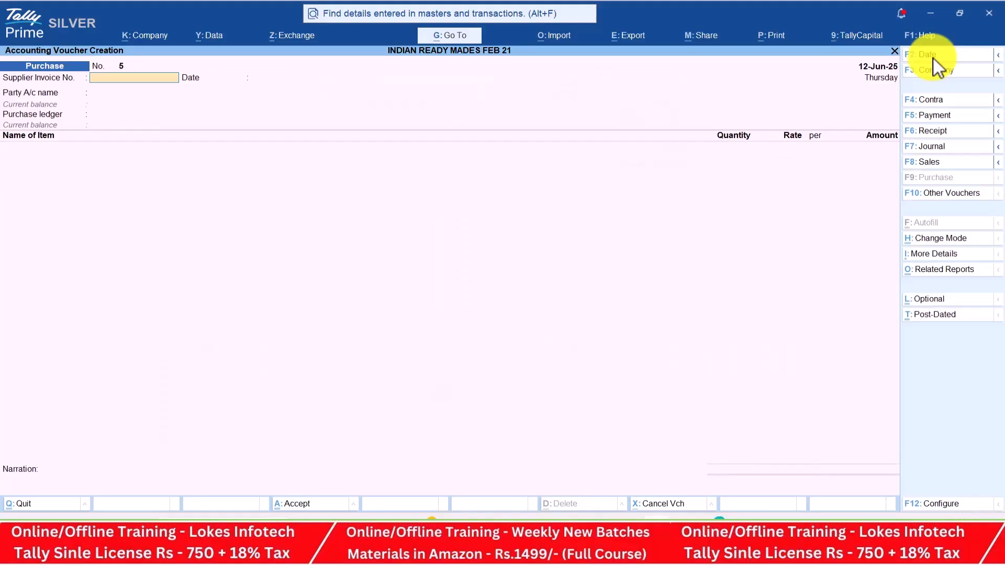
pyautogui.hotkey('alt', 'Tab')
# Review the 1300 half-shirt and full-shirt quantities and the half-shirt component list in the PDF
pyautogui.press('Down')
pyautogui.press('Down')
pyautogui.press('Down')
pyautogui.press('Down')
pyautogui.press('Down')
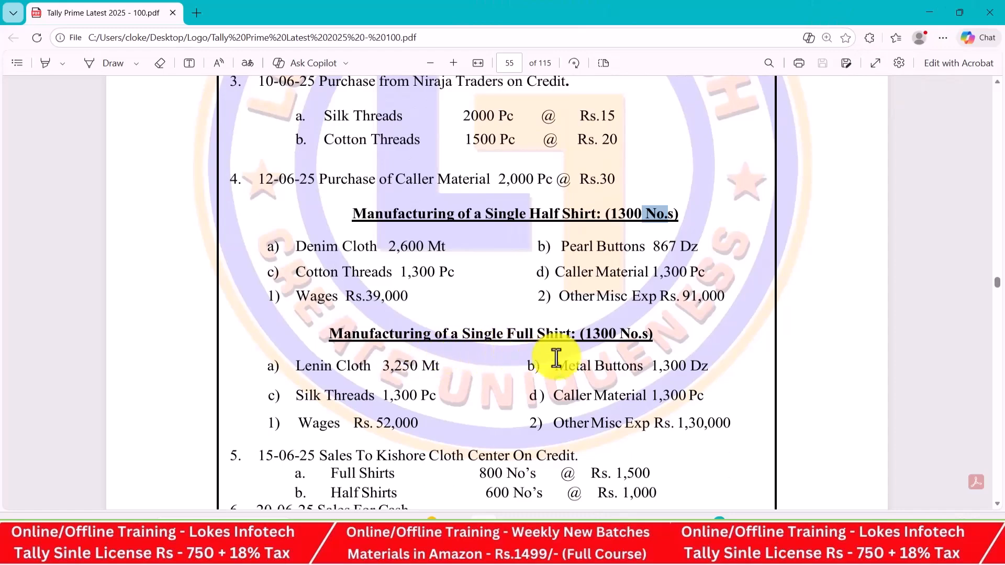
pyautogui.moveTo(610, 215); pyautogui.dragTo(675, 215)
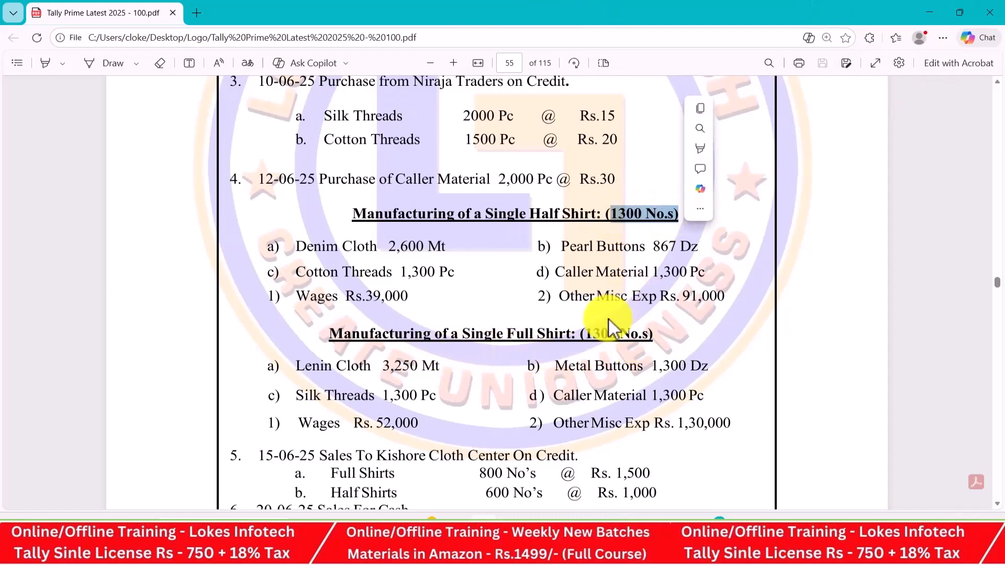
pyautogui.click(594, 334)
pyautogui.moveTo(603, 335); pyautogui.dragTo(650, 337)
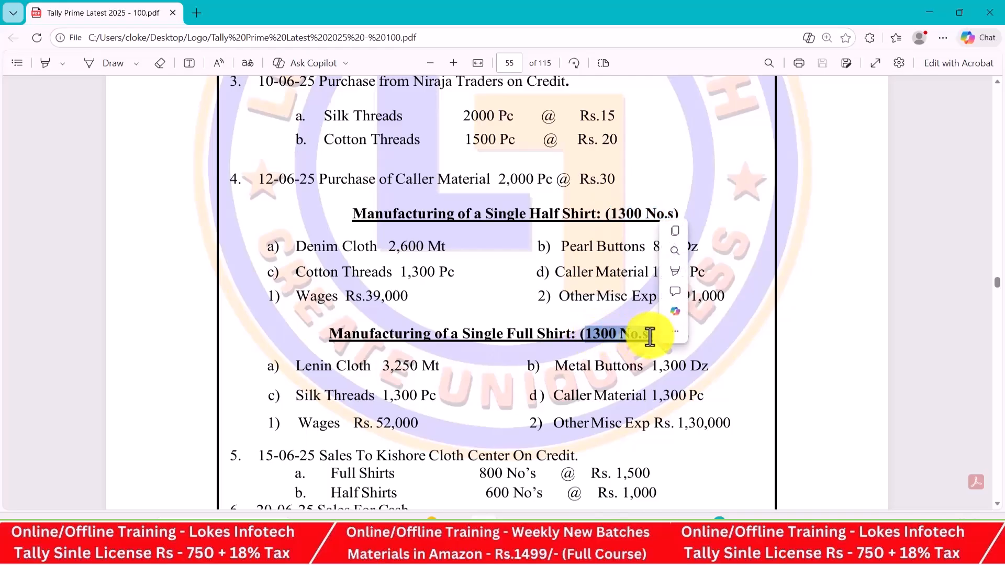
pyautogui.click(508, 136)
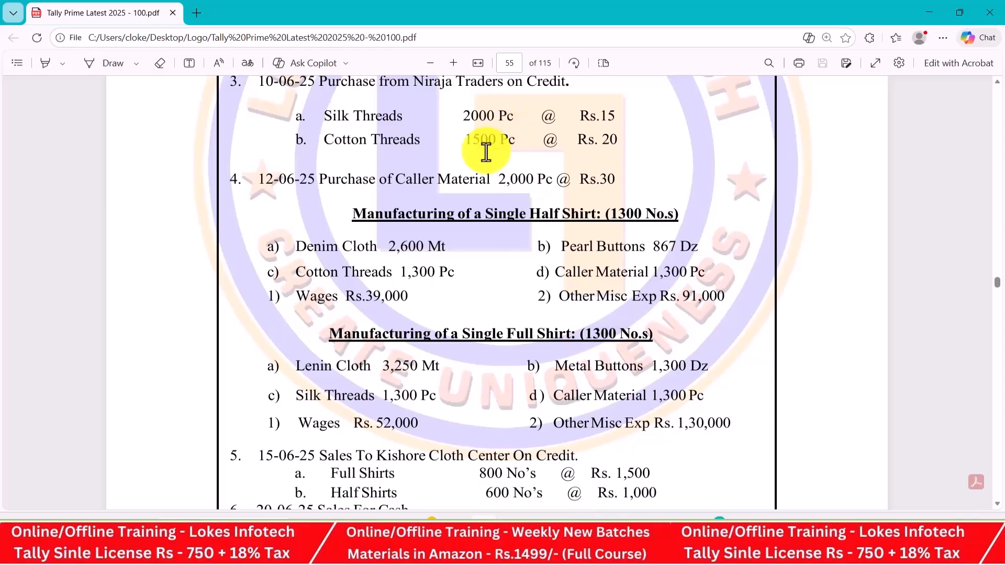
pyautogui.moveTo(296, 248); pyautogui.dragTo(684, 298)
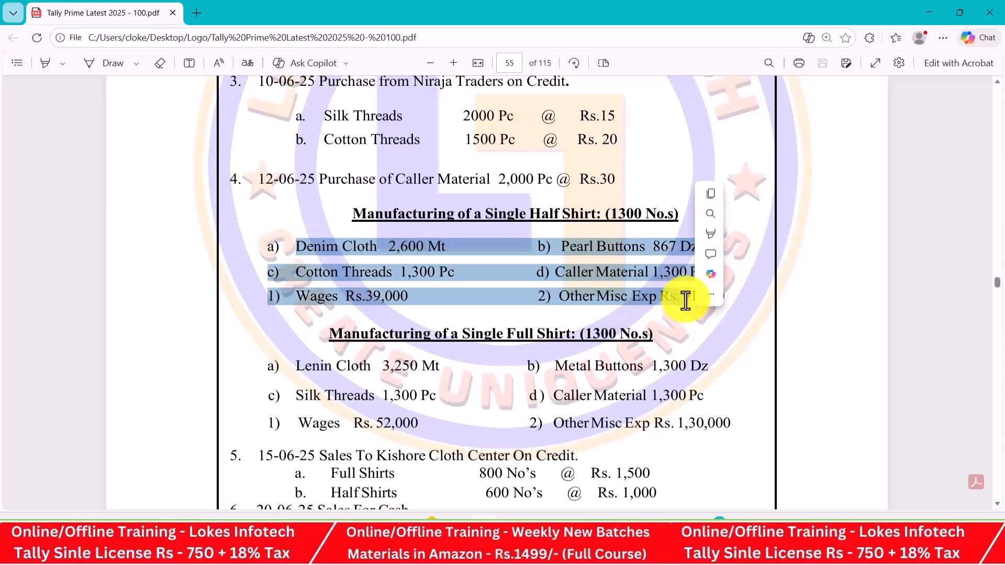
pyautogui.click(534, 297)
pyautogui.hotkey('alt', 'Tab')
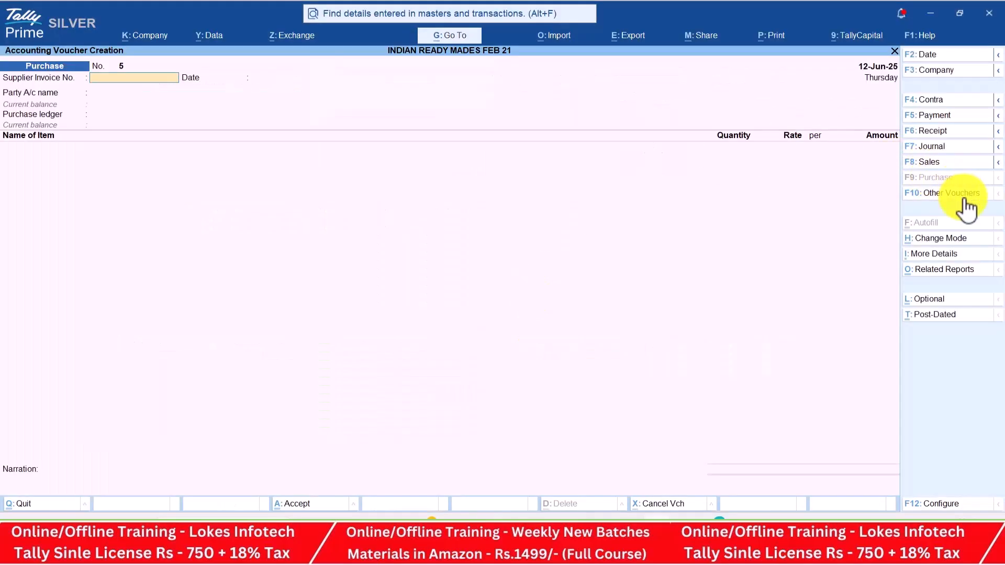
# Start a Manufacturing voucher producing 1,300 Half Shirts
pyautogui.click(965, 197)
pyautogui.press('Down')
pyautogui.press('Down')
pyautogui.press('Down')
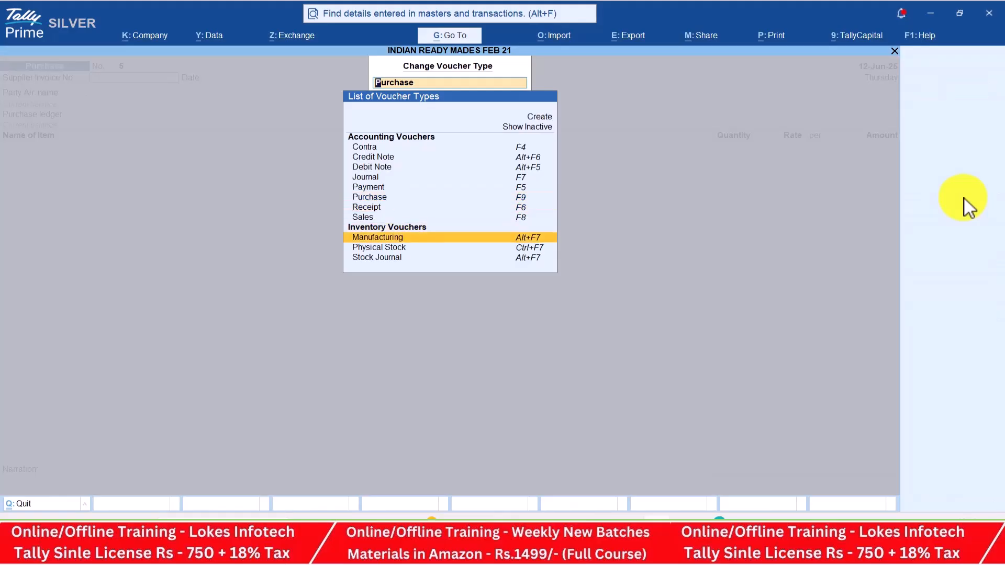
pyautogui.press('Return')
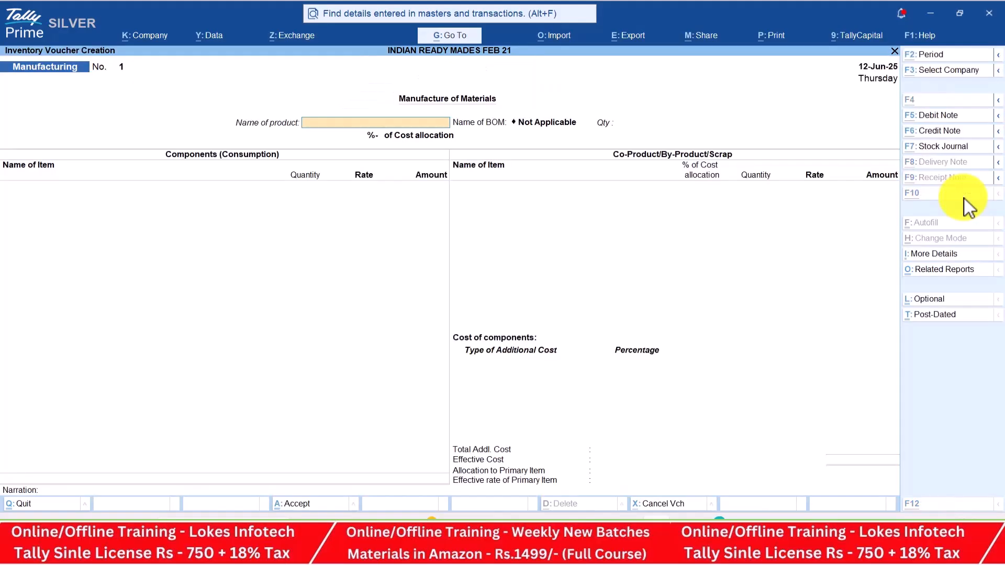
pyautogui.hotkey('alt', 'Tab')
pyautogui.hotkey('alt', 'Tab')
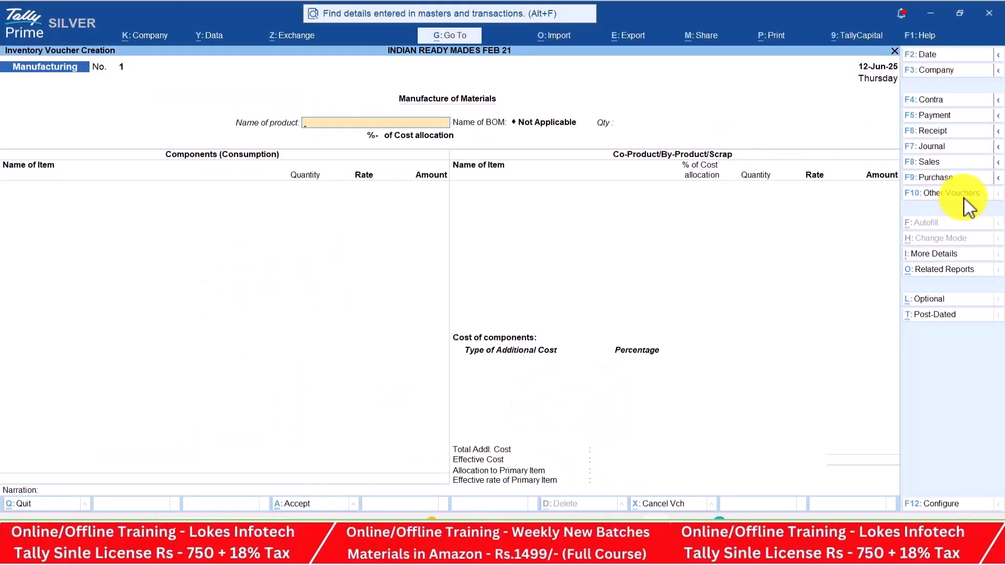
pyautogui.write('H')
pyautogui.press('Return')
pyautogui.write('1300')
pyautogui.press('Return')
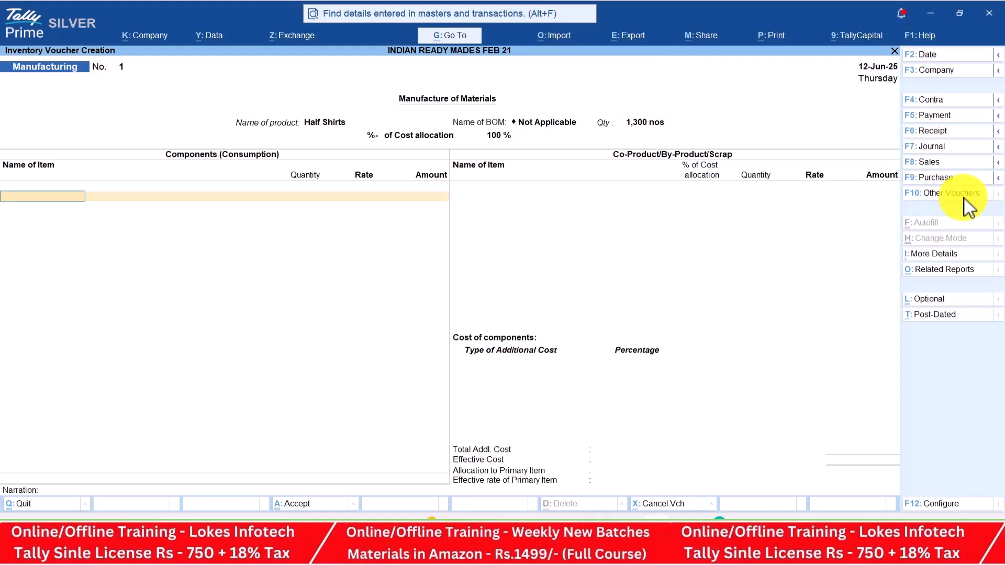
# Add components Denim Cloth 2,600 and Pearl Buttons 867
pyautogui.hotkey('alt', 'Tab')
pyautogui.hotkey('alt', 'Tab')
pyautogui.write('D')
pyautogui.press('Return')
pyautogui.hotkey('alt', 'Tab')
pyautogui.hotkey('alt', 'Tab')
pyautogui.write('2600')
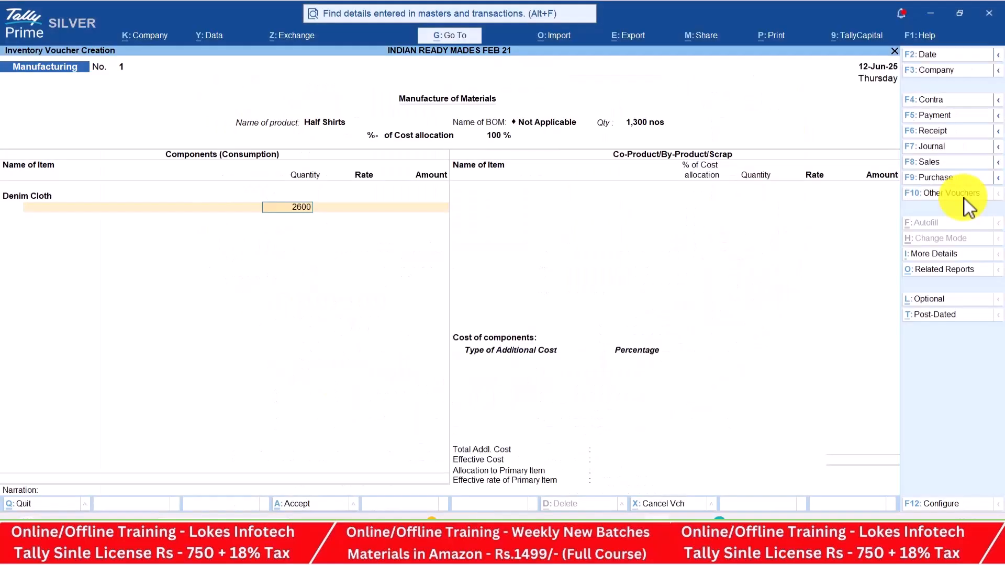
pyautogui.press('Return')
pyautogui.press('Return')
pyautogui.press('Return')
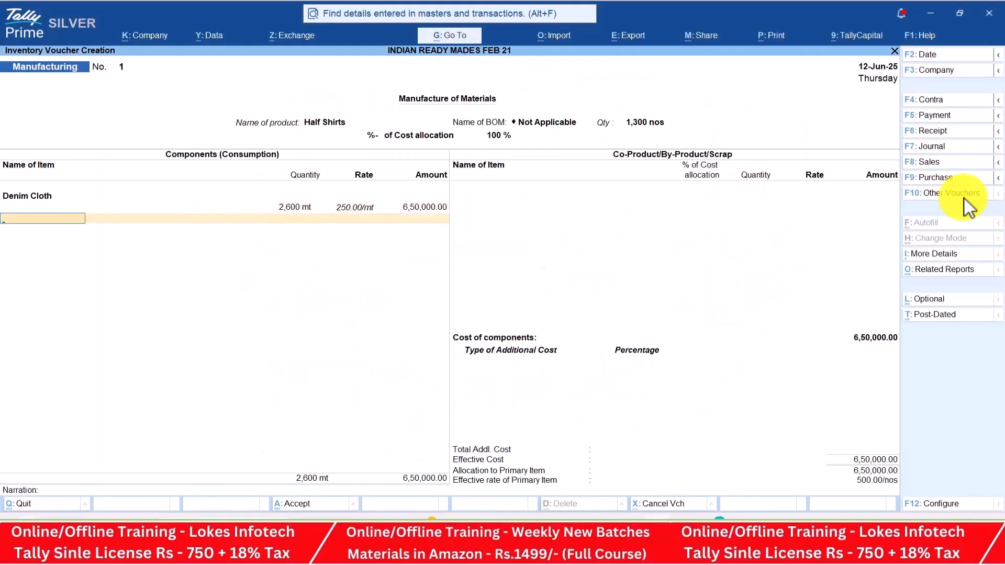
pyautogui.hotkey('alt', 'Tab')
pyautogui.hotkey('alt', 'Tab')
pyautogui.write('P')
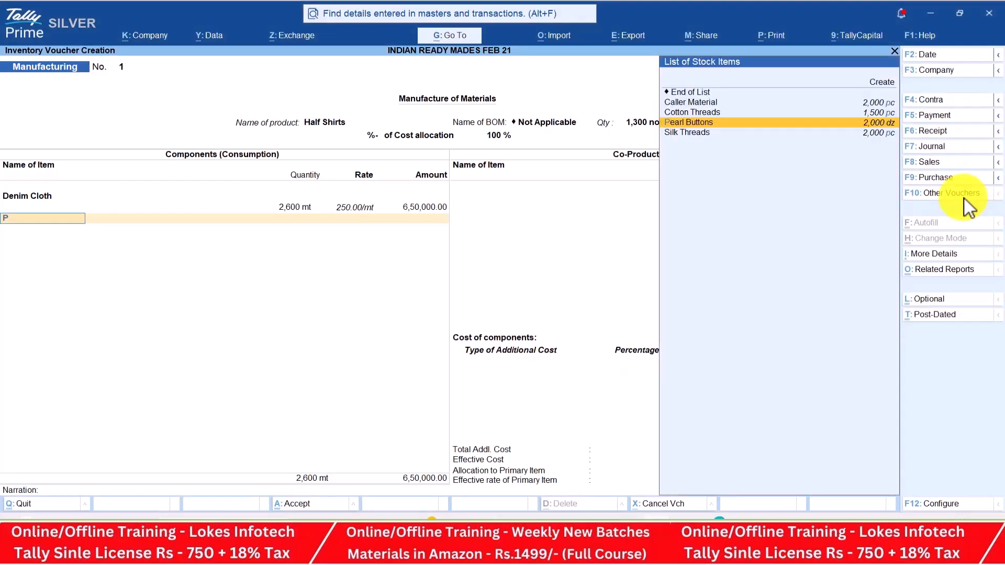
pyautogui.press('Return')
pyautogui.hotkey('alt', 'Tab')
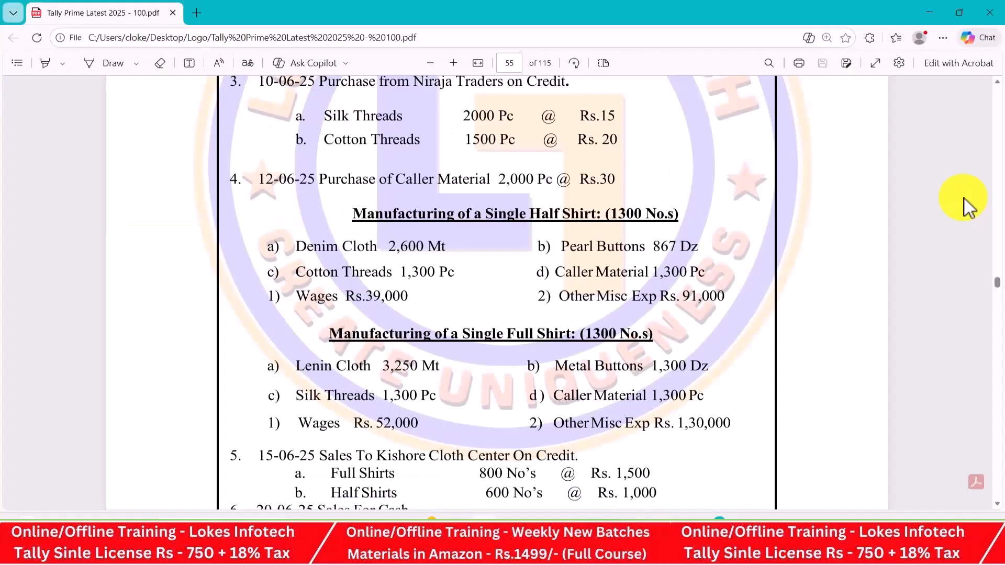
pyautogui.hotkey('alt', 'Tab')
pyautogui.write('867')
pyautogui.press('Return')
# Add components Cotton Threads 1,300 and Caller Material 1,300, bringing the cost to 7,58,350
pyautogui.press('Return')
pyautogui.press('Return')
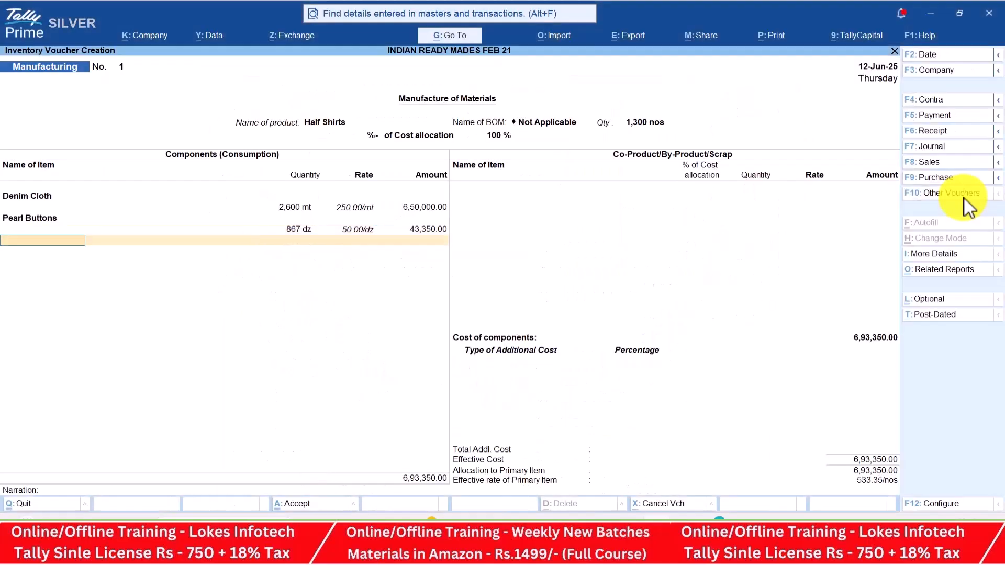
pyautogui.hotkey('alt', 'Tab')
pyautogui.hotkey('alt', 'Tab')
pyautogui.write('Co')
pyautogui.press('Return')
pyautogui.hotkey('alt', 'Tab')
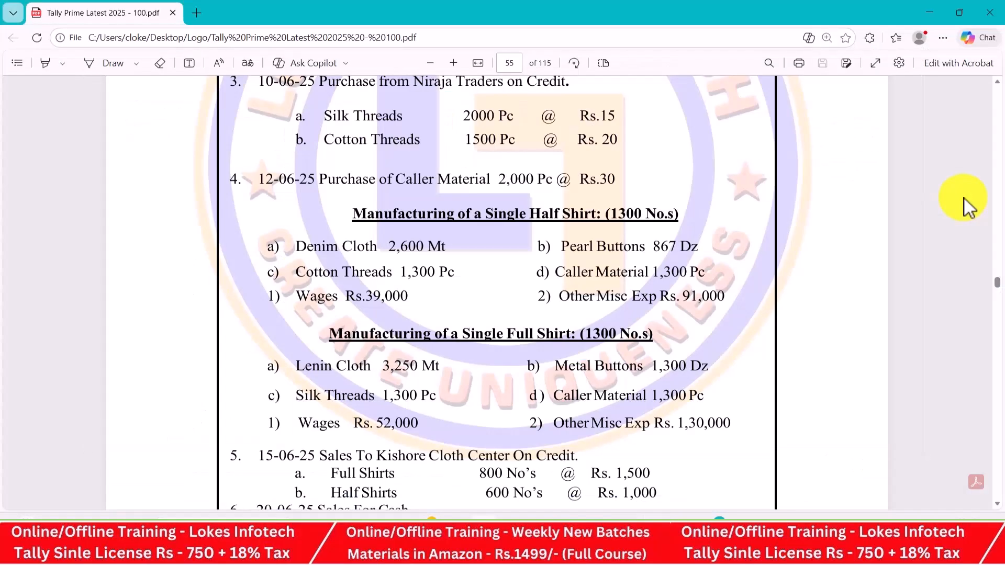
pyautogui.hotkey('alt', 'Tab')
pyautogui.write('1300')
pyautogui.press('Return')
pyautogui.press('Return')
pyautogui.press('Return')
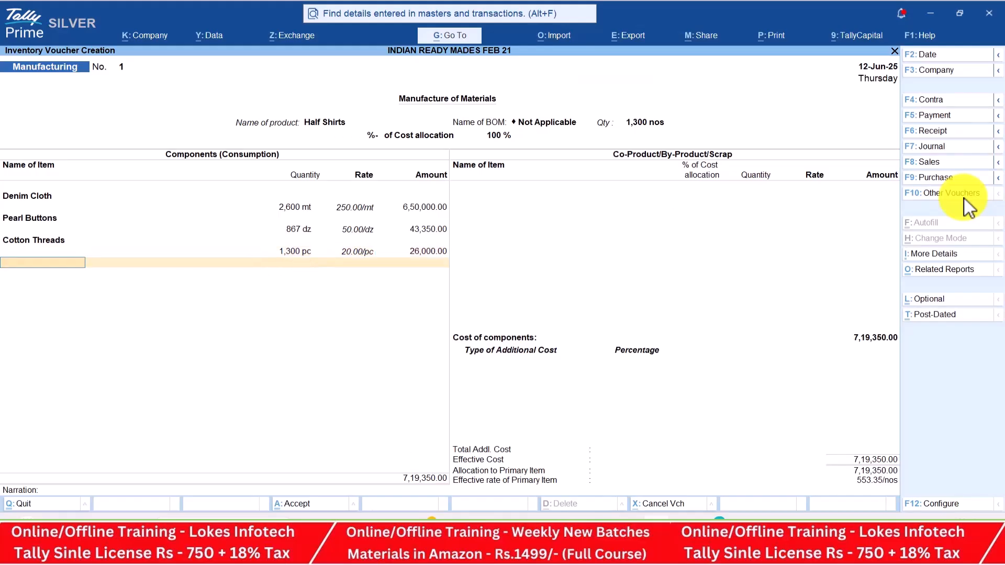
pyautogui.hotkey('alt', 'Tab')
pyautogui.hotkey('alt', 'Tab')
pyautogui.write('Ca')
pyautogui.press('Return')
pyautogui.write('1,300')
pyautogui.press('Return')
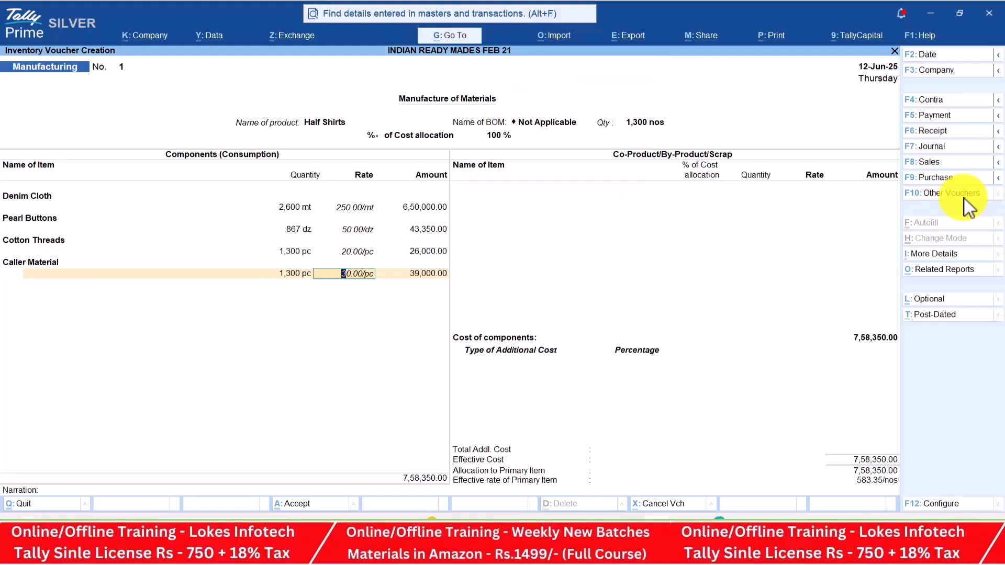
pyautogui.press('Return')
pyautogui.press('Return')
pyautogui.press('Return')
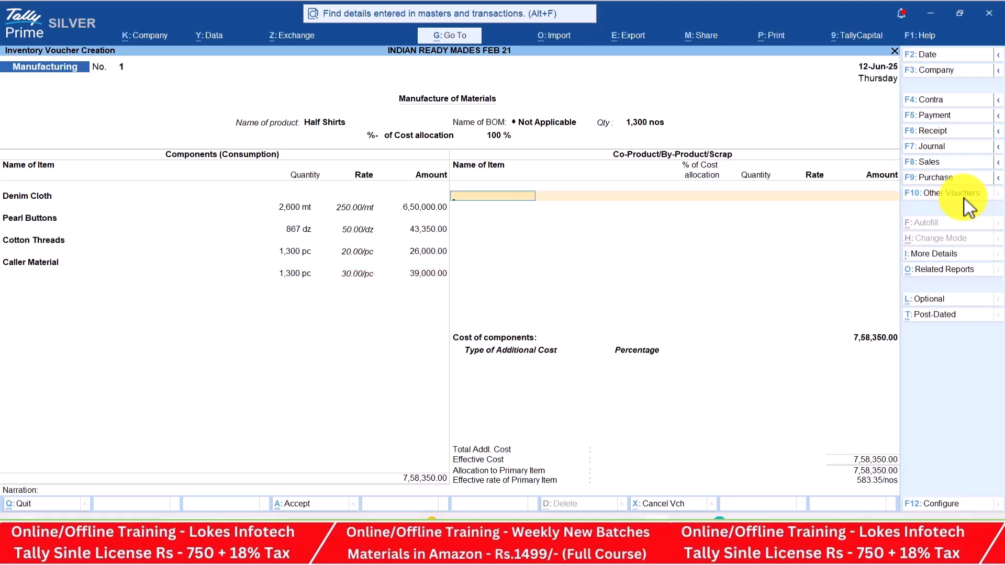
# Skip co-products and add Wages of 39,000 as an additional cost
pyautogui.press('Return')
pyautogui.write('W')
pyautogui.press('Return')
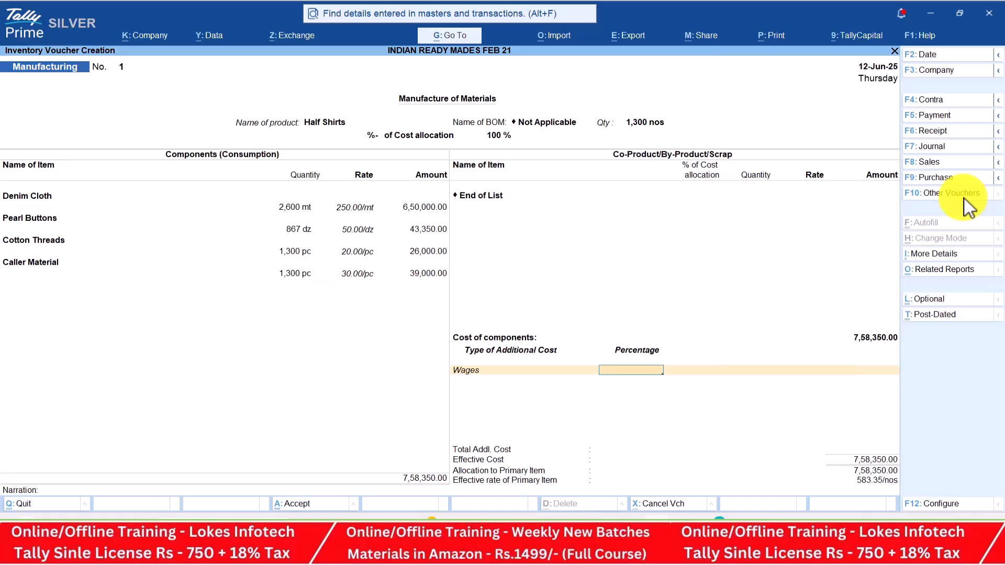
pyautogui.hotkey('alt', 'Tab')
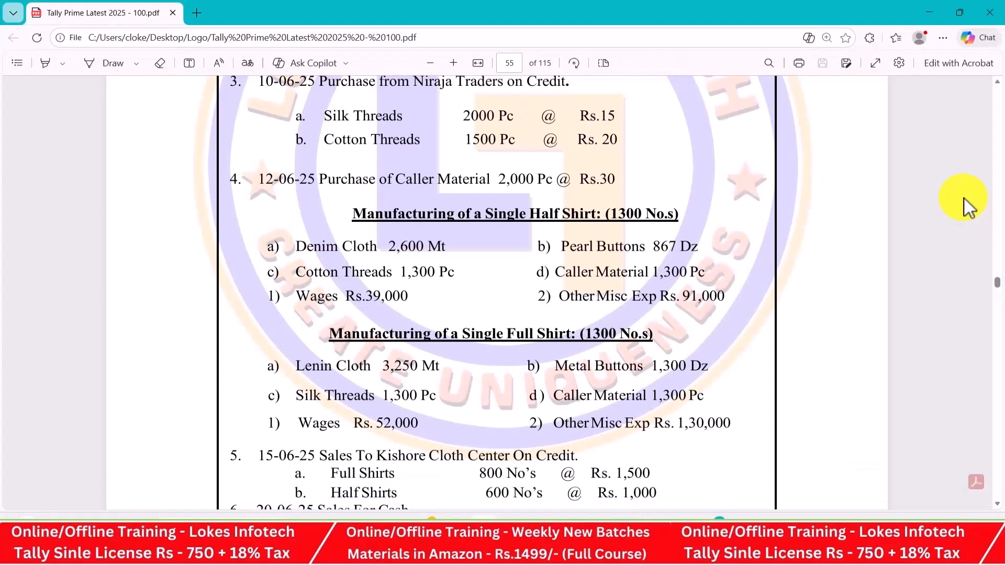
pyautogui.hotkey('alt', 'Tab')
pyautogui.write('39000')
pyautogui.press('Return')
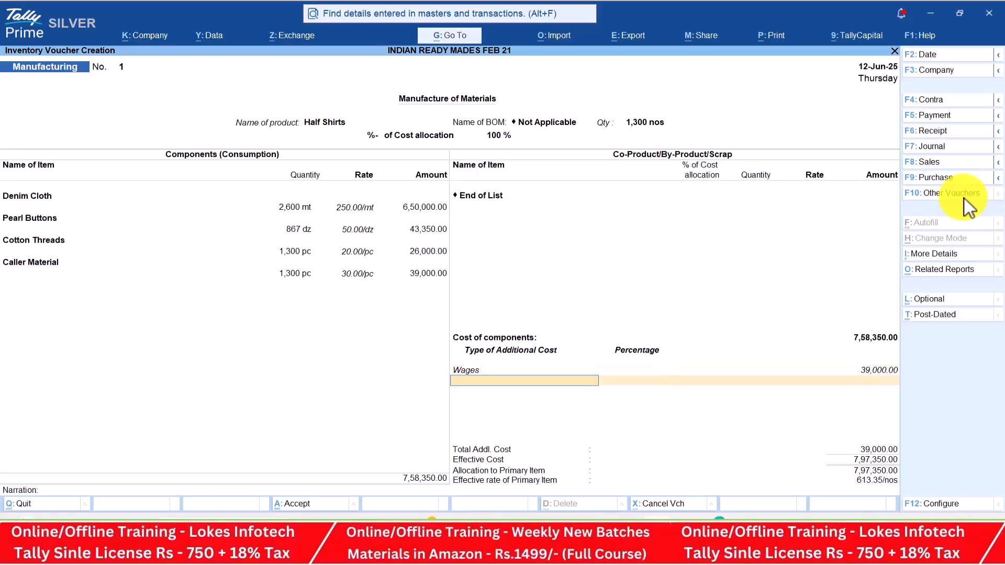
# Add Other Misc Exp of 91,000 and save the voucher at 8,88,350 effective cost
pyautogui.write('o')
pyautogui.press('Return')
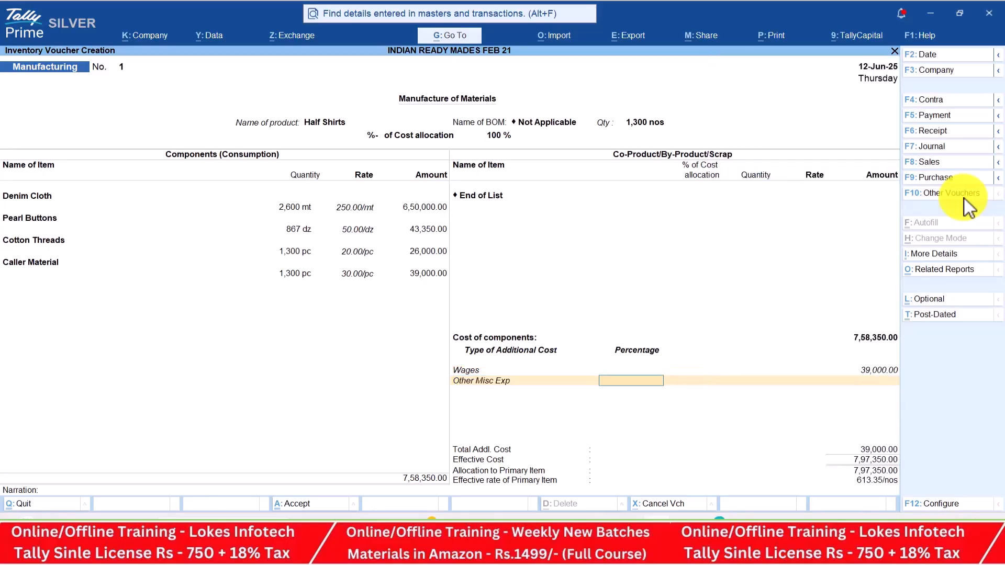
pyautogui.hotkey('alt', 'Tab')
pyautogui.hotkey('alt', 'Tab')
pyautogui.write('91000')
pyautogui.press('Return')
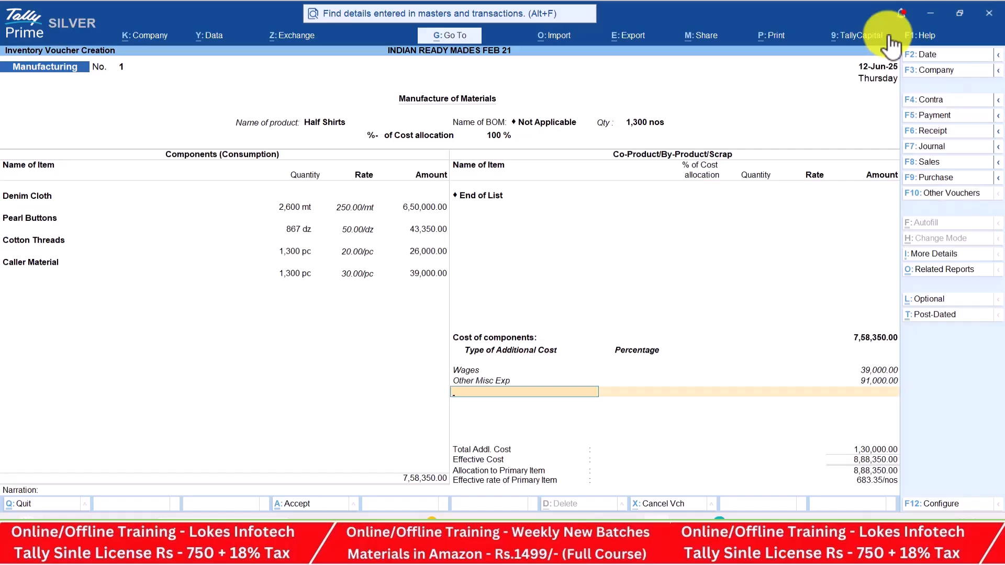
pyautogui.press('Return')
pyautogui.press('Return')
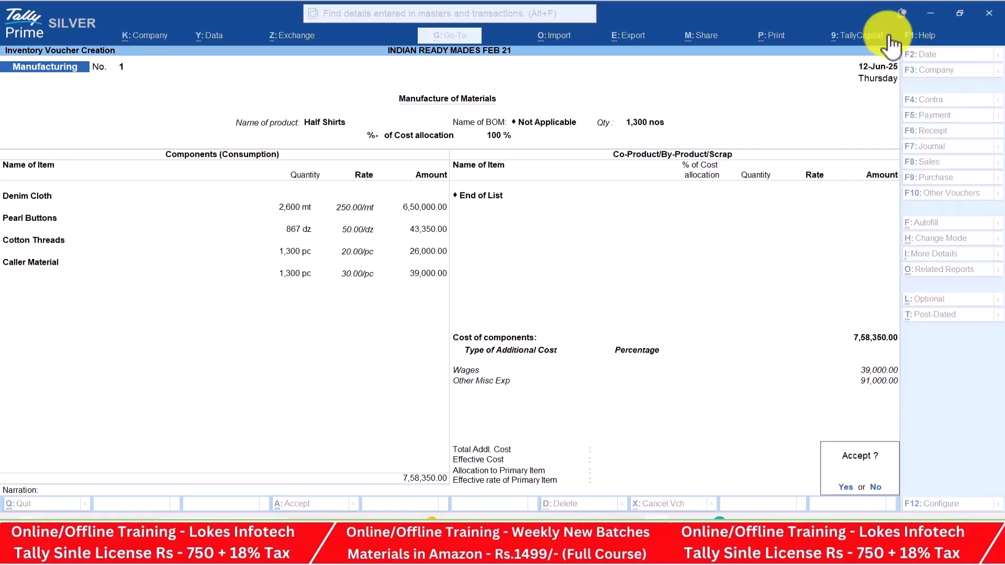
pyautogui.press('Return')
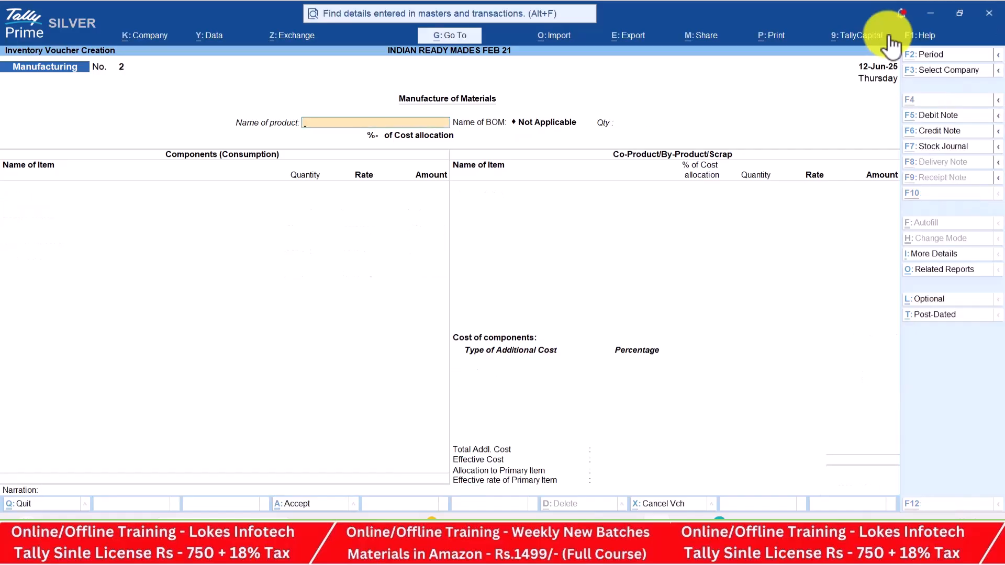
# Set Full Shirt as the manufactured product with a quantity of 1,300
pyautogui.hotkey('alt', 'Tab')
pyautogui.press('Down')
pyautogui.press('Down')
pyautogui.press('Down')
pyautogui.press('Down')
pyautogui.press('Down')
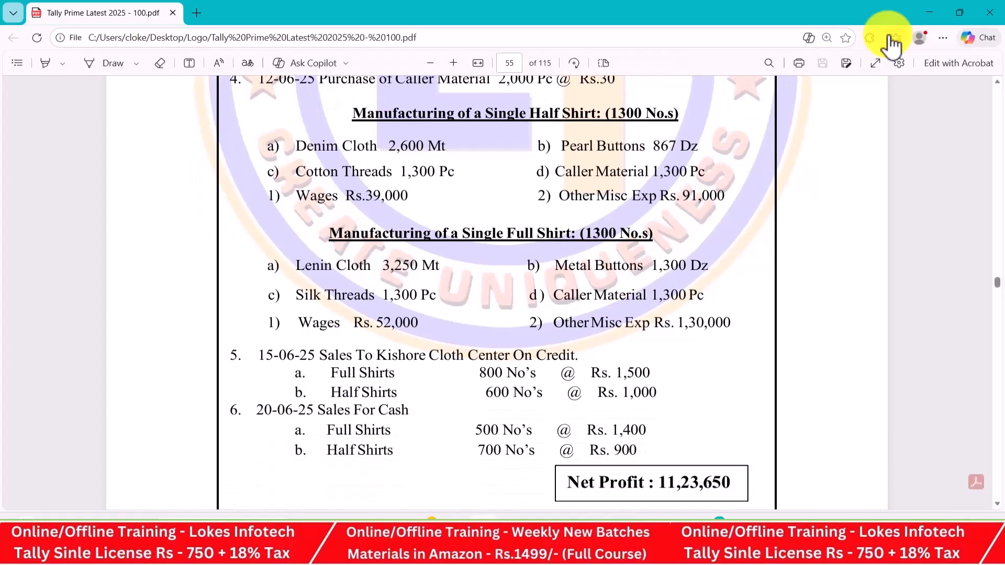
pyautogui.hotkey('alt', 'Tab')
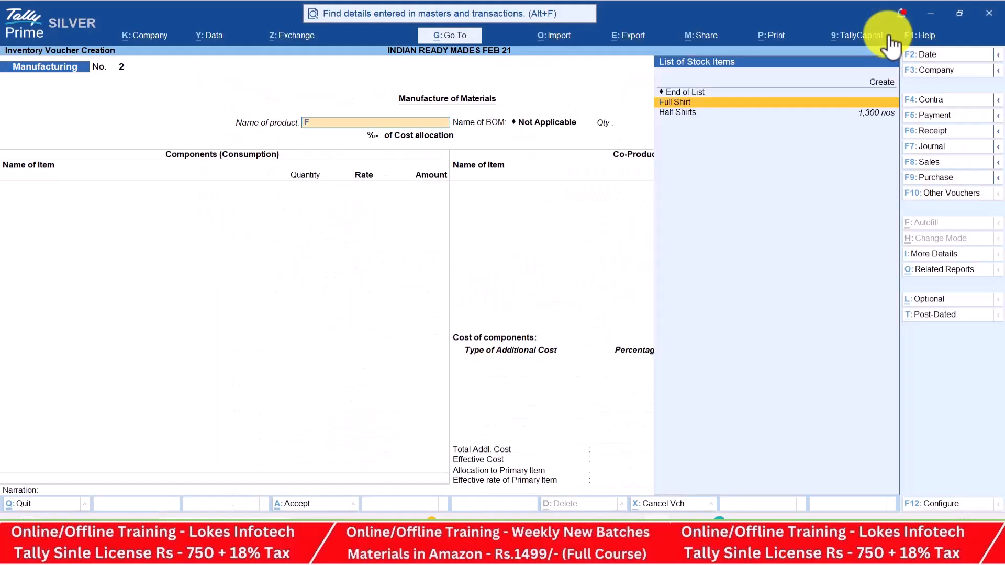
pyautogui.press('Return')
pyautogui.write('1300')
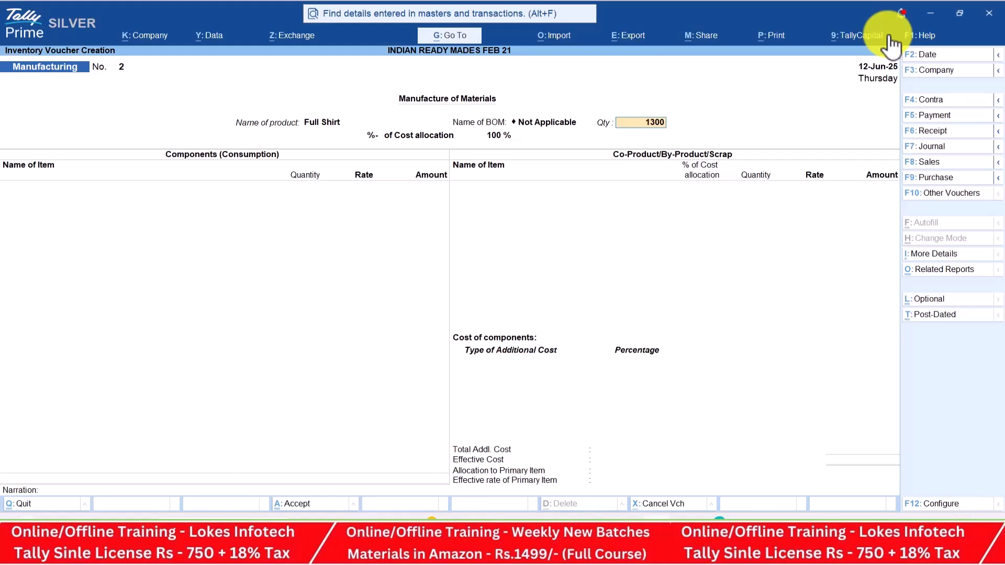
pyautogui.press('Return')
# Add Linen Cloth 3,250 and Metal Buttons 1,300 as the first components
pyautogui.hotkey('alt', 'Tab')
pyautogui.hotkey('alt', 'Tab')
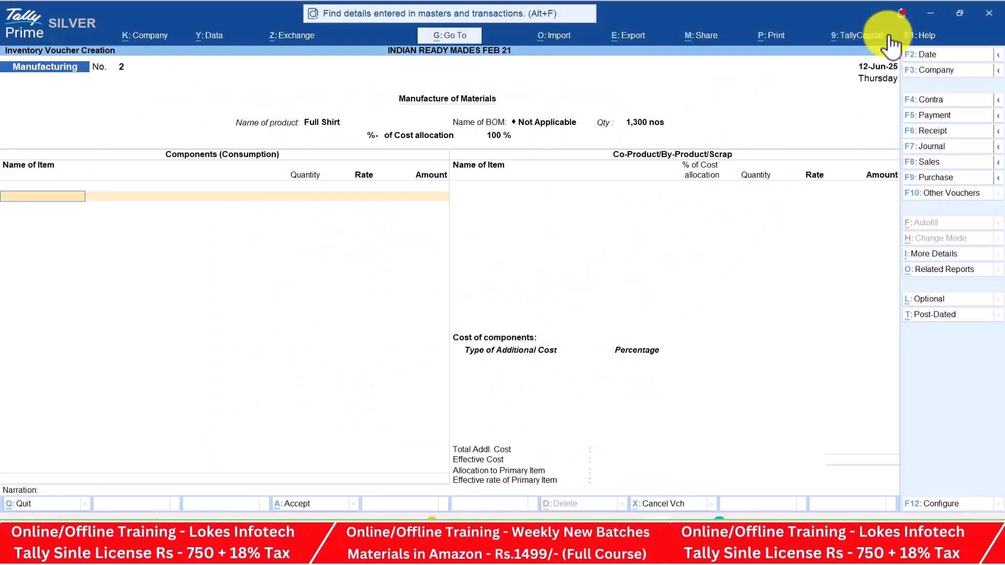
pyautogui.press('Return')
pyautogui.hotkey('alt', 'Tab')
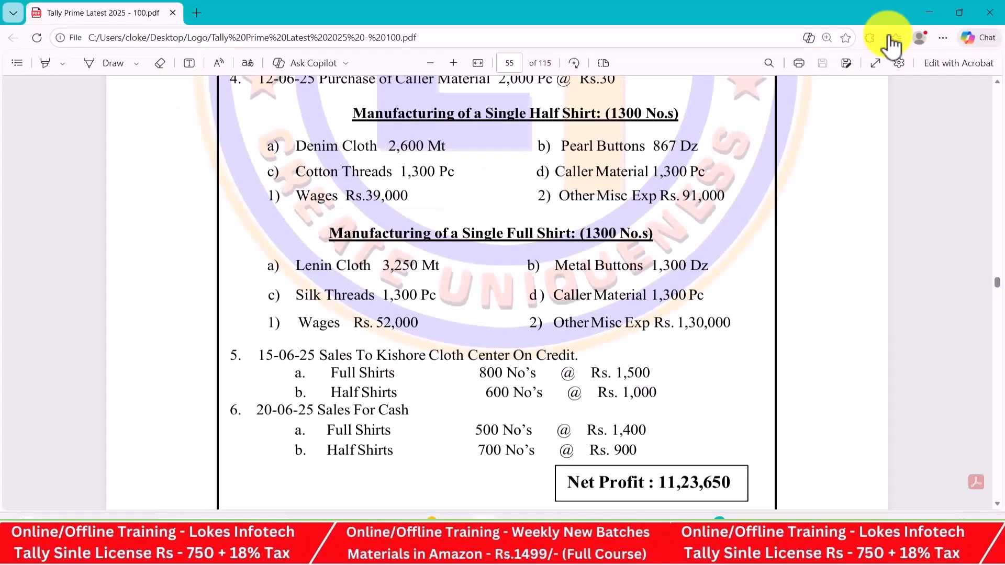
pyautogui.hotkey('alt', 'Tab')
pyautogui.write('3250')
pyautogui.press('Return')
pyautogui.press('Return')
pyautogui.press('Return')
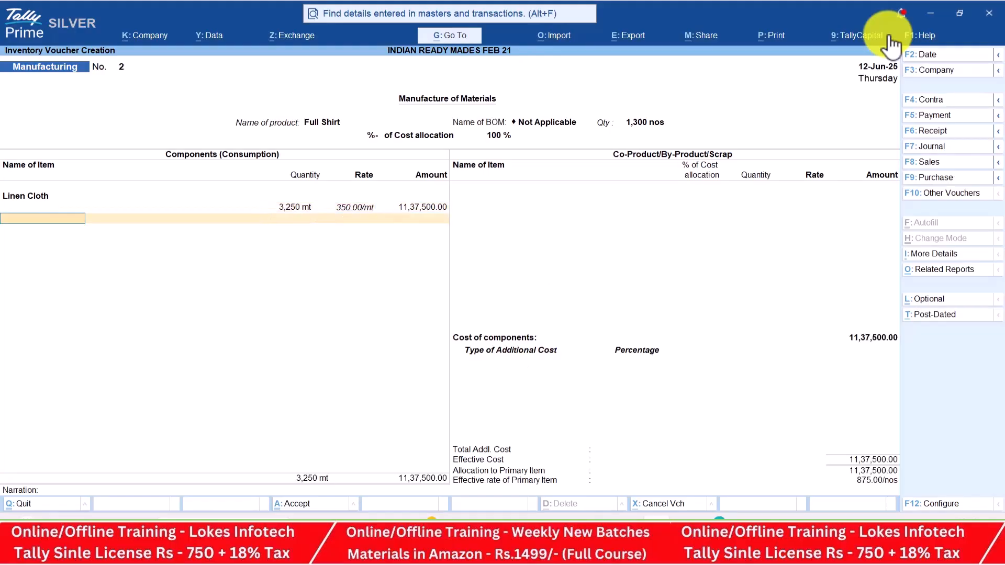
pyautogui.hotkey('alt', 'Tab')
pyautogui.hotkey('alt', 'Tab')
pyautogui.write('me')
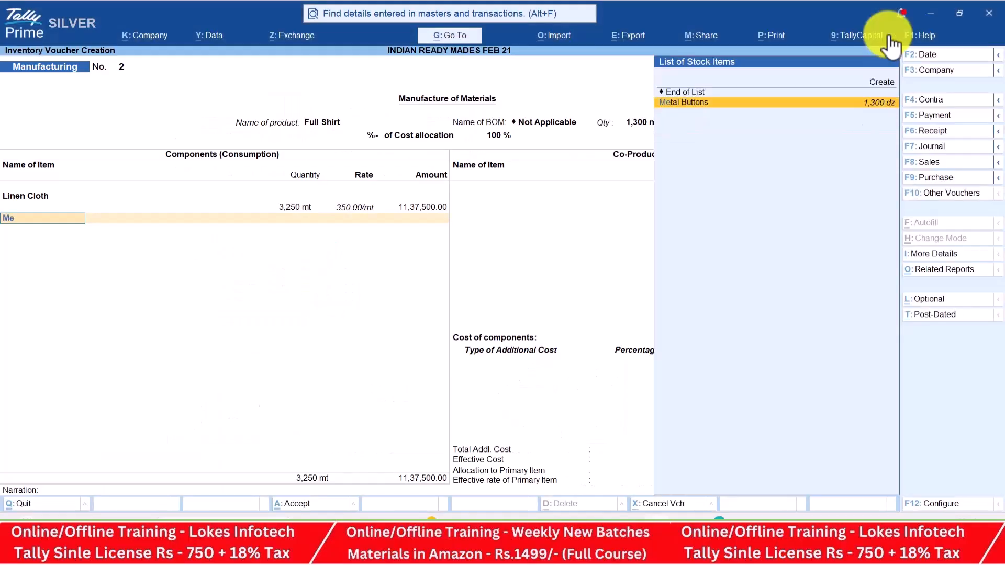
pyautogui.press('Return')
pyautogui.hotkey('alt', 'Tab')
pyautogui.hotkey('alt', 'Tab')
pyautogui.write('1300')
pyautogui.press('Return')
pyautogui.press('Return')
pyautogui.press('Return')
# Add Silk Threads 1,300 pc and Caller Material 1,300 pc as further components
pyautogui.hotkey('alt', 'Tab')
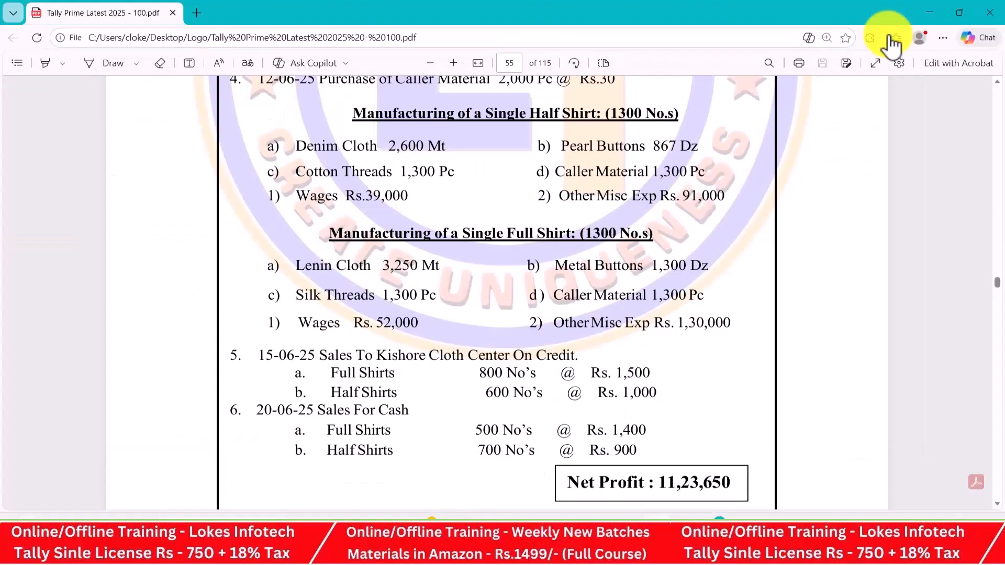
pyautogui.hotkey('alt', 'Tab')
pyautogui.write('si')
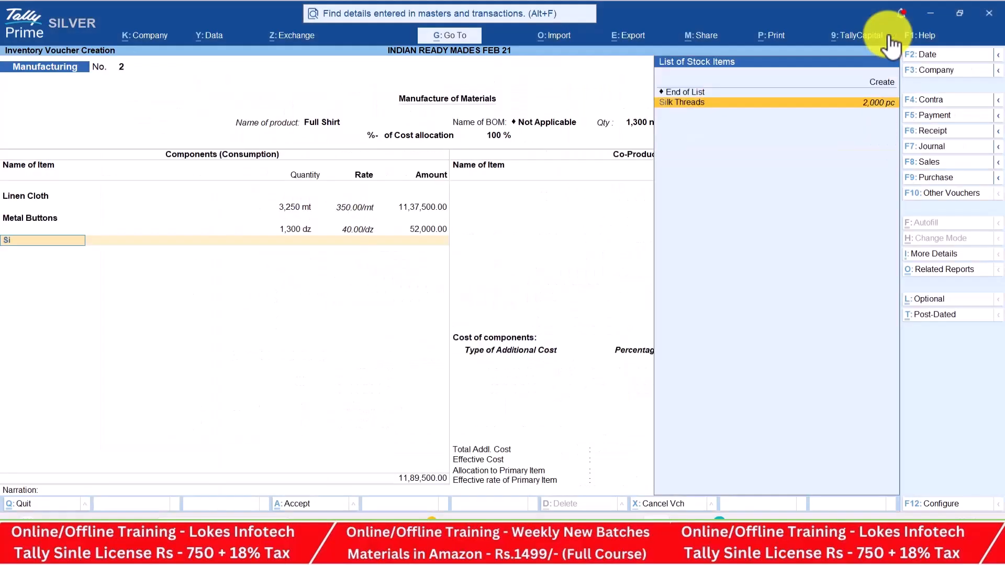
pyautogui.press('Return')
pyautogui.hotkey('alt', 'Tab')
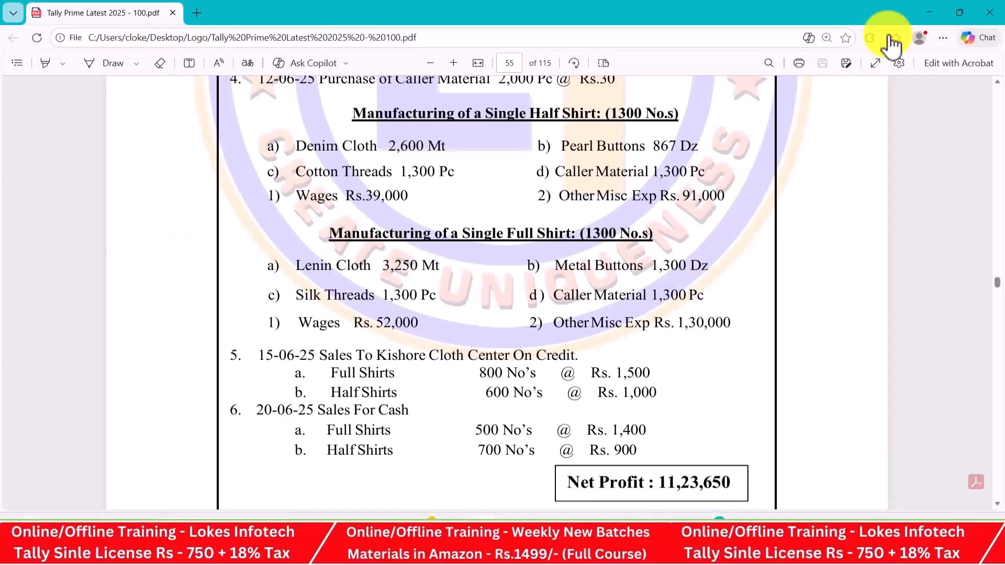
pyautogui.hotkey('alt', 'Tab')
pyautogui.write('1300')
pyautogui.press('Return')
pyautogui.press('Return')
pyautogui.press('Return')
pyautogui.press('Return')
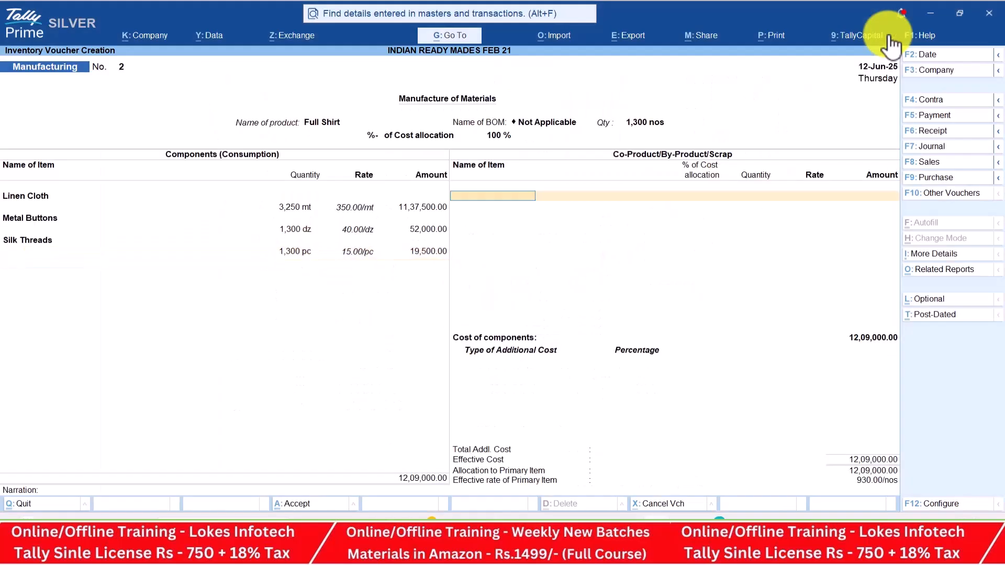
pyautogui.press('BackSpace')
pyautogui.hotkey('alt', 'Tab')
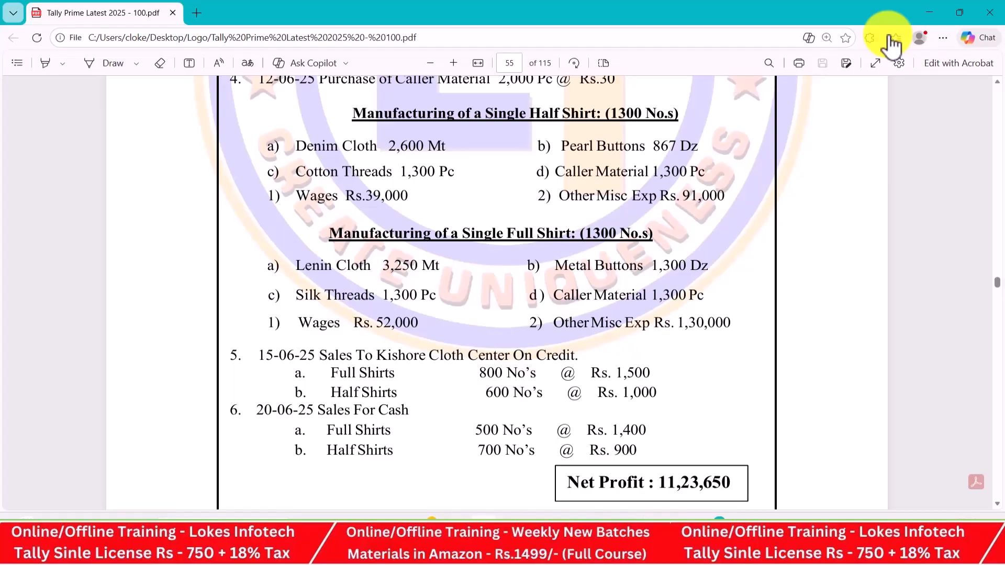
pyautogui.hotkey('alt', 'Tab')
pyautogui.press('Return')
pyautogui.write('Ca')
pyautogui.press('Return')
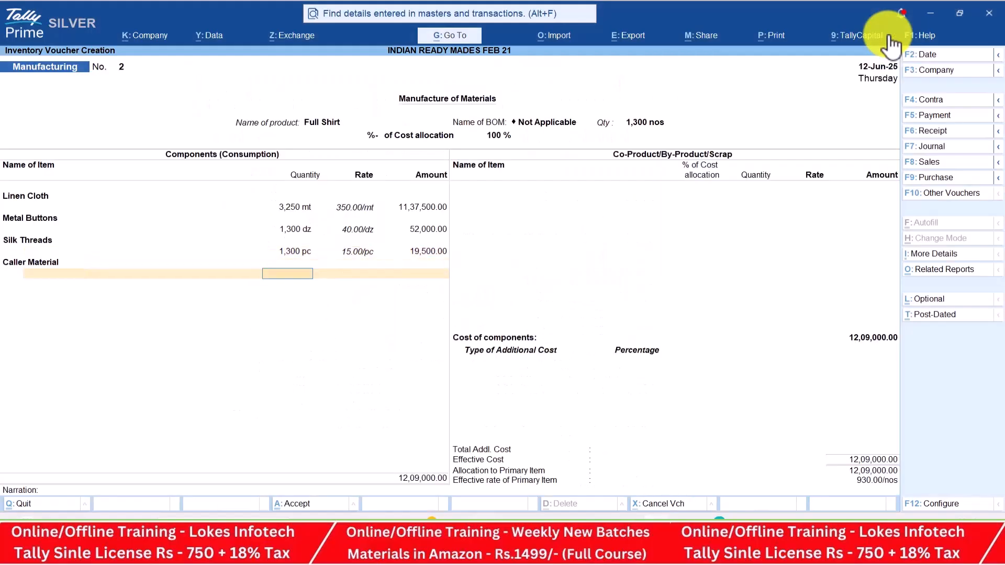
pyautogui.write('1300')
pyautogui.press('Return')
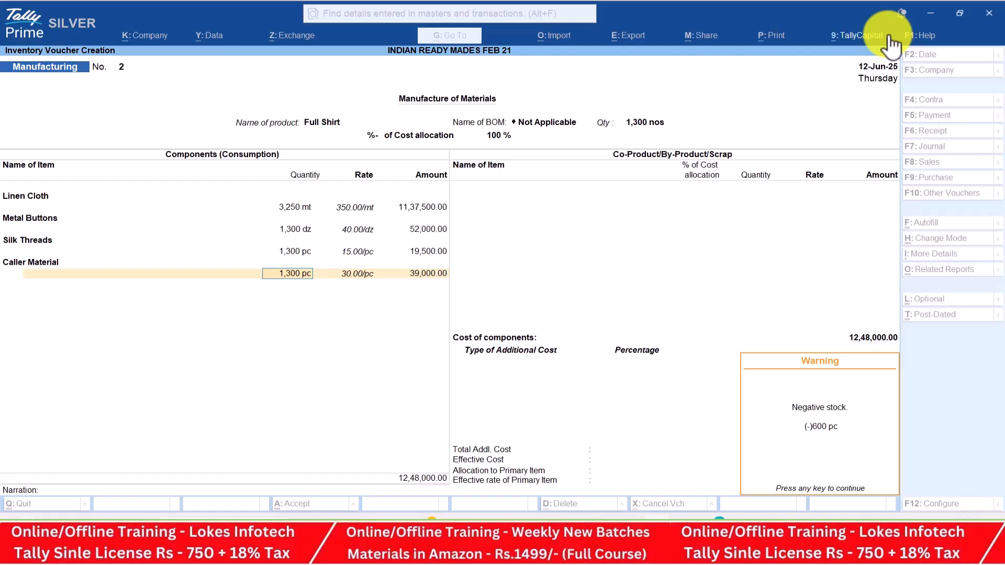
# Dismiss the negative-stock warning and enter Wages of 52,000 as an additional cost
pyautogui.press('Return')
pyautogui.press('Return')
pyautogui.press('Return')
pyautogui.press('Return')
pyautogui.press('Return')
pyautogui.press('Return')
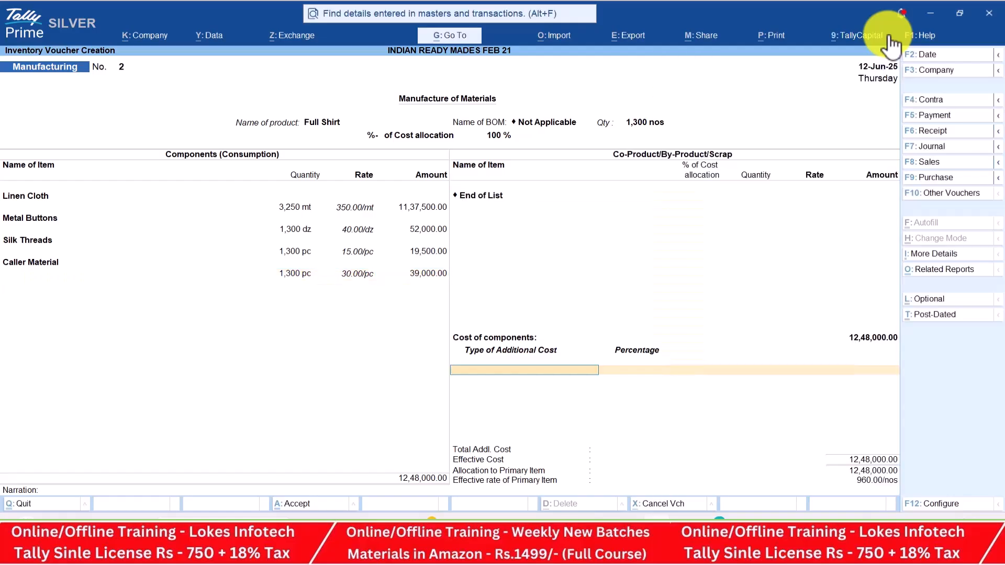
pyautogui.press('Return')
pyautogui.press('Return')
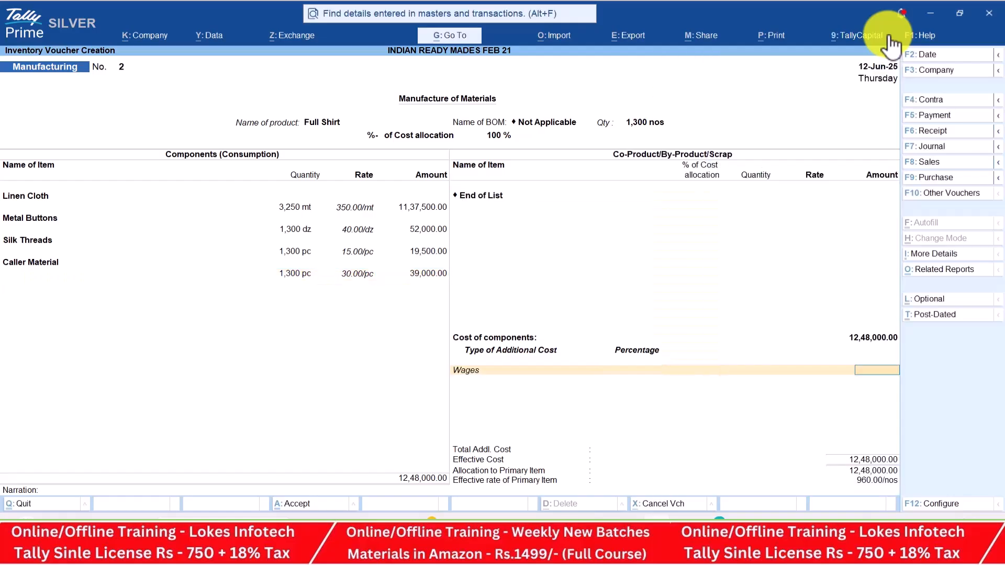
pyautogui.hotkey('alt', 'Tab')
pyautogui.hotkey('alt', 'Tab')
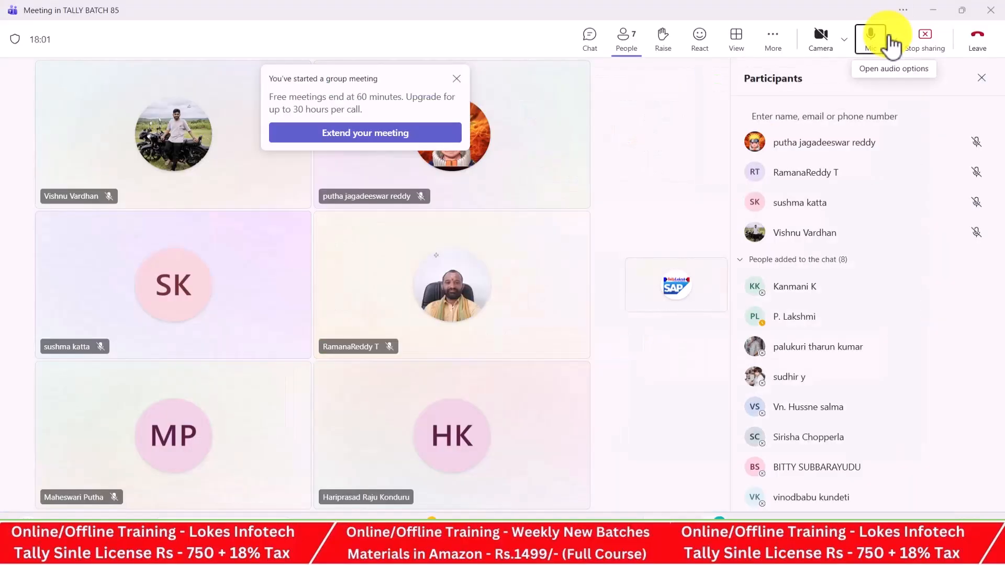
pyautogui.hotkey('alt', 'Tab')
pyautogui.hotkey('alt', 'Tab')
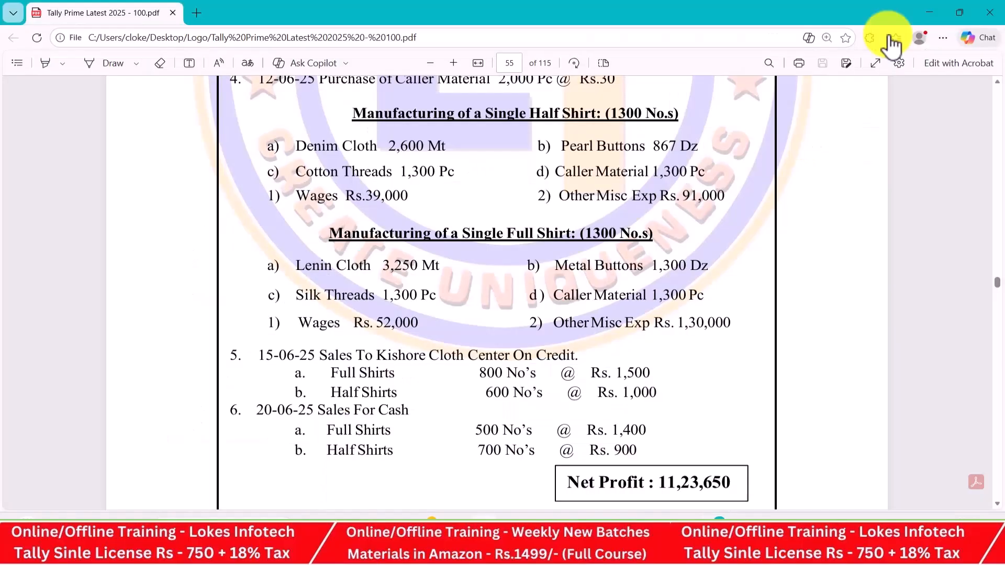
pyautogui.hotkey('alt', 'Tab')
pyautogui.hotkey('alt', 'Tab')
pyautogui.write('52000')
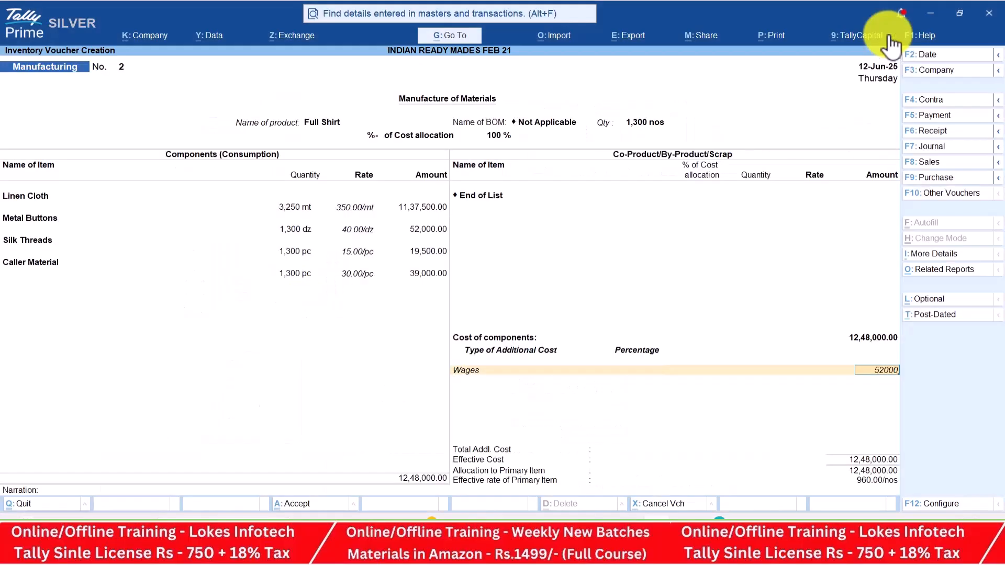
pyautogui.press('Return')
# Add Other Misc Exp of 1,30,000 and accept the manufacturing voucher
pyautogui.press('Down')
pyautogui.press('Return')
pyautogui.press('Return')
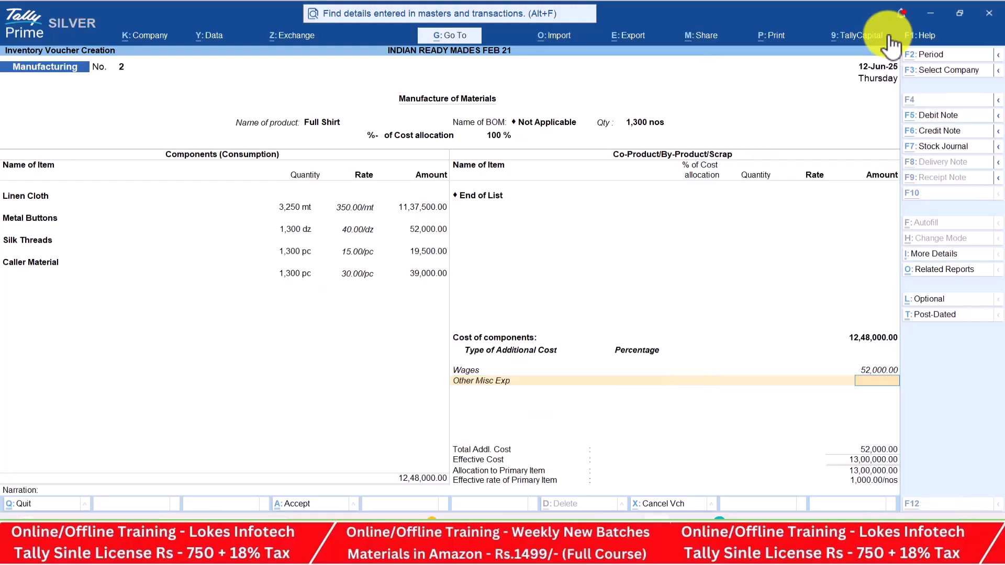
pyautogui.hotkey('alt', 'Tab')
pyautogui.hotkey('alt', 'Tab')
pyautogui.write('130000')
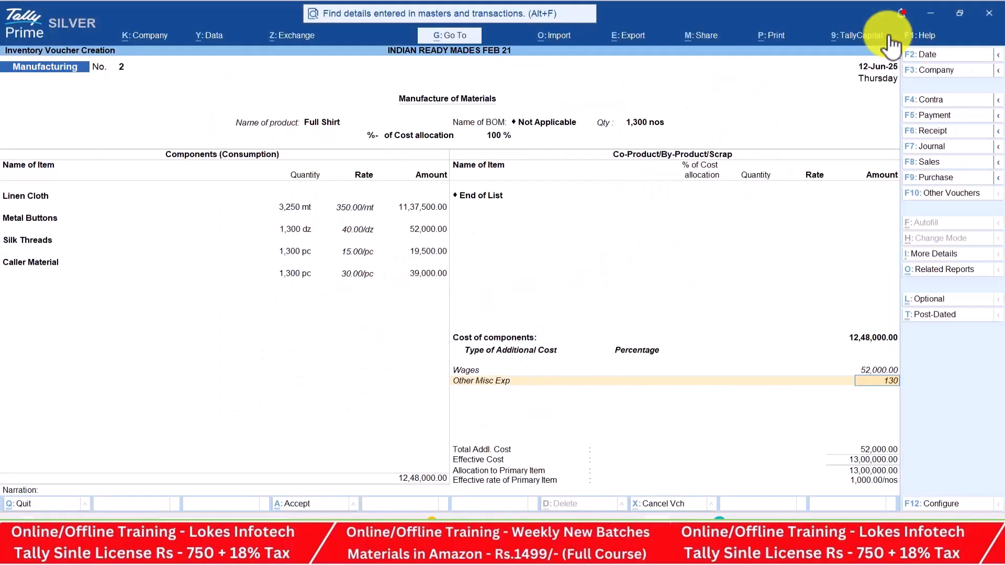
pyautogui.press('Return')
pyautogui.press('Return')
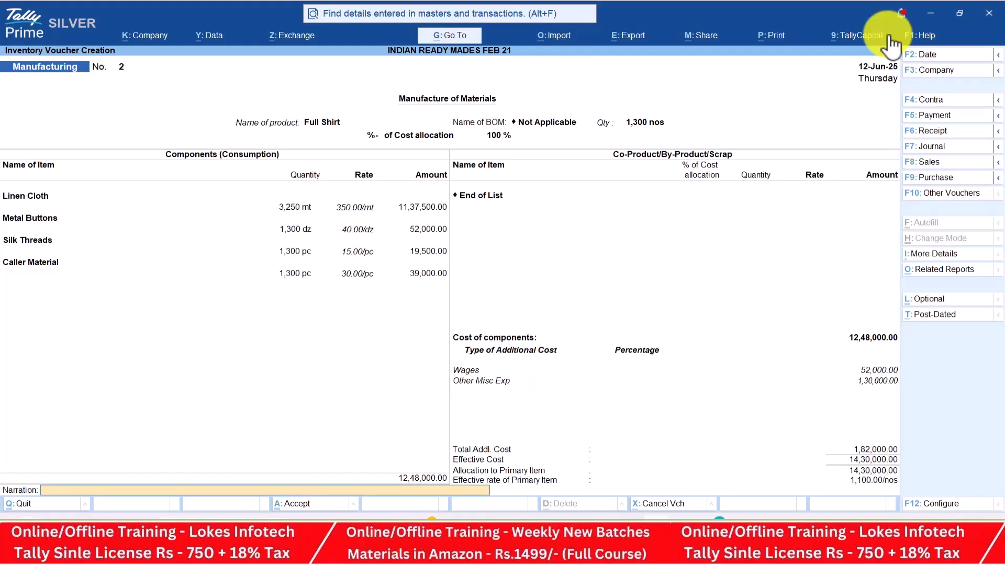
pyautogui.press('Return')
pyautogui.press('Return')
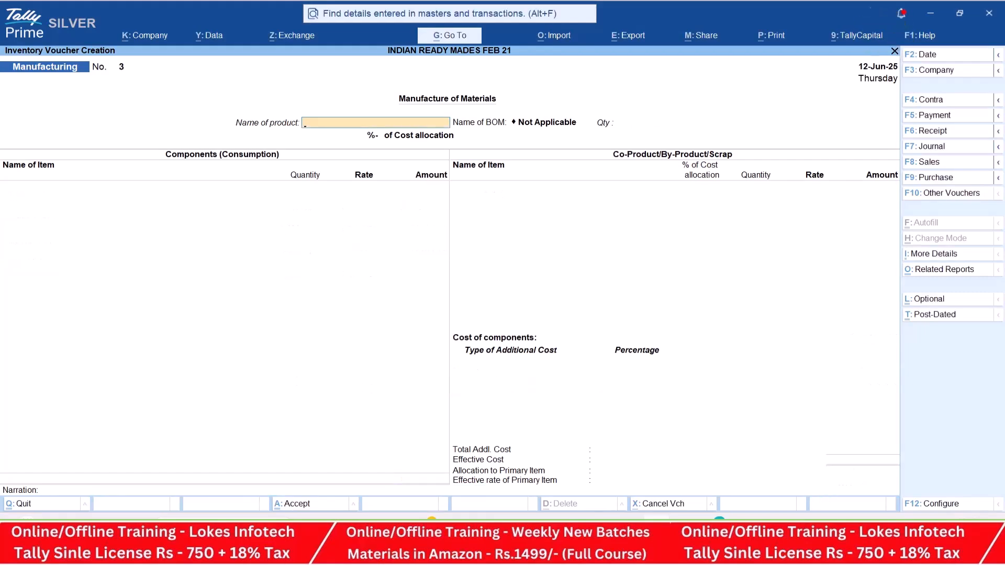
# Open a sales voucher for party Kishore Cloth Center, passing through dispatch and party details
pyautogui.click(949, 162)
pyautogui.press('Down')
pyautogui.press('Down')
pyautogui.press('Down')
pyautogui.press('Return')
pyautogui.press('Return')
pyautogui.press('Return')
pyautogui.press('Return')
pyautogui.press('Return')
pyautogui.press('Return')
pyautogui.press('Return')
pyautogui.press('Return')
pyautogui.press('Return')
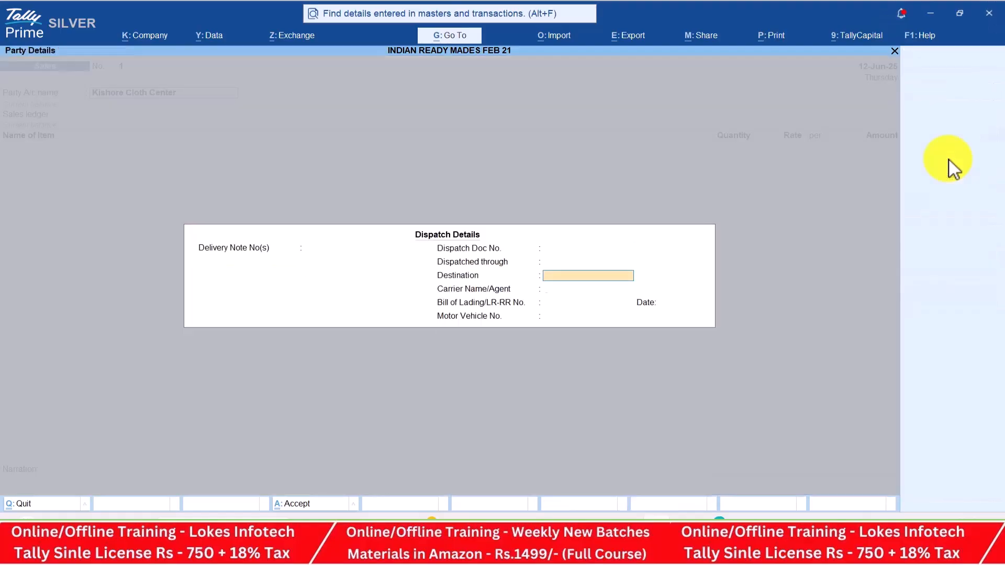
pyautogui.press('Return')
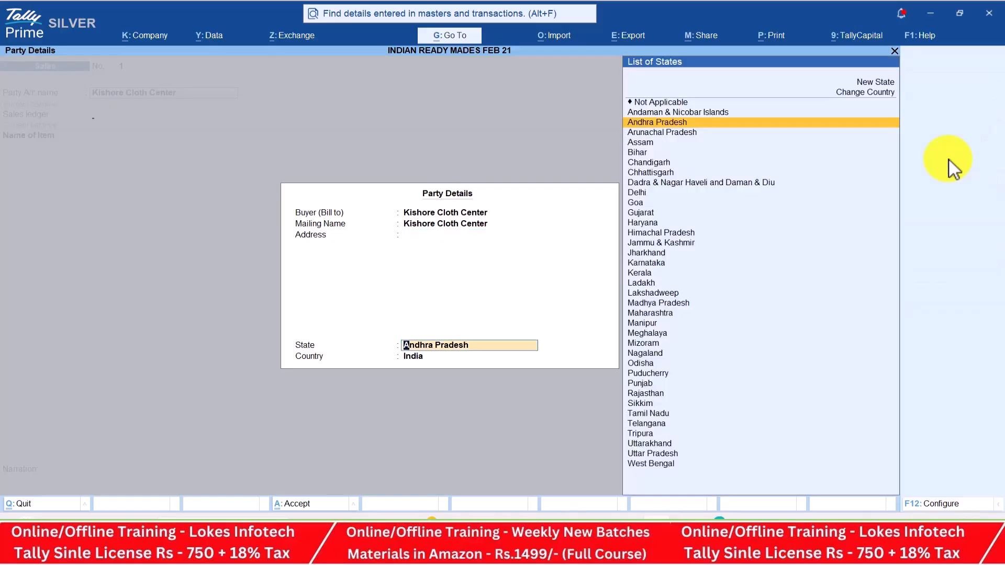
pyautogui.press('Return')
pyautogui.press('Return')
pyautogui.hotkey('alt', 'Tab')
pyautogui.scroll(-1, 949, 159)
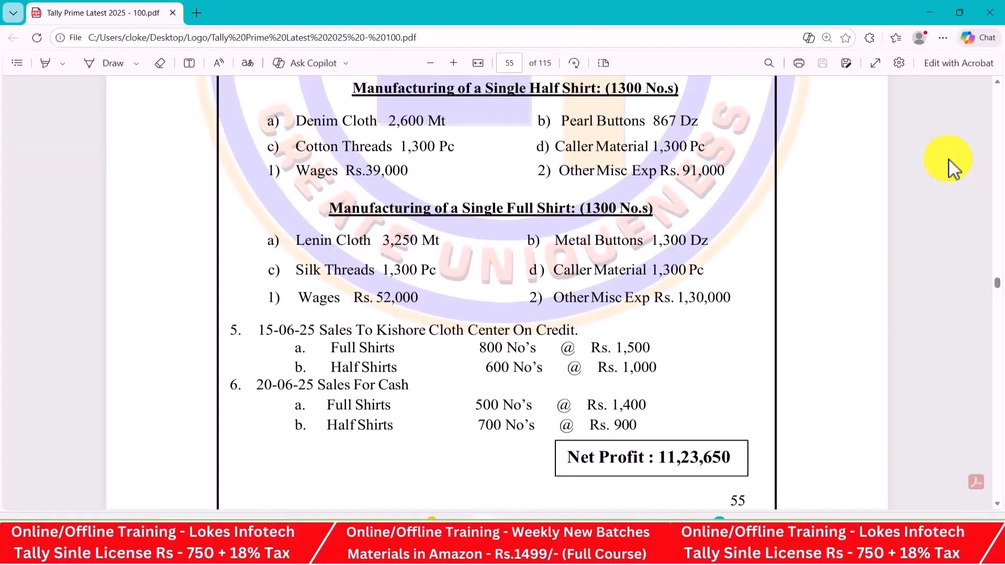
pyautogui.scroll(-3, 950, 159)
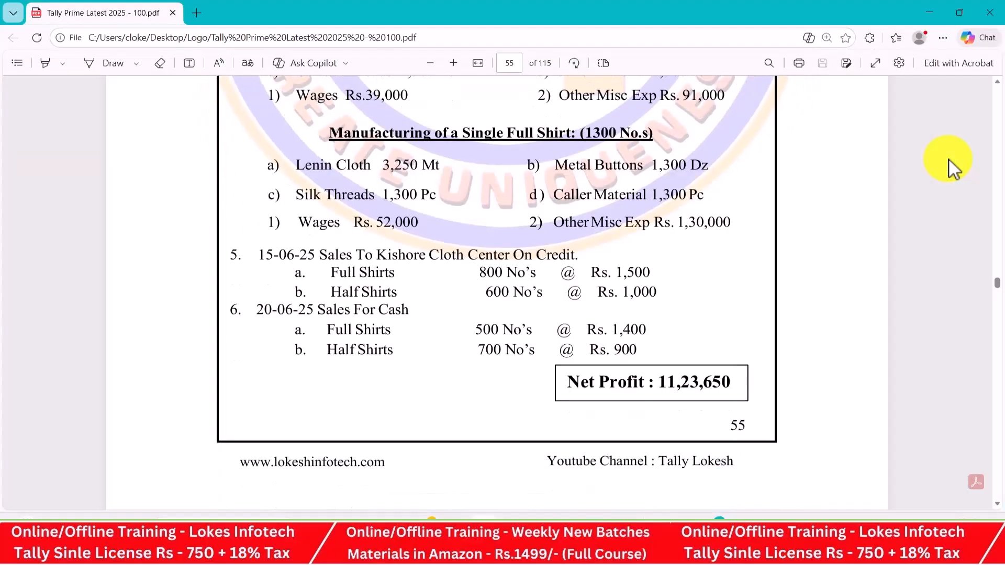
# Date the voucher 15-Jun-25 and add Full Shirt, 800 at 1,500
pyautogui.hotkey('alt', 'Tab')
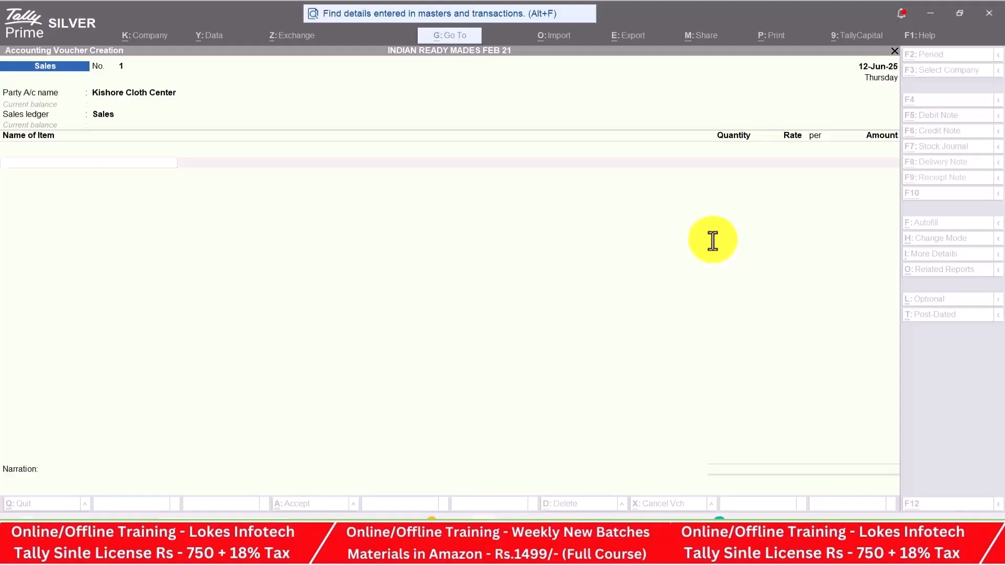
pyautogui.click(922, 55)
pyautogui.write('15-6')
pyautogui.press('Return')
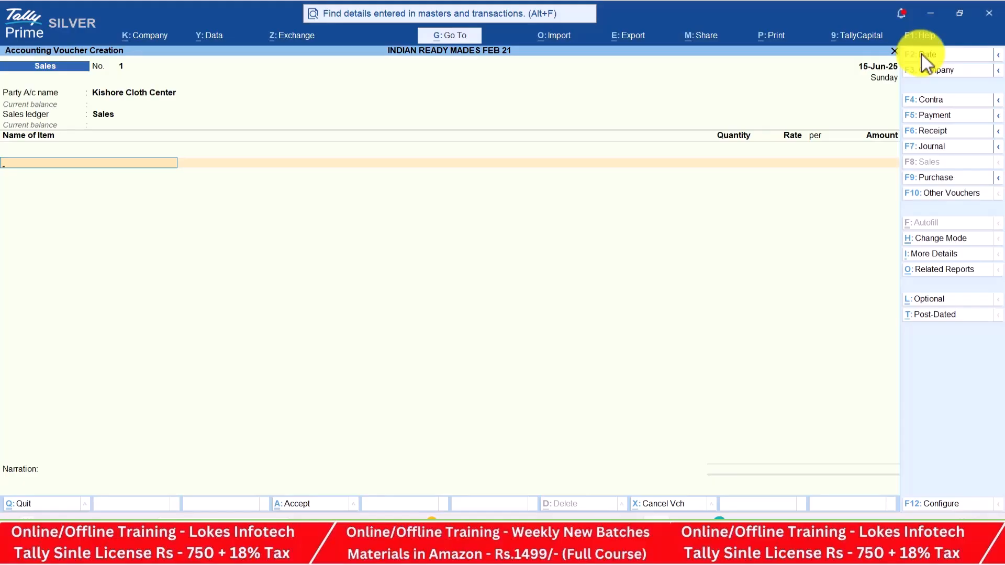
pyautogui.hotkey('alt', 'Tab')
pyautogui.hotkey('alt', 'Tab')
pyautogui.press('Return')
pyautogui.hotkey('alt', 'Tab')
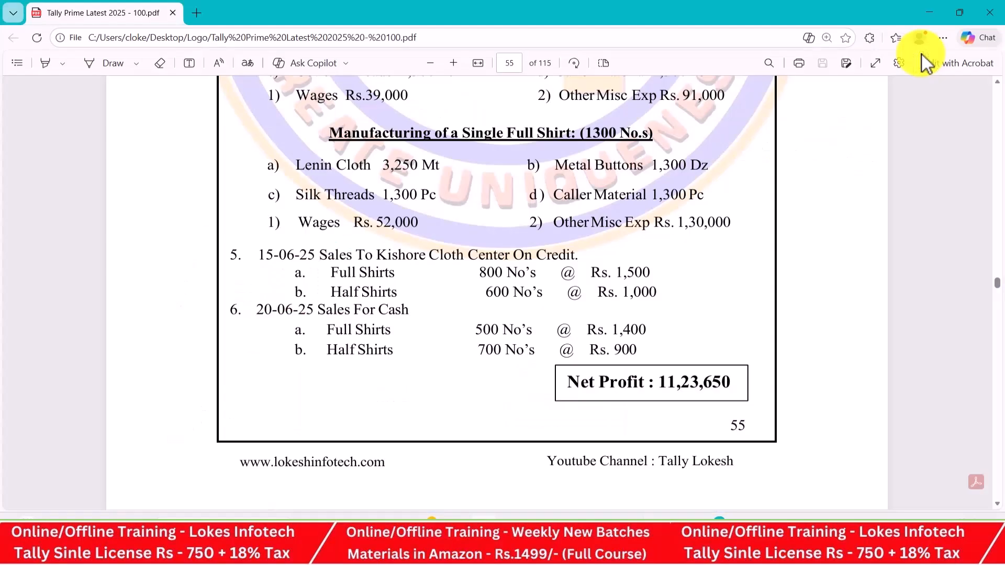
pyautogui.hotkey('alt', 'Tab')
pyautogui.write('800')
pyautogui.press('Return')
pyautogui.hotkey('alt', 'Tab')
pyautogui.hotkey('alt', 'Tab')
pyautogui.write('1500')
pyautogui.press('Return')
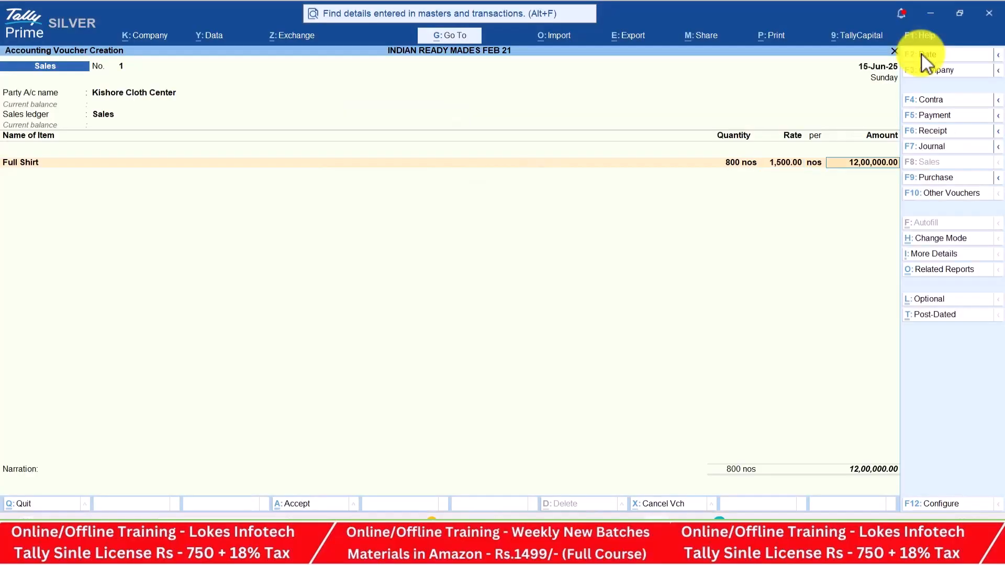
pyautogui.press('Return')
# Add Half Shirts, 600 at 1,000, and save the 18,00,000 sales voucher
pyautogui.write('Half Shirts')
pyautogui.press('Return')
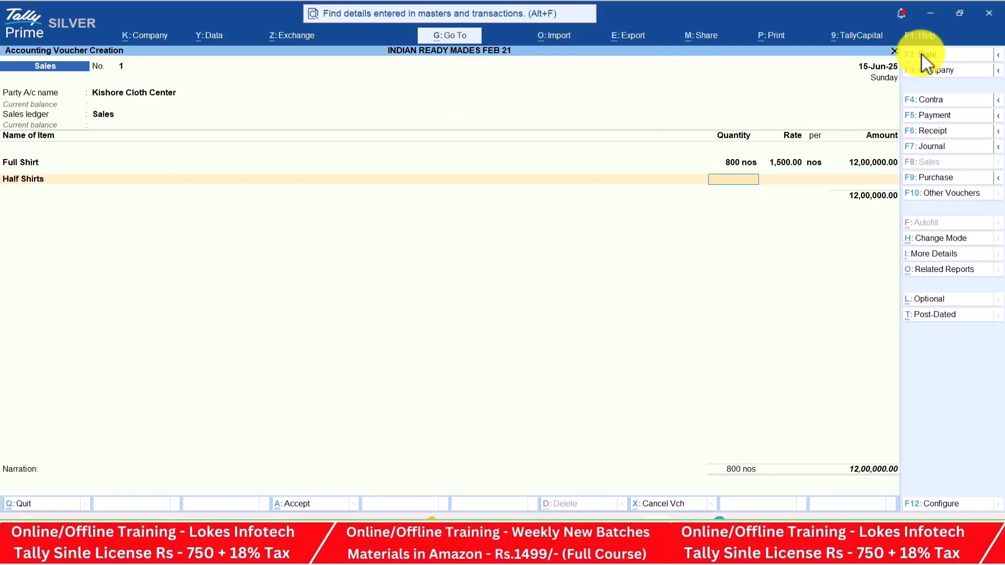
pyautogui.hotkey('alt', 'Tab')
pyautogui.hotkey('alt', 'Tab')
pyautogui.write('600')
pyautogui.press('Return')
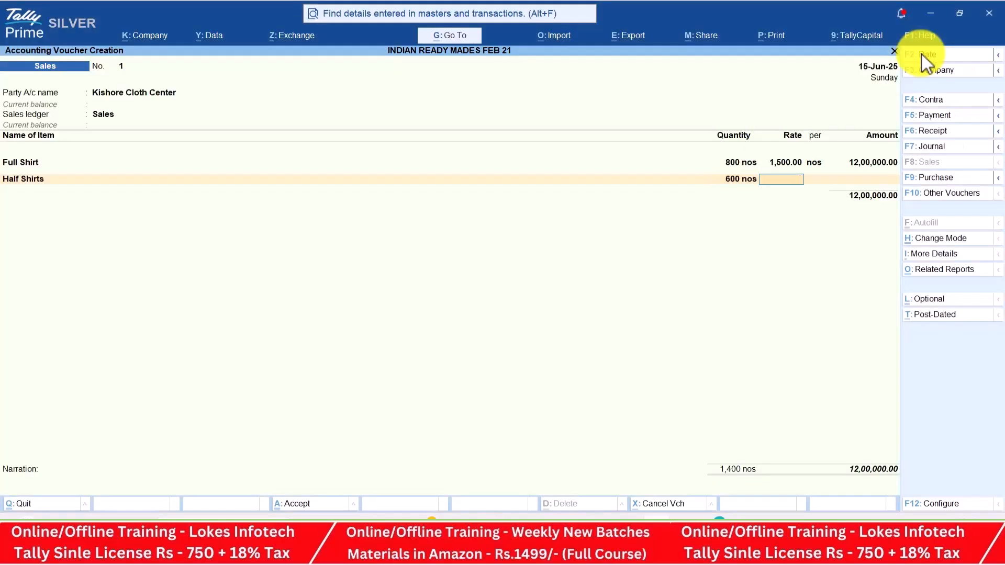
pyautogui.hotkey('alt', 'Tab')
pyautogui.hotkey('alt', 'Tab')
pyautogui.write('1000')
pyautogui.press('Return')
pyautogui.press('Return')
pyautogui.press('Return')
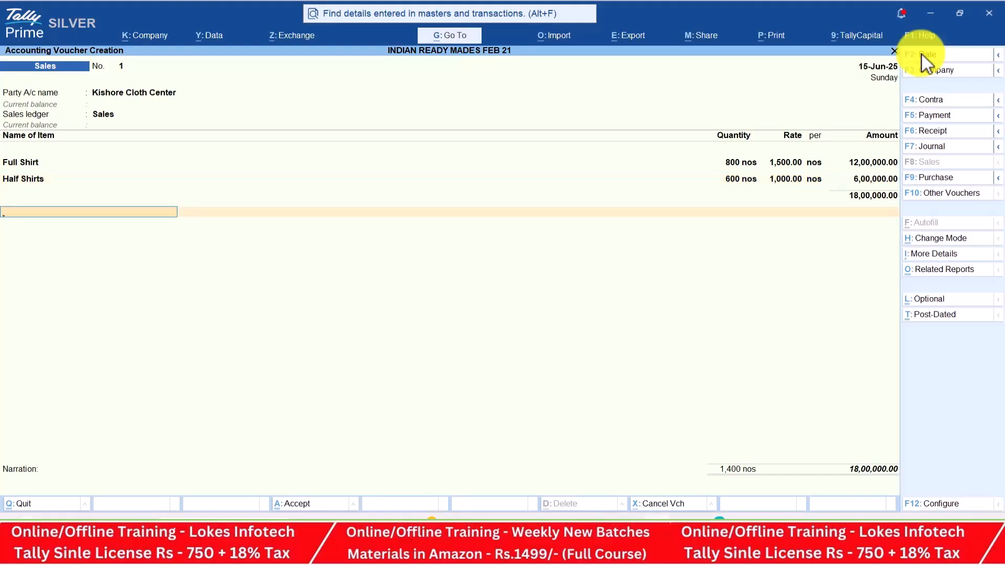
pyautogui.press('Return')
pyautogui.press('Return')
pyautogui.press('Return')
pyautogui.hotkey('alt', 'Tab')
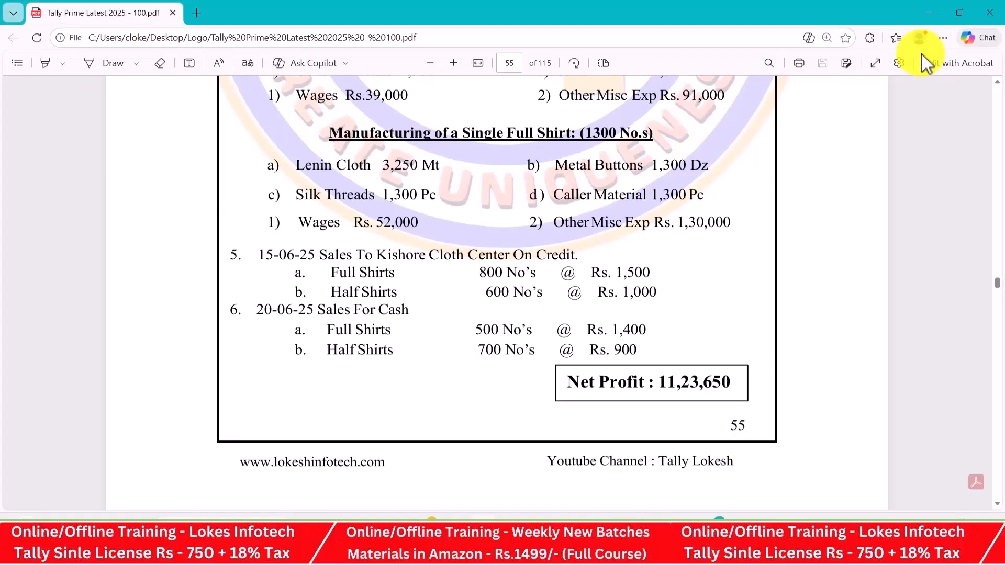
pyautogui.hotkey('alt', 'Tab')
# Date the cash sale 20-Jun-25 with Cash as party and Sales as ledger
pyautogui.click(937, 55)
pyautogui.write('20-6')
pyautogui.press('Return')
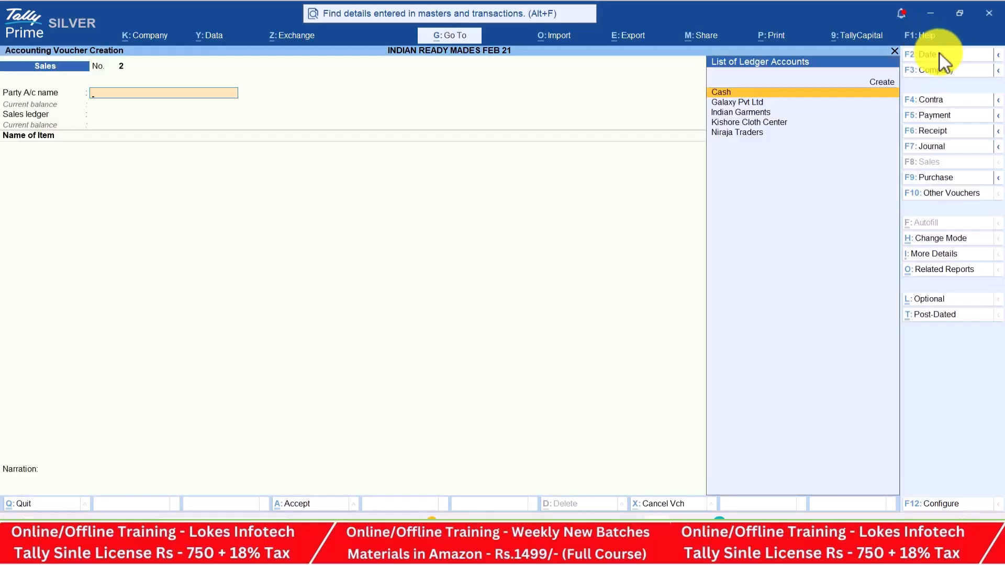
pyautogui.press('Return')
pyautogui.press('Return')
pyautogui.press('Return')
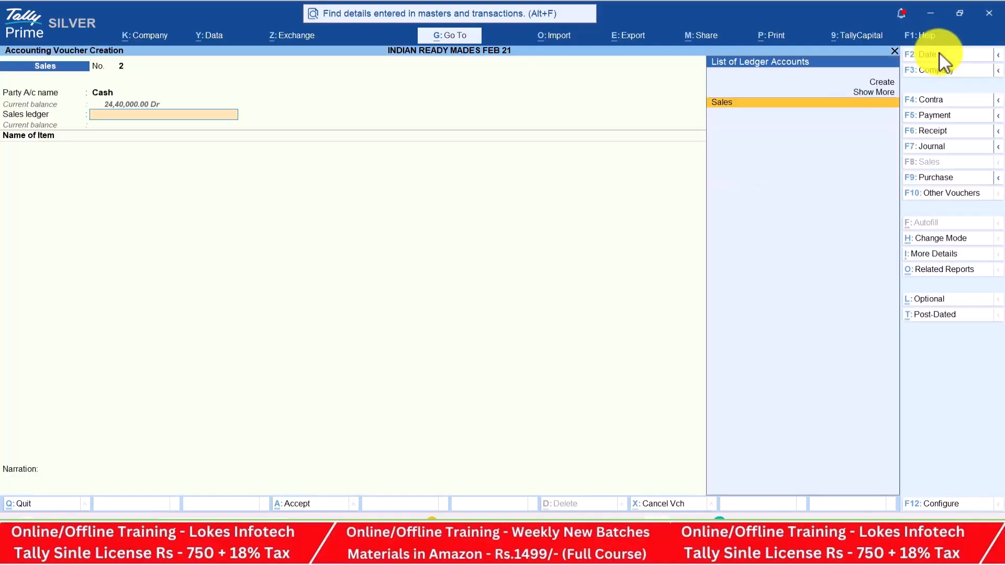
pyautogui.press('Return')
pyautogui.hotkey('alt', 'Tab')
# Add Full Shirt, 500 at a rate of 1,400
pyautogui.hotkey('alt', 'Tab')
pyautogui.write('F')
pyautogui.press('Return')
pyautogui.hotkey('alt', 'Tab')
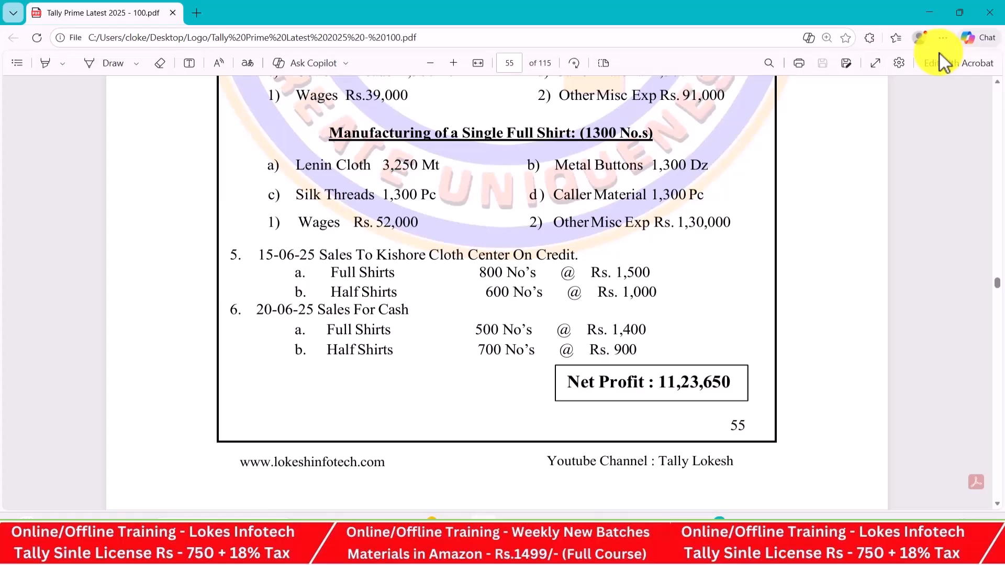
pyautogui.hotkey('alt', 'Tab')
pyautogui.write('500')
pyautogui.press('Return')
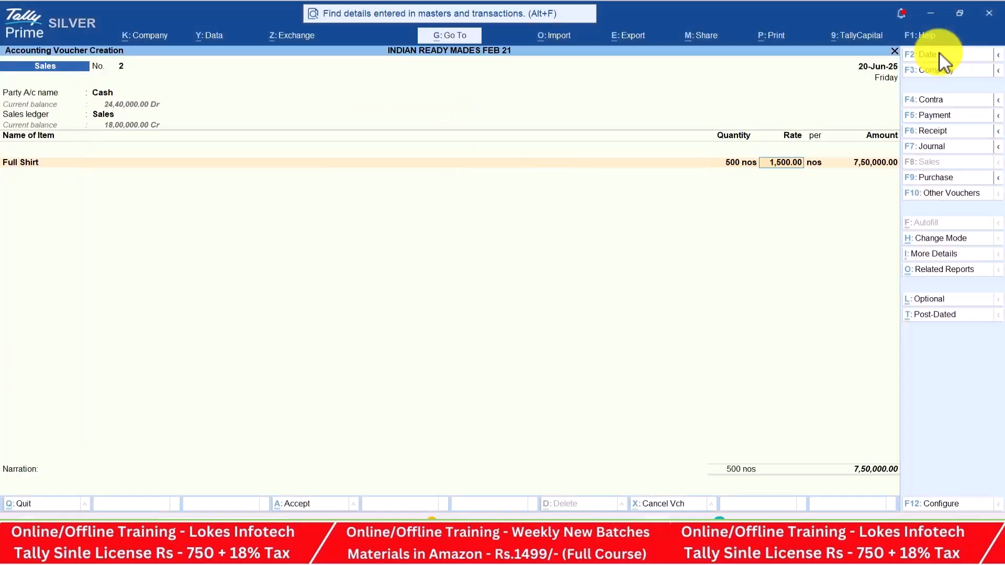
pyautogui.hotkey('alt', 'Tab')
# Add Half Shirts, 700 at 900, and save the 13,30,000 cash sales voucher
pyautogui.hotkey('alt', 'Tab')
pyautogui.write('1400')
pyautogui.press('Return')
pyautogui.press('Return')
pyautogui.write('h')
pyautogui.press('Return')
pyautogui.hotkey('alt', 'Tab')
pyautogui.hotkey('alt', 'Tab')
pyautogui.write('700')
pyautogui.press('Return')
pyautogui.write('900')
pyautogui.press('Return')
pyautogui.press('Return')
pyautogui.press('Return')
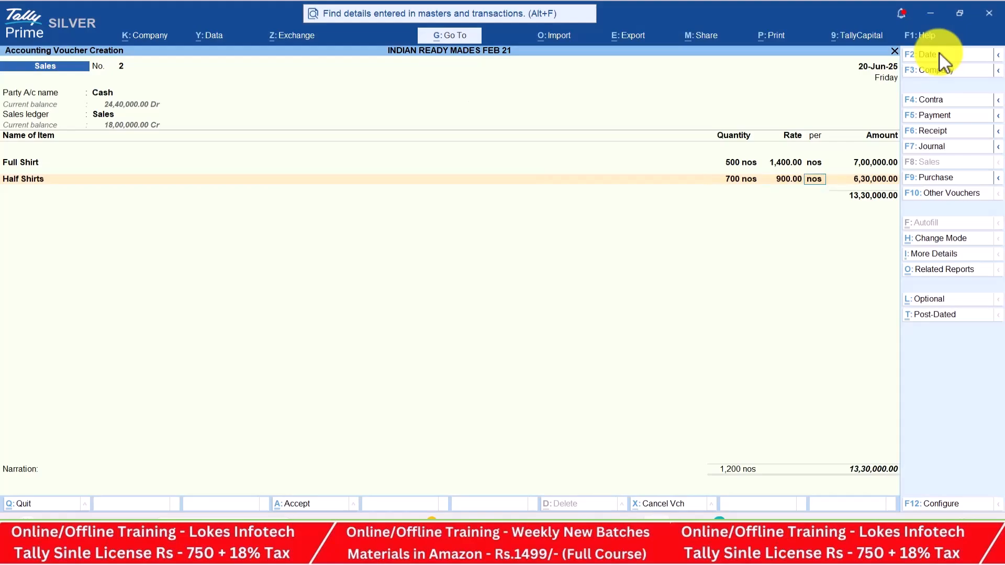
pyautogui.press('Return')
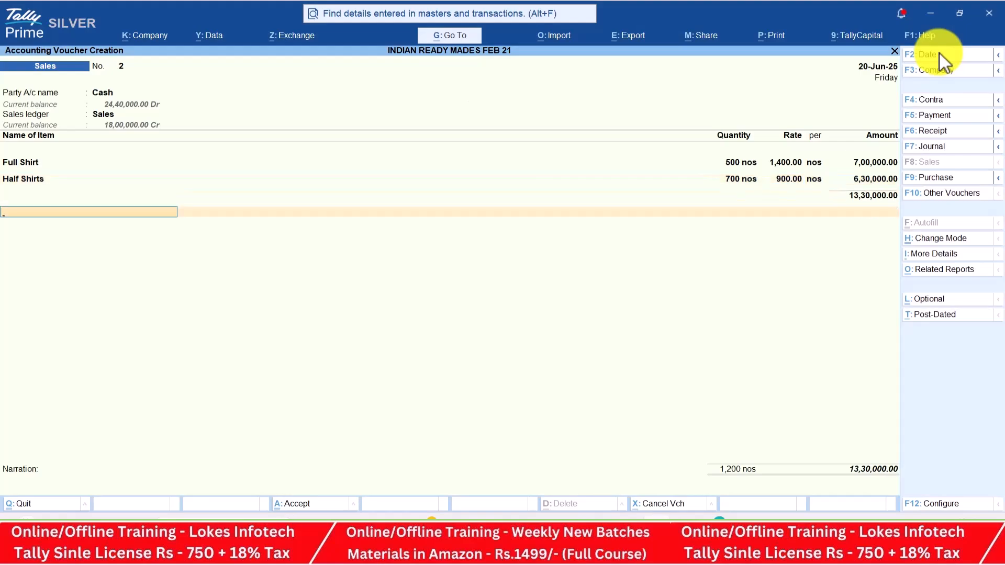
pyautogui.press('Return')
pyautogui.press('Return')
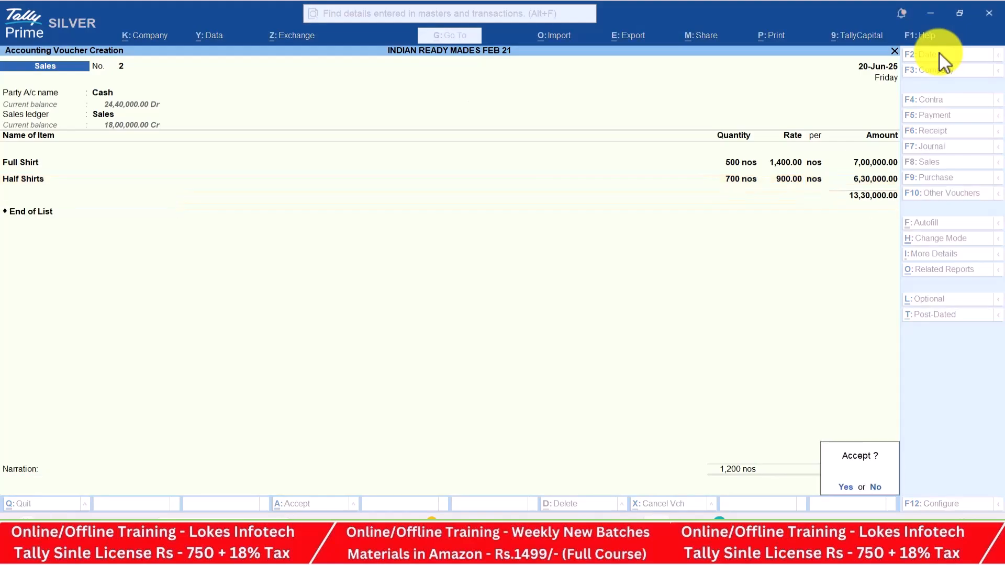
pyautogui.press('Return')
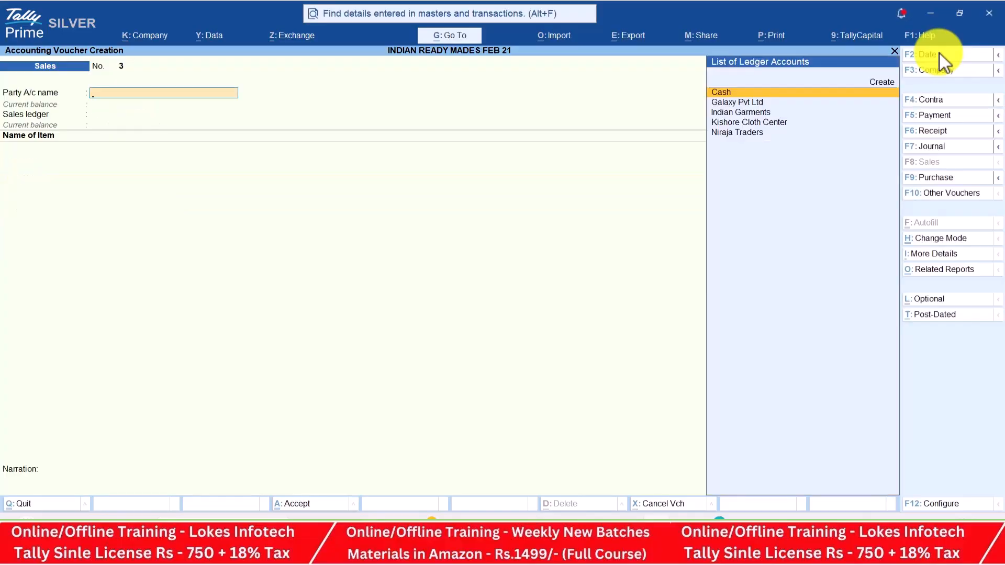
pyautogui.press('Escape')
# Show the Day Book for 1-6 to 30-6, review the June vouchers, and return to Gateway
pyautogui.press('Return')
pyautogui.press('Down')
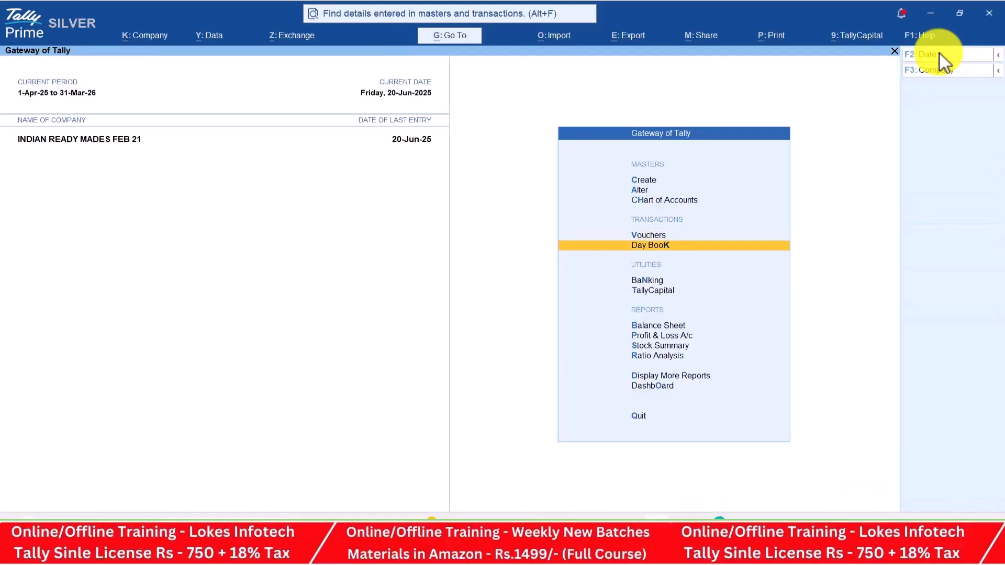
pyautogui.press('Return')
pyautogui.hotkey('alt', 'F2')
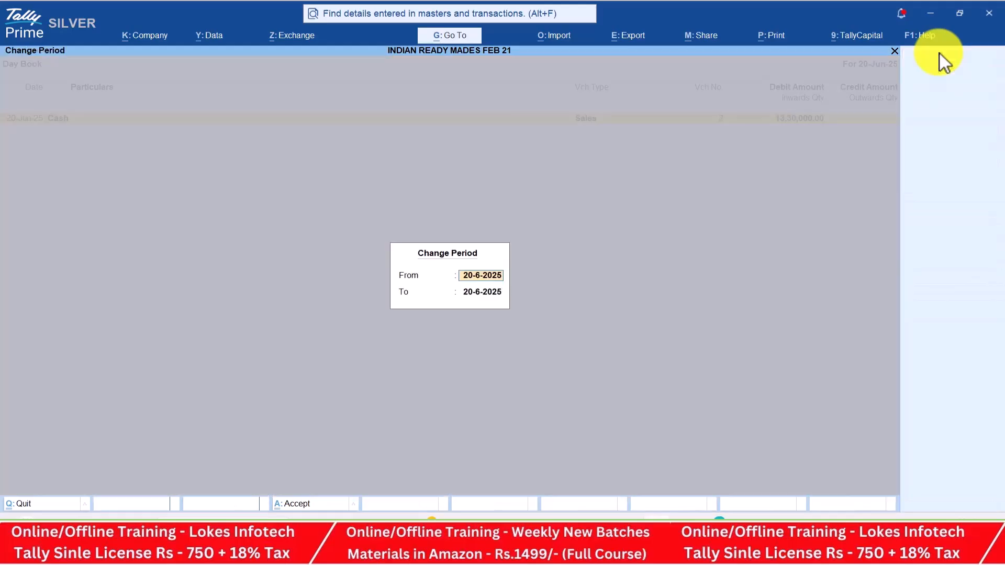
pyautogui.write('1-6')
pyautogui.press('Return')
pyautogui.write('30-6')
pyautogui.press('Return')
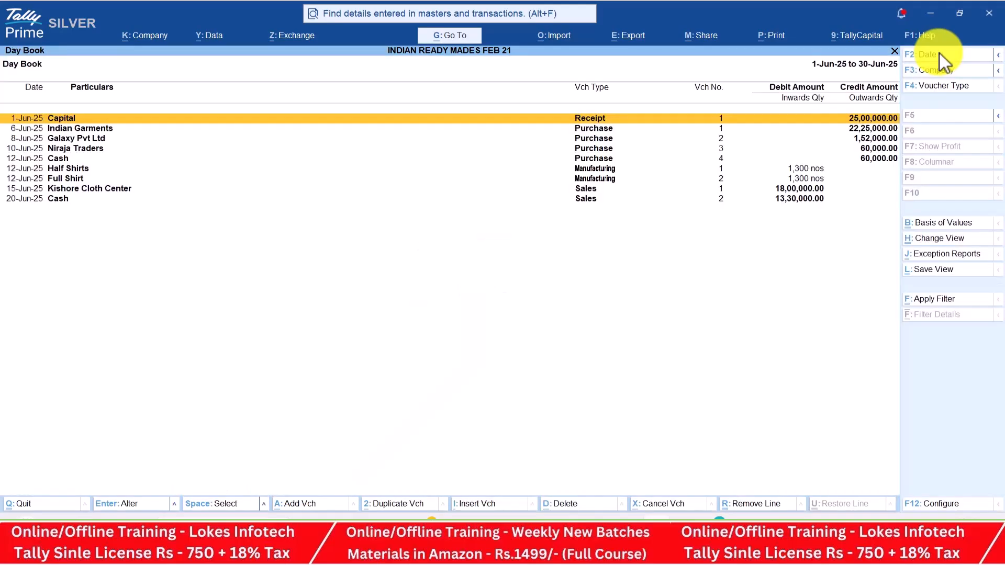
pyautogui.press('Down')
pyautogui.press('Down')
pyautogui.press('Down')
pyautogui.press('Down')
pyautogui.press('Down')
pyautogui.press('Down')
pyautogui.press('Down')
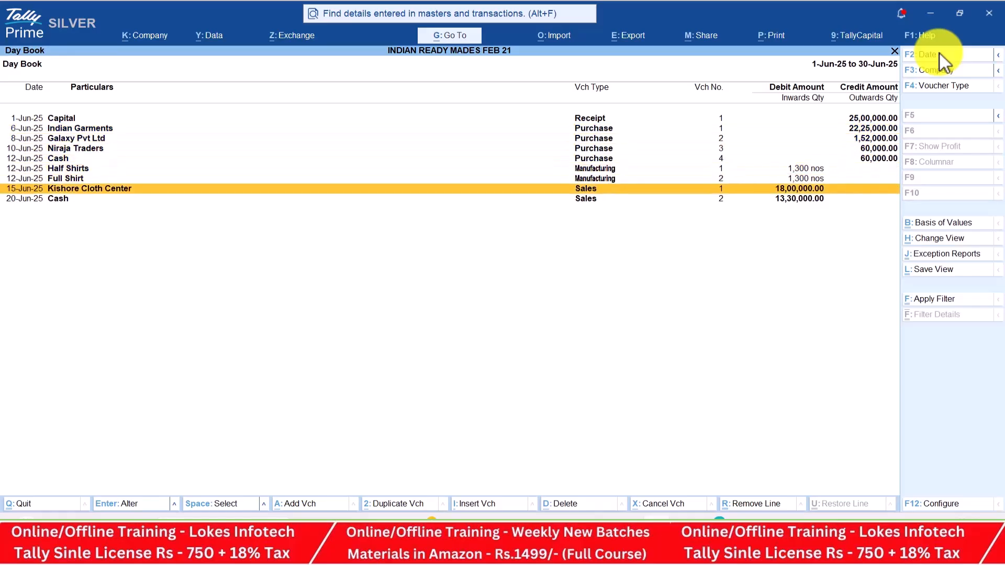
pyautogui.press('Escape')
# Review the detailed Profit & Loss with 11,23,650 nett profit, then open Stock Summary
pyautogui.press('Down')
pyautogui.press('Down')
pyautogui.press('Down')
pyautogui.press('Down')
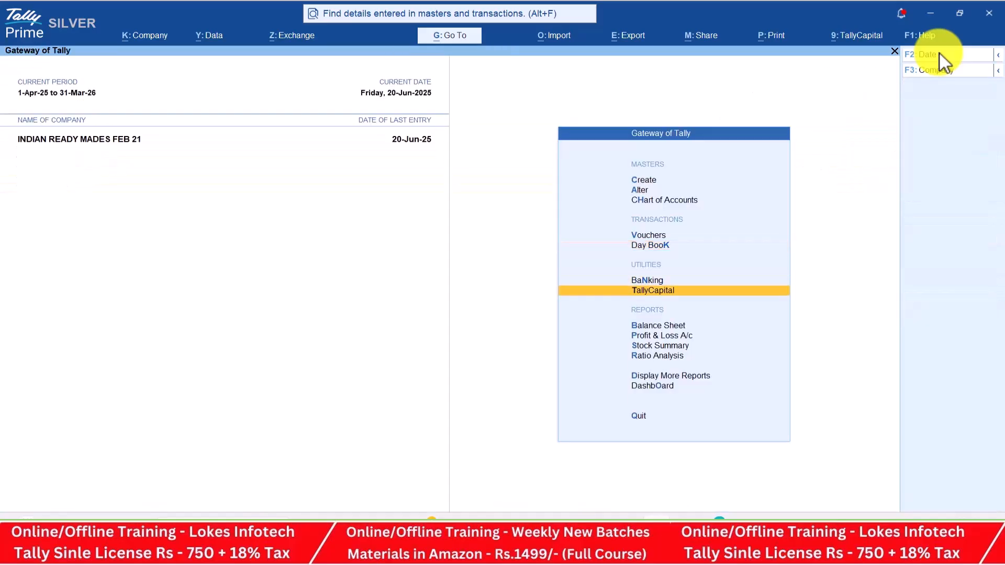
pyautogui.press('Return')
pyautogui.hotkey('alt', 'F5')
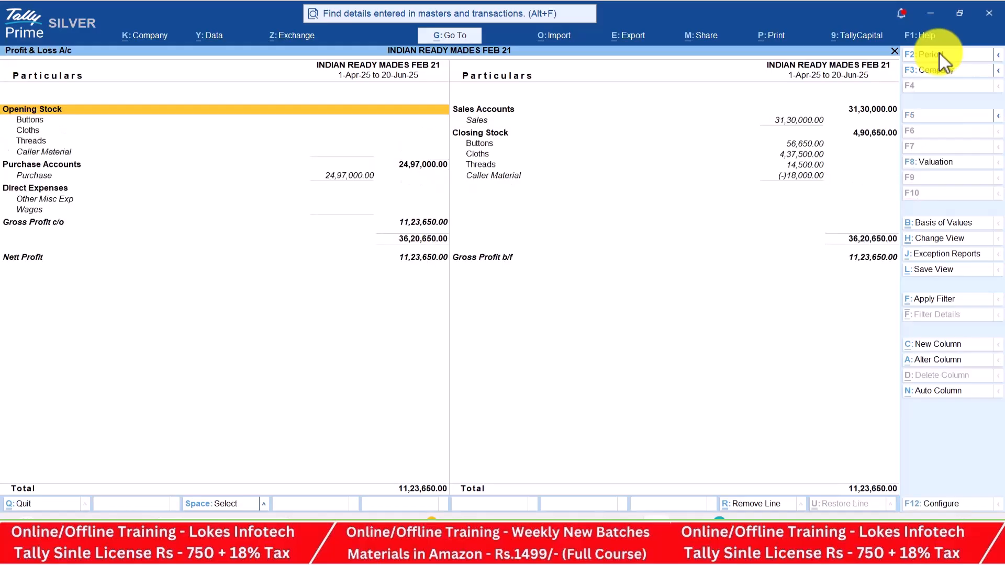
pyautogui.press('Down')
pyautogui.press('Down')
pyautogui.press('Down')
pyautogui.press('Down')
pyautogui.press('Down')
pyautogui.press('Down')
pyautogui.press('Down')
pyautogui.press('Down')
pyautogui.press('Down')
pyautogui.press('Down')
pyautogui.press('Down')
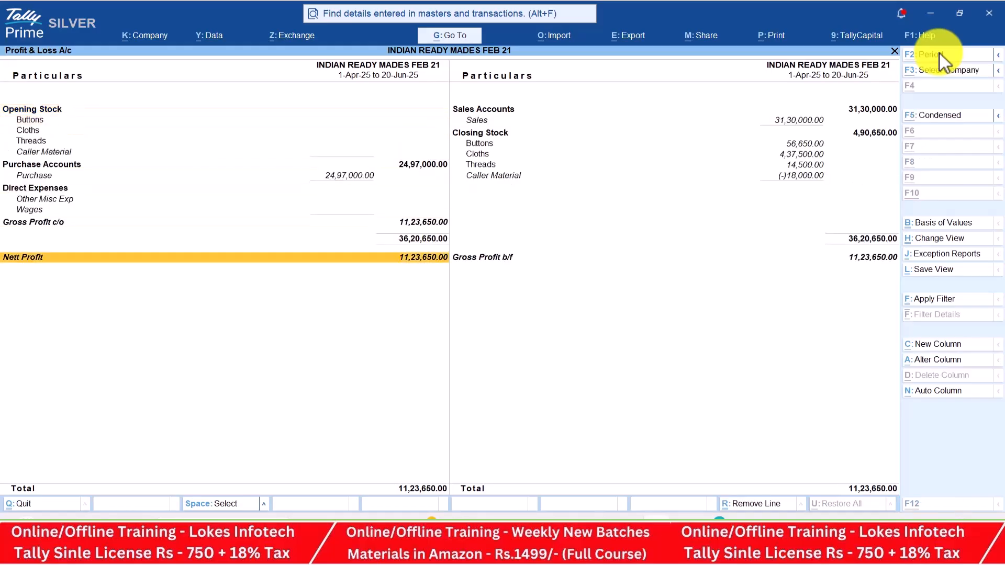
pyautogui.hotkey('alt', 'Tab')
pyautogui.hotkey('alt', 'Tab')
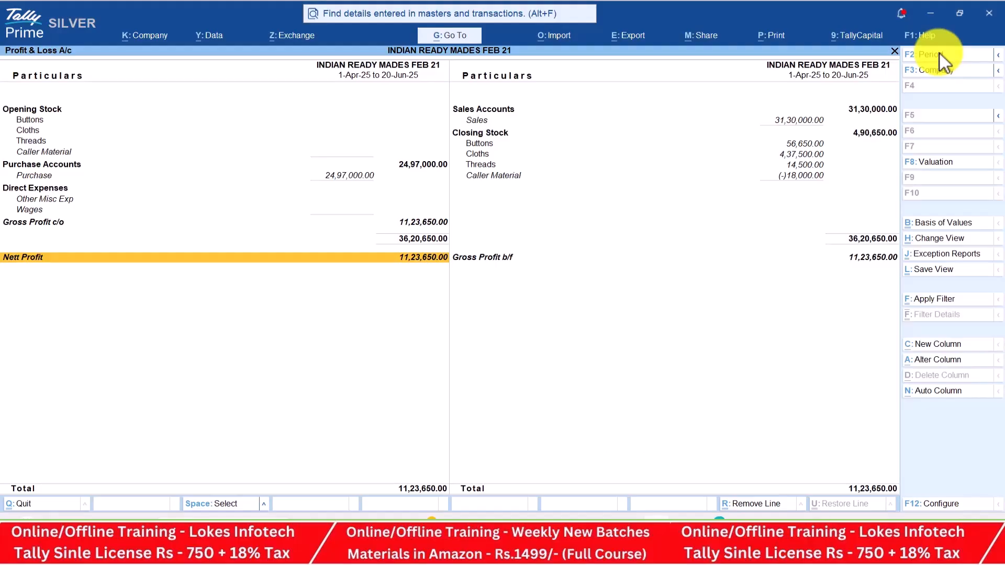
pyautogui.press('Escape')
pyautogui.press('Down')
pyautogui.press('Return')
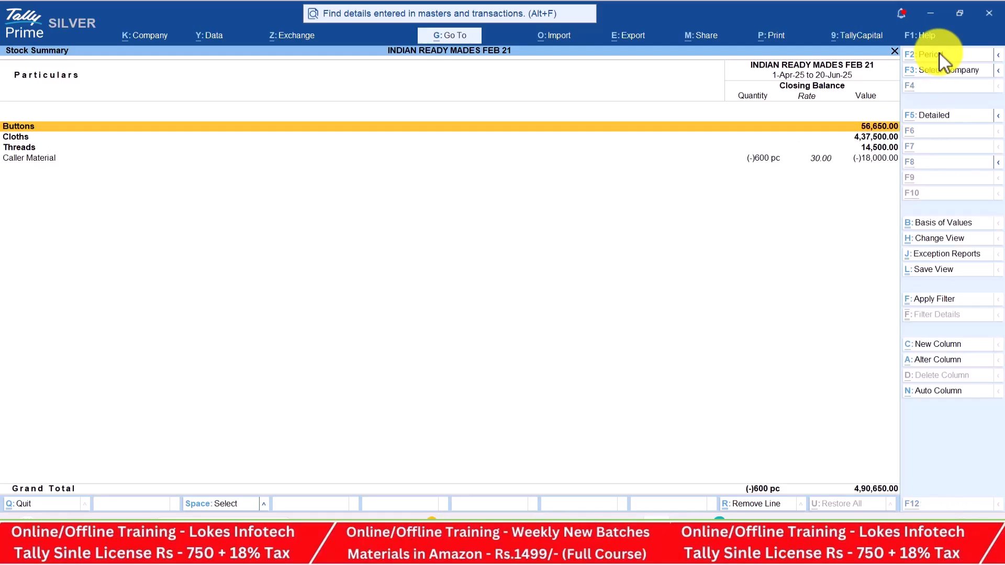
# Show the Stock Summary in detail with goods inwards and outwards set to Yes
pyautogui.hotkey('alt', 'F5')
pyautogui.click(944, 504)
pyautogui.press('Down')
pyautogui.press('Down')
pyautogui.press('Down')
pyautogui.press('Down')
pyautogui.press('Down')
pyautogui.write('y')
pyautogui.press('Return')
pyautogui.write('y')
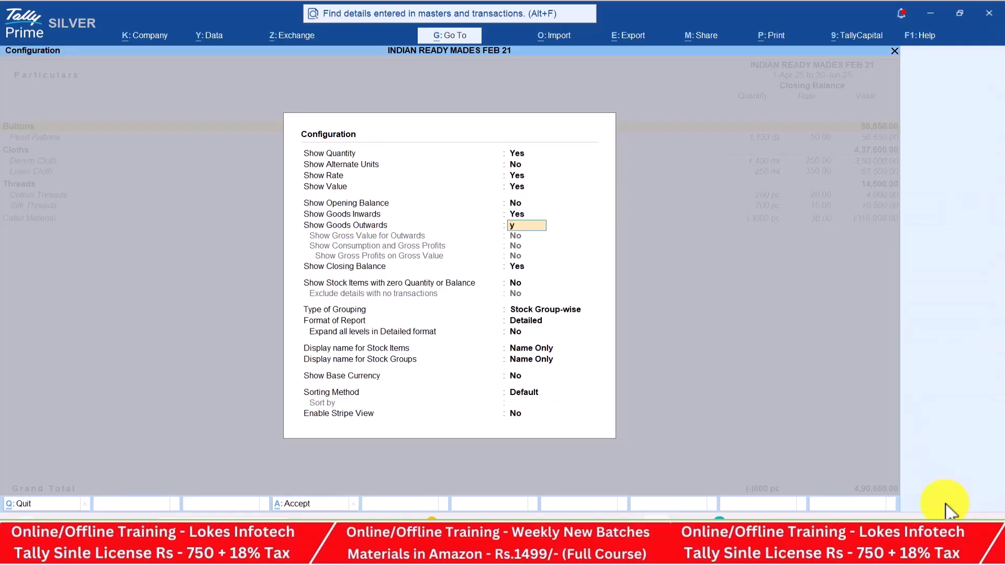
pyautogui.press('Return')
pyautogui.press('Return')
pyautogui.press('Return')
pyautogui.press('Return')
pyautogui.press('Return')
pyautogui.press('Return')
pyautogui.press('Return')
pyautogui.press('Return')
pyautogui.press('Return')
pyautogui.press('Return')
pyautogui.press('Return')
pyautogui.press('Return')
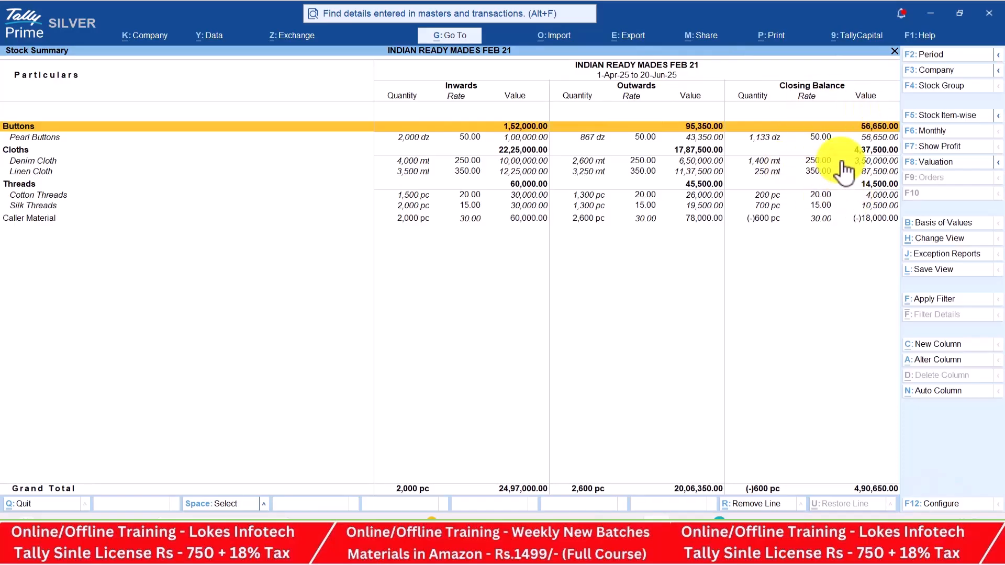
# Close the Stock Summary and open the business Dashboard
pyautogui.press('Escape')
pyautogui.press('Down')
pyautogui.press('Down')
pyautogui.press('Down')
pyautogui.press('Return')
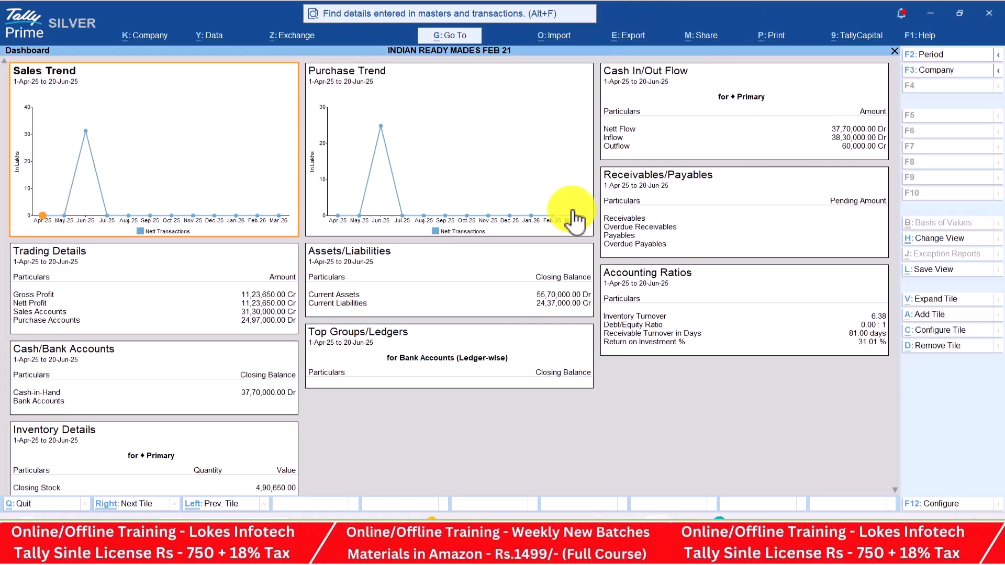
# View the Trial Balance in detailed view, totalling 80,67,000 on each side
pyautogui.press('Escape')
pyautogui.press('Up')
pyautogui.press('Return')
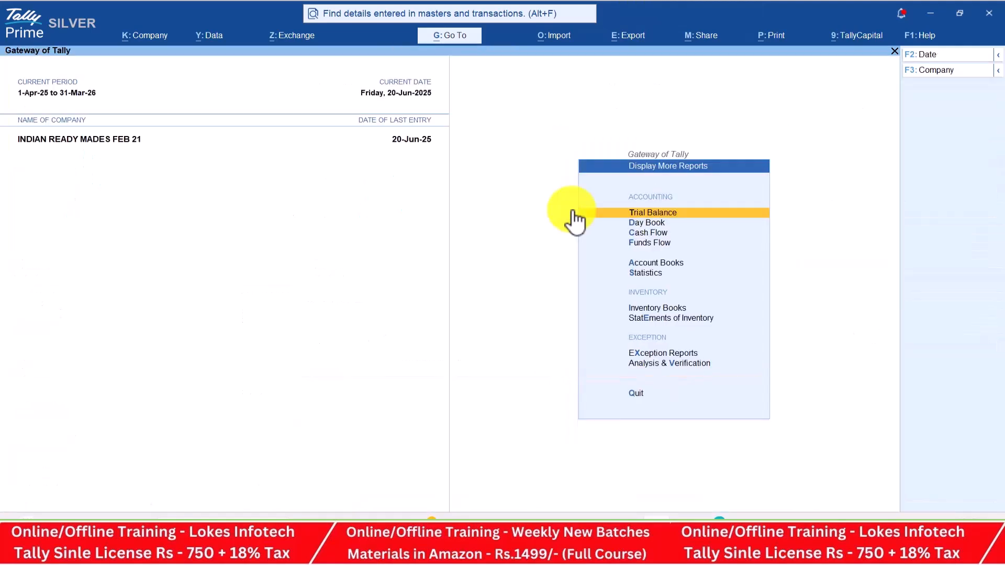
pyautogui.press('Return')
pyautogui.hotkey('alt', 'f5')
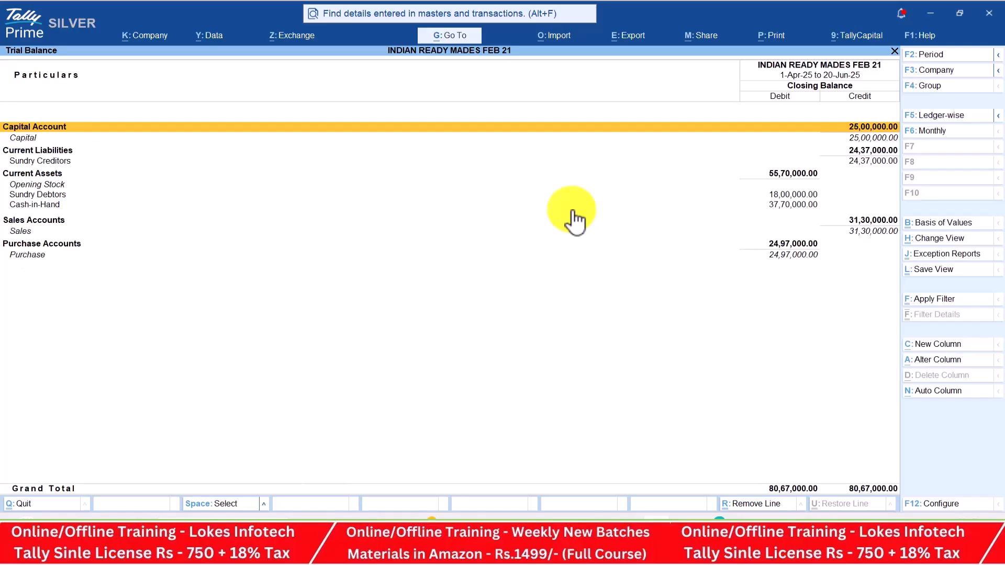
pyautogui.press('Escape')
# Review the Cash/Bank Summary and the Payment Register under Account Books
pyautogui.press('Down')
pyautogui.press('Down')
pyautogui.press('Down')
pyautogui.press('Down')
pyautogui.press('Return')
pyautogui.press('Return')
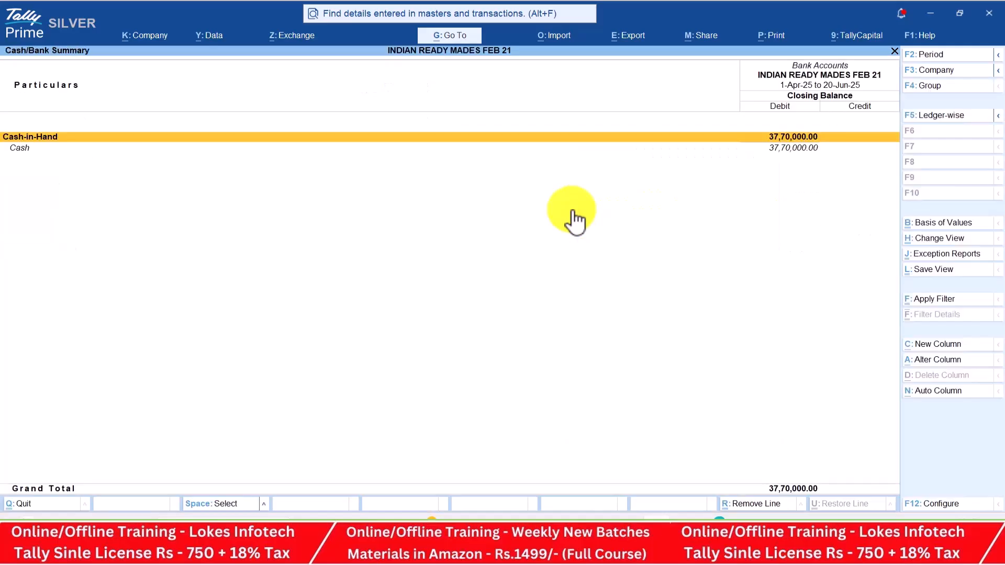
pyautogui.press('Escape')
pyautogui.press('Down')
pyautogui.press('Down')
pyautogui.press('Down')
pyautogui.press('Down')
pyautogui.press('Down')
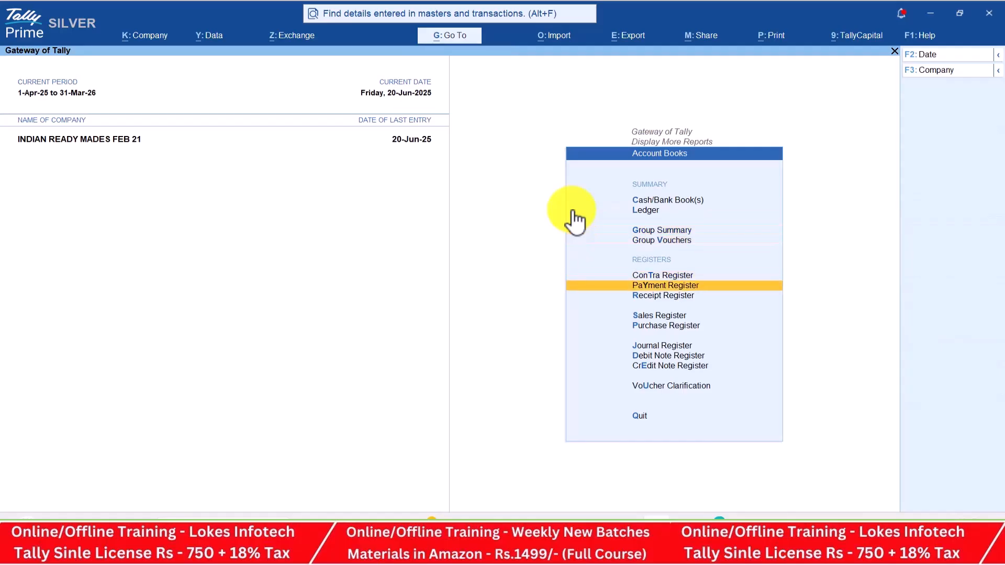
pyautogui.press('Up')
pyautogui.press('Down')
pyautogui.press('Return')
pyautogui.press('Escape')
# Review the Receipt, Sales and Purchase registers, ending at the further reports list
pyautogui.press('Down')
pyautogui.press('Return')
pyautogui.press('Escape')
pyautogui.press('Down')
pyautogui.press('Return')
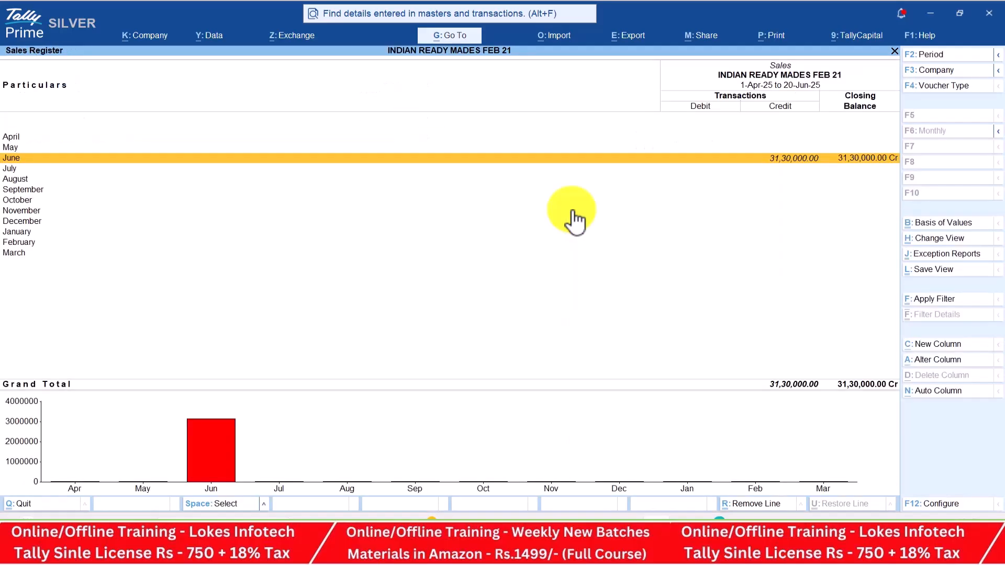
pyautogui.press('Escape')
pyautogui.press('Down')
pyautogui.press('Return')
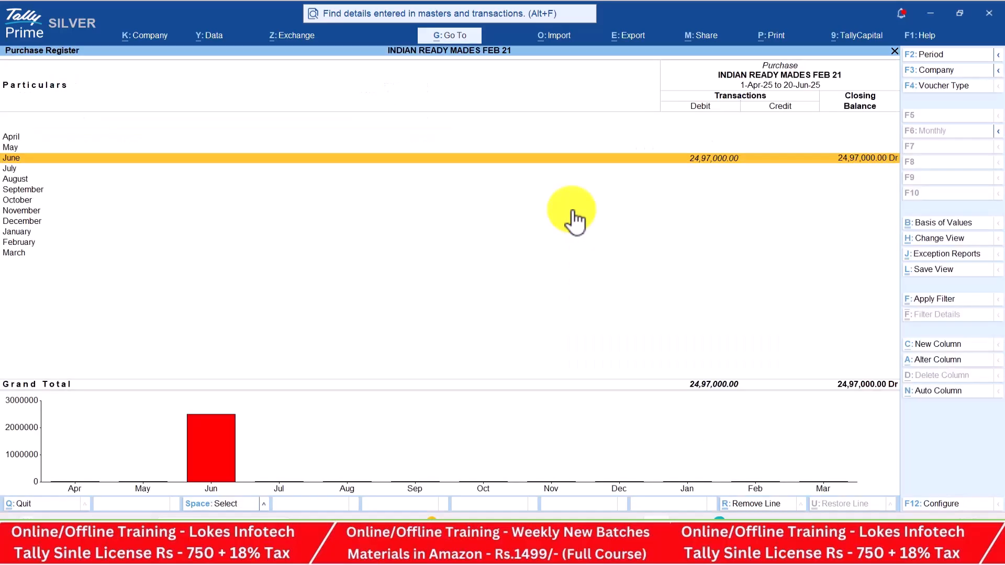
pyautogui.press('Escape')
pyautogui.press('Escape')
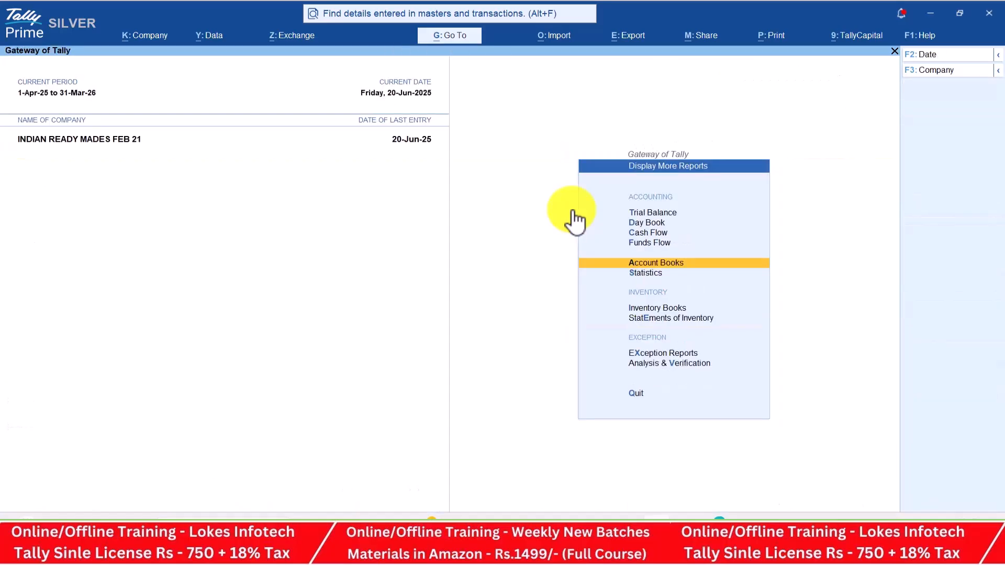
# Check the Statistics counts (9 vouchers, 11 ledgers, 9 stock items), then go to Inventory Books
pyautogui.press('Down')
pyautogui.press('Return')
pyautogui.press('Down')
pyautogui.press('Down')
pyautogui.press('Down')
pyautogui.press('Down')
pyautogui.press('Down')
pyautogui.press('Down')
pyautogui.press('Down')
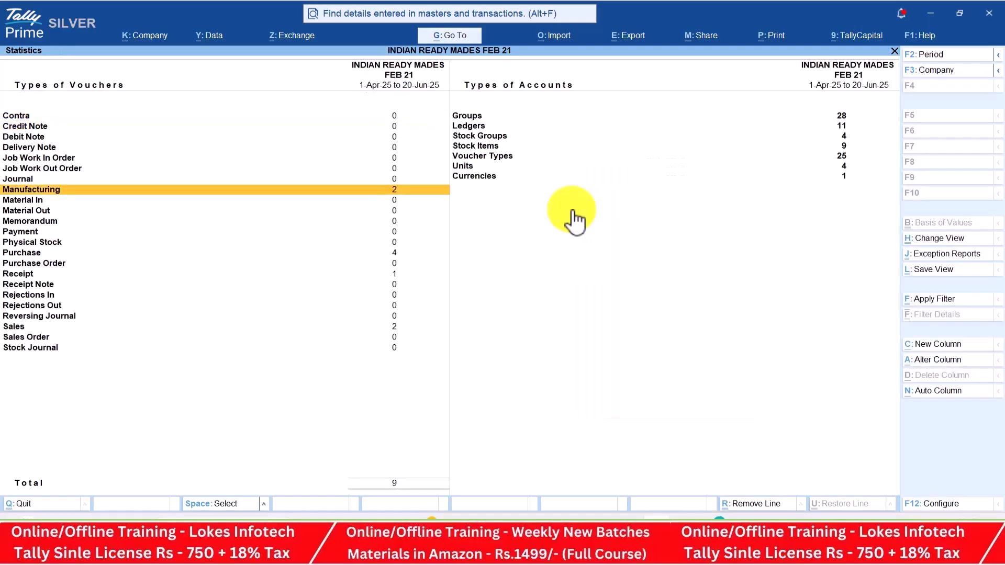
pyautogui.press('Down')
pyautogui.press('Down')
pyautogui.press('Down')
pyautogui.press('Down')
pyautogui.press('Down')
pyautogui.press('Down')
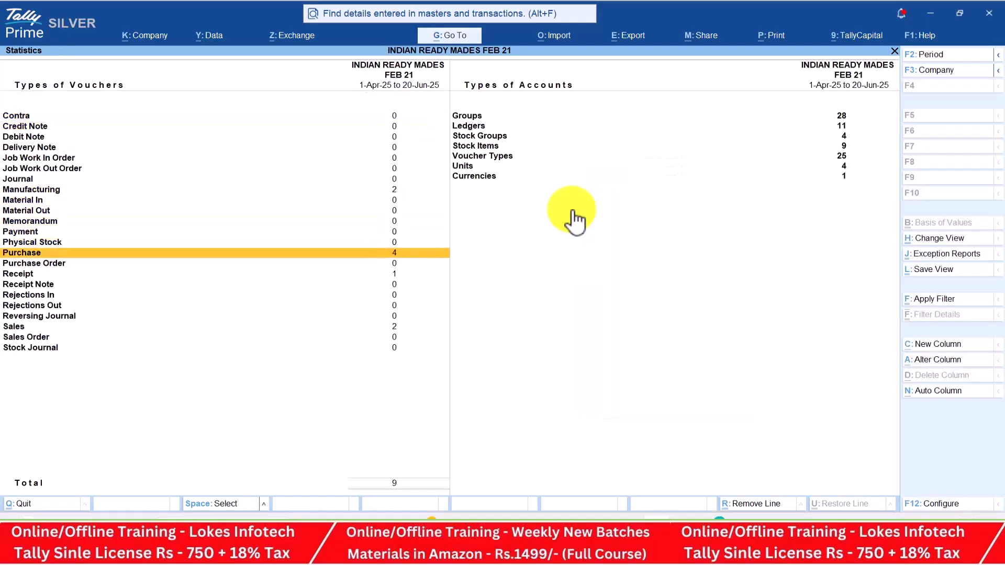
pyautogui.press('Down')
pyautogui.press('Down')
pyautogui.press('Down')
pyautogui.press('Down')
pyautogui.press('Down')
pyautogui.press('Down')
pyautogui.press('Down')
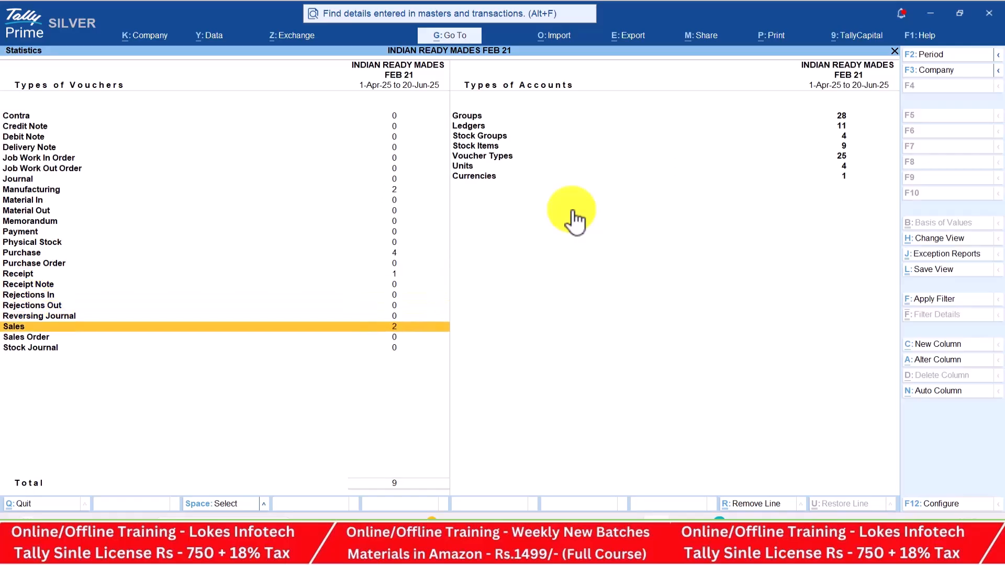
pyautogui.press('Right')
pyautogui.press('Up')
pyautogui.press('Up')
pyautogui.press('Up')
pyautogui.press('Up')
pyautogui.press('Up')
pyautogui.press('Up')
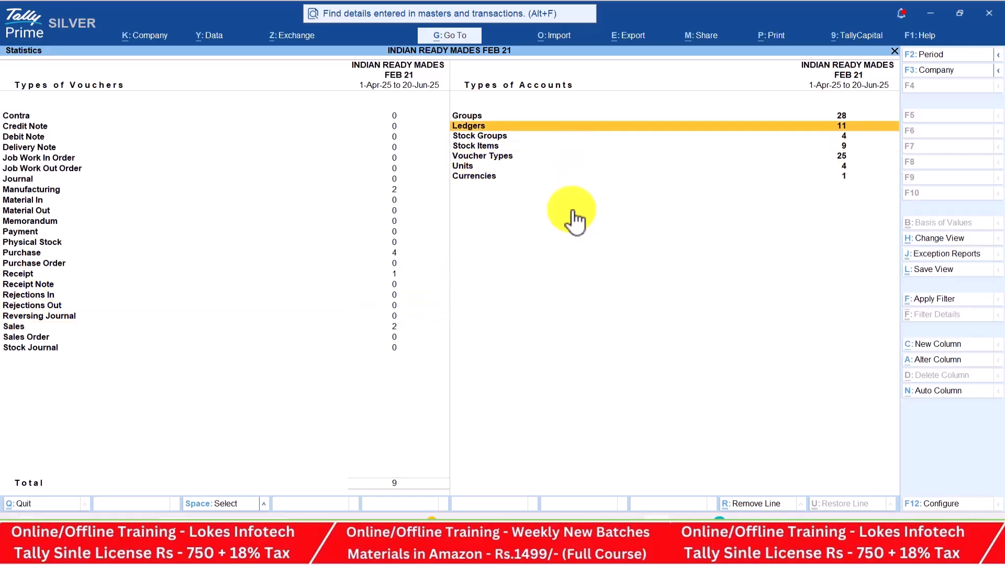
pyautogui.press('Down')
pyautogui.press('Down')
pyautogui.press('Down')
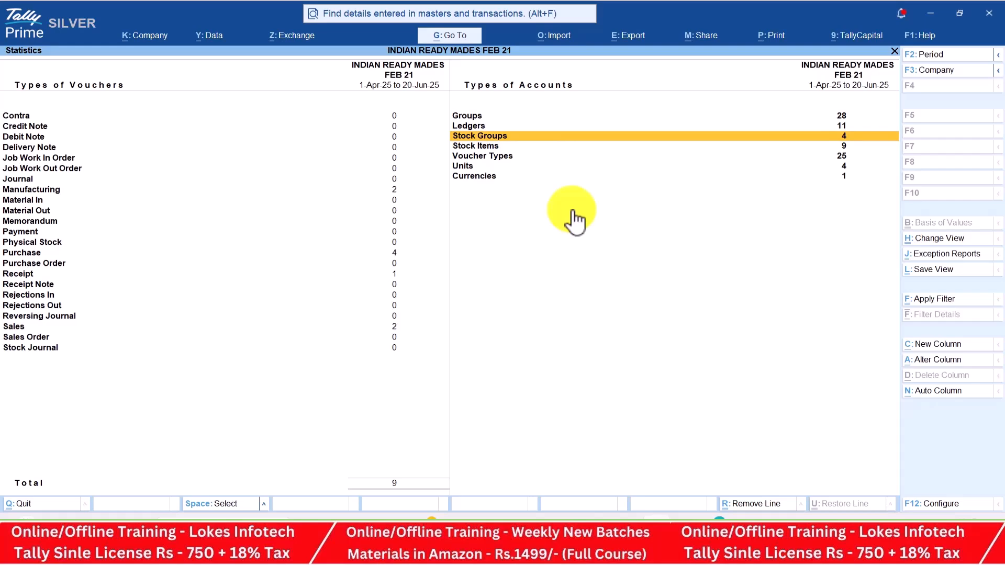
pyautogui.press('Down')
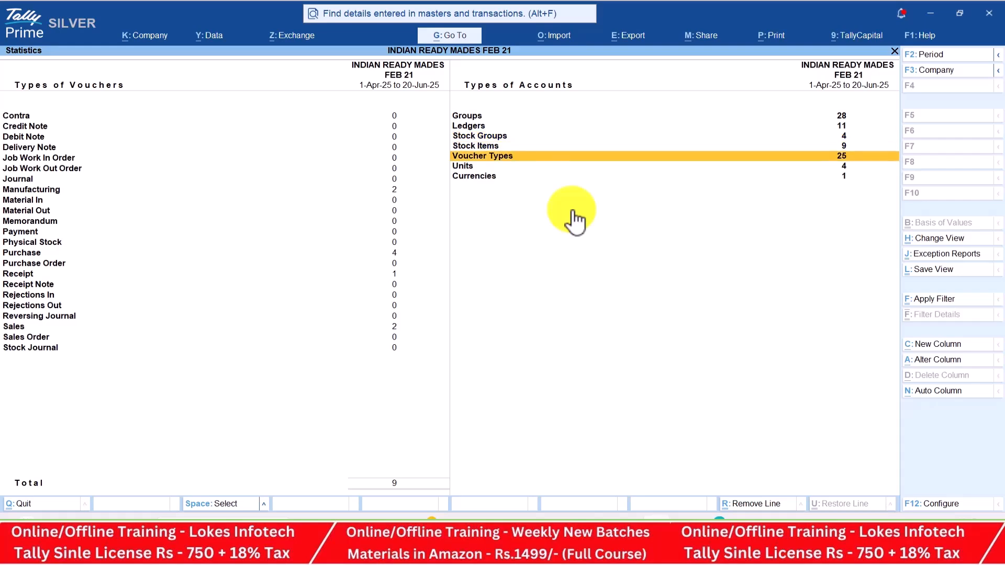
pyautogui.press('Down')
pyautogui.press('Down')
pyautogui.press('Escape')
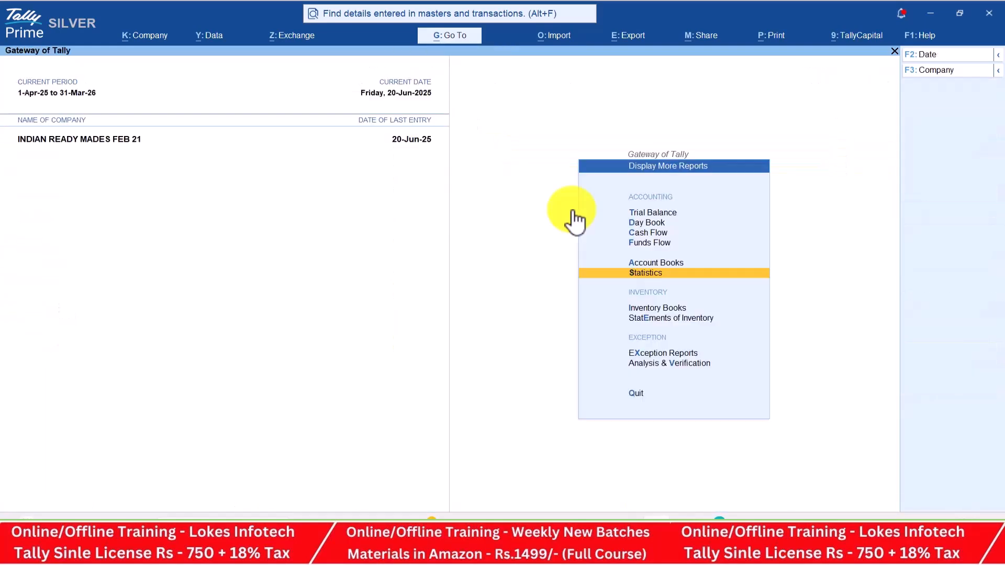
pyautogui.press('Down')
pyautogui.press('Return')
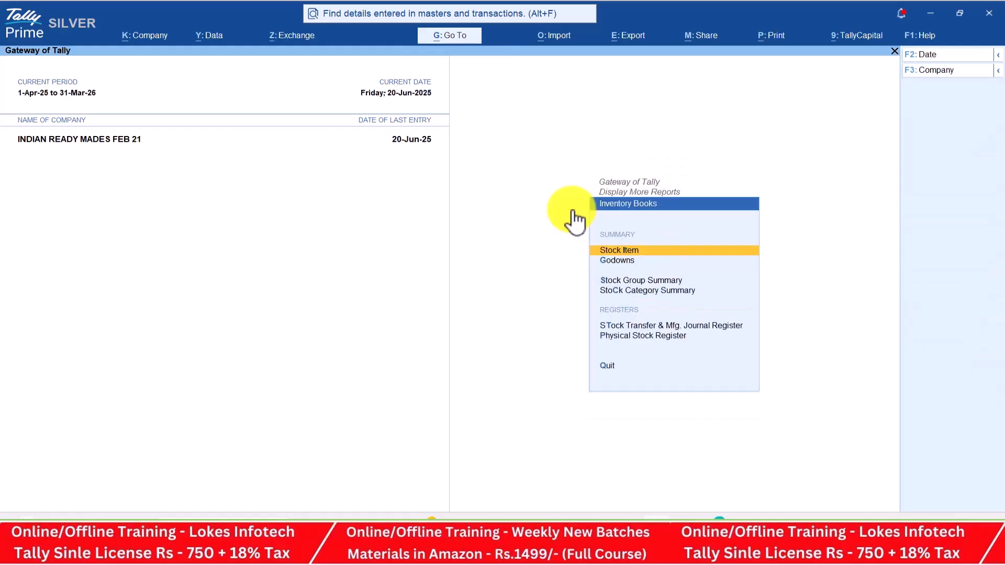
# View monthly summaries for Cotton Threads, Caller Material, Denim Cloth and Full Shirt
pyautogui.press('Return')
pyautogui.press('Down')
pyautogui.press('Return')
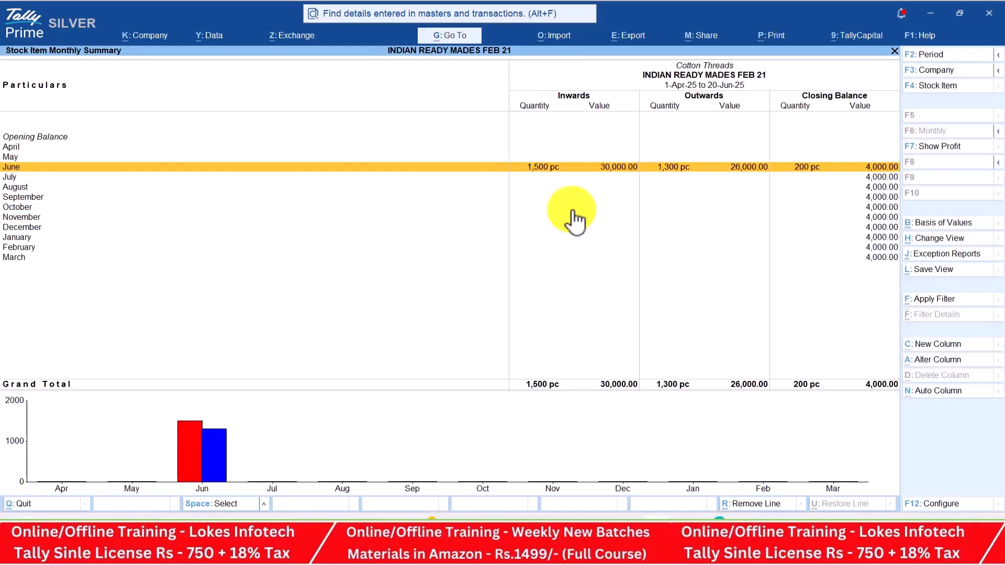
pyautogui.press('Escape')
pyautogui.press('Up')
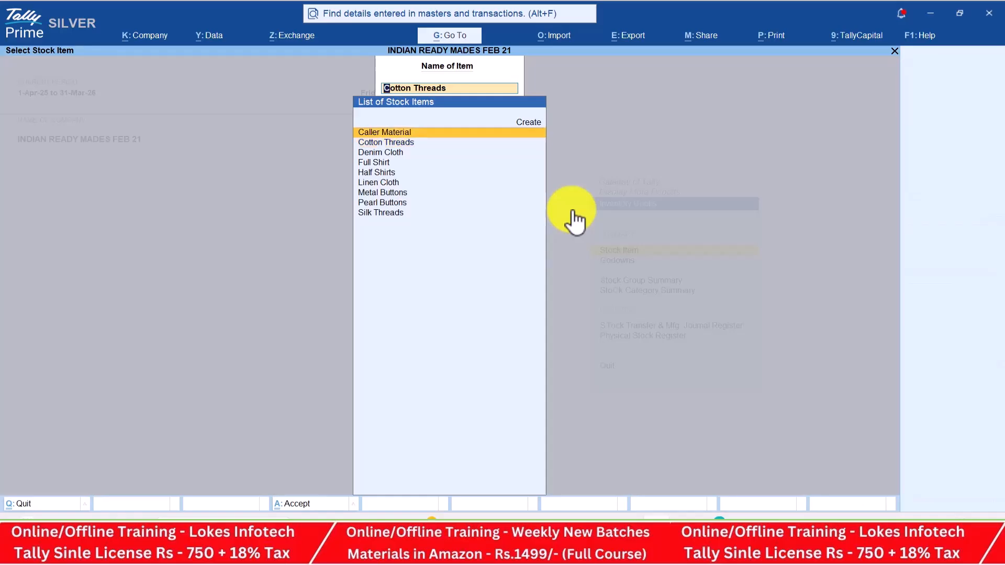
pyautogui.press('Return')
pyautogui.press('Escape')
pyautogui.press('Down')
pyautogui.press('Down')
pyautogui.press('Return')
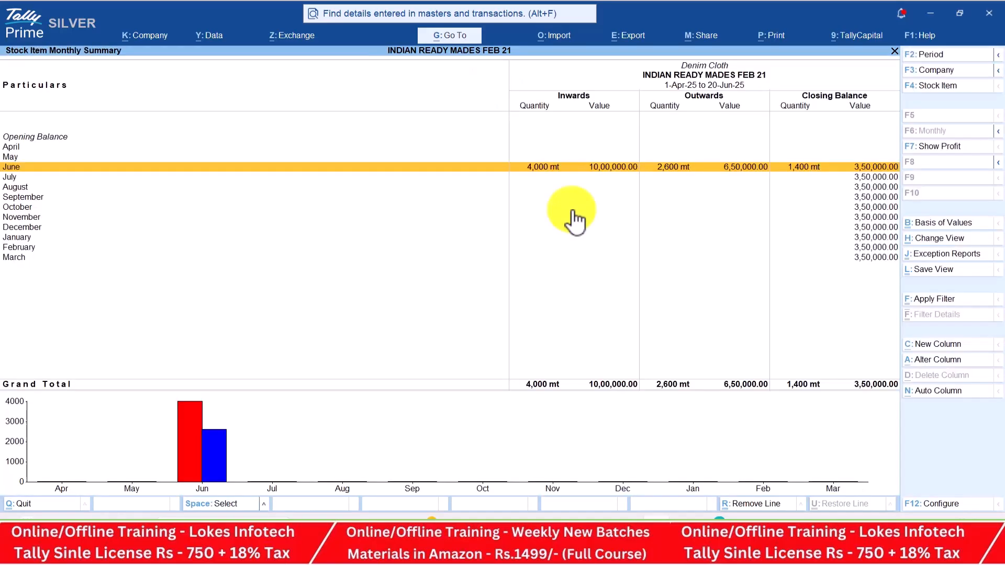
pyautogui.press('Escape')
pyautogui.press('Down')
pyautogui.press('Return')
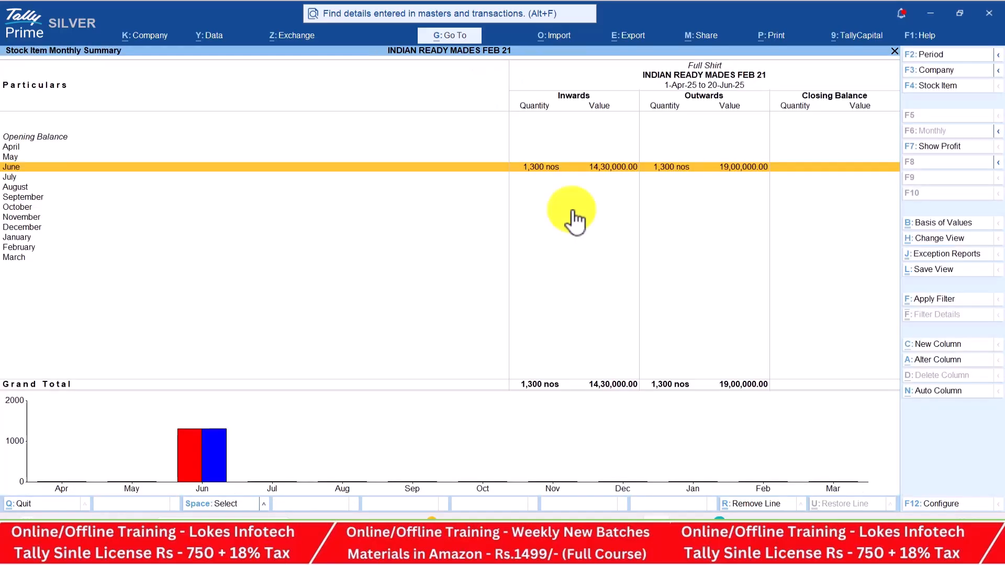
pyautogui.press('Escape')
# Start a Stock Query from Statements of Inventory and review Caller Material
pyautogui.press('Escape')
pyautogui.press('Escape')
pyautogui.press('Down')
pyautogui.press('Return')
pyautogui.press('Return')
pyautogui.press('Return')
pyautogui.press('Escape')
pyautogui.press('Down')
# Review stock queries for the remaining items, with Denim Cloth closing at 1,400 mt, then exit to Gateway
pyautogui.press('Return')
pyautogui.press('Escape')
pyautogui.press('Down')
pyautogui.press('Return')
pyautogui.press('Escape')
pyautogui.press('Down')
pyautogui.press('Return')
pyautogui.press('Escape')
pyautogui.press('Down')
pyautogui.press('Return')
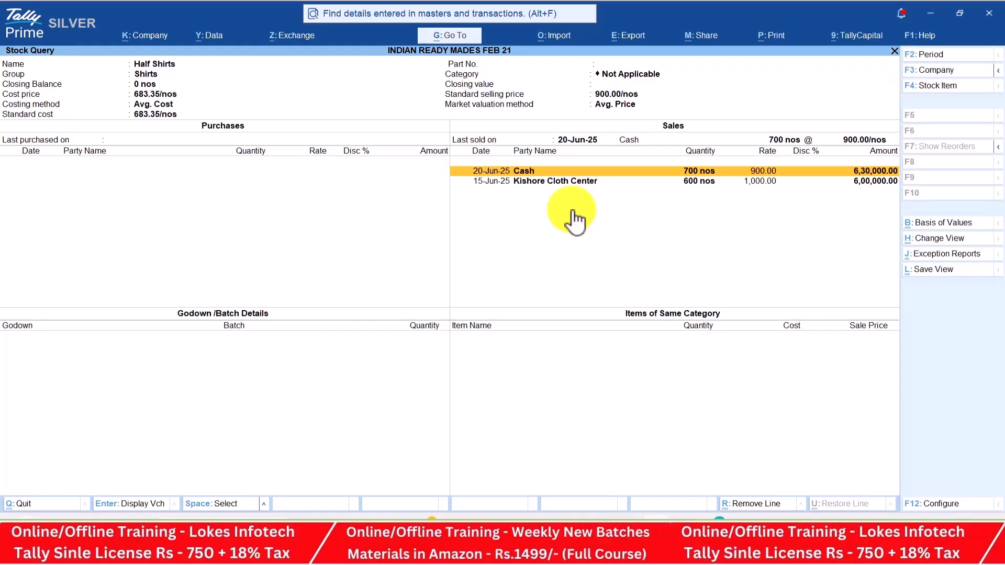
pyautogui.press('Escape')
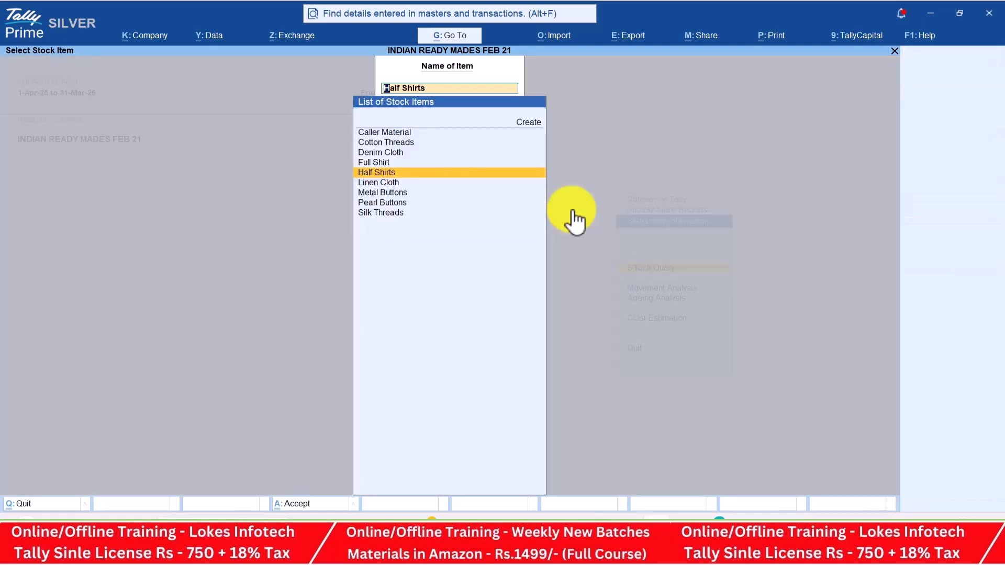
pyautogui.press('Escape')
pyautogui.press('Escape')
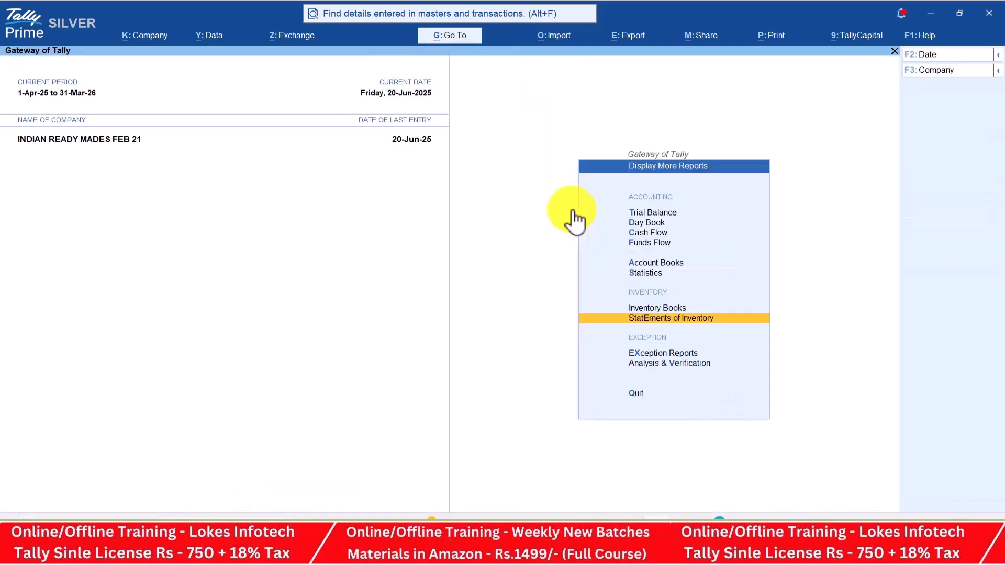
pyautogui.press('Escape')
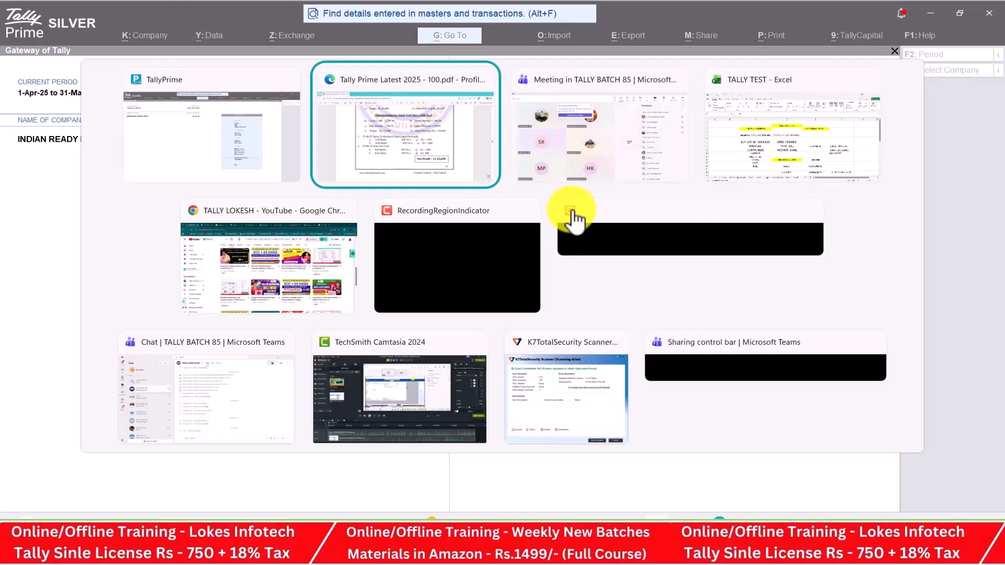
# Bring the TALLY BATCH 85 Teams meeting forward, with its seven-attendee participants list
pyautogui.click(573, 217)
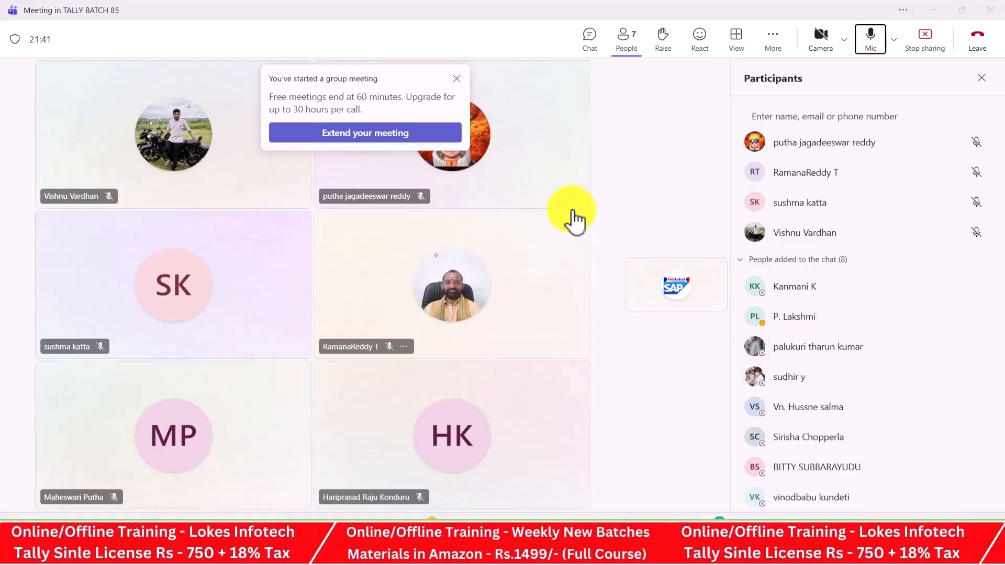
pyautogui.hotkey('alt', 'Tab')
pyautogui.hotkey('alt', 'Tab')
pyautogui.hotkey('alt', 'Tab')
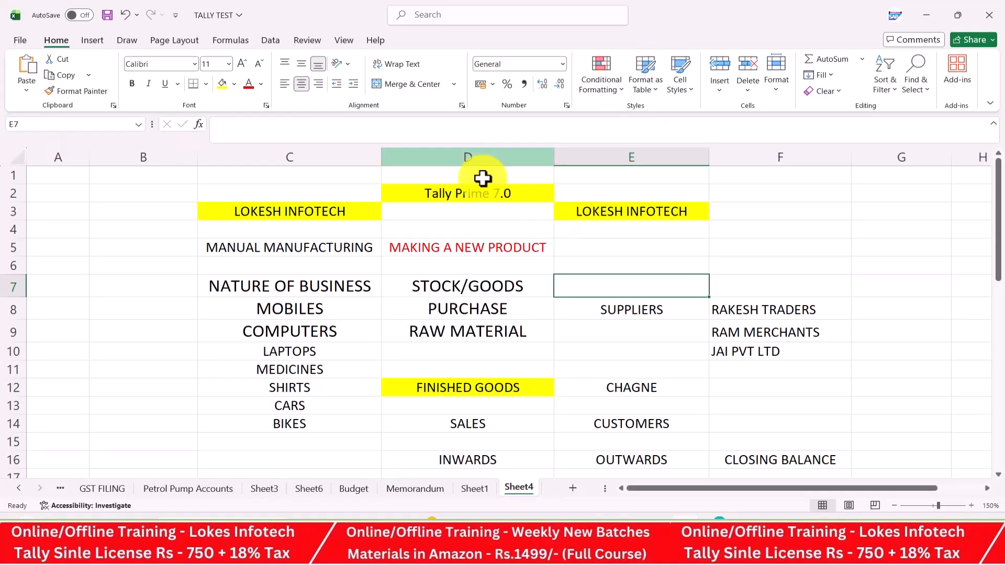
# Copy the header block C2:E3 and paste it at C18
pyautogui.moveTo(371, 193); pyautogui.dragTo(587, 214)
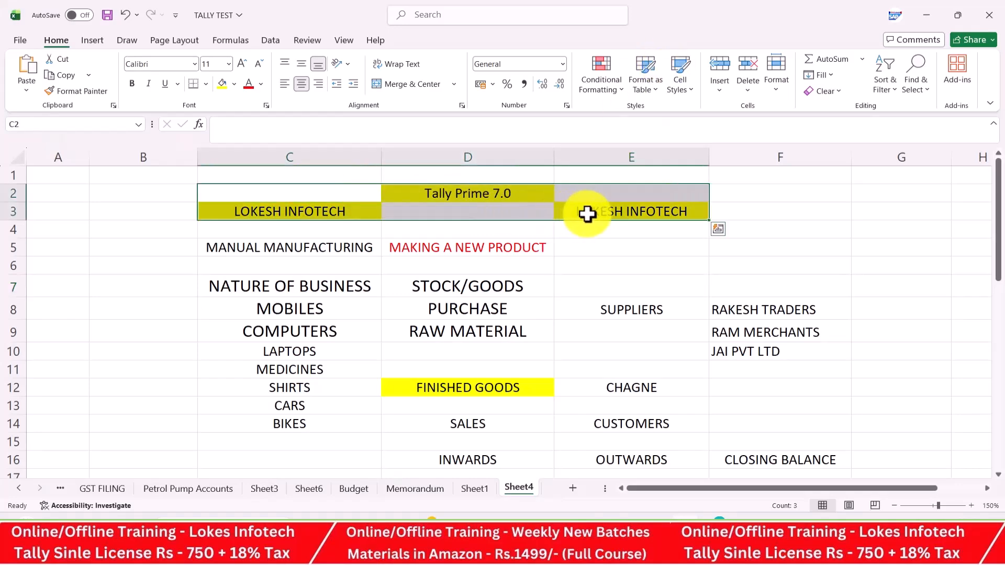
pyautogui.hotkey('ctrl', 'c')
pyautogui.click(400, 386)
pyautogui.press('Down')
pyautogui.press('Down')
pyautogui.press('Down')
pyautogui.press('Down')
pyautogui.press('Down')
pyautogui.press('Down')
pyautogui.press('Down')
pyautogui.press('Down')
pyautogui.press('Down')
pyautogui.press('Down')
pyautogui.press('Down')
pyautogui.press('Down')
pyautogui.press('Down')
pyautogui.press('Down')
pyautogui.press('Down')
pyautogui.press('Down')
pyautogui.press('Down')
pyautogui.press('Down')
pyautogui.press('Down')
pyautogui.press('Down')
pyautogui.press('Down')
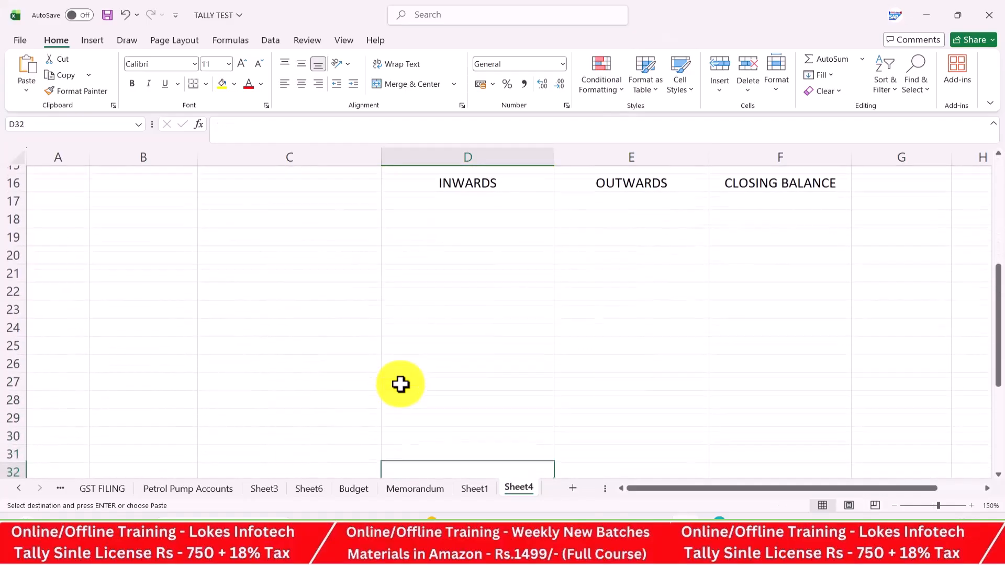
pyautogui.click(325, 197)
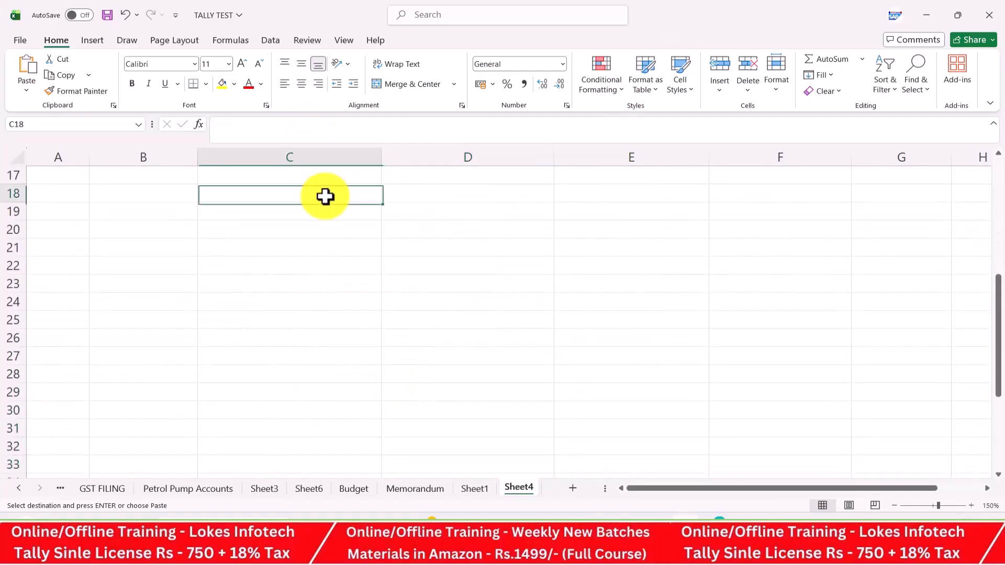
pyautogui.hotkey('ctrl', 'v')
# Enter 'Multi currency' in C21 and 'buying and selling of goods' in D21
pyautogui.click(302, 243)
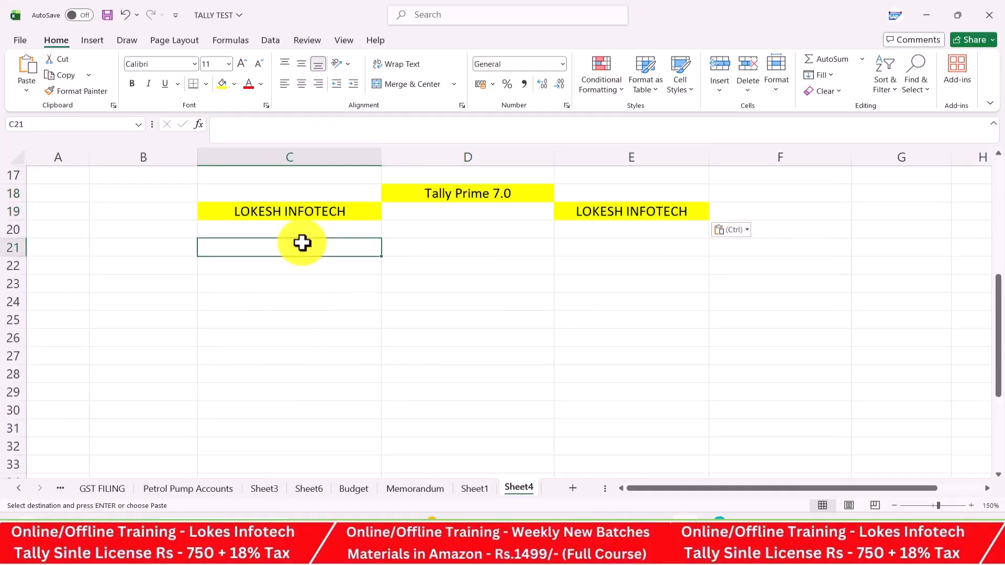
pyautogui.write('Muli')
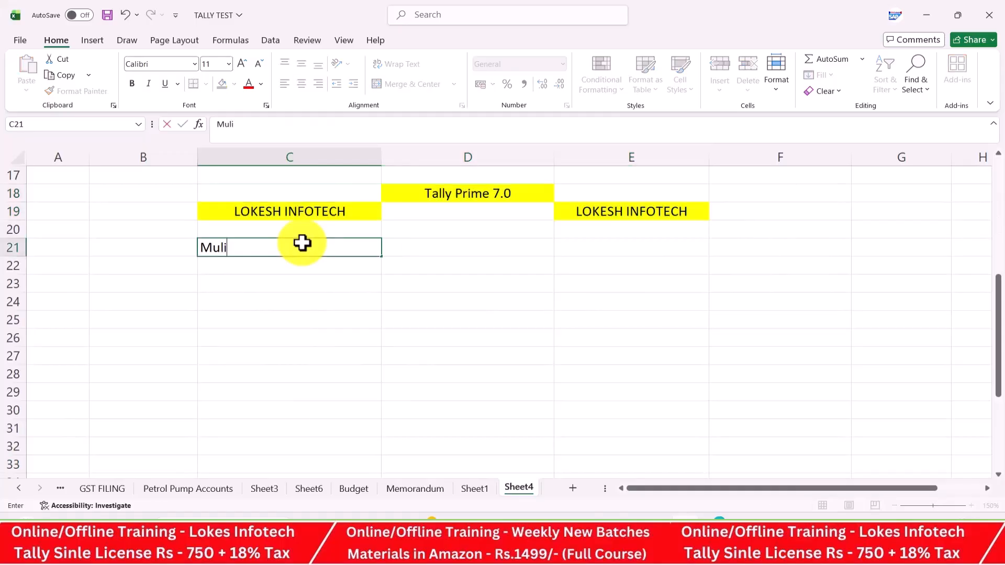
pyautogui.press('BackSpace')
pyautogui.write('ti currency')
pyautogui.press('Tab')
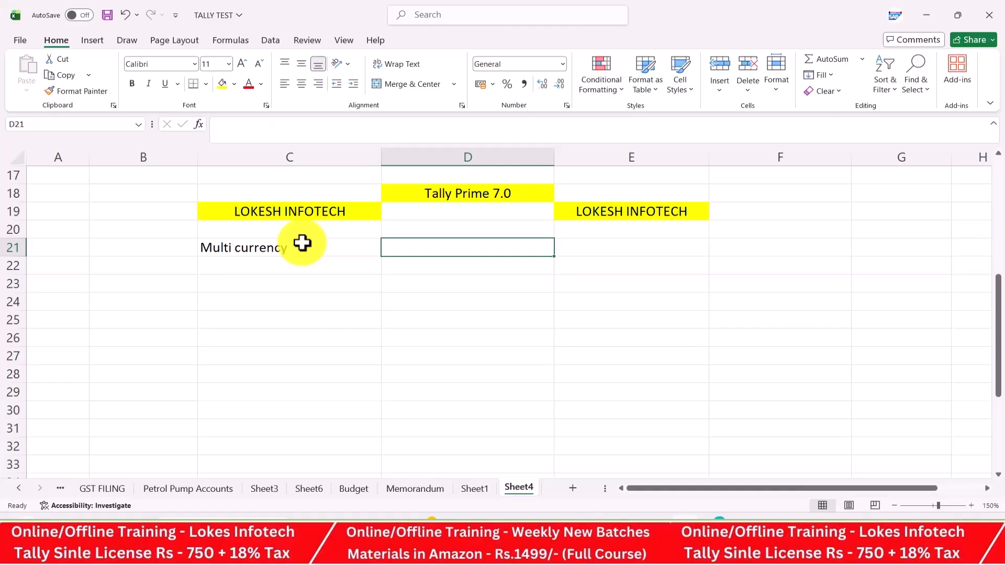
pyautogui.write('buy')
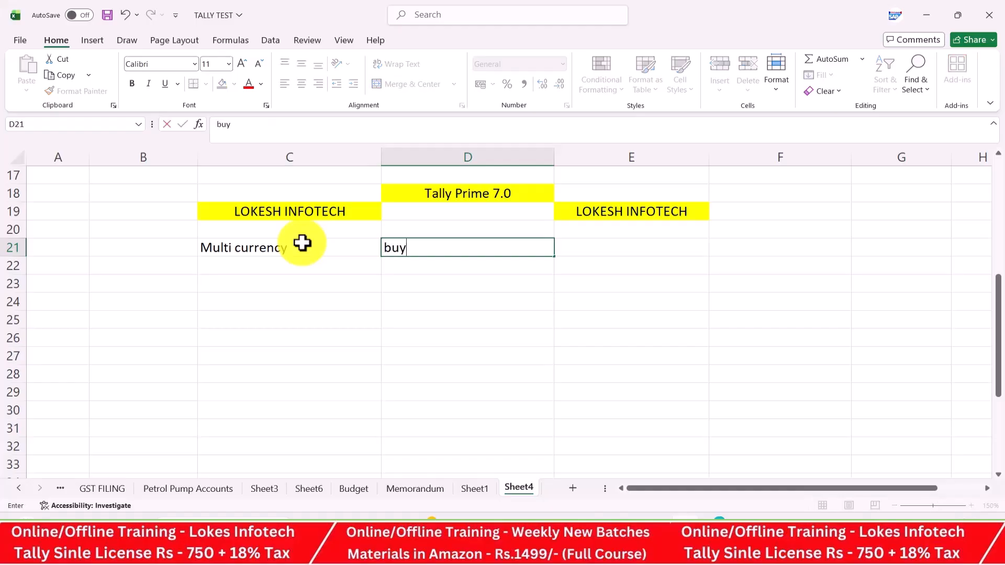
pyautogui.write('ing and selling of goods')
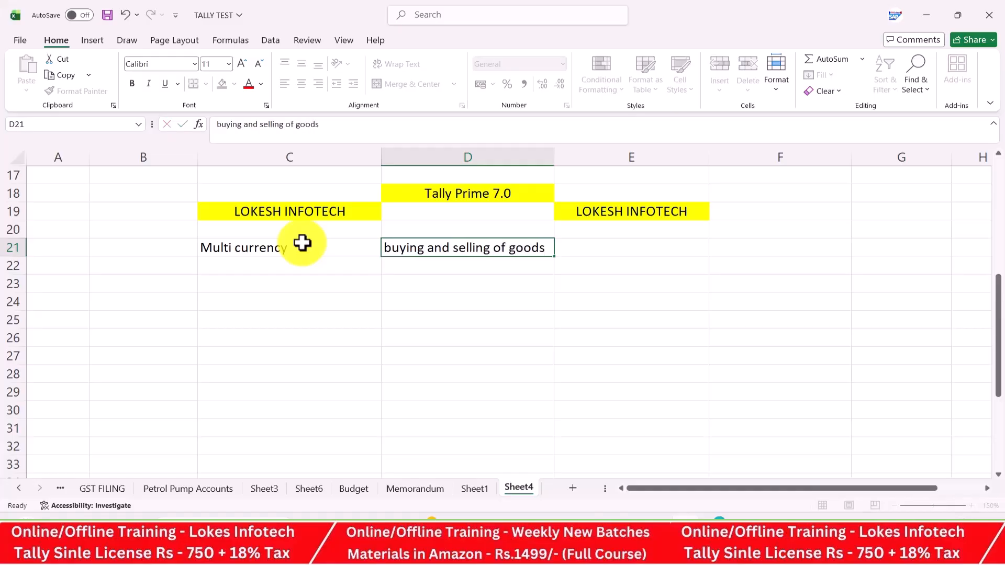
pyautogui.press('Return')
# Enter 'Domestic' in E22 and 'international' in E24
pyautogui.press('Right')
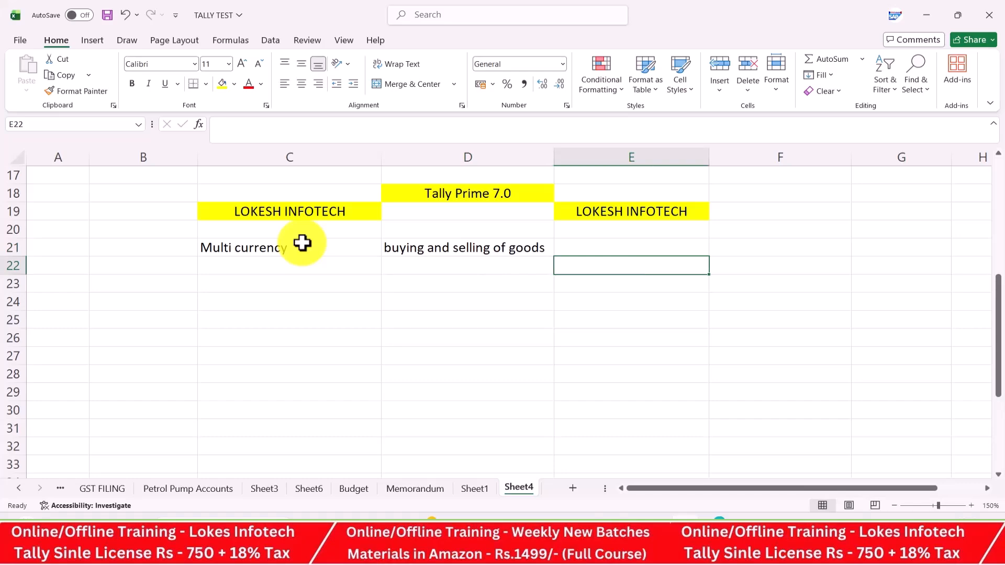
pyautogui.write('do')
pyautogui.press('BackSpace')
pyautogui.press('BackSpace')
pyautogui.write('Dp')
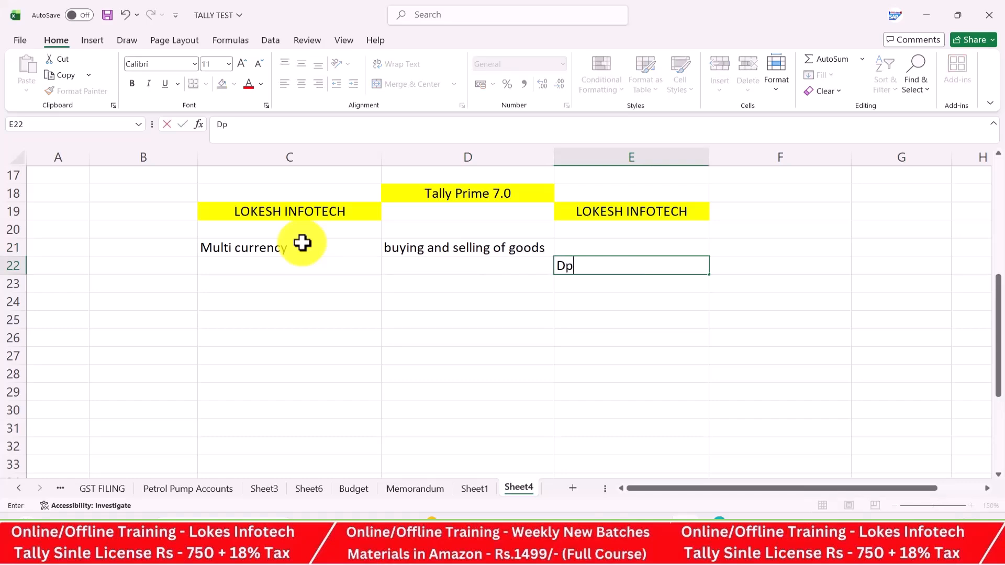
pyautogui.press('BackSpace')
pyautogui.write('omestic')
pyautogui.press('Return')
pyautogui.press('Return')
pyautogui.write('international')
pyautogui.press('BackSpace')
pyautogui.write('al')
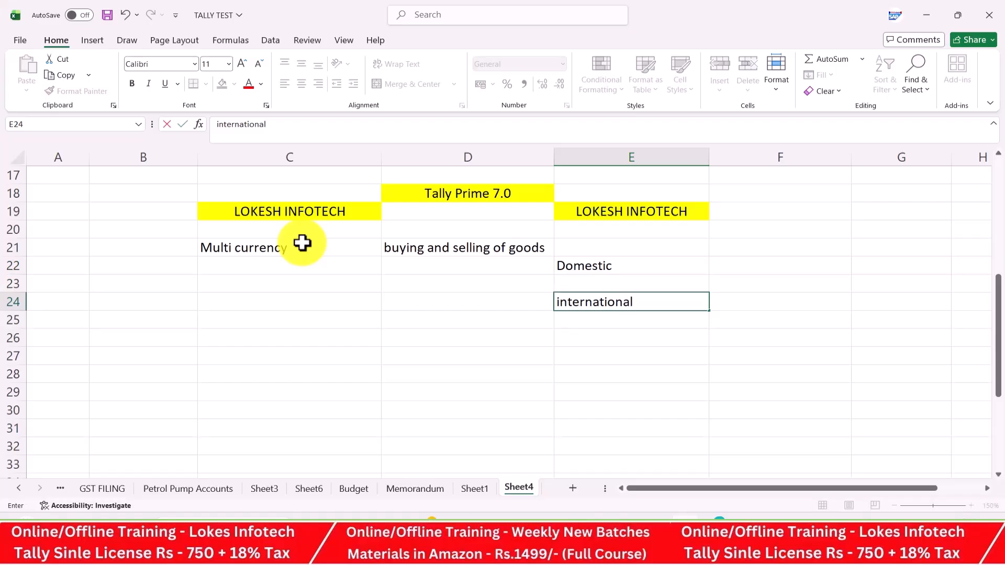
pyautogui.press('Return')
pyautogui.press('Left')
pyautogui.press('Left')
pyautogui.press('Up')
pyautogui.press('Up')
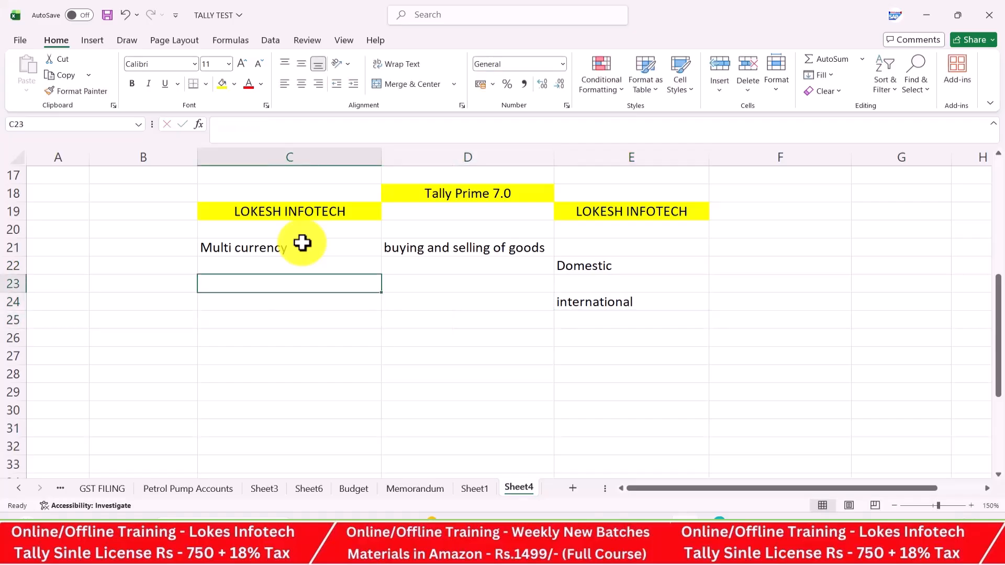
# Enter 'nature of business' in C23, listing mobile, computers, medinces and electrical goods below
pyautogui.write('nature of business')
pyautogui.press('Return')
pyautogui.press('Return')
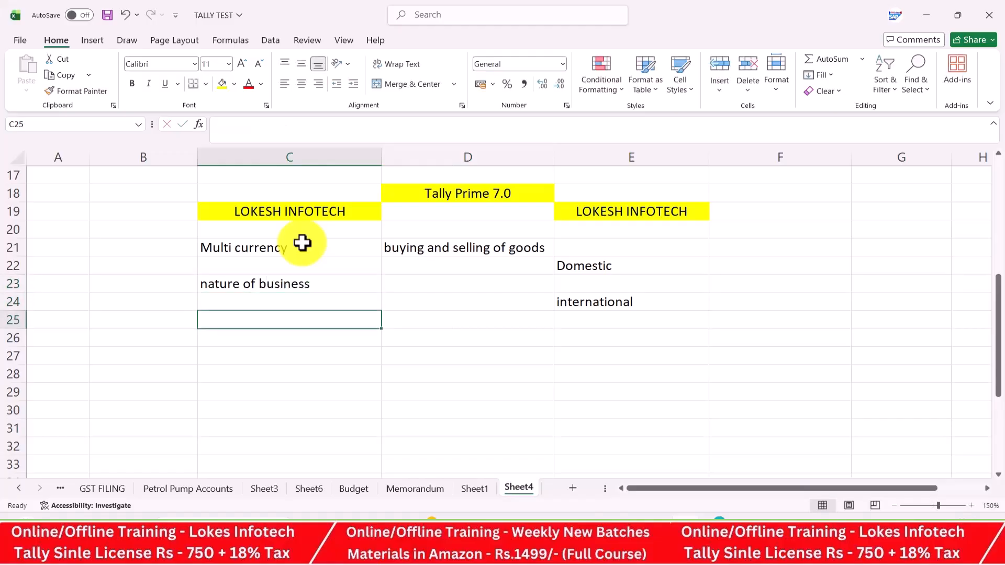
pyautogui.write('mobie')
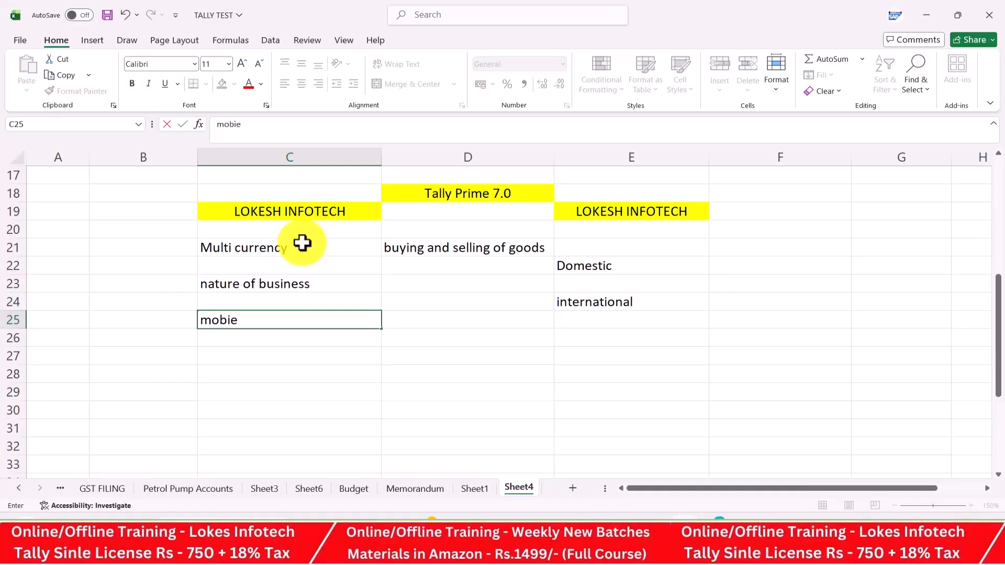
pyautogui.press('BackSpace')
pyautogui.write('le')
pyautogui.press('Return')
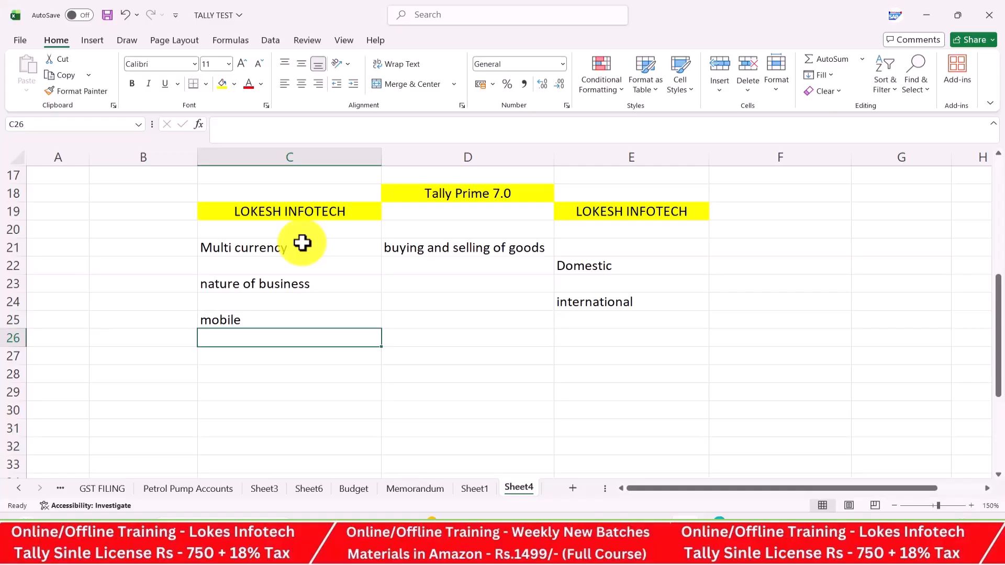
pyautogui.write('computers')
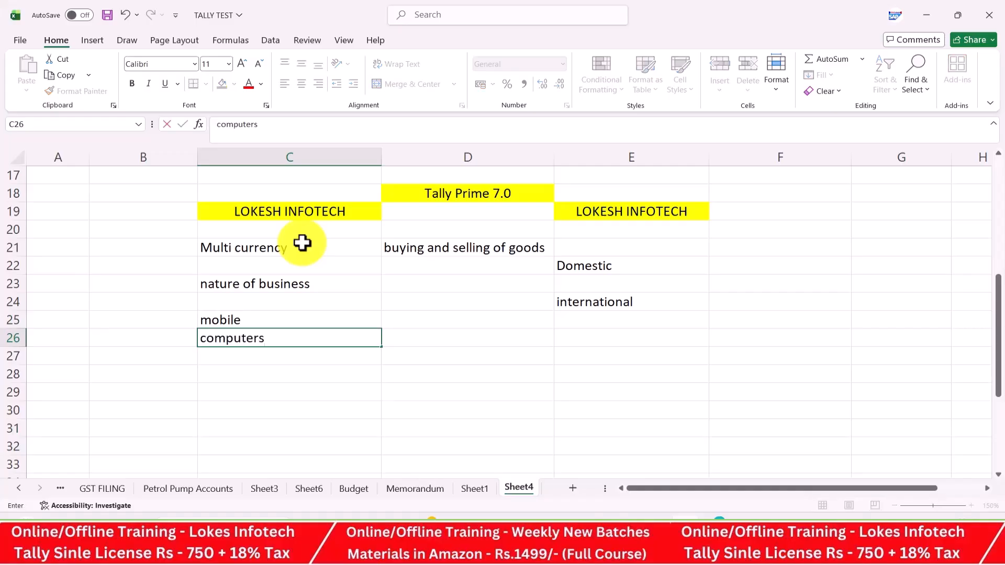
pyautogui.press('Return')
pyautogui.write('medinces')
pyautogui.press('Return')
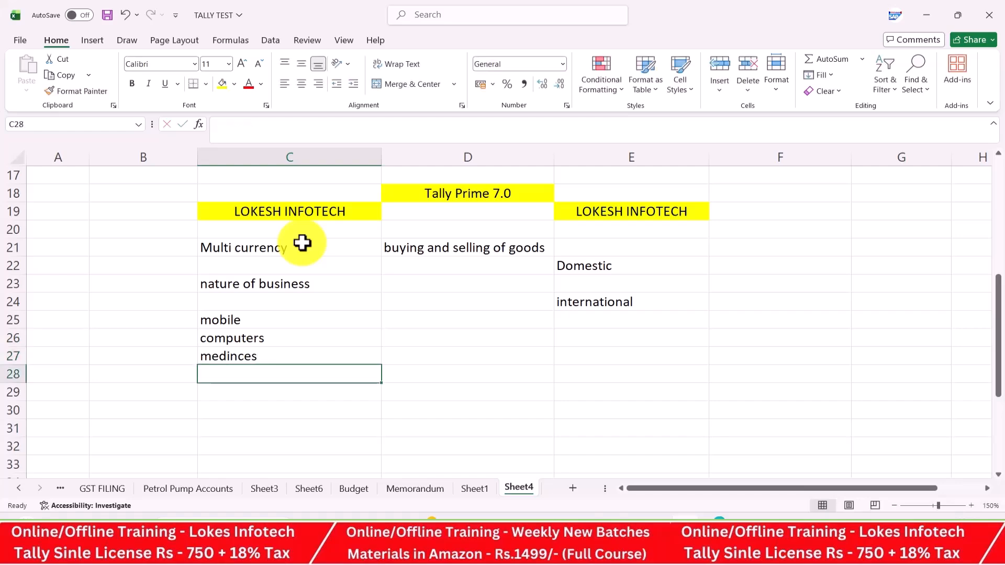
pyautogui.write('electric')
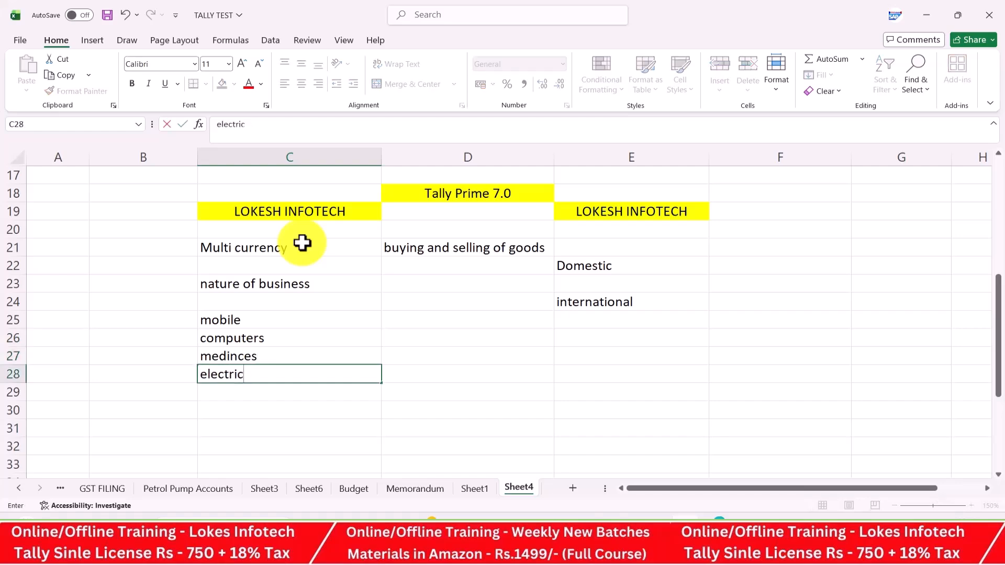
pyautogui.write('al goods')
# Centre the Domestic and international cells E21:E24
pyautogui.click(451, 284)
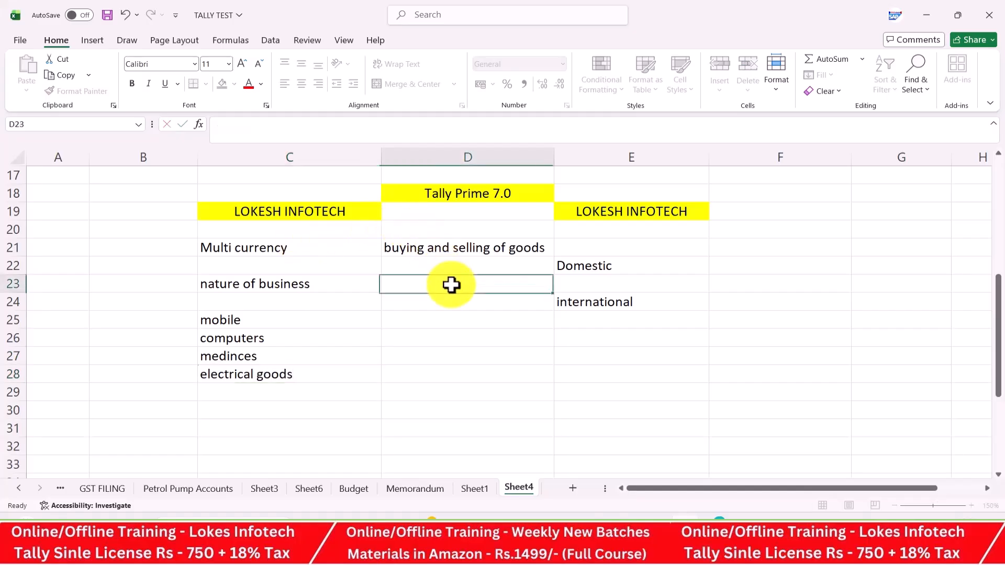
pyautogui.moveTo(628, 247); pyautogui.dragTo(628, 304)
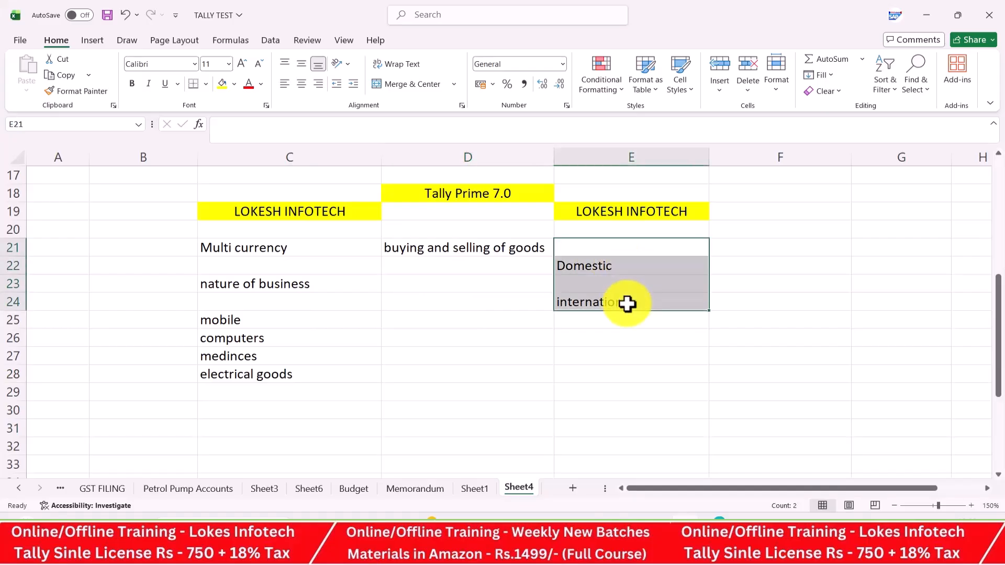
pyautogui.click(301, 84)
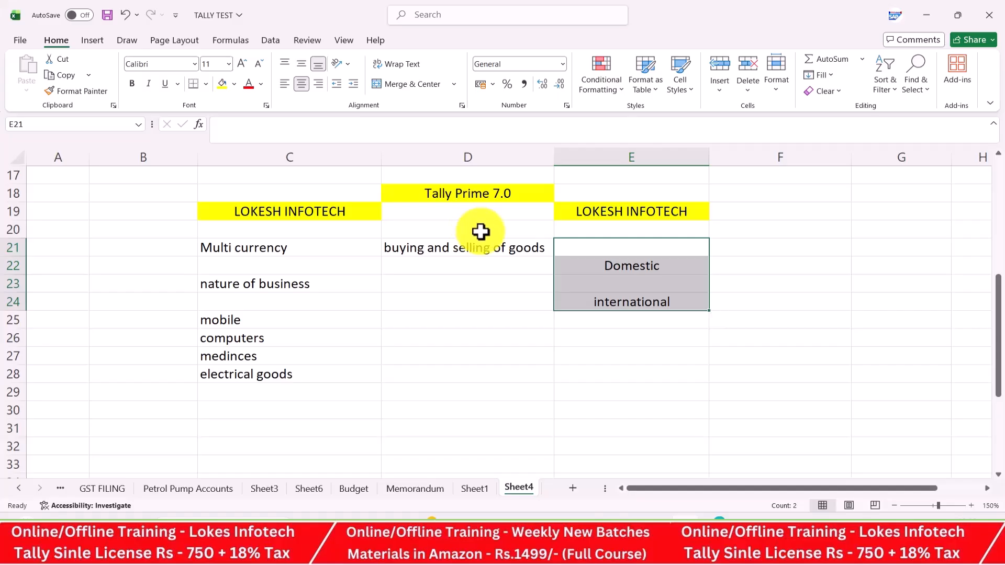
pyautogui.click(459, 278)
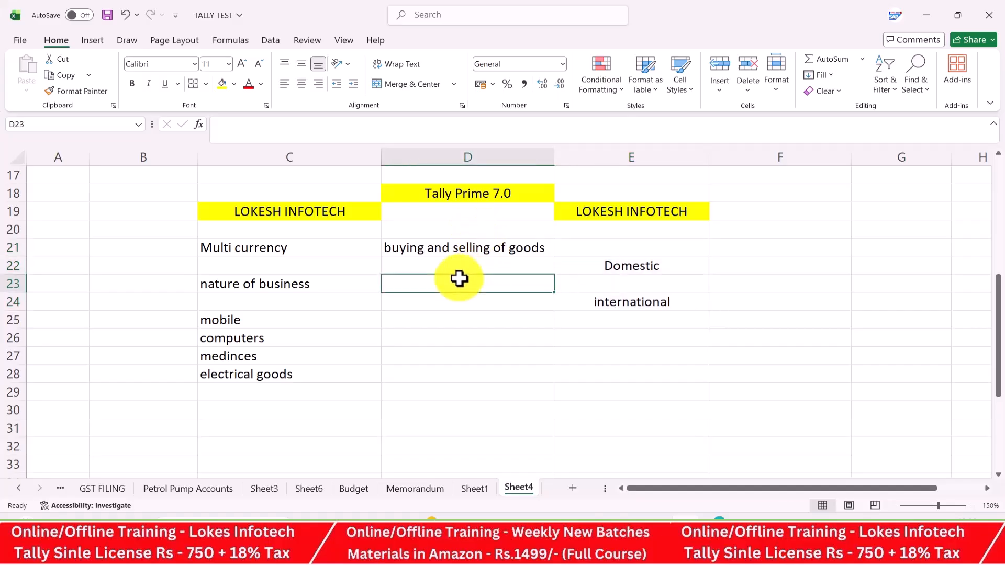
# Add notes 'with in india' in F22 and 'other cuntries' below it
pyautogui.click(747, 265)
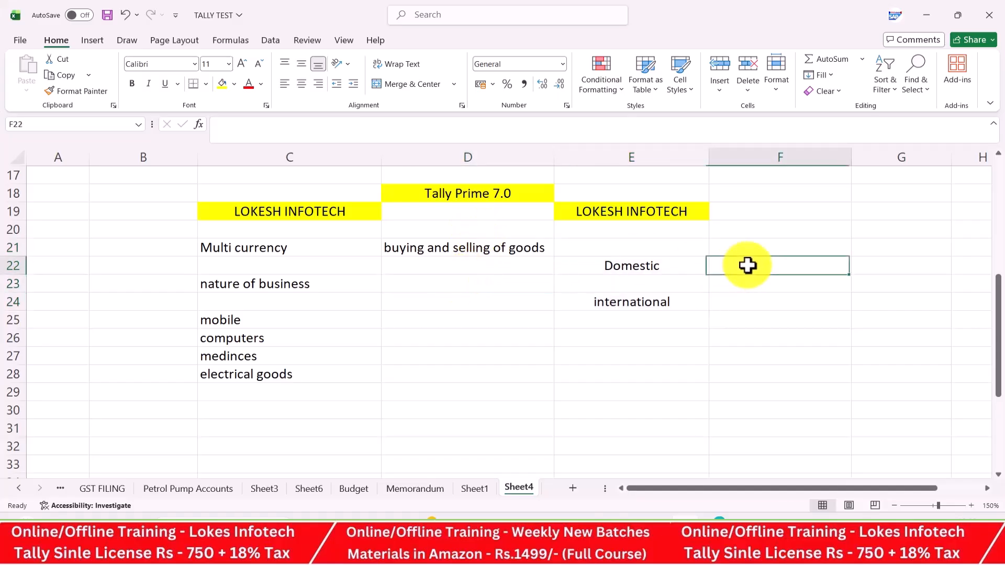
pyautogui.write('with in')
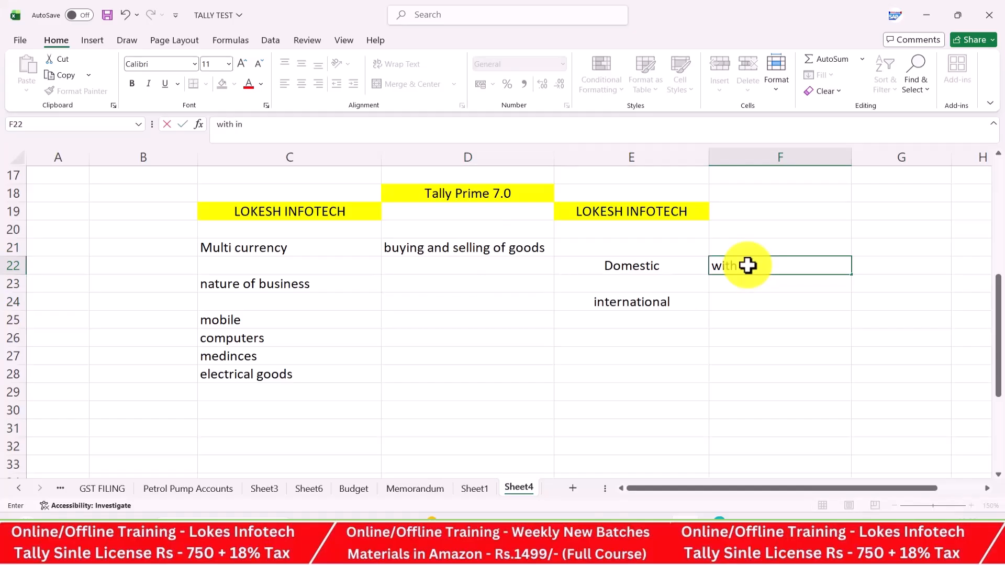
pyautogui.write(' india')
pyautogui.press('Return')
pyautogui.press('Return')
pyautogui.write('oterh')
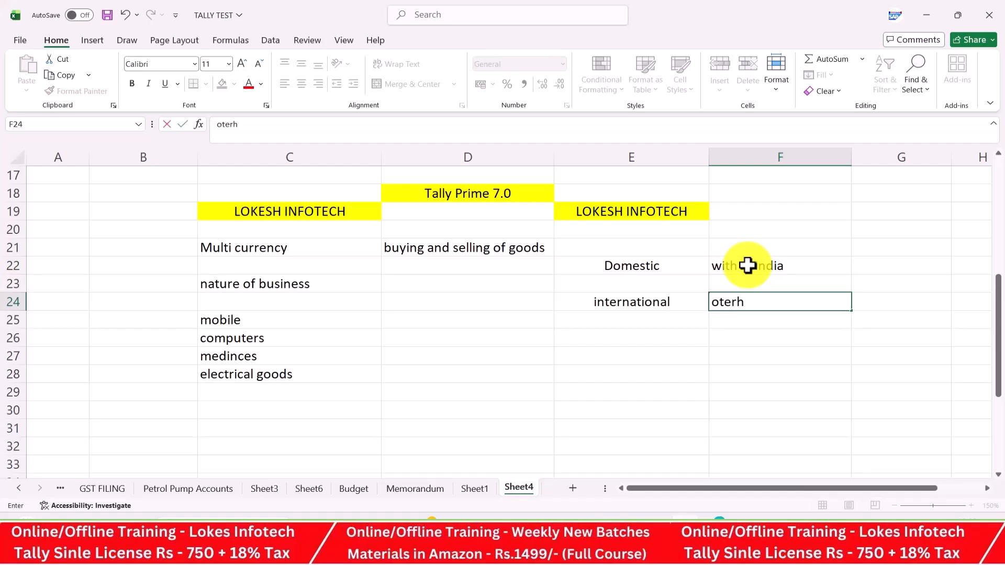
pyautogui.press('BackSpace')
pyautogui.press('BackSpace')
pyautogui.press('BackSpace')
pyautogui.write('her cunt')
pyautogui.press('BackSpace')
pyautogui.write('ntries')
pyautogui.press('Return')
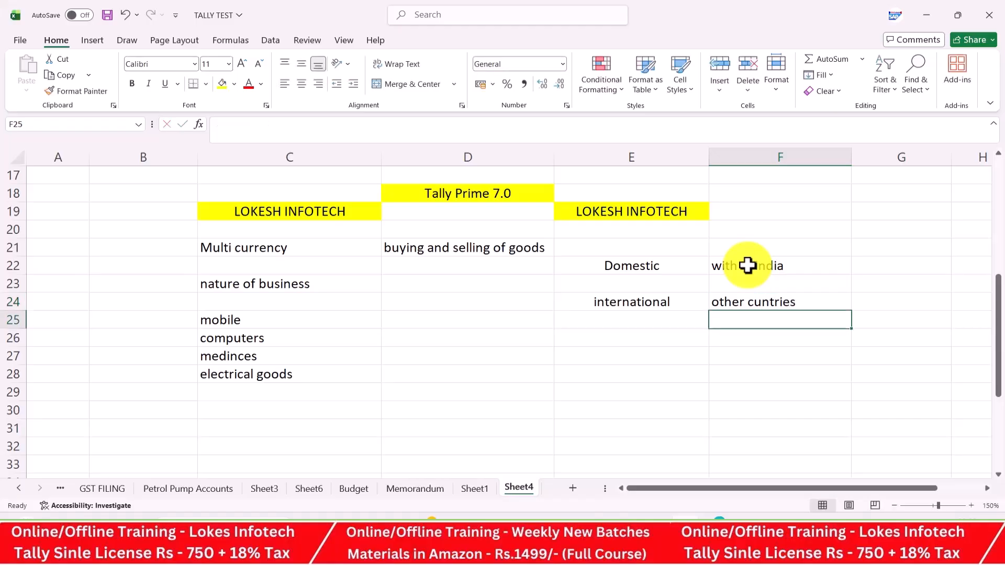
# List purchase, sales and stock /goods down column D from D23
pyautogui.click(465, 288)
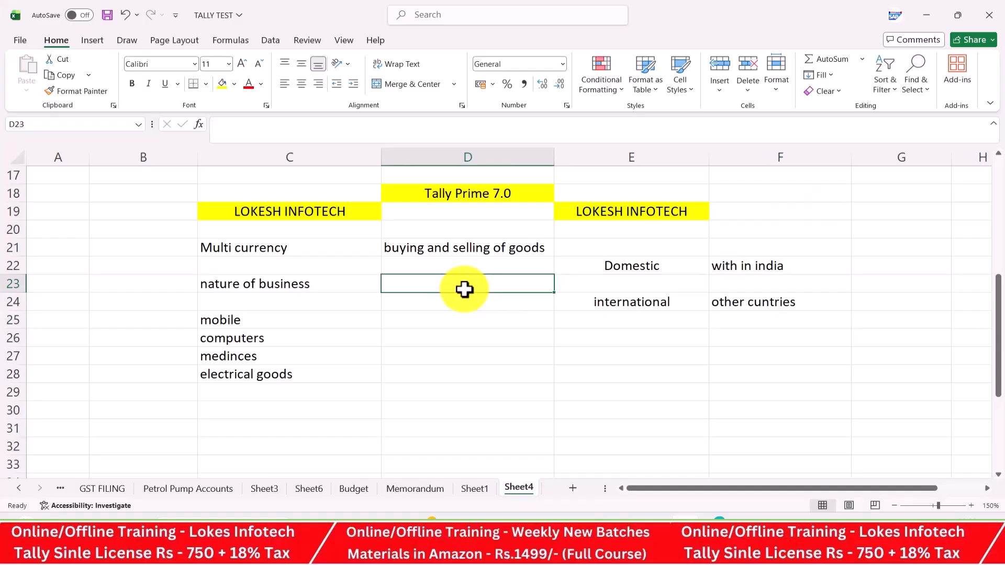
pyautogui.write('purchase')
pyautogui.press('Return')
pyautogui.press('Return')
pyautogui.write('sales')
pyautogui.press('Return')
pyautogui.press('Return')
pyautogui.write('stock')
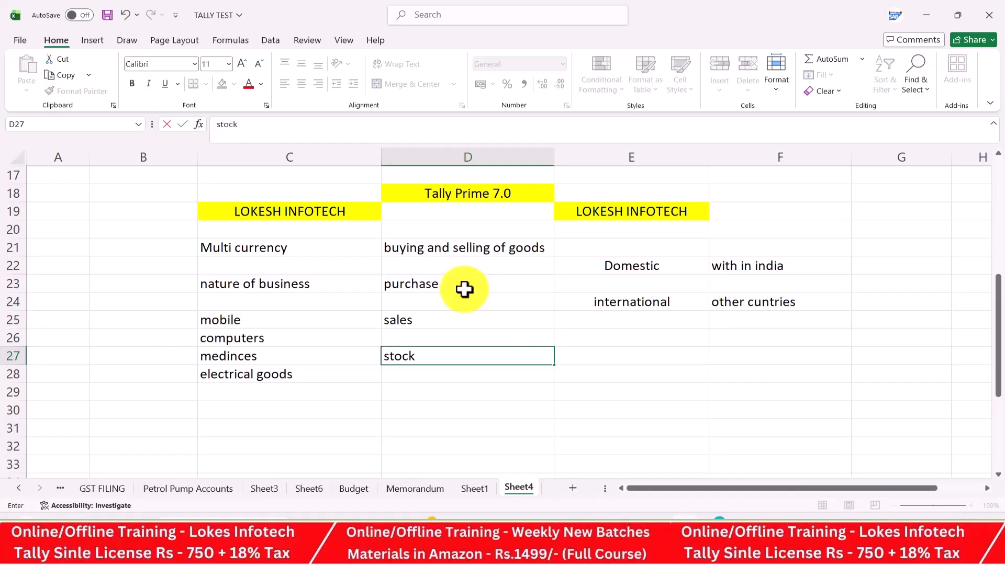
pyautogui.write(' /goods')
pyautogui.press('Return')
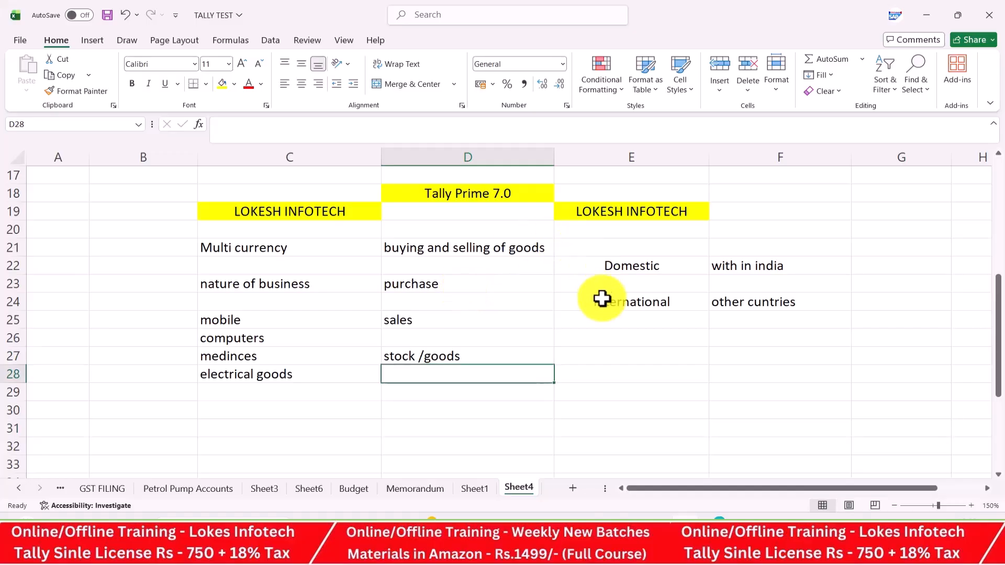
# Enter countries dubai, us, austrlia and kuwait in E26:E29 and centre them
pyautogui.click(606, 341)
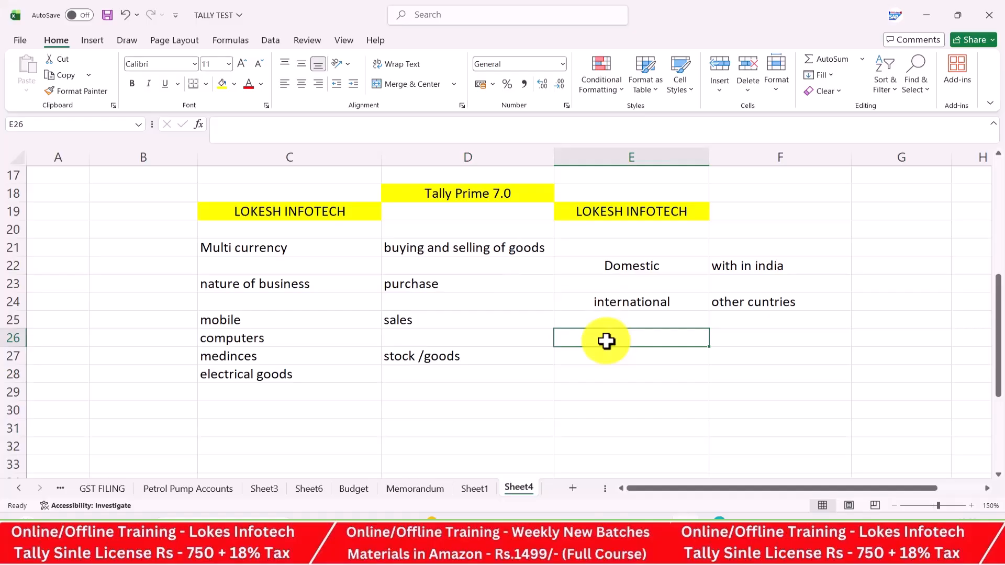
pyautogui.write('du')
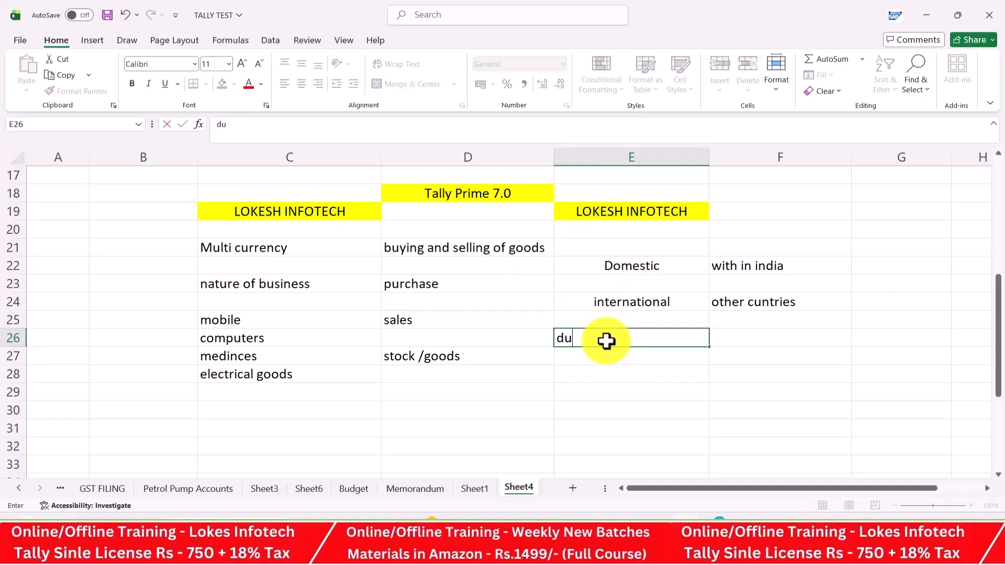
pyautogui.write('bai')
pyautogui.press('Return')
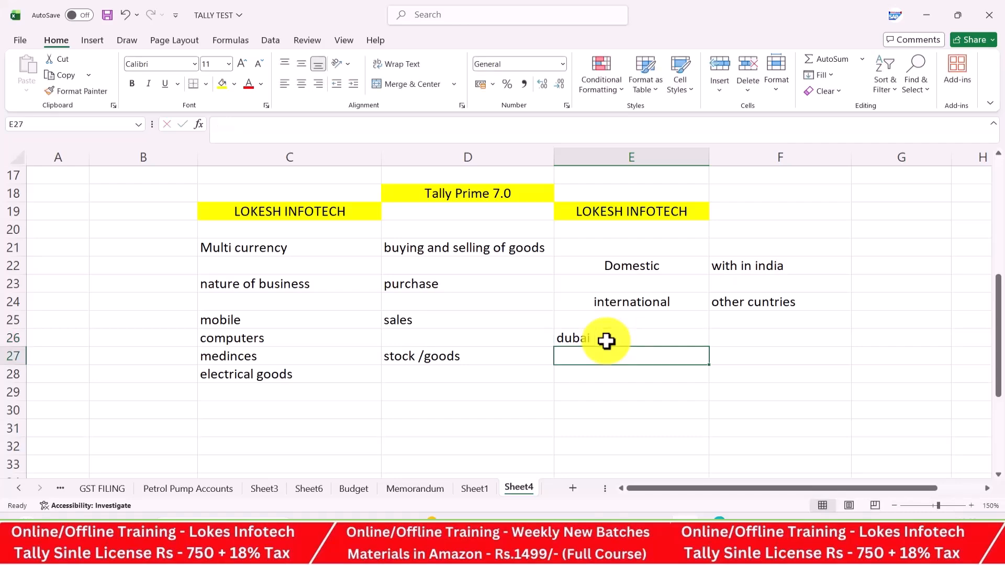
pyautogui.write('us')
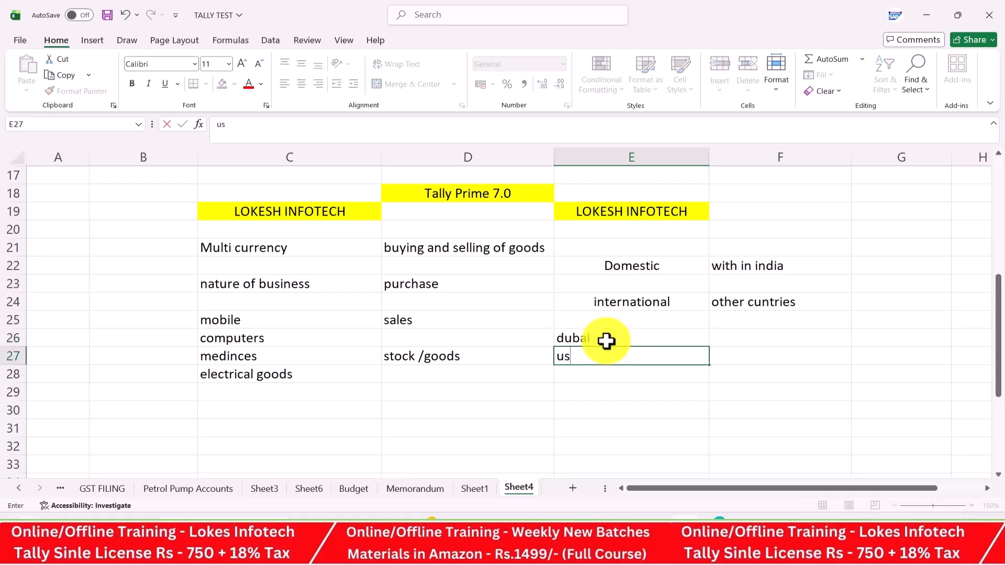
pyautogui.press('Return')
pyautogui.write('austr')
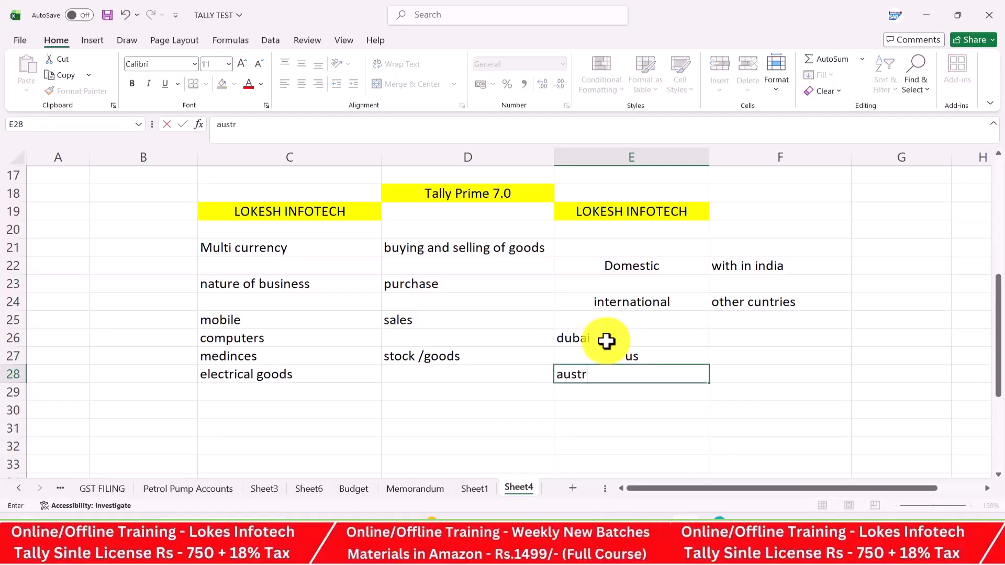
pyautogui.write('lia')
pyautogui.press('Return')
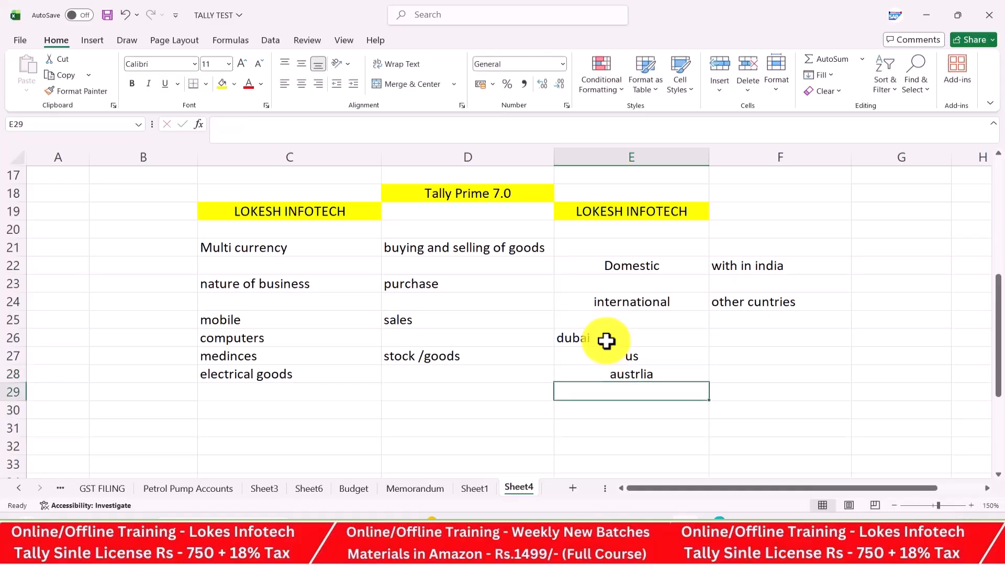
pyautogui.write('kuwait')
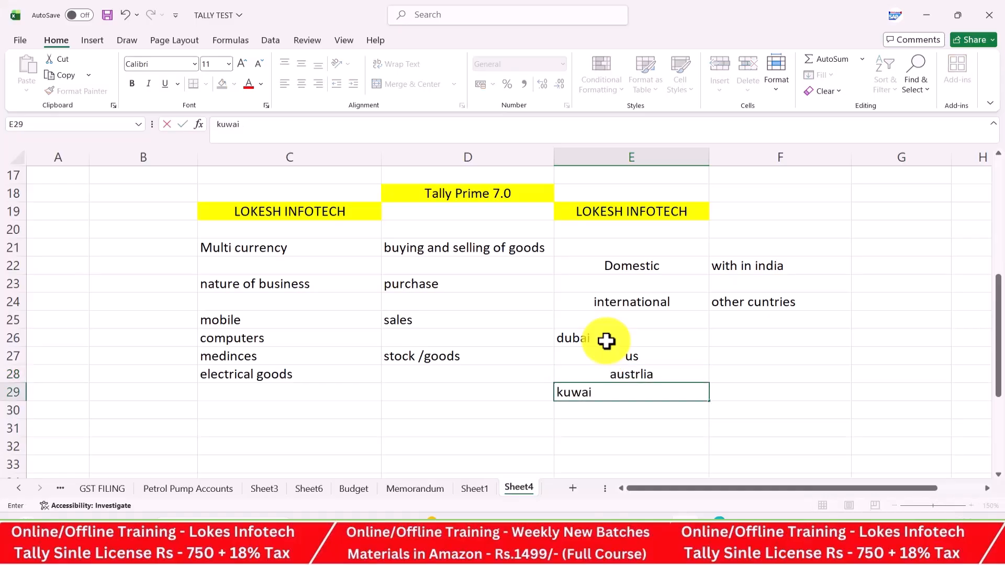
pyautogui.press('Return')
pyautogui.moveTo(610, 321); pyautogui.dragTo(631, 393)
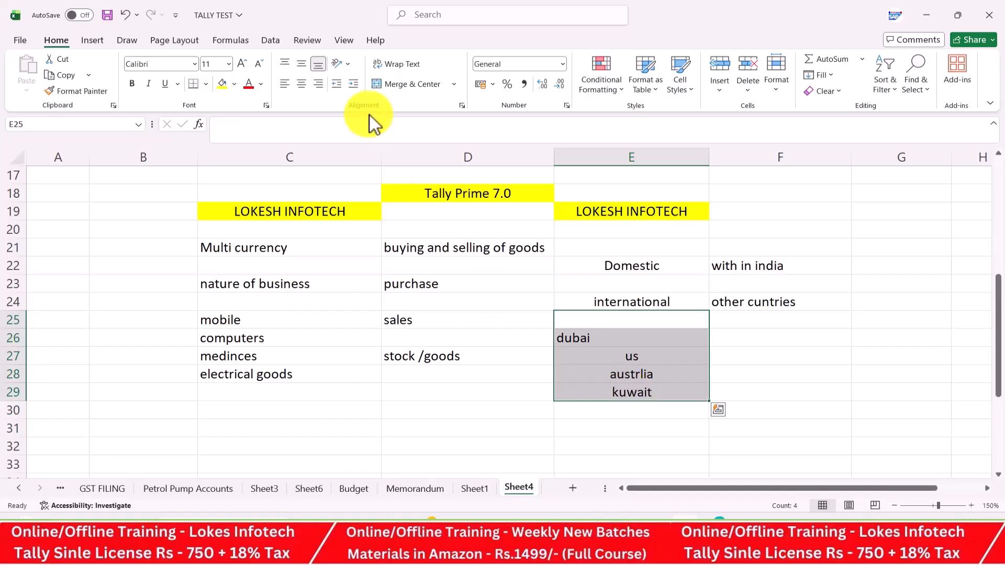
pyautogui.click(303, 82)
pyautogui.click(779, 338)
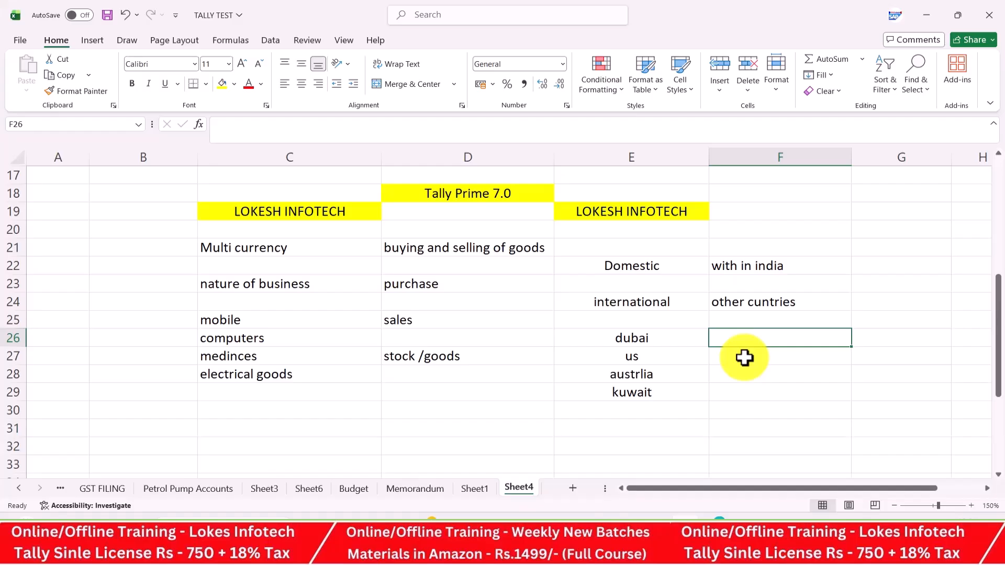
# Enter the notes 'currencies' in F26 and 'rate of exchange' in F27 beside dubai and us
pyautogui.write('curenci')
pyautogui.press('BackSpace')
pyautogui.press('BackSpace')
pyautogui.press('BackSpace')
pyautogui.write('rencices')
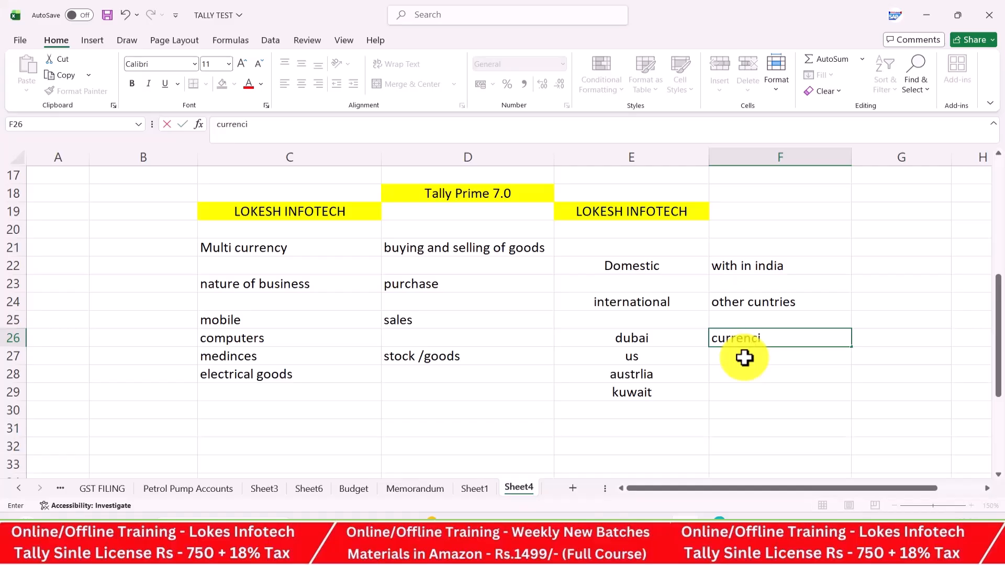
pyautogui.press('Left')
pyautogui.press('Left')
pyautogui.press('BackSpace')
pyautogui.press('Return')
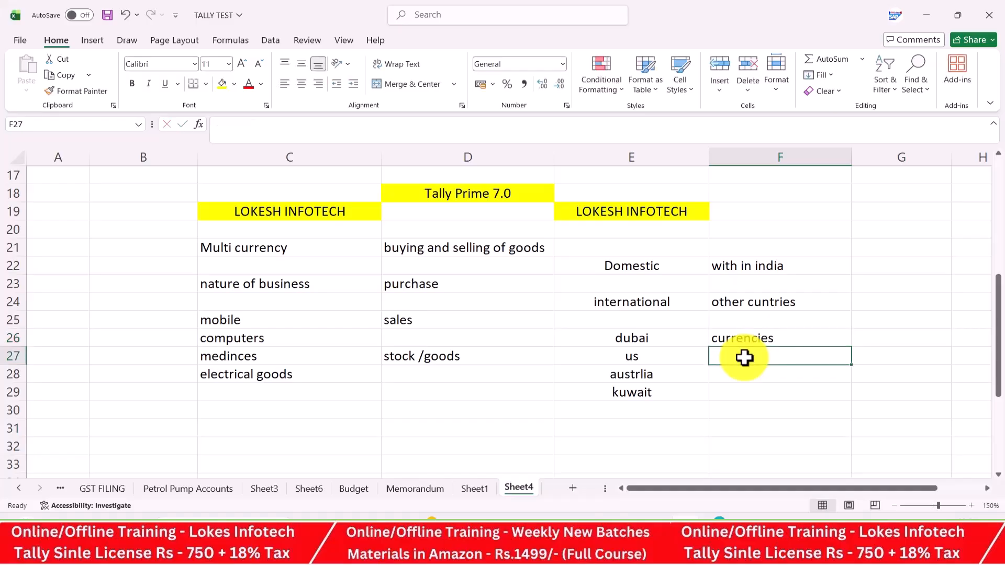
pyautogui.write('rate')
pyautogui.write('of')
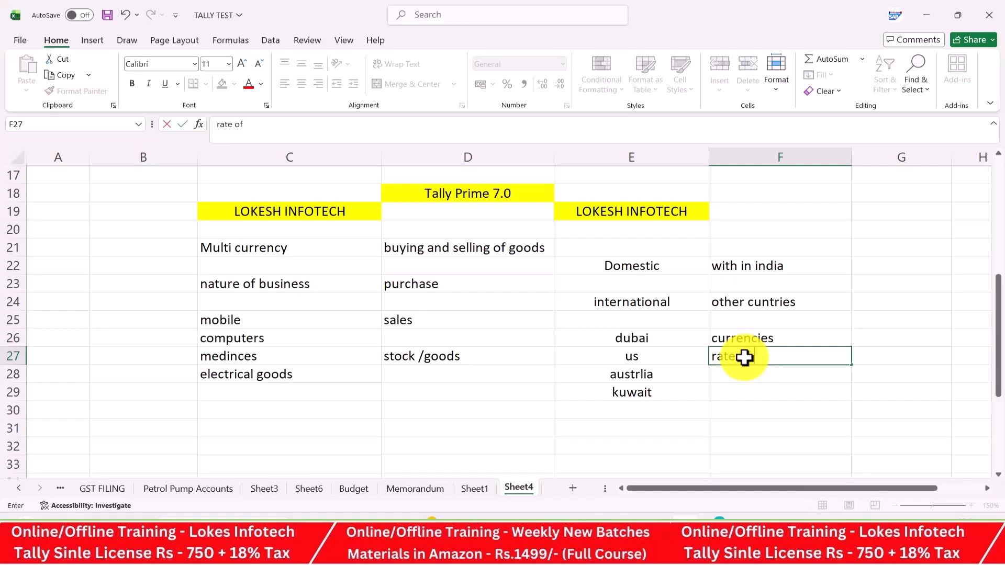
pyautogui.write(' exchange')
pyautogui.press('Return')
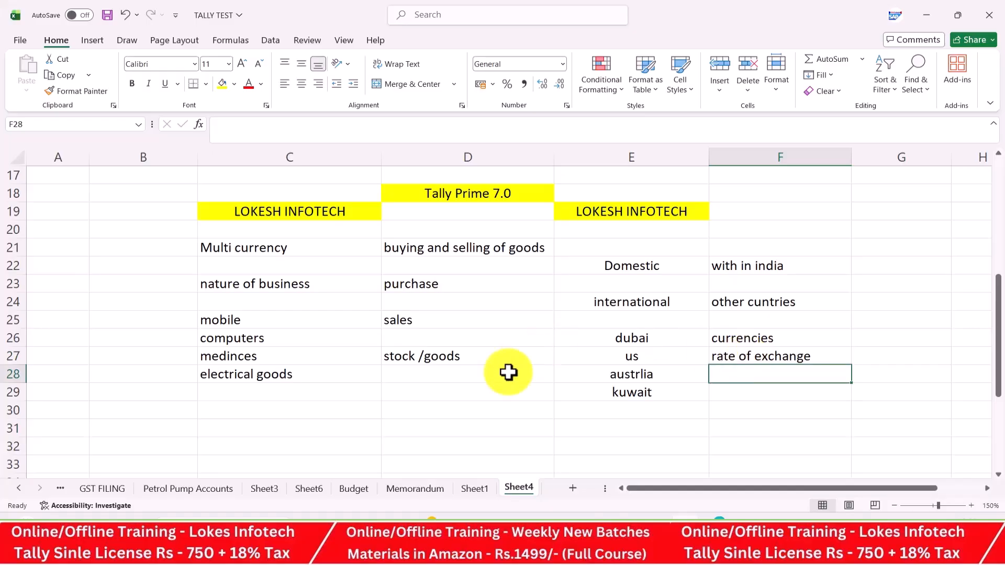
pyautogui.click(412, 398)
# Review Problem-12's multicurrency rate table for International Pvt Ltd in the practice PDF
pyautogui.hotkey('alt', 'Tab')
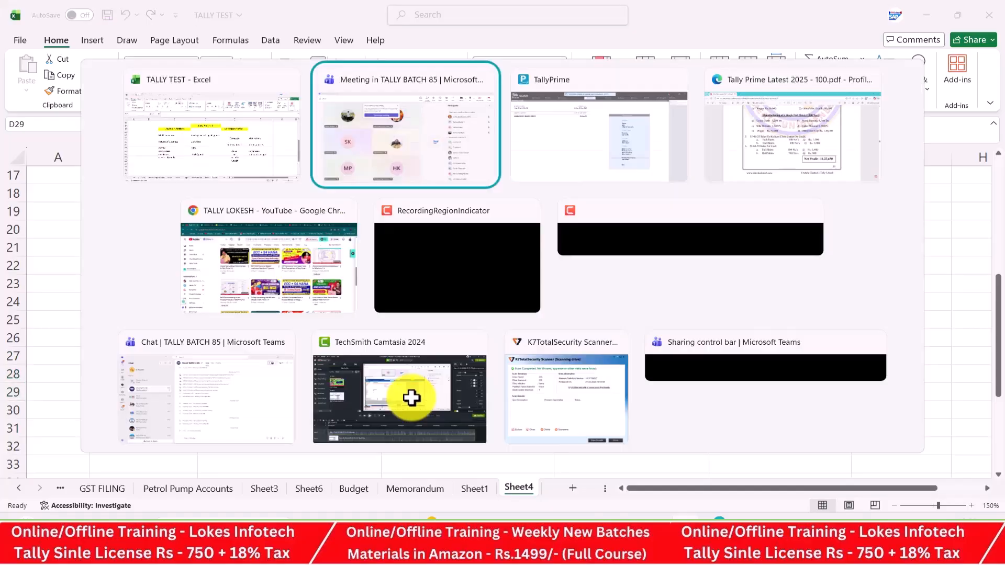
pyautogui.press('Tab')
pyautogui.press('Tab')
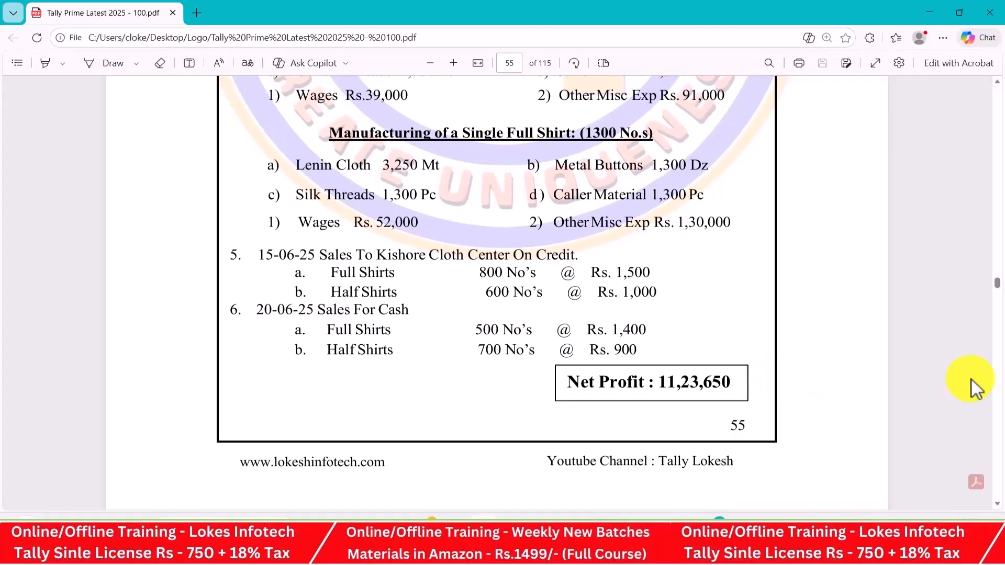
pyautogui.scroll(-10, 997, 506)
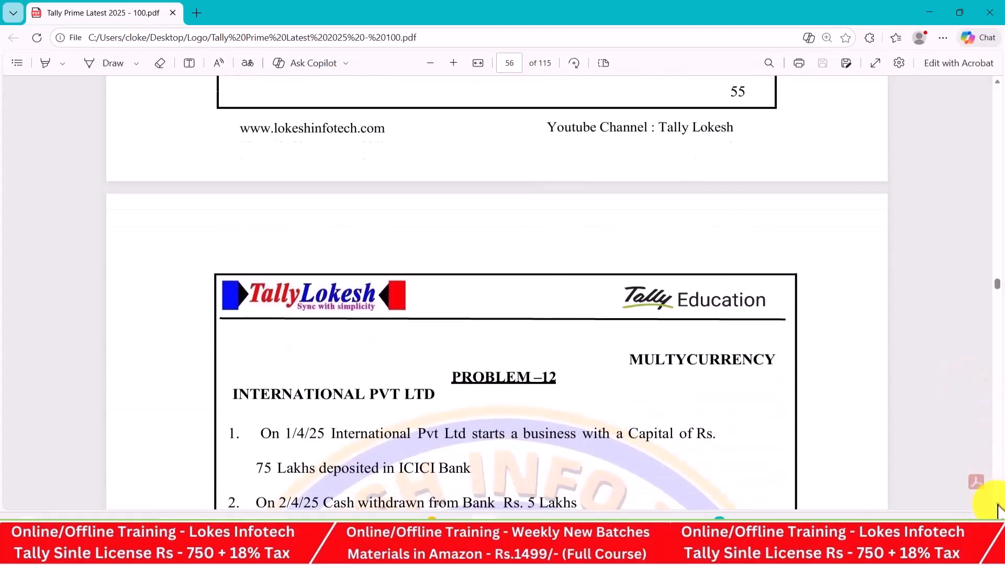
pyautogui.scroll(-8, 998, 508)
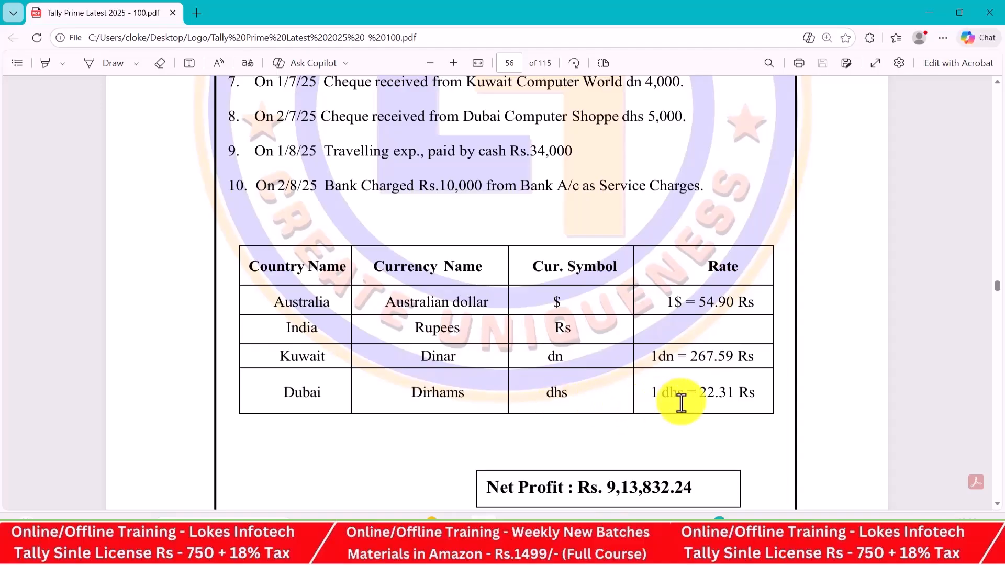
pyautogui.scroll(8, 681, 403)
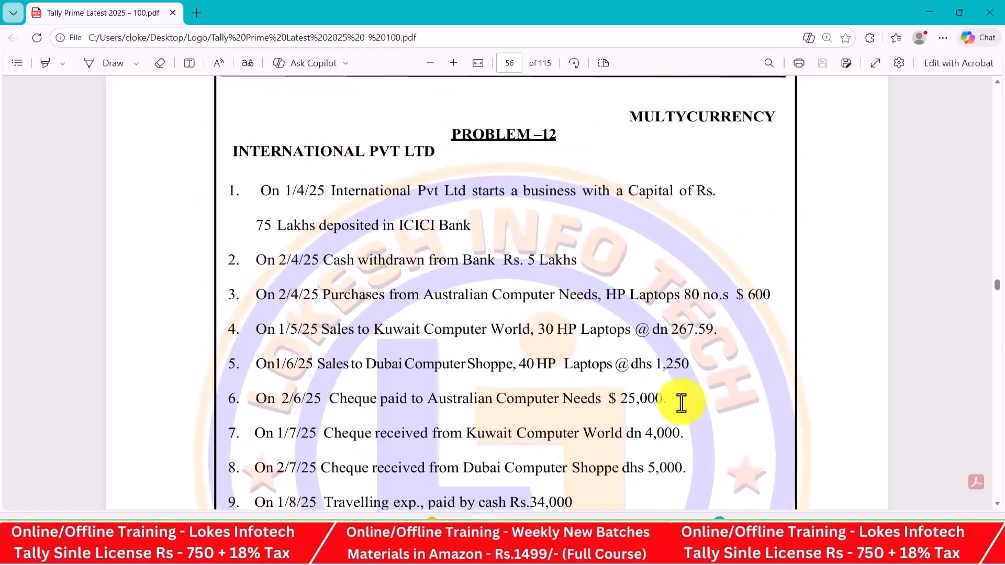
pyautogui.hotkey('alt', 'Tab')
pyautogui.hotkey('alt', 'Tab')
pyautogui.hotkey('alt', 'Tab')
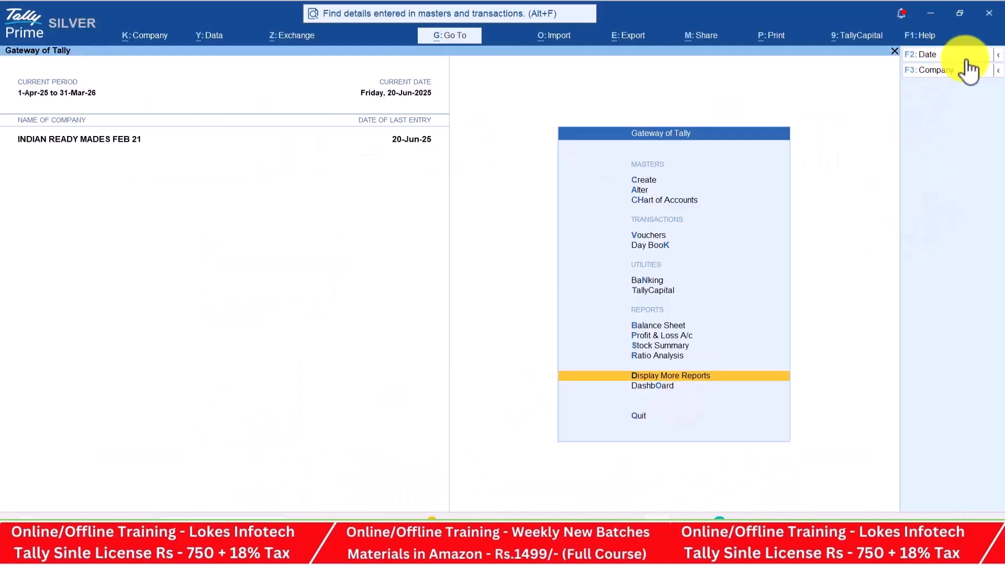
# Shut INDIAN READY MADES FEB 21 and create 'International Pvt Ltd Feb 21' in Andhra Pradesh
pyautogui.click(953, 70)
pyautogui.press('Return')
pyautogui.press('Return')
pyautogui.press('Up')
pyautogui.press('Up')
pyautogui.press('Up')
pyautogui.press('Up')
pyautogui.press('Return')
pyautogui.write('International Pvt Ltd Feb')
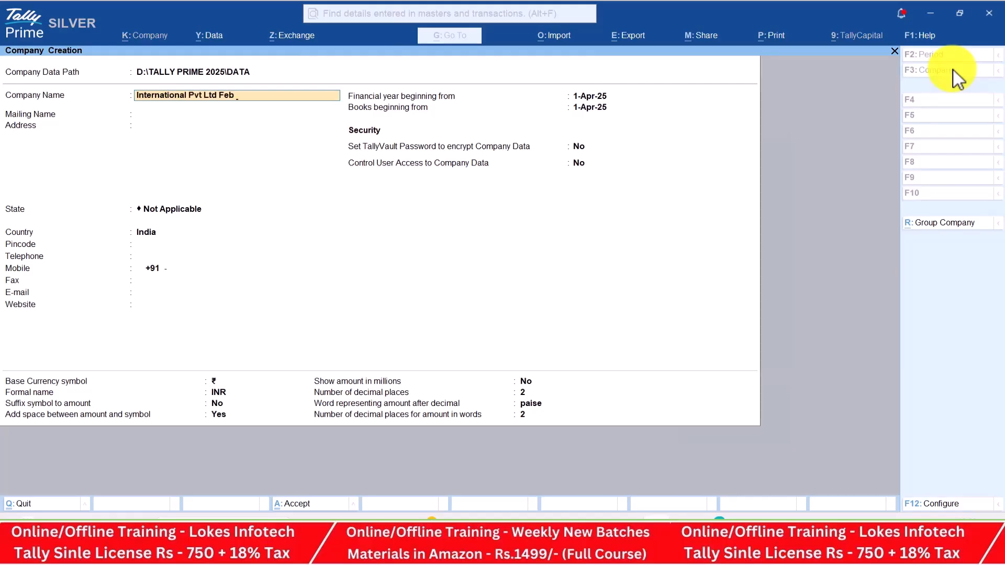
pyautogui.write(' 21')
pyautogui.press('Return')
pyautogui.press('Return')
pyautogui.press('Return')
pyautogui.press('Down')
pyautogui.press('Down')
pyautogui.press('Return')
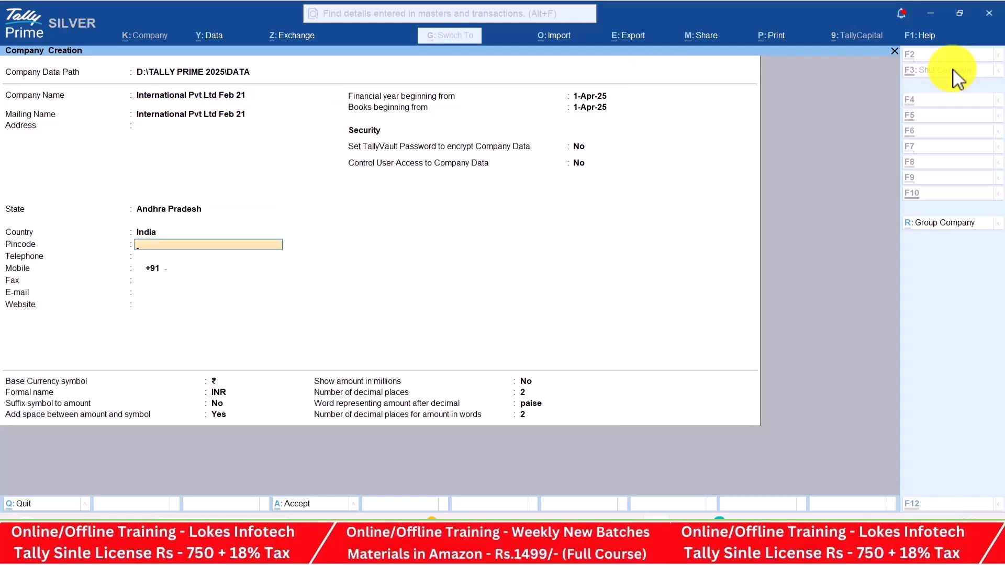
pyautogui.hotkey('ctrl', 'a')
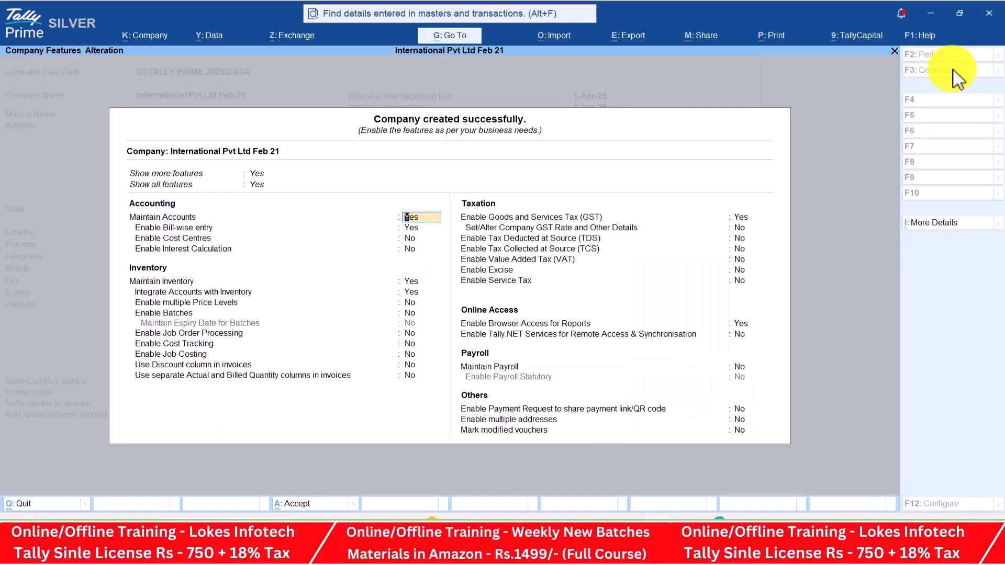
# Set bill-wise entry, GST and browser access to No in the company features
pyautogui.write('n')
pyautogui.press('Return')
pyautogui.press('Return')
pyautogui.press('Return')
pyautogui.press('Return')
pyautogui.press('Return')
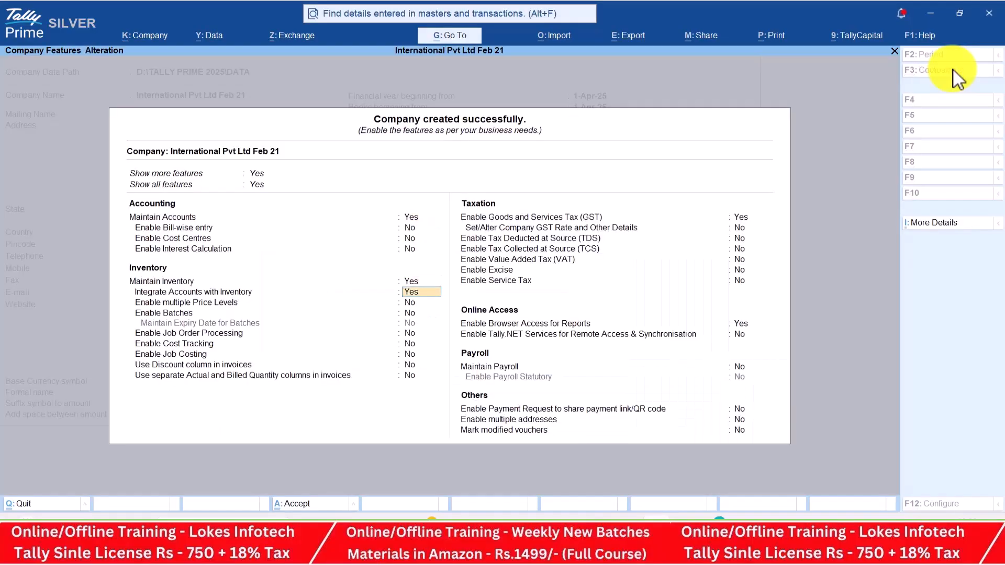
pyautogui.press('Return')
pyautogui.press('Return')
pyautogui.press('Return')
pyautogui.press('Return')
pyautogui.press('Return')
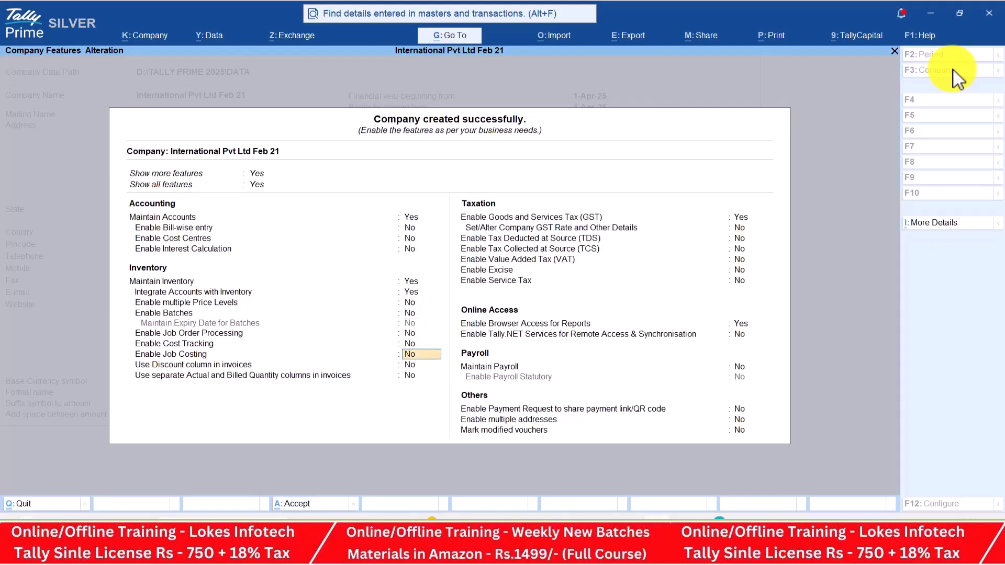
pyautogui.press('Return')
pyautogui.press('Return')
pyautogui.press('n')
pyautogui.press('Return')
pyautogui.press('Return')
pyautogui.press('Return')
pyautogui.press('Return')
pyautogui.press('Return')
pyautogui.press('n')
pyautogui.press('Return')
pyautogui.press('Return')
pyautogui.press('Return')
pyautogui.press('Return')
pyautogui.press('Return')
pyautogui.press('Return')
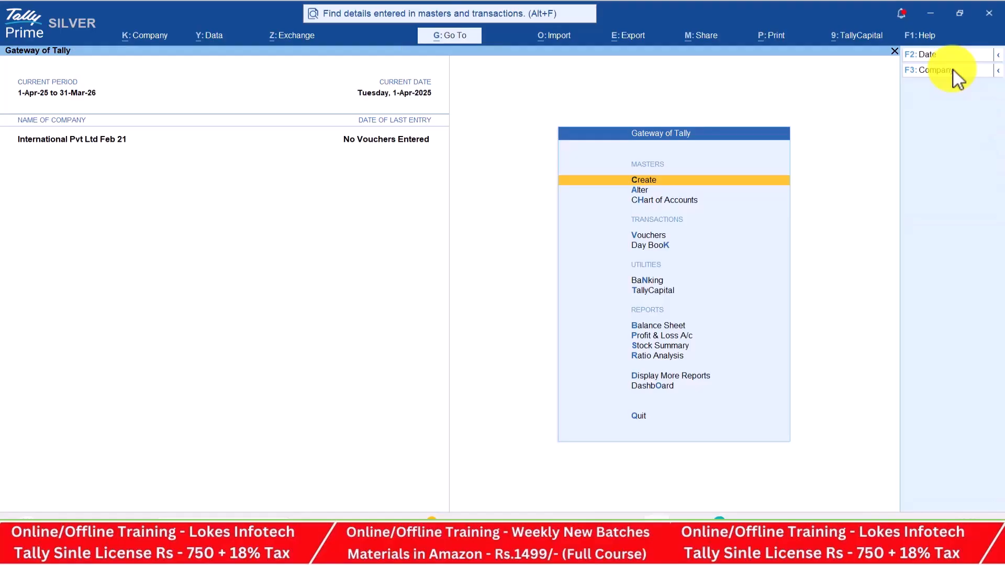
# Create the Capital ledger under Capital Account
pyautogui.press('Return')
pyautogui.press('Down')
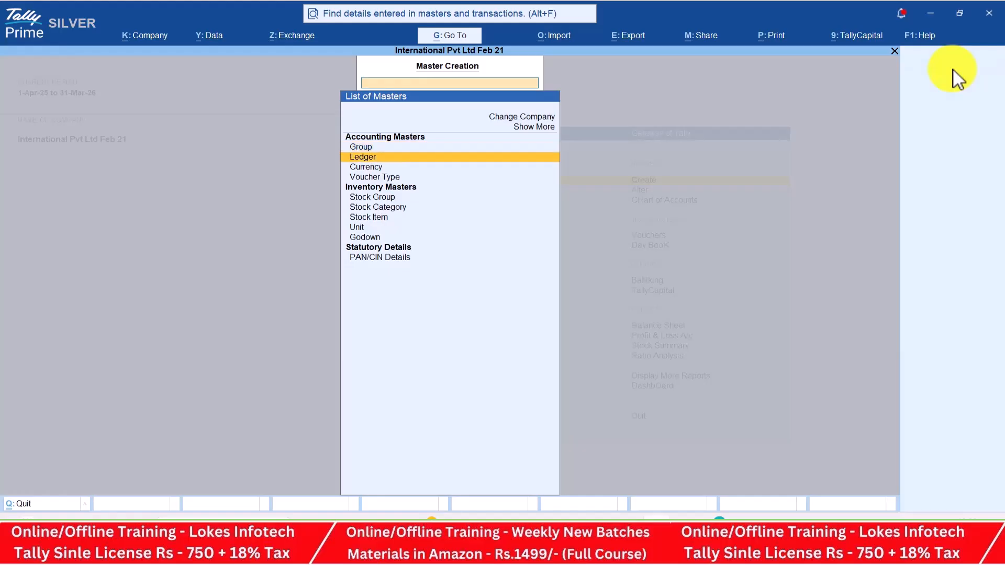
pyautogui.press('Return')
pyautogui.hotkey('alt', 'Tab')
pyautogui.press('Down')
pyautogui.press('Down')
pyautogui.press('Down')
pyautogui.press('Down')
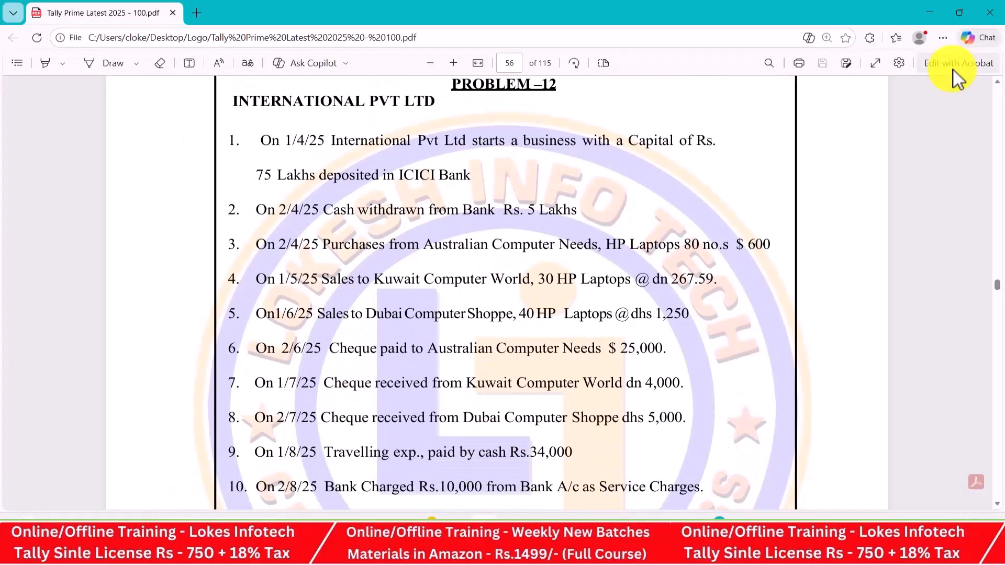
pyautogui.hotkey('alt', 'Tab')
pyautogui.write('Capital')
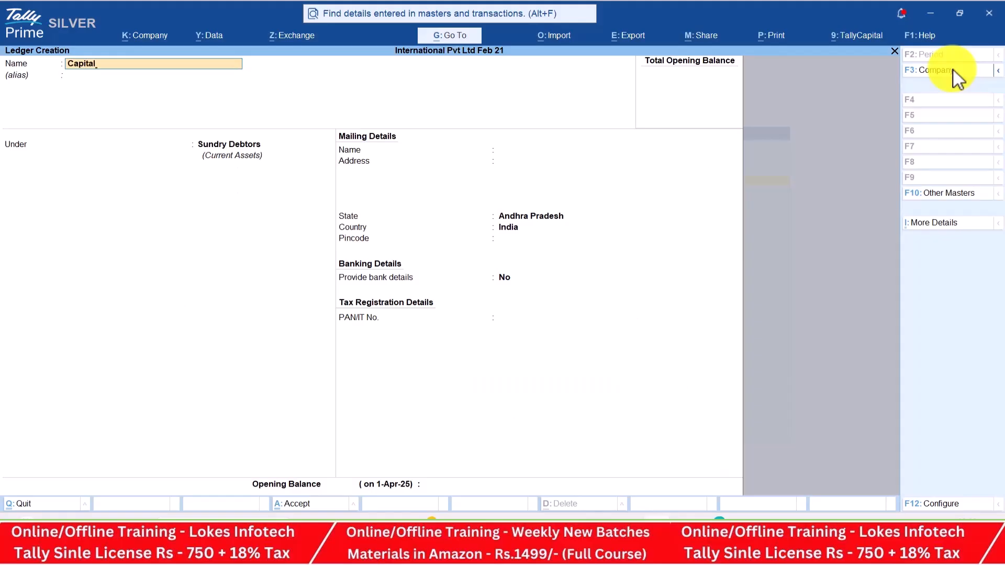
pyautogui.press('Return')
pyautogui.write('Ca')
pyautogui.press('Return')
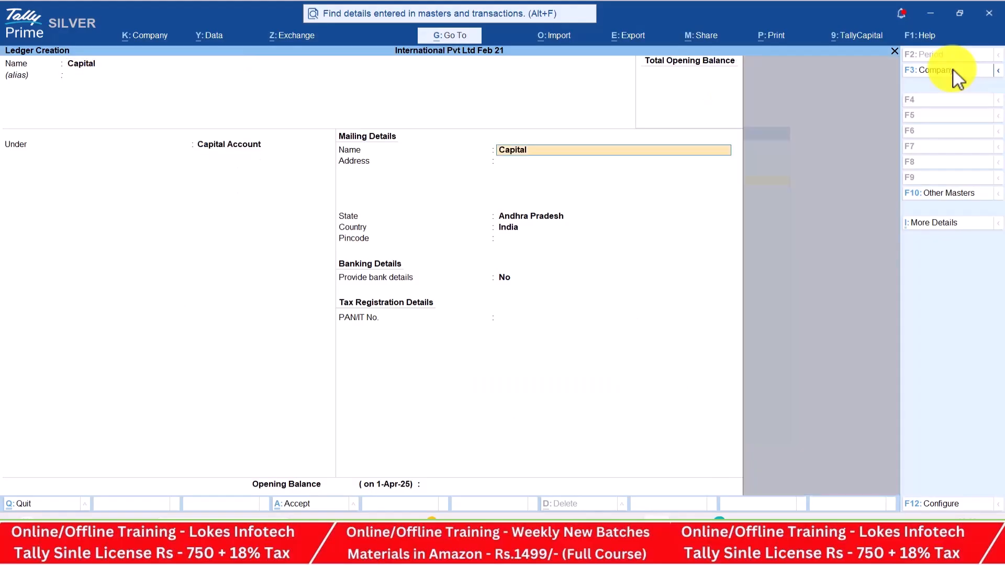
pyautogui.hotkey('ctrl', 'a')
# Create the Icici Bank ledger under Bank Accounts
pyautogui.write('Icic')
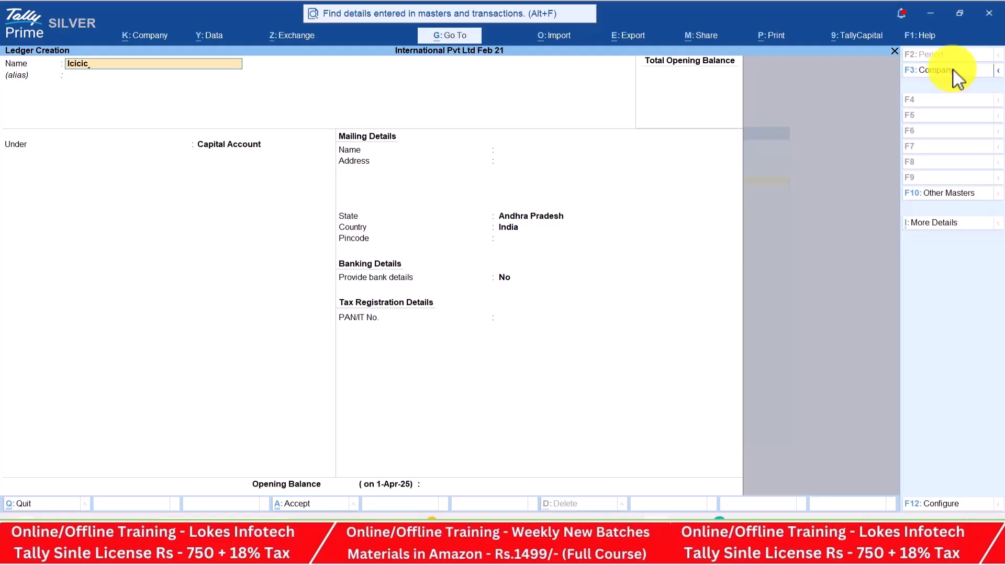
pyautogui.write('ic')
pyautogui.press('BackSpace')
pyautogui.write('Bank')
pyautogui.press('Return')
pyautogui.press('Return')
pyautogui.write('Ba')
pyautogui.press('Return')
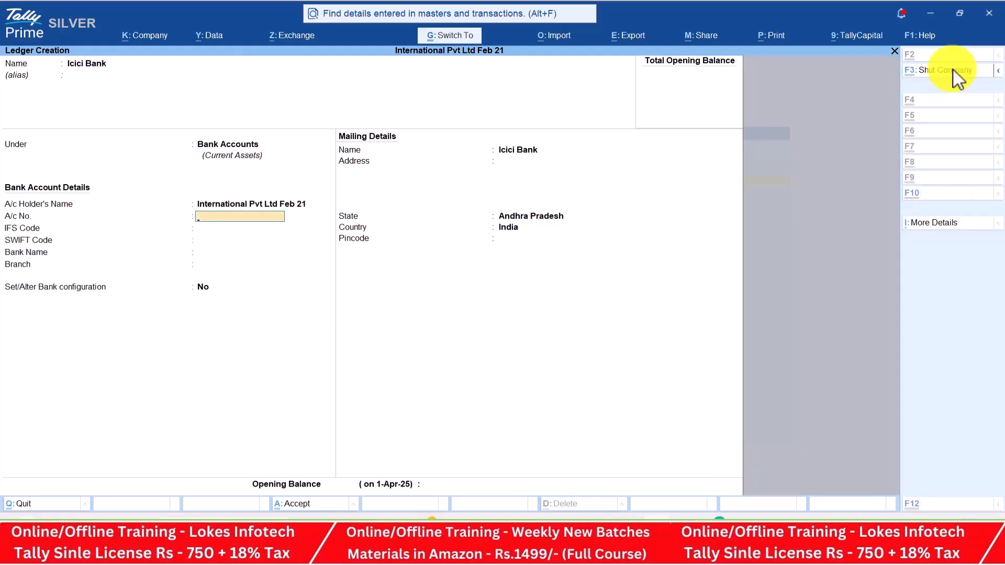
pyautogui.hotkey('ctrl', 'a')
# Create the Purchase ledger under Purchase Accounts with type Not Applicable
pyautogui.write('Pur')
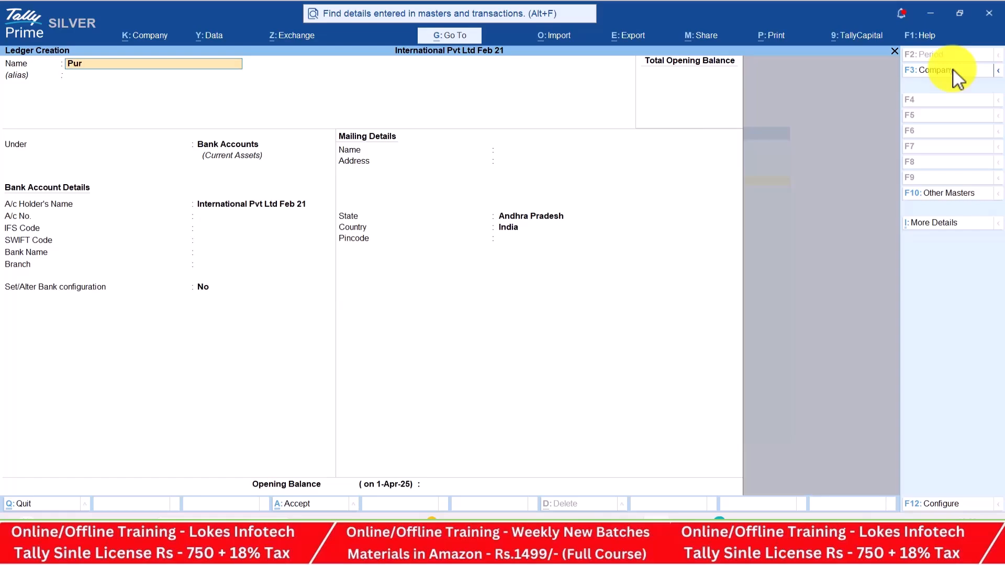
pyautogui.write('chase')
pyautogui.press('Return')
pyautogui.press('Return')
pyautogui.write('Pu')
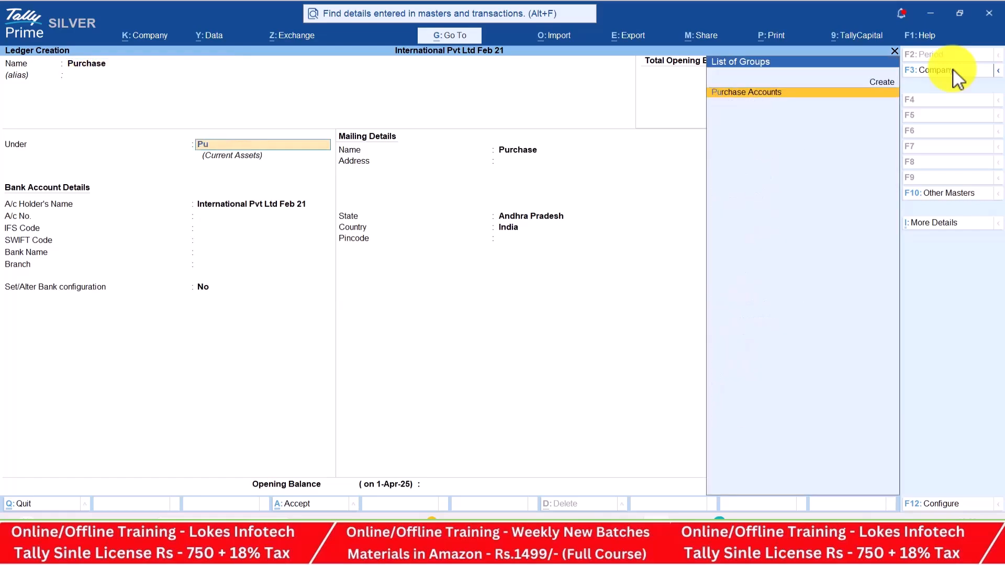
pyautogui.press('Return')
pyautogui.press('Return')
pyautogui.press('Return')
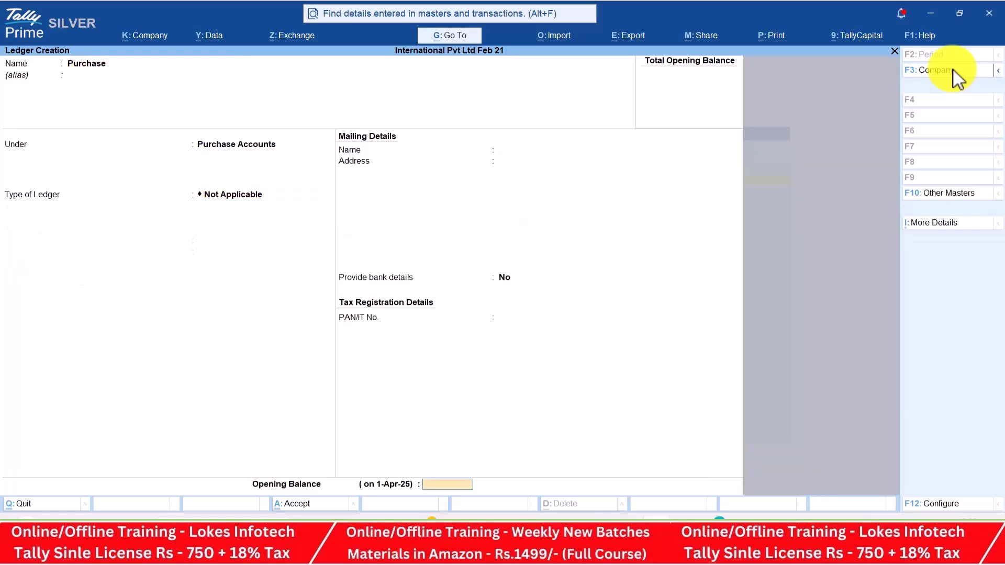
pyautogui.press('Return')
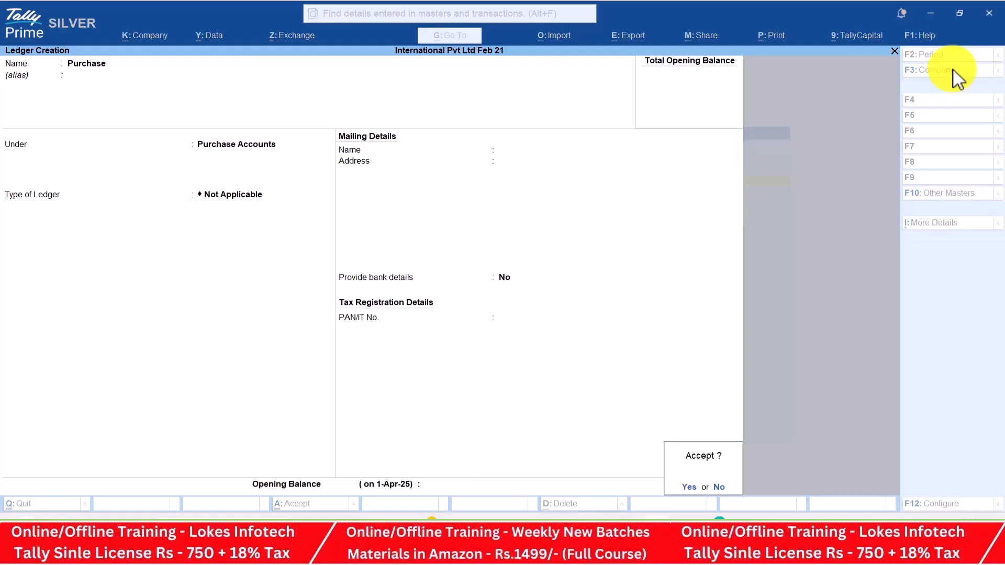
pyautogui.press('Return')
# Create the Australian Computer Needs ledger under Sundry Creditors, country India
pyautogui.hotkey('alt', 'Tab')
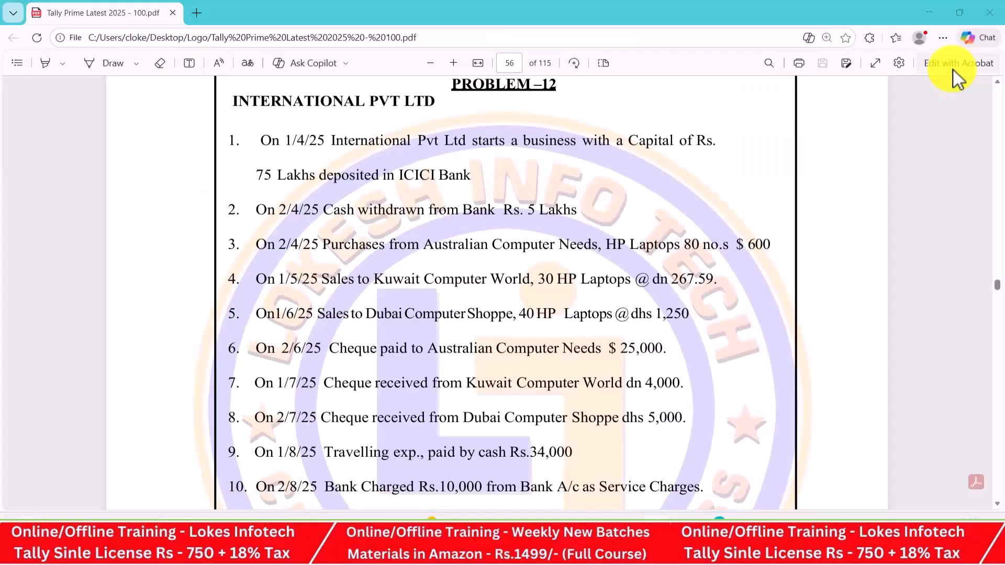
pyautogui.scroll(-3, 958, 78)
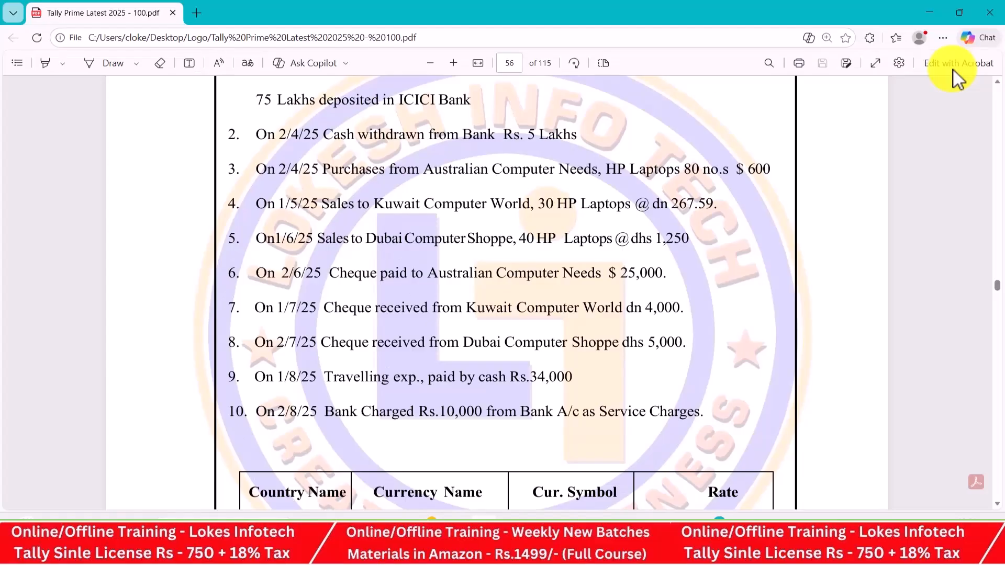
pyautogui.moveTo(424, 169); pyautogui.dragTo(592, 169)
pyautogui.hotkey('ctrl', 'c')
pyautogui.hotkey('alt', 'Tab')
pyautogui.hotkey('ctrl', 'v')
pyautogui.press('Return')
pyautogui.write('Sun')
pyautogui.press('Return')
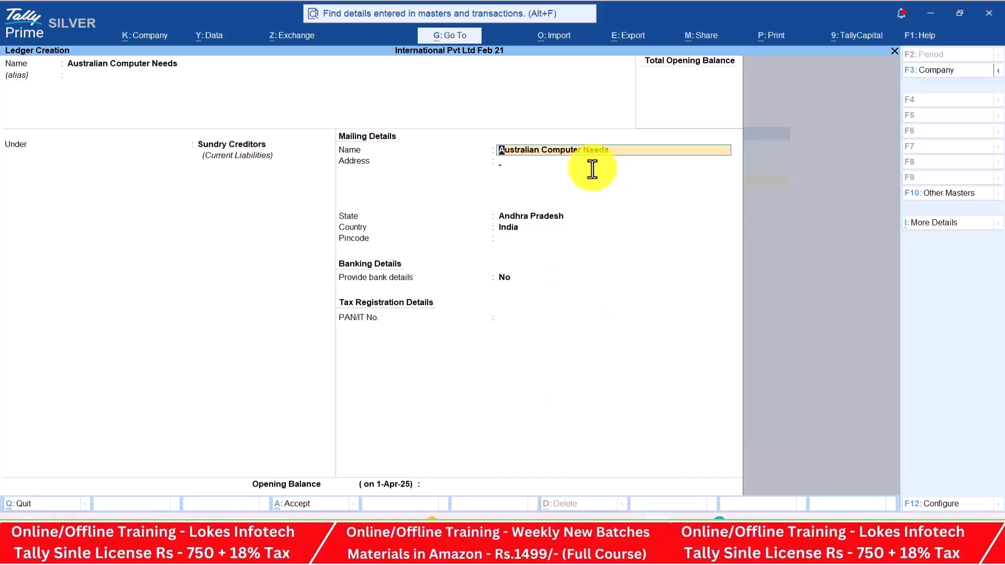
pyautogui.press('Return')
pyautogui.press('Return')
pyautogui.press('Return')
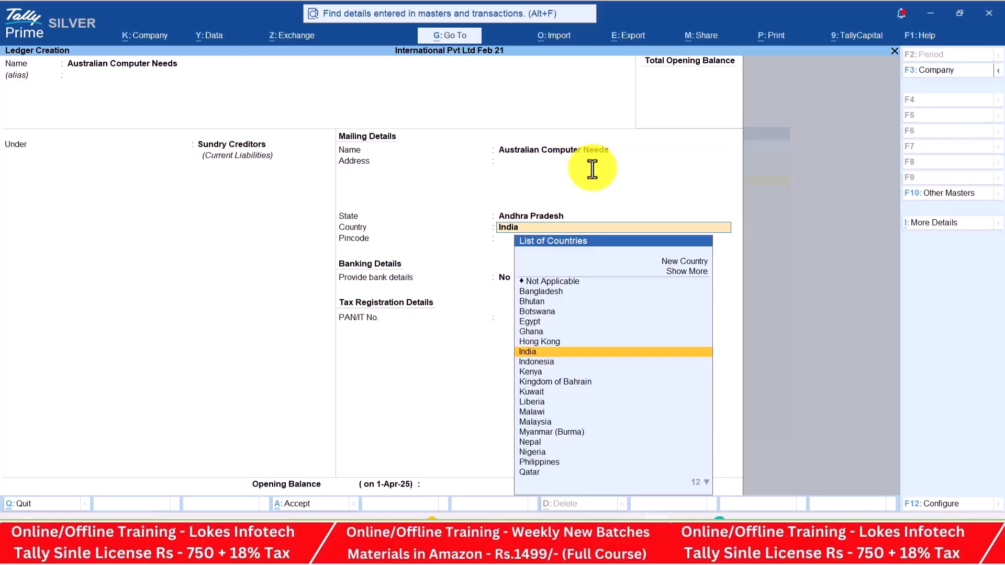
pyautogui.write('Au')
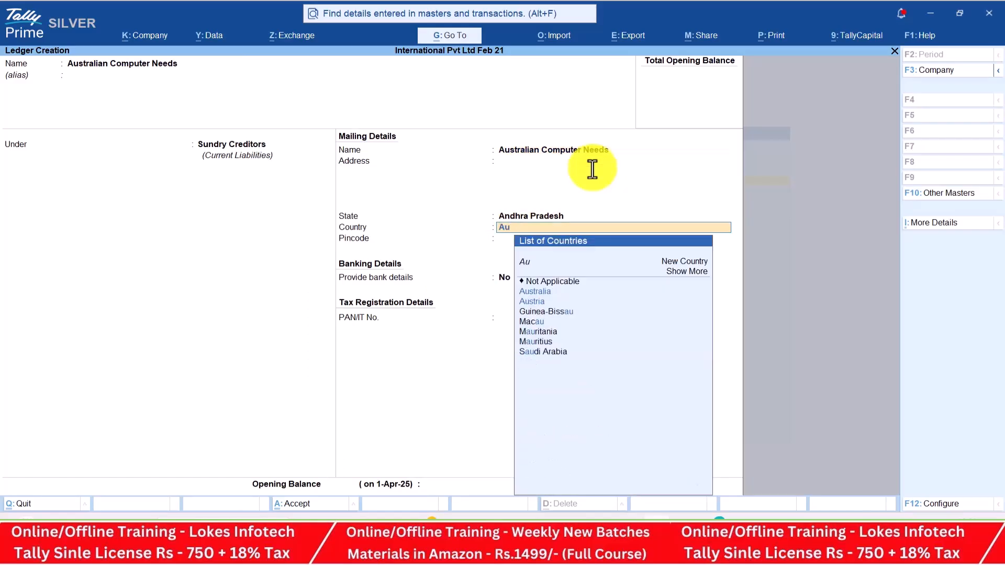
pyautogui.press('BackSpace')
pyautogui.press('BackSpace')
pyautogui.write('in')
pyautogui.press('Down')
pyautogui.press('Return')
pyautogui.press('Return')
pyautogui.press('Return')
pyautogui.press('Return')
pyautogui.press('Return')
pyautogui.press('Return')
# Create the Sales ledger under Sales Accounts
pyautogui.hotkey('alt', 'Tab')
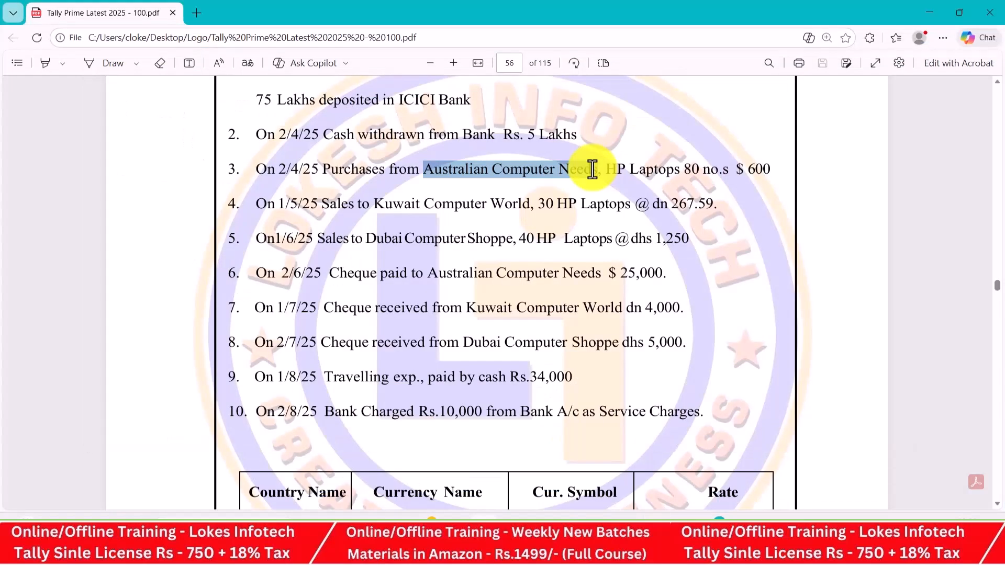
pyautogui.hotkey('alt', 'Tab')
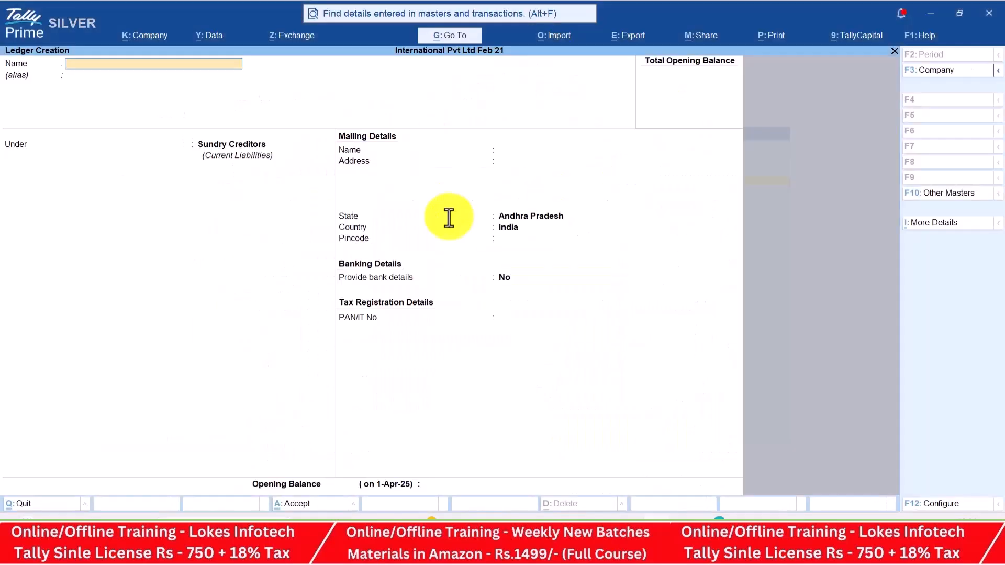
pyautogui.write('Kawa')
pyautogui.press('BackSpace')
pyautogui.press('BackSpace')
pyautogui.press('BackSpace')
pyautogui.press('BackSpace')
pyautogui.write('Sales')
pyautogui.press('Return')
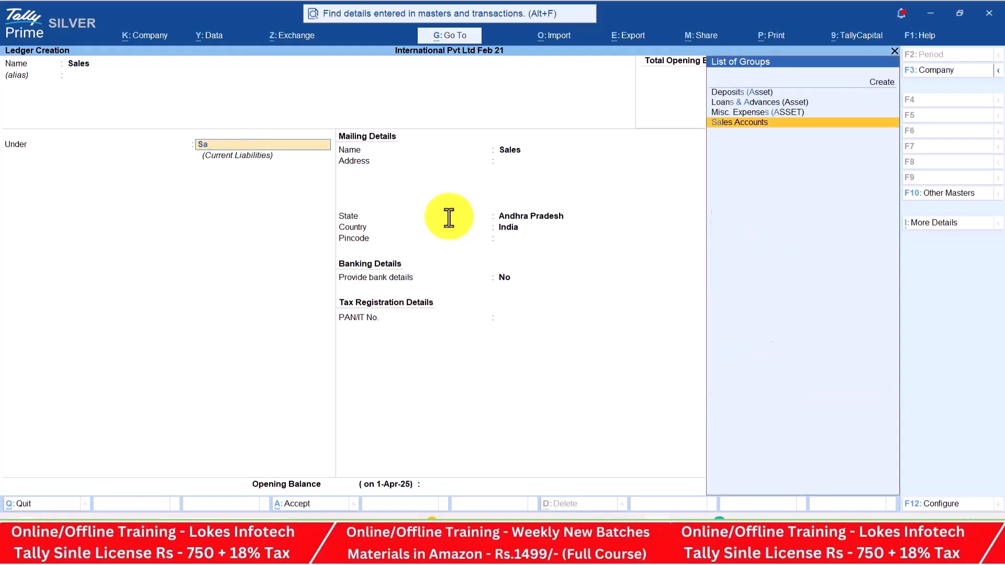
pyautogui.write('sal')
pyautogui.press('Return')
pyautogui.press('Return')
pyautogui.press('Return')
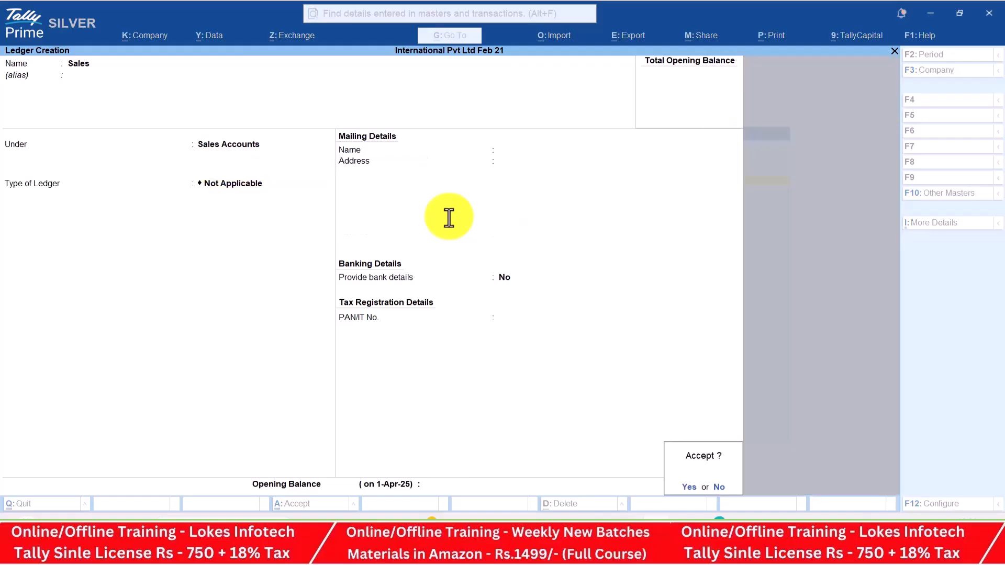
pyautogui.press('Return')
# Create the Kuwait Computer World ledger under Sundry Debtors, name copied from the PDF
pyautogui.hotkey('alt', 'Tab')
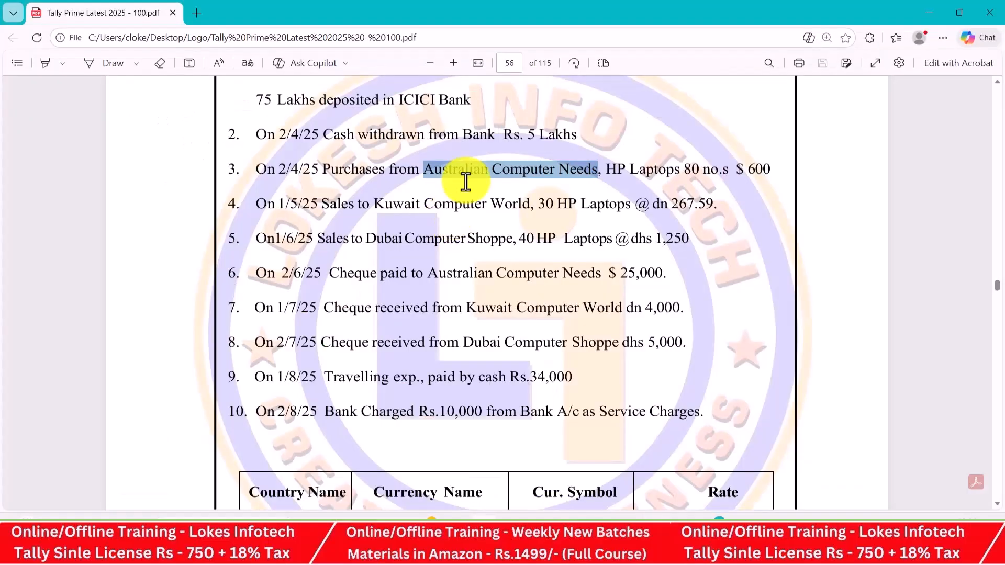
pyautogui.moveTo(374, 204); pyautogui.dragTo(526, 204)
pyautogui.hotkey('ctrl', 'c')
pyautogui.hotkey('alt', 'Tab')
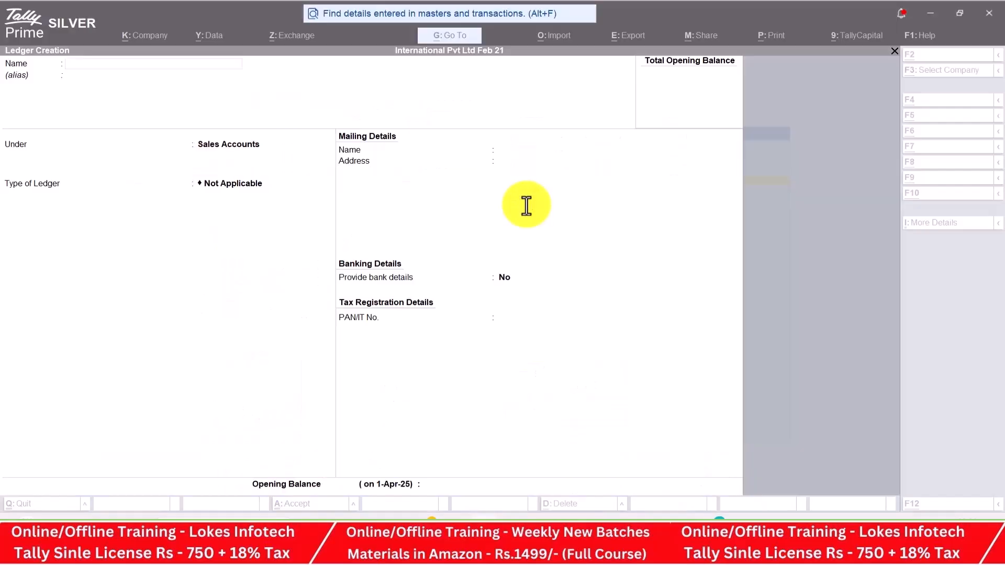
pyautogui.hotkey('ctrl', 'alt', 'v')
pyautogui.press('Return')
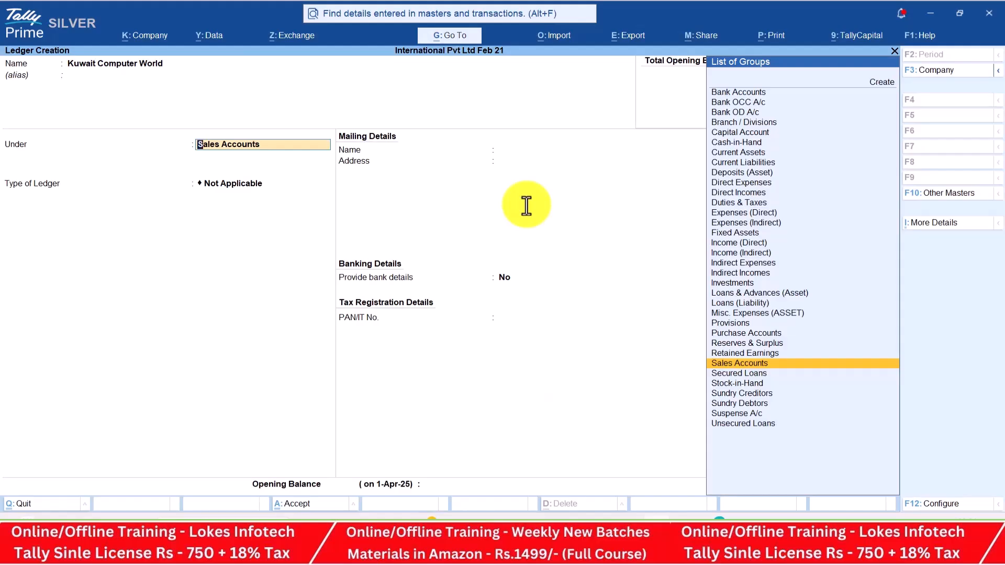
pyautogui.write('Sun')
pyautogui.press('Down')
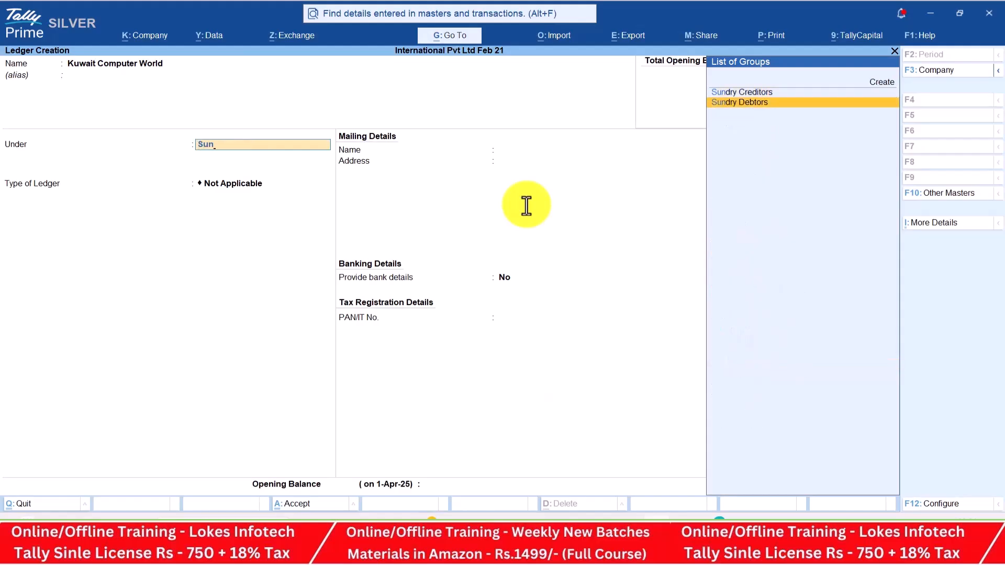
pyautogui.press('Return')
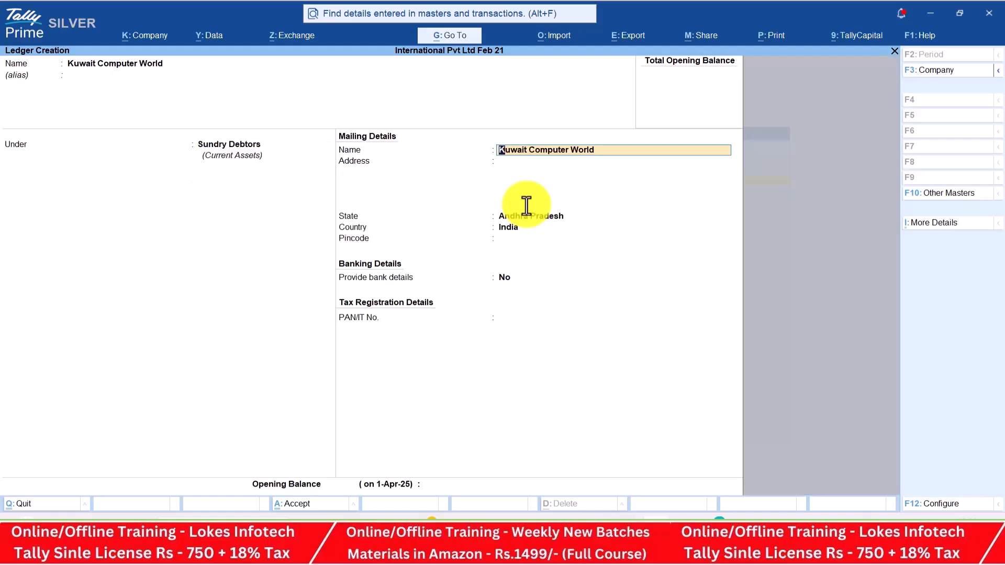
pyautogui.press('Return')
pyautogui.press('Return')
pyautogui.press('Return')
pyautogui.press('Return')
pyautogui.press('Return')
pyautogui.press('Return')
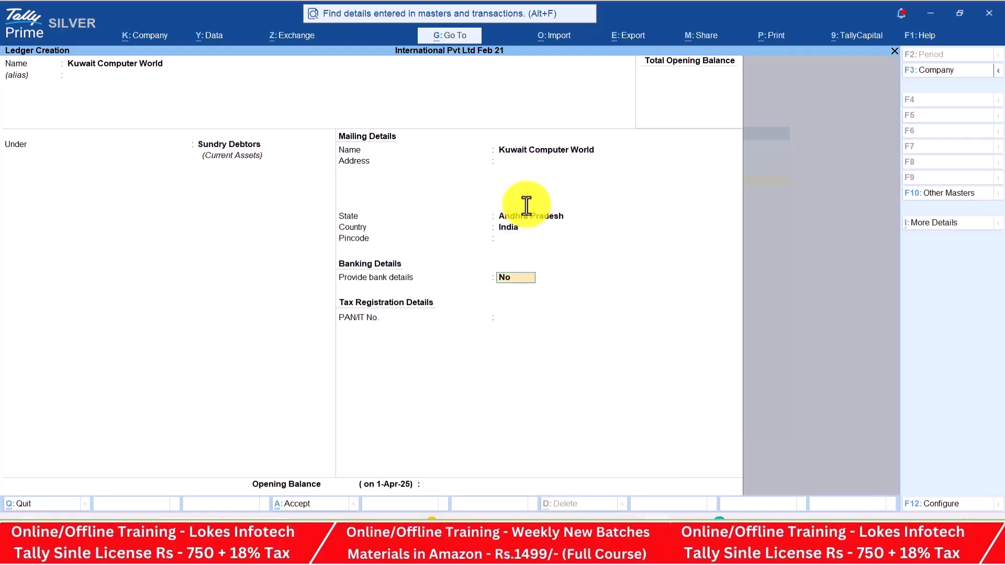
pyautogui.press('Return')
pyautogui.press('Return')
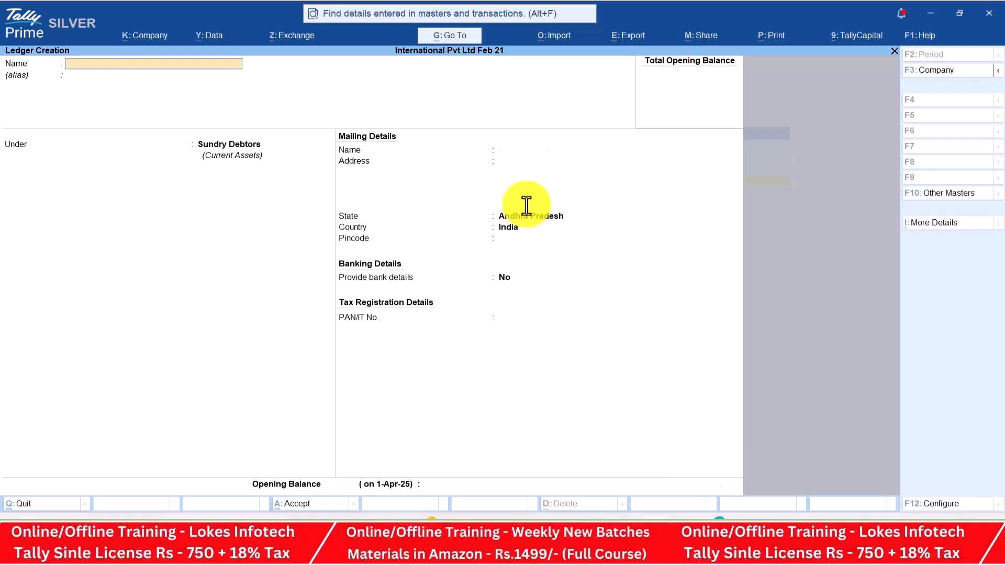
# Create the Dubai Computer Shoppe ledger under Sundry Debtors, name copied from the PDF
pyautogui.hotkey('alt', 'Tab')
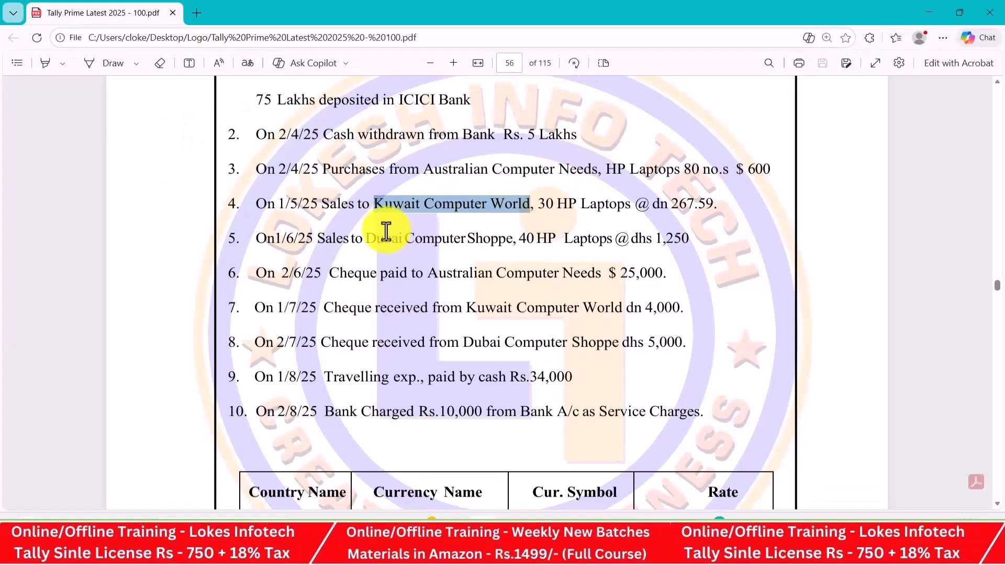
pyautogui.moveTo(366, 238); pyautogui.dragTo(513, 242)
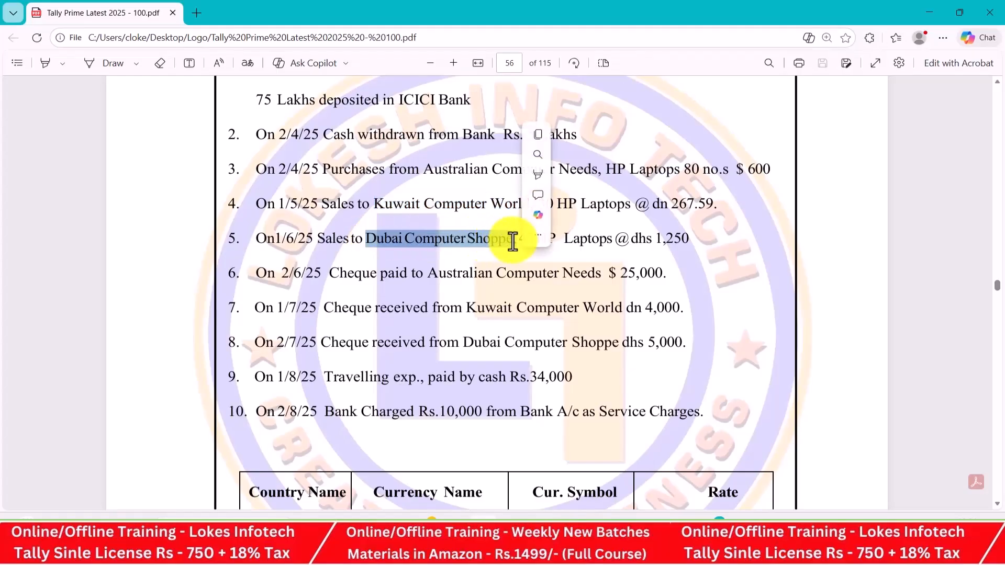
pyautogui.hotkey('ctrl', 'c')
pyautogui.hotkey('alt', 'Tab')
pyautogui.hotkey('ctrl', 'alt', 'v')
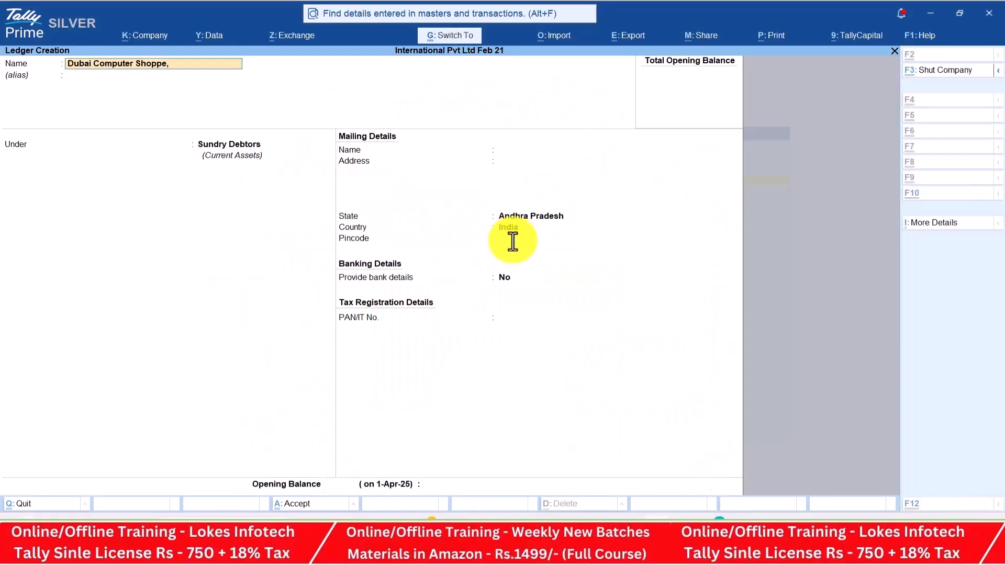
pyautogui.press('Return')
pyautogui.press('Return')
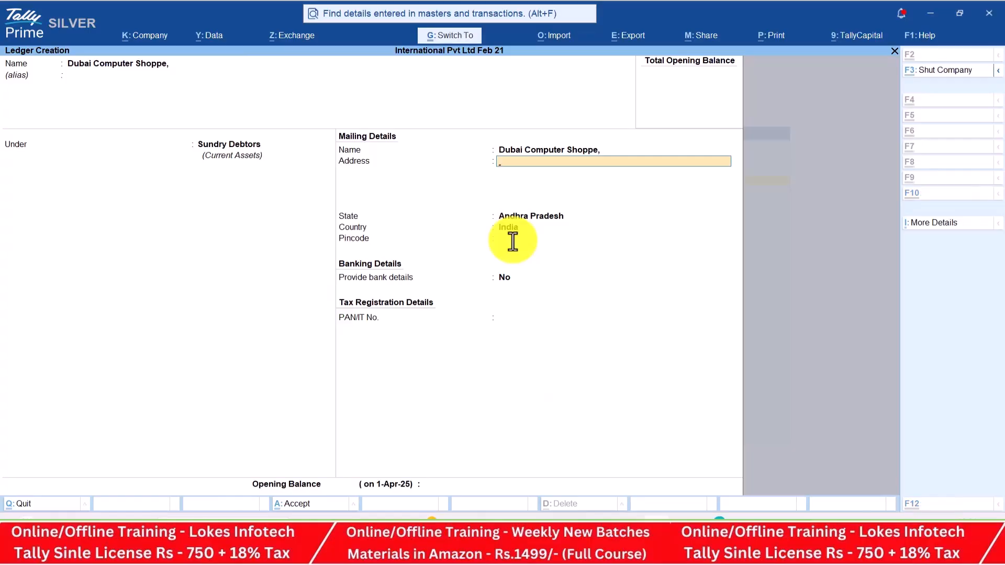
pyautogui.hotkey('ctrl', 'a')
pyautogui.hotkey('alt', 'Tab')
pyautogui.scroll(-1, 513, 242)
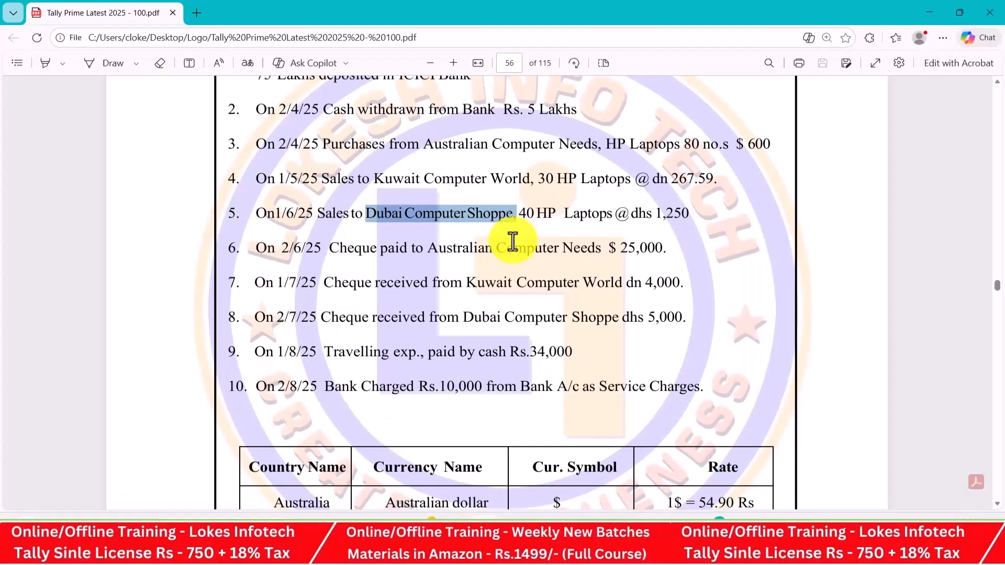
pyautogui.scroll(-2, 513, 242)
pyautogui.hotkey('alt', 'Tab')
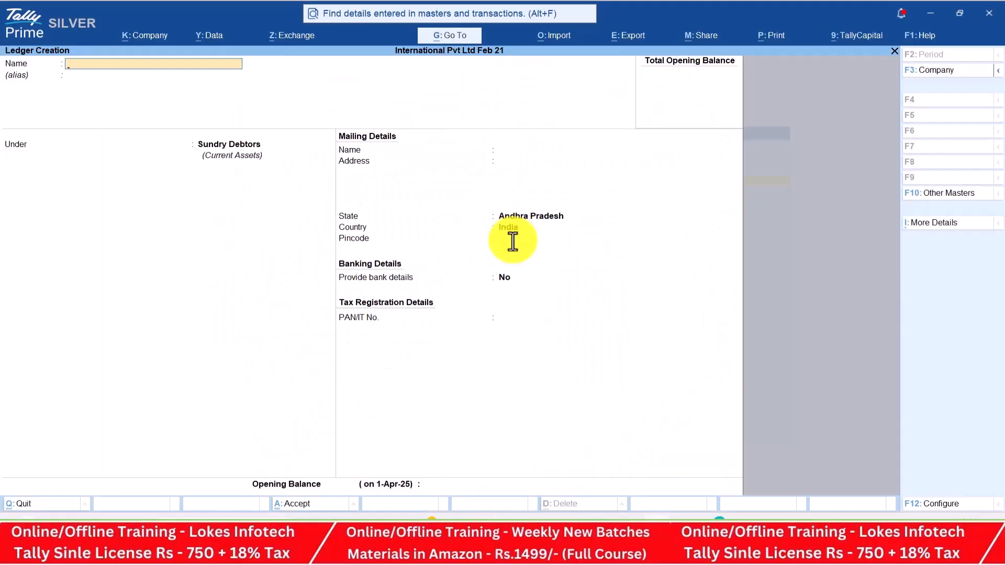
# Create the Travelinge Exp ledger under Indirect Expenses
pyautogui.write('Travelinge Exp')
pyautogui.press('Return')
pyautogui.write('ind')
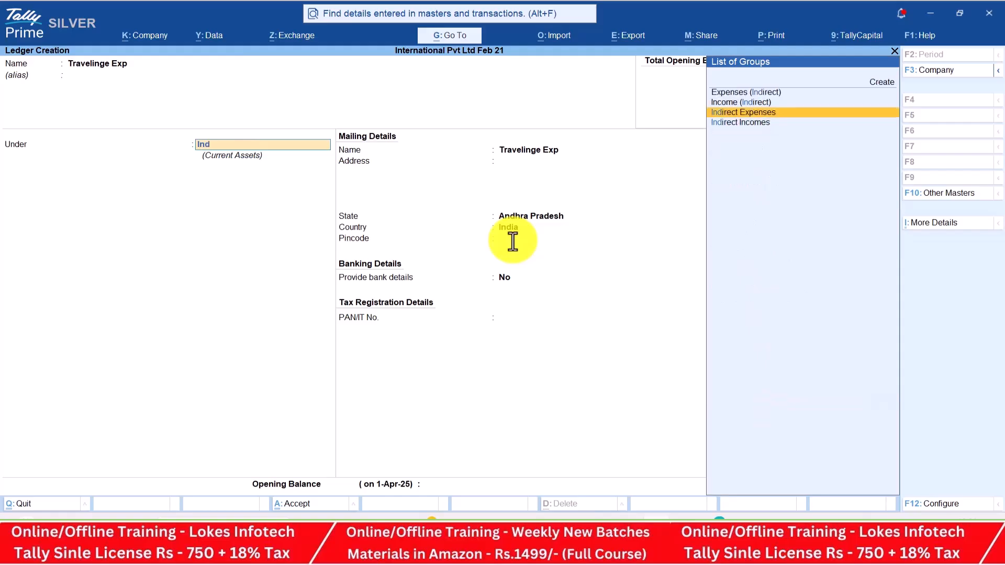
pyautogui.press('Return')
pyautogui.press('Return')
pyautogui.hotkey('ctrl', 'a')
# Create the Bank Charges ledger and return to the Master Creation list
pyautogui.hotkey('alt', 'Tab')
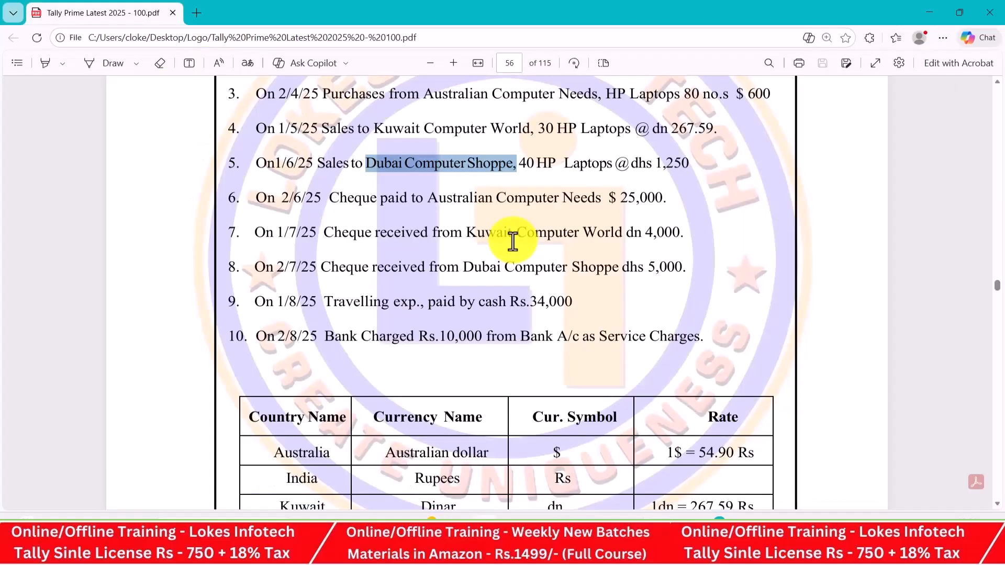
pyautogui.hotkey('alt', 'Tab')
pyautogui.write('B')
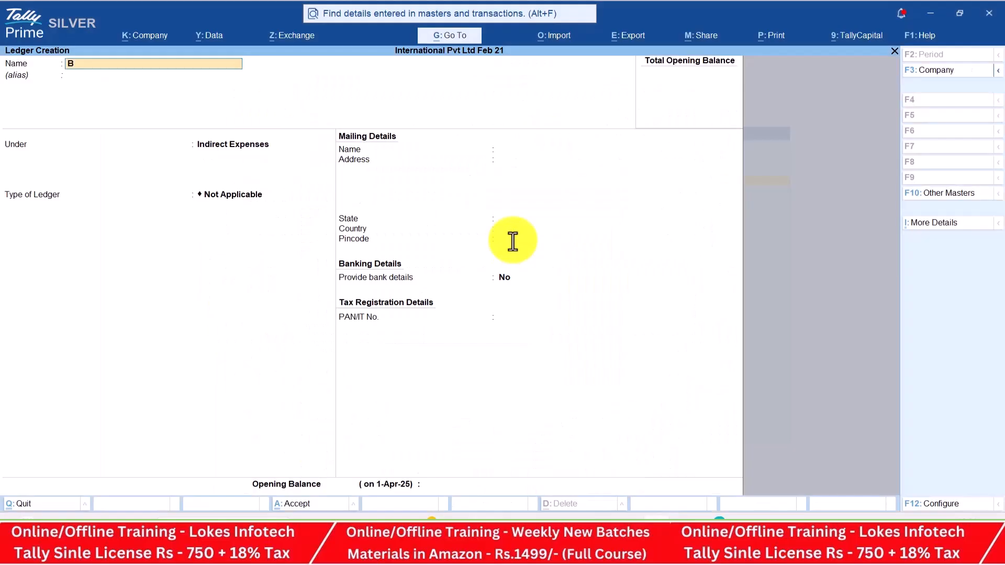
pyautogui.write('ank Charges')
pyautogui.press('Return')
pyautogui.press('Return')
pyautogui.press('Return')
pyautogui.press('Return')
pyautogui.press('Return')
pyautogui.press('Return')
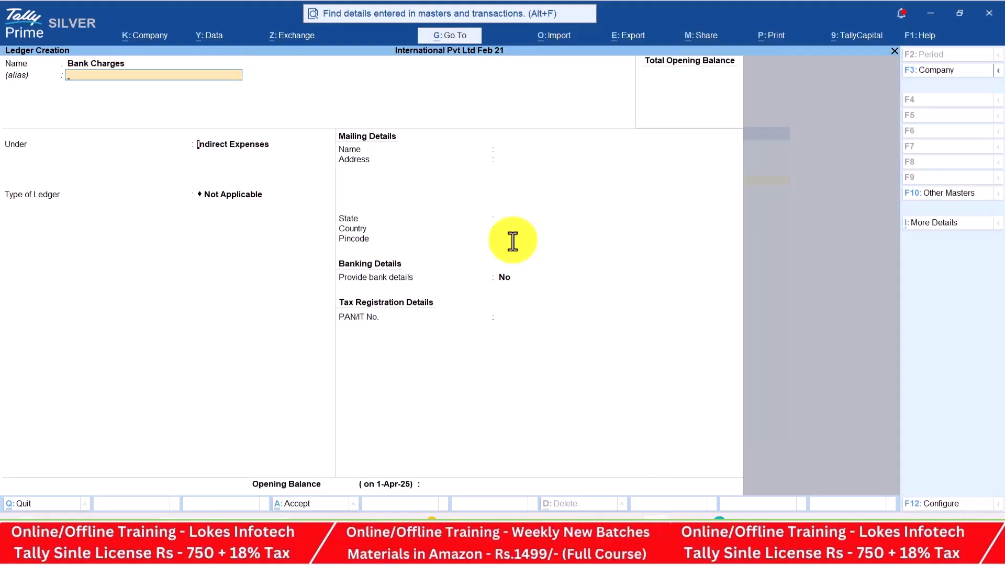
pyautogui.press('Return')
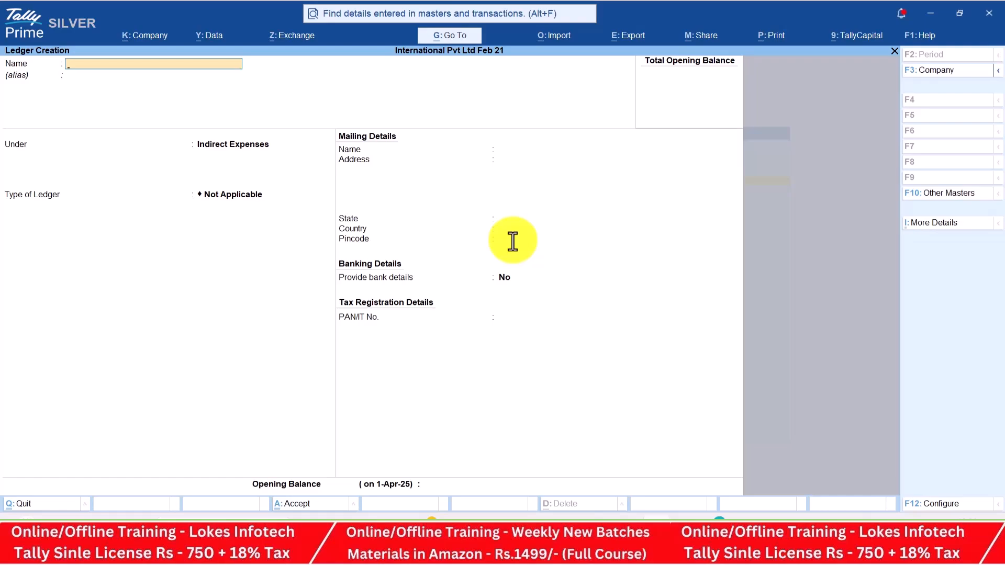
pyautogui.press('Escape')
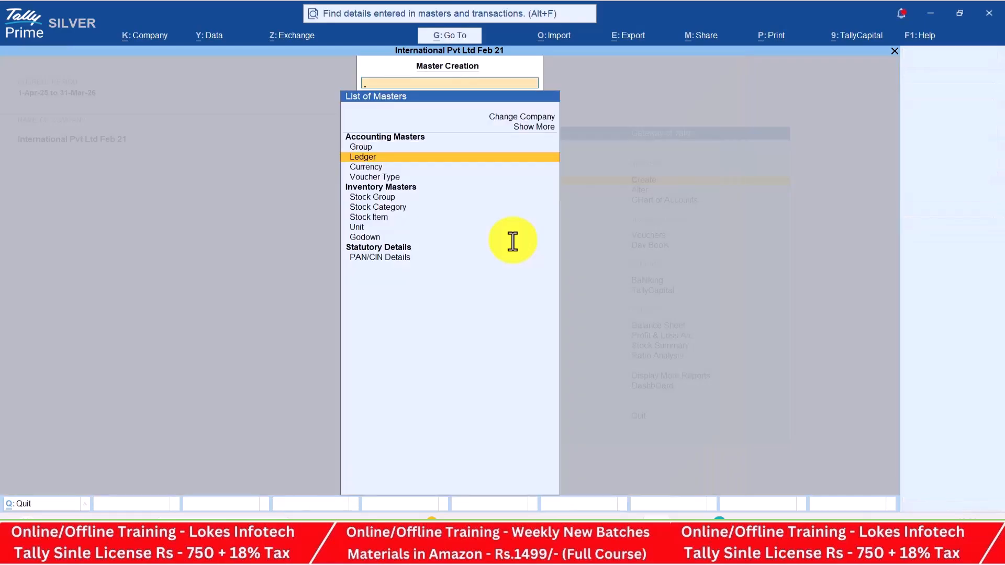
# Select Currency in the masters list and start a new currency
pyautogui.press('Down')
pyautogui.press('Down')
pyautogui.press('Up')
pyautogui.press('Down')
pyautogui.press('Up')
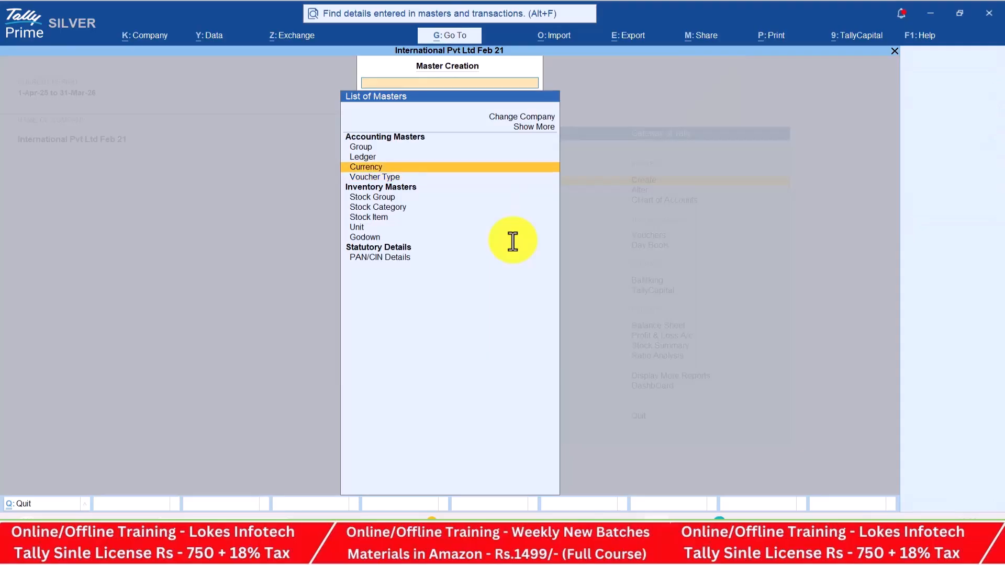
pyautogui.press('Down')
pyautogui.press('Up')
pyautogui.press('Down')
pyautogui.press('Up')
pyautogui.press('Return')
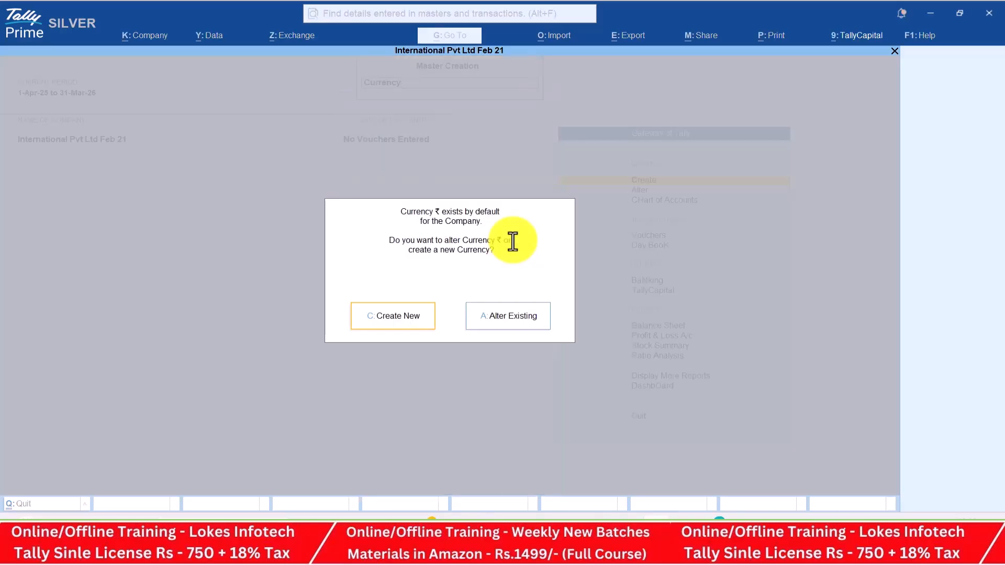
pyautogui.press('Return')
# Create the Dollor currency with symbol $, checking the problem sheet
pyautogui.hotkey('alt', 'Tab')
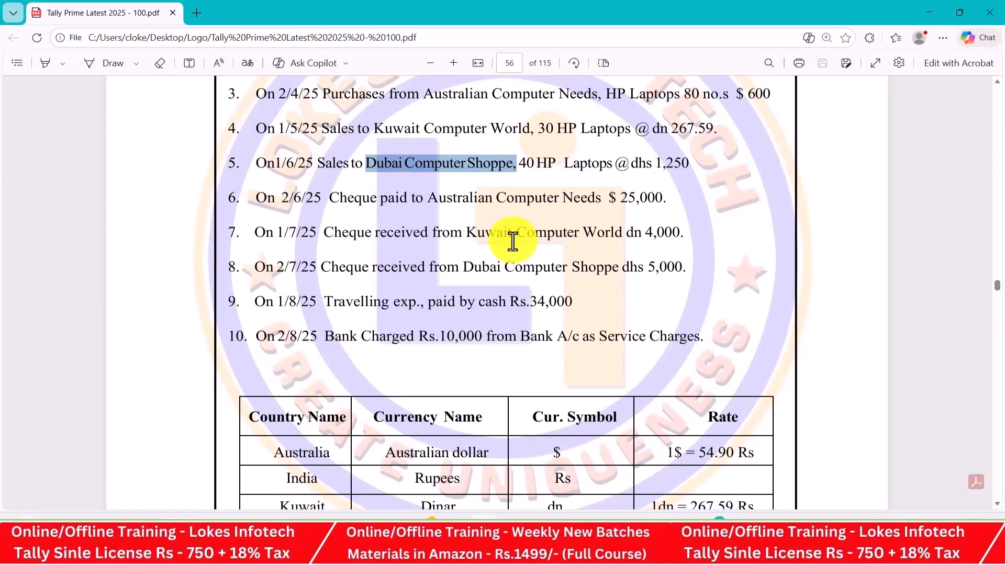
pyautogui.scroll(-4, 513, 242)
pyautogui.hotkey('alt', 'Tab')
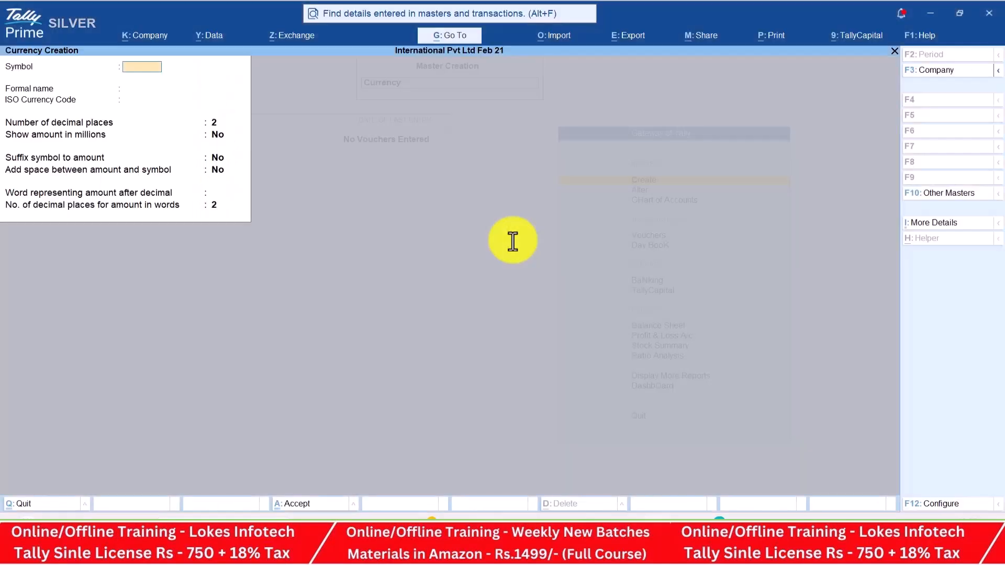
pyautogui.write('$')
pyautogui.press('Return')
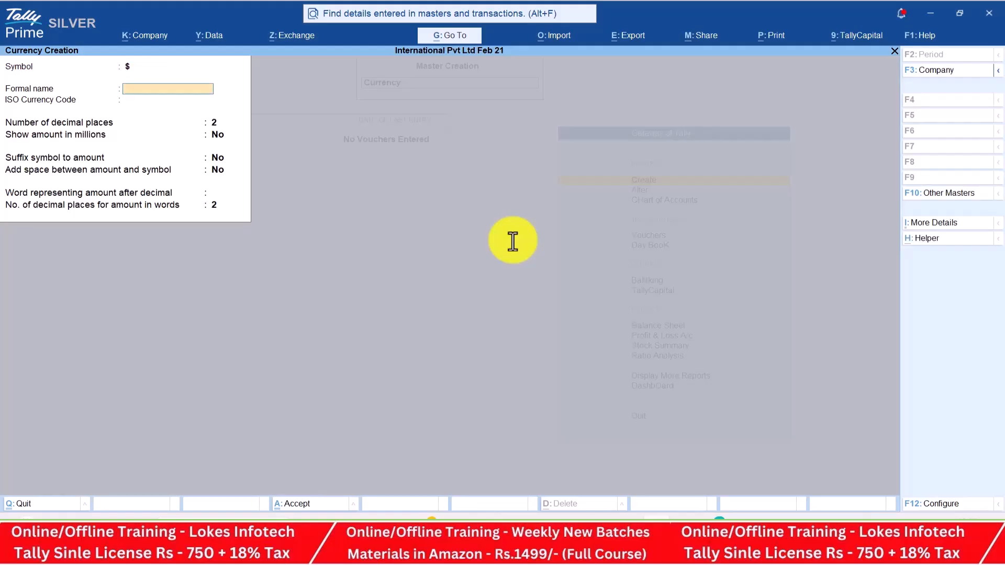
pyautogui.write('Dollor')
pyautogui.press('Return')
pyautogui.hotkey('ctrl', 'a')
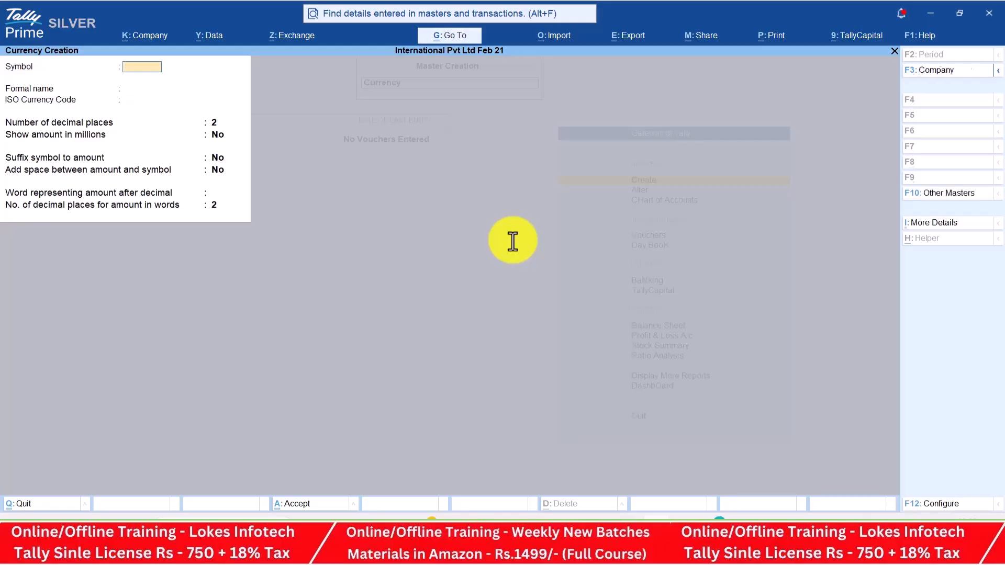
# Create the Dinar currency with symbol dn
pyautogui.write('dn')
pyautogui.press('Return')
pyautogui.hotkey('alt', 'Tab')
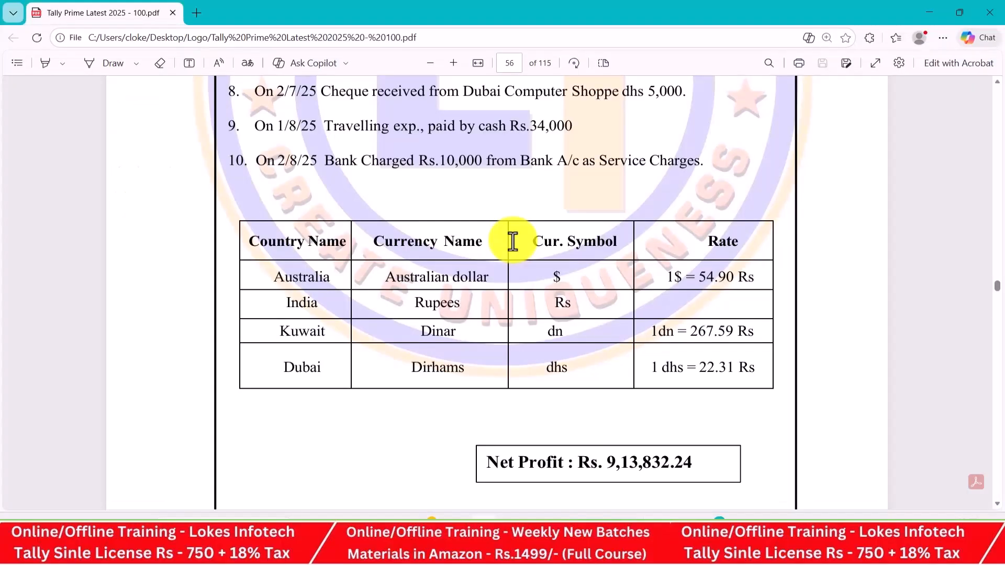
pyautogui.hotkey('alt', 'Tab')
pyautogui.write('Dinar')
pyautogui.press('Return')
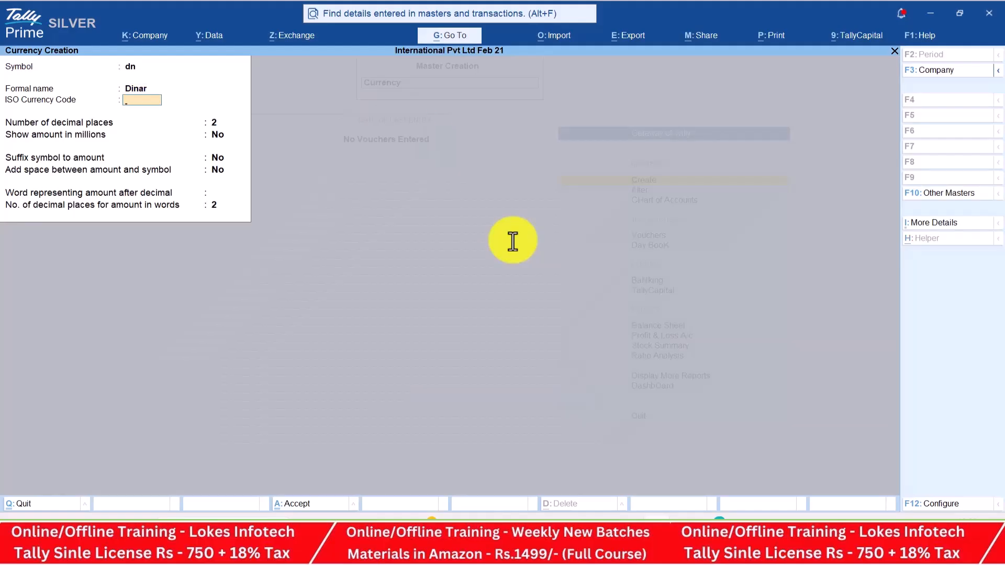
pyautogui.hotkey('ctrl', 'a')
# Create the Dirhms currency with symbol dhs, then quit currency creation
pyautogui.write('dhs')
pyautogui.press('Return')
pyautogui.hotkey('alt', 'Tab')
pyautogui.hotkey('alt', 'Tab')
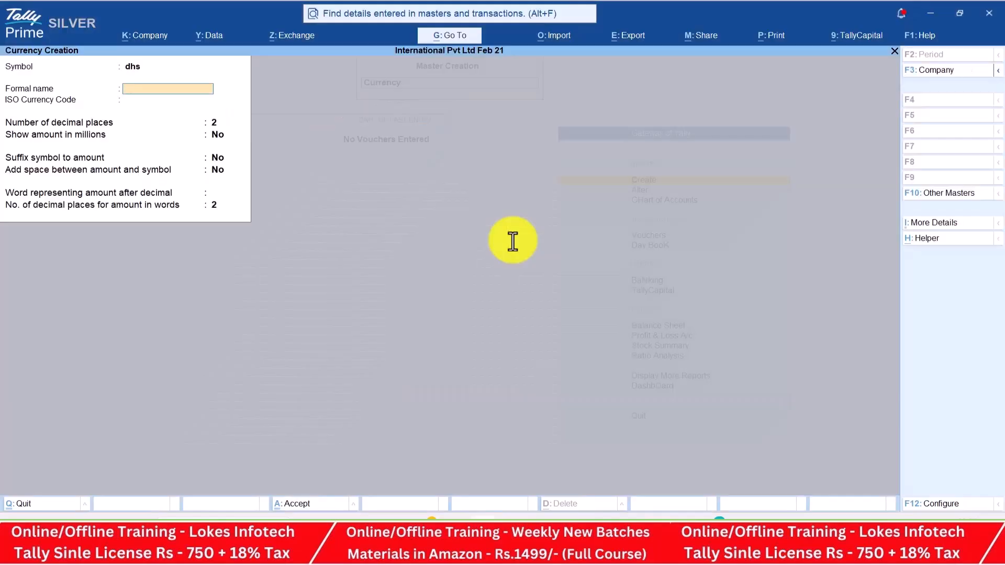
pyautogui.write('Dirhms')
pyautogui.press('Return')
pyautogui.hotkey('ctrl', 'a')
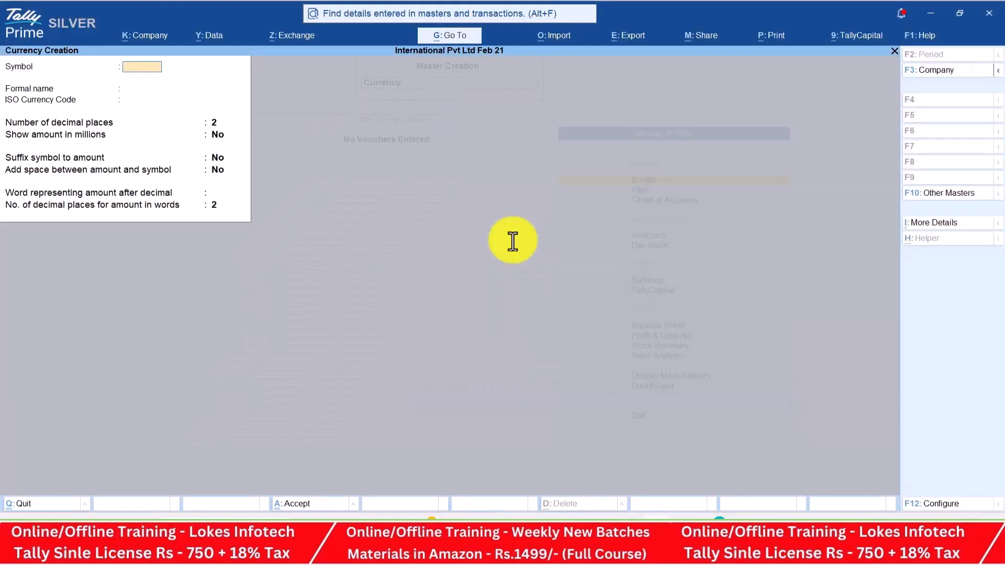
pyautogui.press('Escape')
pyautogui.press('Return')
pyautogui.press('Down')
# Enter a standard rate of ₹54.90 per $ dated 1-Apr-25
pyautogui.press('Return')
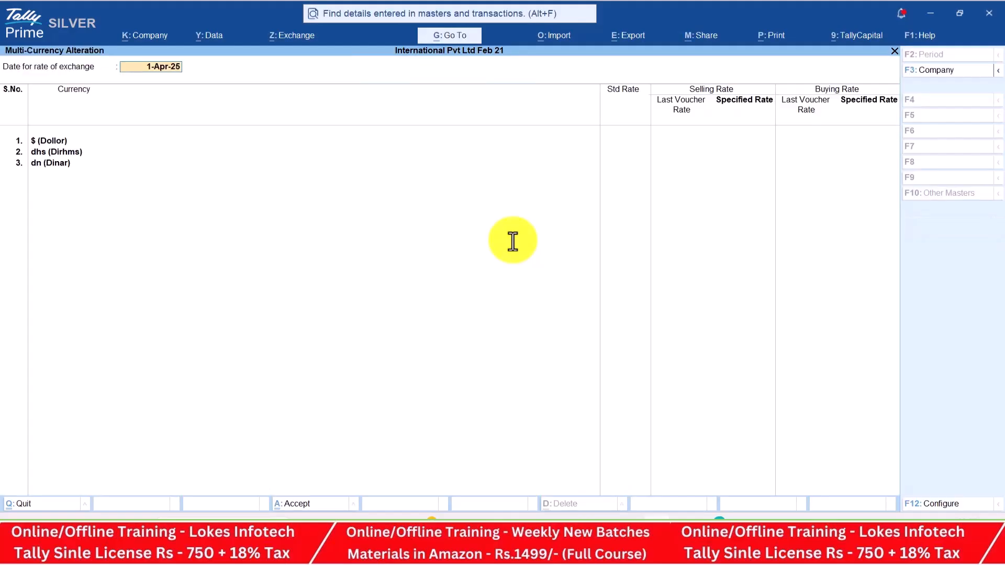
pyautogui.press('Return')
pyautogui.hotkey('alt', 'Tab')
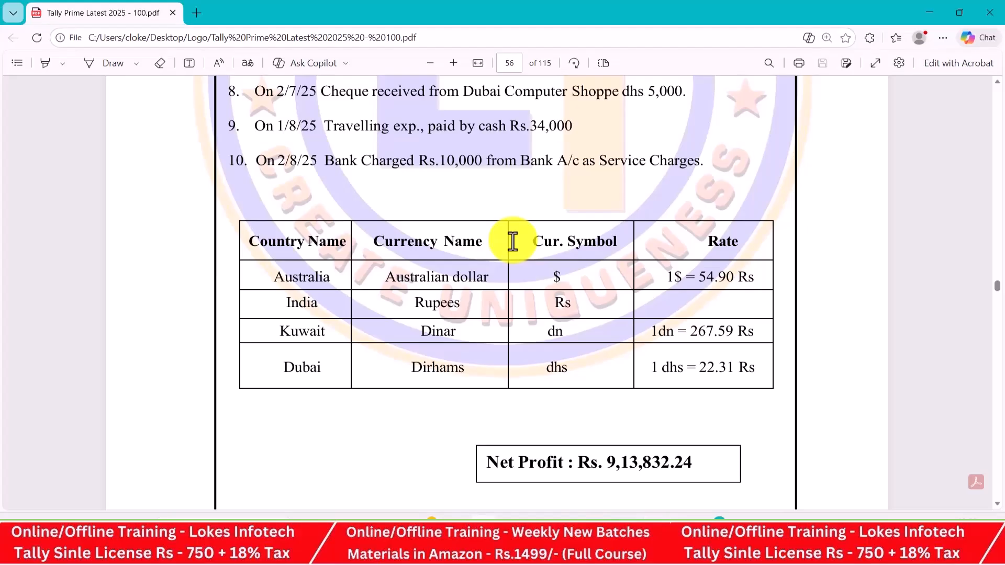
pyautogui.hotkey('alt', 'Tab')
pyautogui.write('54.90')
pyautogui.press('Return')
pyautogui.press('Return')
pyautogui.press('Return')
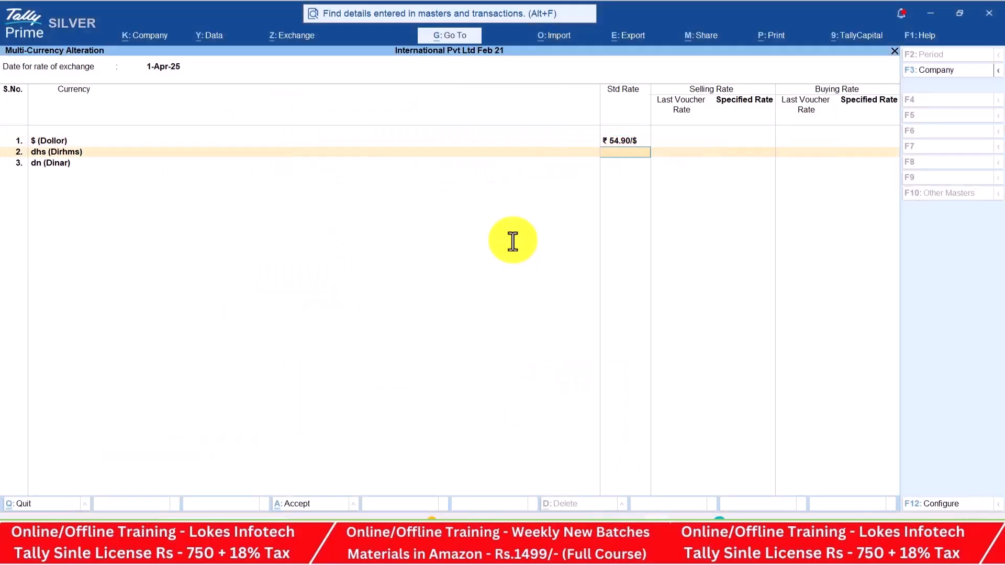
# Enter standard rates of ₹22.31 per dhs and ₹267.59 per dn, and finish
pyautogui.hotkey('alt', 'Tab')
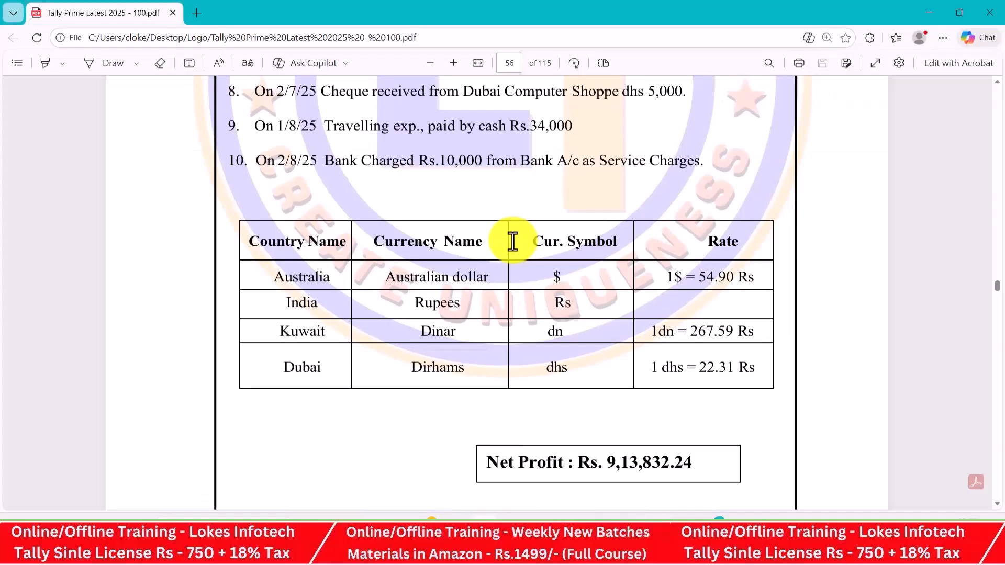
pyautogui.hotkey('alt', 'Tab')
pyautogui.write('22.31')
pyautogui.press('Return')
pyautogui.press('Return')
pyautogui.press('Return')
pyautogui.hotkey('alt', 'Tab')
pyautogui.hotkey('alt', 'Tab')
pyautogui.write('267')
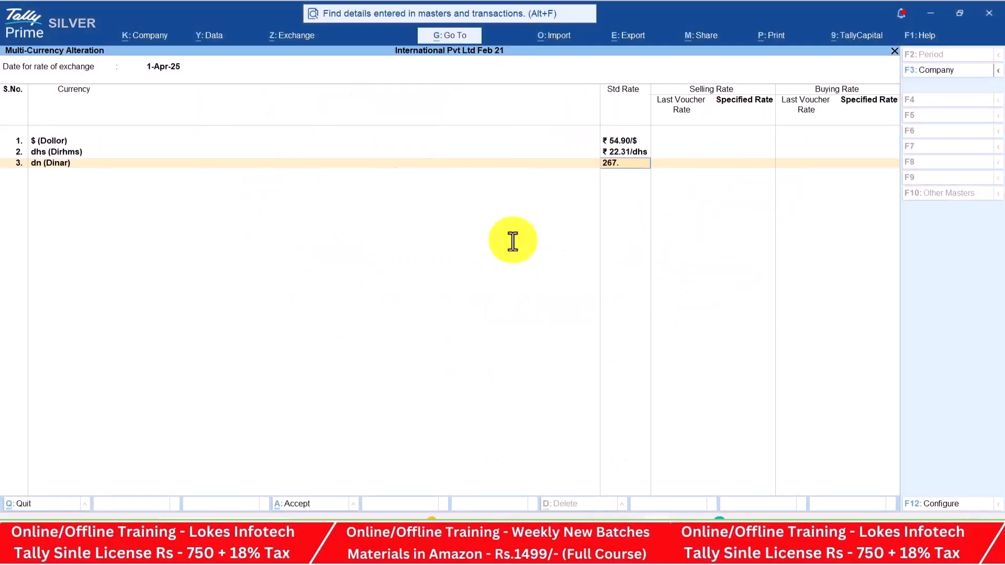
pyautogui.hotkey('alt', 'Tab')
pyautogui.hotkey('alt', 'Tab')
pyautogui.write('.59')
pyautogui.press('Return')
pyautogui.press('Return')
pyautogui.press('Return')
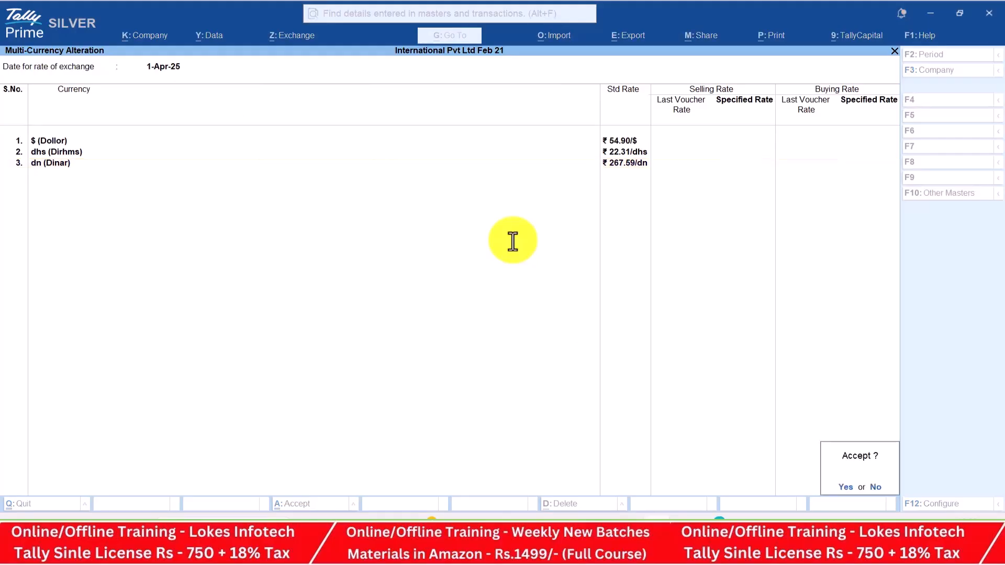
pyautogui.press('Return')
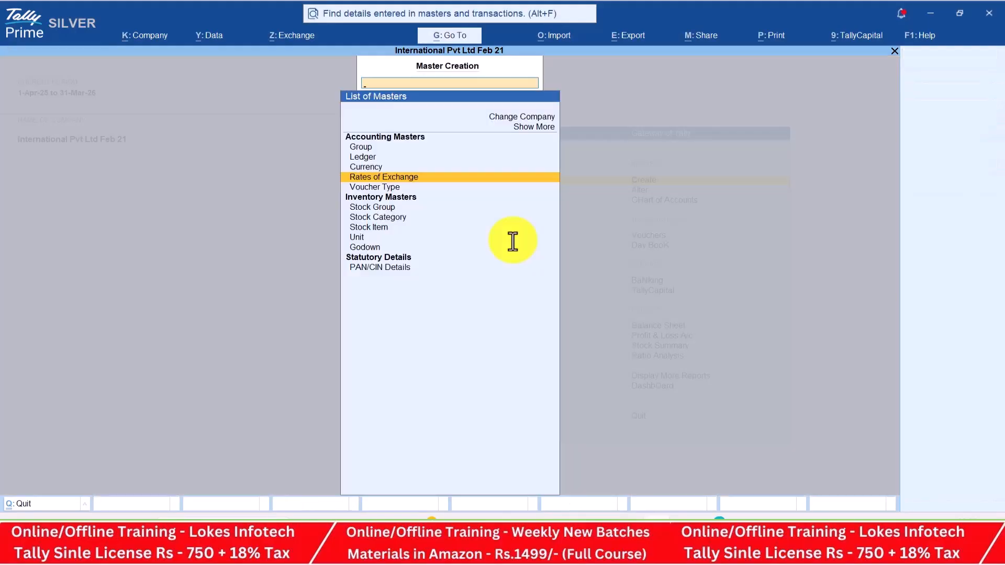
# Start a new Unit and look up its details in the problem sheet
pyautogui.press('Down')
pyautogui.press('Down')
pyautogui.press('Down')
pyautogui.press('Down')
pyautogui.press('Down')
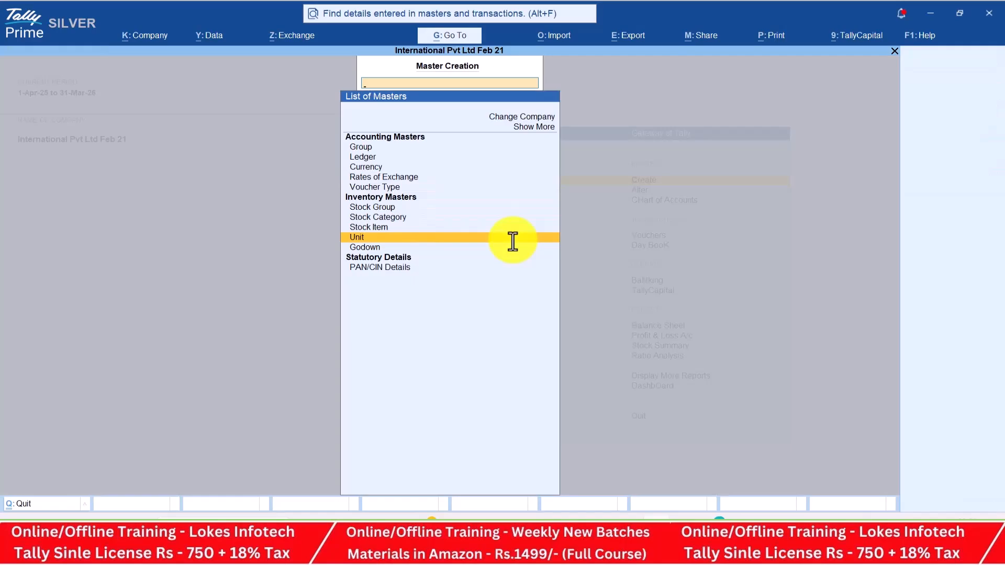
pyautogui.press('Return')
pyautogui.hotkey('alt', 'Tab')
pyautogui.scroll(4, 514, 241)
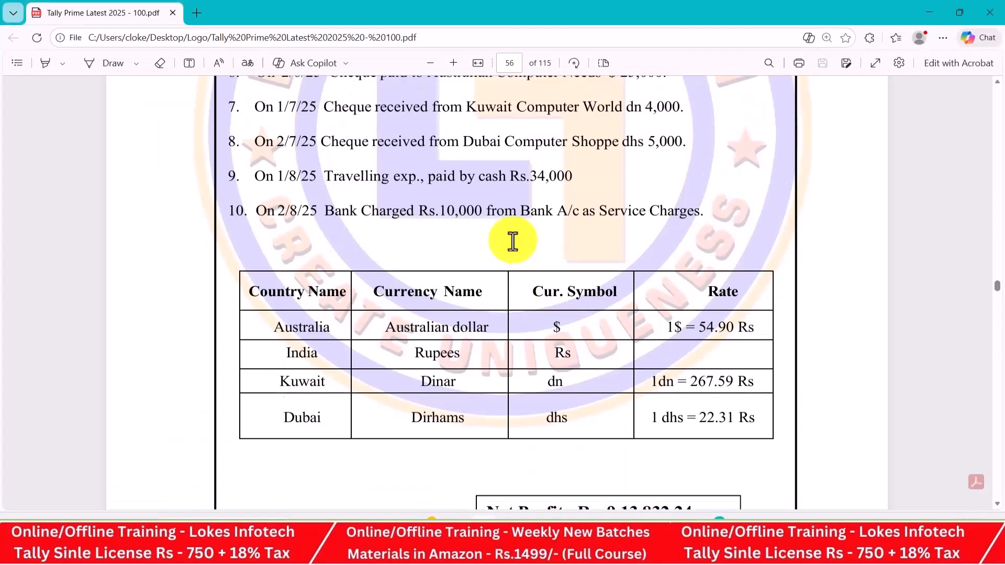
pyautogui.scroll(2, 513, 241)
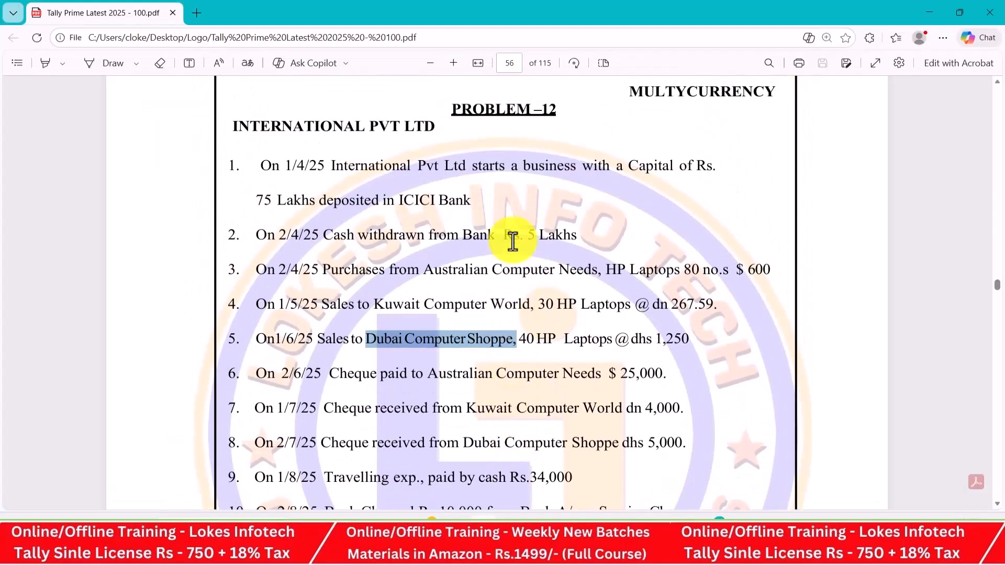
pyautogui.hotkey('alt', 'Tab')
# Save the simple unit nos with formal name Numbers
pyautogui.write('nos')
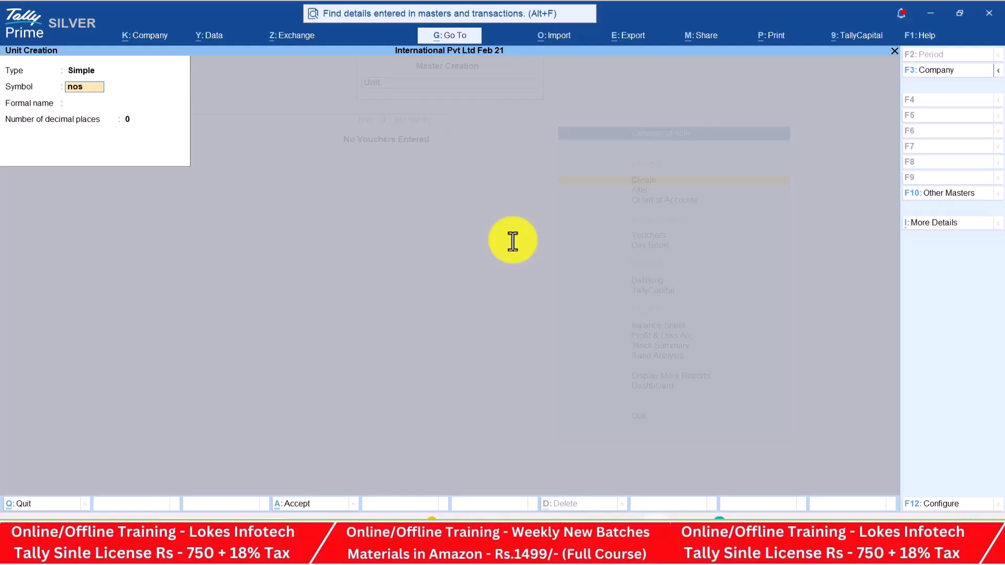
pyautogui.press('Return')
pyautogui.write('Numbe')
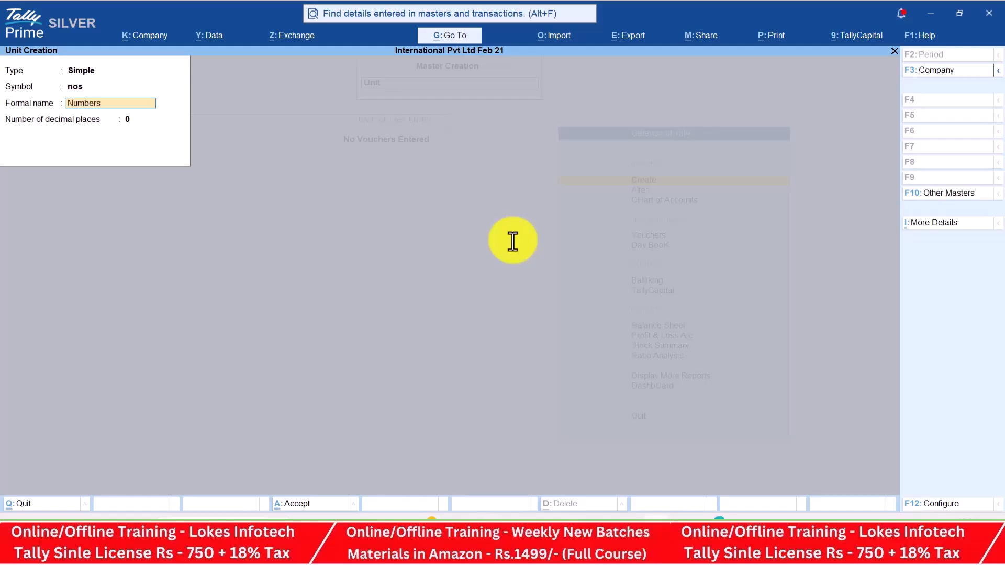
pyautogui.write('rs')
pyautogui.press('Return')
pyautogui.press('Return')
pyautogui.press('Return')
pyautogui.press('Escape')
pyautogui.press('Up')
pyautogui.press('Return')
pyautogui.hotkey('alt', 'Tab')
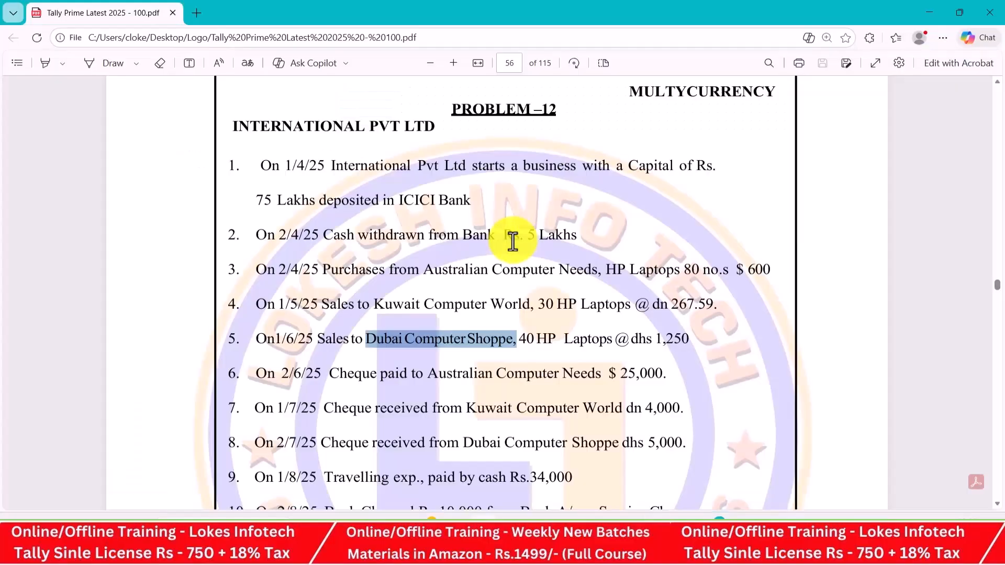
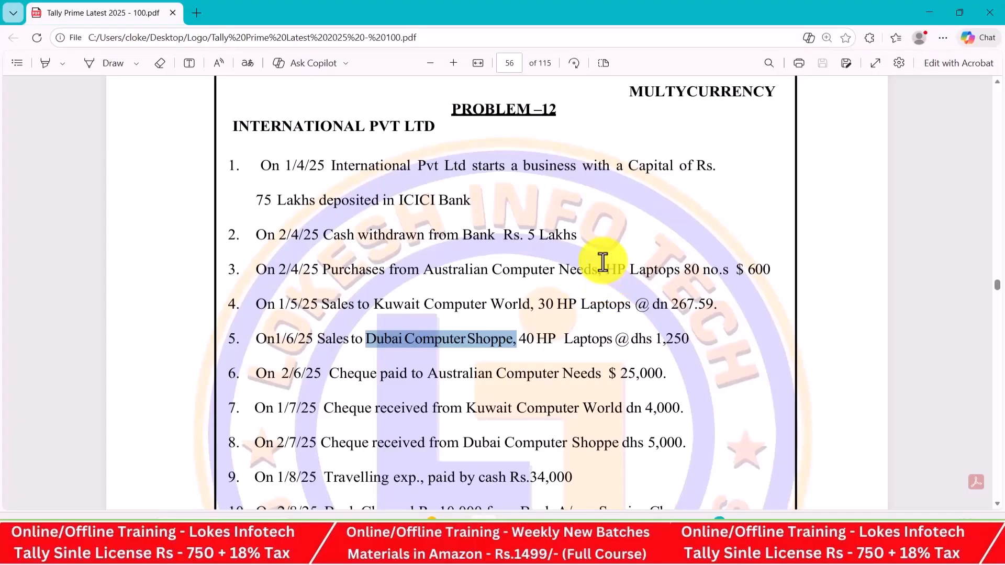
# Create stock item 'HP Laptops', name copied from the PDF, under Primary with unit nos
pyautogui.moveTo(606, 269); pyautogui.dragTo(678, 273)
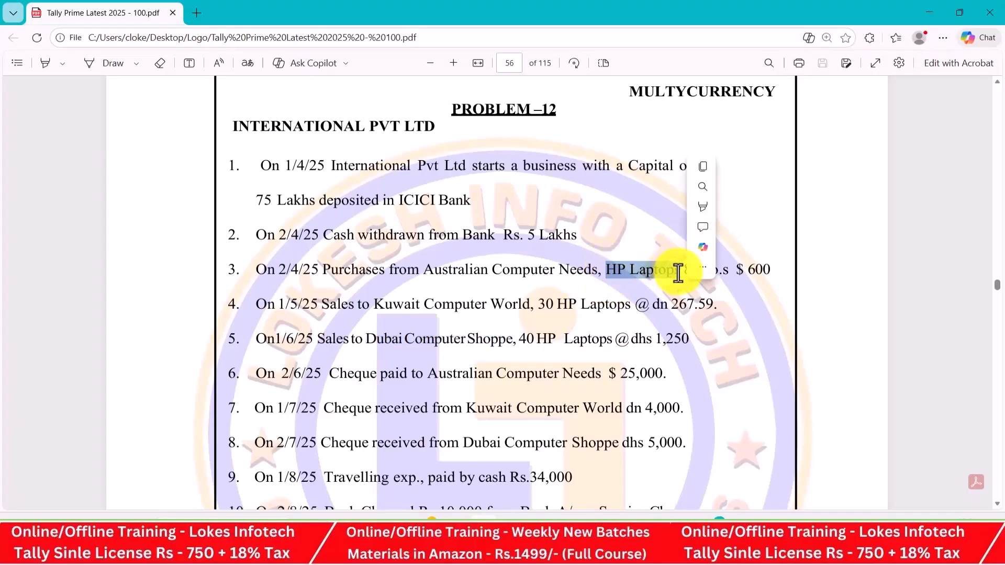
pyautogui.hotkey('ctrl', 'c')
pyautogui.hotkey('alt', 'Tab')
pyautogui.hotkey('ctrl', 'alt', 'v')
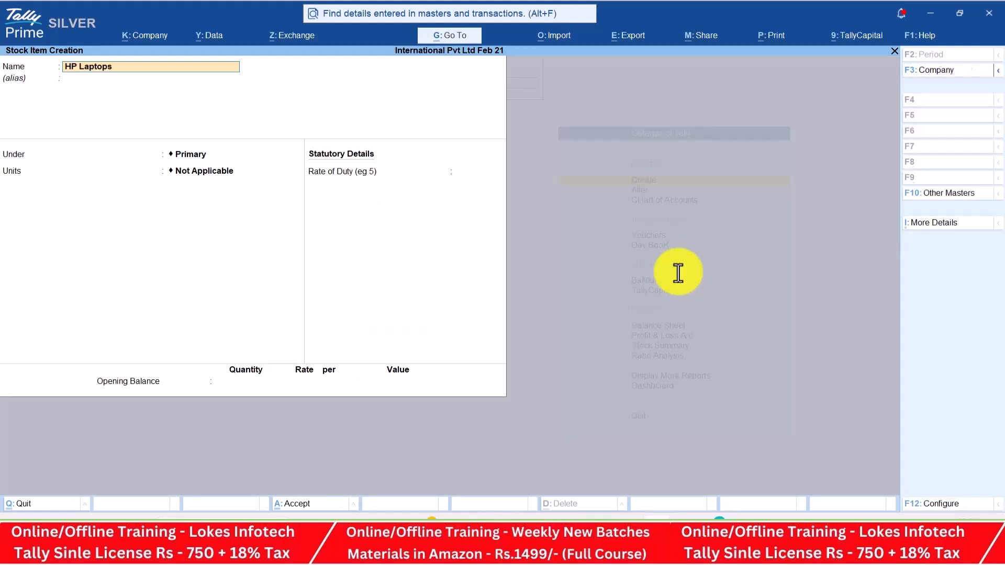
pyautogui.press('Return')
pyautogui.press('Return')
pyautogui.press('Return')
pyautogui.press('Down')
pyautogui.press('Return')
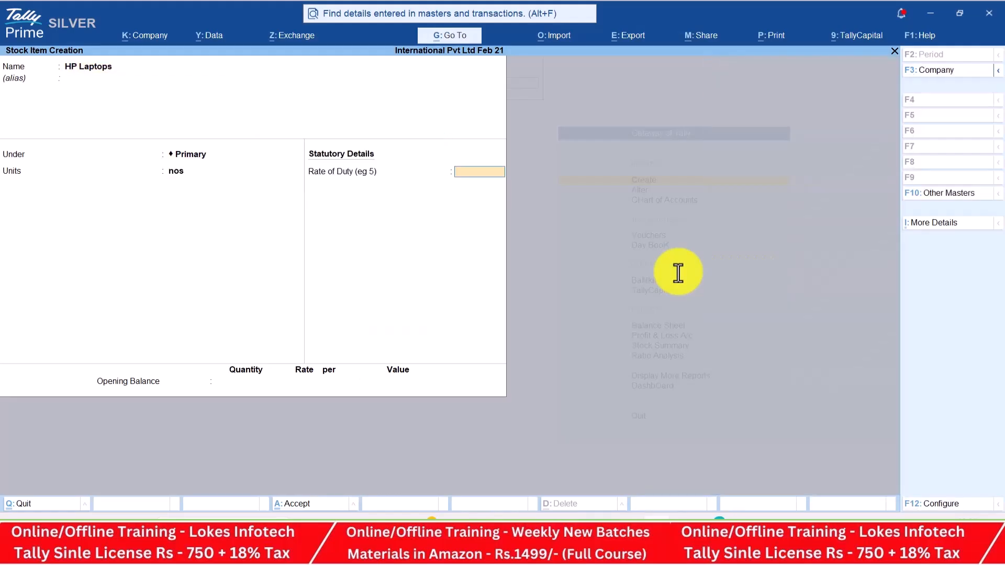
pyautogui.press('Return')
# Save the HP Laptops stock item and return to the Gateway for voucher entry
pyautogui.press('Return')
pyautogui.press('Return')
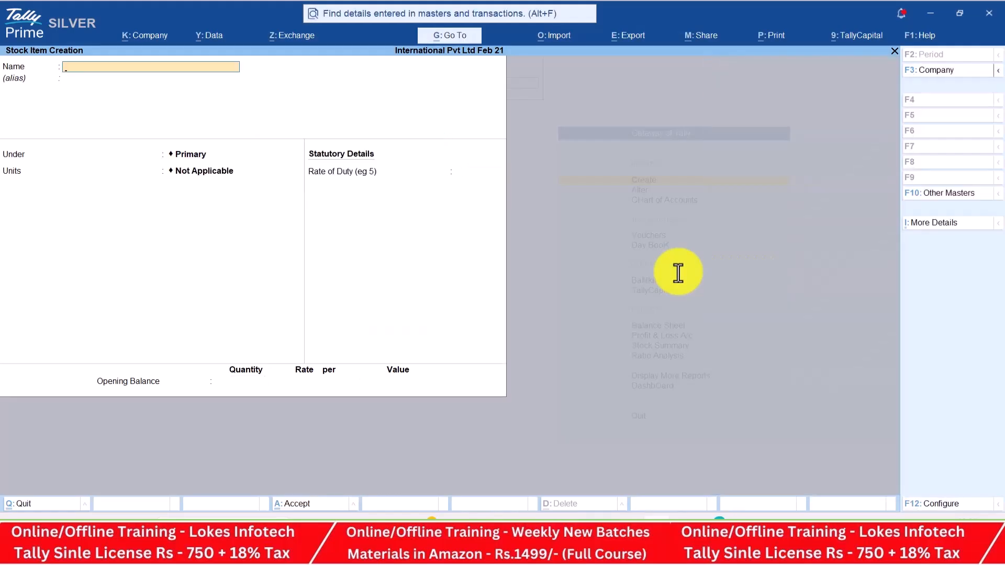
pyautogui.press('Escape')
pyautogui.press('Return')
pyautogui.press('Escape')
pyautogui.press('Down')
pyautogui.press('Down')
pyautogui.press('Down')
pyautogui.press('Return')
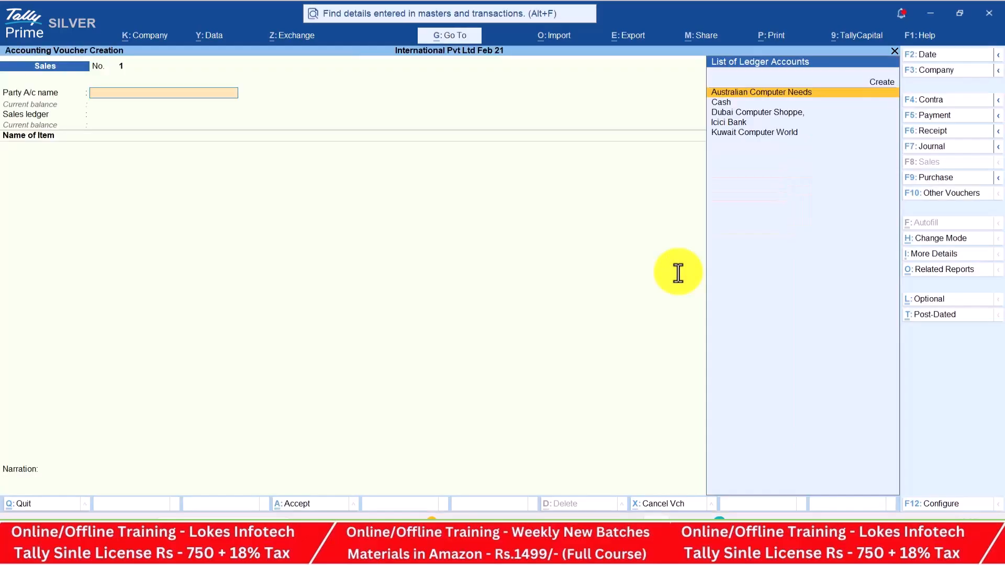
# Start a Receipt voucher dated 1-Apr-25, checking the date in the PDF
pyautogui.click(926, 133)
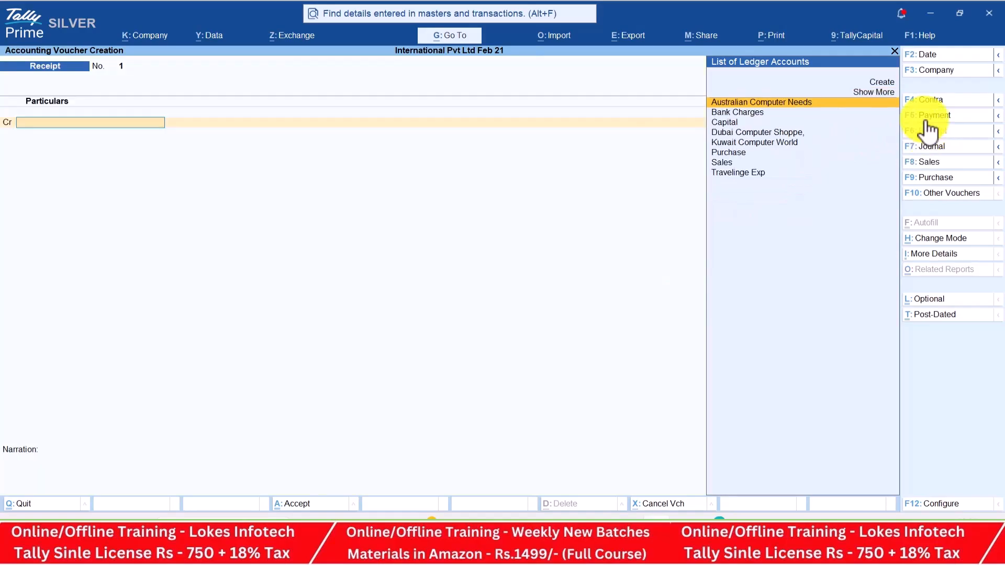
pyautogui.click(938, 60)
pyautogui.hotkey('alt', 'Tab')
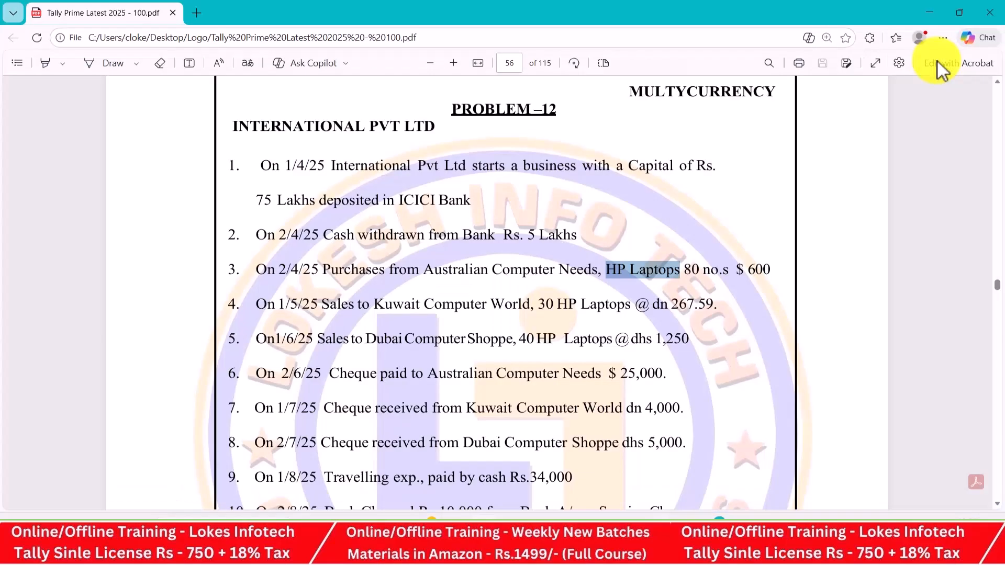
pyautogui.hotkey('alt', 'Tab')
pyautogui.write('1-4')
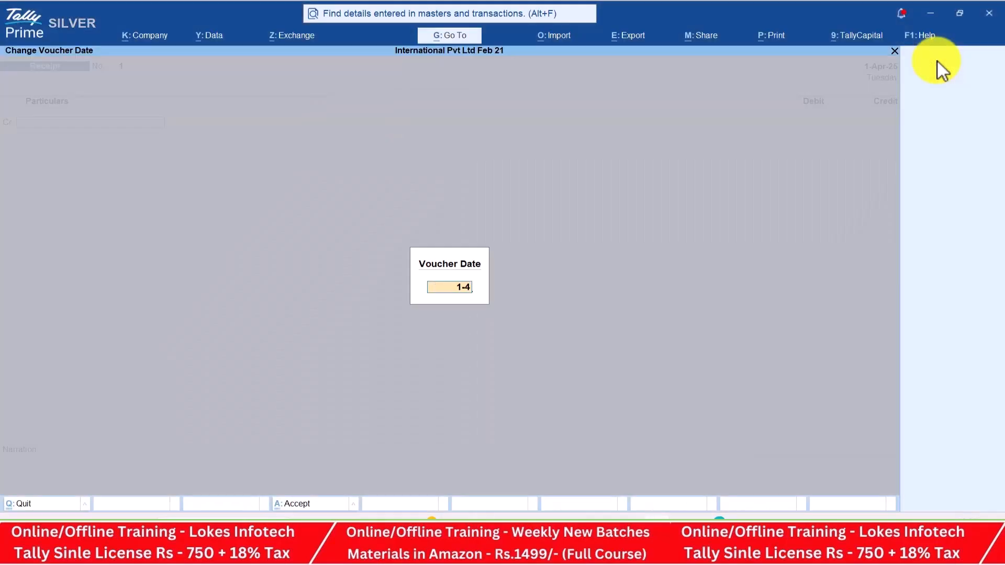
pyautogui.write('-25')
pyautogui.press('Return')
# Credit Capital with 7500000 and debit Icici Bank, accepting the bank allocation
pyautogui.press('Down')
pyautogui.press('Down')
pyautogui.press('Return')
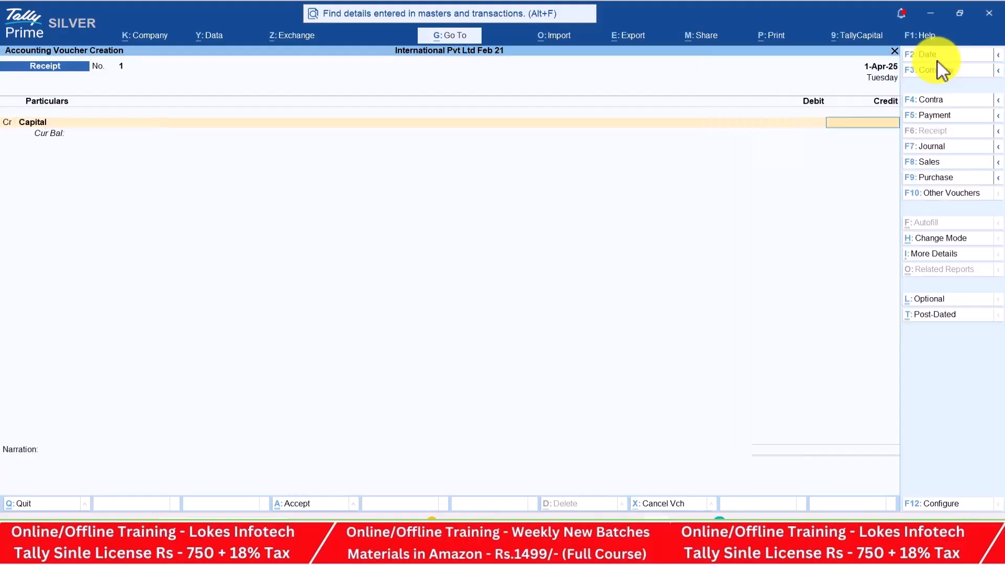
pyautogui.hotkey('alt', 'Tab')
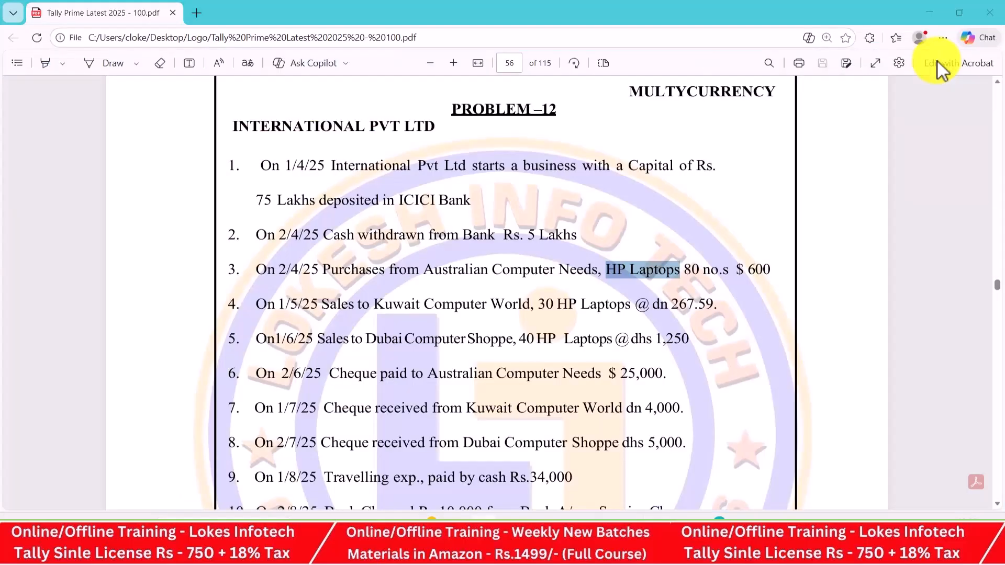
pyautogui.hotkey('alt', 'Tab')
pyautogui.write('7500000')
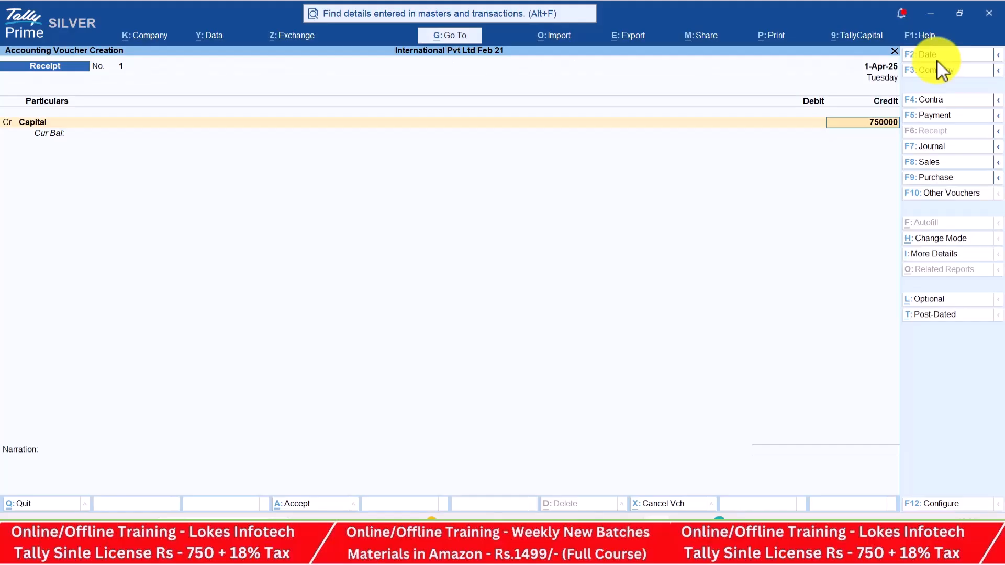
pyautogui.press('Return')
pyautogui.press('Down')
pyautogui.press('Down')
pyautogui.press('Down')
pyautogui.press('Down')
pyautogui.press('Down')
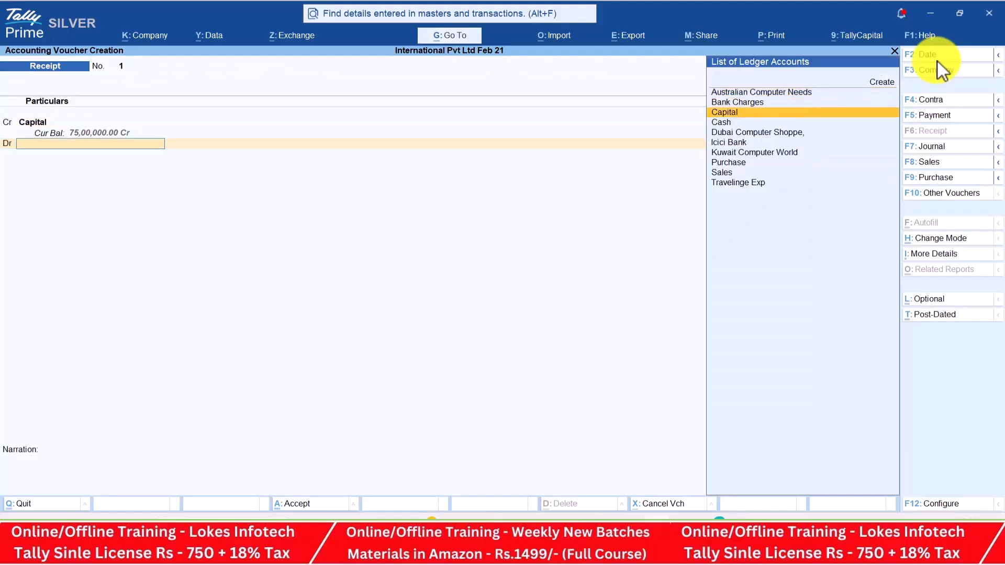
pyautogui.press('Return')
pyautogui.press('Return')
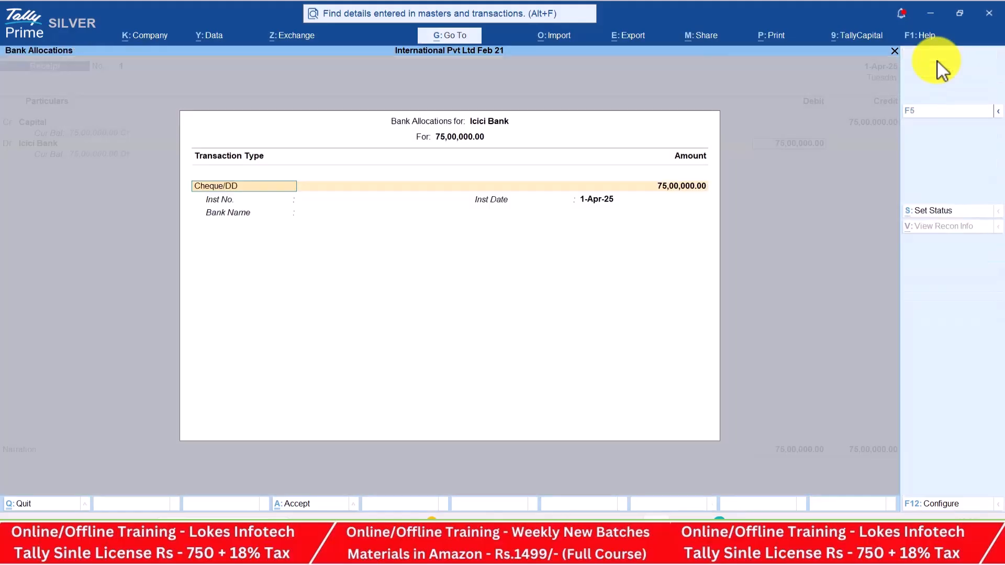
pyautogui.press('Return')
pyautogui.press('Return')
pyautogui.press('Return')
pyautogui.press('Return')
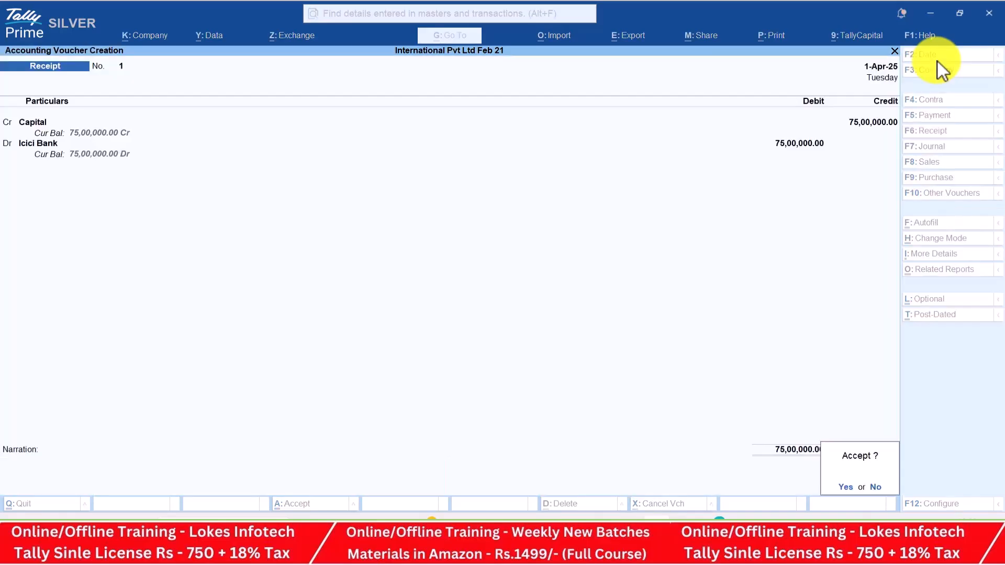
# Save the receipt and check the next transaction in the problem list
pyautogui.hotkey('alt', 'Tab')
pyautogui.press('Down')
pyautogui.press('Down')
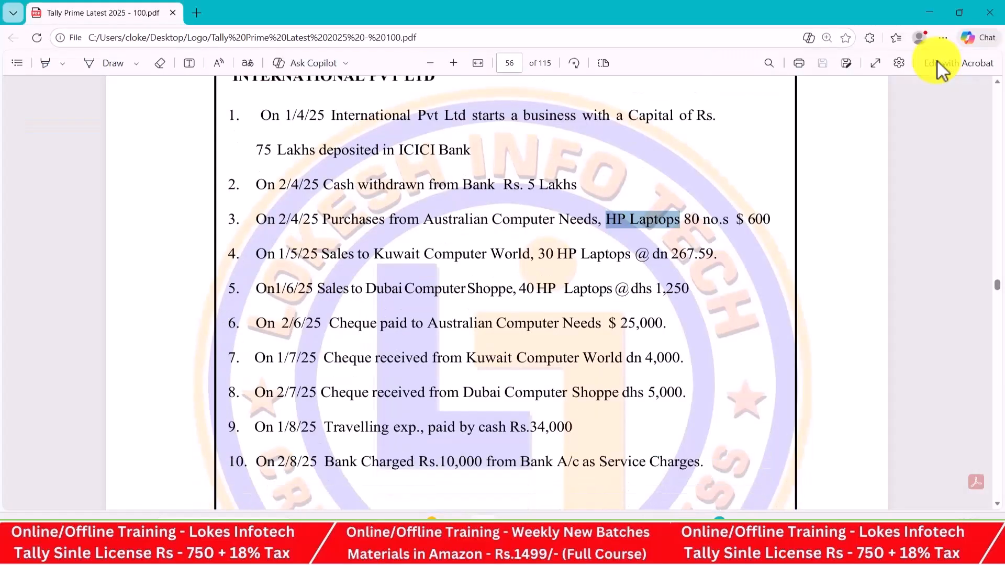
pyautogui.hotkey('alt', 'Tab')
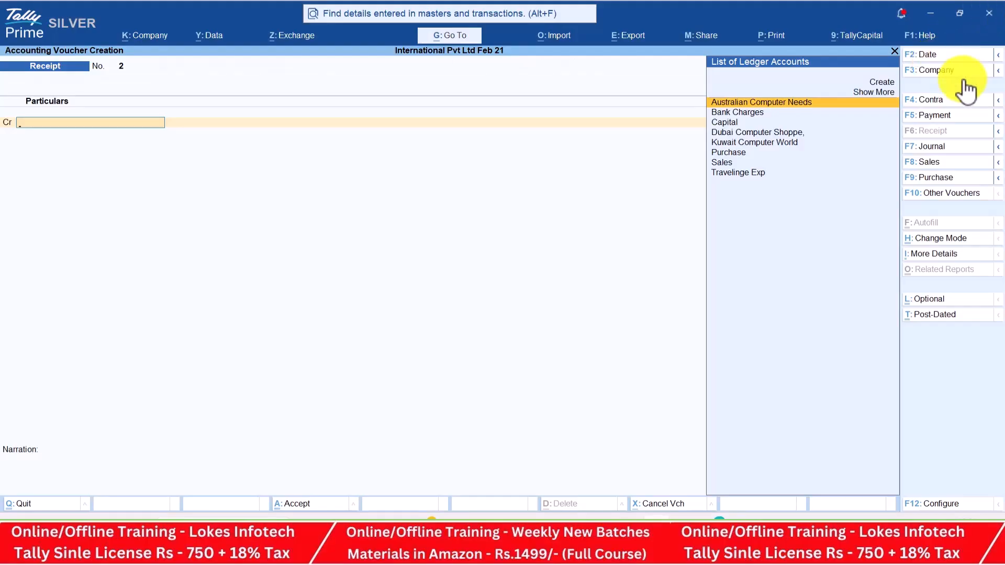
# Date the Contra voucher 2-Apr-25
pyautogui.click(949, 54)
pyautogui.hotkey('alt', 'Tab')
pyautogui.hotkey('alt', 'Tab')
pyautogui.write('2-4-25')
pyautogui.press('Return')
# Credit Icici Bank with 500000, debit Cash, and save the contra entry
pyautogui.press('Return')
pyautogui.hotkey('alt', 'Tab')
pyautogui.hotkey('alt', 'Tab')
pyautogui.write('500000')
pyautogui.press('Return')
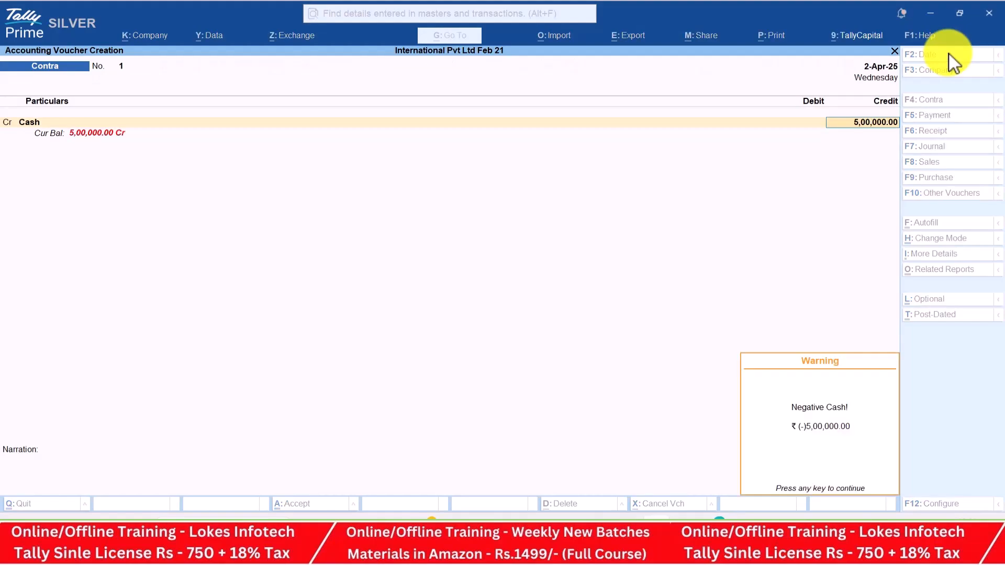
pyautogui.press('Return')
pyautogui.press('BackSpace')
pyautogui.press('BackSpace')
pyautogui.write('i')
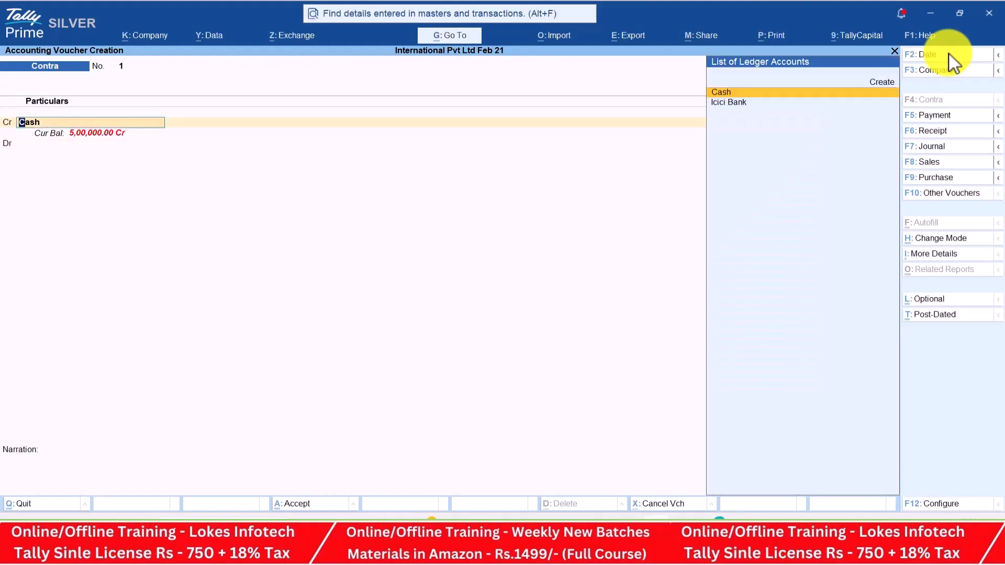
pyautogui.press('Return')
pyautogui.press('Return')
pyautogui.press('Return')
pyautogui.press('Return')
pyautogui.press('Return')
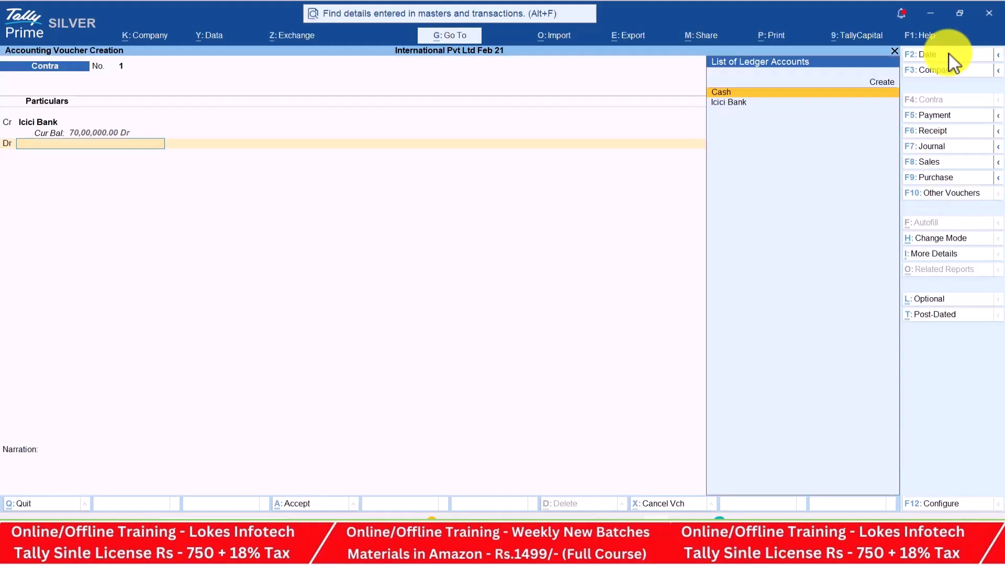
pyautogui.press('Return')
pyautogui.press('Return')
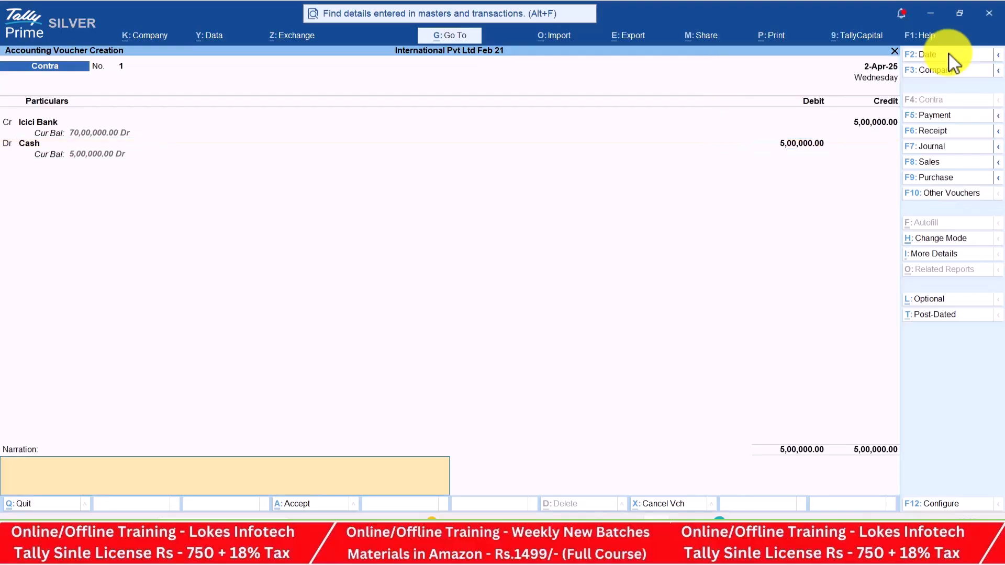
pyautogui.press('Return')
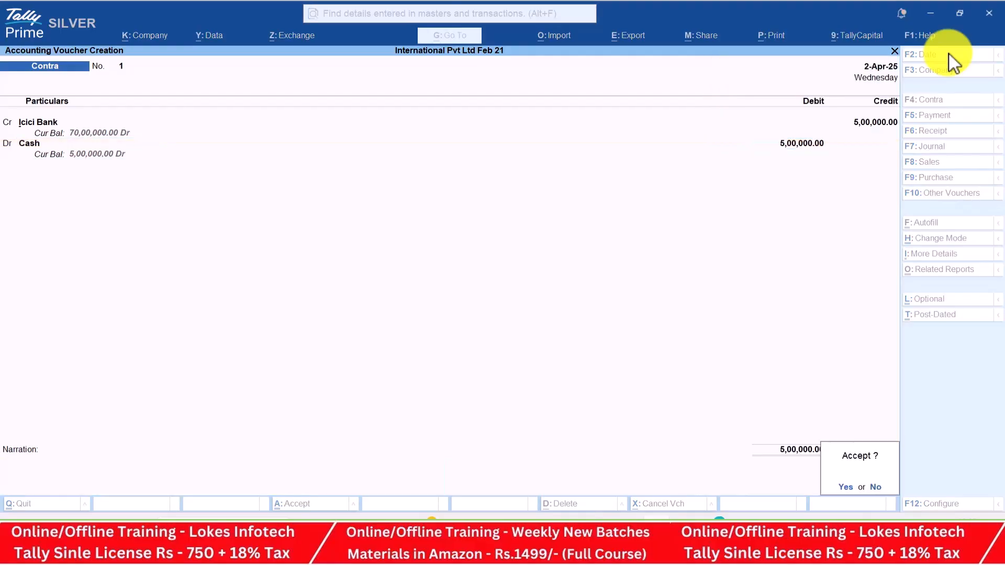
pyautogui.press('Return')
pyautogui.hotkey('alt', 'Tab')
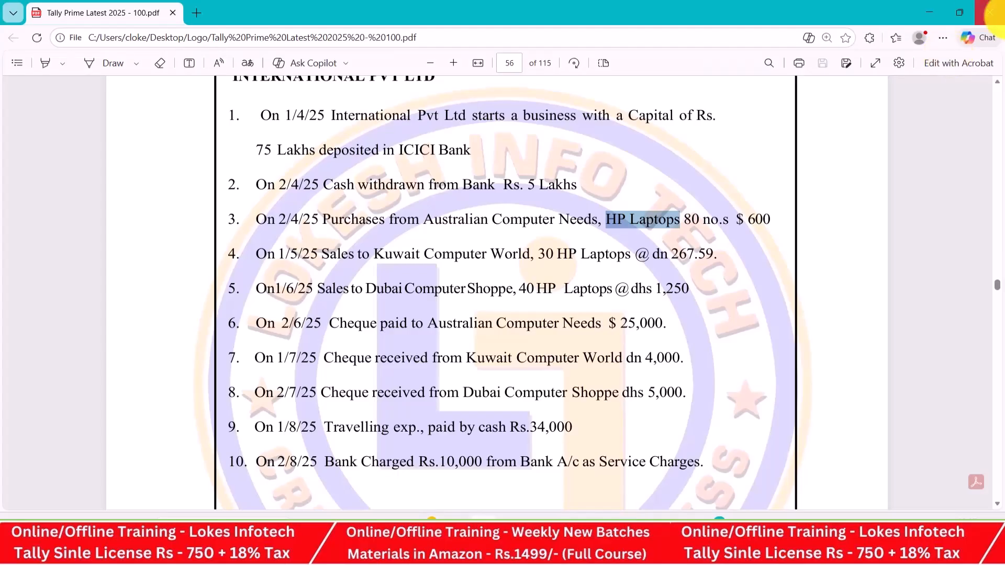
# Start a Purchase voucher dated 2-Apr from Australian Computer Needs to the Purchase ledger
pyautogui.hotkey('alt', 'Tab')
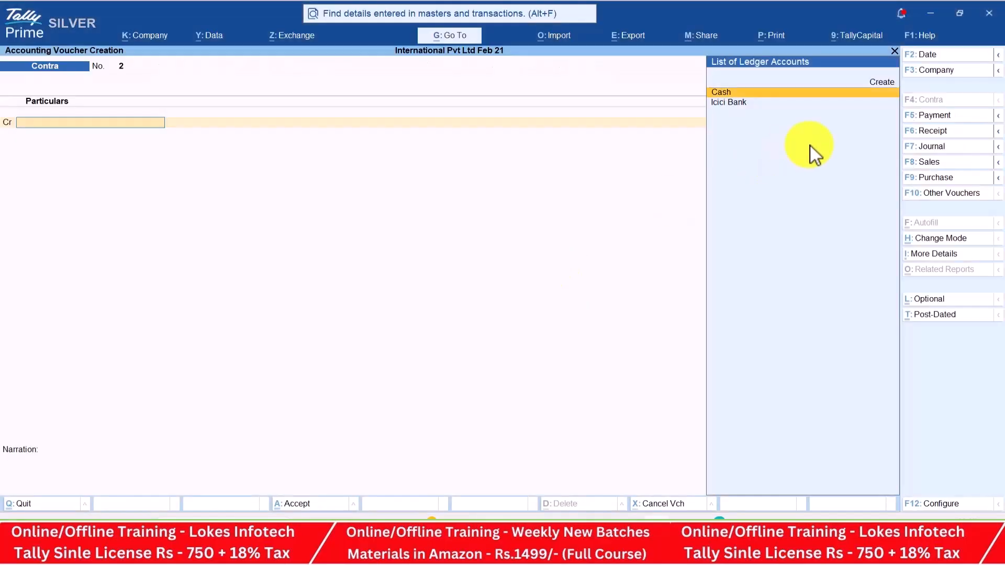
pyautogui.click(952, 178)
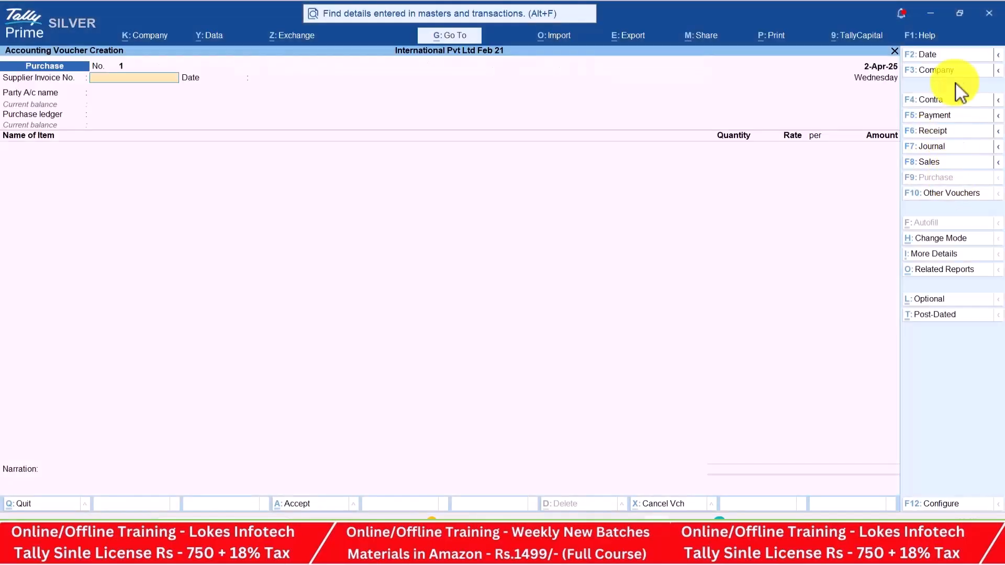
pyautogui.click(952, 57)
pyautogui.write('2-4')
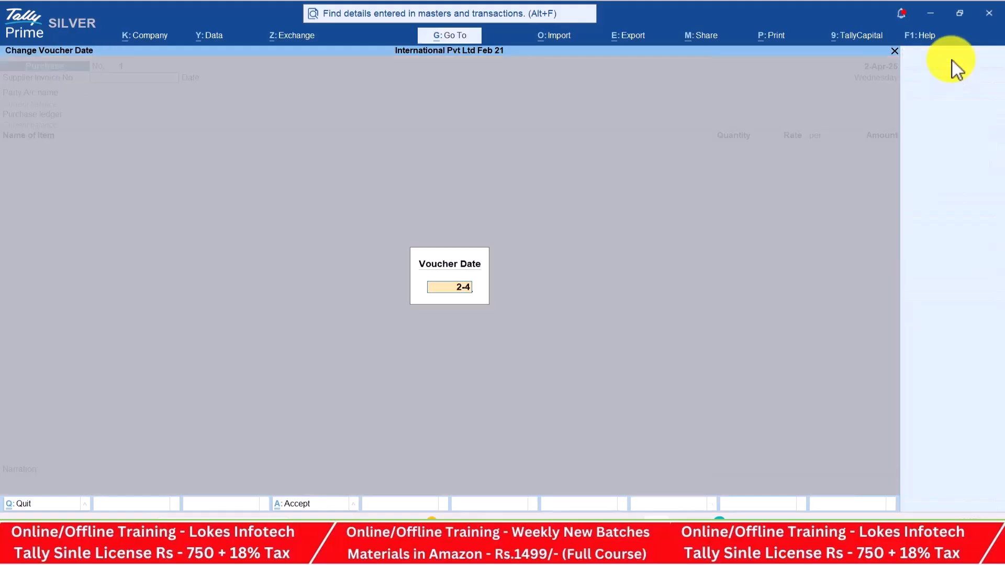
pyautogui.press('Return')
pyautogui.press('Return')
pyautogui.press('Return')
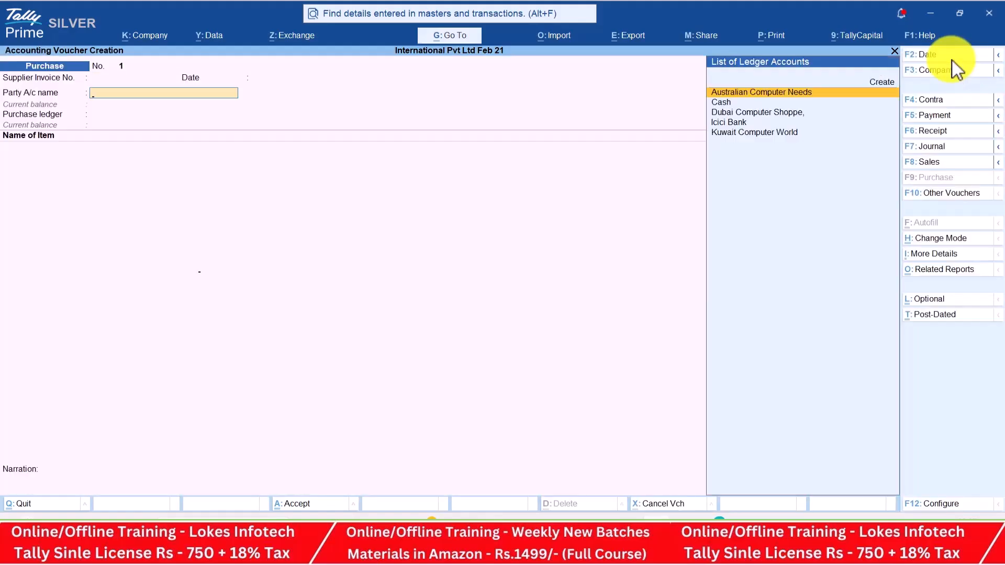
pyautogui.press('Return')
pyautogui.hotkey('ctrl', 'a')
pyautogui.hotkey('ctrl', 'a')
pyautogui.press('Return')
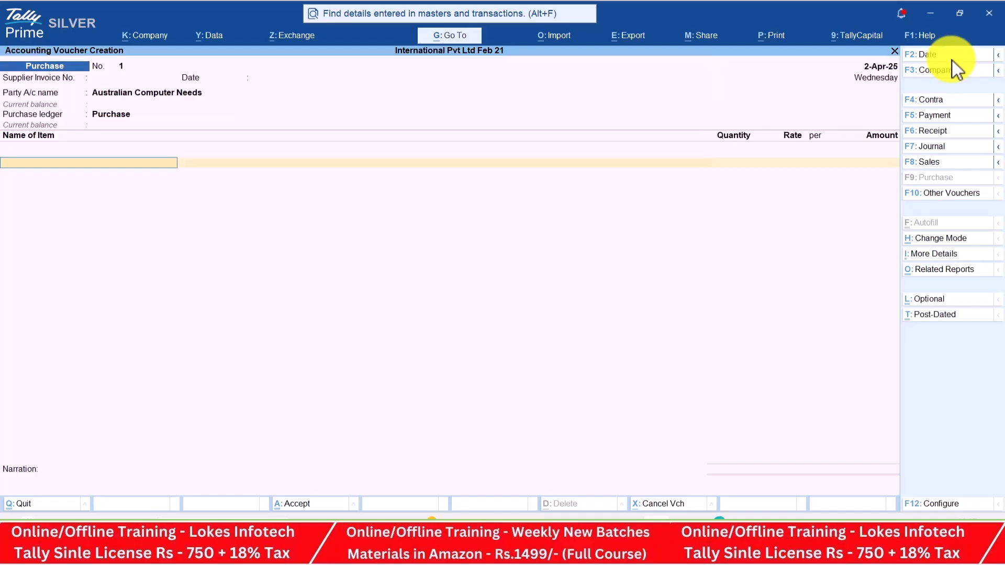
# Add 80 nos HP Laptops at a rate of $600
pyautogui.press('Return')
pyautogui.hotkey('alt', 'Tab')
pyautogui.hotkey('alt', 'Tab')
pyautogui.write('80')
pyautogui.press('Return')
pyautogui.hotkey('alt', 'Tab')
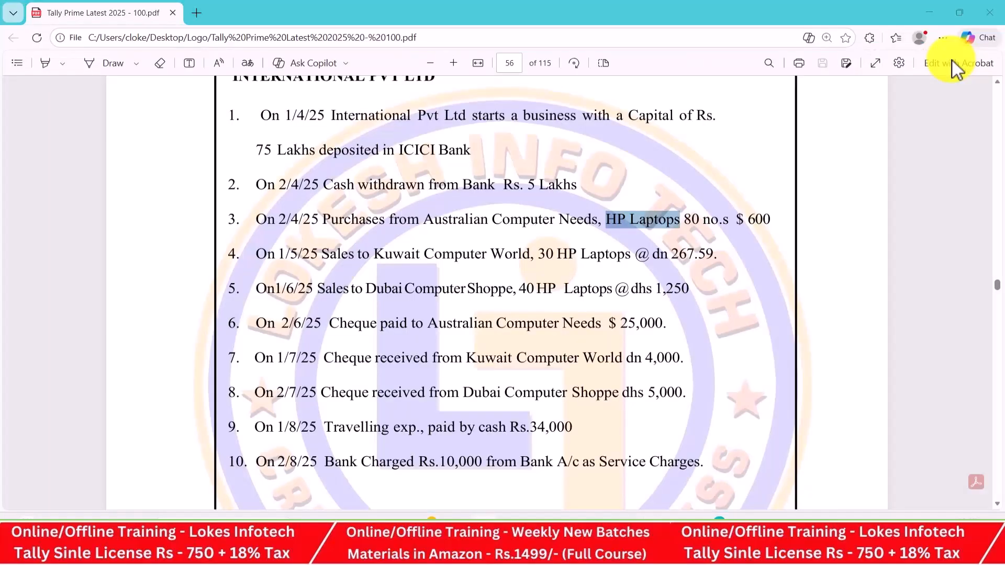
pyautogui.hotkey('alt', 'Tab')
pyautogui.write('$600')
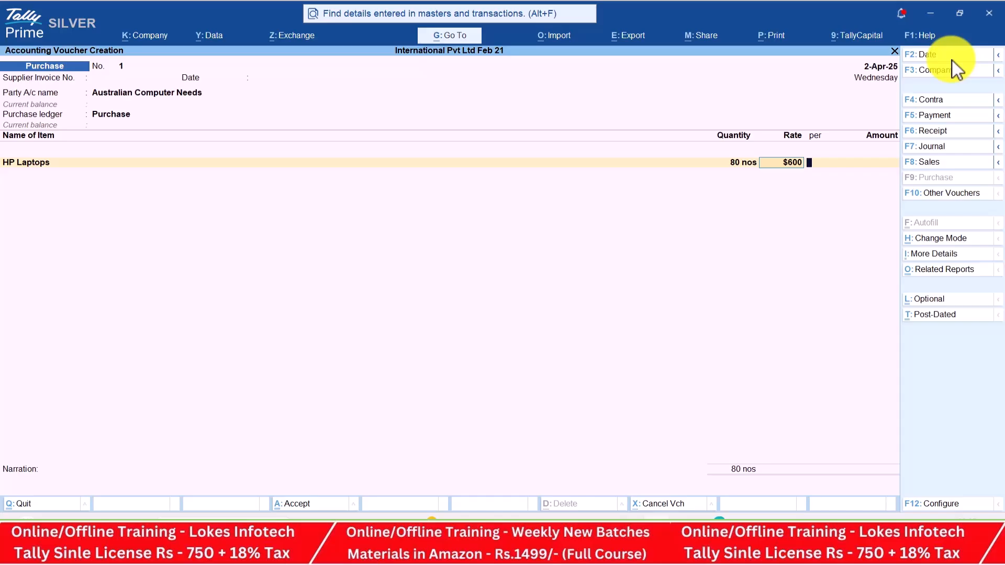
pyautogui.press('Return')
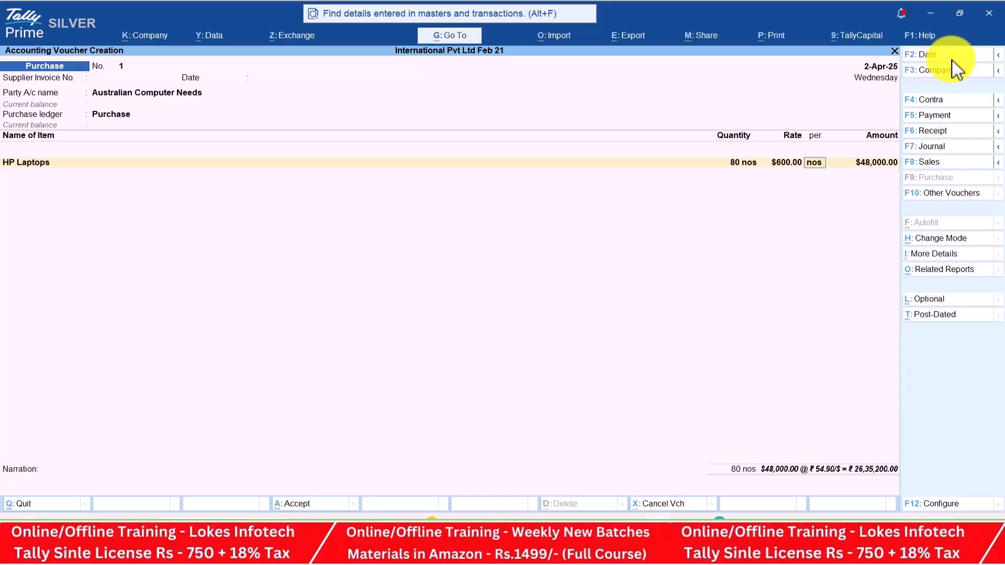
# Accept the ₹54.90 per dollar exchange rate and $48,000 amount, and end the item list
pyautogui.press('Return')
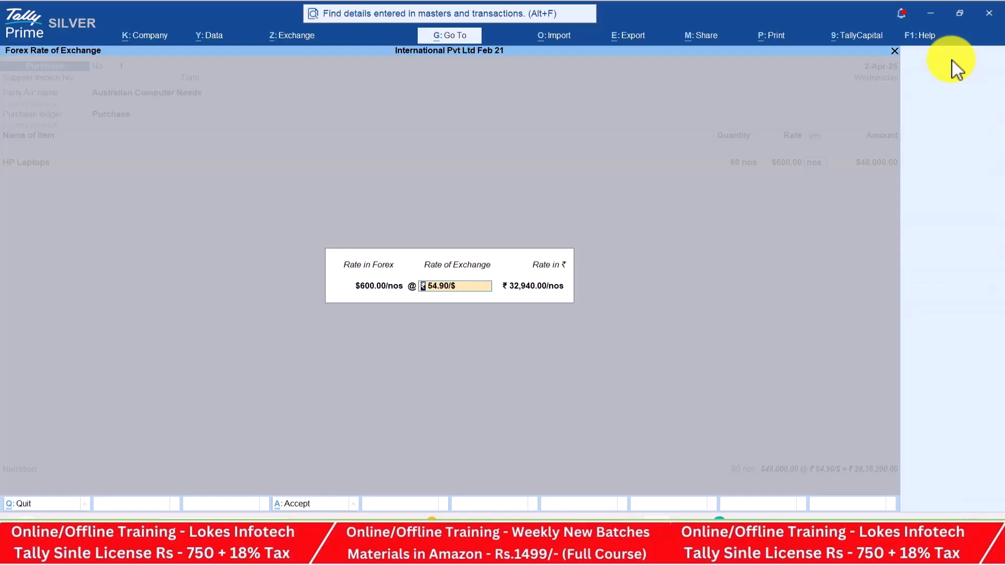
pyautogui.press('Return')
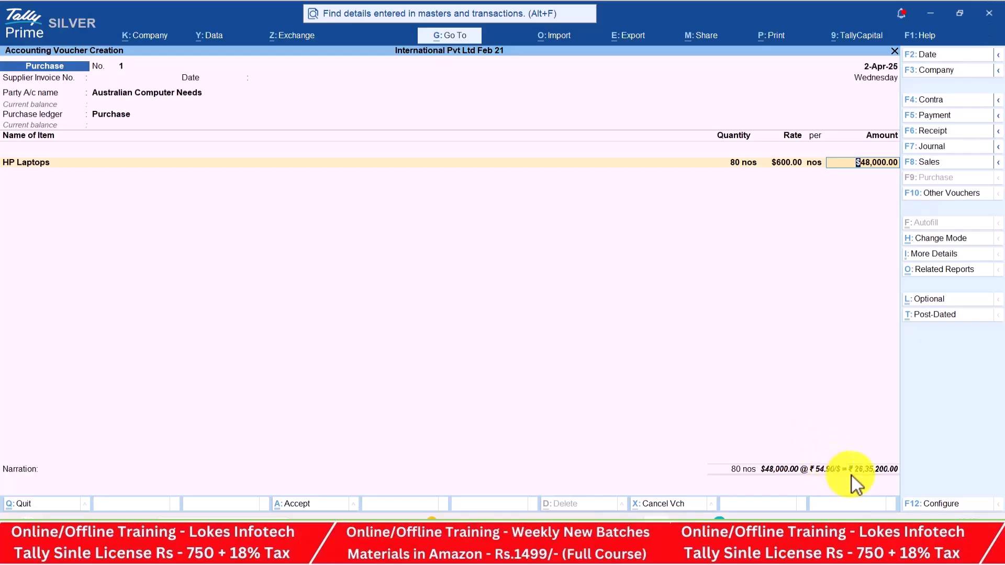
pyautogui.press('Return')
pyautogui.press('Return')
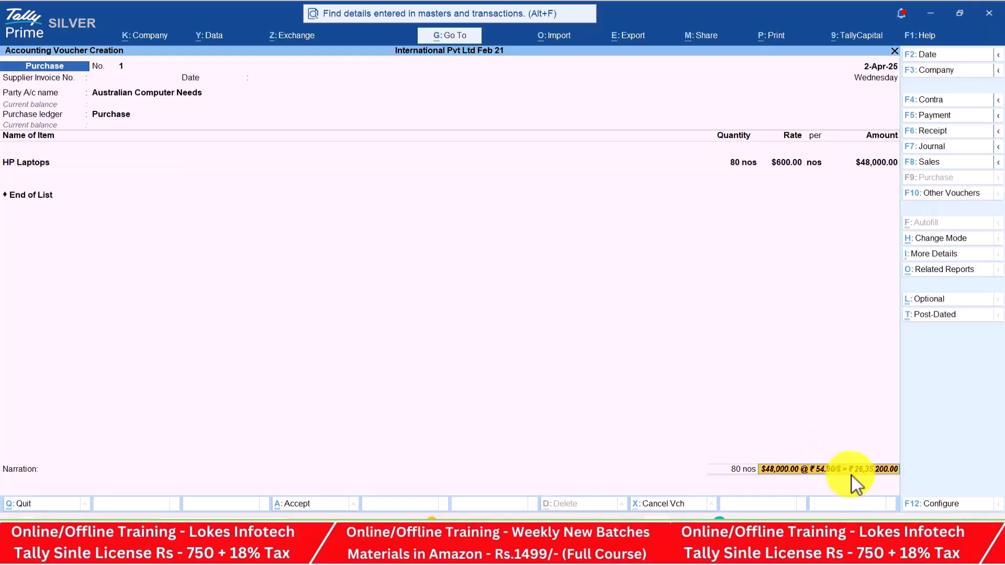
pyautogui.press('Return')
pyautogui.press('Return')
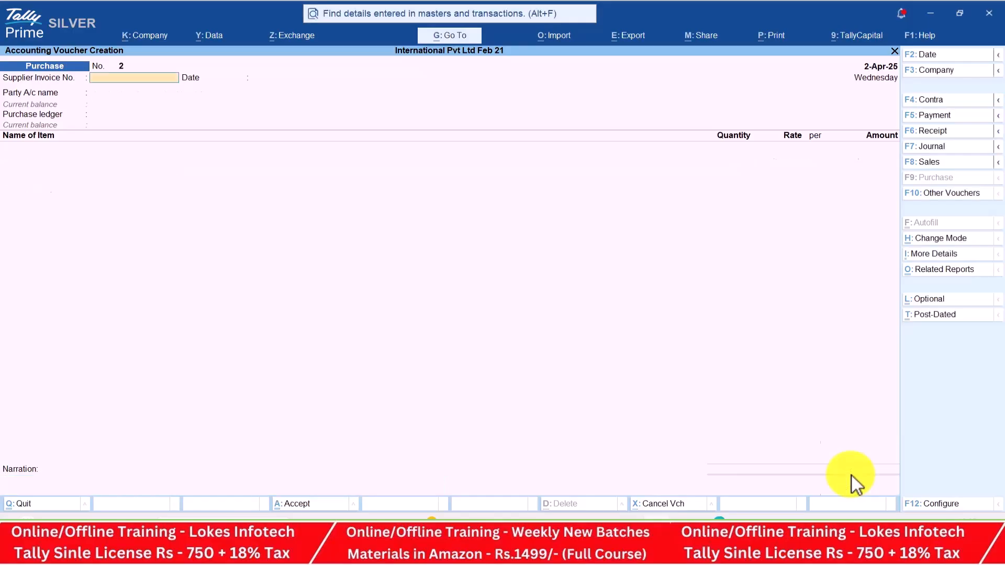
# Start a Sales voucher dated 1-May for Kuwait Computer World using the Sales ledger
pyautogui.click(942, 164)
pyautogui.hotkey('alt', 'Tab')
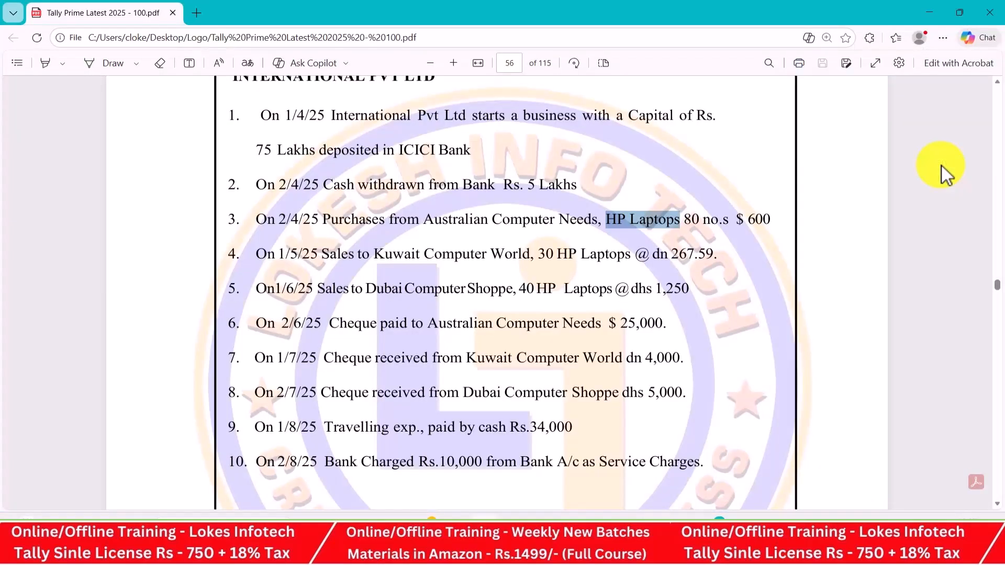
pyautogui.hotkey('alt', 'Tab')
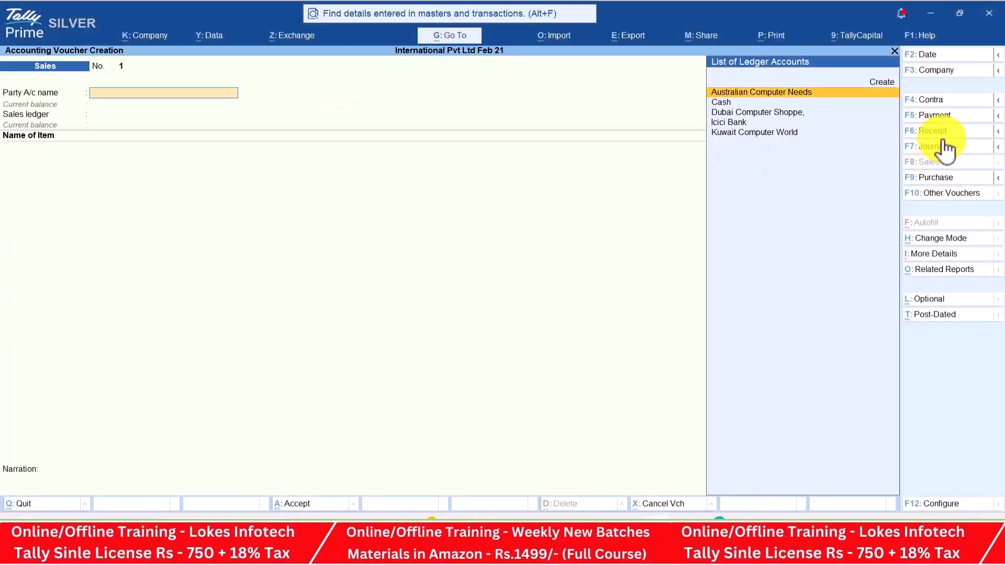
pyautogui.click(940, 58)
pyautogui.write('15')
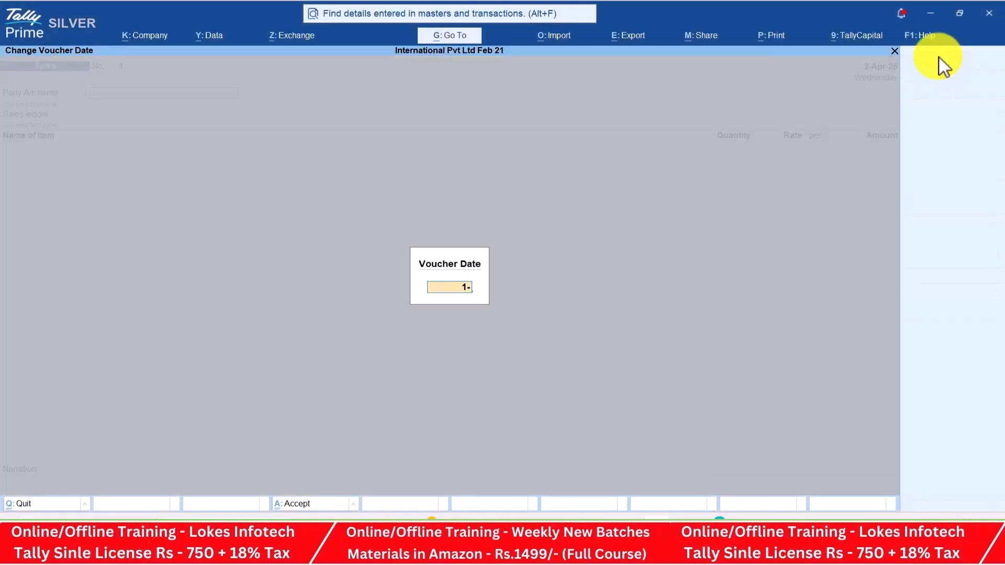
pyautogui.press('Return')
pyautogui.press('Down')
pyautogui.press('Down')
pyautogui.press('Down')
pyautogui.press('Down')
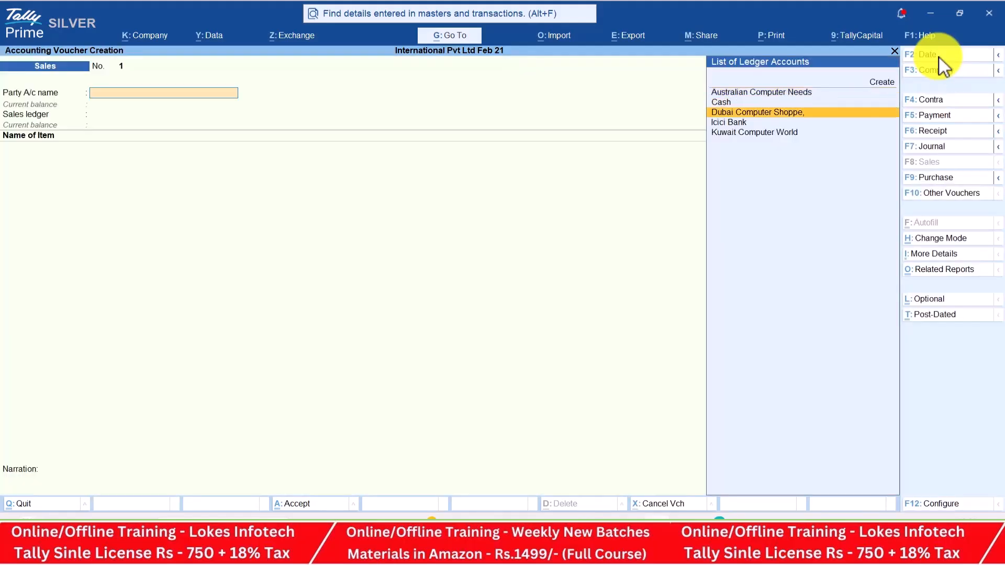
pyautogui.press('Return')
pyautogui.hotkey('ctrl', 'a')
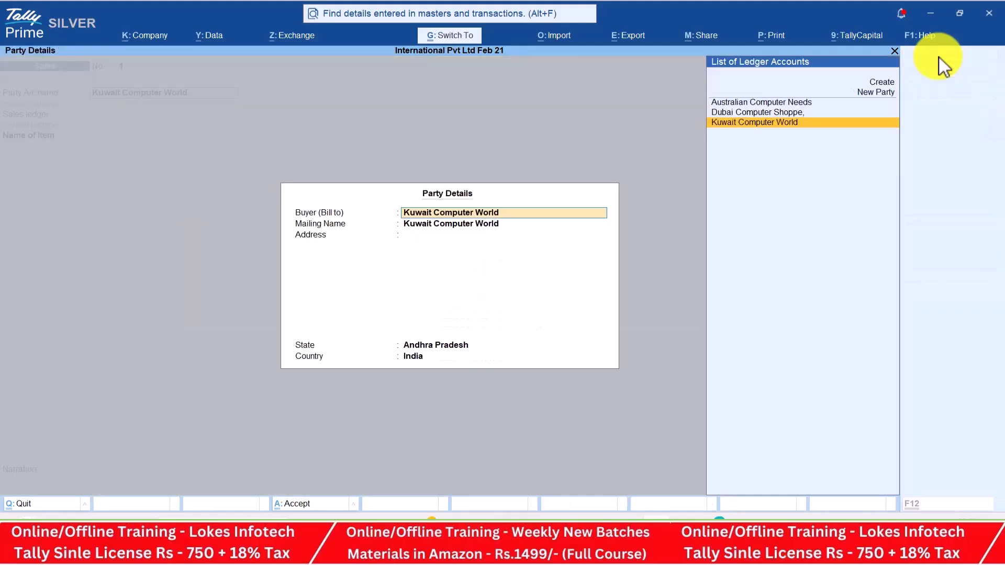
pyautogui.hotkey('ctrl', 'a')
pyautogui.press('Return')
# Enter 30 nos HP Laptops at dn267.59
pyautogui.hotkey('alt', 'Tab')
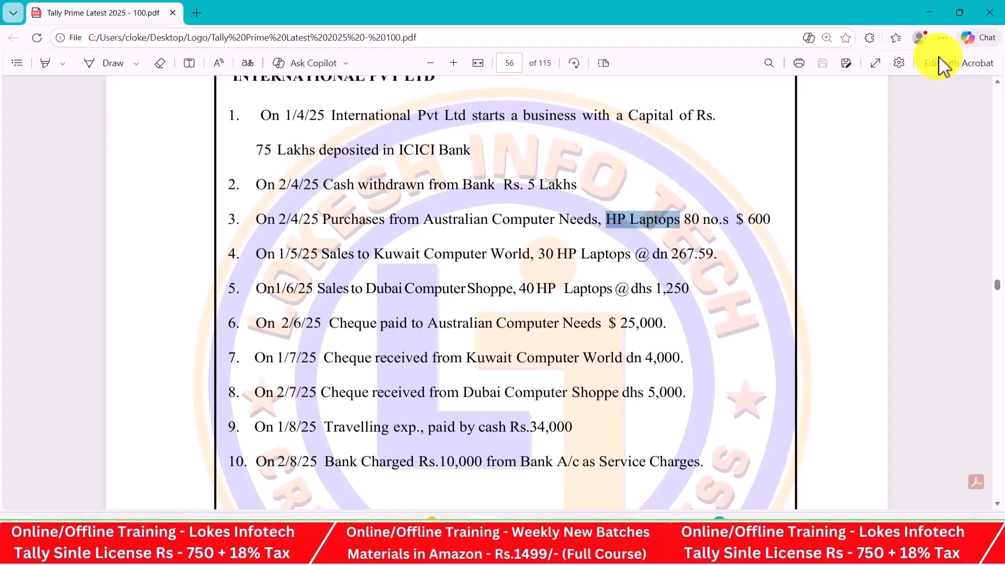
pyautogui.hotkey('alt', 'Tab')
pyautogui.write('H')
pyautogui.press('Return')
pyautogui.write('30')
pyautogui.press('Return')
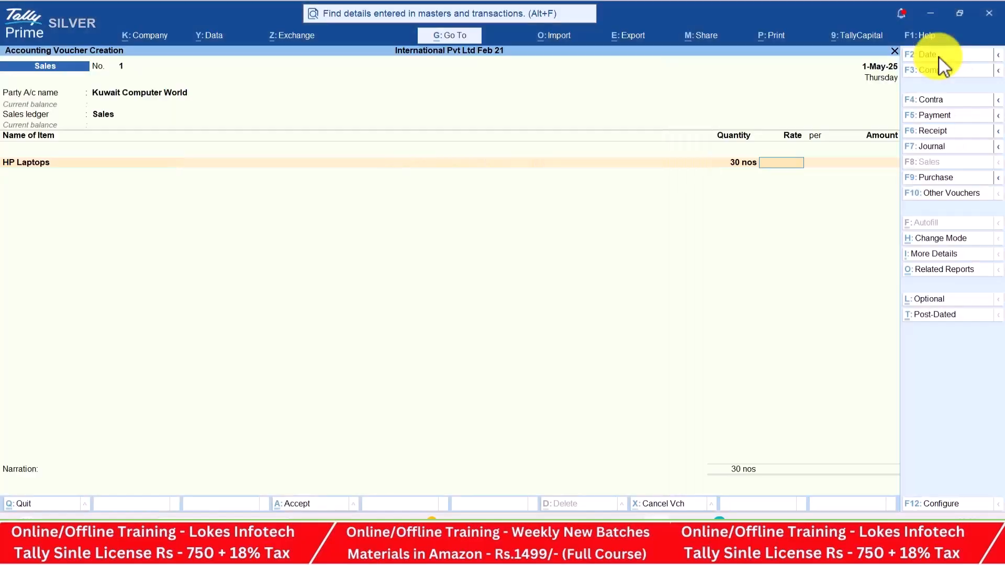
pyautogui.hotkey('alt', 'Tab')
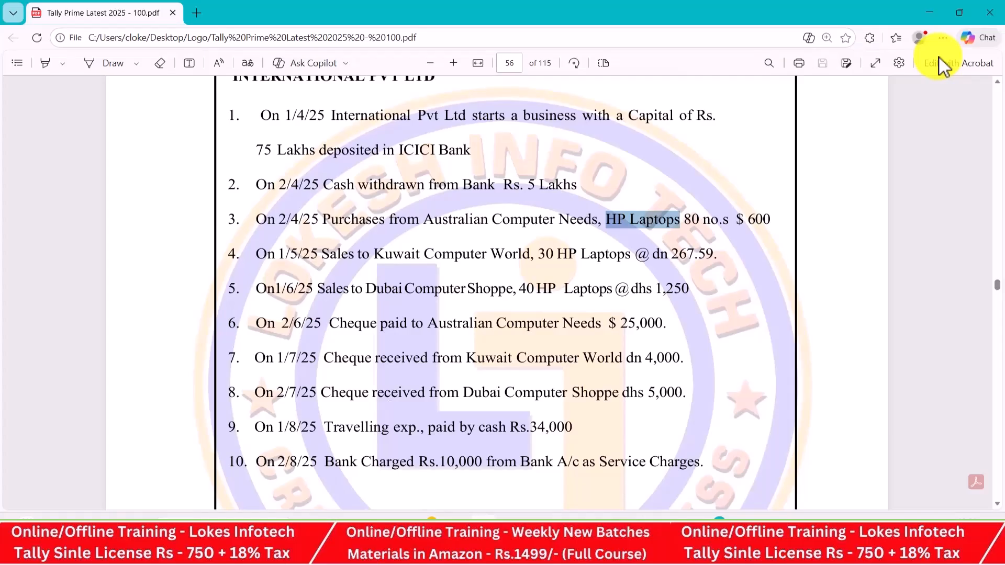
pyautogui.hotkey('alt', 'Tab')
pyautogui.write('dn')
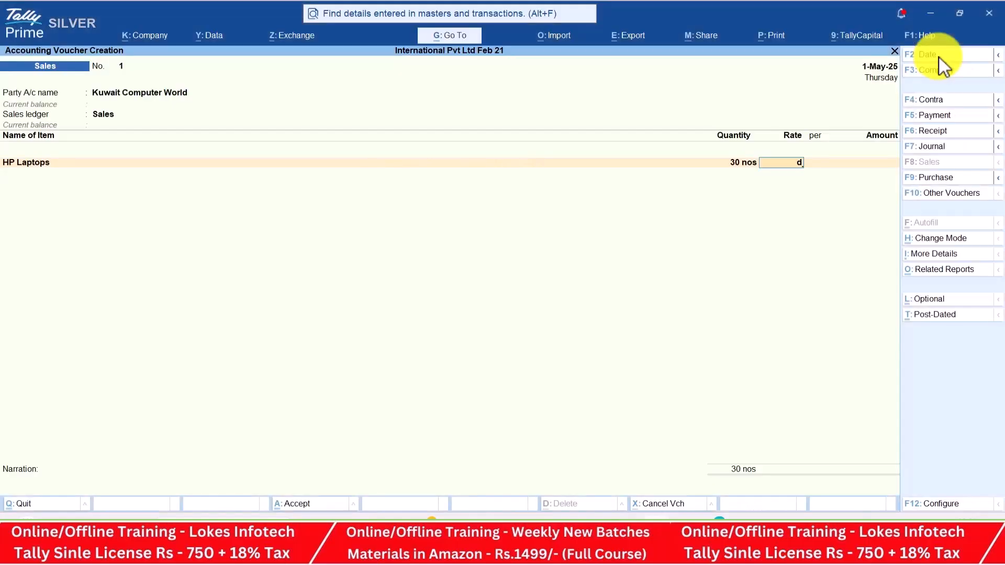
pyautogui.hotkey('alt', 'Tab')
pyautogui.hotkey('alt', 'Tab')
pyautogui.write('267.')
pyautogui.hotkey('alt', 'Tab')
pyautogui.hotkey('alt', 'Tab')
pyautogui.write('59')
pyautogui.press('Return')
pyautogui.press('Return')
pyautogui.press('Return')
# Accept the dn8,027.70 line amount and save the sale to Kuwait Computer World
pyautogui.press('Return')
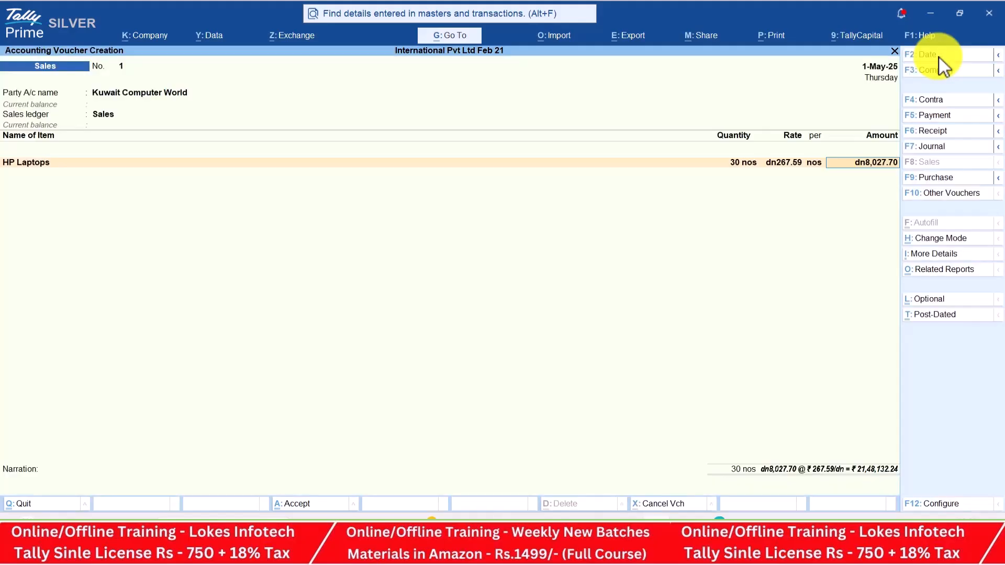
pyautogui.press('Return')
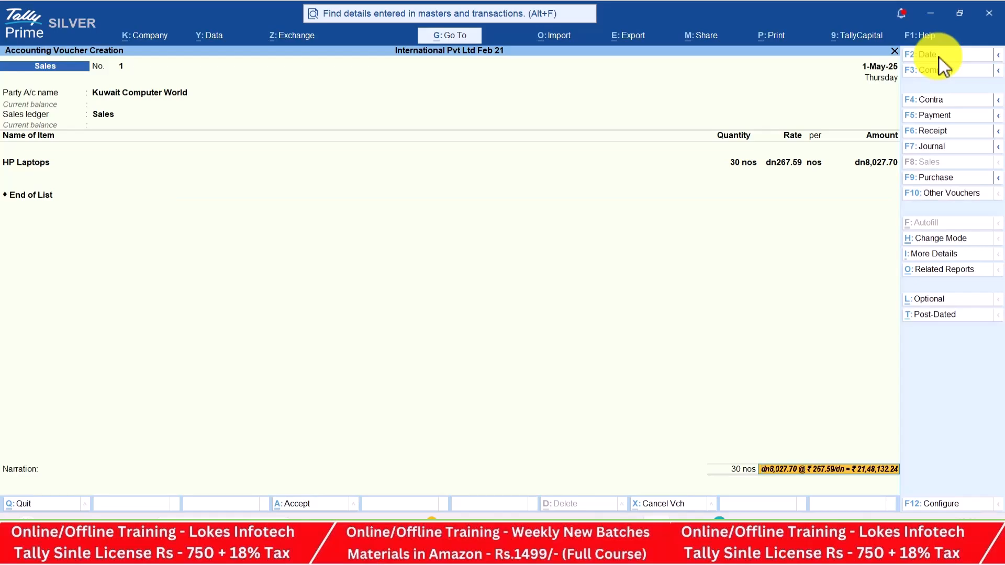
pyautogui.press('Return')
pyautogui.press('Return')
pyautogui.press('Return')
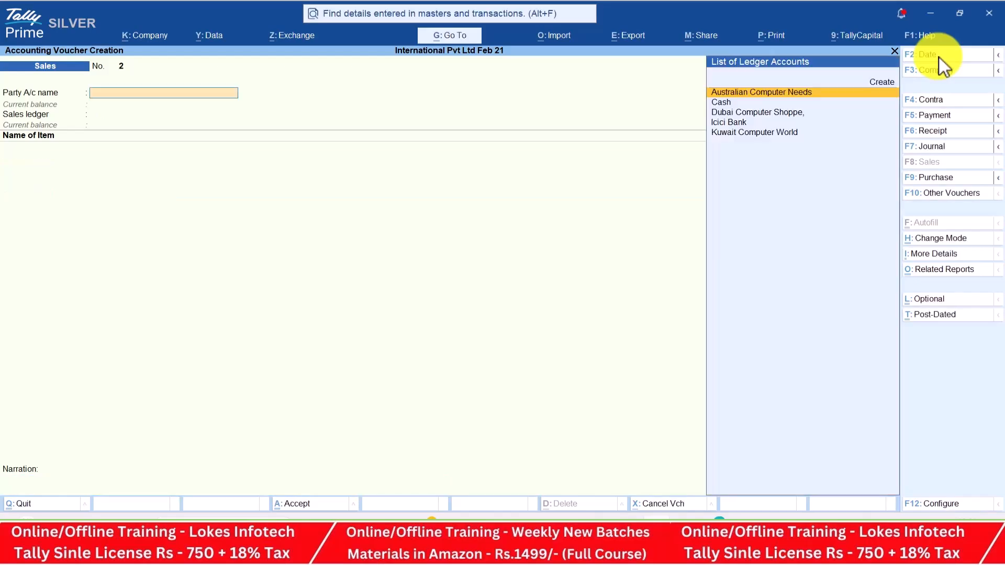
pyautogui.click(939, 57)
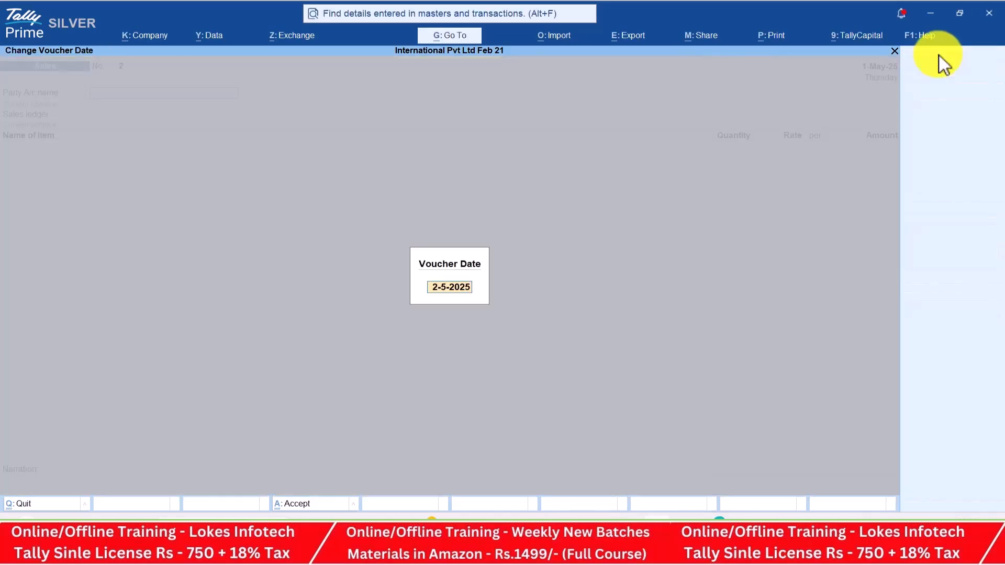
# Date the next sale 1-Jun for Dubai Computer Shoppe with the Sales ledger
pyautogui.hotkey('alt', 'Tab')
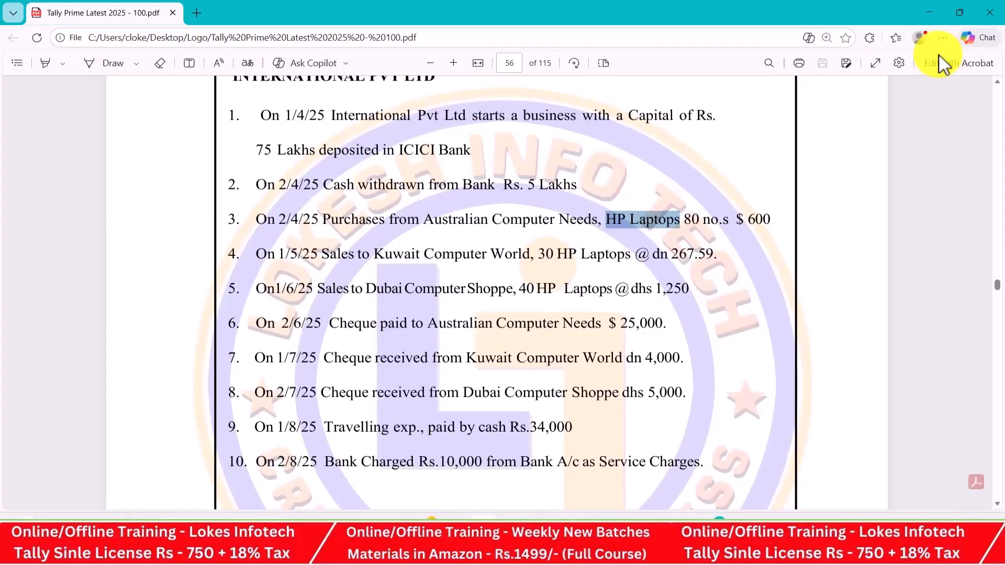
pyautogui.hotkey('alt', 'Tab')
pyautogui.write('d')
pyautogui.hotkey('alt', 'Tab')
pyautogui.write('1-6')
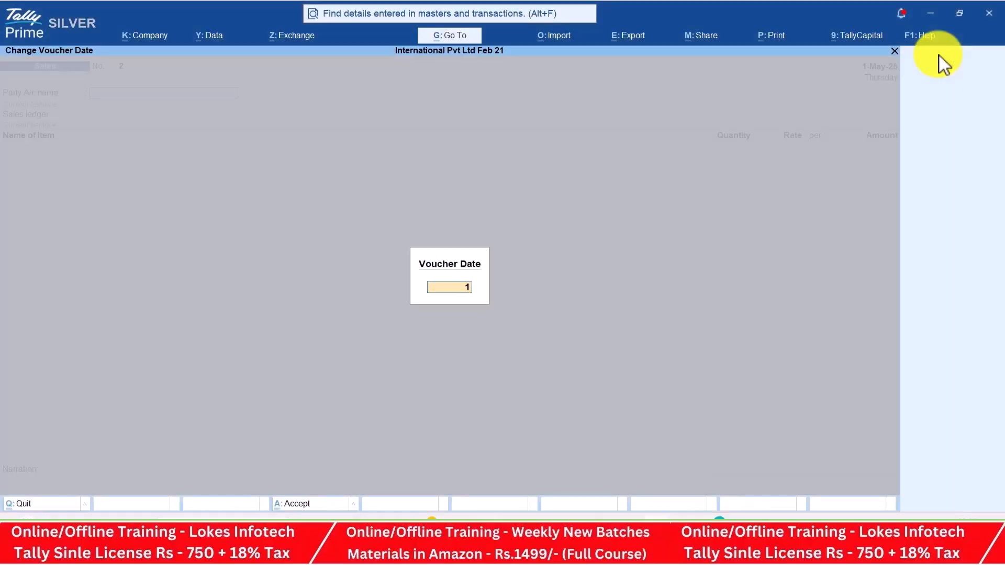
pyautogui.press('Return')
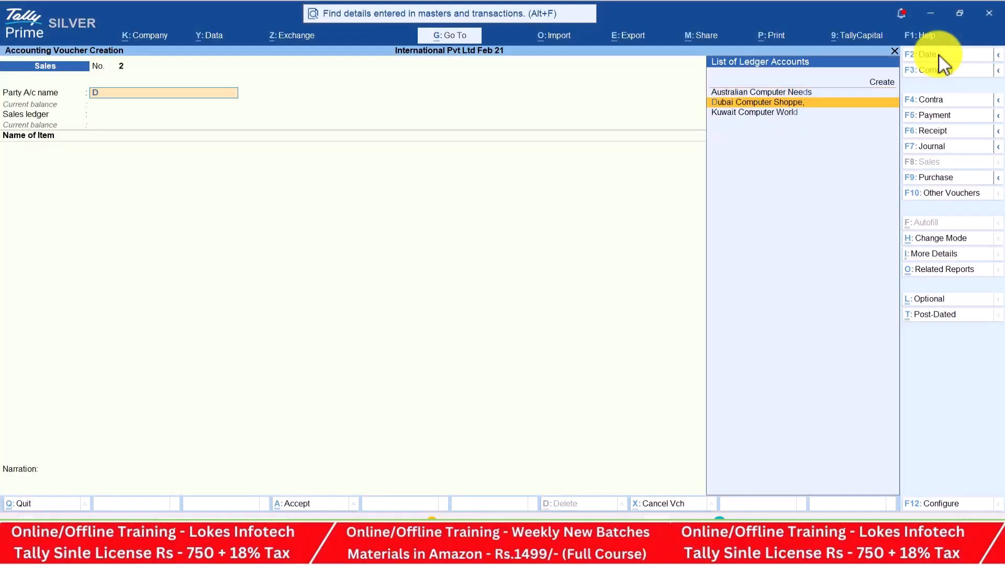
pyautogui.press('Down')
pyautogui.press('Down')
pyautogui.press('Return')
pyautogui.hotkey('ctrl', 'a')
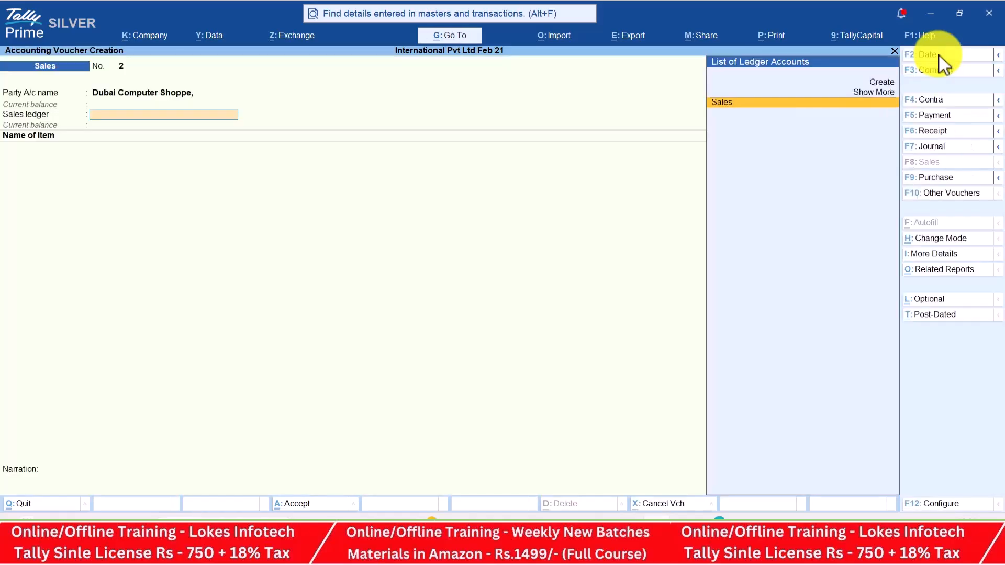
pyautogui.press('Return')
# Add 40 nos HP Laptops at dhs1,250
pyautogui.hotkey('alt', 'Tab')
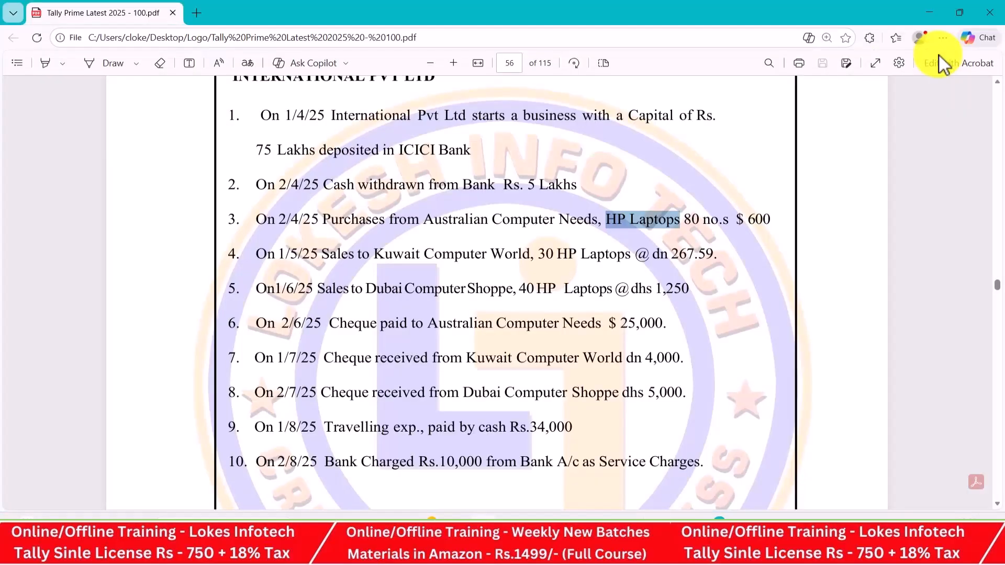
pyautogui.hotkey('alt', 'Tab')
pyautogui.write('hp')
pyautogui.press('Return')
pyautogui.hotkey('alt', 'Tab')
pyautogui.hotkey('alt', 'Tab')
pyautogui.write('40')
pyautogui.press('Return')
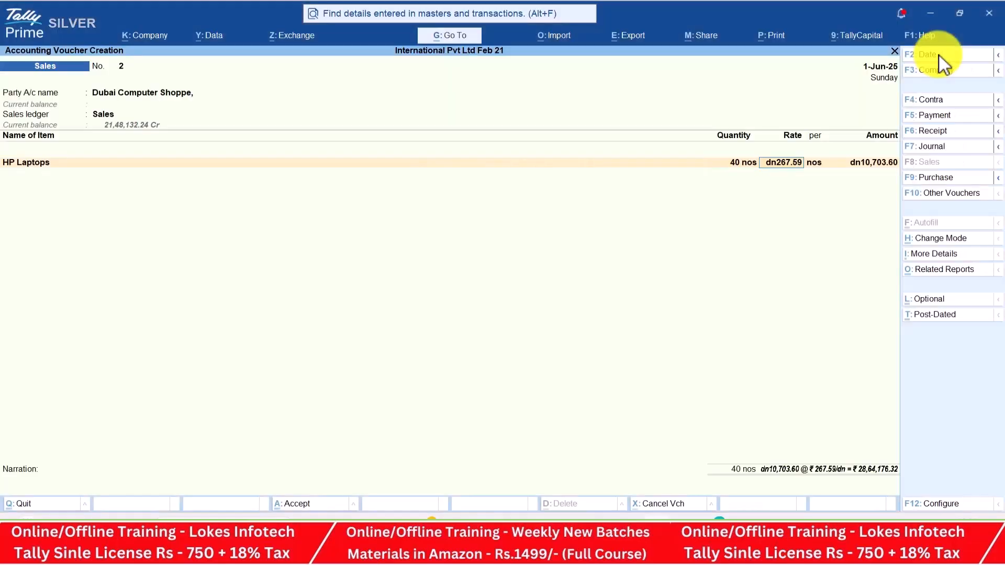
pyautogui.write('dhs')
pyautogui.hotkey('alt', 'Tab')
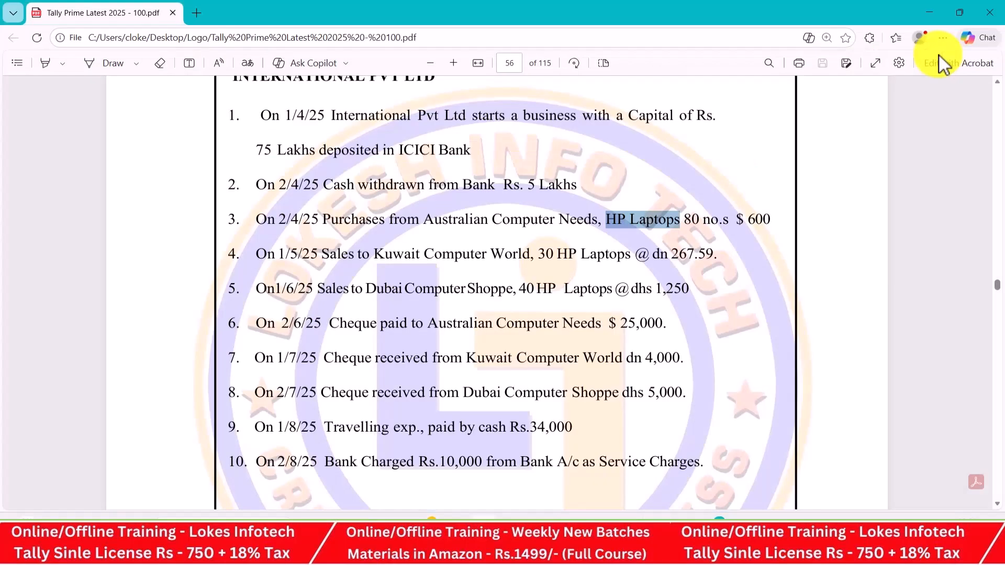
pyautogui.hotkey('alt', 'Tab')
pyautogui.write('1250')
pyautogui.press('Return')
pyautogui.press('Return')
pyautogui.press('Return')
pyautogui.press('Return')
pyautogui.press('Return')
pyautogui.press('Return')
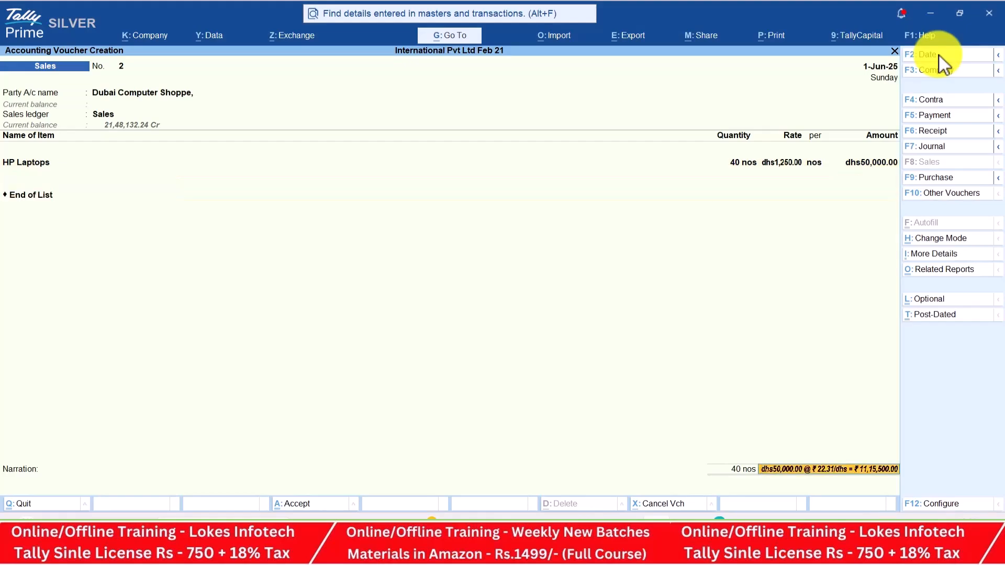
# Save the sale to Dubai Computer Shoppe and review the currency table in the PDF
pyautogui.press('Return')
pyautogui.press('Return')
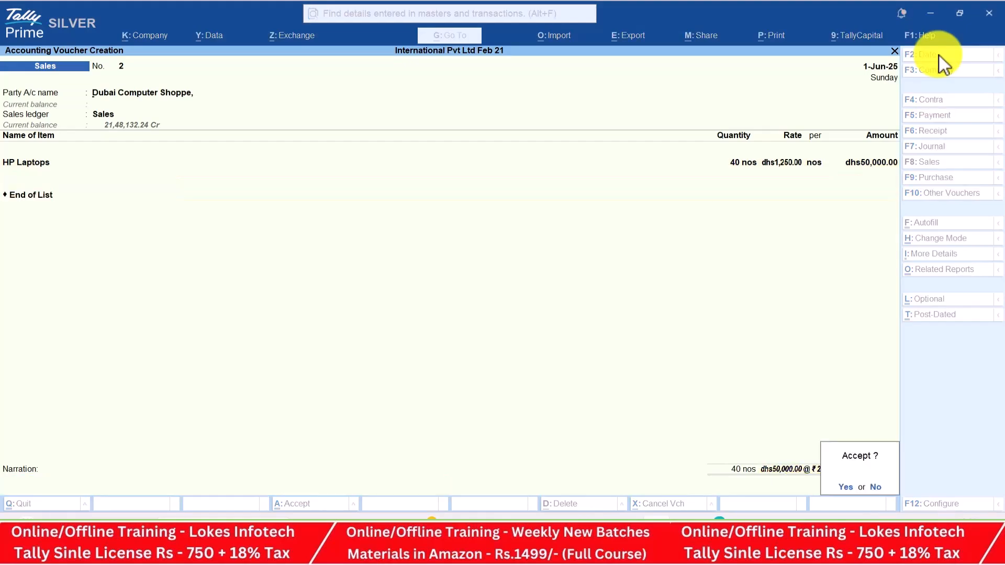
pyautogui.press('Return')
pyautogui.hotkey('alt', 'Tab')
pyautogui.press('Down')
pyautogui.press('Down')
pyautogui.press('Down')
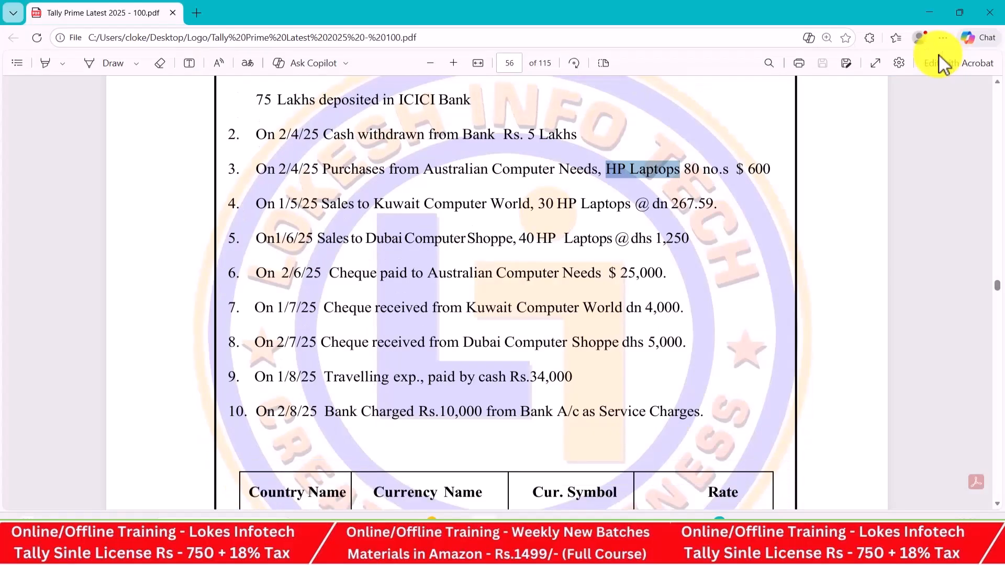
pyautogui.press('Down')
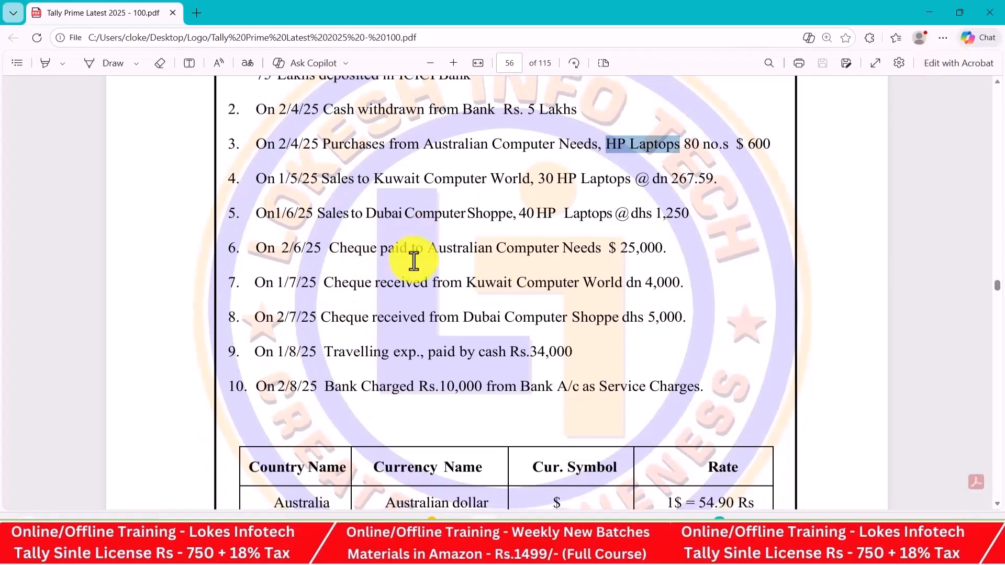
pyautogui.hotkey('alt', 'Tab')
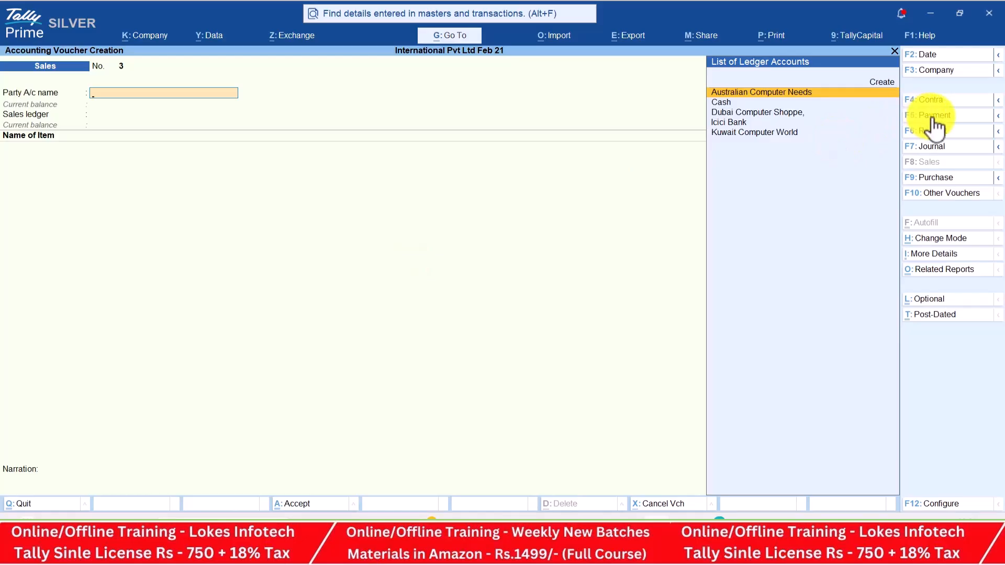
# Start a payment voucher dated 2-Jun-25 debiting Australian Computer Needs $25,000 at the default rate
pyautogui.click(932, 118)
pyautogui.click(937, 59)
pyautogui.write('2-6')
pyautogui.press('Return')
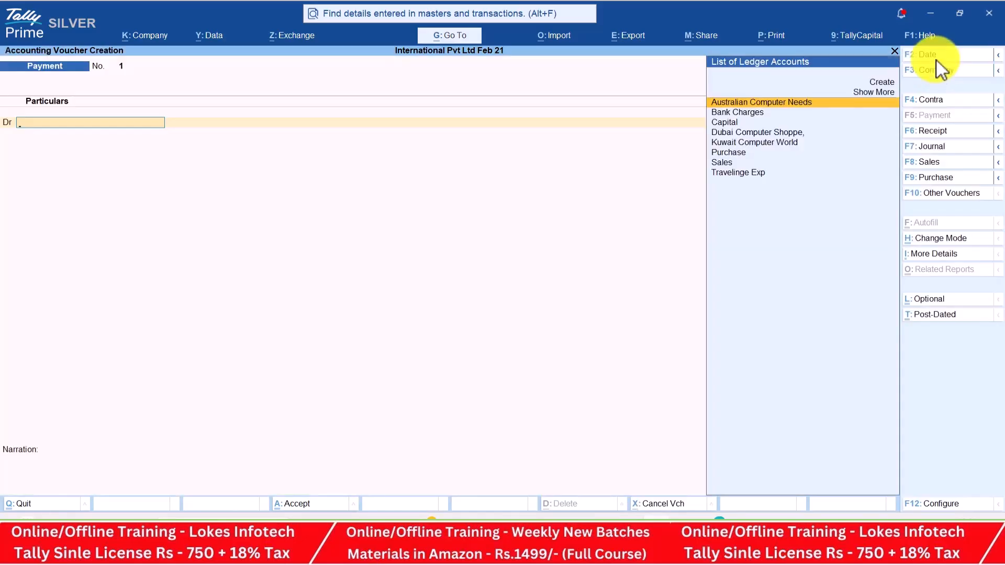
pyautogui.press('Return')
pyautogui.hotkey('alt', 'Tab')
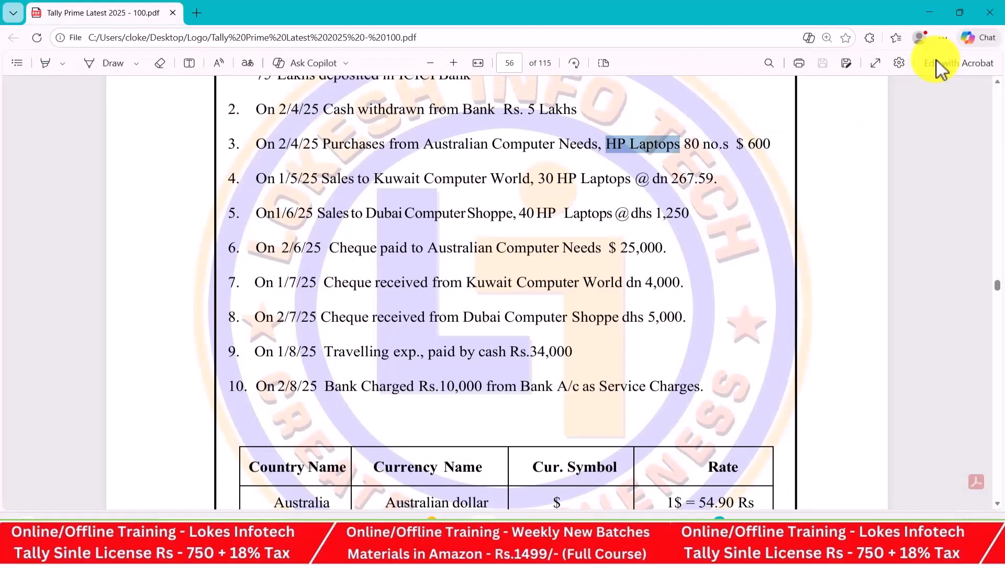
pyautogui.hotkey('alt', 'Tab')
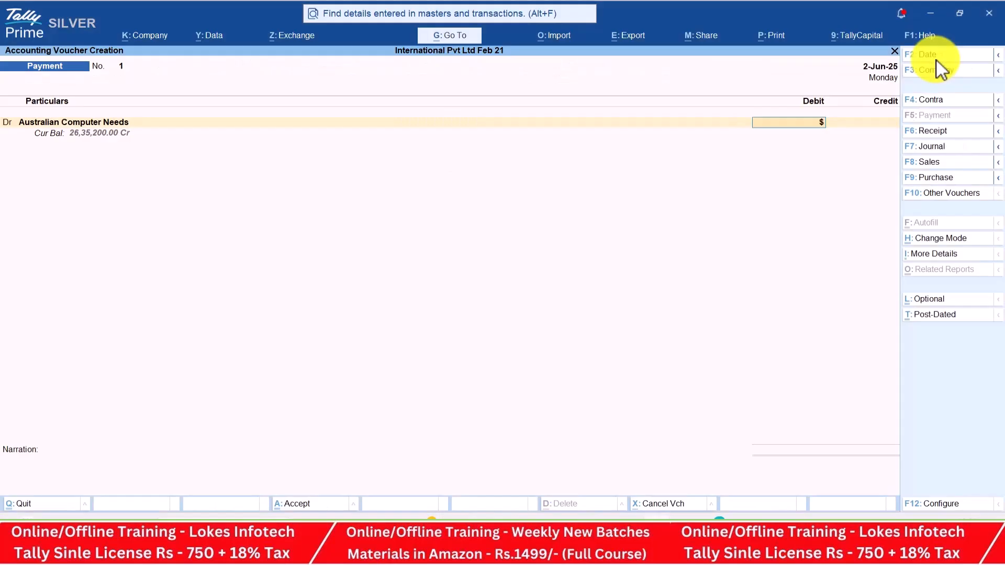
pyautogui.hotkey('alt', 'Tab')
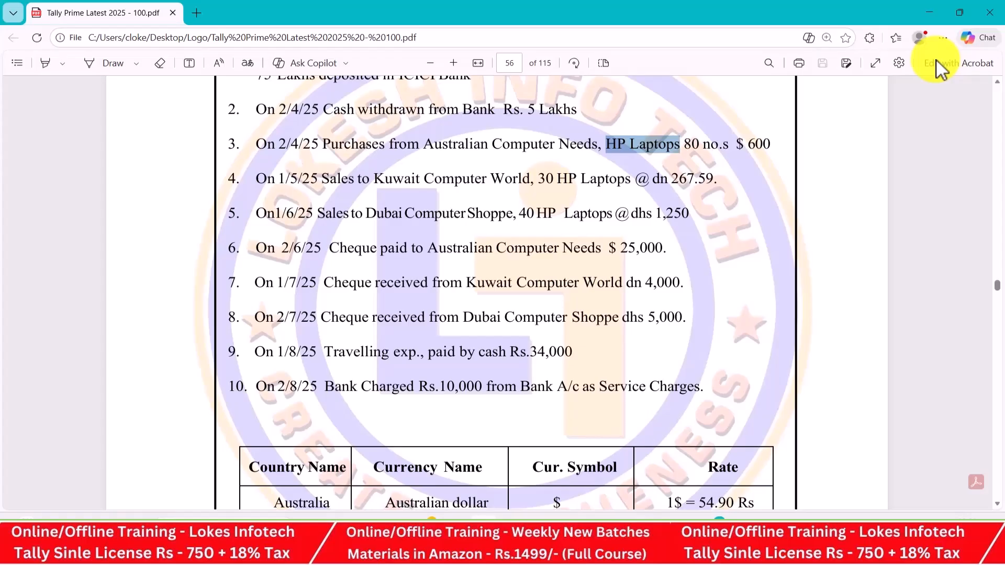
pyautogui.hotkey('alt', 'Tab')
pyautogui.write('25000')
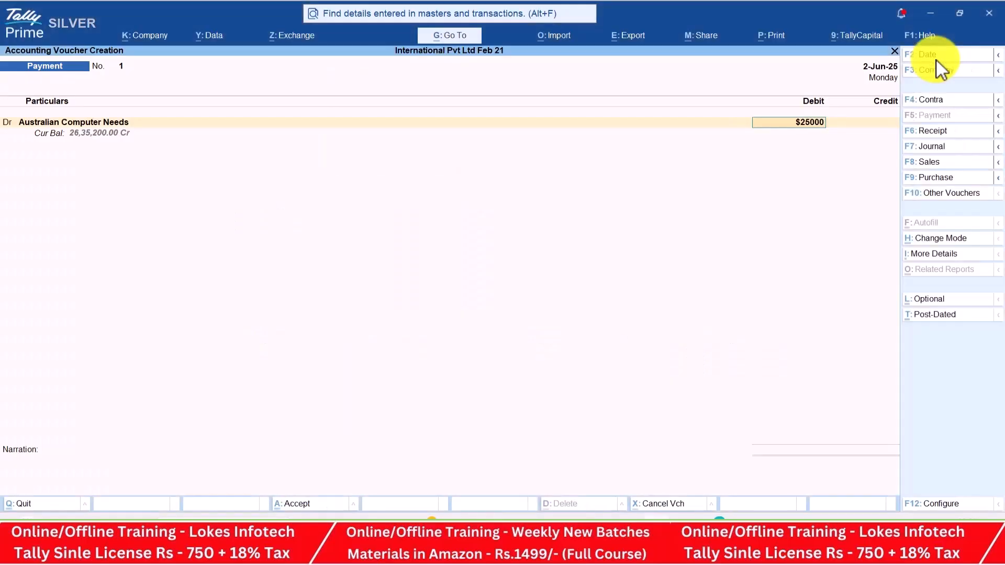
pyautogui.press('Return')
pyautogui.press('Return')
pyautogui.press('Return')
pyautogui.press('Return')
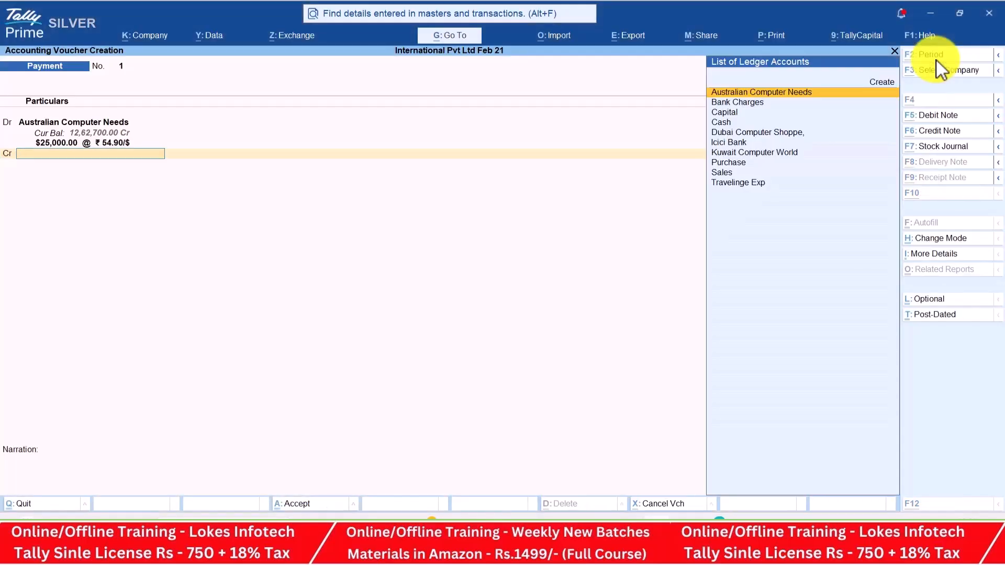
# Credit Icici Bank at ₹54.90 per dollar and complete the bank allocation to save the voucher
pyautogui.hotkey('alt', 'Tab')
pyautogui.hotkey('alt', 'Tab')
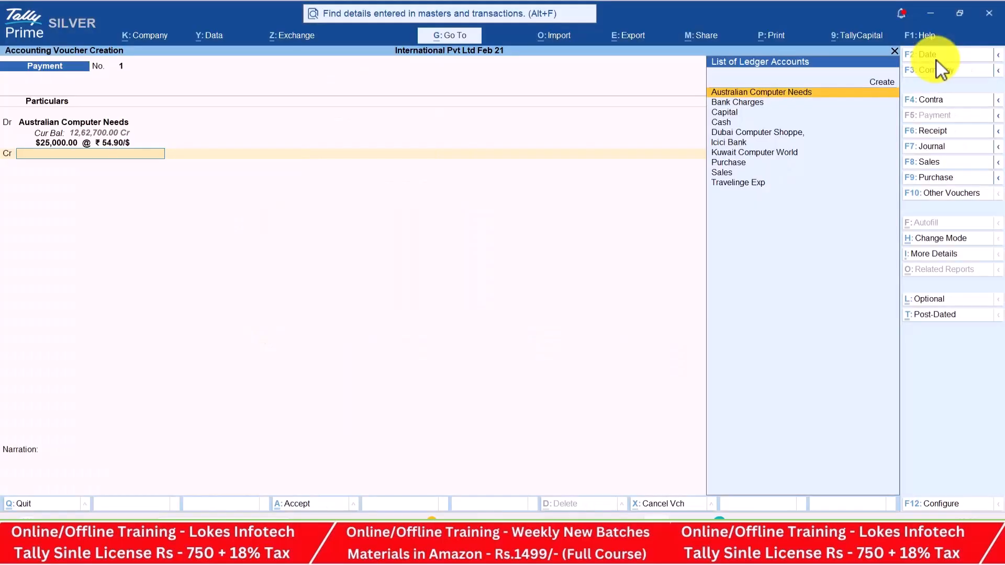
pyautogui.press('Down')
pyautogui.press('Down')
pyautogui.press('Down')
pyautogui.press('Down')
pyautogui.press('Down')
pyautogui.press('Return')
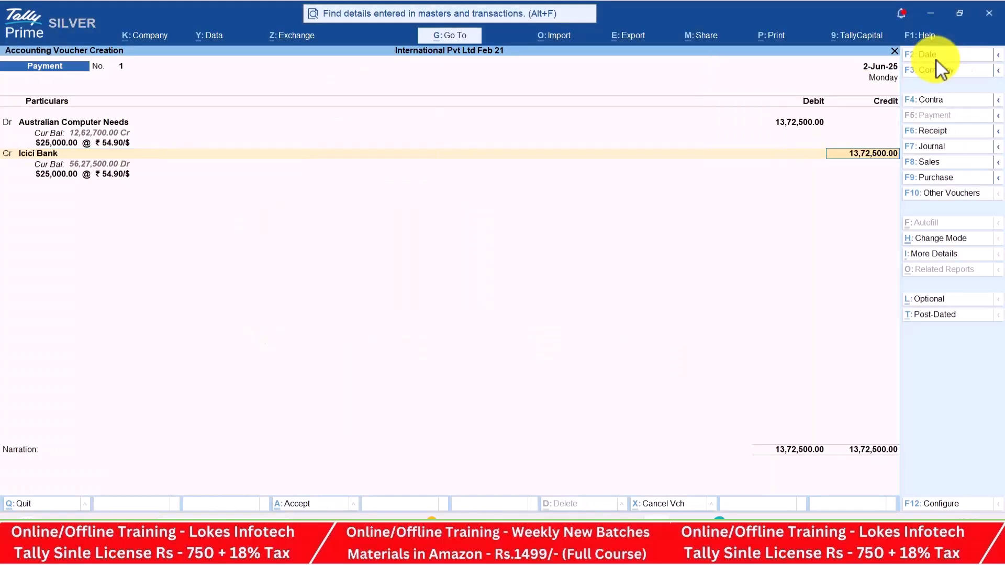
pyautogui.press('Return')
pyautogui.press('Return')
pyautogui.press('Return')
pyautogui.press('Return')
pyautogui.press('Return')
pyautogui.press('Return')
pyautogui.press('Return')
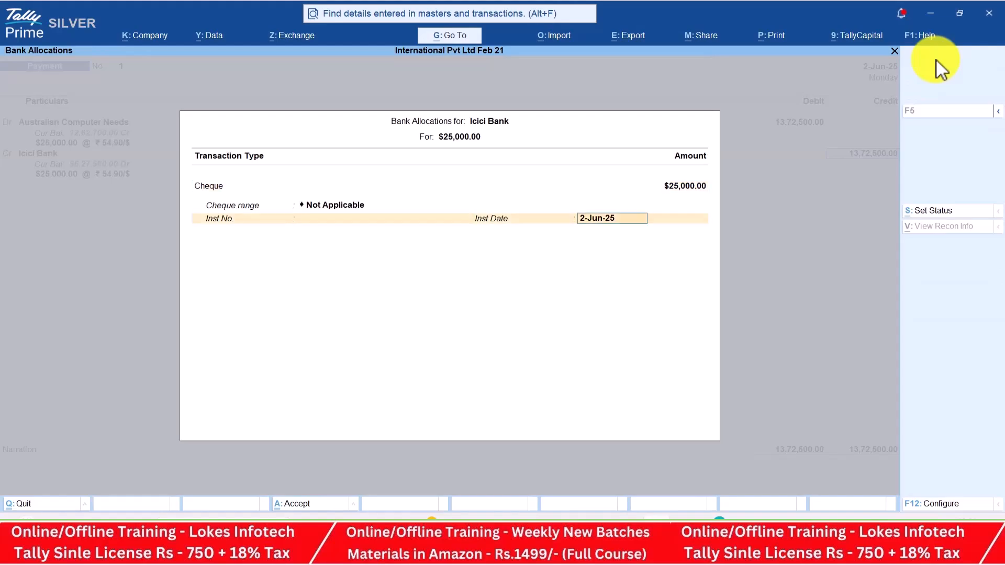
pyautogui.press('Return')
pyautogui.press('Return')
pyautogui.hotkey('alt', 'Tab')
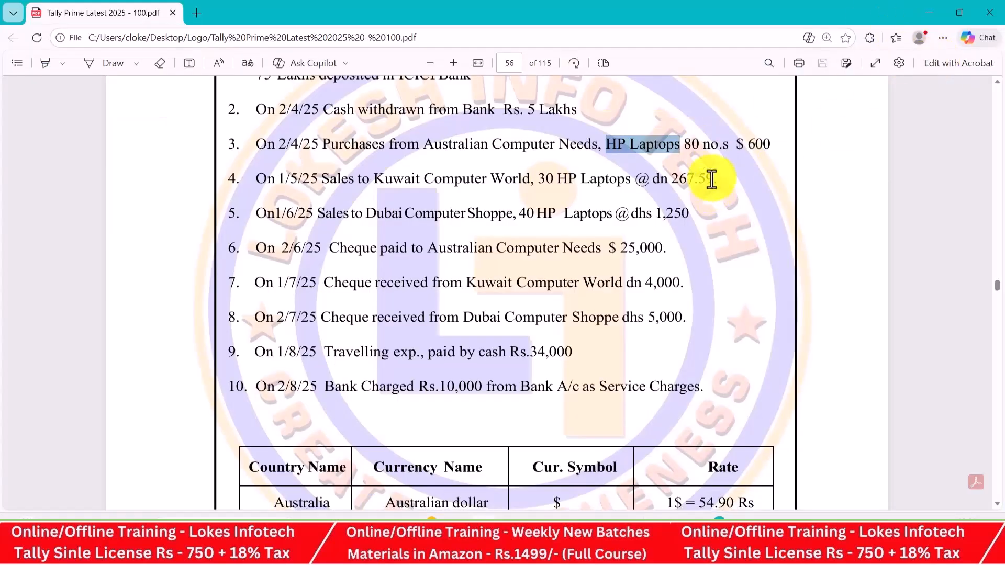
pyautogui.hotkey('alt', 'Tab')
pyautogui.press('Return')
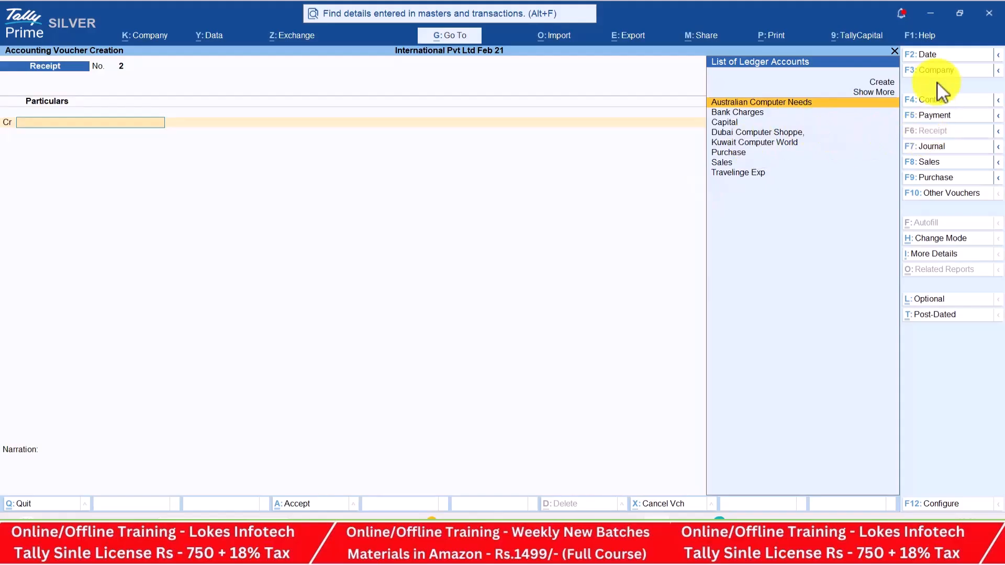
# Date the receipt voucher 1-Jul-25 and credit Kuwait Computer World
pyautogui.click(942, 57)
pyautogui.write('1-')
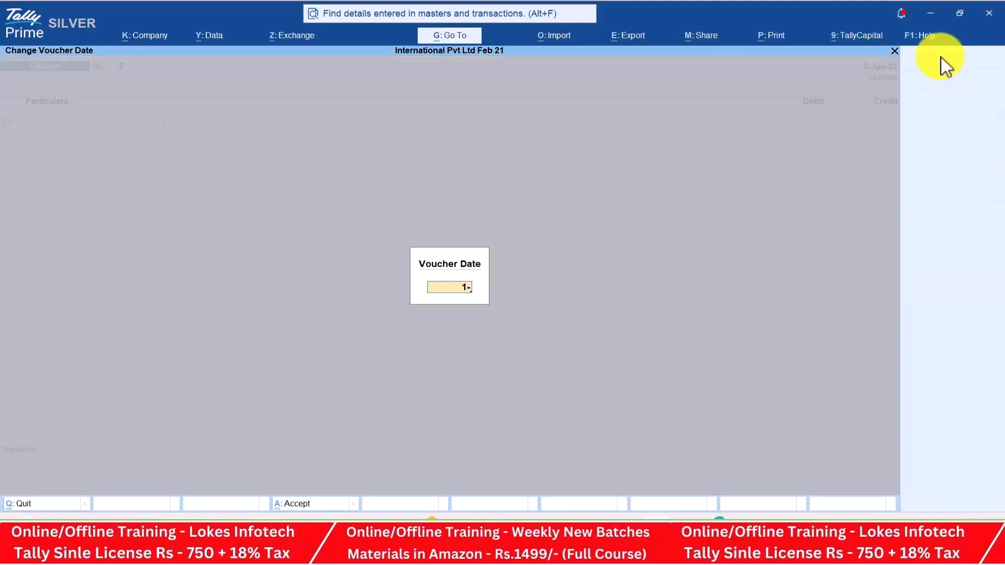
pyautogui.write('7')
pyautogui.press('Return')
pyautogui.press('Down')
pyautogui.press('Down')
pyautogui.press('Down')
pyautogui.press('Down')
pyautogui.press('Return')
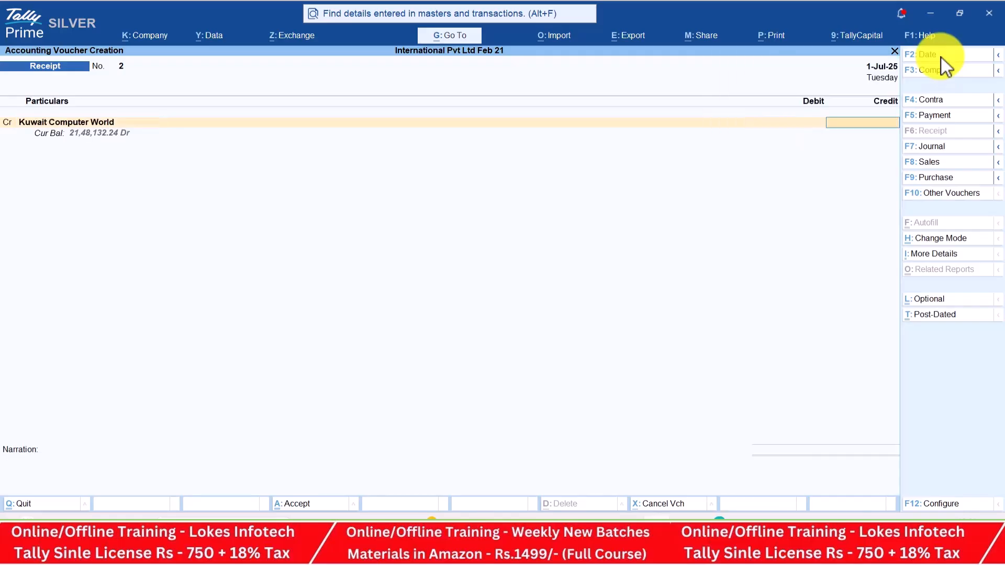
# Enter dn 4,000 at ₹267.59 per dn and debit Icici Bank to save the receipt
pyautogui.hotkey('alt', 'Tab')
pyautogui.hotkey('alt', 'Tab')
pyautogui.write('dn')
pyautogui.hotkey('alt', 'Tab')
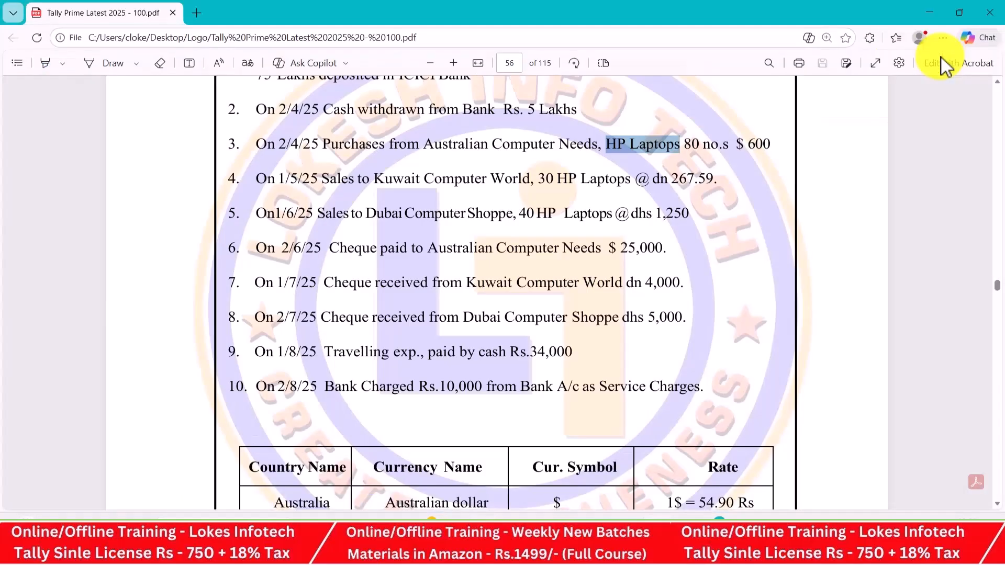
pyautogui.hotkey('alt', 'Tab')
pyautogui.write('4,000')
pyautogui.press('Return')
pyautogui.press('Return')
pyautogui.press('Return')
pyautogui.press('Return')
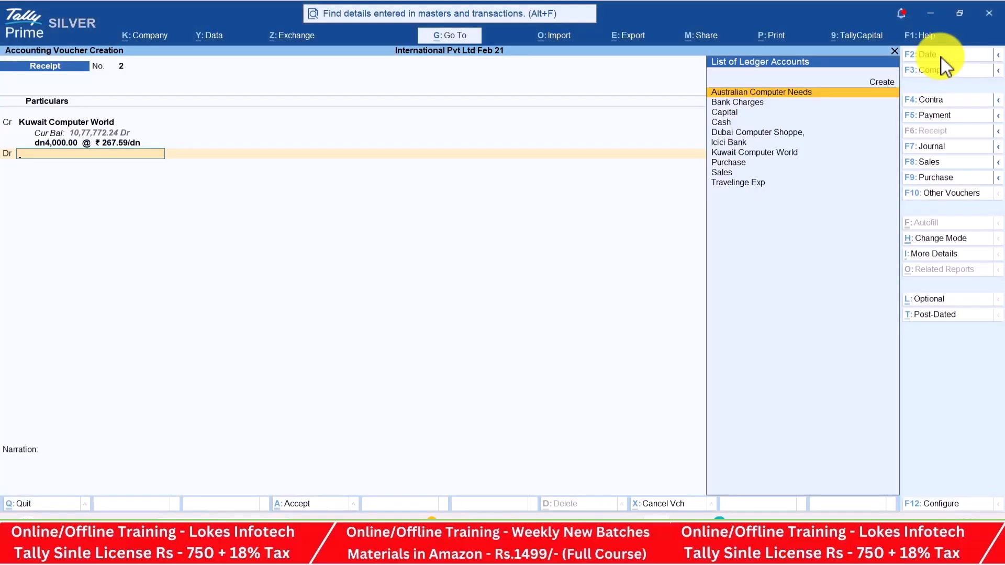
pyautogui.press('Down')
pyautogui.press('Down')
pyautogui.press('Down')
pyautogui.press('Down')
pyautogui.press('Down')
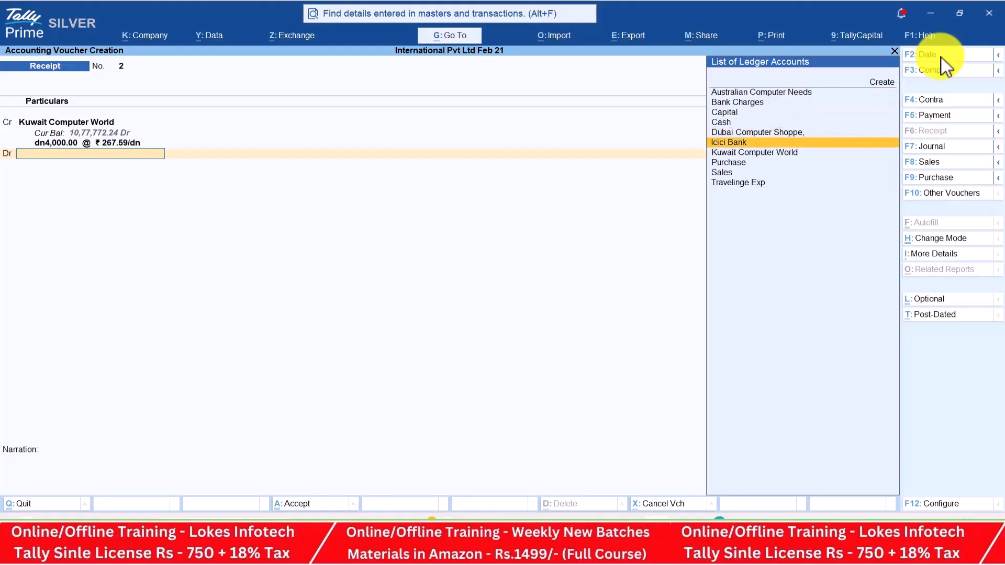
pyautogui.press('Return')
pyautogui.press('Return')
pyautogui.press('Return')
pyautogui.press('Return')
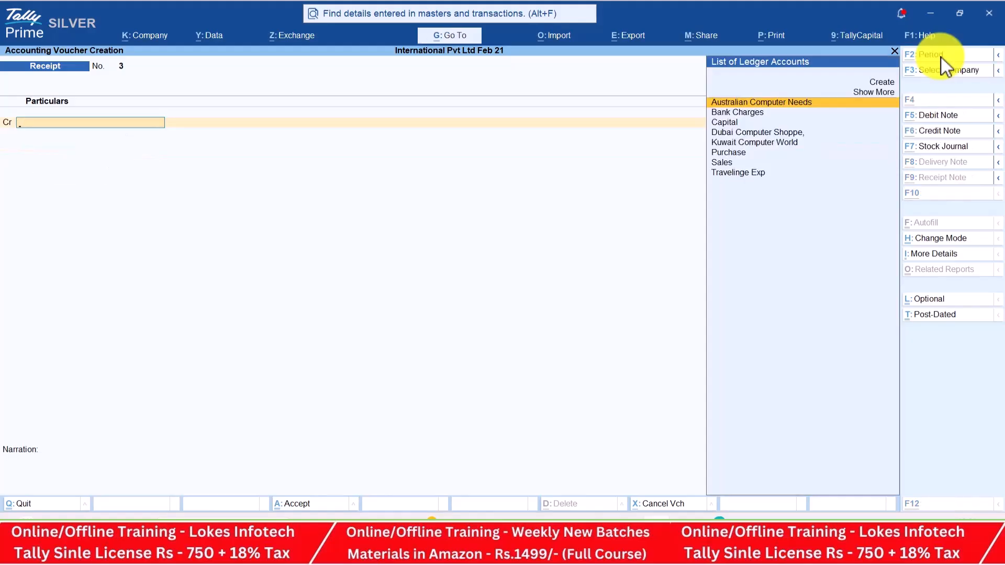
# Date the next receipt voucher 2-Jul-25 and credit Dubai Computer Shoppe
pyautogui.hotkey('alt', 'Tab')
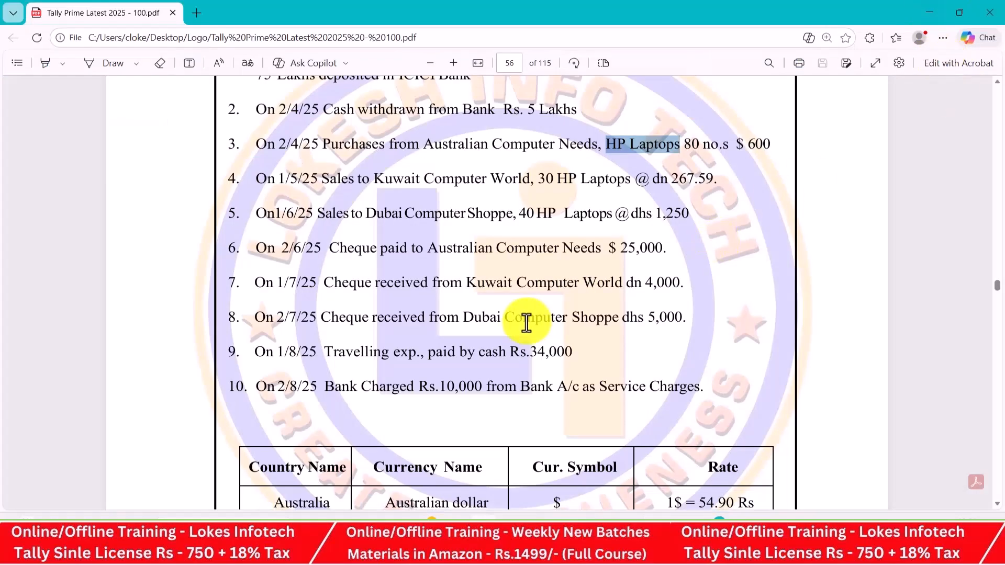
pyautogui.hotkey('alt', 'Tab')
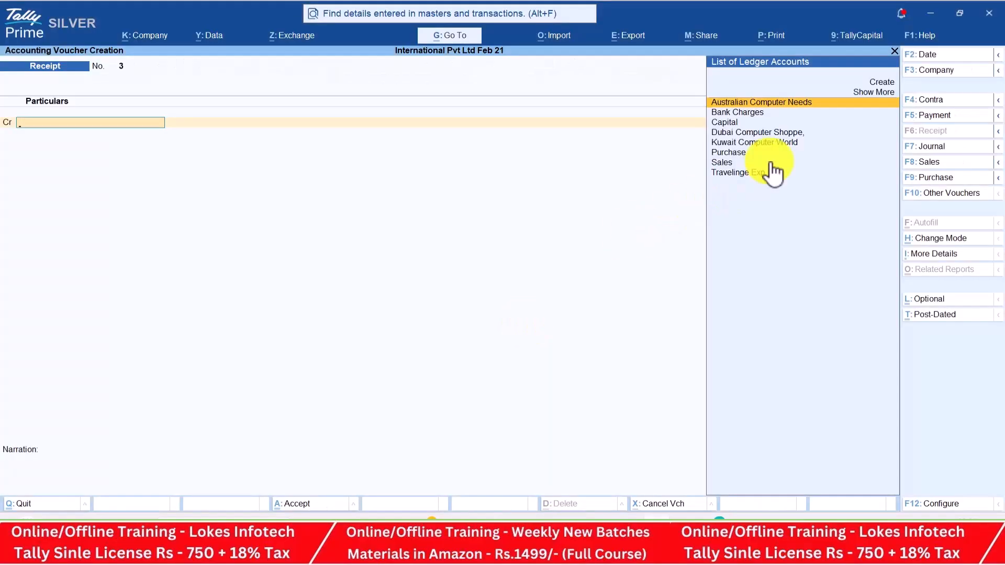
pyautogui.click(938, 51)
pyautogui.write('2-8')
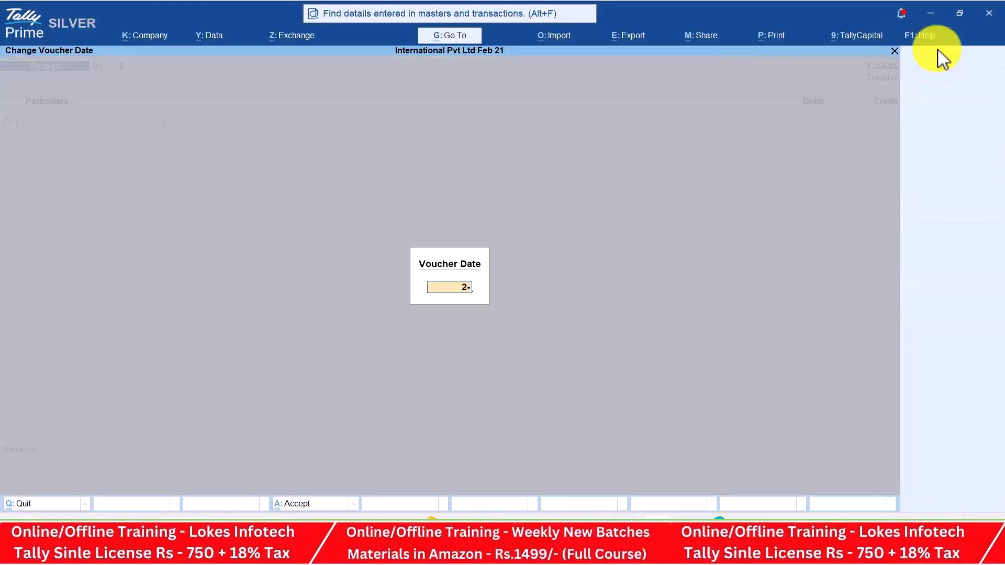
pyautogui.press('Return')
pyautogui.write('d')
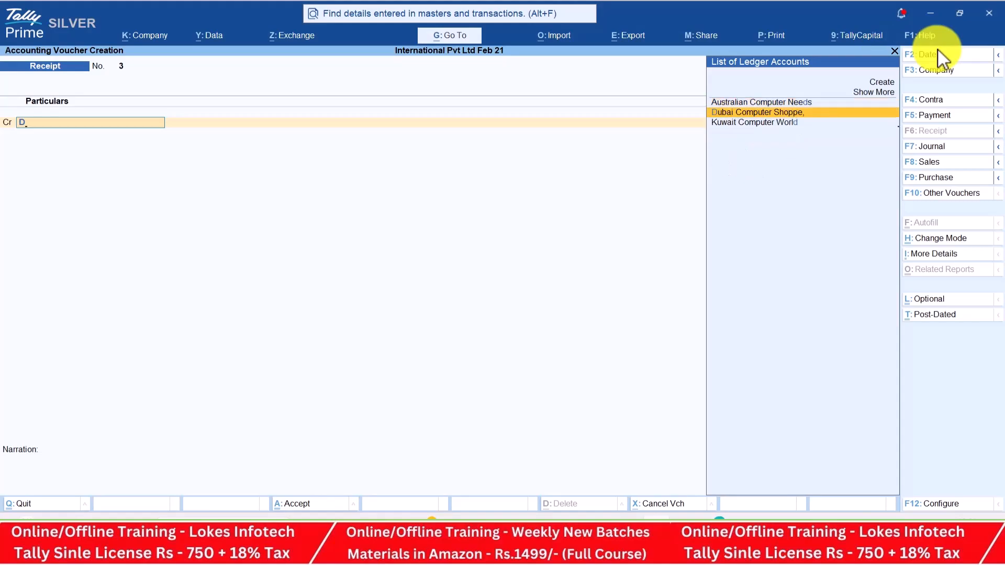
pyautogui.press('Return')
# Enter dhs 5,000 at ₹22.31 per dhs and debit Icici Bank to save the receipt
pyautogui.hotkey('alt', 'Tab')
pyautogui.hotkey('alt', 'Tab')
pyautogui.write('dhs')
pyautogui.hotkey('alt', 'Tab')
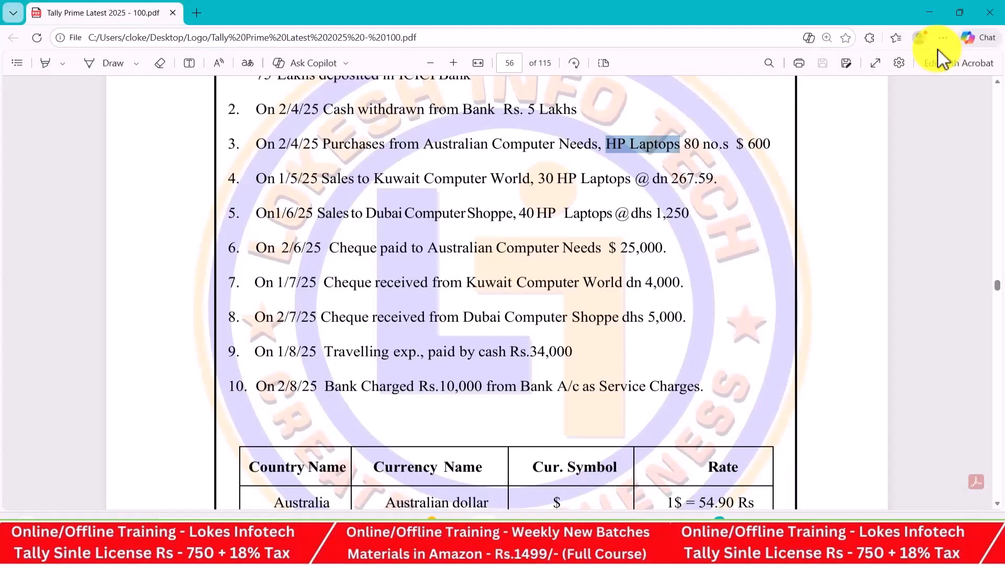
pyautogui.hotkey('alt', 'Tab')
pyautogui.write('5000')
pyautogui.press('Return')
pyautogui.press('Return')
pyautogui.press('Return')
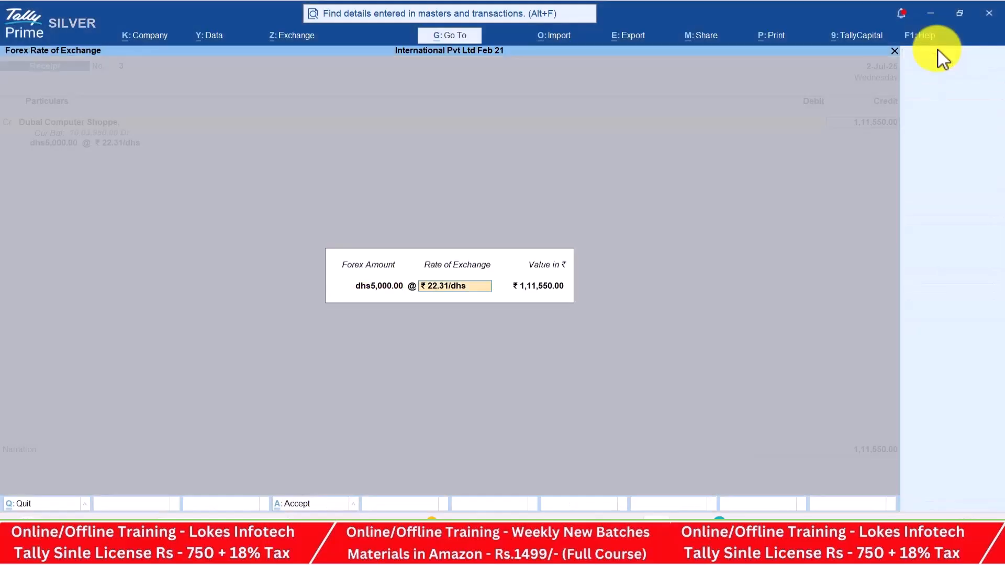
pyautogui.press('Return')
pyautogui.press('Down')
pyautogui.press('Down')
pyautogui.press('Down')
pyautogui.press('Down')
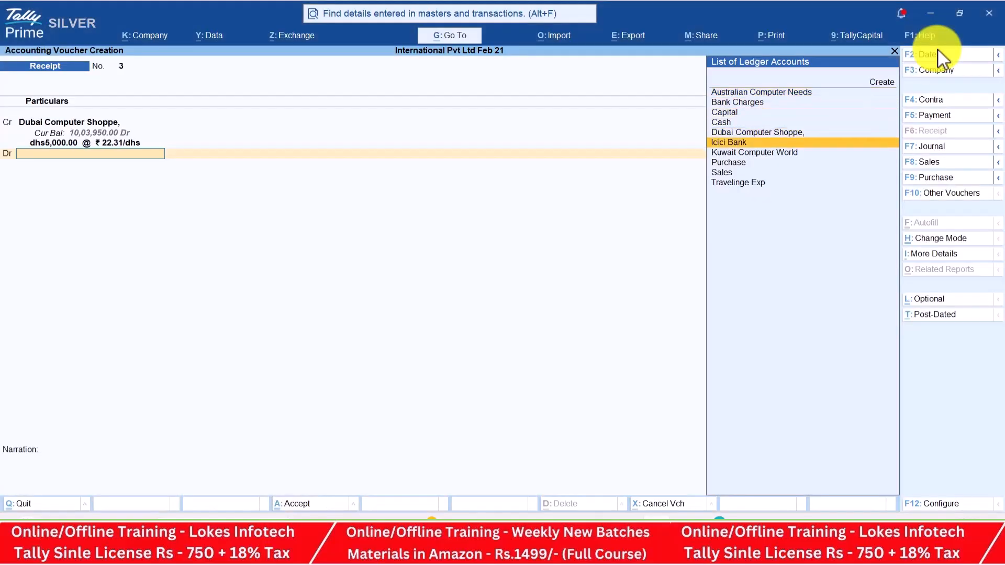
pyautogui.press('Down')
pyautogui.press('Return')
pyautogui.press('Return')
pyautogui.press('Return')
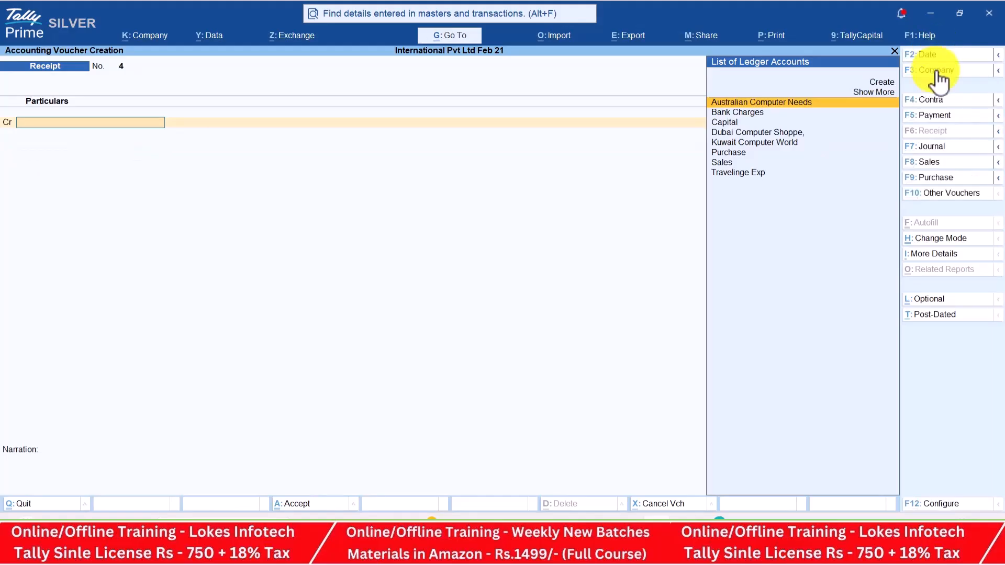
# Start a payment voucher dated 1-Aug-25 with Travelinge Exp as the debit ledger
pyautogui.click(947, 115)
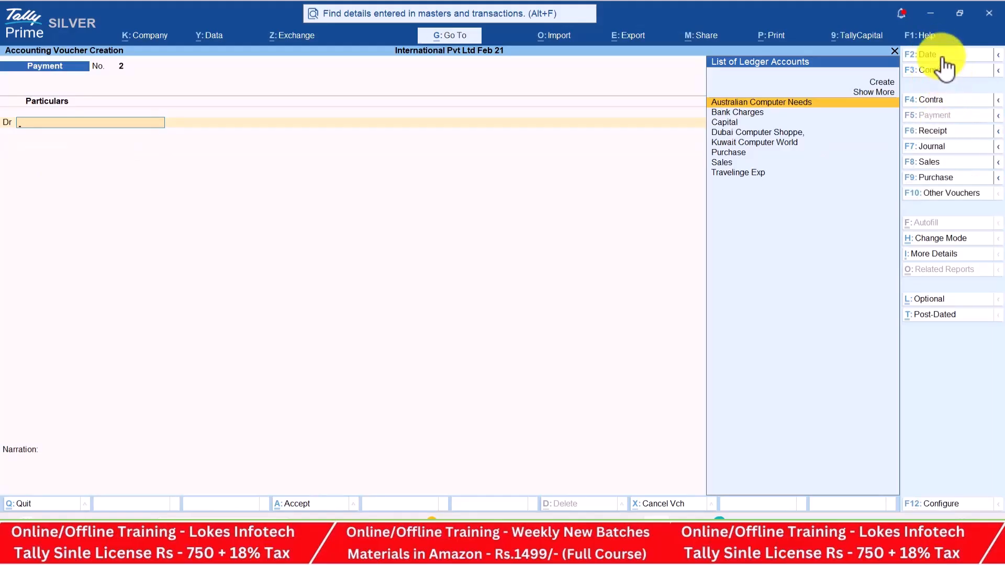
pyautogui.click(943, 56)
pyautogui.hotkey('alt', 'Tab')
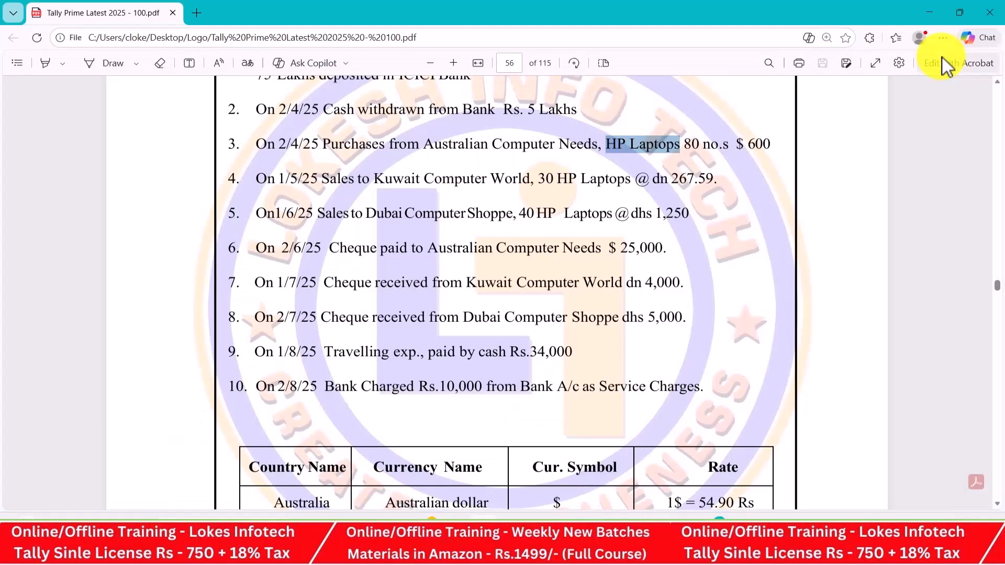
pyautogui.hotkey('alt', 'Tab')
pyautogui.write('2-6')
pyautogui.press('Return')
pyautogui.write('tr')
pyautogui.press('Return')
# Enter 34,000 for Travelinge Exp, credit Cash, and save the payment
pyautogui.hotkey('alt', 'Tab')
pyautogui.hotkey('alt', 'Tab')
pyautogui.write('34000')
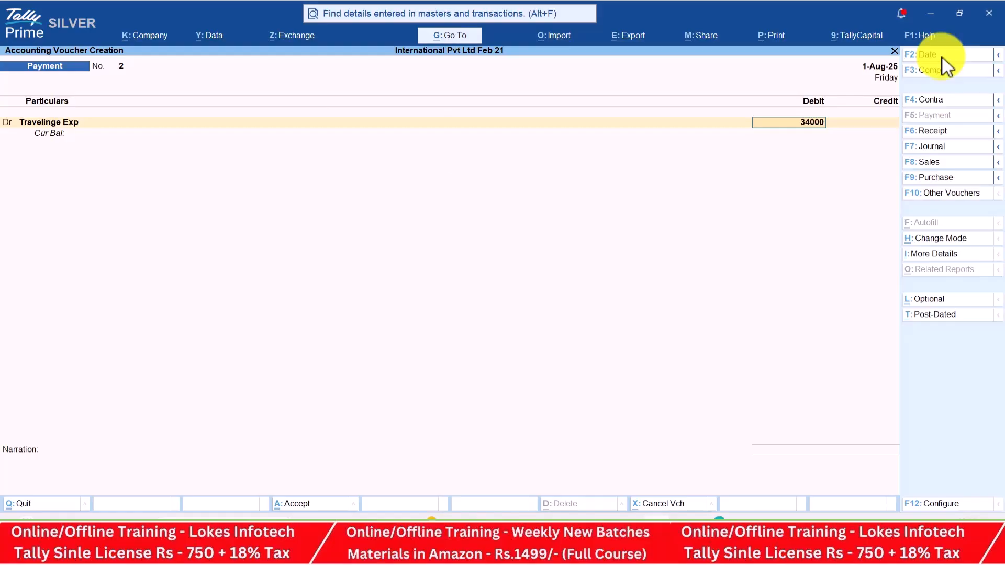
pyautogui.press('Return')
pyautogui.hotkey('alt', 'Tab')
pyautogui.hotkey('alt', 'Tab')
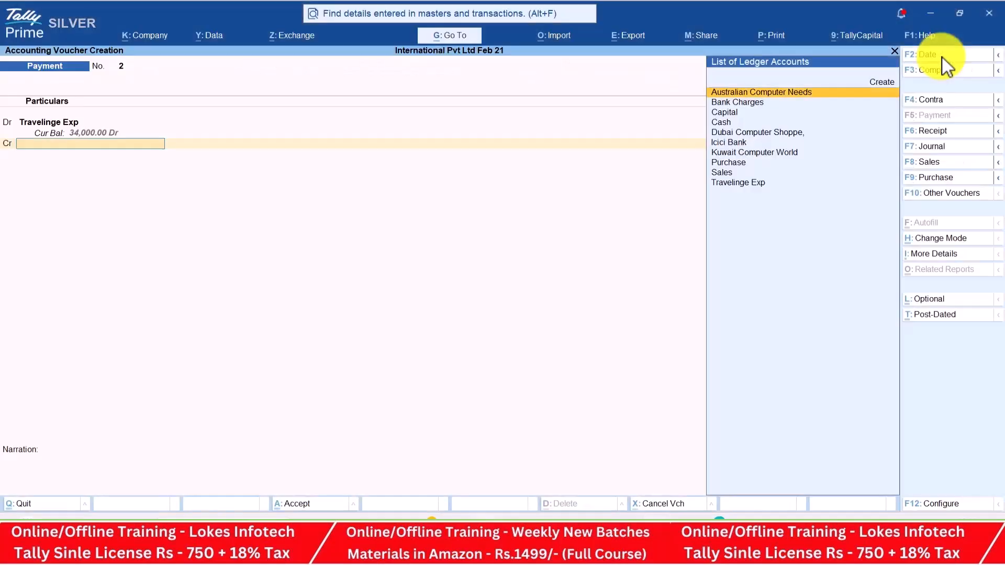
pyautogui.press('Down')
pyautogui.press('Down')
pyautogui.press('Down')
pyautogui.press('Return')
pyautogui.press('Return')
pyautogui.press('Return')
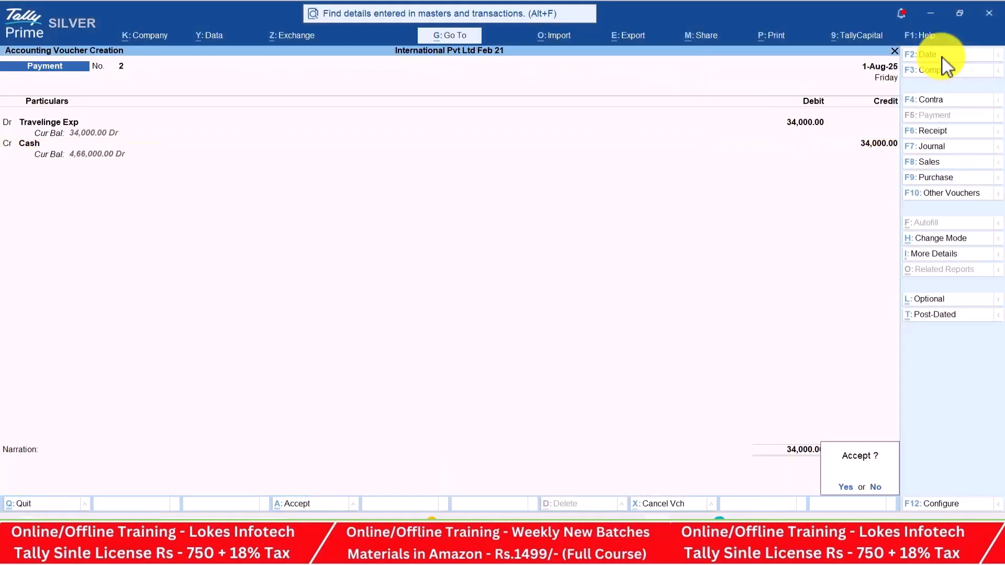
pyautogui.press('Return')
pyautogui.hotkey('alt', 'Tab')
pyautogui.hotkey('alt', 'Tab')
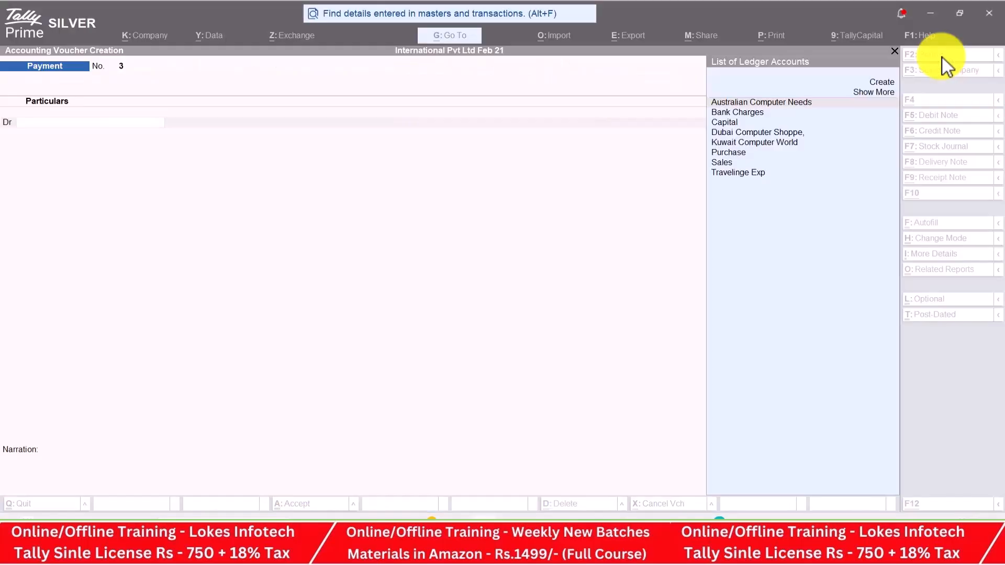
# Record a 2-Aug-25 payment debiting Bank Charges 10,000 and crediting Icici Bank
pyautogui.press('F2')
pyautogui.write('2-8')
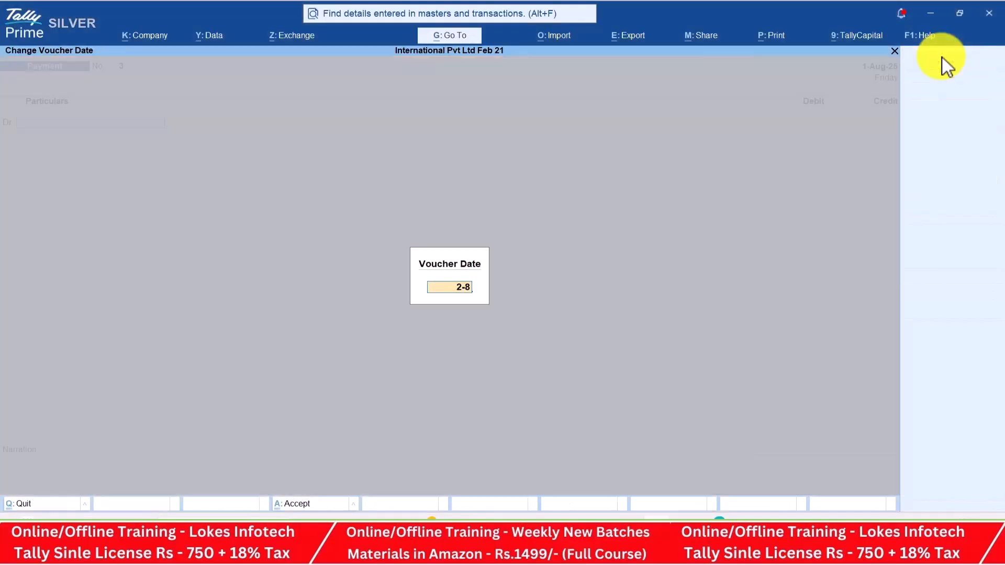
pyautogui.press('Return')
pyautogui.write('b')
pyautogui.press('Return')
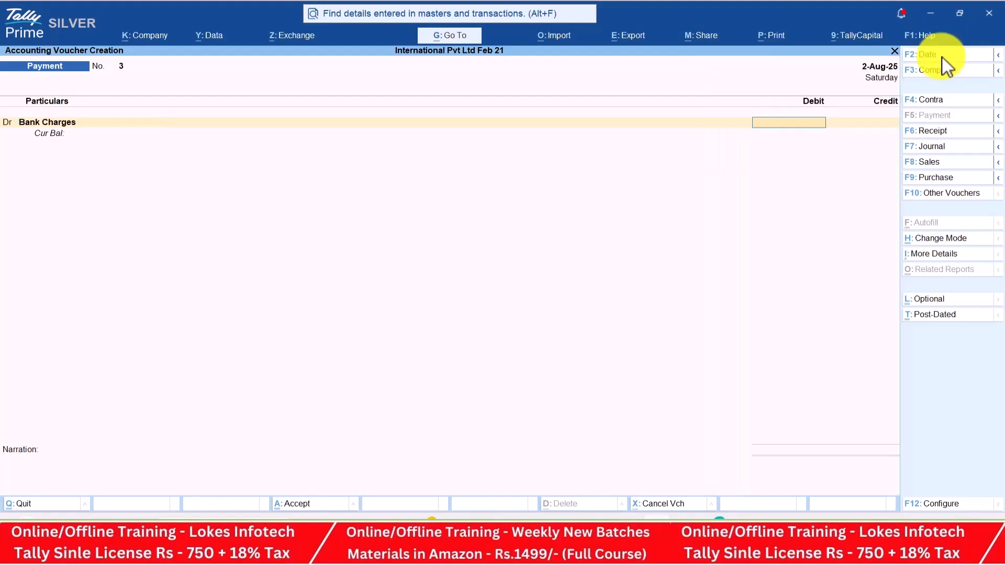
pyautogui.hotkey('alt', 'Tab')
pyautogui.hotkey('alt', 'Tab')
pyautogui.write('10000')
pyautogui.press('Return')
pyautogui.write('i')
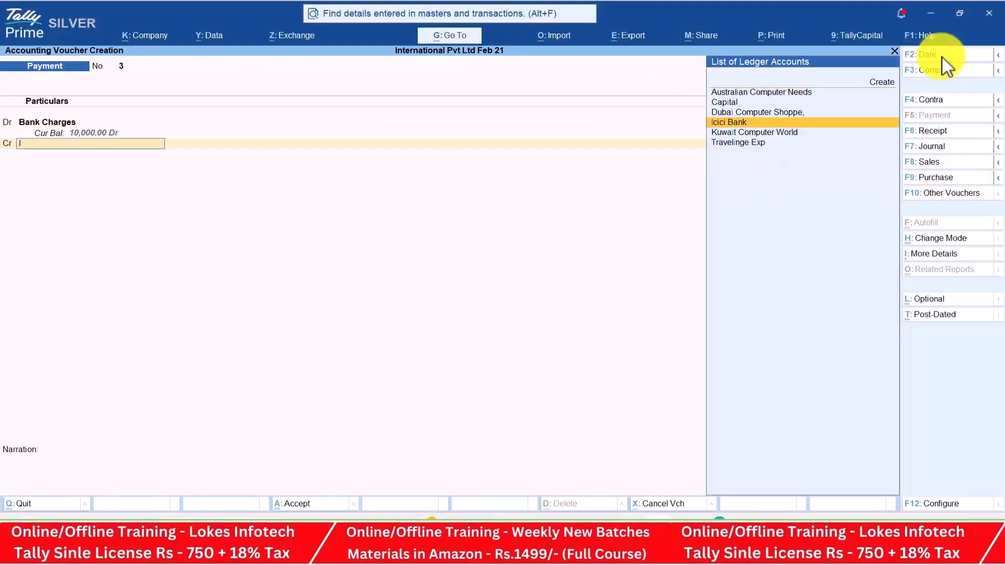
pyautogui.press('Return')
pyautogui.hotkey('ctrl', 'a')
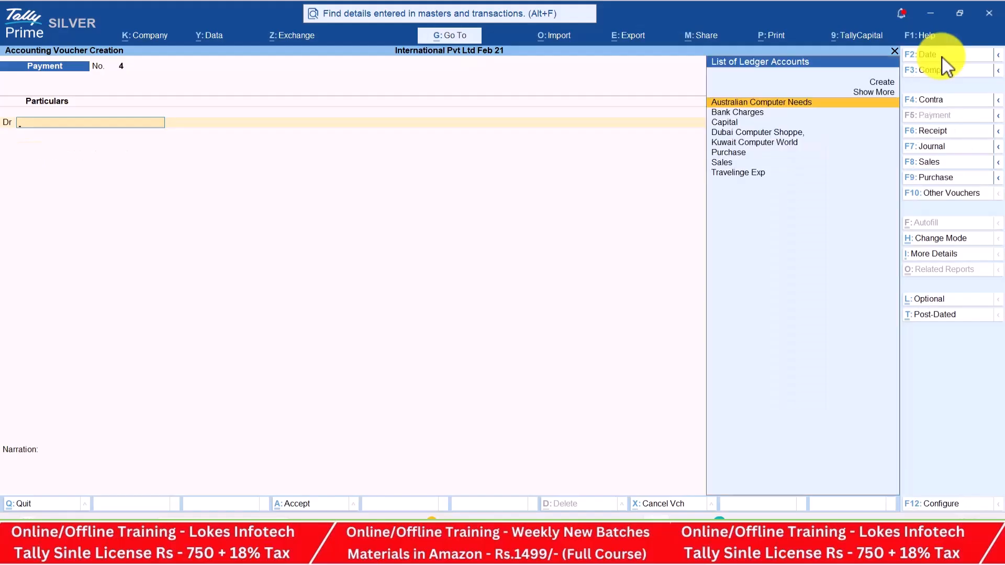
# Open the Day Book from 1-Apr-25 to 2-Aug-25, scroll its entries, then close it
pyautogui.press('Escape')
pyautogui.press('Down')
pyautogui.press('Return')
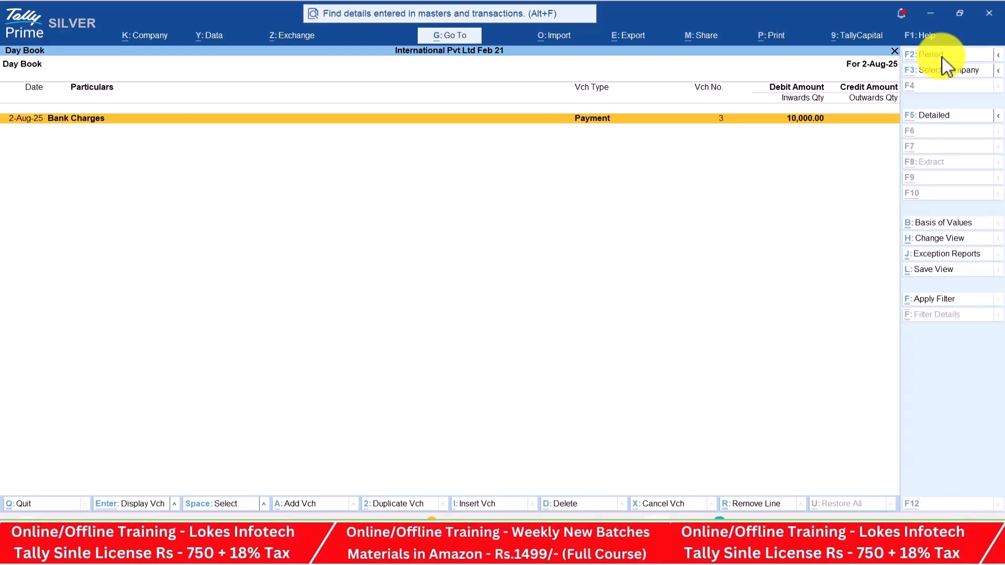
pyautogui.press('F2')
pyautogui.write('1-4')
pyautogui.press('Return')
pyautogui.press('Return')
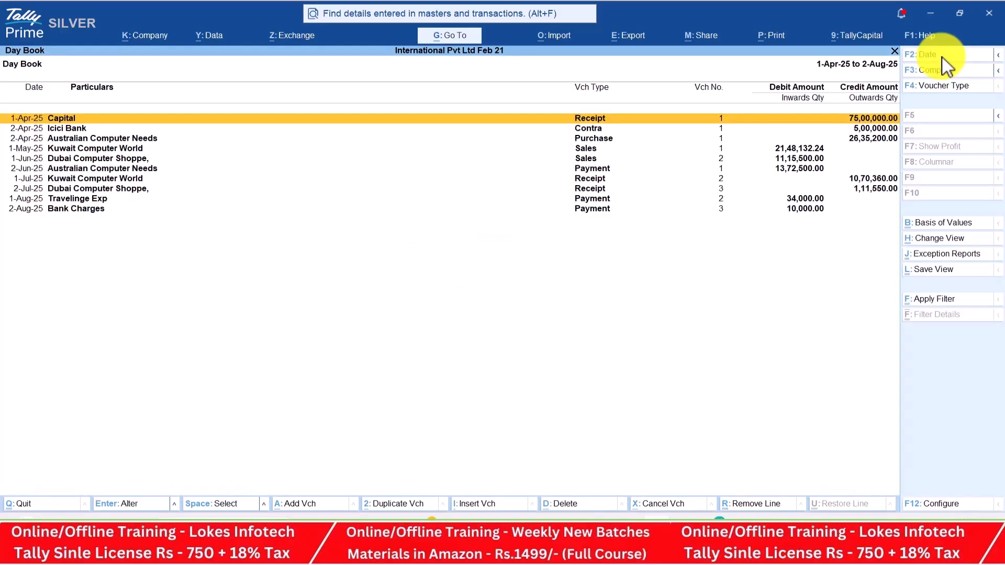
pyautogui.press('Down')
pyautogui.press('Down')
pyautogui.press('Down')
pyautogui.press('Down')
pyautogui.press('Down')
pyautogui.press('Down')
pyautogui.press('Down')
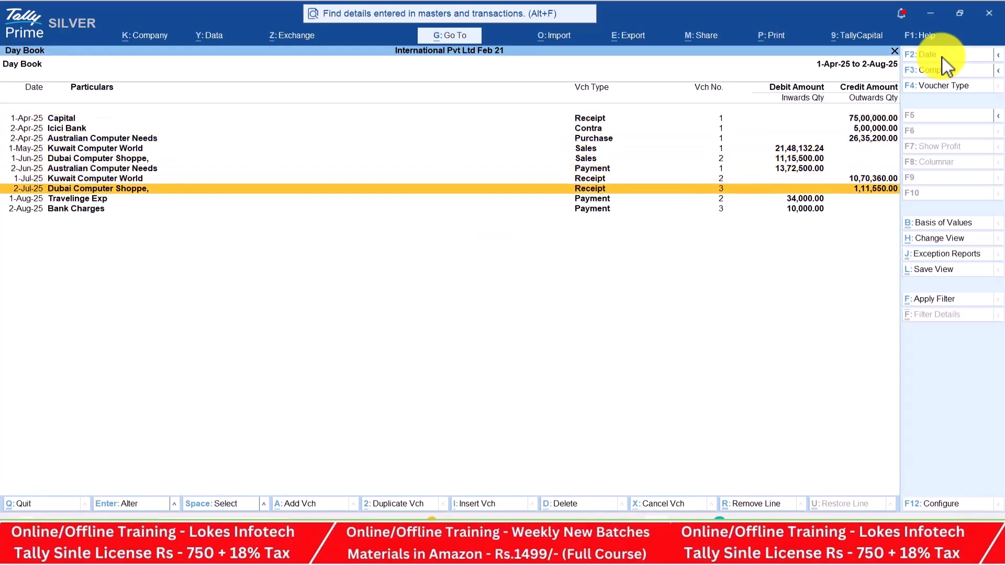
pyautogui.press('Escape')
pyautogui.press('Down')
pyautogui.press('Down')
pyautogui.press('Down')
pyautogui.press('Down')
# Show the Profit & Loss A/c in detail, itemising Bank Charges 10,000 and Travelinge Exp 34,000
pyautogui.press('Return')
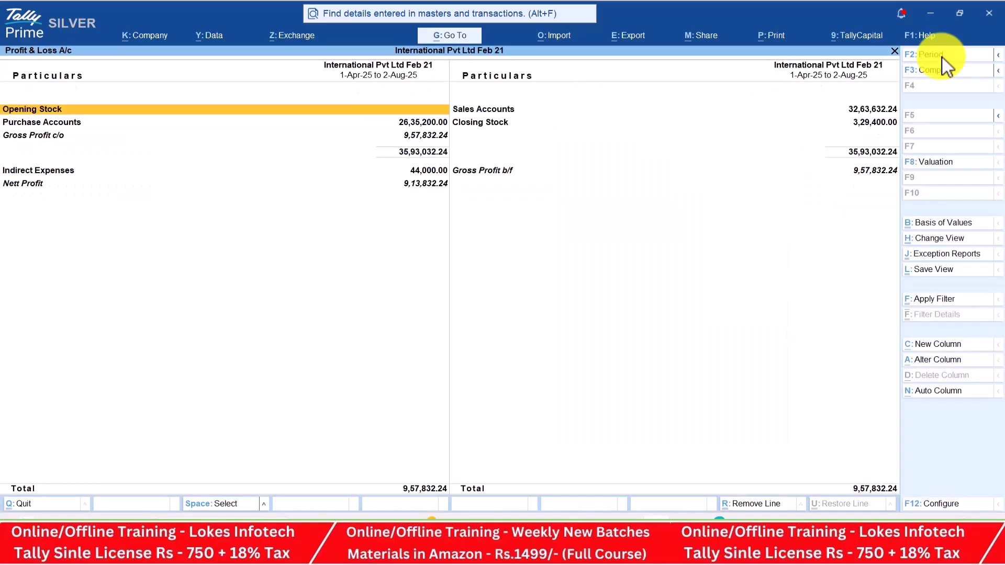
pyautogui.press('Down')
pyautogui.press('Down')
pyautogui.press('Down')
pyautogui.press('Down')
pyautogui.press('Down')
pyautogui.press('Down')
pyautogui.press('Down')
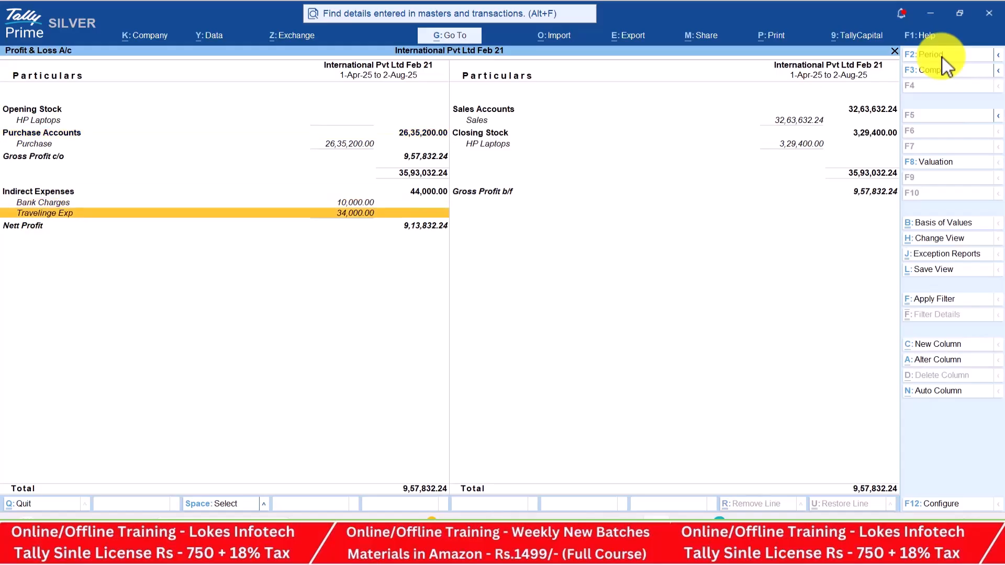
pyautogui.hotkey('alt', 'Tab')
pyautogui.press('Down')
pyautogui.press('Down')
pyautogui.press('Down')
pyautogui.press('Down')
pyautogui.press('Down')
pyautogui.press('Down')
pyautogui.press('Down')
pyautogui.press('Down')
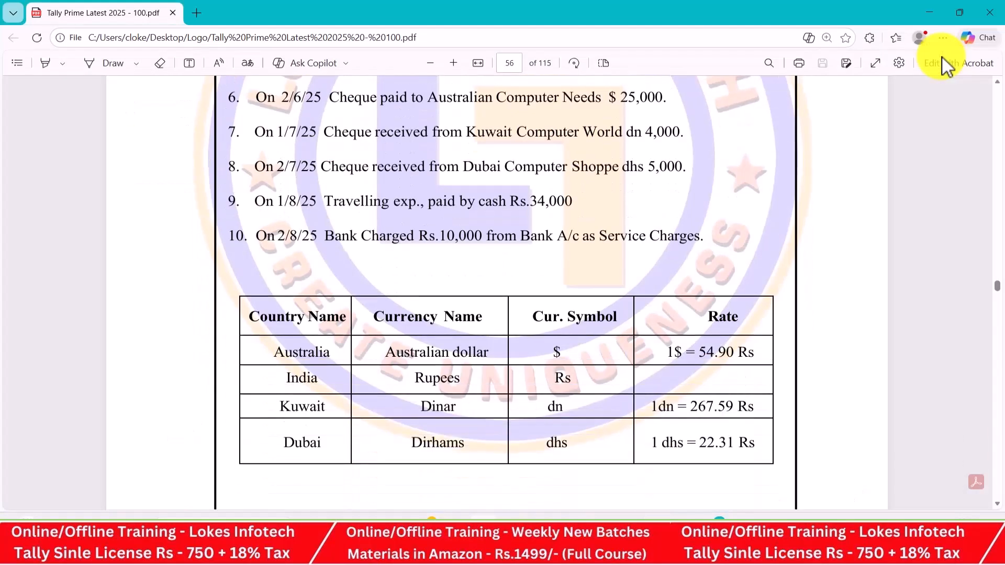
pyautogui.hotkey('alt', 'Tab')
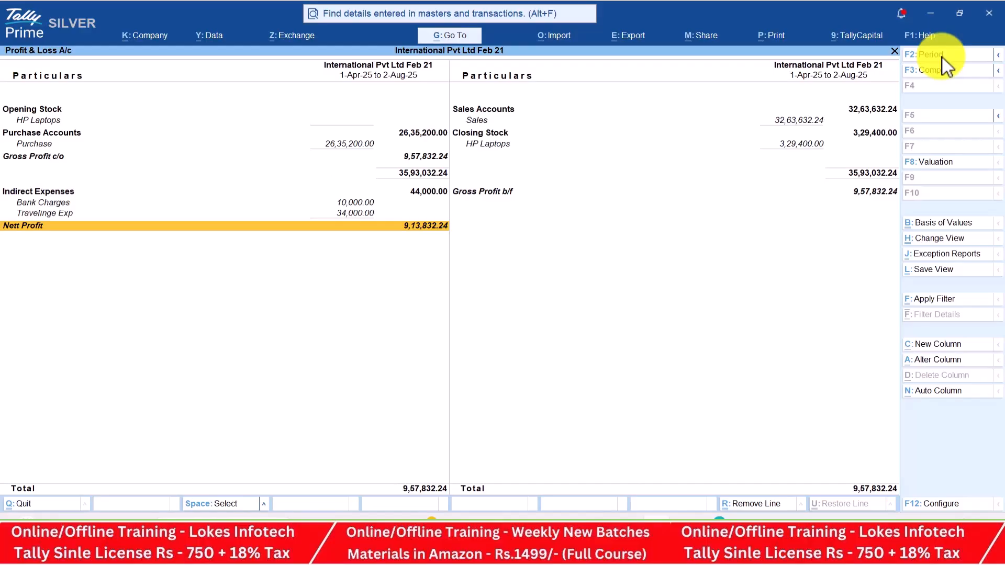
# Add Dollar ($), Dirham (dhs) and Dinar (dn) currency columns to the Profit & Loss report
pyautogui.hotkey('alt', 'c')
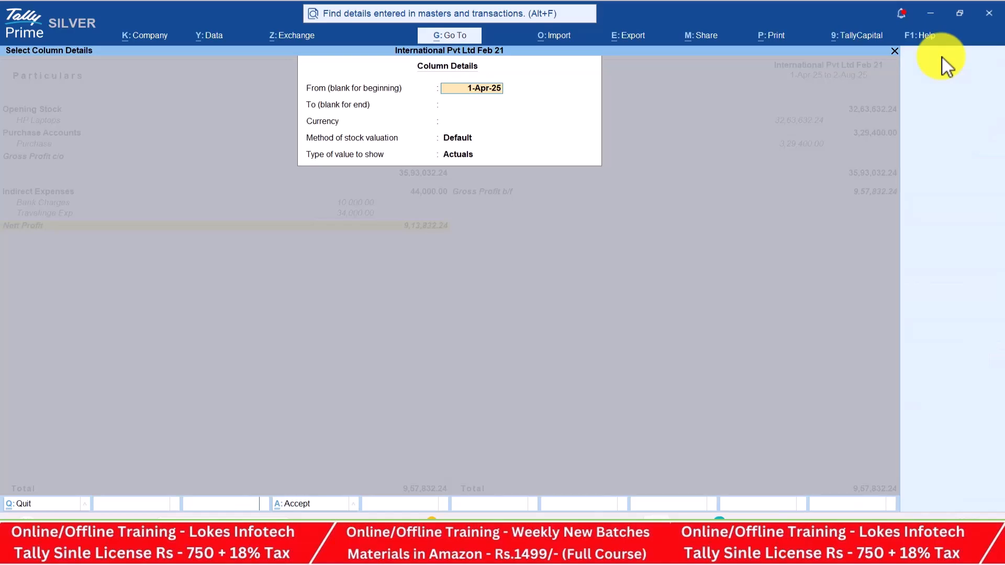
pyautogui.press('Return')
pyautogui.press('Return')
pyautogui.press('Down')
pyautogui.press('Return')
pyautogui.press('Return')
pyautogui.press('Return')
pyautogui.press('Return')
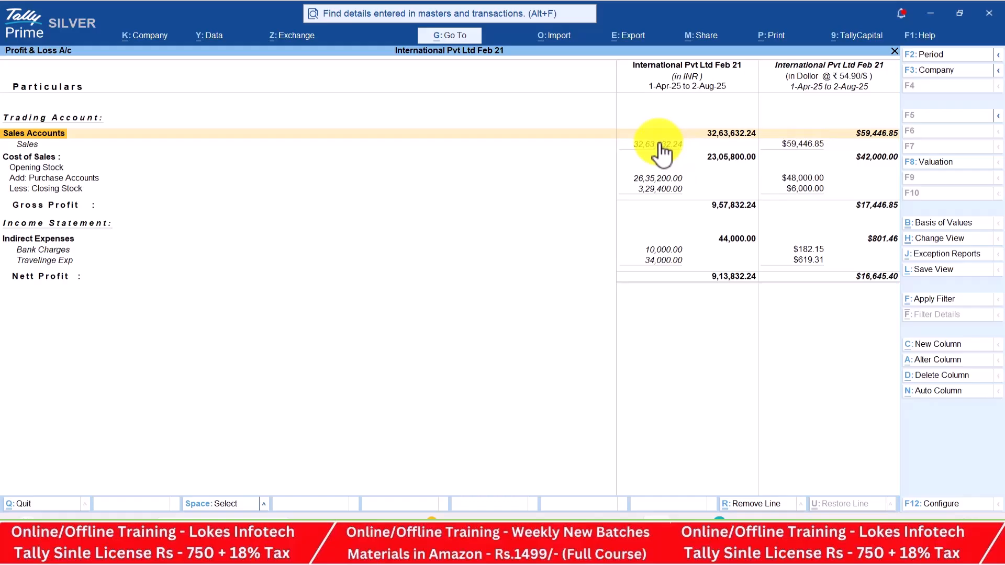
pyautogui.hotkey('alt', 'c')
pyautogui.press('Return')
pyautogui.press('Return')
pyautogui.press('Down')
pyautogui.press('Down')
pyautogui.press('Return')
pyautogui.press('Return')
pyautogui.press('Return')
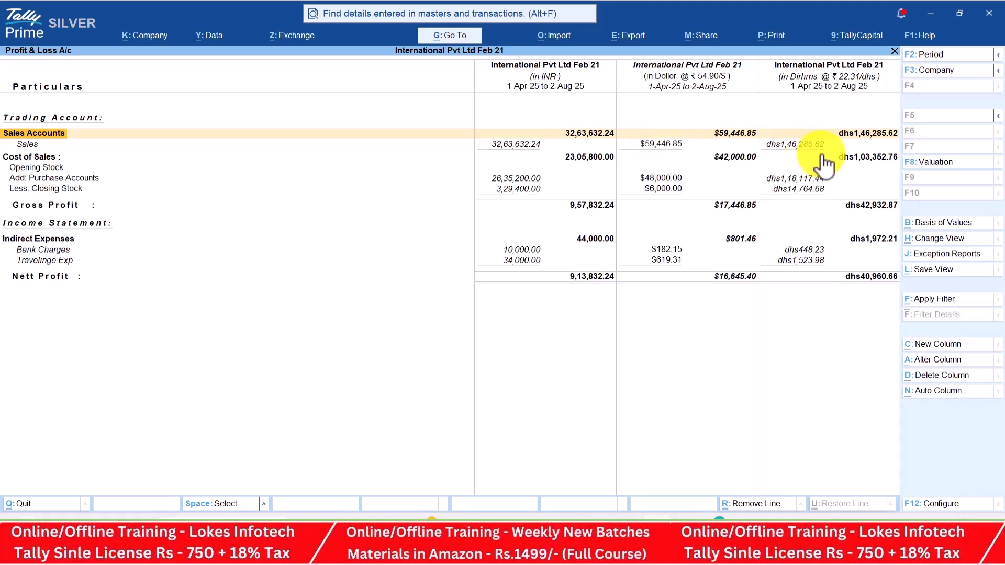
pyautogui.hotkey('alt', 'c')
pyautogui.press('Return')
pyautogui.press('Return')
pyautogui.press('Down')
pyautogui.press('Down')
pyautogui.press('Down')
pyautogui.press('Return')
pyautogui.press('Return')
pyautogui.press('Return')
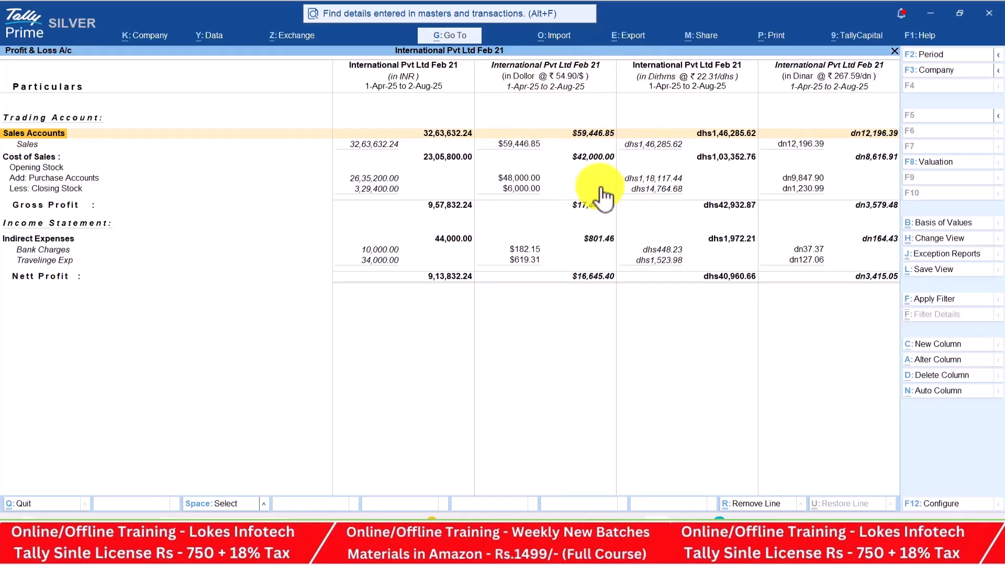
# Close the report and open the Dashboard from the Gateway of Tally
pyautogui.press('Escape')
pyautogui.press('Down')
pyautogui.press('Down')
pyautogui.press('Down')
pyautogui.press('Down')
pyautogui.press('Return')
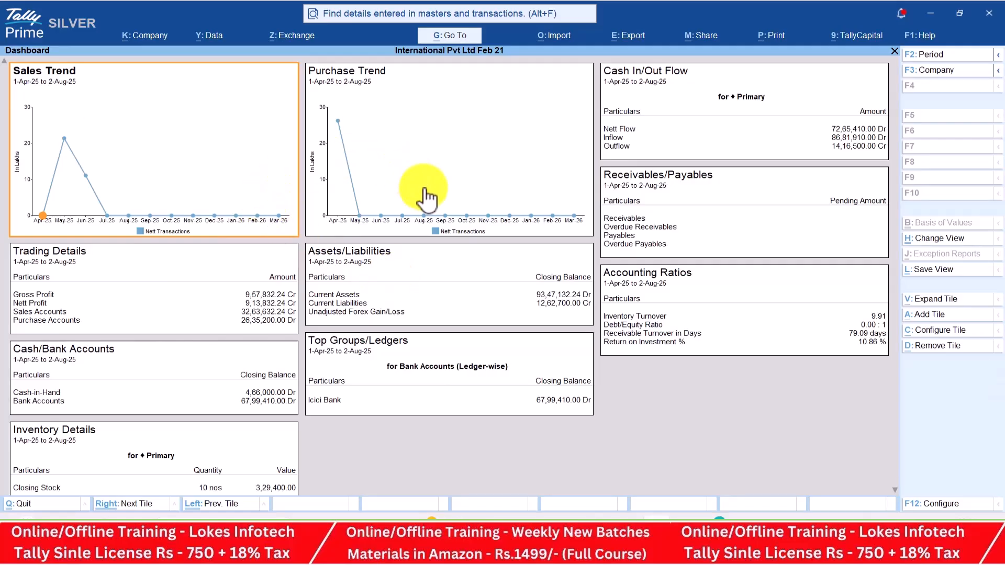
# Leave the Dashboard and view the Trial Balance and the Cash/Bank summary
pyautogui.press('Escape')
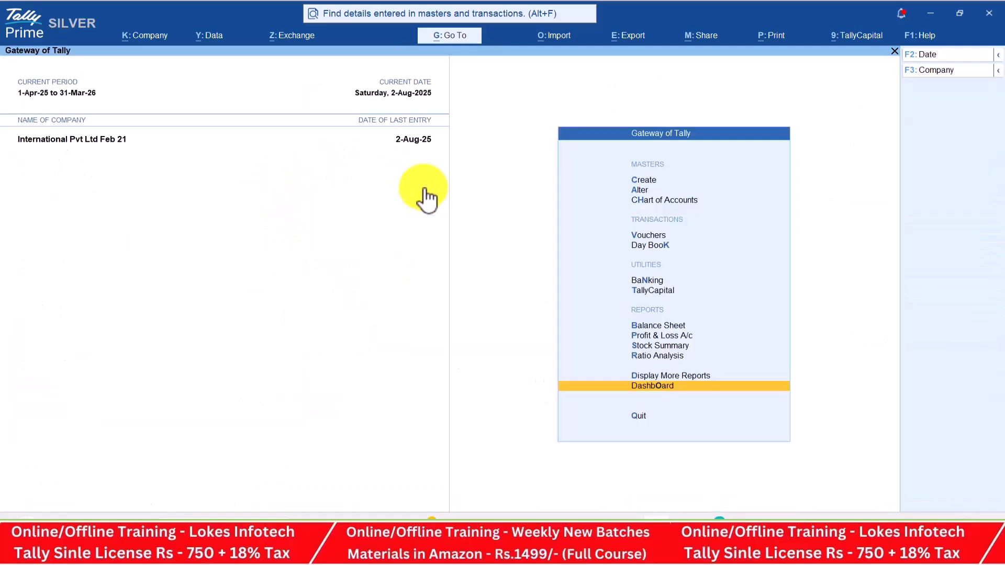
pyautogui.press('Up')
pyautogui.press('Return')
pyautogui.press('Return')
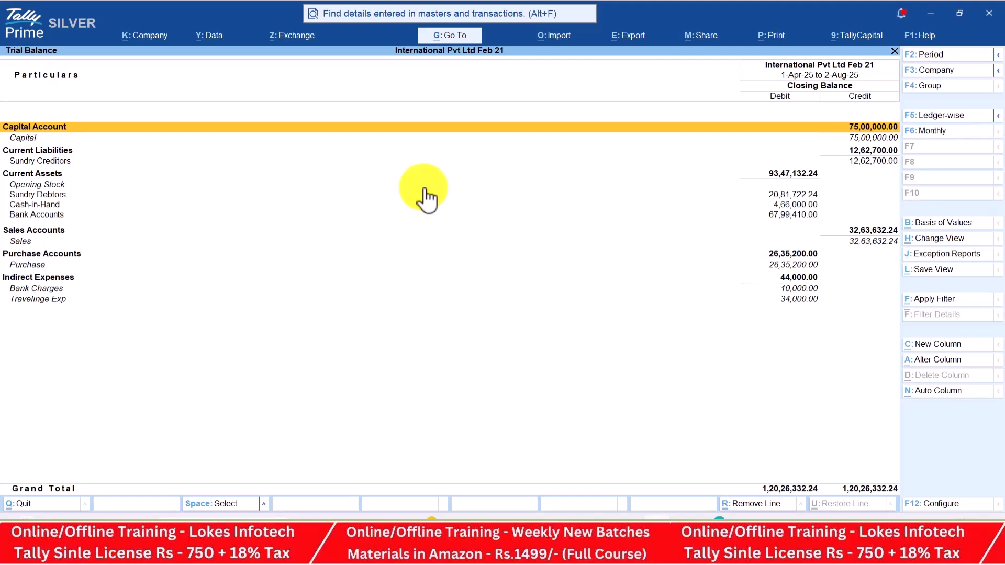
pyautogui.press('Escape')
pyautogui.press('Down')
pyautogui.press('Down')
pyautogui.press('Down')
# Browse the Purchase, Sales, Receipt, Payment and Contra registers in turn
pyautogui.press('Down')
pyautogui.press('Return')
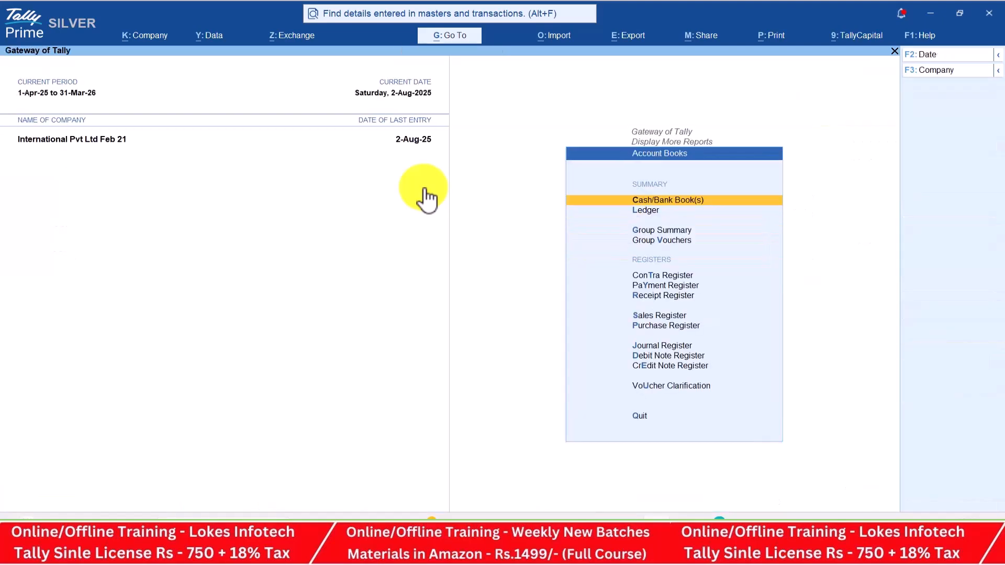
pyautogui.press('Return')
pyautogui.press('Escape')
pyautogui.press('Down')
pyautogui.press('Down')
pyautogui.press('Down')
pyautogui.press('Down')
pyautogui.press('Down')
pyautogui.press('Down')
pyautogui.press('Down')
pyautogui.press('Down')
pyautogui.press('Return')
pyautogui.press('Escape')
pyautogui.press('Up')
pyautogui.press('Return')
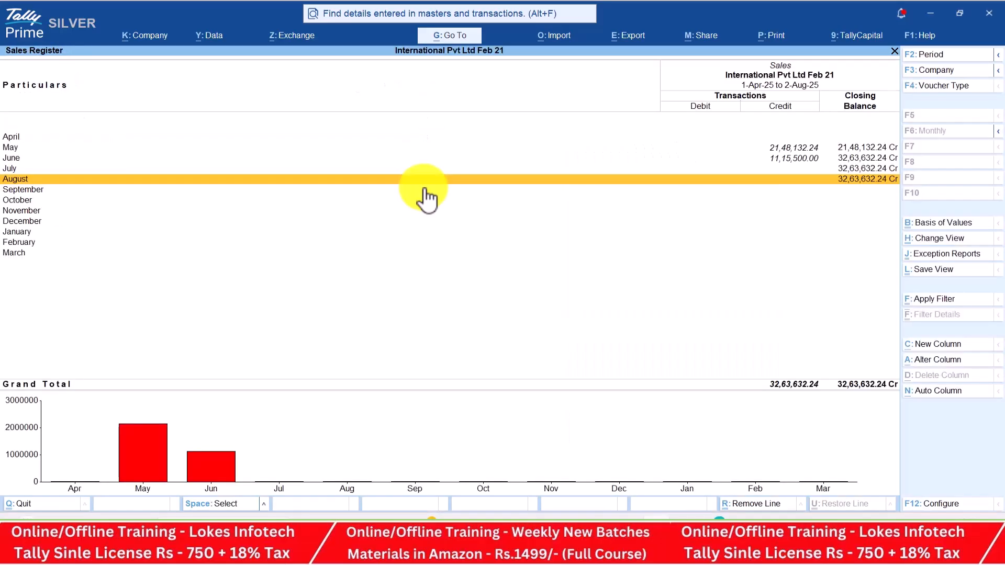
pyautogui.press('Escape')
pyautogui.press('Up')
pyautogui.press('Return')
pyautogui.press('Escape')
pyautogui.press('Up')
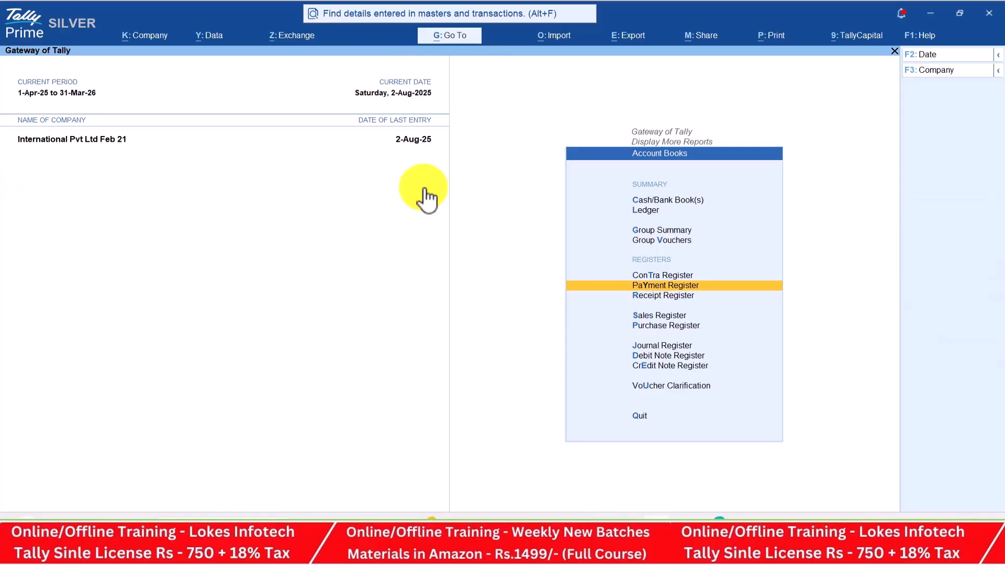
pyautogui.press('Up')
pyautogui.press('Return')
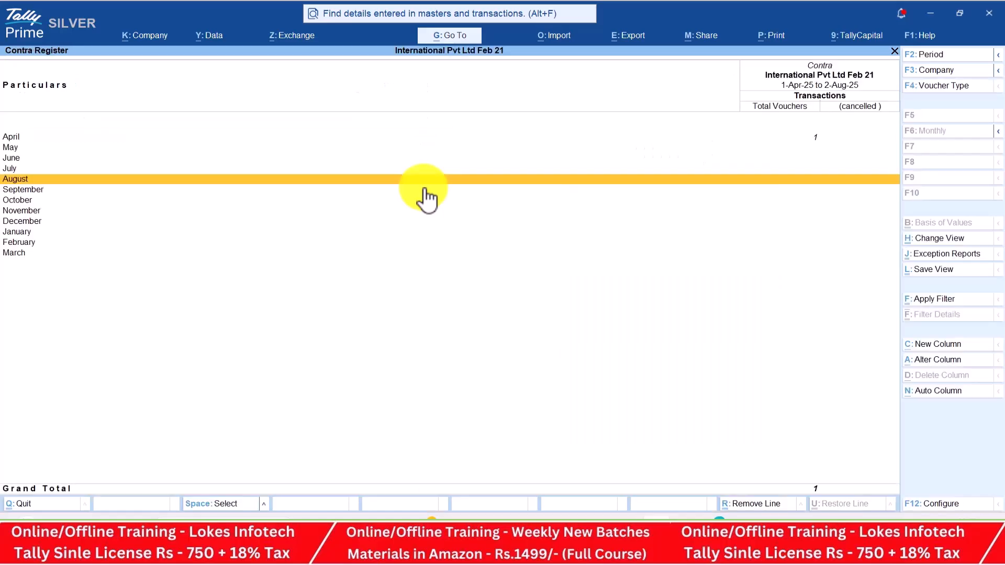
pyautogui.press('Escape')
pyautogui.press('Escape')
# Check the Statistics counts for Payment, Purchase, Receipt and Sales vouchers and Groups and Ledgers
pyautogui.press('Down')
pyautogui.press('Return')
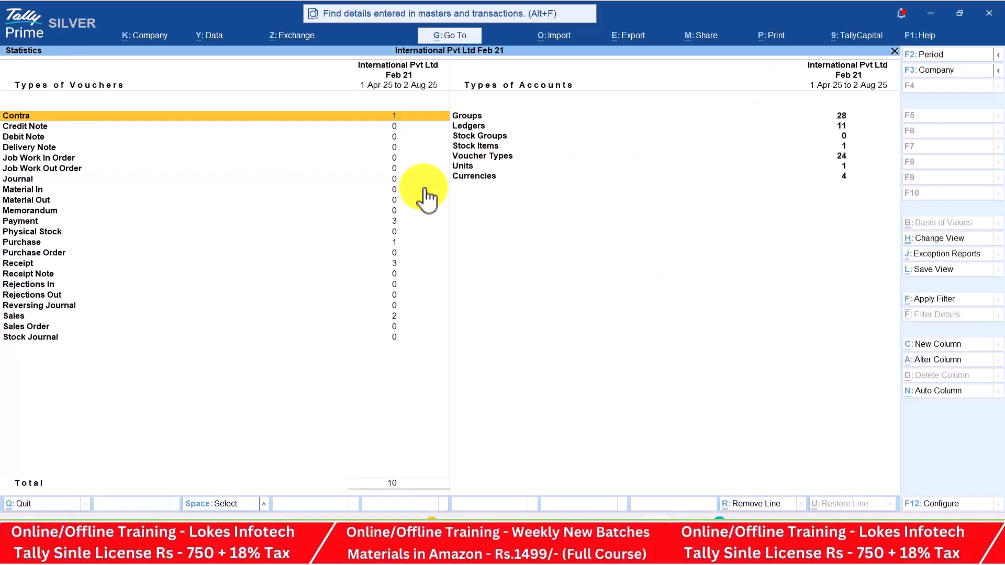
pyautogui.press('Down')
pyautogui.press('Down')
pyautogui.press('Down')
pyautogui.press('Down')
pyautogui.press('Down')
pyautogui.press('Down')
pyautogui.press('Down')
pyautogui.press('Down')
pyautogui.press('Down')
pyautogui.press('Down')
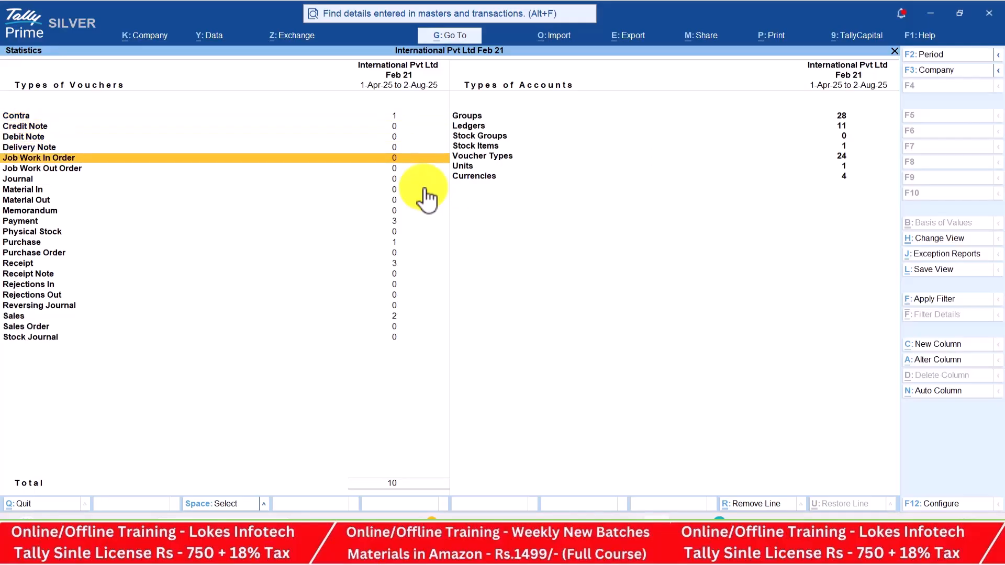
pyautogui.press('Down')
pyautogui.press('Down')
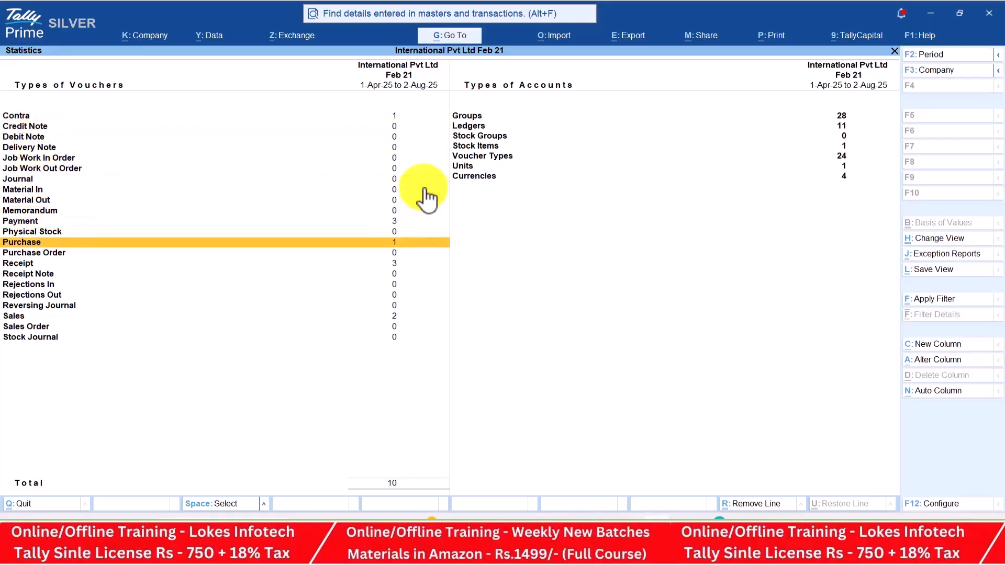
pyautogui.press('Down')
pyautogui.press('Down')
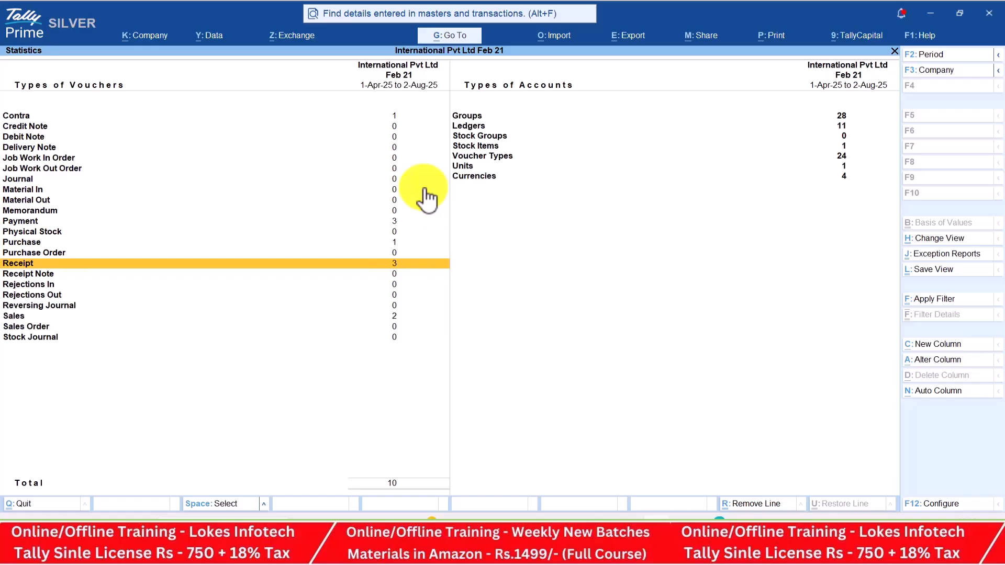
pyautogui.press('Down')
pyautogui.press('Down')
pyautogui.press('Down')
pyautogui.press('Down')
pyautogui.press('Down')
pyautogui.press('Right')
pyautogui.press('Up')
pyautogui.press('Up')
pyautogui.press('Up')
pyautogui.press('Up')
pyautogui.press('Up')
pyautogui.press('Up')
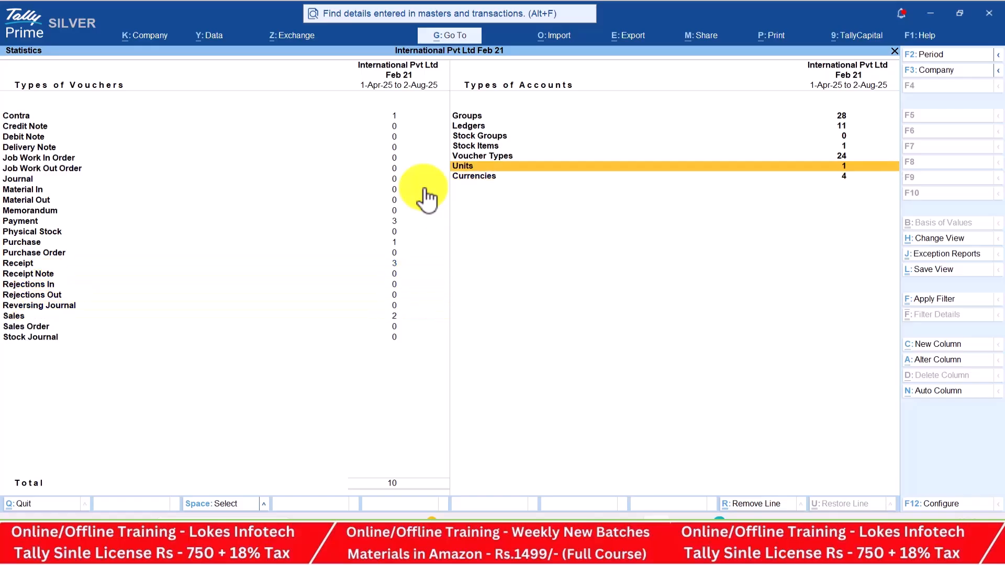
pyautogui.press('Down')
pyautogui.press('Down')
pyautogui.press('Down')
pyautogui.press('Down')
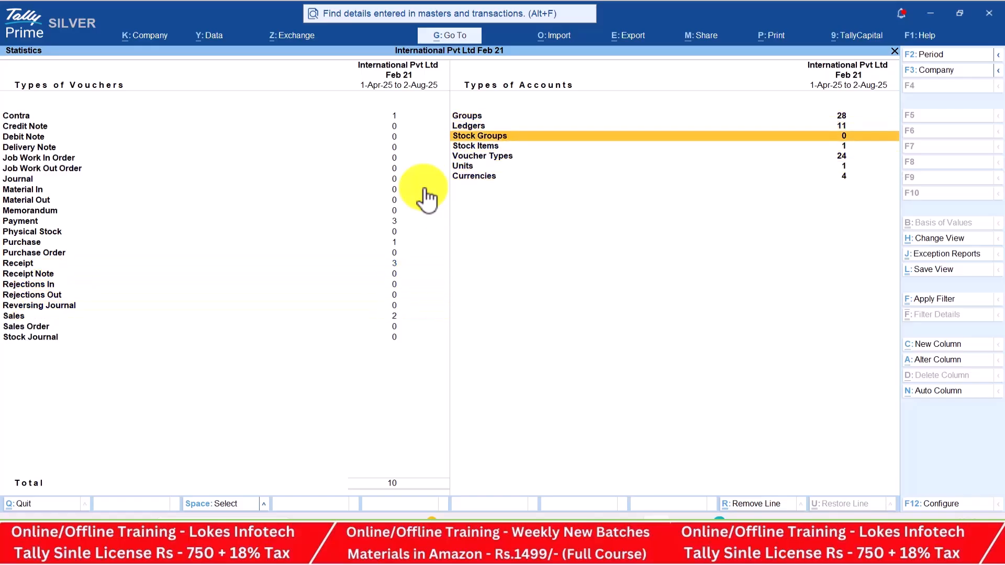
pyautogui.press('Down')
pyautogui.press('Down')
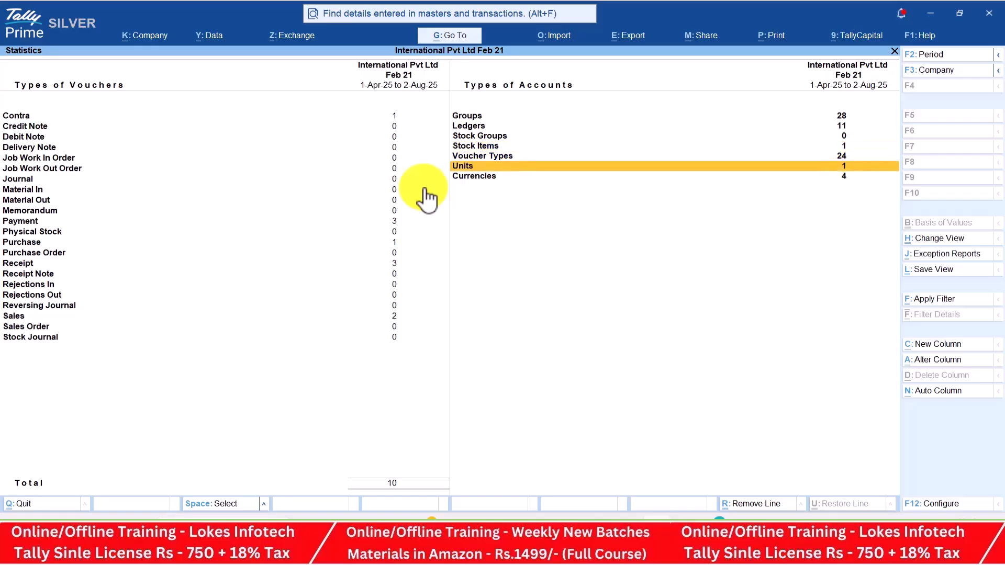
pyautogui.press('Escape')
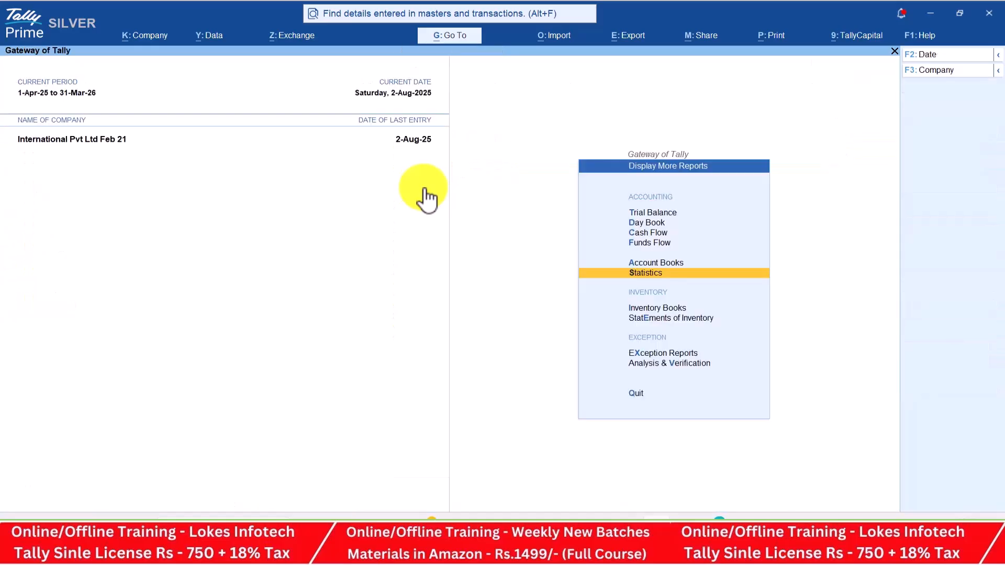
pyautogui.press('Down')
# Review the HP Laptops monthly stock summary across April, May and June
pyautogui.press('Return')
pyautogui.press('Return')
pyautogui.press('Return')
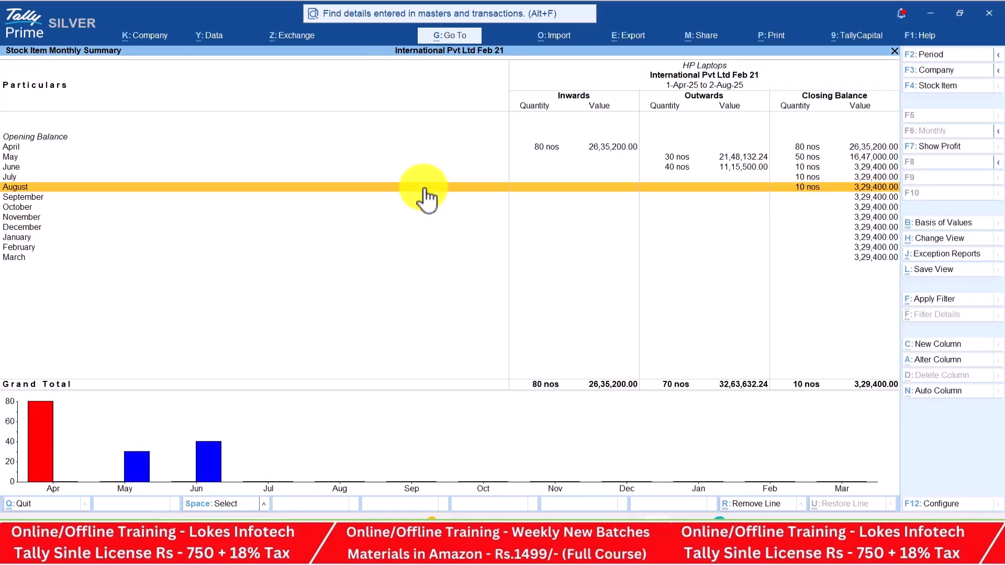
pyautogui.press('Up')
pyautogui.press('Up')
pyautogui.press('Up')
pyautogui.press('Up')
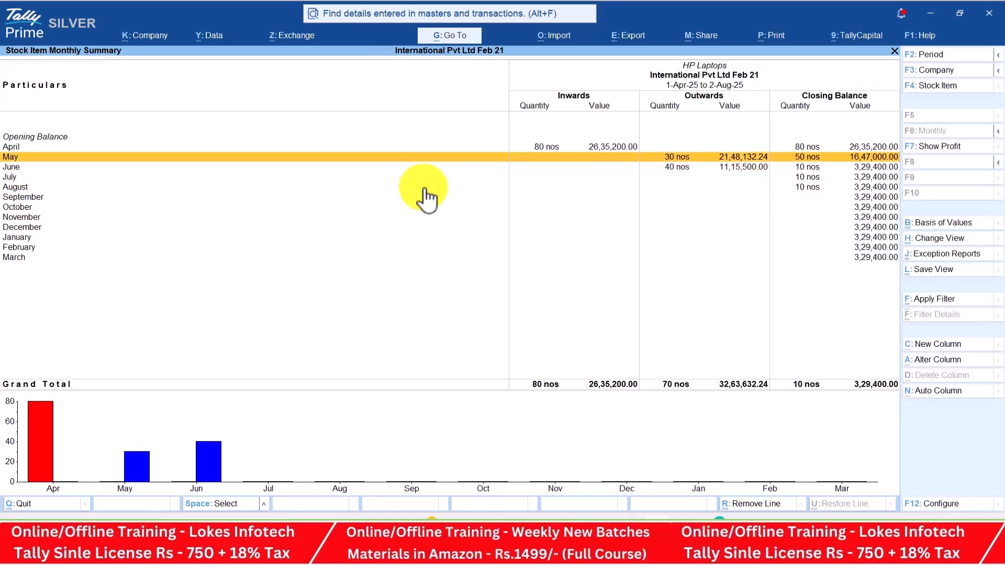
pyautogui.press('Down')
pyautogui.press('Down')
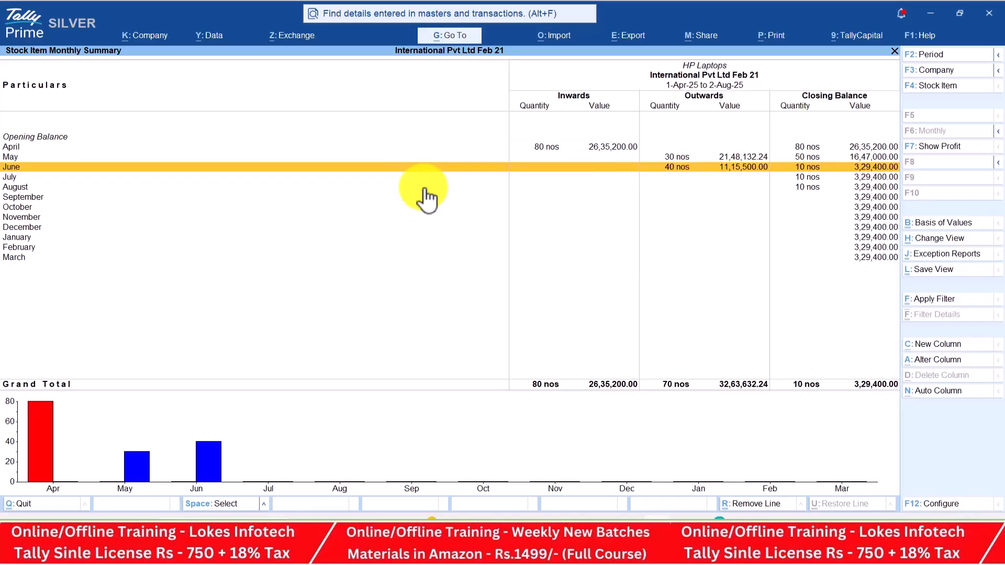
pyautogui.press('Escape')
pyautogui.press('Escape')
pyautogui.press('Escape')
# Check the HP Laptops stock query (10 nos worth 3,29,400), then return to the Gateway of Tally
pyautogui.press('Down')
pyautogui.press('Return')
pyautogui.press('Return')
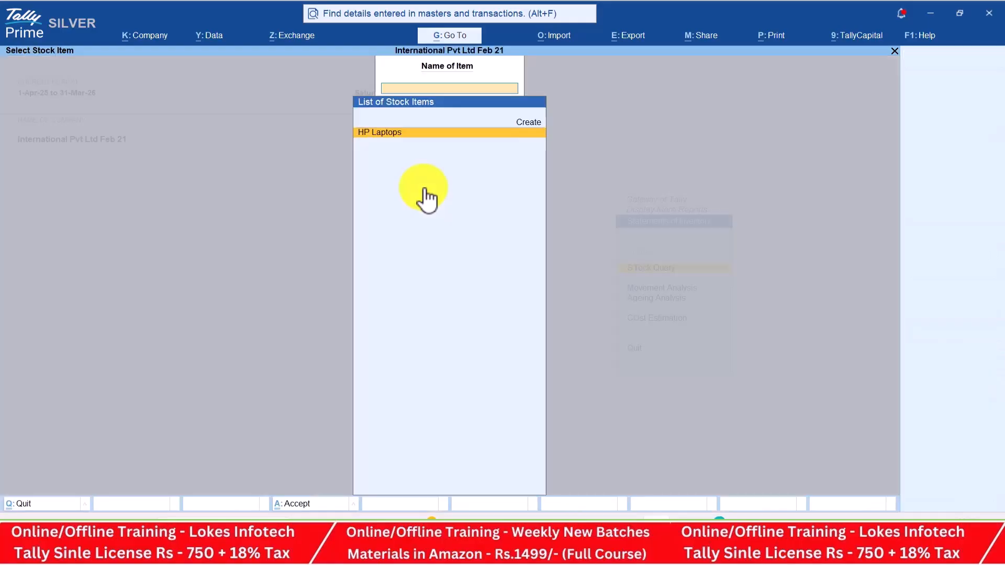
pyautogui.press('Return')
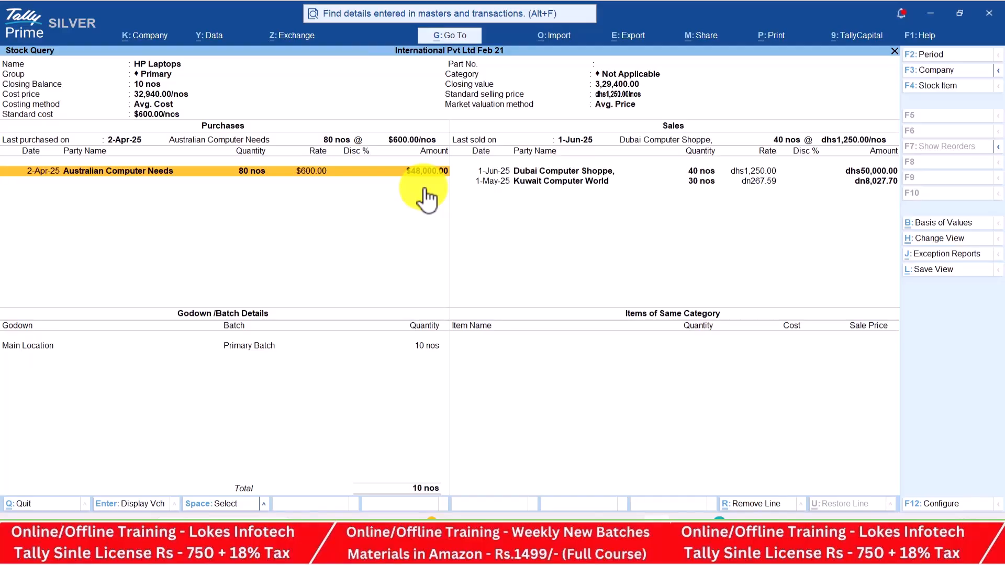
pyautogui.press('Escape')
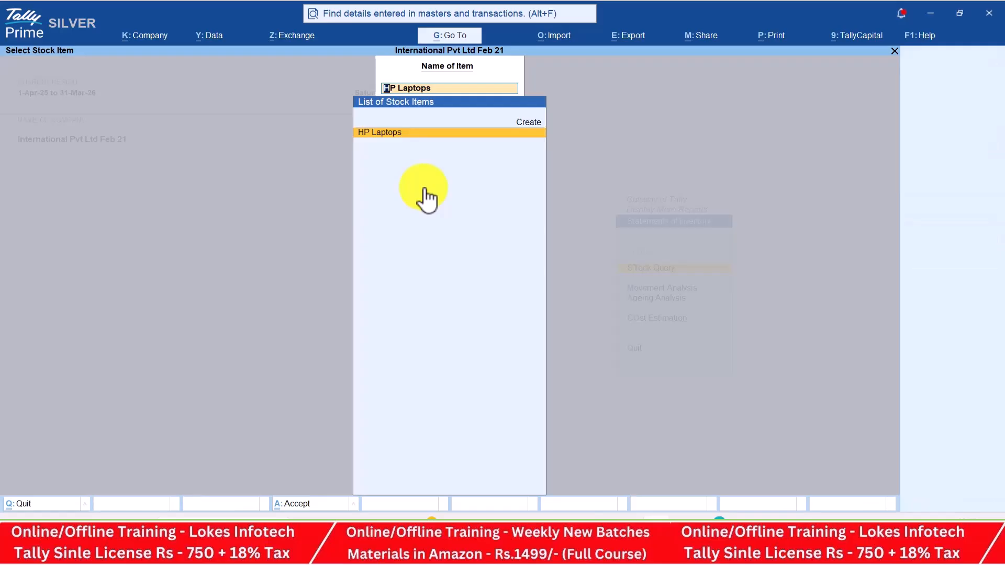
pyautogui.press('BackSpace')
pyautogui.press('Escape')
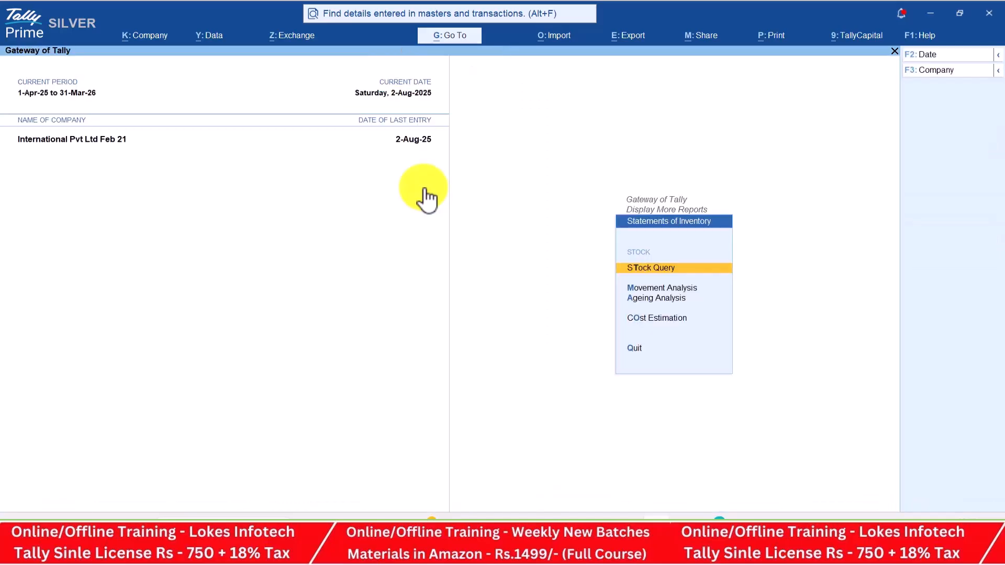
pyautogui.press('Escape')
pyautogui.press('Escape')
pyautogui.press('Escape')
pyautogui.press('Escape')
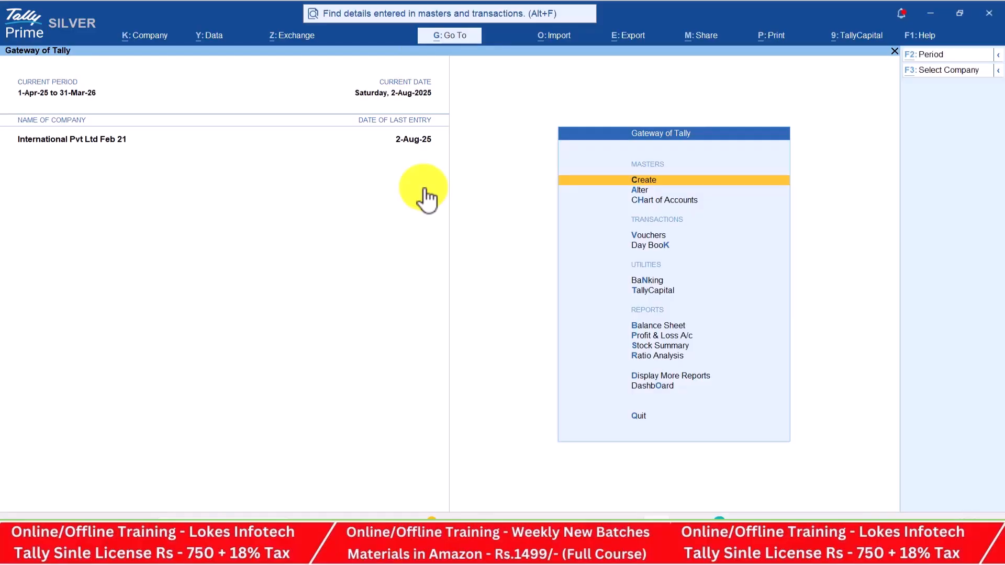
pyautogui.hotkey('alt', 'Tab')
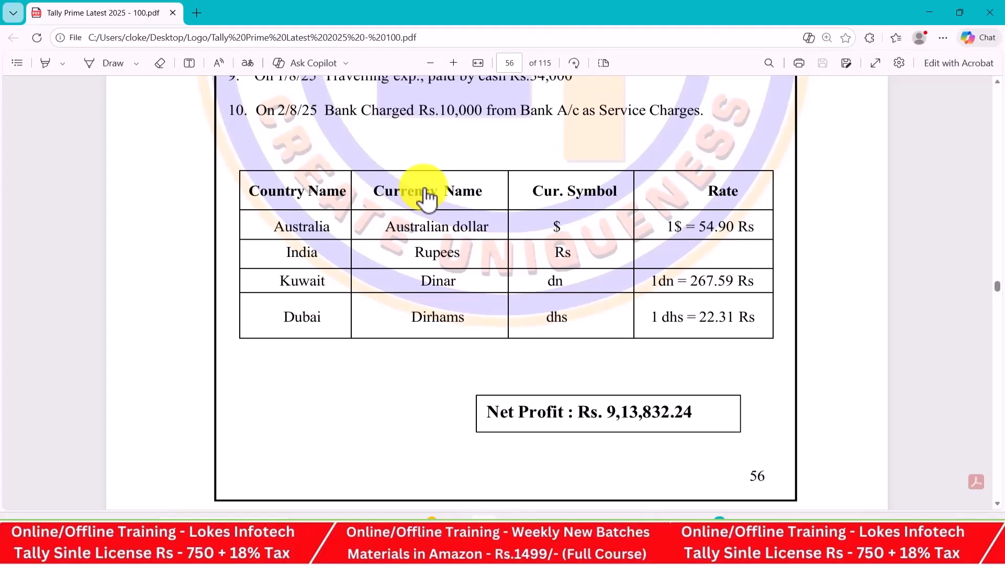
# Scroll page 56 of the PDF up to the PROBLEM-12 International Pvt Ltd multicurrency exercise
pyautogui.scroll(7, 427, 196)
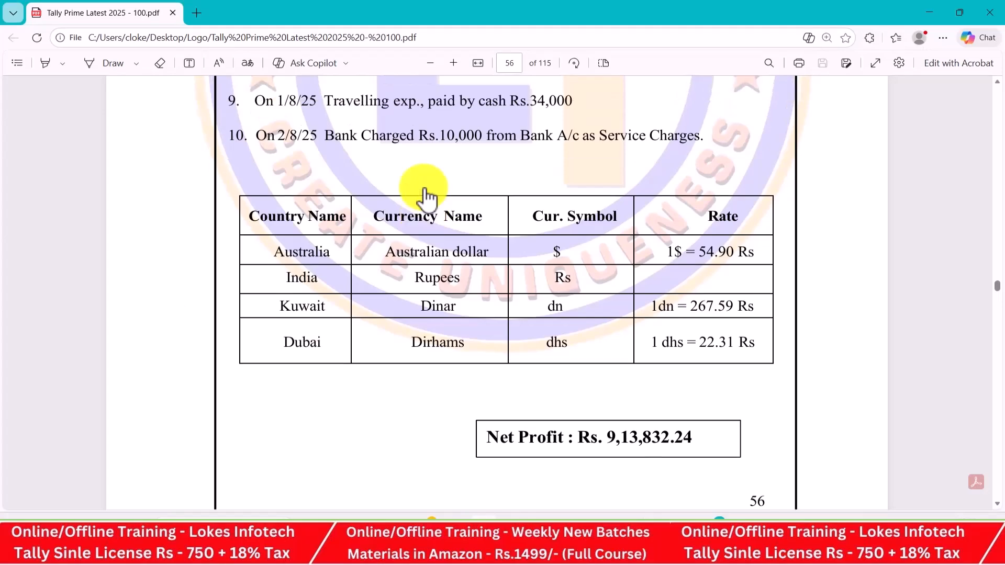
pyautogui.scroll(3, 427, 198)
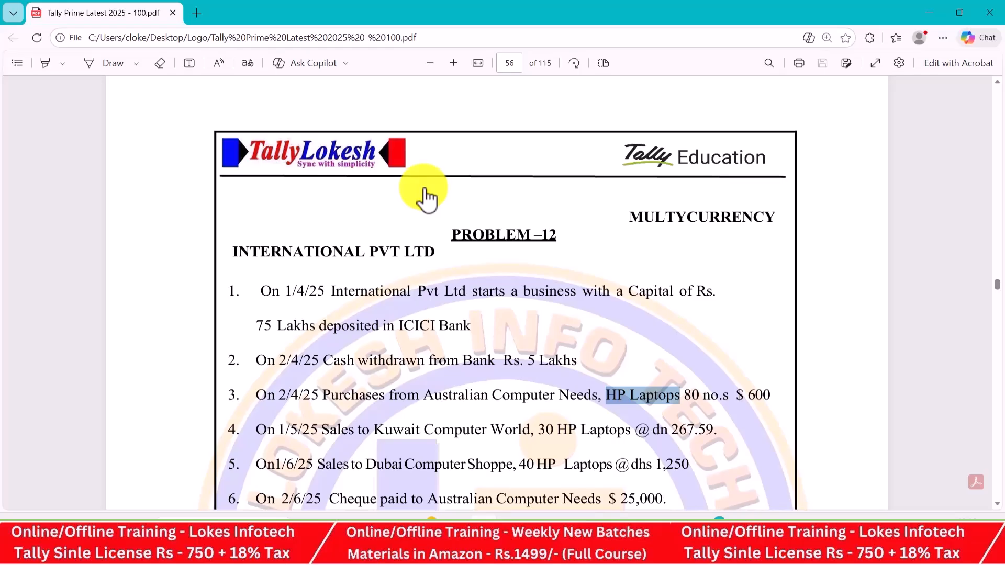
# View the TALLY BATCH 85 participants in Teams, then go to the TALLY LOKESH YouTube Videos page
pyautogui.hotkey('alt', 'Tab')
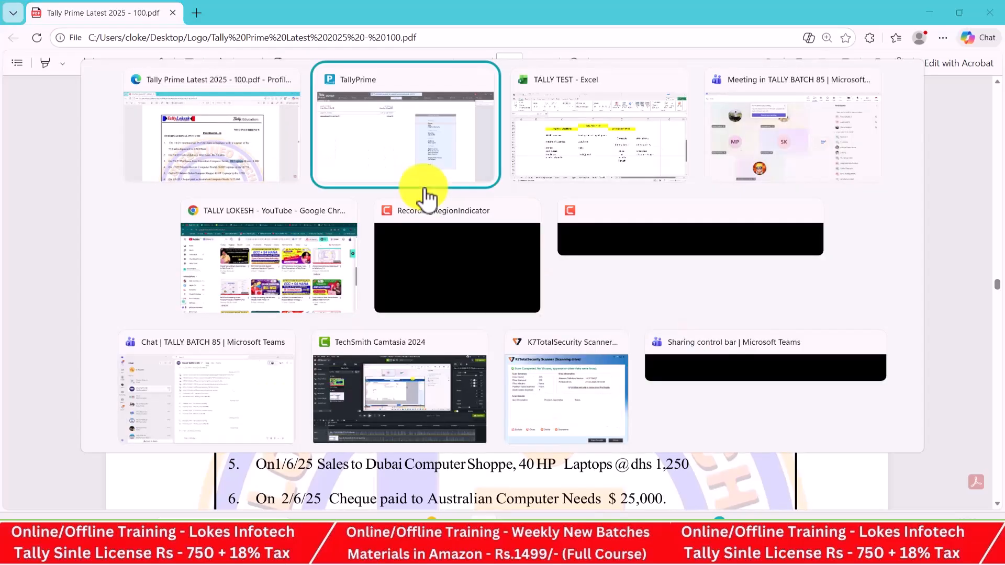
pyautogui.hotkey('alt', 'Tab')
pyautogui.hotkey('alt', 'Tab')
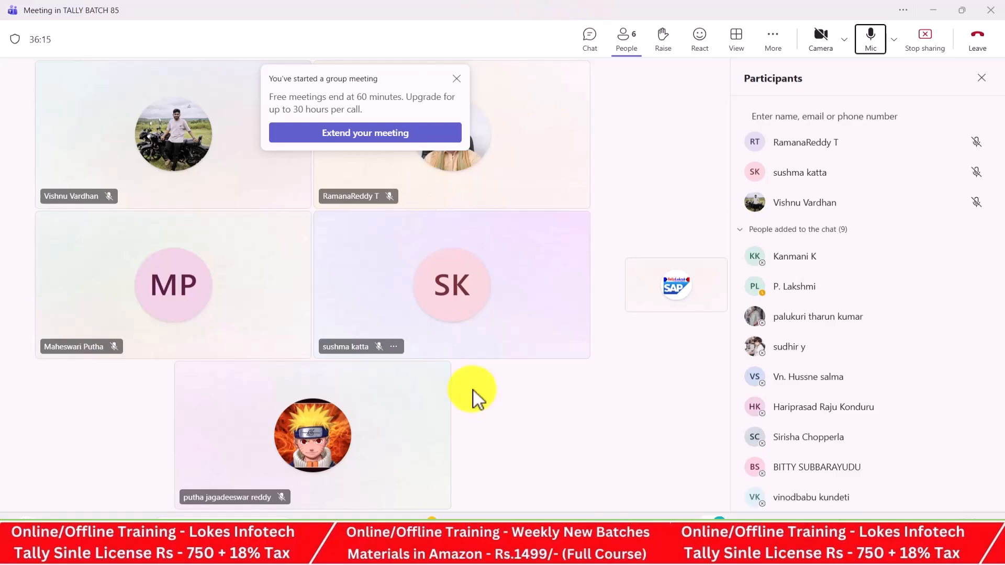
pyautogui.click(628, 525)
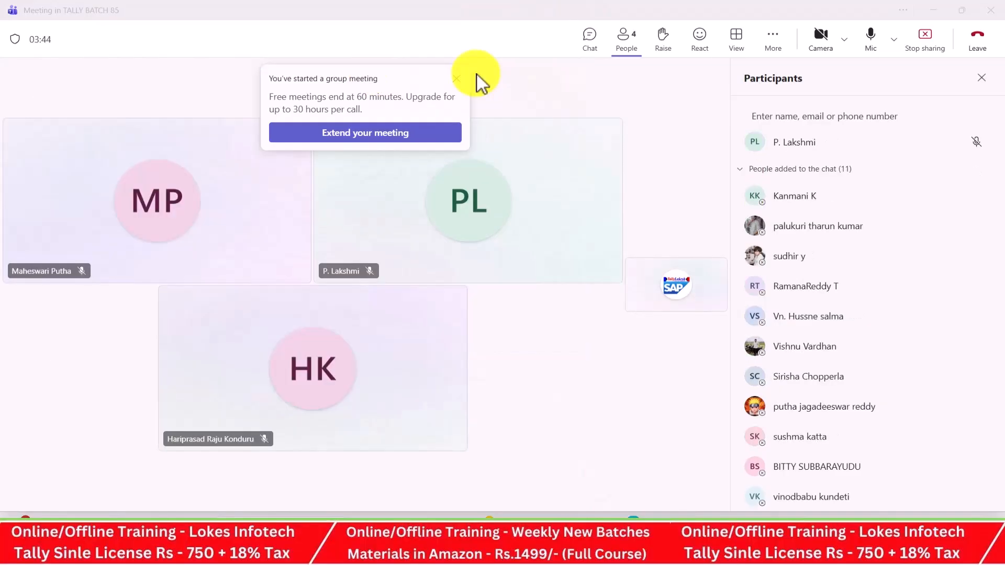
pyautogui.hotkey('alt', 'Tab')
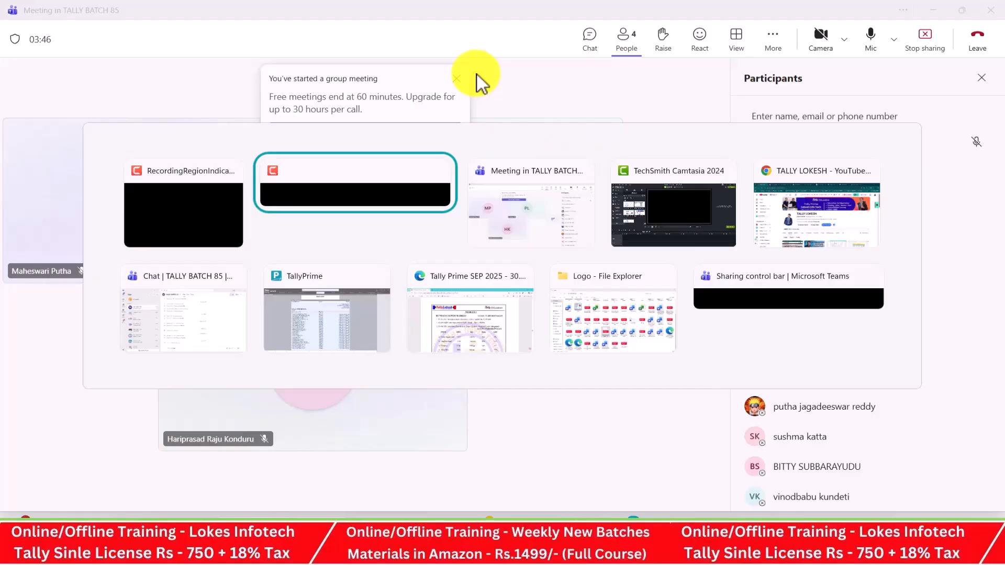
pyautogui.hotkey('alt', 'Tab')
pyautogui.hotkey('alt', 'Tab')
pyautogui.hotkey('alt', 'Tab')
# Scroll past the GST and e-invoice videos to the Tally Prime 7.0 payroll and inventory uploads
pyautogui.moveTo(487, 94)
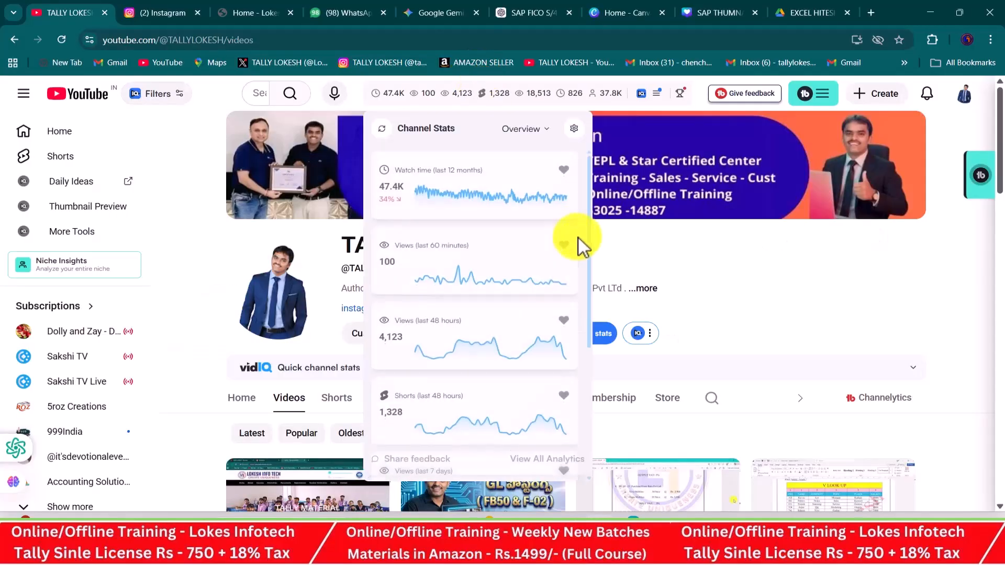
pyautogui.scroll(-5, 805, 262)
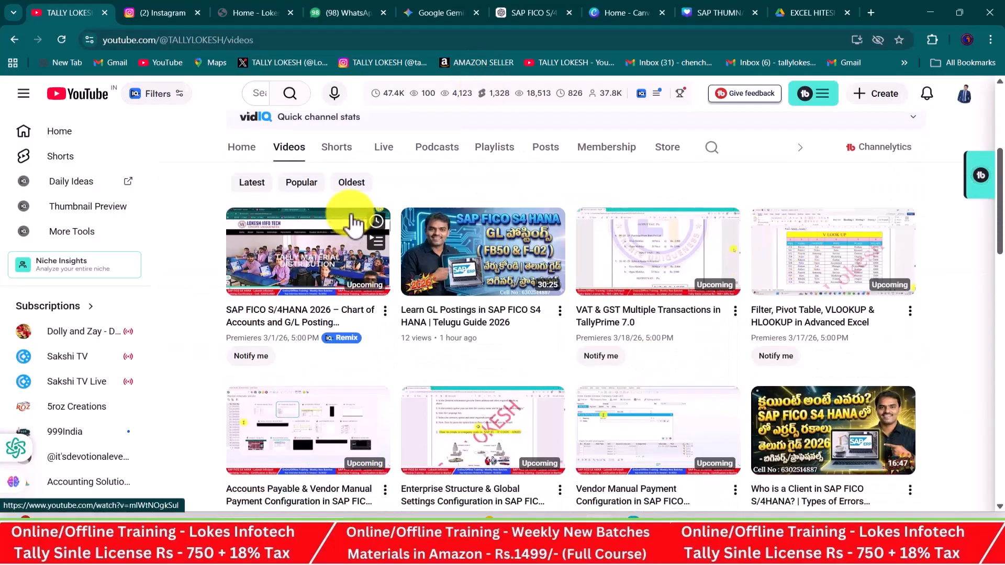
pyautogui.scroll(-8, 959, 175)
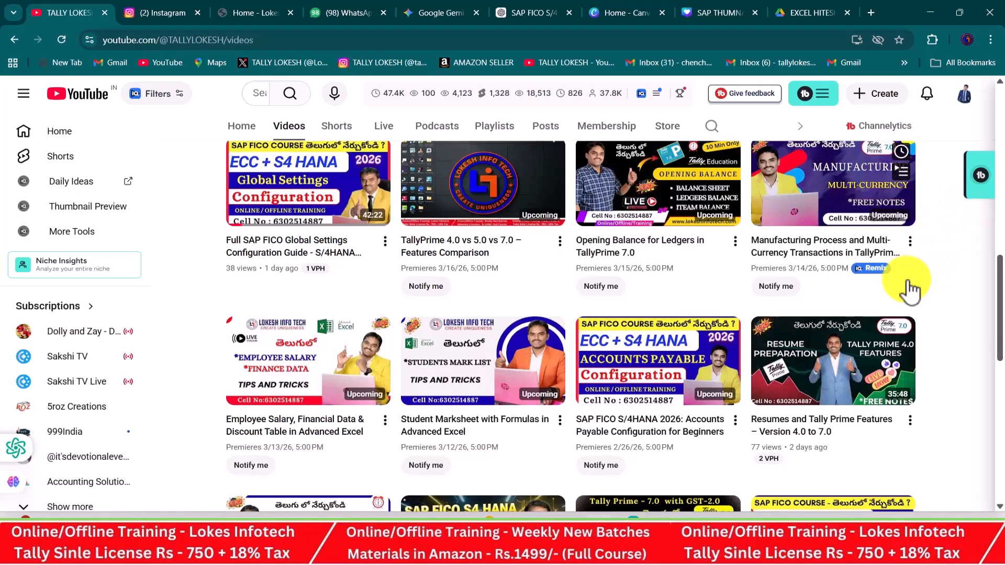
pyautogui.scroll(-1, 909, 291)
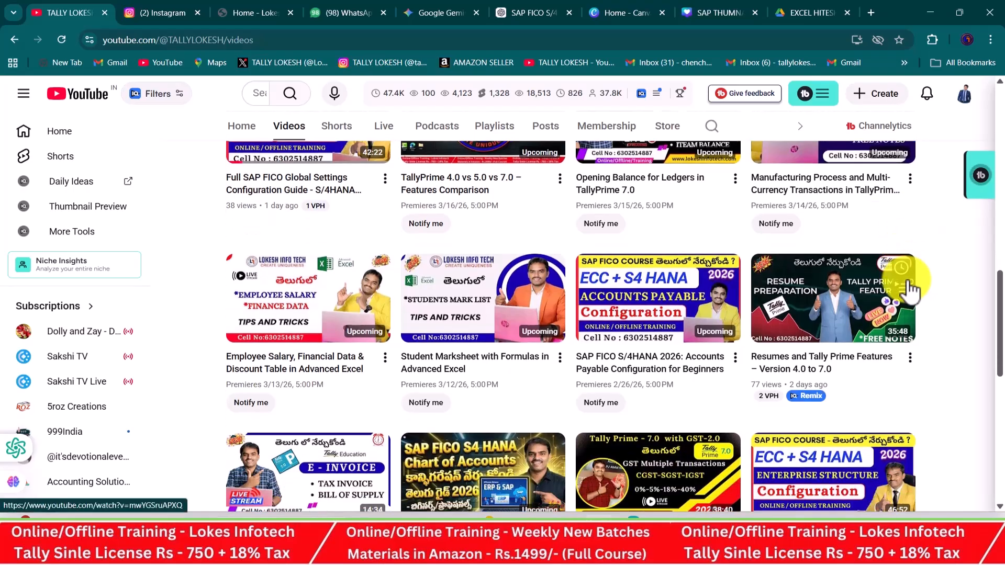
pyautogui.scroll(-1, 909, 291)
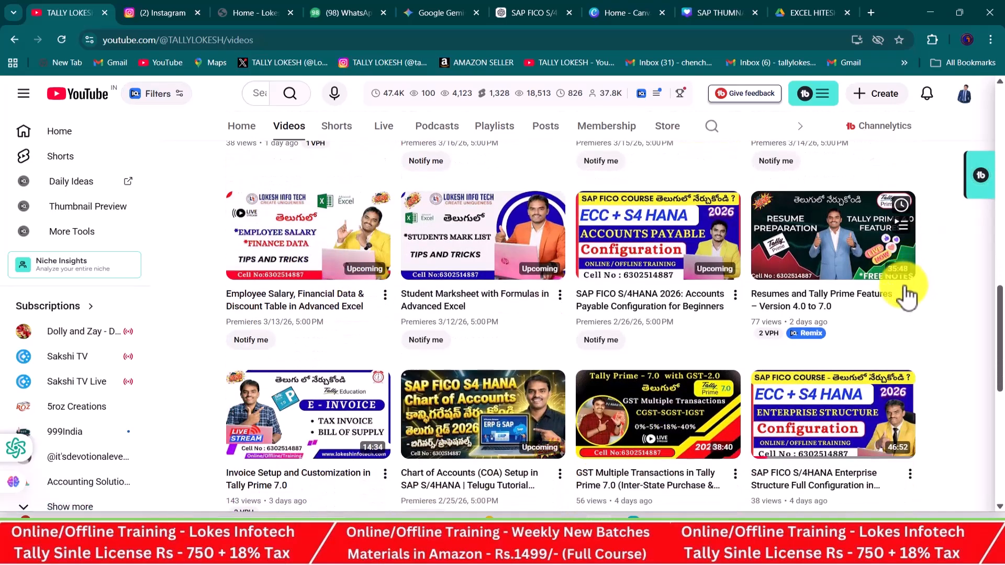
pyautogui.scroll(-1, 908, 293)
pyautogui.scroll(-1, 907, 296)
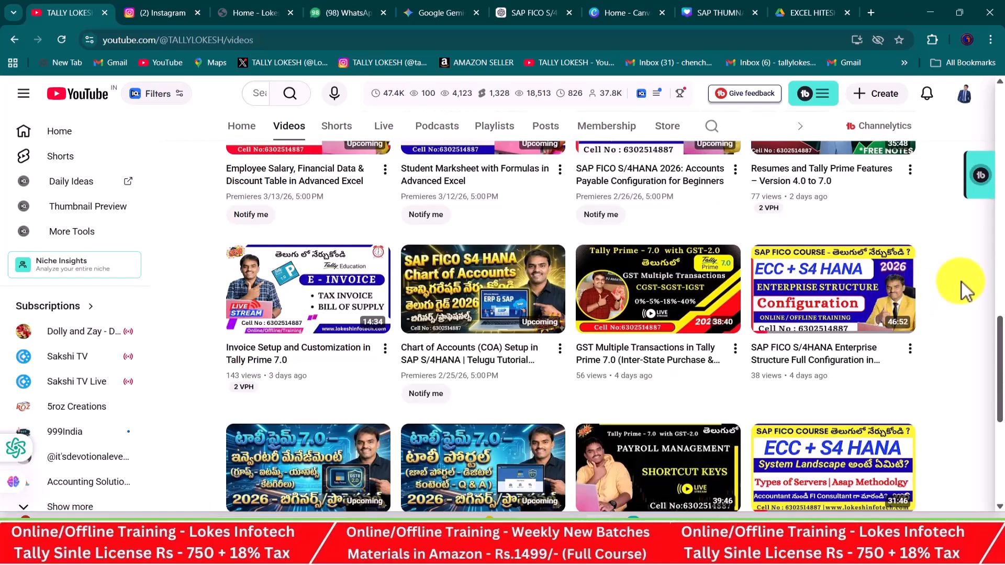
pyautogui.scroll(-2, 963, 283)
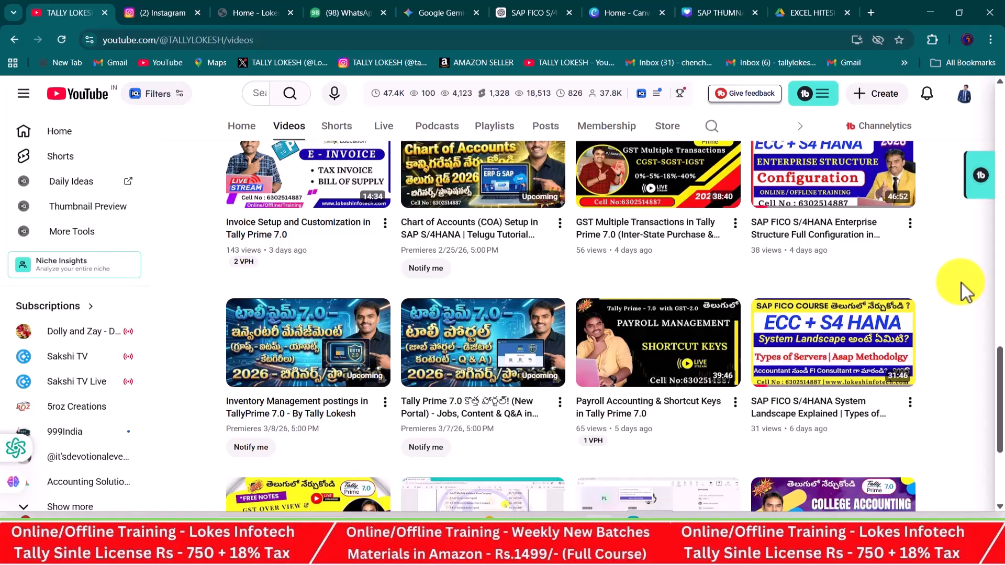
# Search for Excel with EXC and open the recent TALLY TEST workbook
pyautogui.press('super')
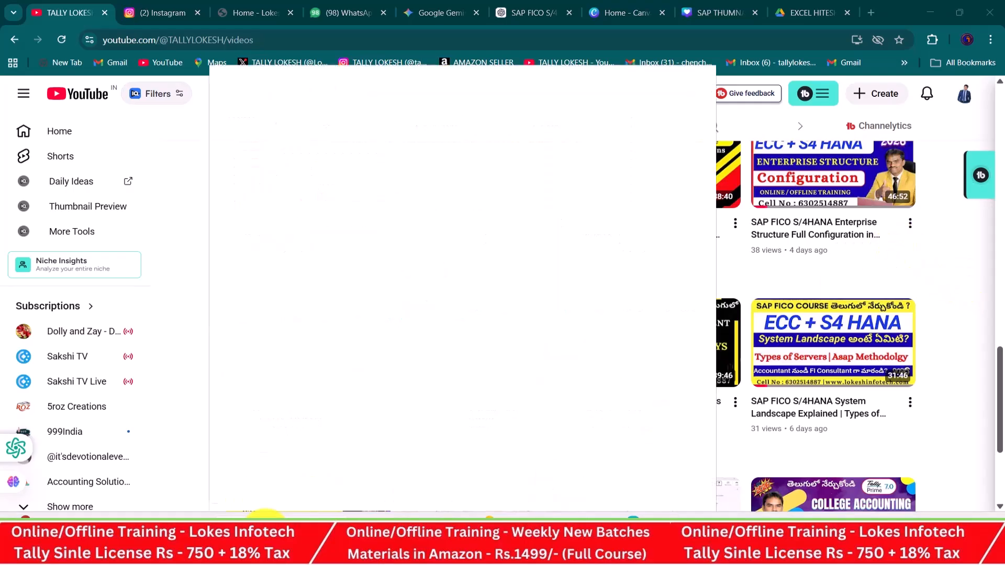
pyautogui.write('EXC')
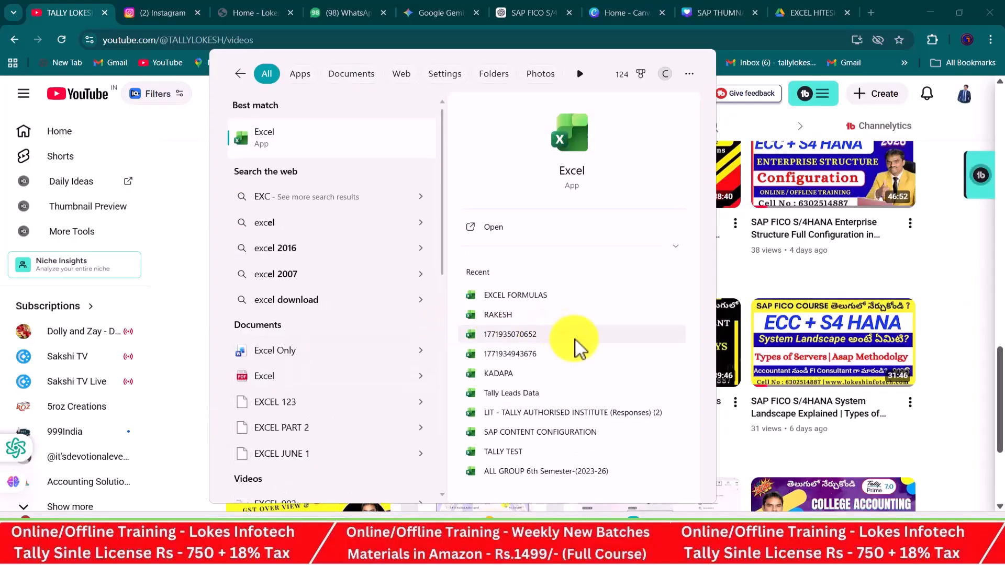
pyautogui.click(527, 454)
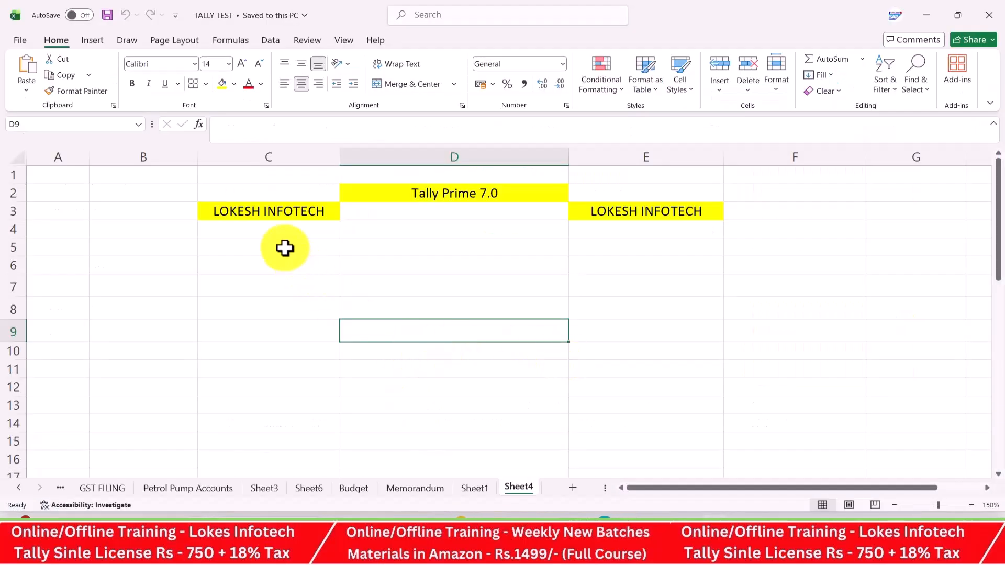
# Enter GST 2.0 in cell D4 under the Tally Prime title
pyautogui.click(285, 249)
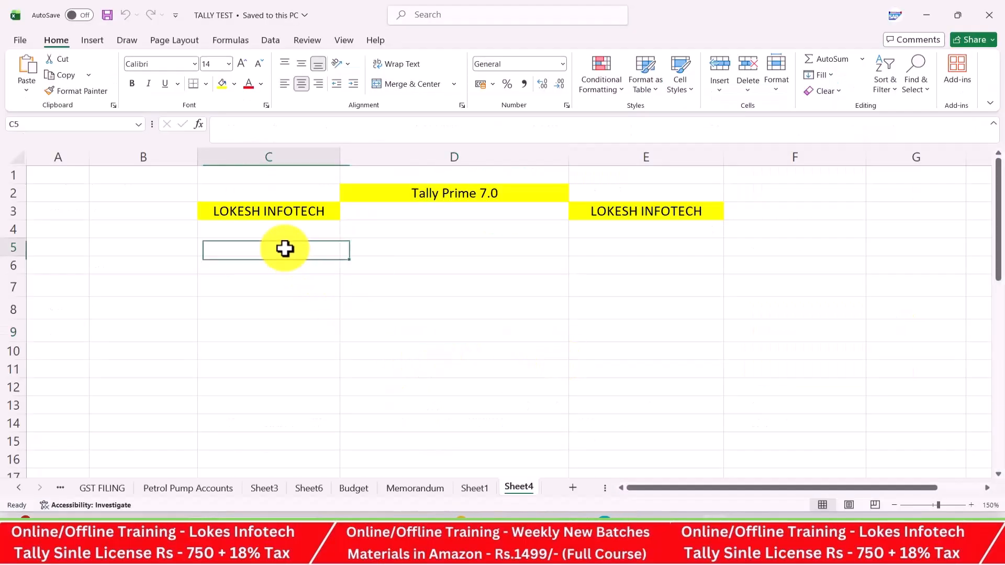
pyautogui.click(457, 228)
pyautogui.write('GST')
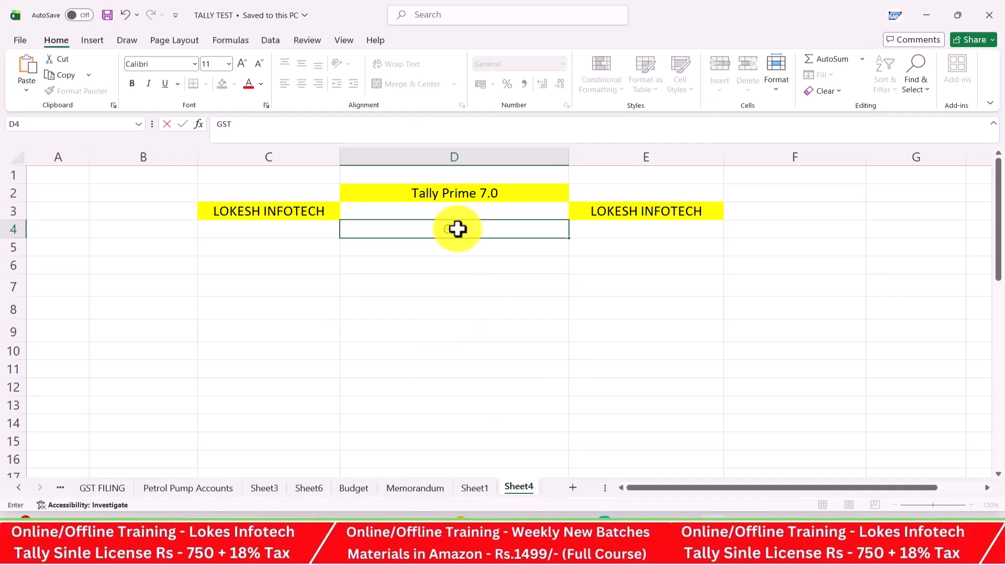
pyautogui.write(' 2.0')
pyautogui.click(343, 309)
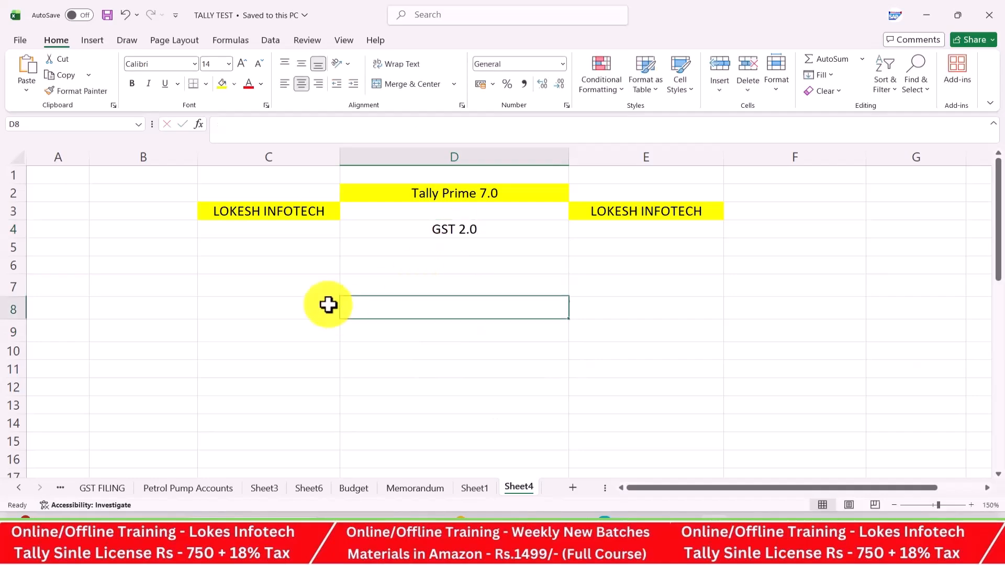
# Fill row 6 with NATURE OF BUSINESS, TRADING and BUYING AND SELLING in C6:E6
pyautogui.click(278, 270)
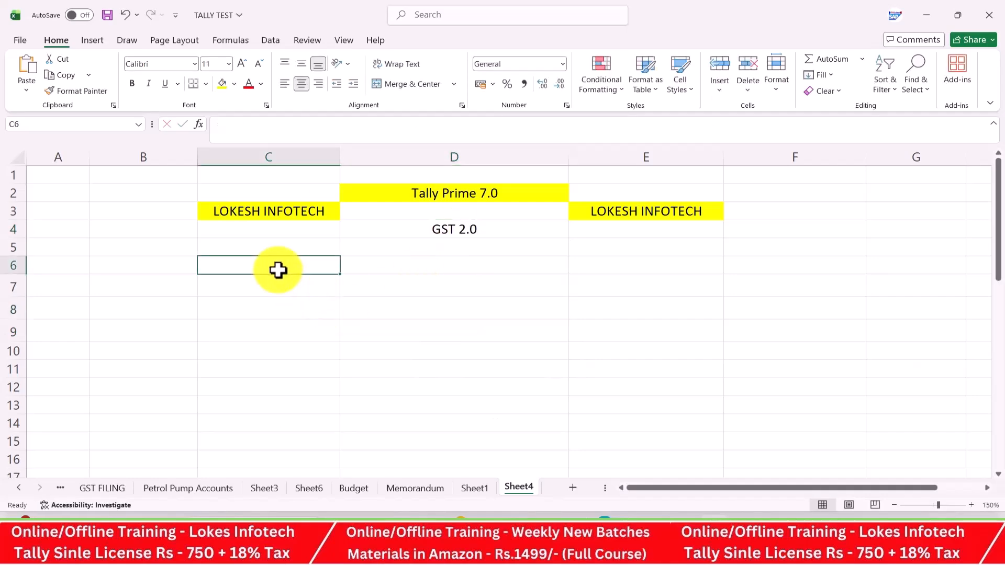
pyautogui.write('NATURE O')
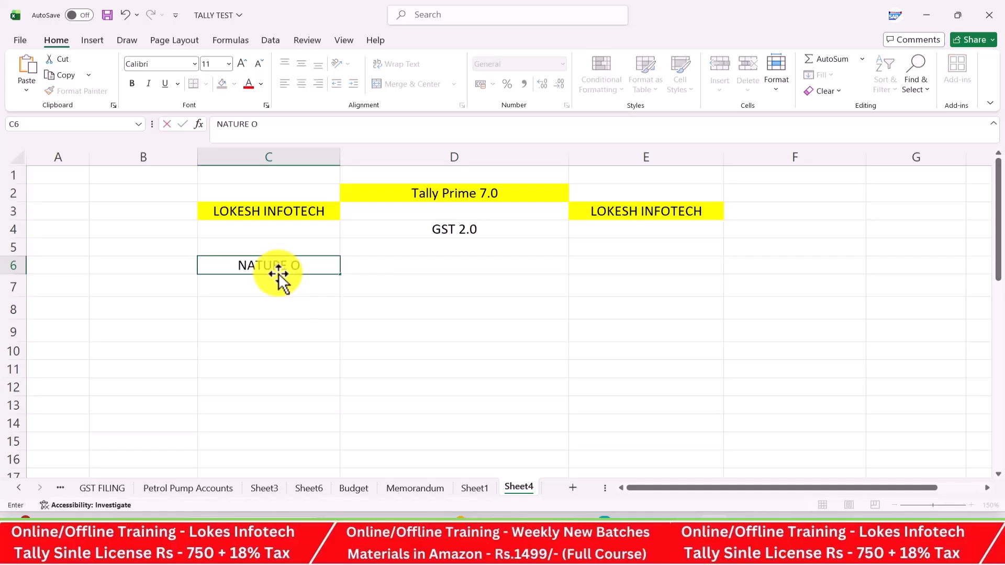
pyautogui.write('F BUSINESS')
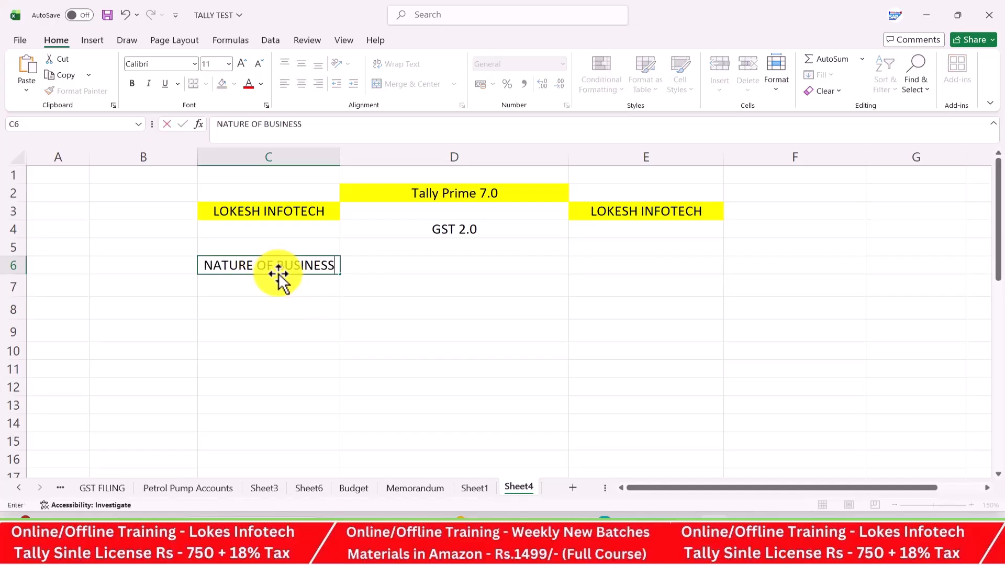
pyautogui.press('Tab')
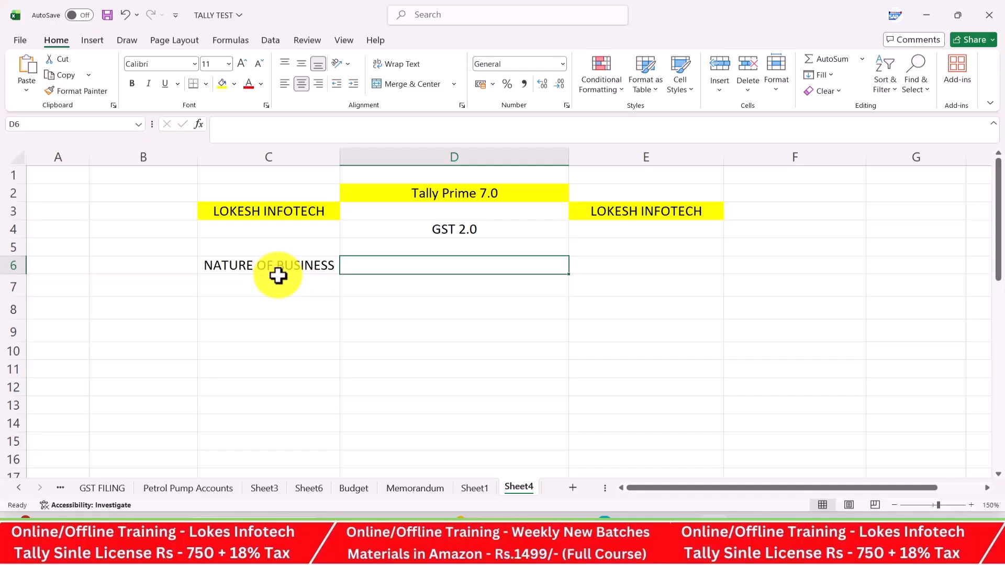
pyautogui.write('TRADING')
pyautogui.press('Tab')
pyautogui.write('BUYING ')
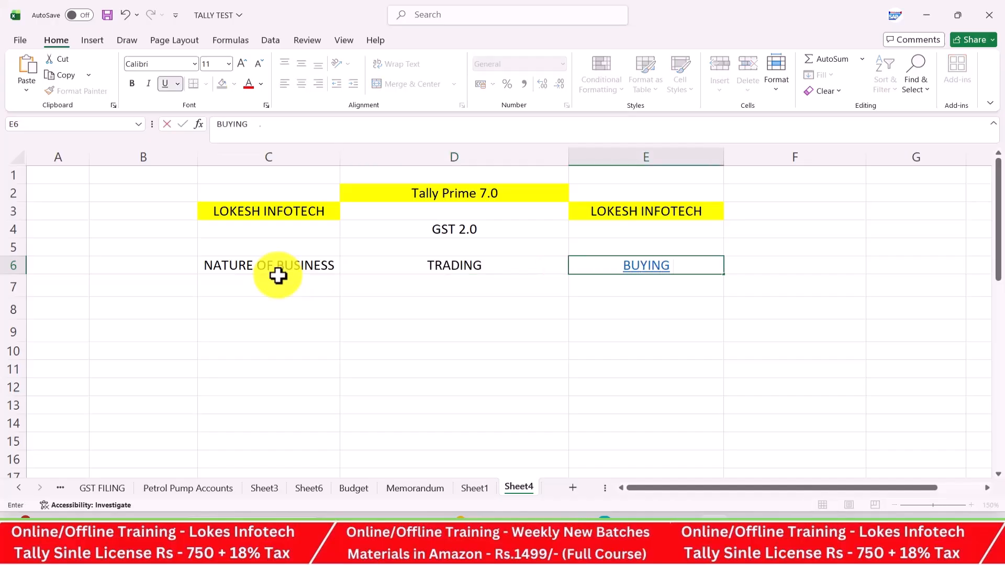
pyautogui.write('AND SELLING')
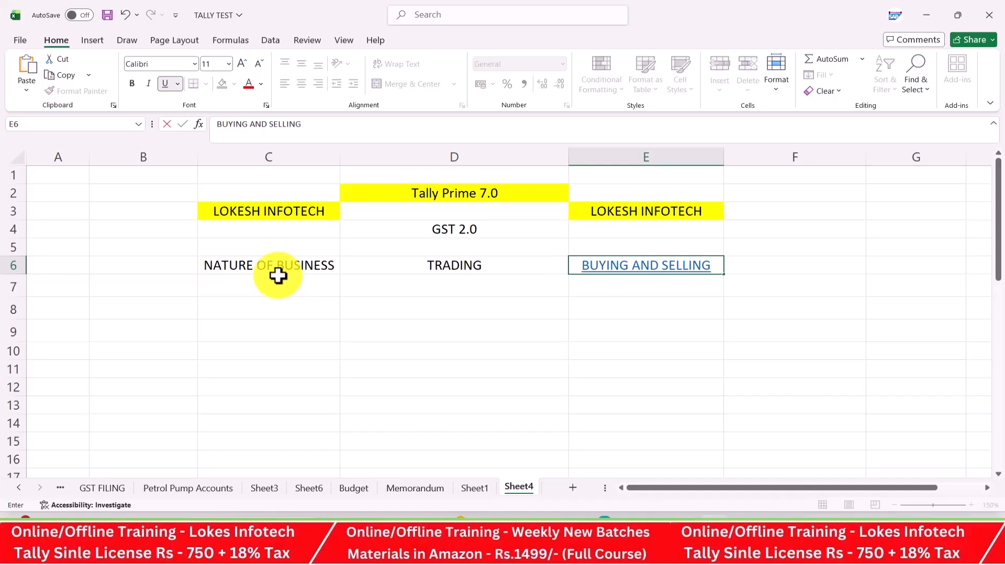
pyautogui.press('Return')
# Enter MOBILES SHOP in C8 as the first example business
pyautogui.press('Left')
pyautogui.press('Left')
pyautogui.press('Down')
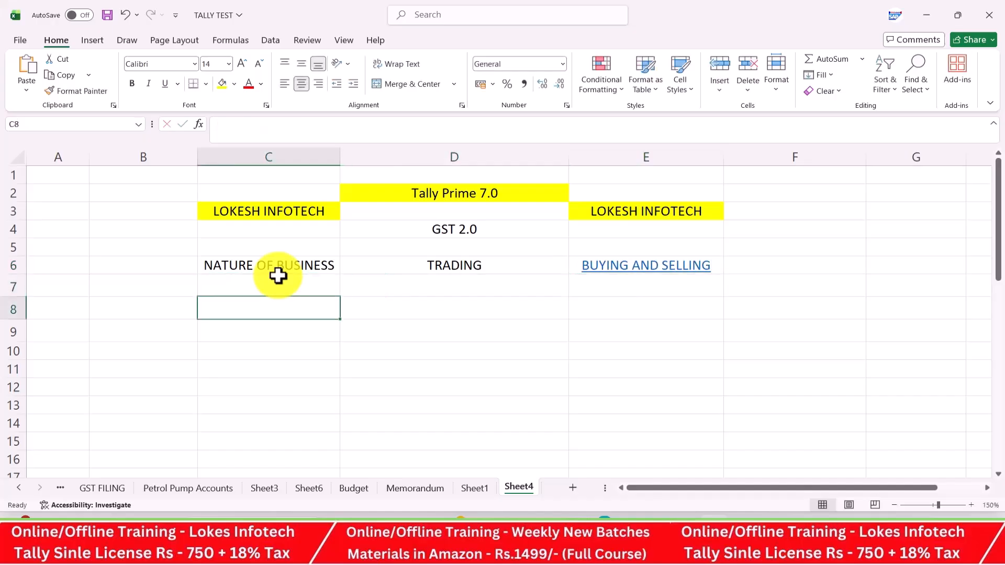
pyautogui.write('MOBILES')
pyautogui.write(' HOP')
pyautogui.press('BackSpace')
pyautogui.press('BackSpace')
pyautogui.press('BackSpace')
pyautogui.write('SJ')
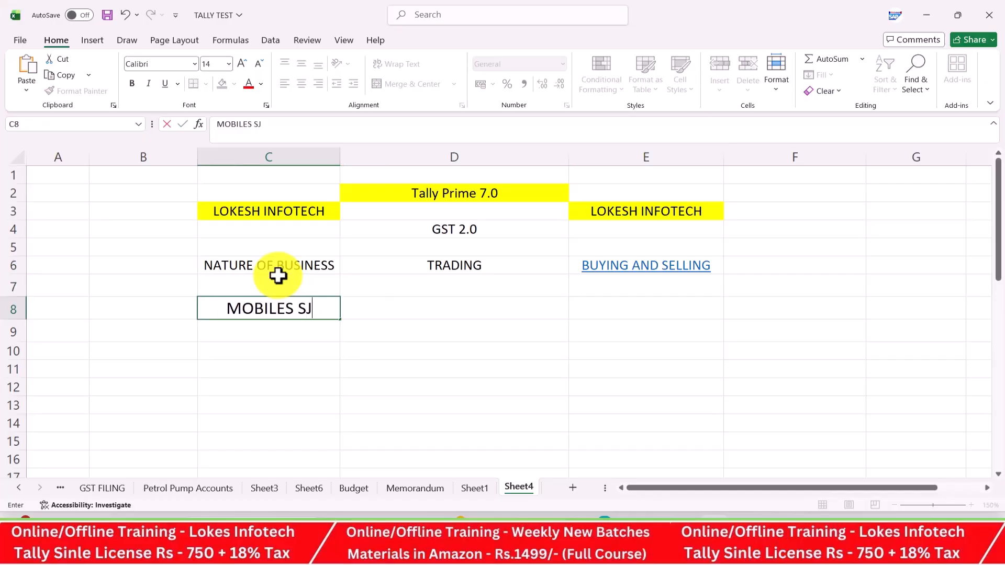
pyautogui.press('BackSpace')
pyautogui.write('HOP')
pyautogui.press('Return')
# List FURNITURE SHOP, COMPUTER SPARE and MEDICINES in C9:C11
pyautogui.write('FURNITUE')
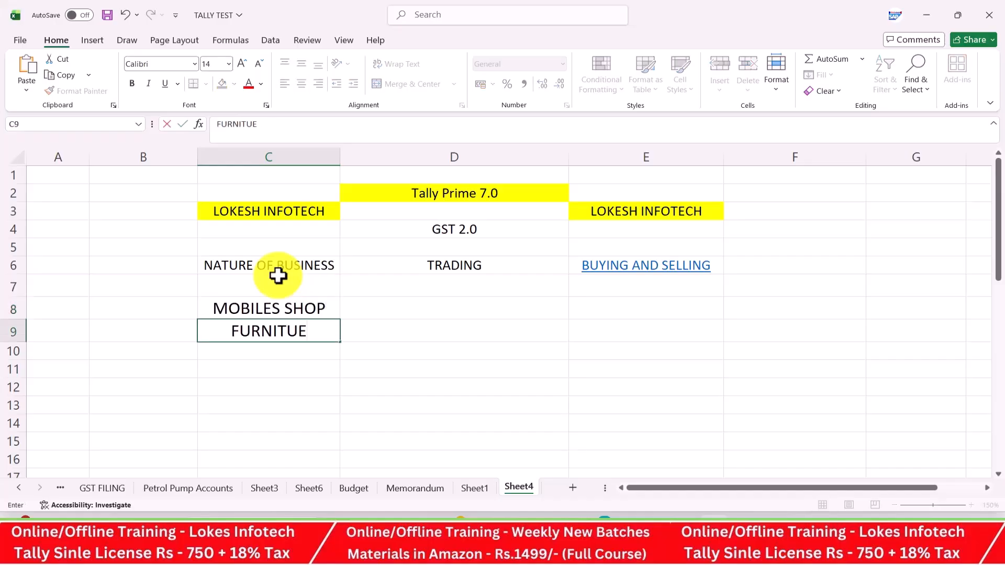
pyautogui.press('BackSpace')
pyautogui.press('BackSpace')
pyautogui.write('URE SHOP')
pyautogui.press('Return')
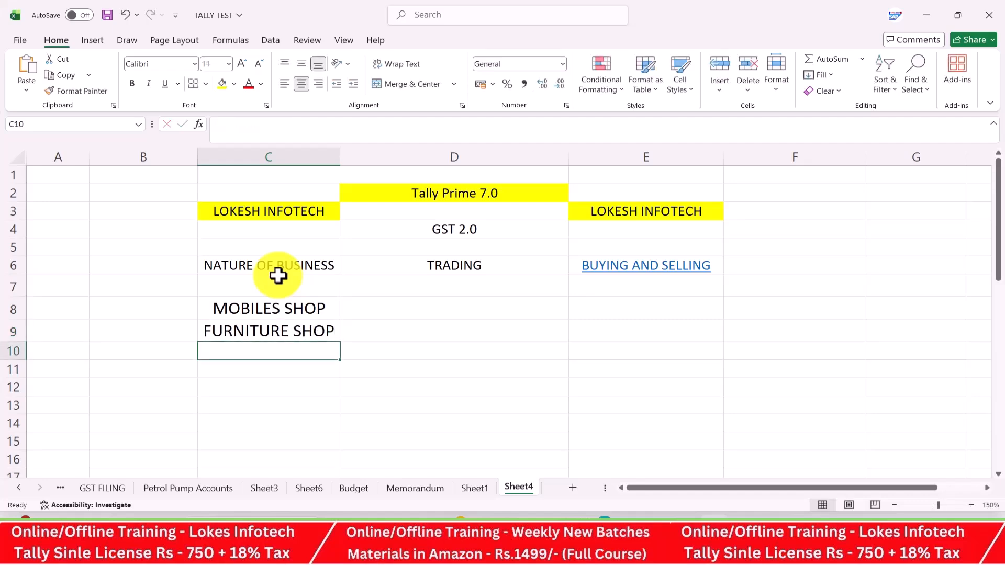
pyautogui.write('CO')
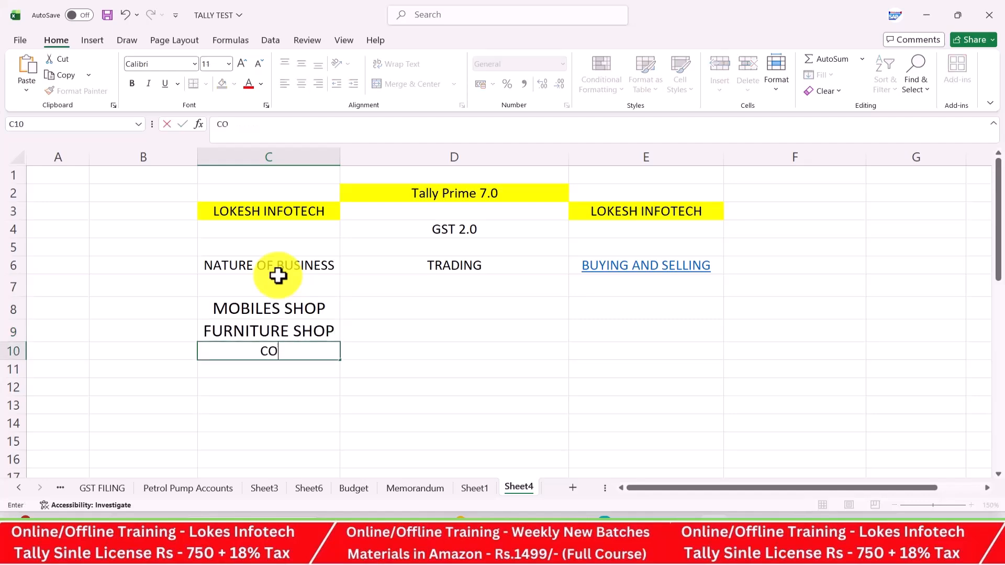
pyautogui.write('MPUTER SPARE')
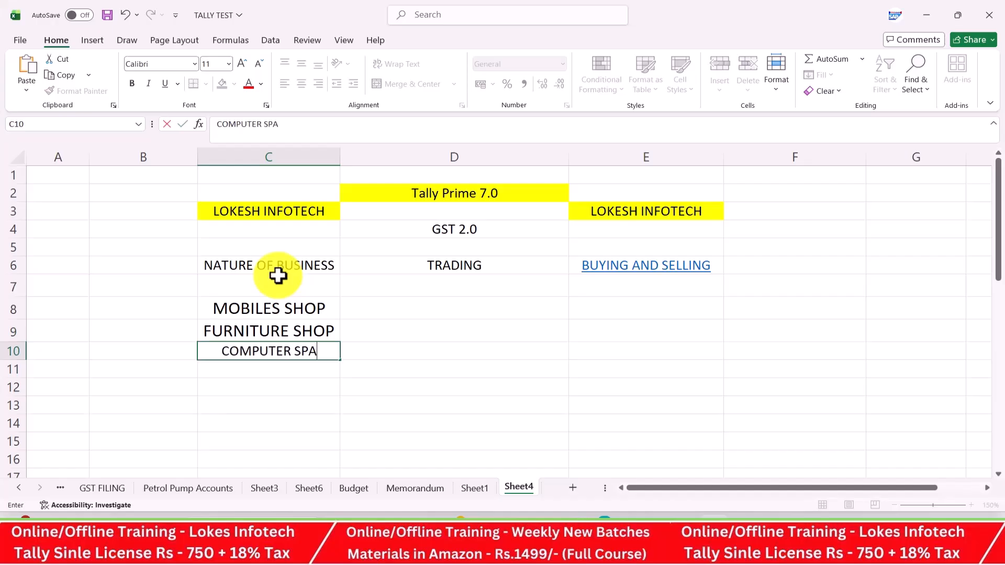
pyautogui.press('Return')
pyautogui.write('MEDICINES')
pyautogui.press('Tab')
pyautogui.press('Up')
pyautogui.press('Up')
pyautogui.press('Up')
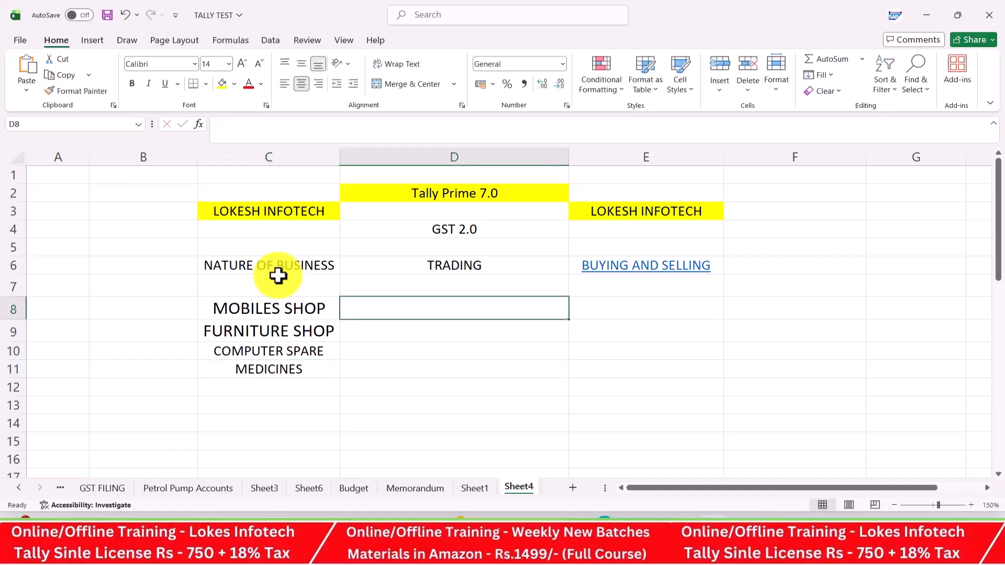
# Enter the INTRA STATE heading in cell D8
pyautogui.write('INTRA')
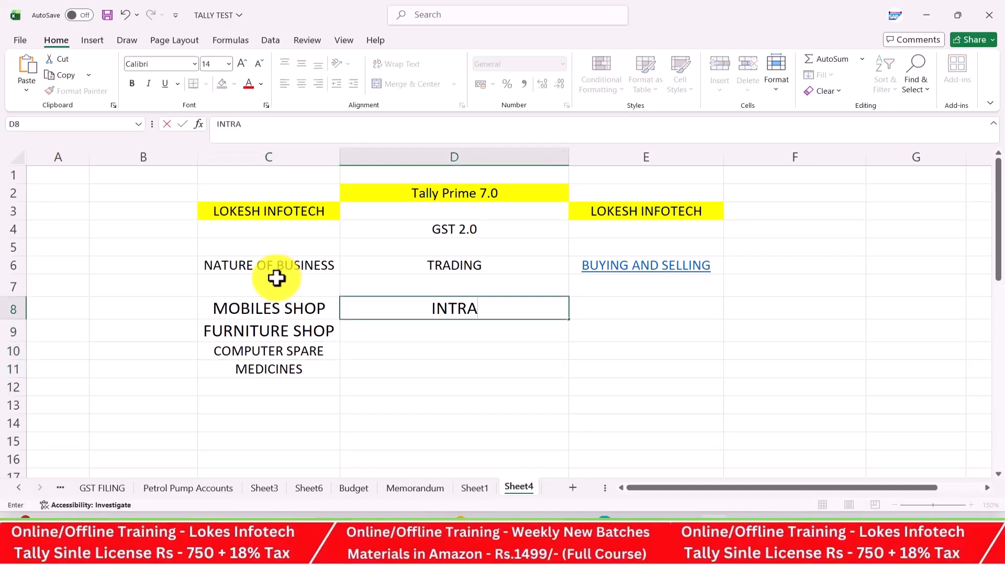
pyautogui.write(' STATE')
pyautogui.press('Tab')
pyautogui.press('Down')
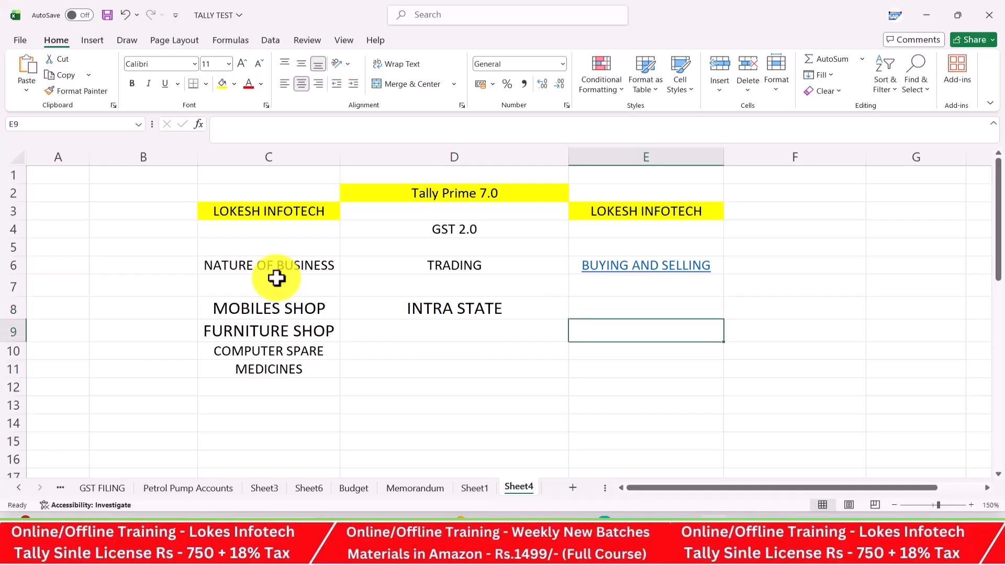
pyautogui.press('Left')
pyautogui.press('Down')
# Add PURCHASE / SUPPLIER in D10:E10 and SALES / CUSTOEMRS in D13:E13
pyautogui.write('PURCHA')
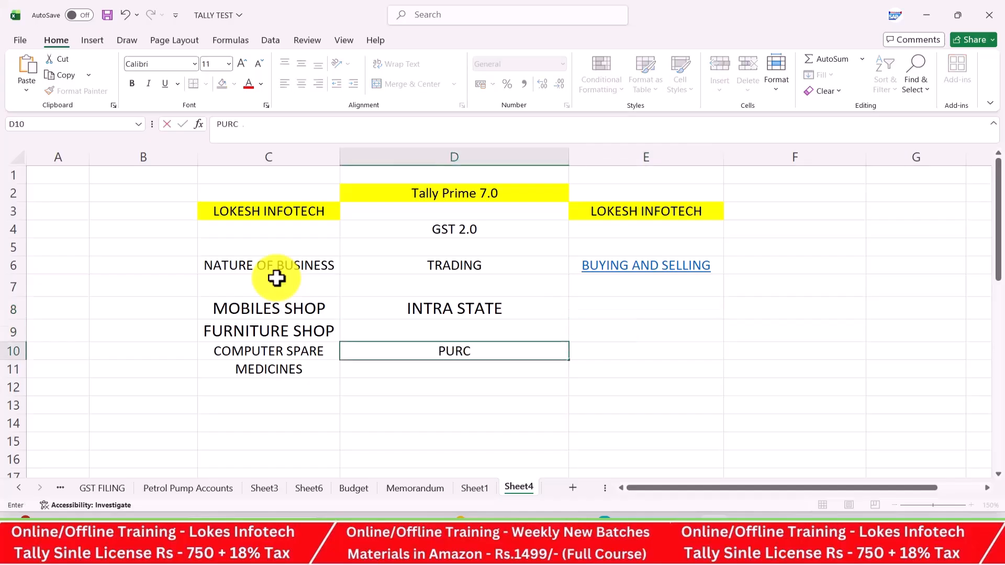
pyautogui.press('BackSpace')
pyautogui.write('HASE')
pyautogui.press('Tab')
pyautogui.write('SUPPLIER')
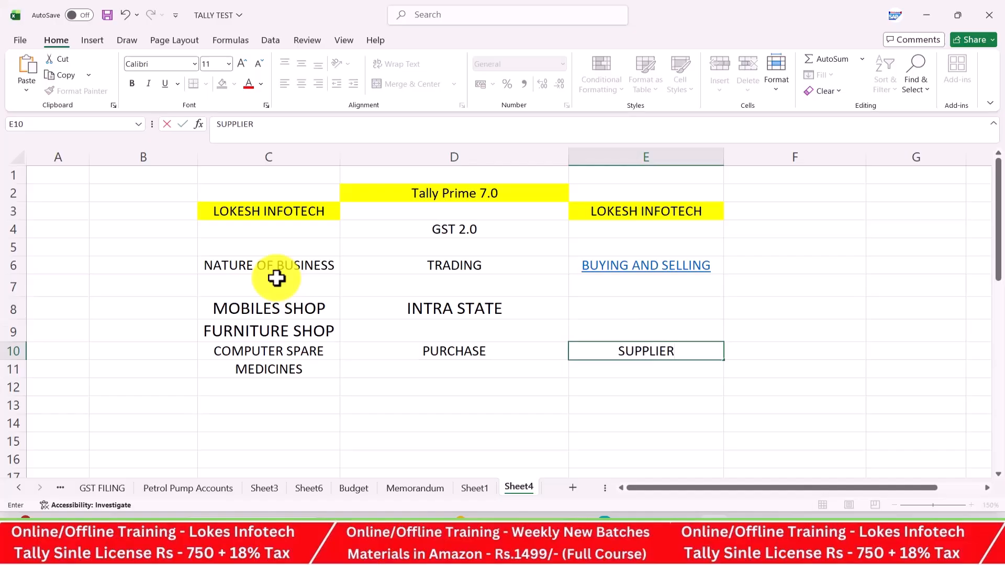
pyautogui.press('Return')
pyautogui.press('Down')
pyautogui.press('Down')
pyautogui.write('SALES')
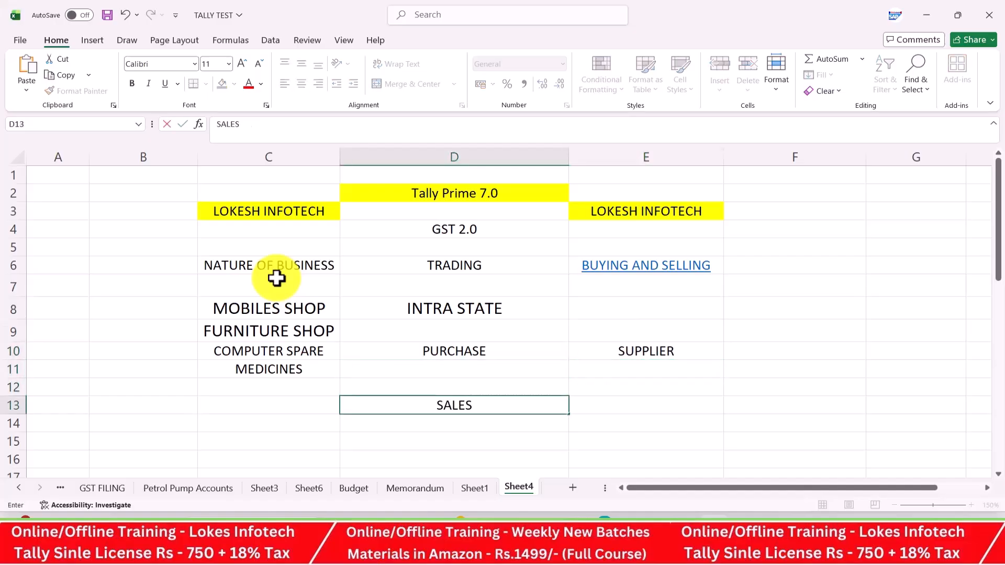
pyautogui.press('Tab')
pyautogui.write('CUSTOEMRS')
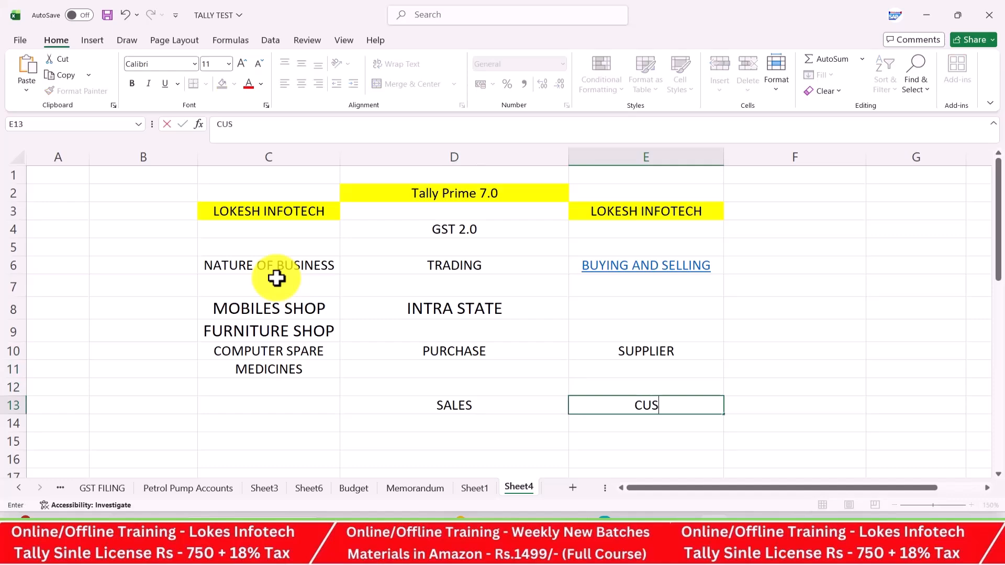
pyautogui.press('Tab')
# Type WITH IN THE STATE in cell E8
pyautogui.press('Up')
pyautogui.press('Up')
pyautogui.press('Up')
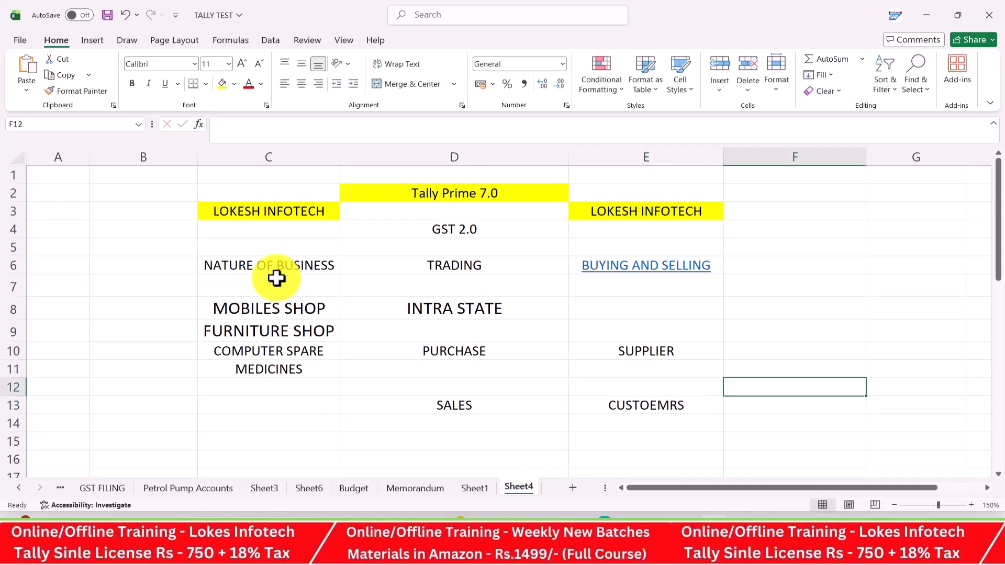
pyautogui.press('Left')
pyautogui.press('Up')
pyautogui.press('Up')
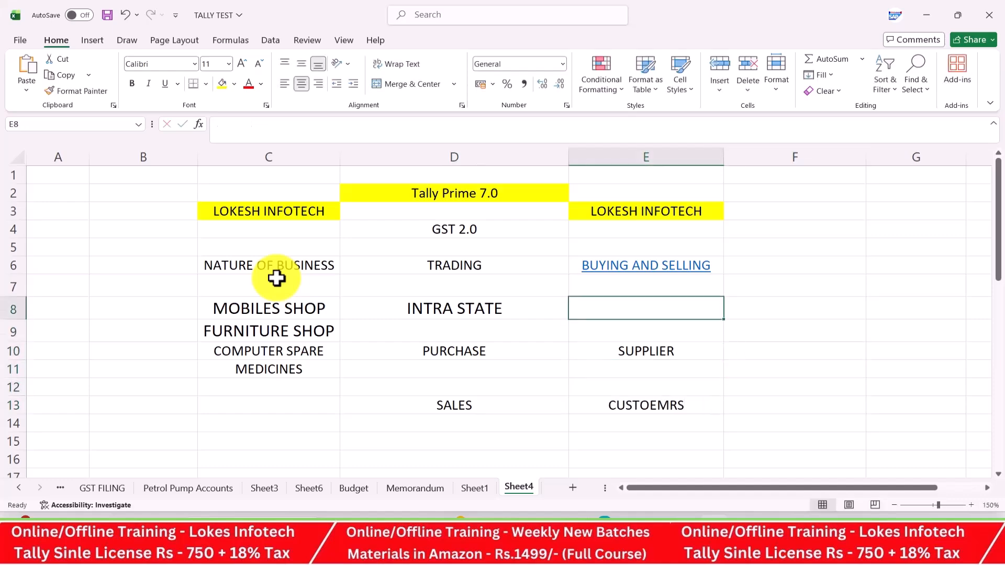
pyautogui.write('WIT')
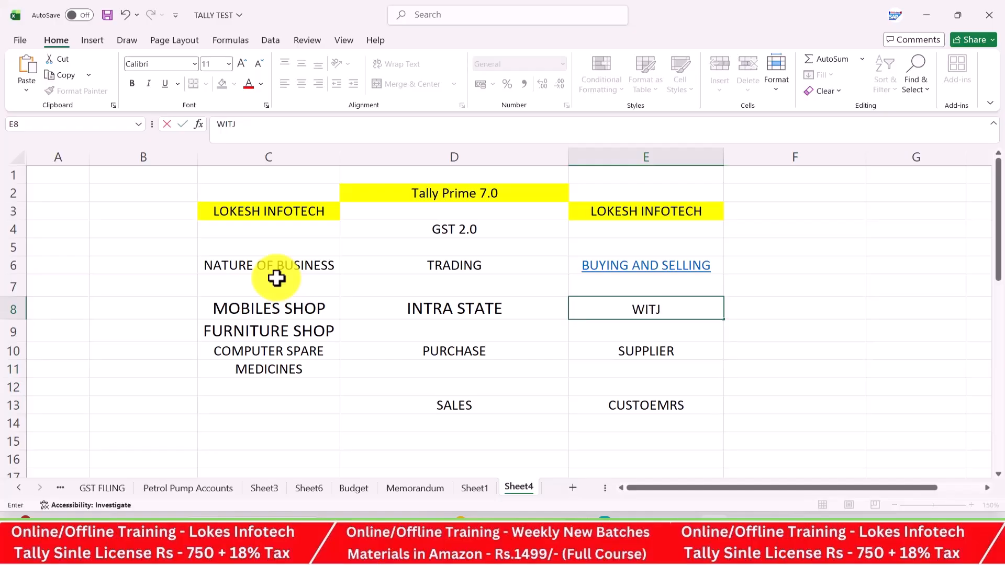
pyautogui.write(' H IN THES')
pyautogui.press('BackSpace')
pyautogui.write('STATE')
pyautogui.press('Return')
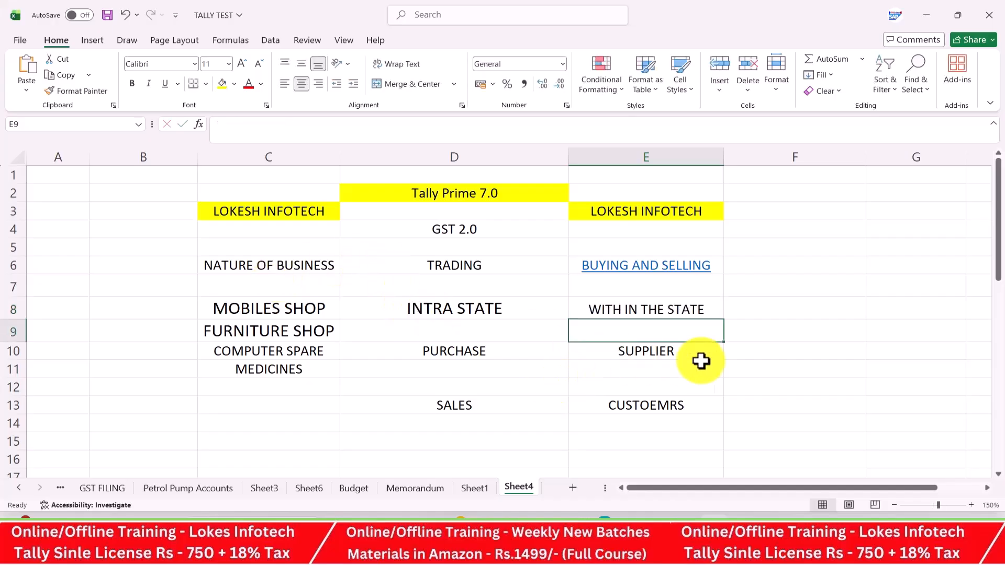
# Enter CGST,SGST in F10 and F13, and centre the F13 entry
pyautogui.click(747, 354)
pyautogui.write('CG')
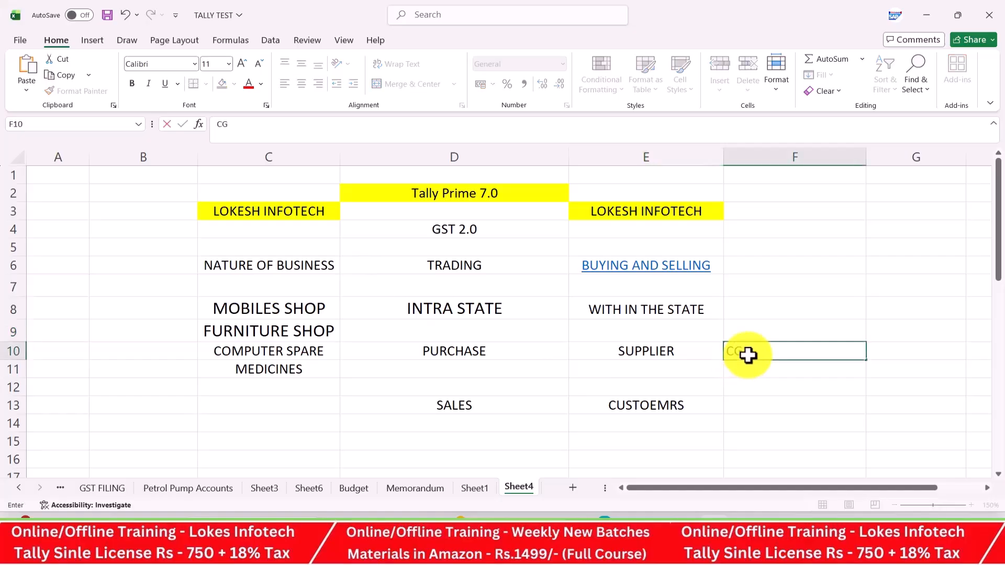
pyautogui.write('ST,SGST')
pyautogui.press('Return')
pyautogui.press('Return')
pyautogui.press('Return')
pyautogui.write('S')
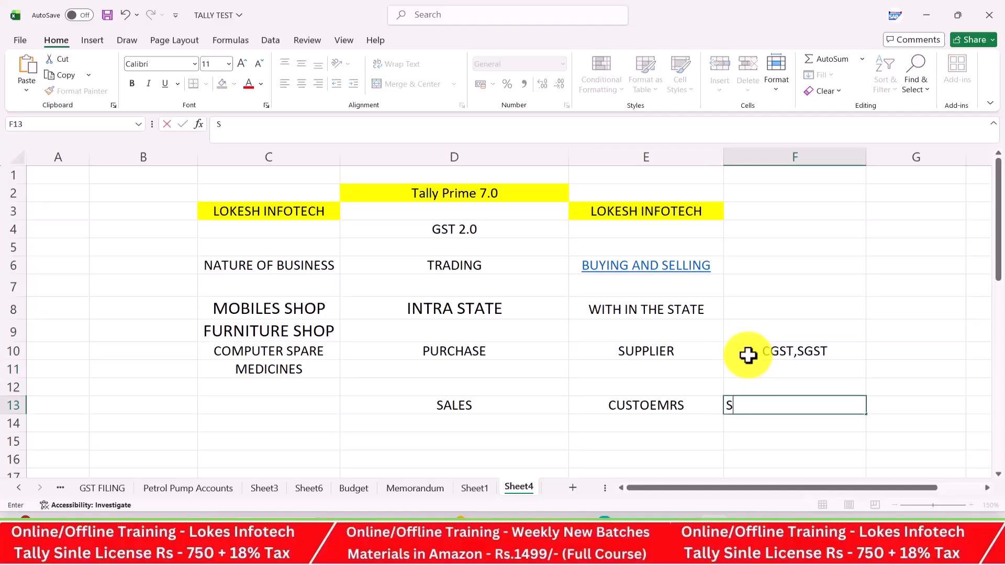
pyautogui.press('BackSpace')
pyautogui.write('CGST,SGST')
pyautogui.press('Return')
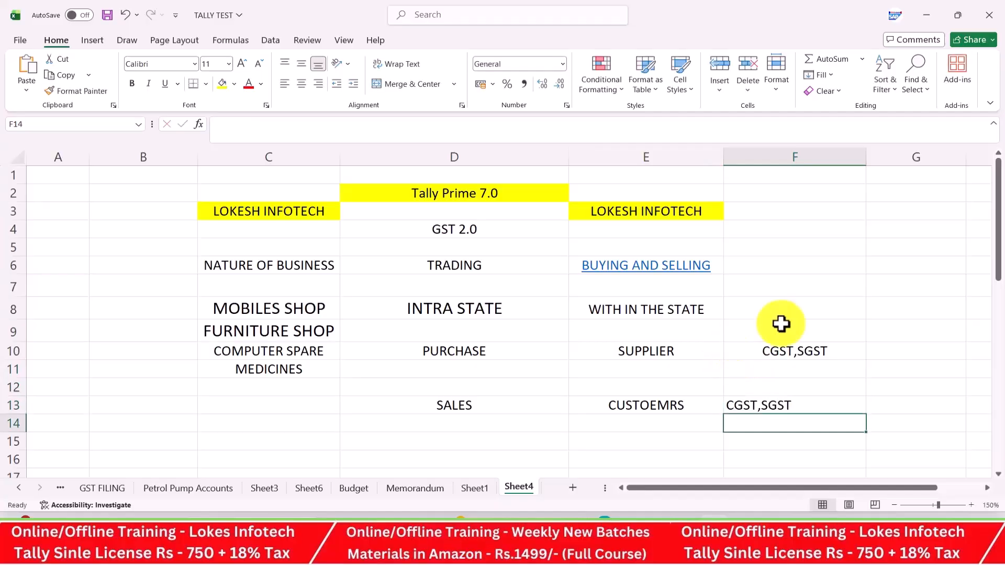
pyautogui.click(778, 403)
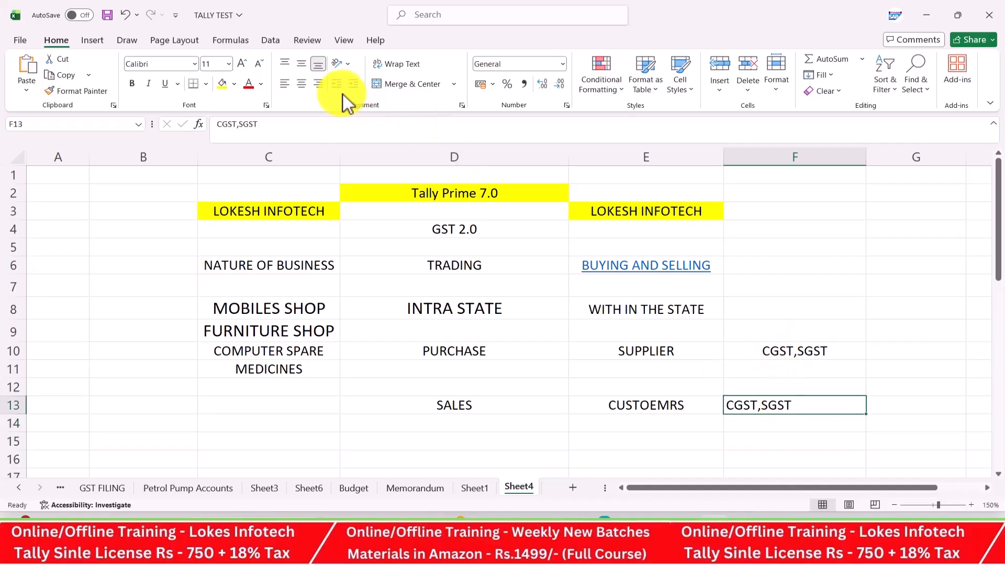
pyautogui.click(305, 87)
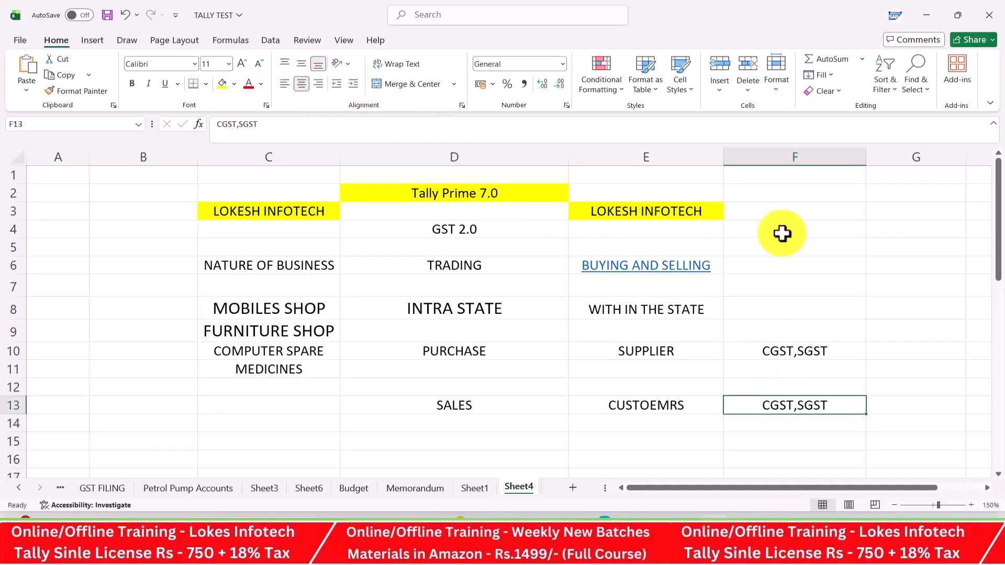
# Enter a SLABE RATES list of 5%, 18% and 40% in F5:F8 and centre it
pyautogui.click(809, 249)
pyautogui.write('SLA')
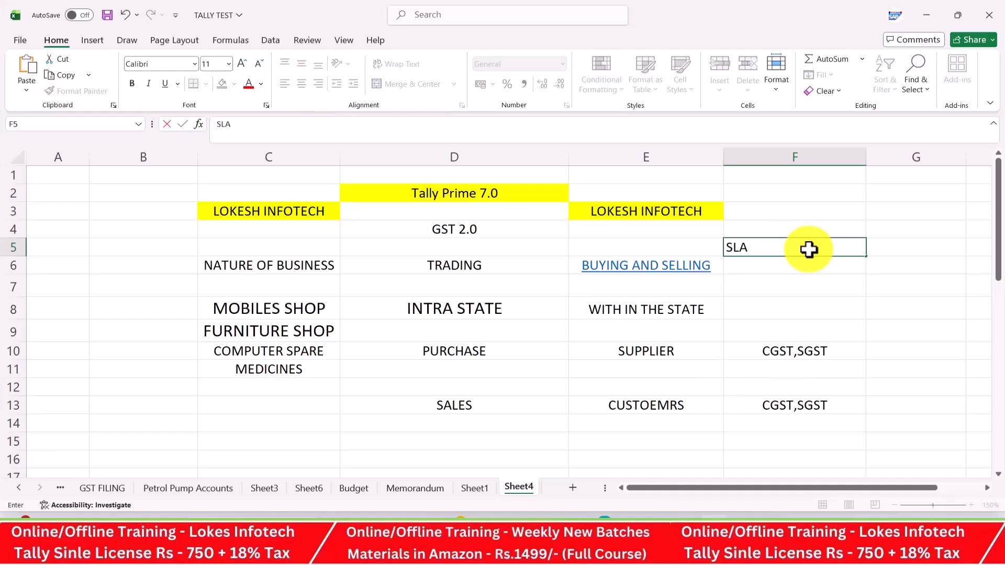
pyautogui.write('BE RATES')
pyautogui.press('Return')
pyautogui.write('5%')
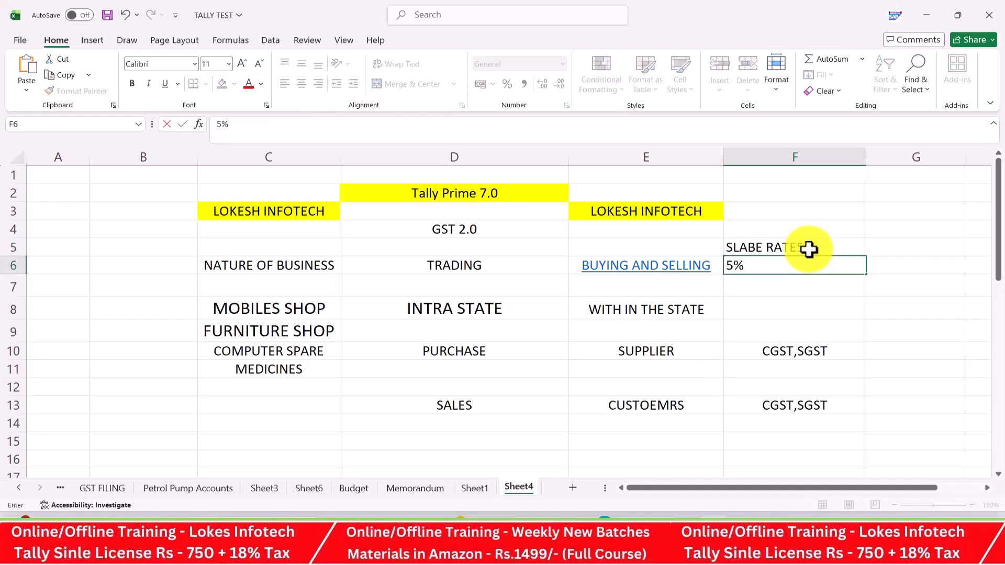
pyautogui.press('Return')
pyautogui.write('18%')
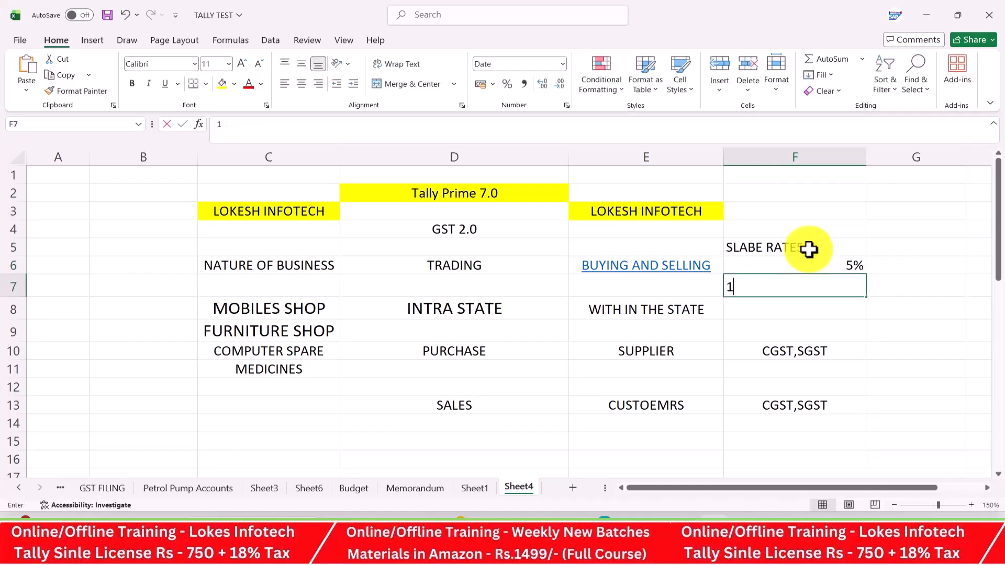
pyautogui.press('Return')
pyautogui.write('40')
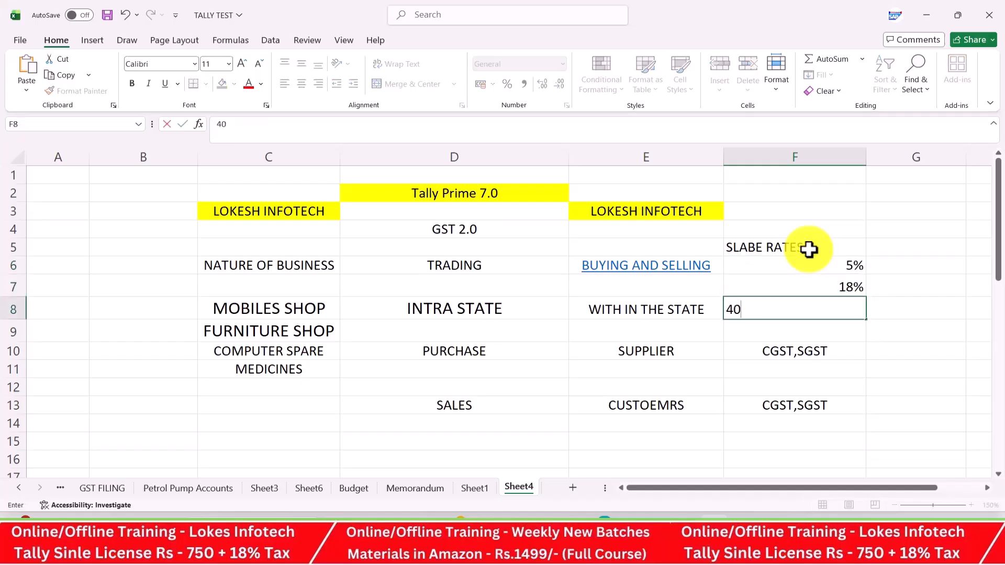
pyautogui.write('%')
pyautogui.press('Return')
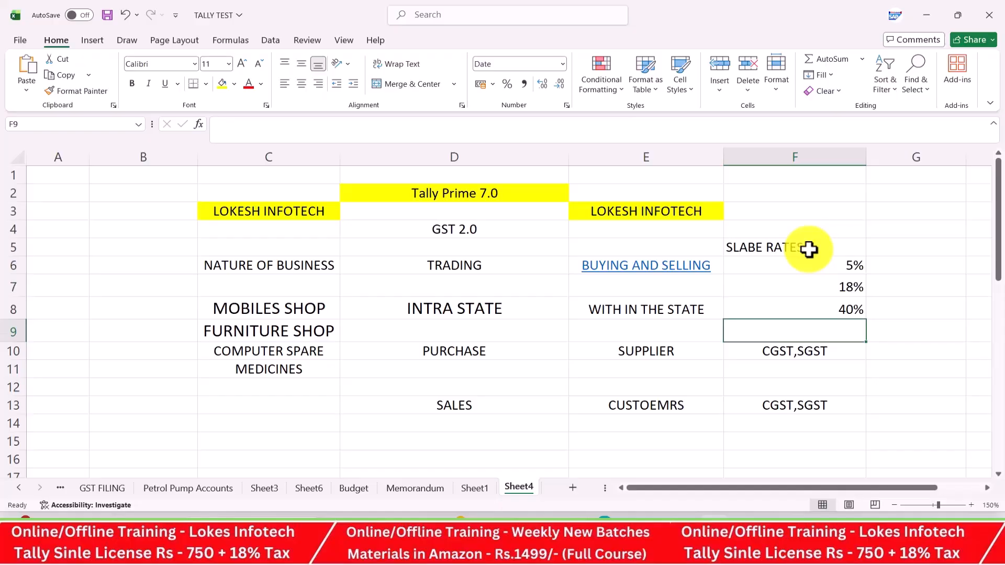
pyautogui.moveTo(819, 243); pyautogui.dragTo(815, 310)
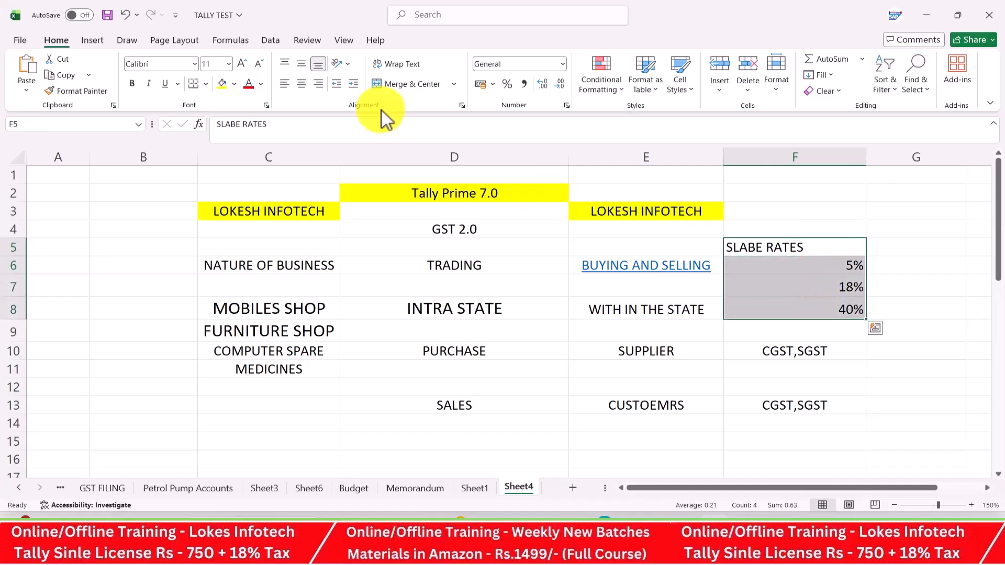
pyautogui.click(306, 83)
pyautogui.click(598, 382)
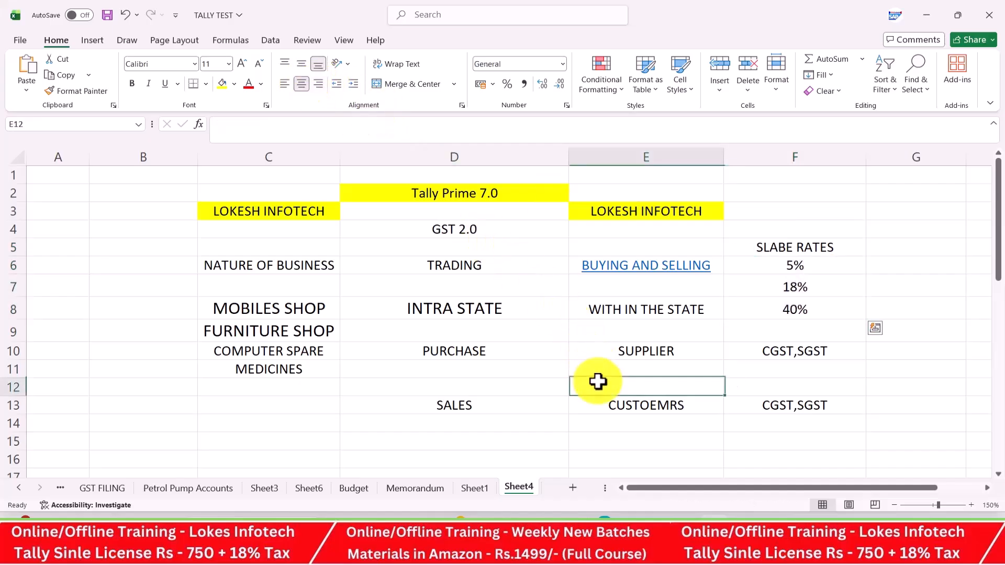
# Add INWARDS under PURCHASE and OUTWARDS under SALES, then begin a TAX PAY label
pyautogui.click(484, 373)
pyautogui.write('INWATD')
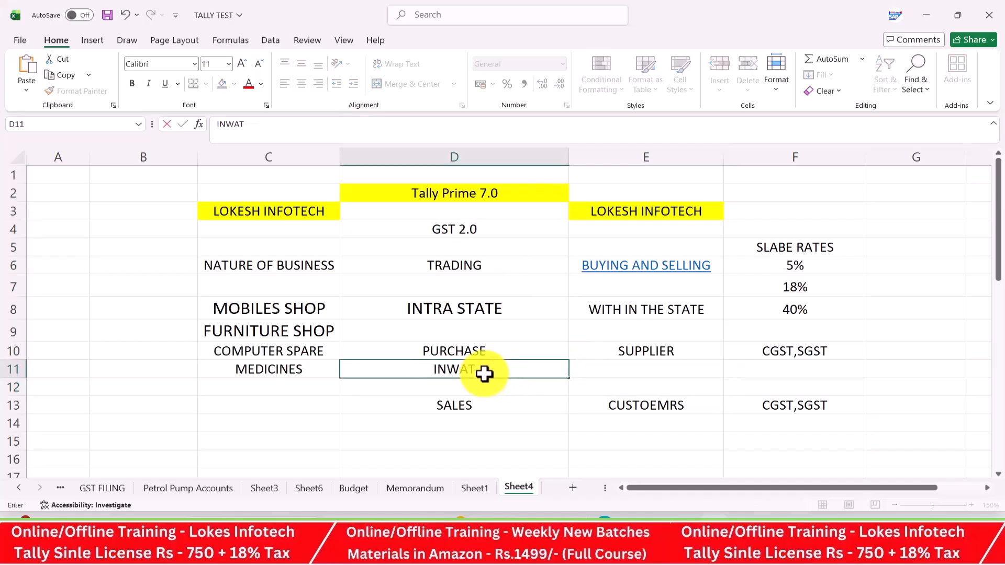
pyautogui.press('BackSpace')
pyautogui.press('BackSpace')
pyautogui.write('RDS')
pyautogui.press('Return')
pyautogui.press('Return')
pyautogui.press('Return')
pyautogui.write('OUT')
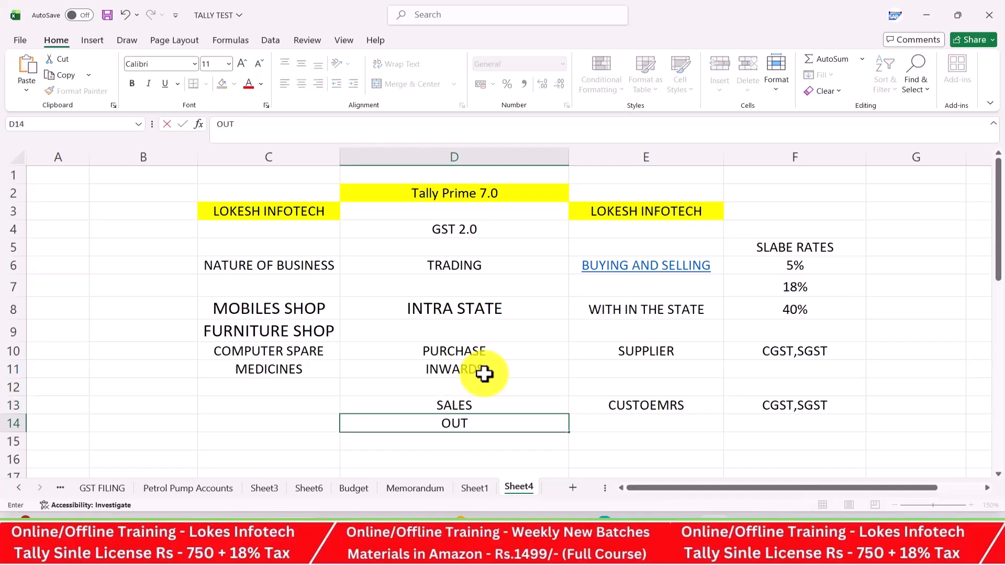
pyautogui.write('WARDS')
pyautogui.press('Return')
pyautogui.press('Return')
pyautogui.press('Return')
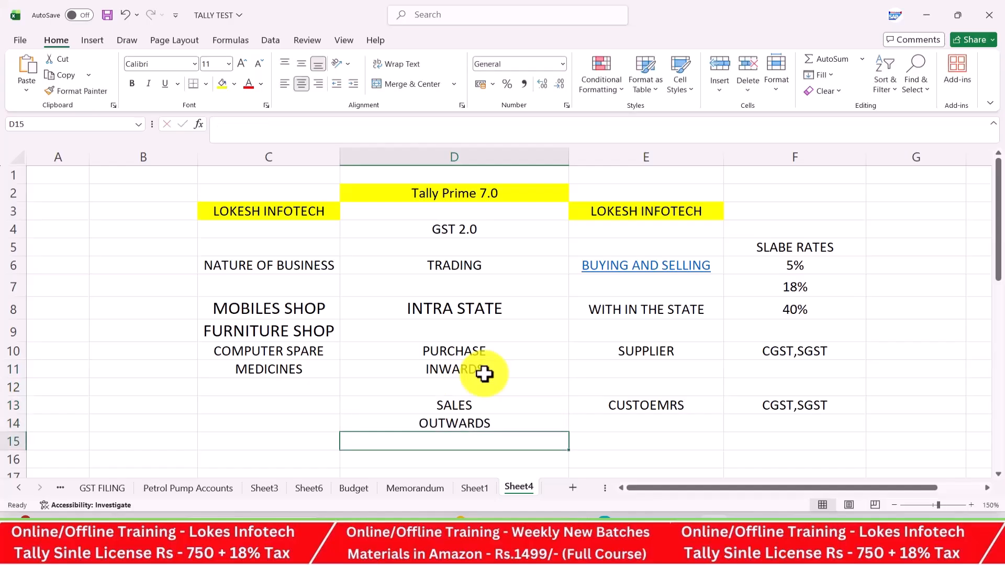
pyautogui.press('Up')
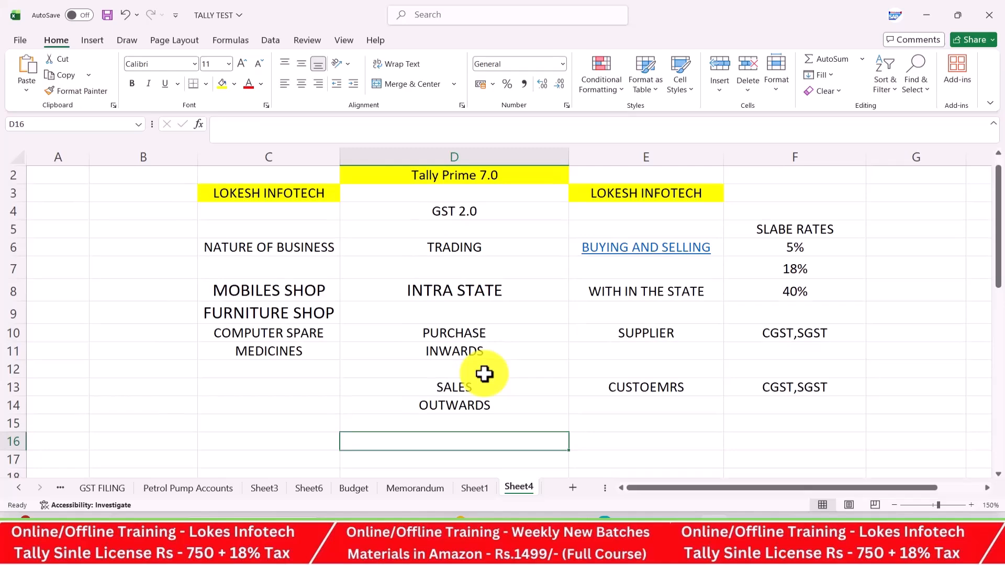
pyautogui.write('TAX PAY')
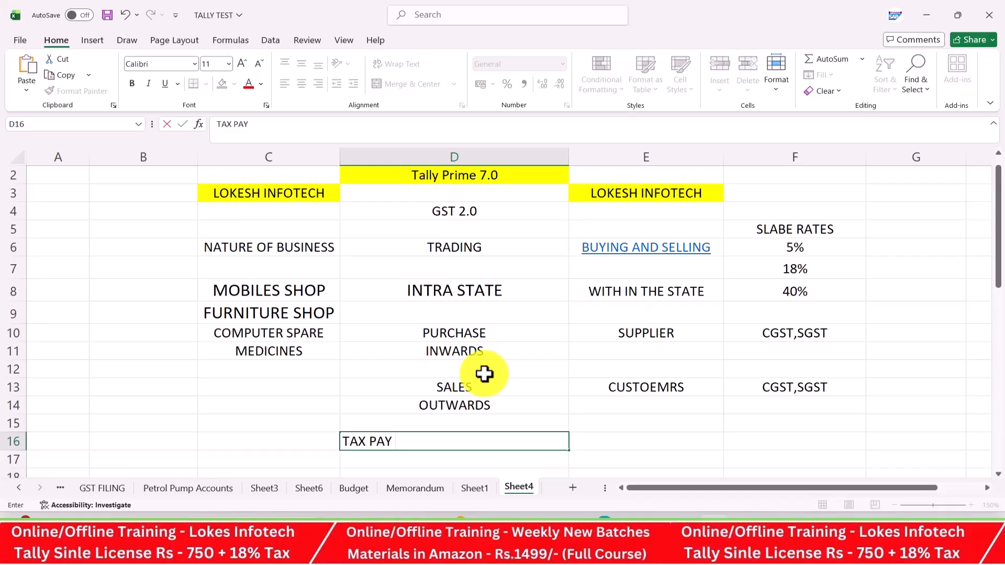
# Add the notes GSTR1 - SALES in C14 and GSTR3B - PURCHASE,SALES in C16
pyautogui.click(262, 408)
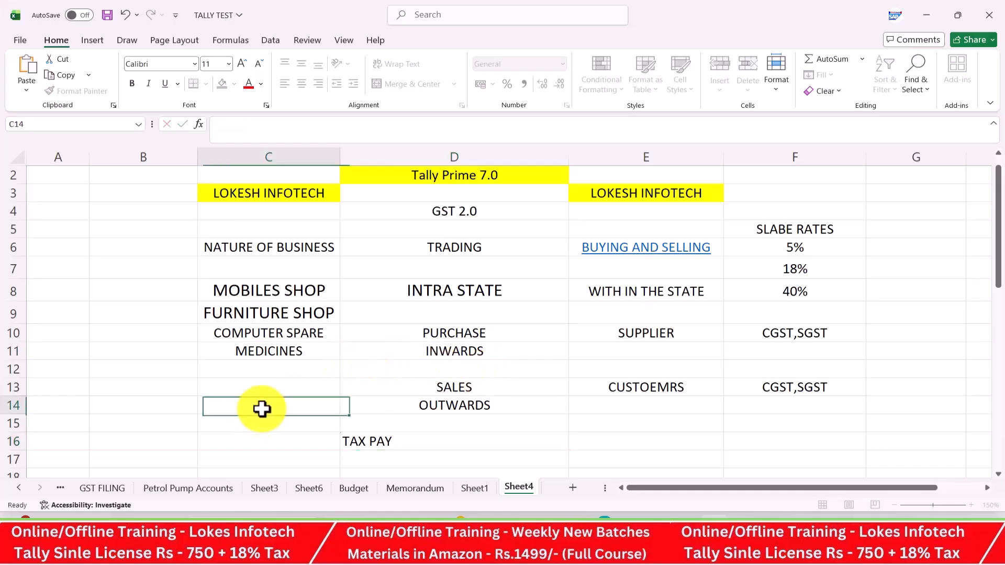
pyautogui.write('GSTR1')
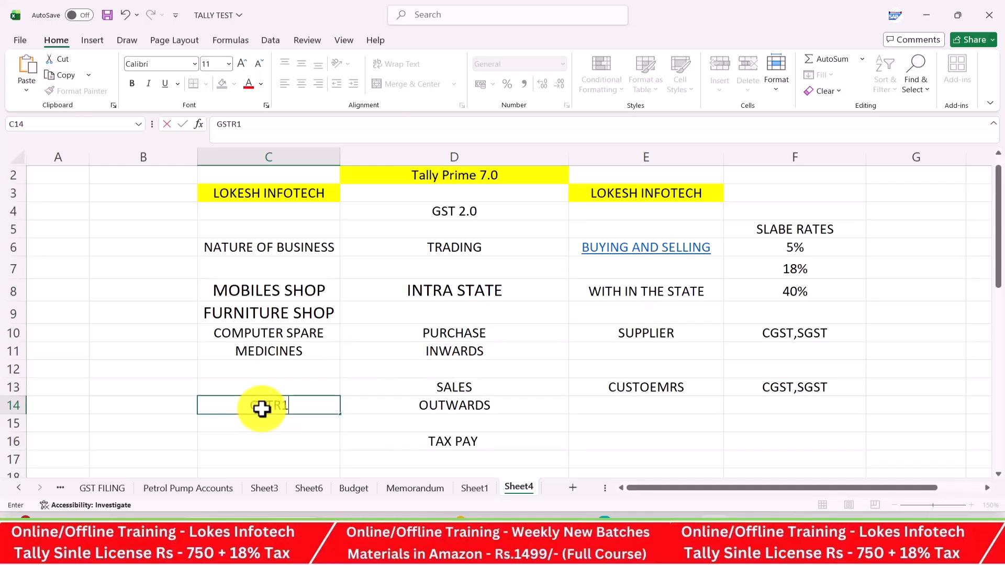
pyautogui.write(' - SALES')
pyautogui.press('Return')
pyautogui.press('Return')
pyautogui.write('G')
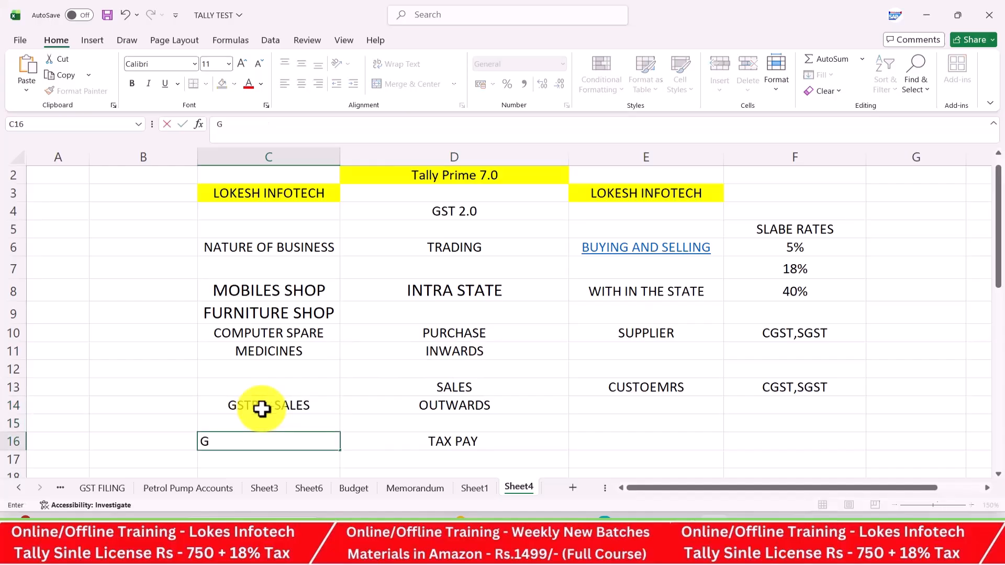
pyautogui.write('STR3B - PURCHASE,')
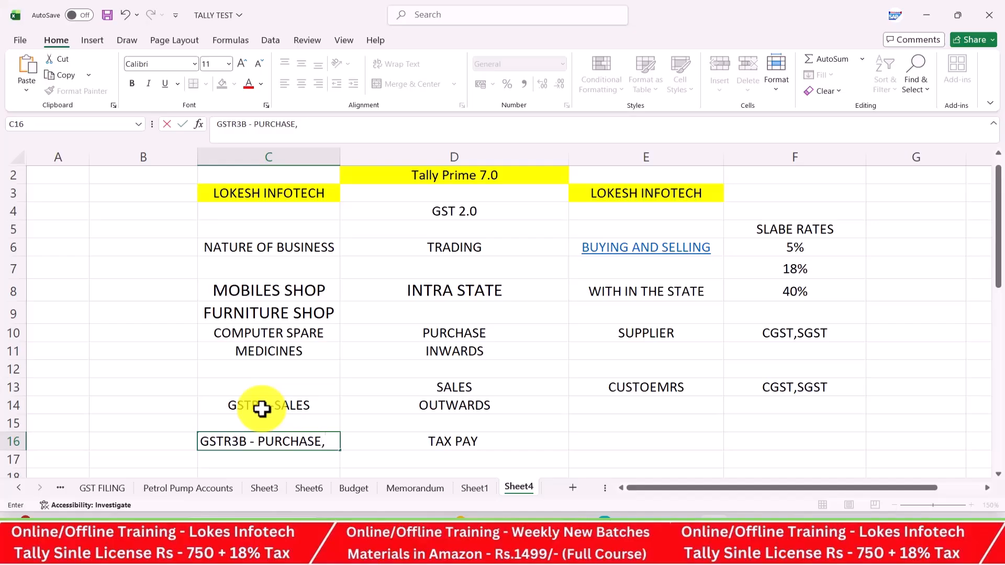
pyautogui.write('SALES')
pyautogui.press('Return')
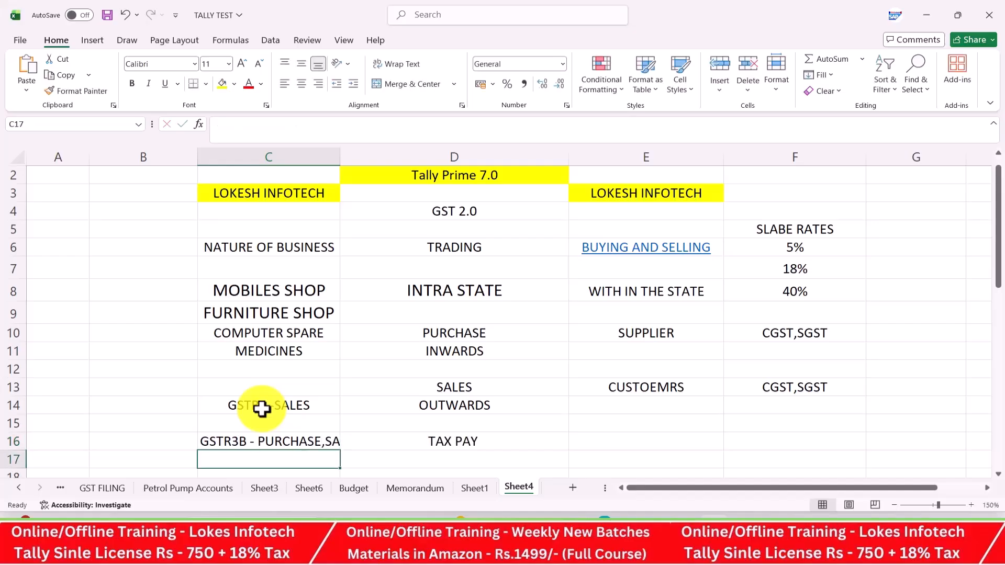
# Put a REPORTS heading in C13, then return to Tally Prime's Select Company list
pyautogui.click(290, 390)
pyautogui.write('REPORTS')
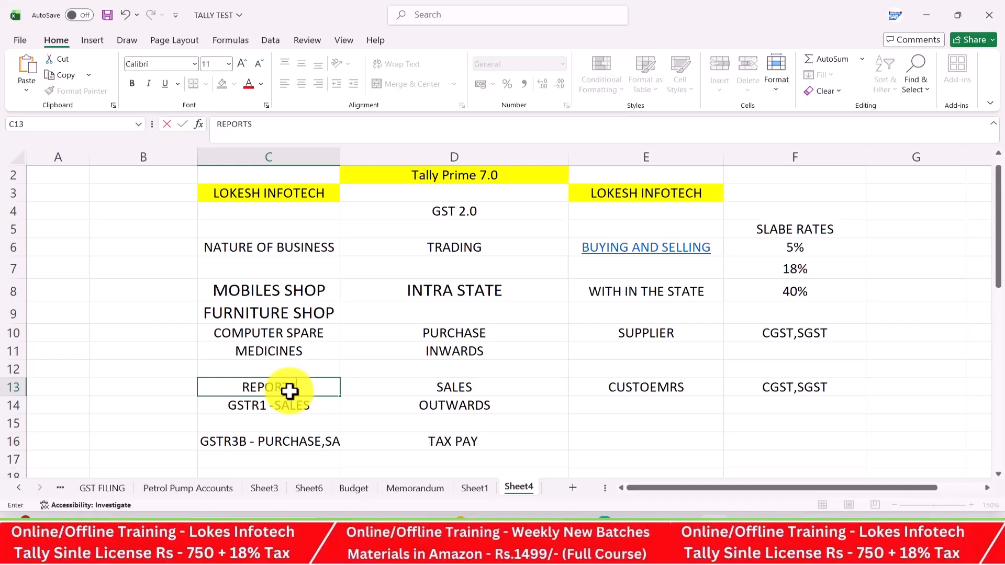
pyautogui.press('Return')
pyautogui.scroll(1, 457, 352)
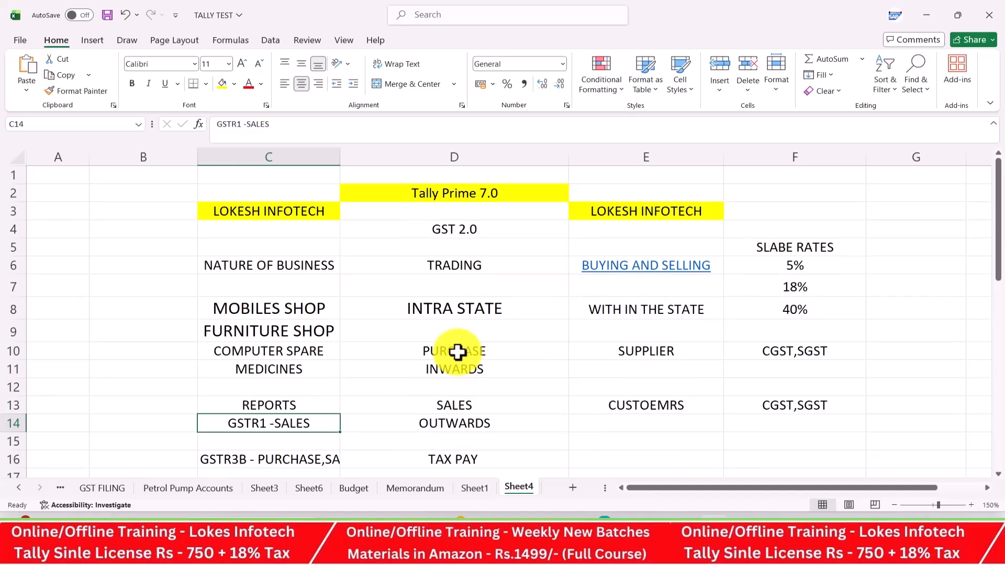
pyautogui.scroll(-1, 461, 353)
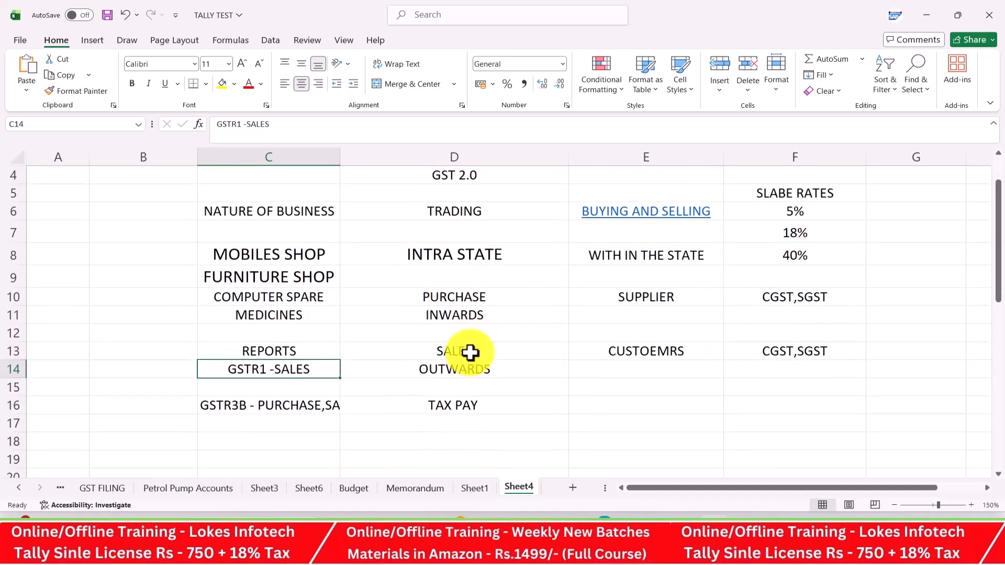
pyautogui.scroll(1, 490, 353)
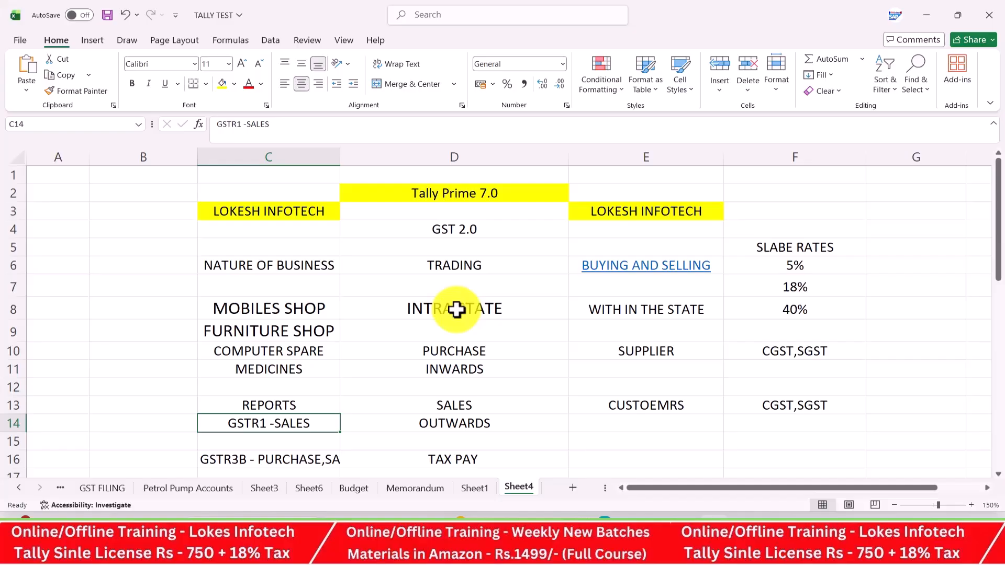
pyautogui.hotkey('alt', 'Tab')
pyautogui.hotkey('alt', 'Tab')
pyautogui.hotkey('alt', 'Tab')
pyautogui.hotkey('alt', 'Tab')
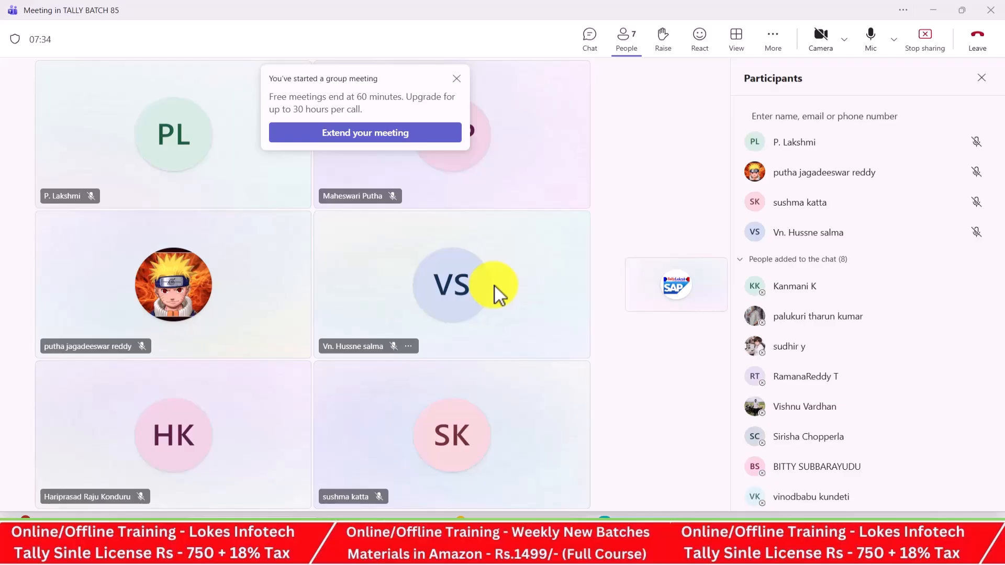
pyautogui.hotkey('alt', 'Tab')
pyautogui.hotkey('alt', 'Tab')
pyautogui.hotkey('alt', 'Tab')
pyautogui.hotkey('alt', 'Tab')
pyautogui.hotkey('alt', 'Tab')
pyautogui.hotkey('alt', 'Tab')
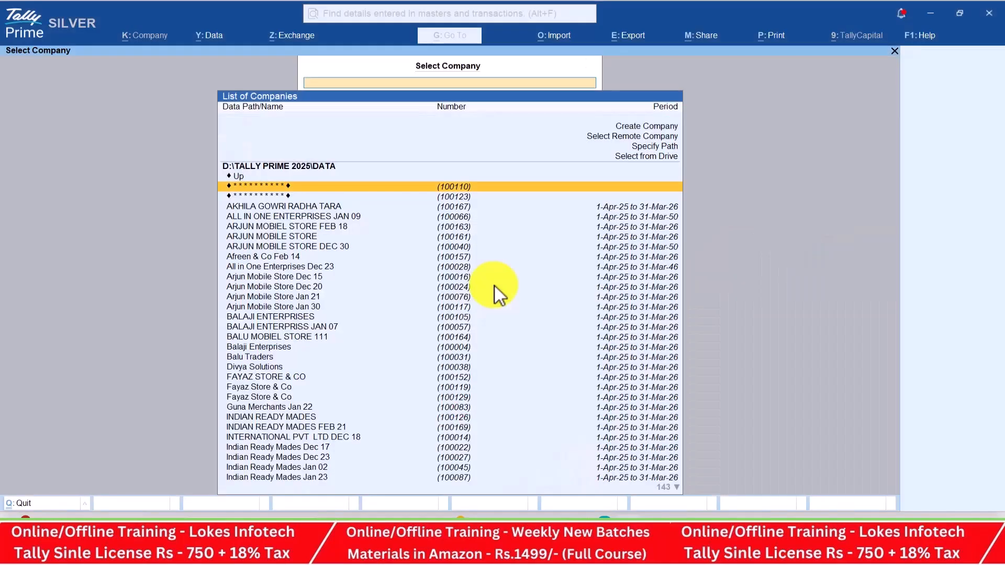
# Open Tally Prime's Create Company form and glance at the PDF notes
pyautogui.press('Up')
pyautogui.press('Up')
pyautogui.press('Up')
pyautogui.press('Up')
pyautogui.press('Return')
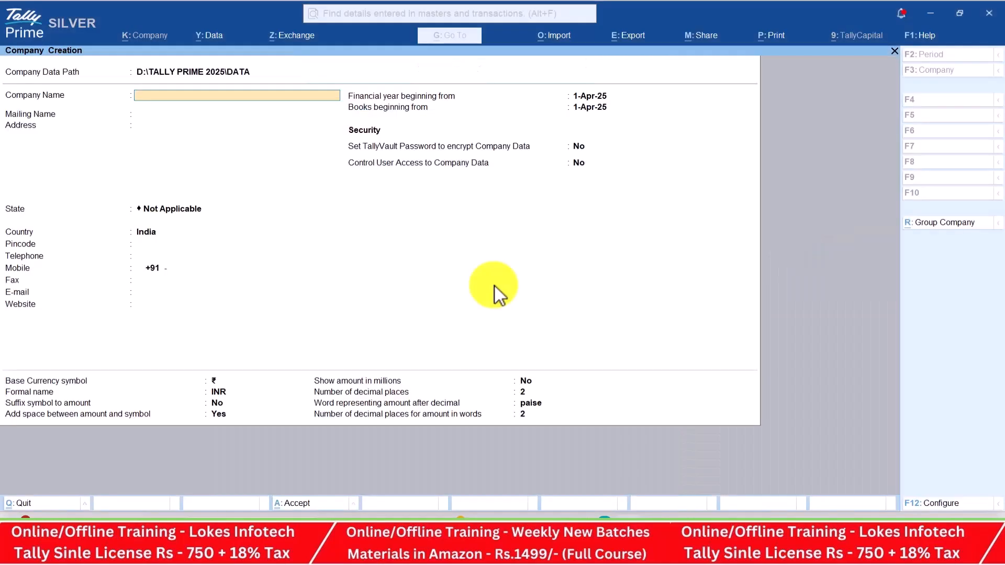
pyautogui.hotkey('alt', 'Tab')
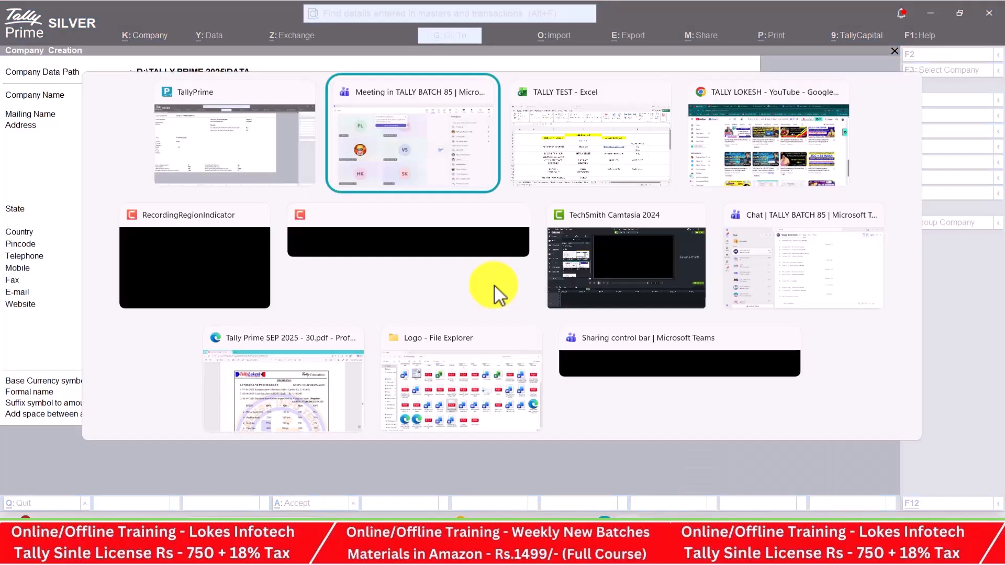
pyautogui.hotkey('alt', 'Tab')
pyautogui.hotkey('alt', 'Tab')
pyautogui.hotkey('alt', 'Tab')
pyautogui.hotkey('alt', 'Tab')
pyautogui.hotkey('alt', 'Tab')
pyautogui.hotkey('alt', 'Tab')
pyautogui.hotkey('alt', 'Tab')
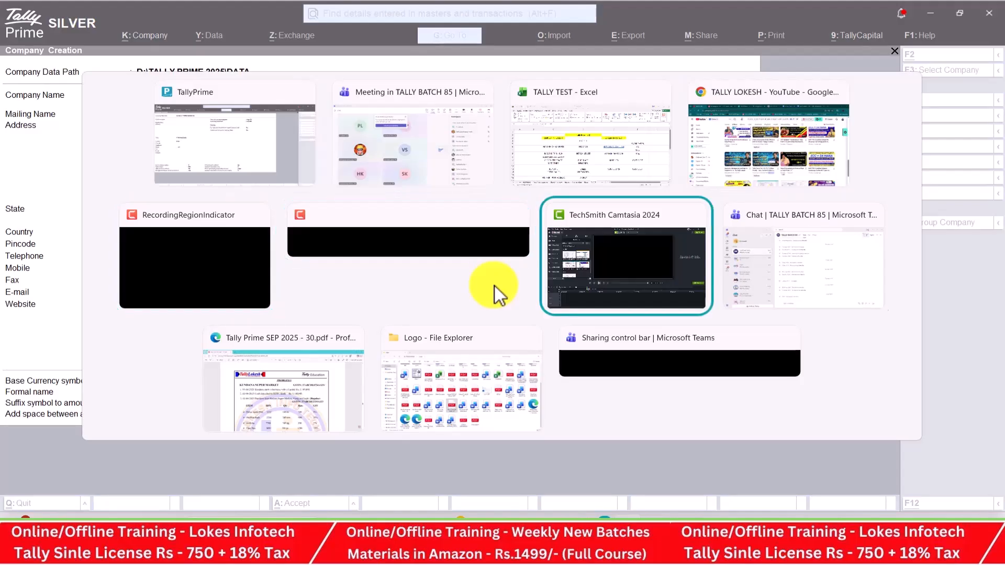
pyautogui.scroll(-1, 482, 285)
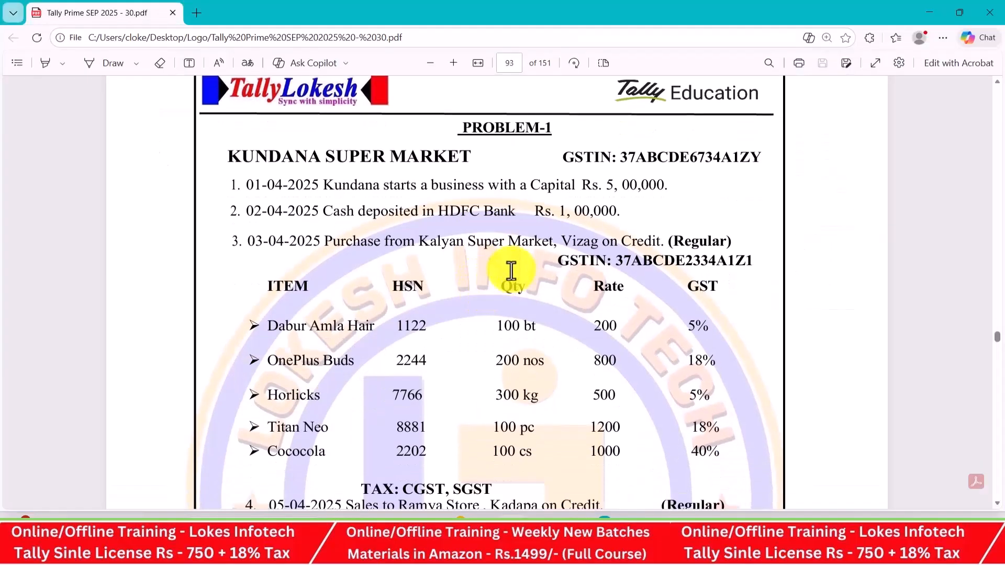
# Name the company KUNDANA SUPER MARKET, then return to the Excel TALLY TEST workbook
pyautogui.hotkey('alt', 'Tab')
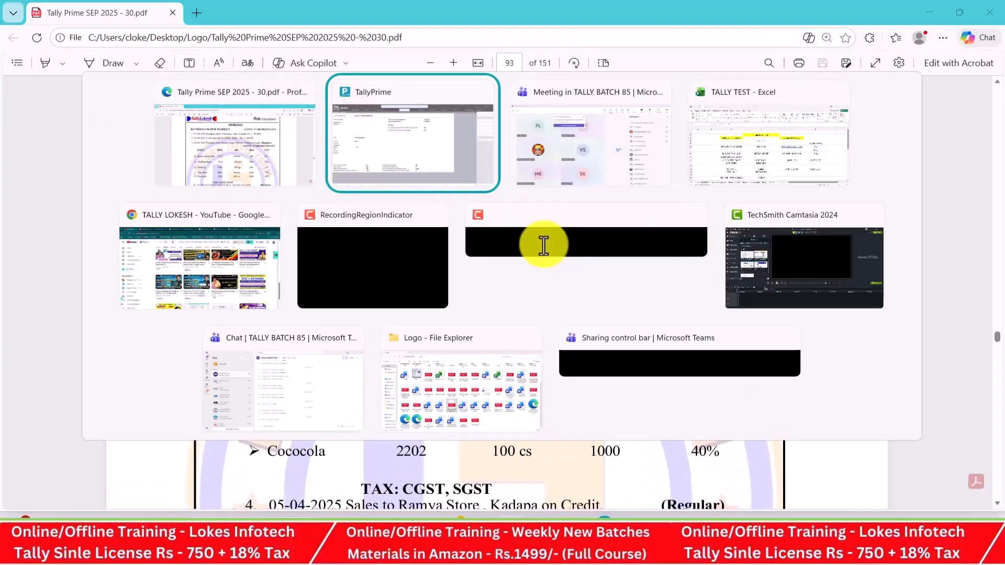
pyautogui.write('KUND')
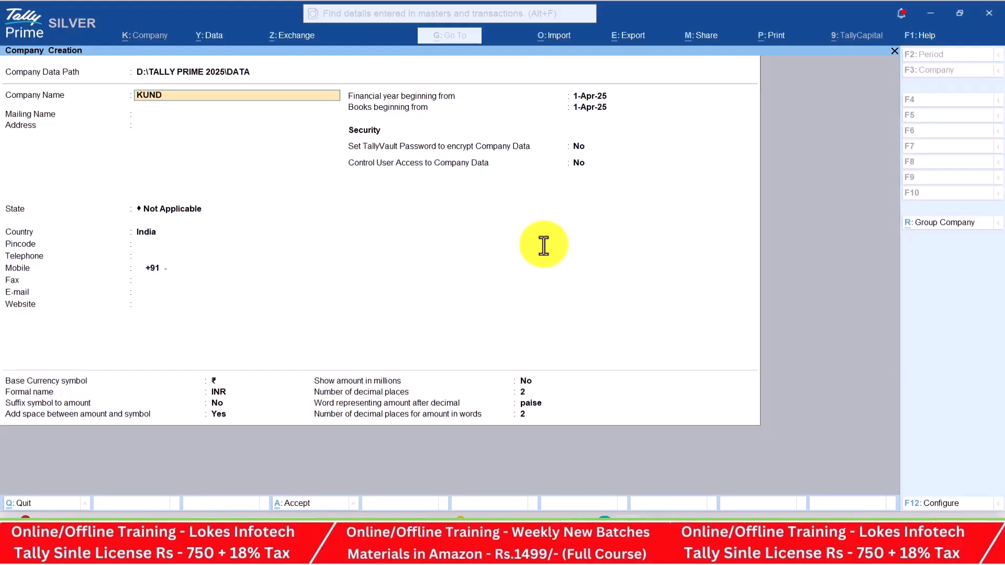
pyautogui.write('ANA SUPER MARKET')
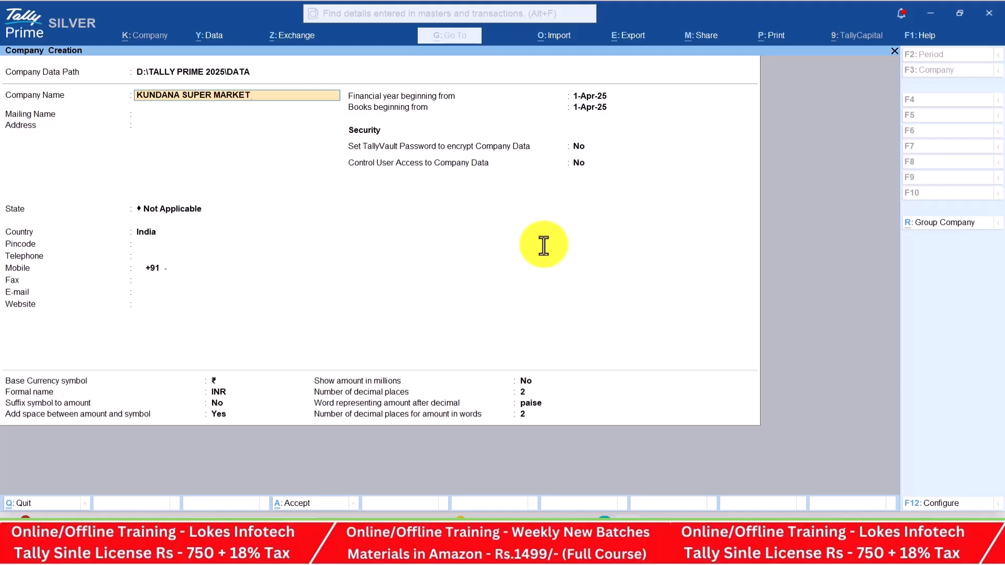
pyautogui.press('Return')
pyautogui.hotkey('alt', 'Tab')
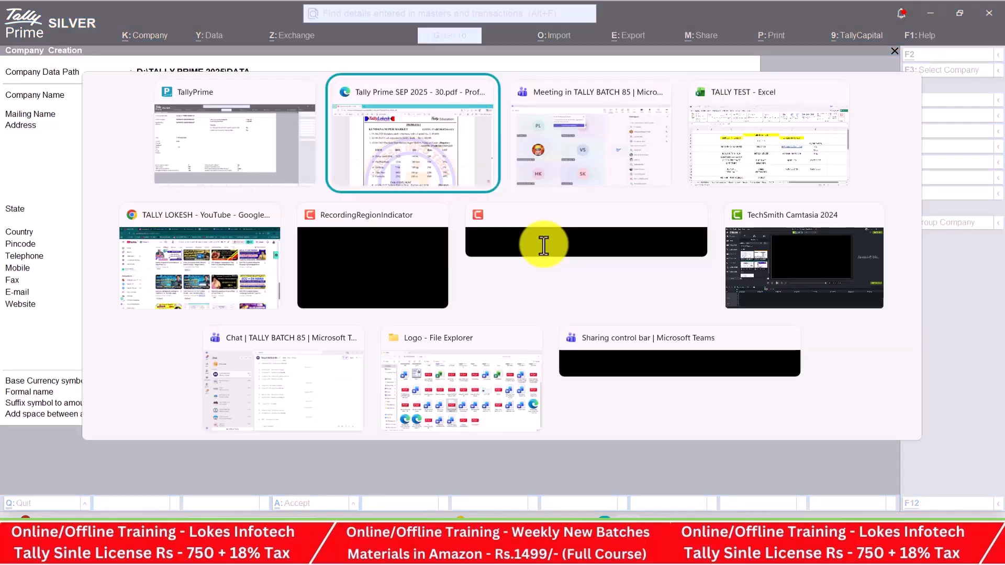
pyautogui.hotkey('alt', 'Tab')
pyautogui.hotkey('alt', 'Tab')
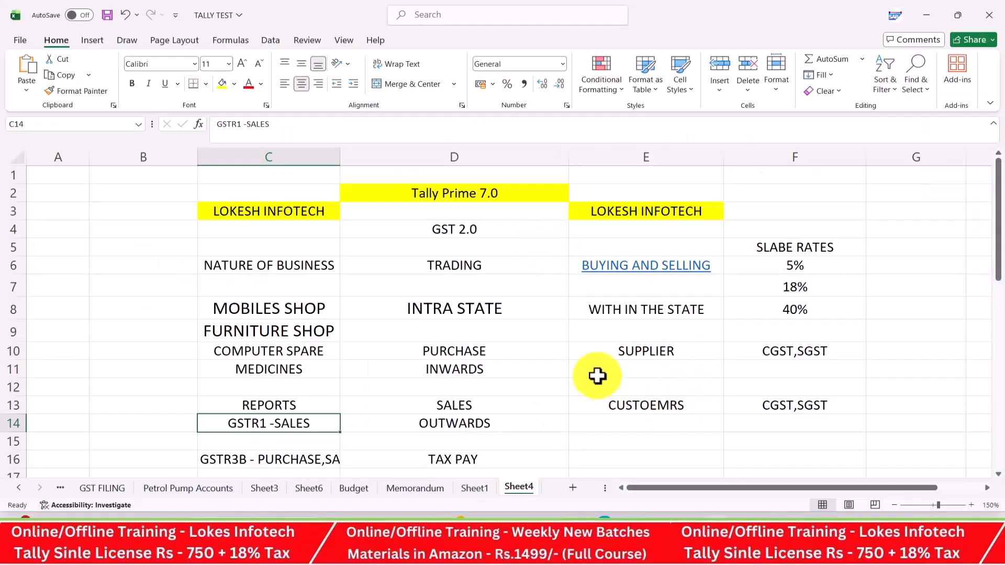
# Enter GST NUMBER in cells E11, E14 and C5 of the Excel notes
pyautogui.click(640, 366)
pyautogui.write('GST')
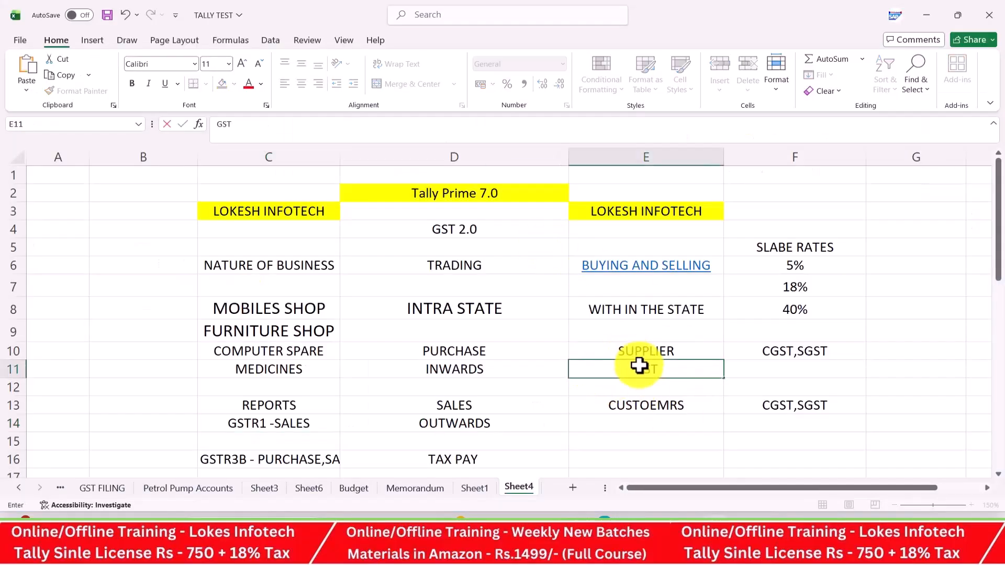
pyautogui.write(' NUMBER')
pyautogui.press('Return')
pyautogui.press('Return')
pyautogui.press('Return')
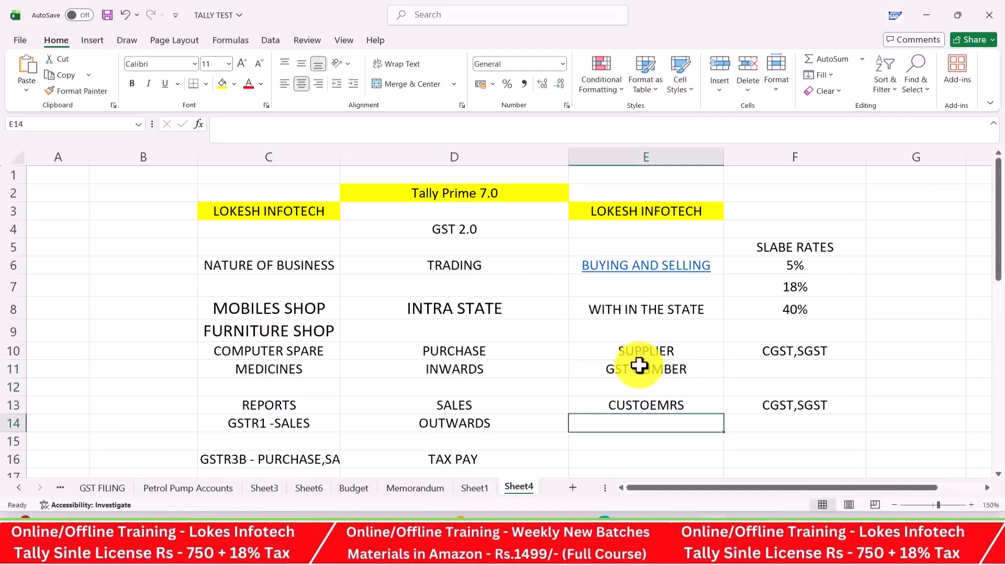
pyautogui.write('GST NUMBER')
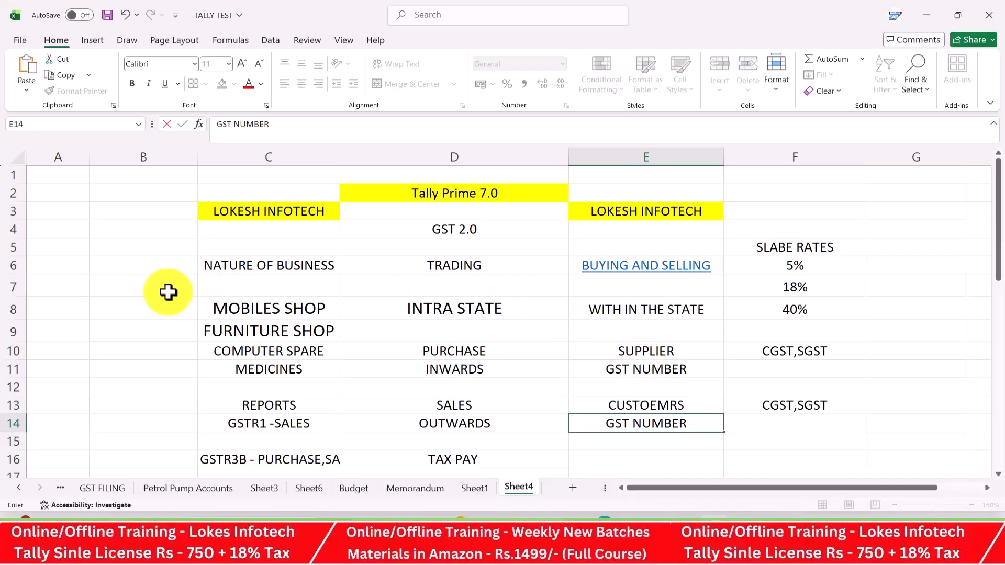
pyautogui.click(277, 244)
pyautogui.write('GST')
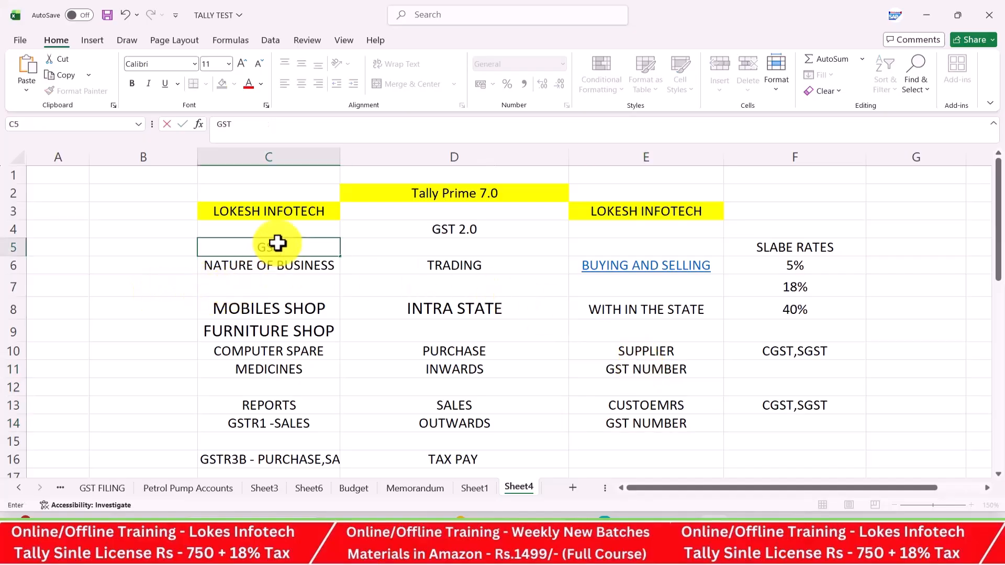
pyautogui.write(' NUMBER')
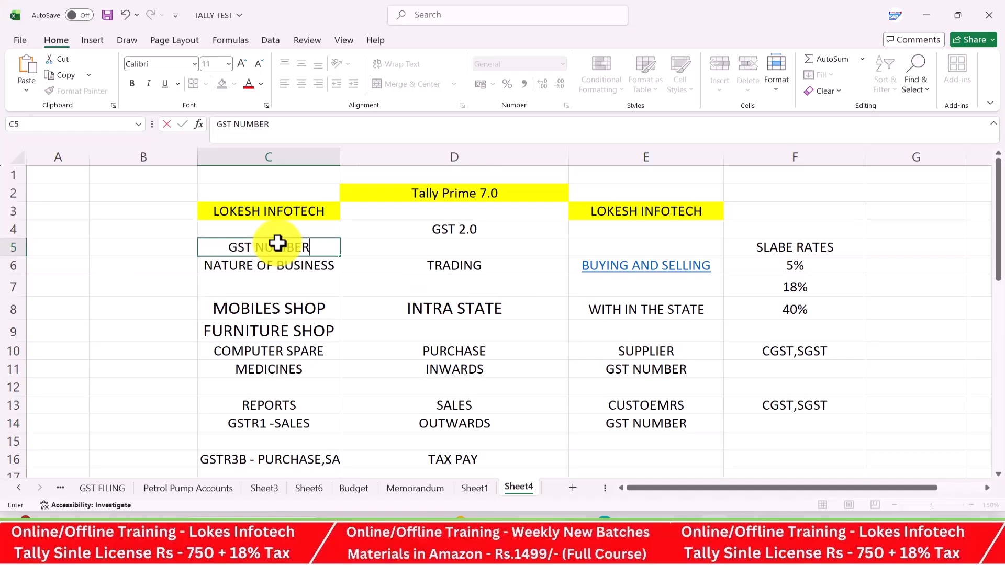
# Put a sample GSTIN in D20 and the note 15 DIGIT in D18, then return to Tally Prime
pyautogui.scroll(-3, 670, 406)
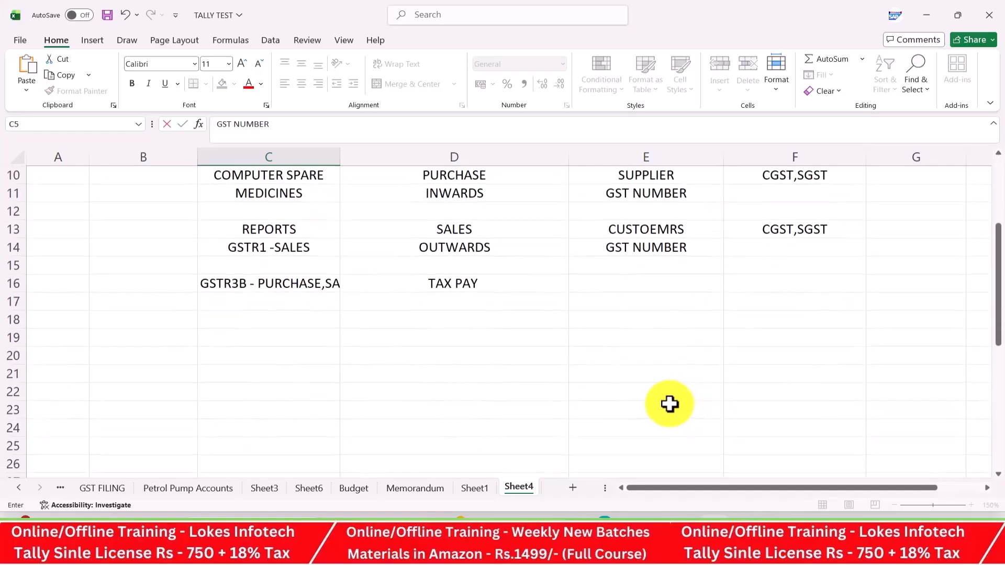
pyautogui.click(449, 347)
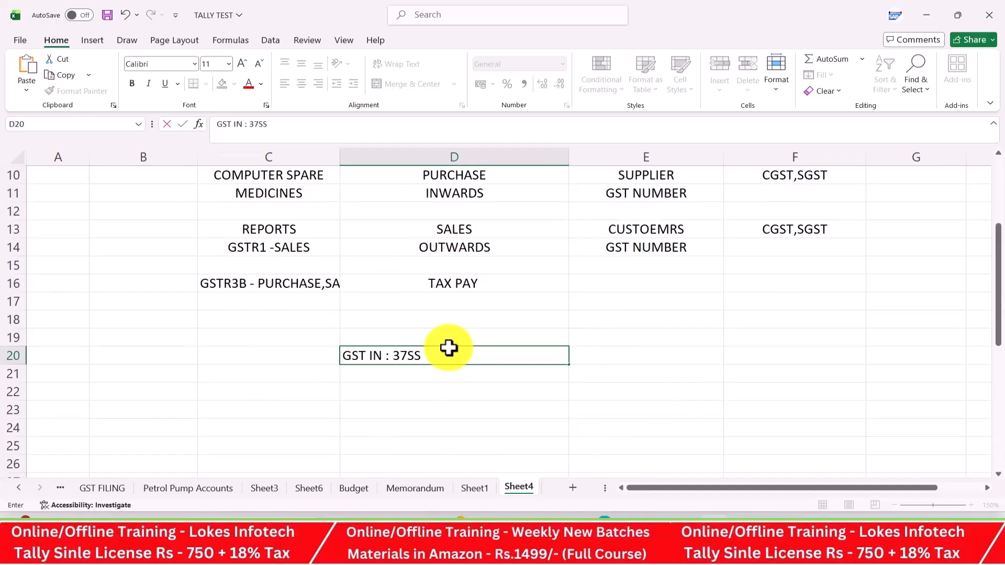
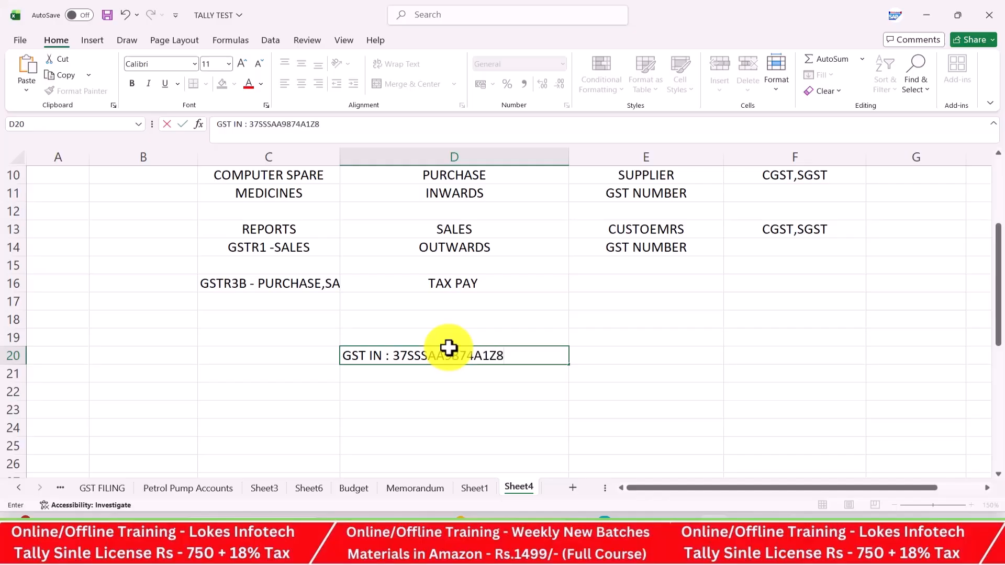
pyautogui.click(479, 319)
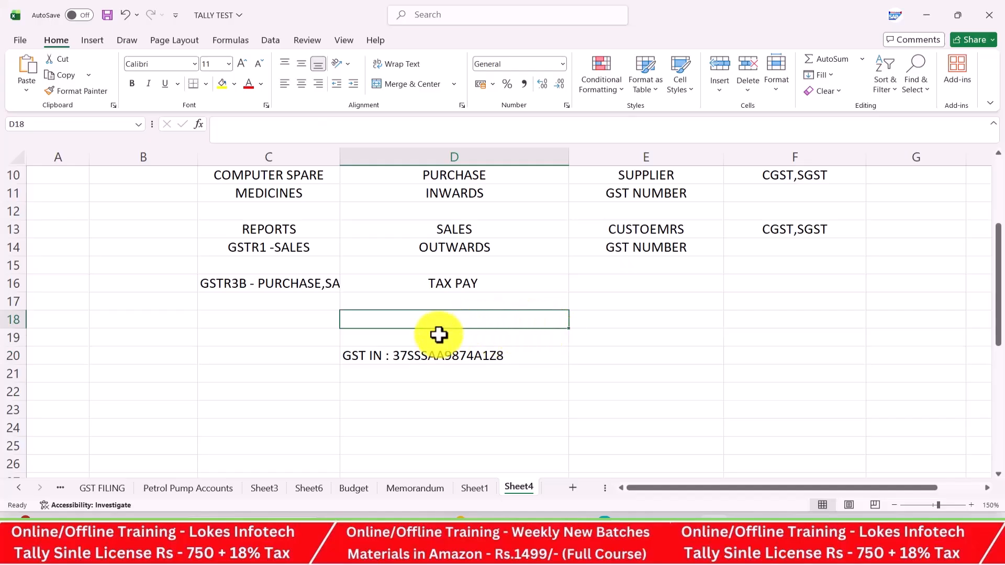
pyautogui.write('15 DIGIT')
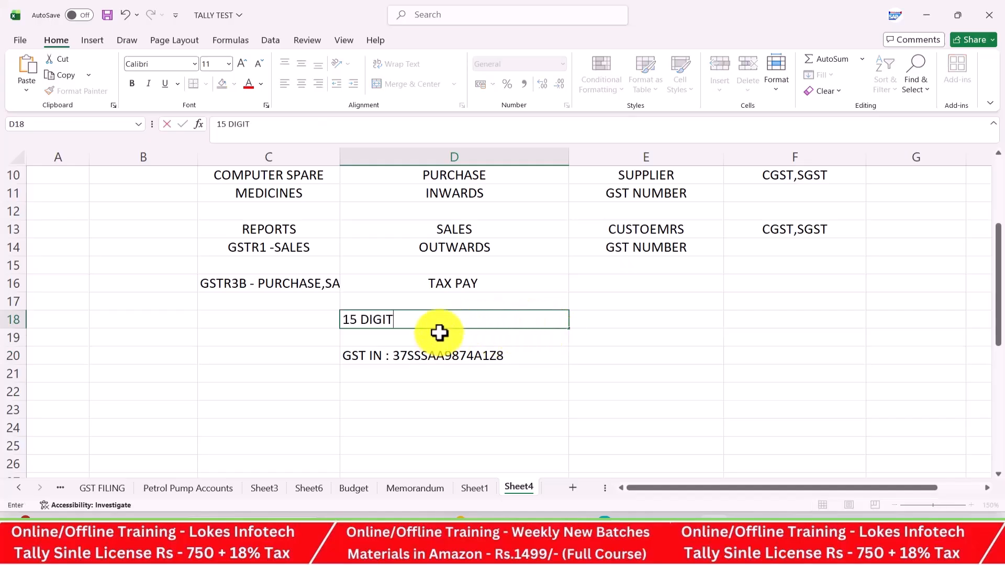
pyautogui.press('Return')
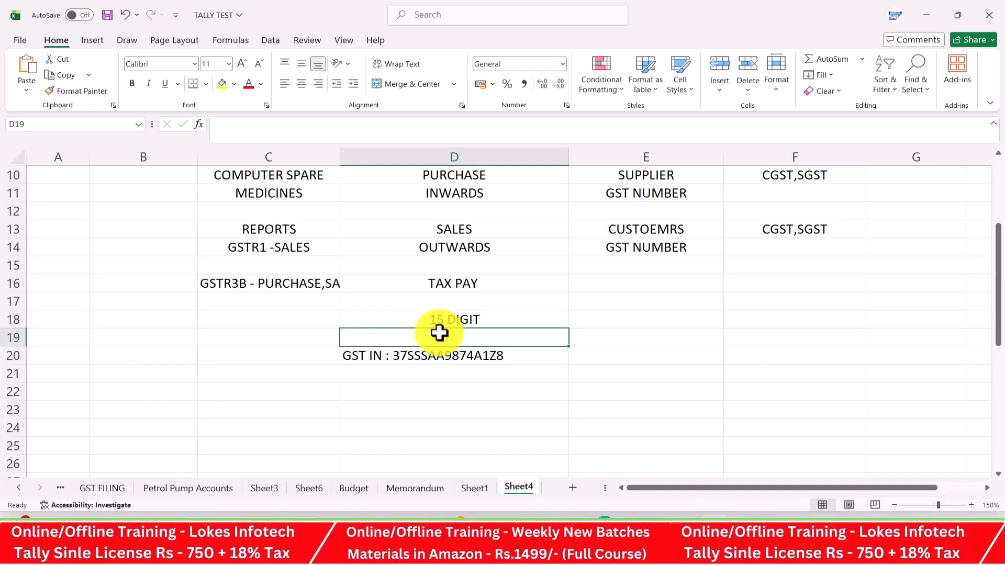
pyautogui.hotkey('alt', 'Tab')
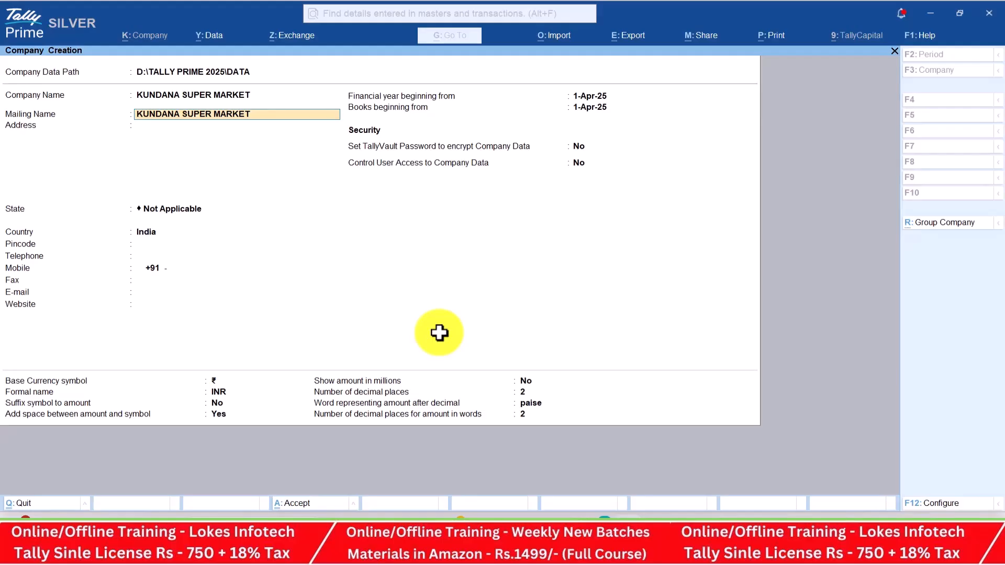
# Append FEB to the mailing name and enter the company's address lines with a cell number
pyautogui.write('FEB 24')
pyautogui.press('Return')
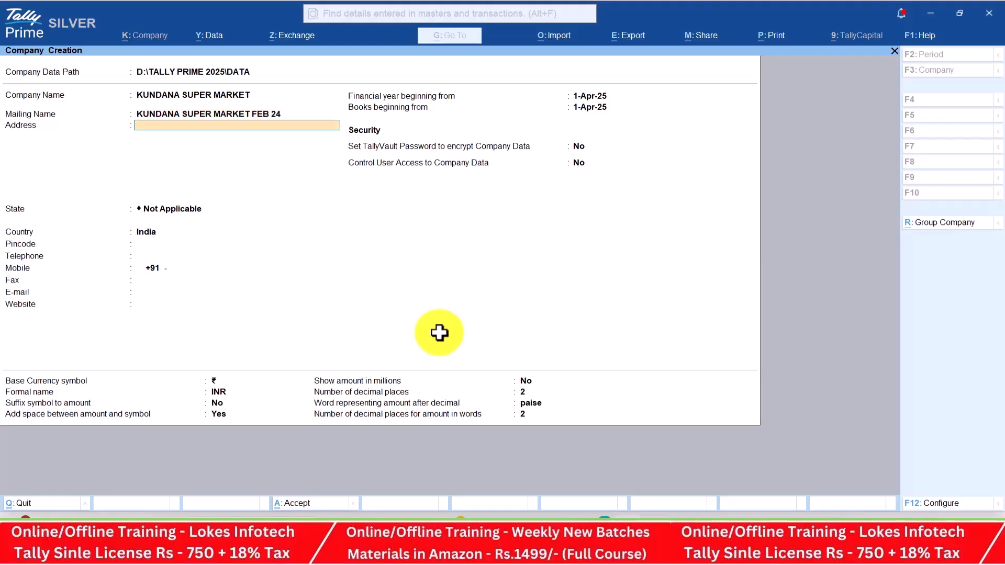
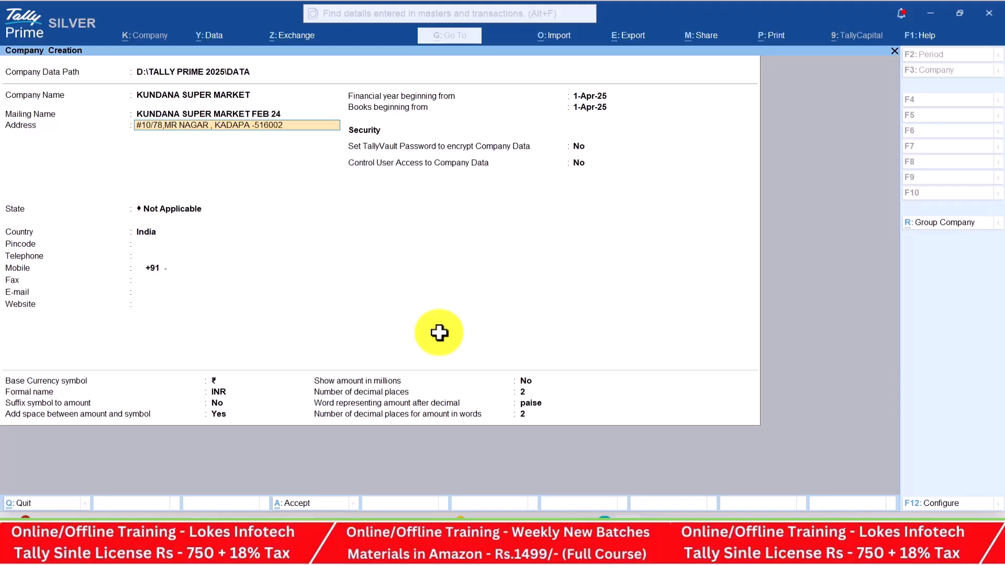
pyautogui.press('Return')
pyautogui.write('CELL')
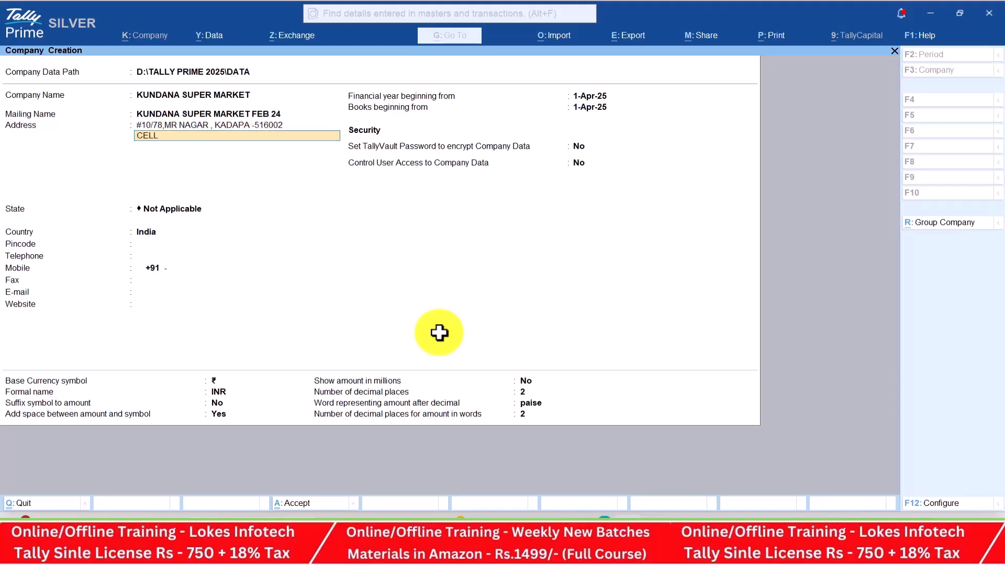
pyautogui.press('Return')
pyautogui.press('Return')
# Set the state to Andhra Pradesh and fill in the pincode
pyautogui.press('Down')
pyautogui.press('Down')
pyautogui.press('Return')
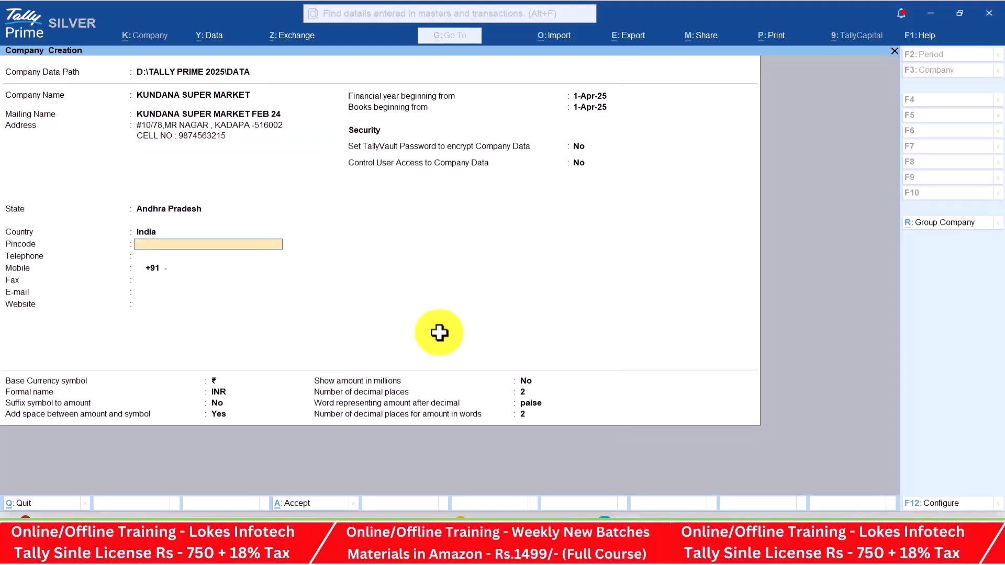
pyautogui.write('516002')
pyautogui.press('Return')
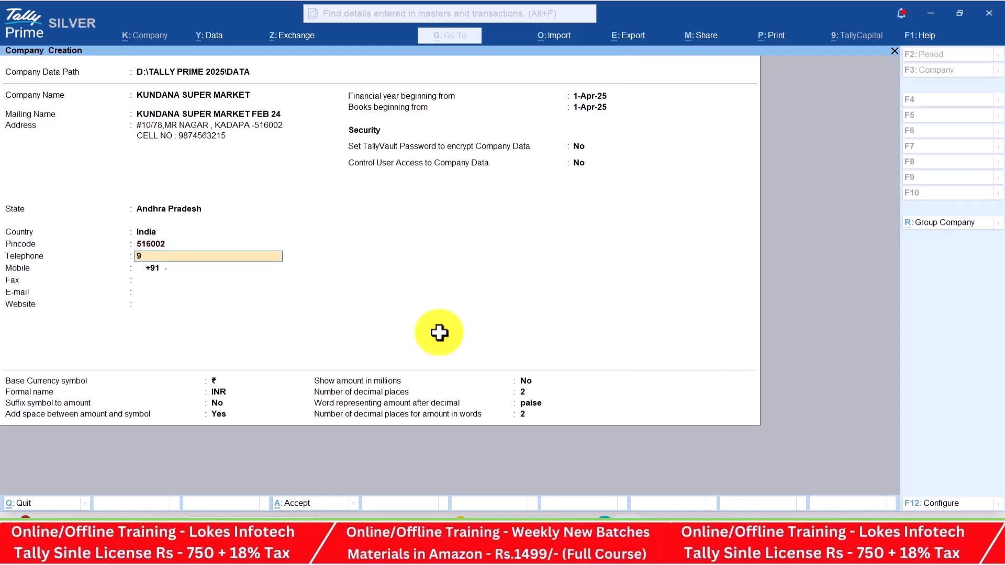
# Fill in the company's telephone, mobile, fax, e-mail and website fields
pyautogui.press('Return')
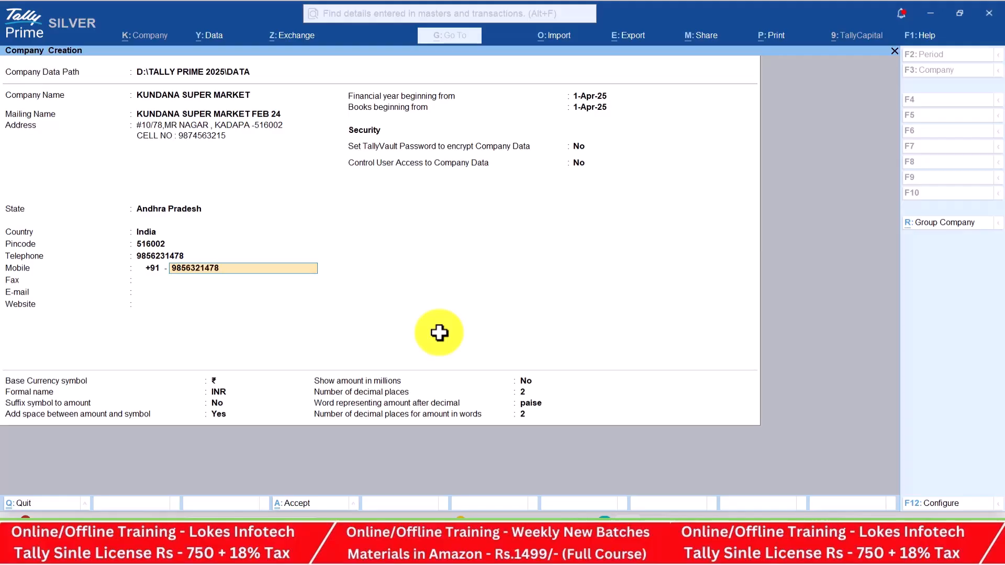
pyautogui.press('Return')
pyautogui.write('544555')
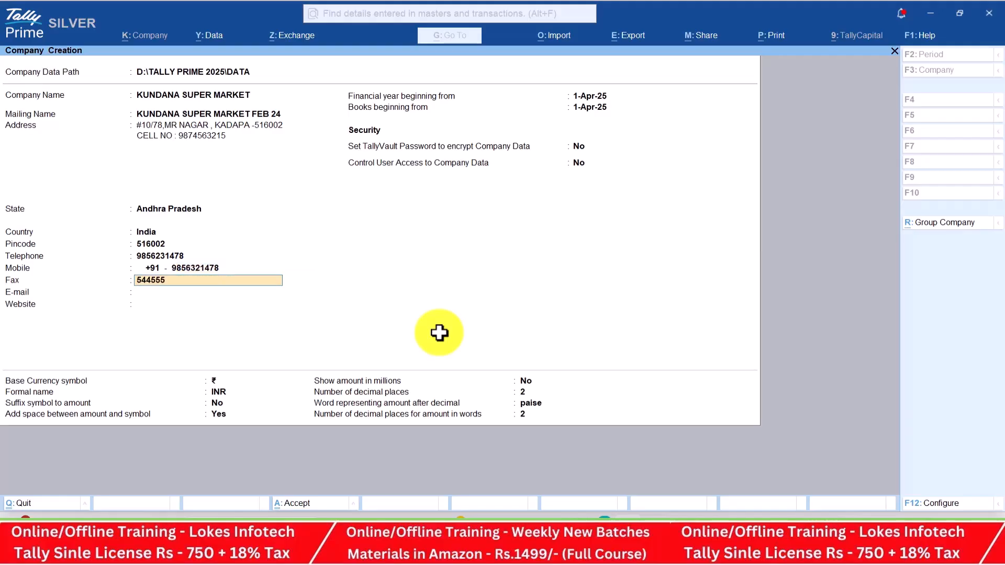
pyautogui.press('Return')
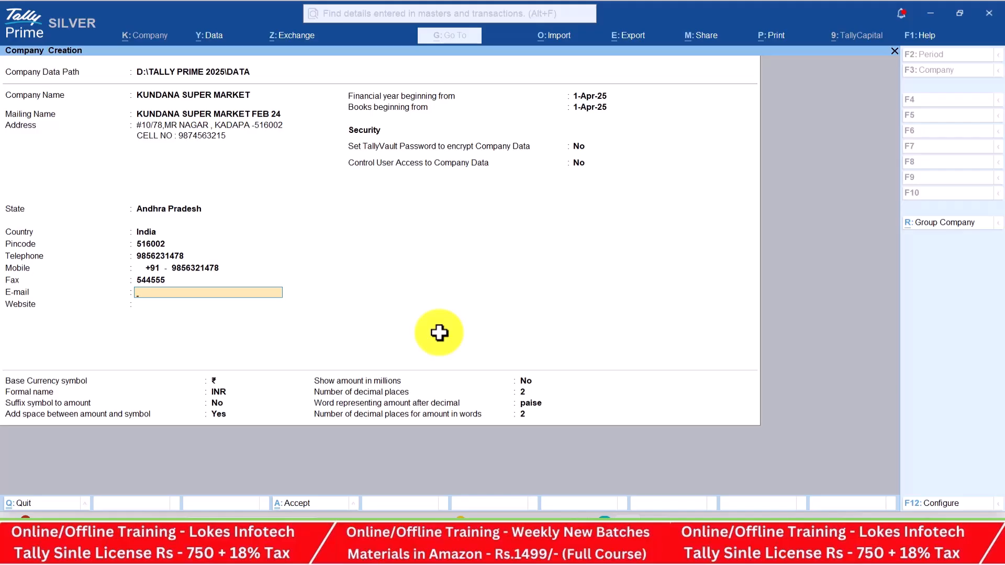
pyautogui.press('Return')
pyautogui.write('www')
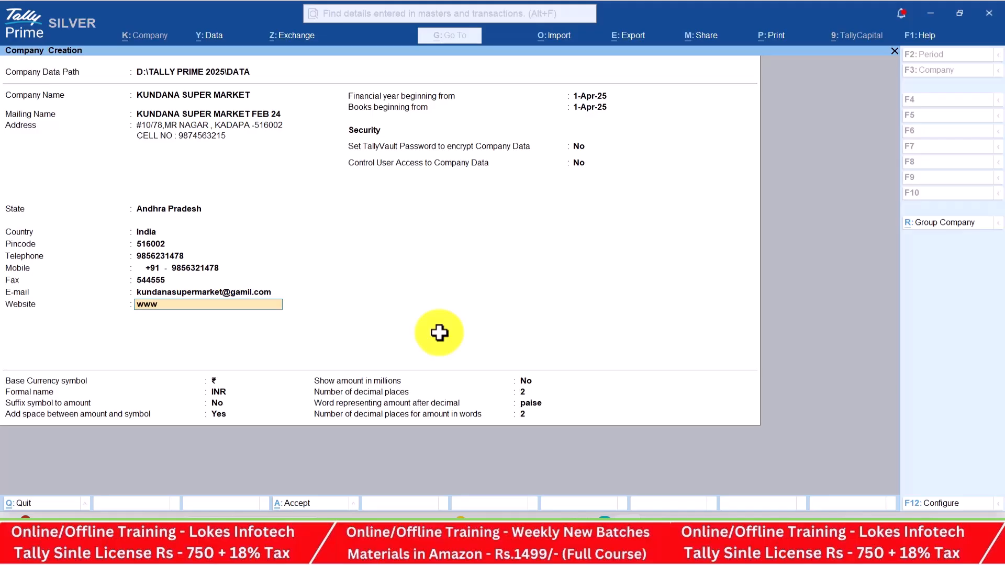
pyautogui.write('.kundansuper.com')
pyautogui.press('Return')
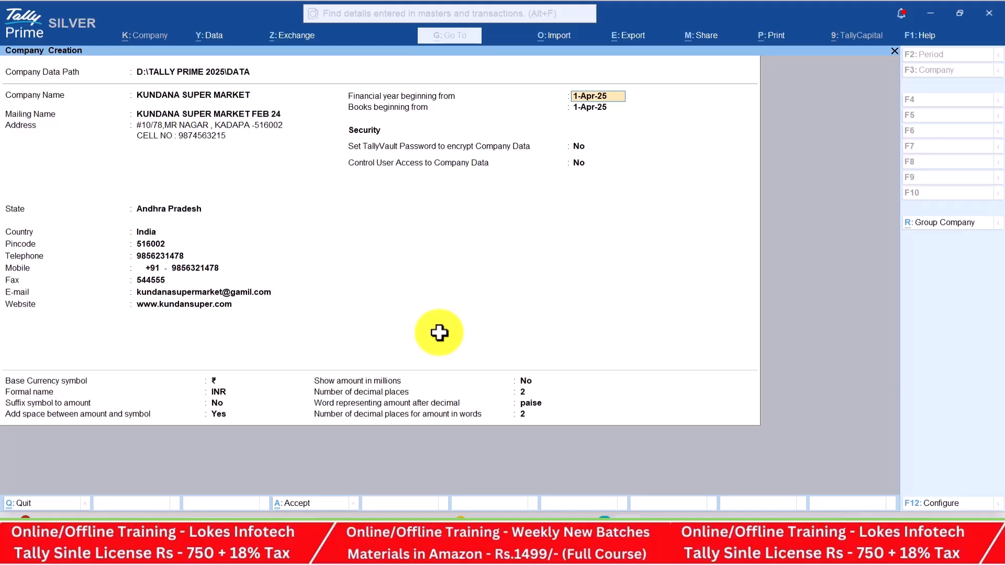
# Accept the 1-Apr-25 financial year and books-beginning date to reach the save confirmation
pyautogui.press('Return')
pyautogui.press('Return')
pyautogui.press('Return')
pyautogui.press('Return')
pyautogui.press('Return')
pyautogui.press('Return')
pyautogui.press('Return')
pyautogui.press('Return')
pyautogui.press('Return')
pyautogui.press('Return')
pyautogui.press('Return')
pyautogui.press('Return')
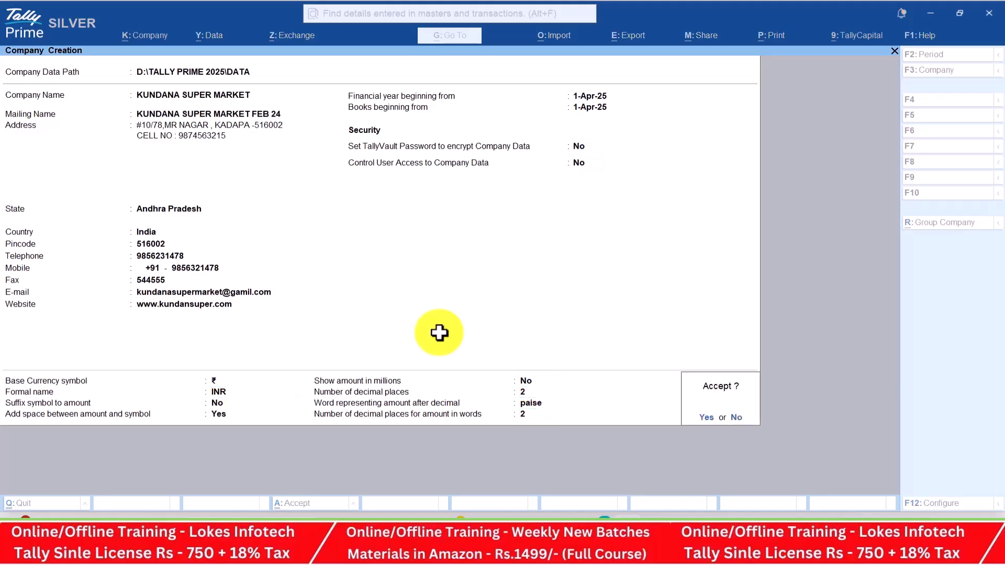
# Save the company, set Bill-wise entry to No, and keep Enable GST as Yes
pyautogui.press('Return')
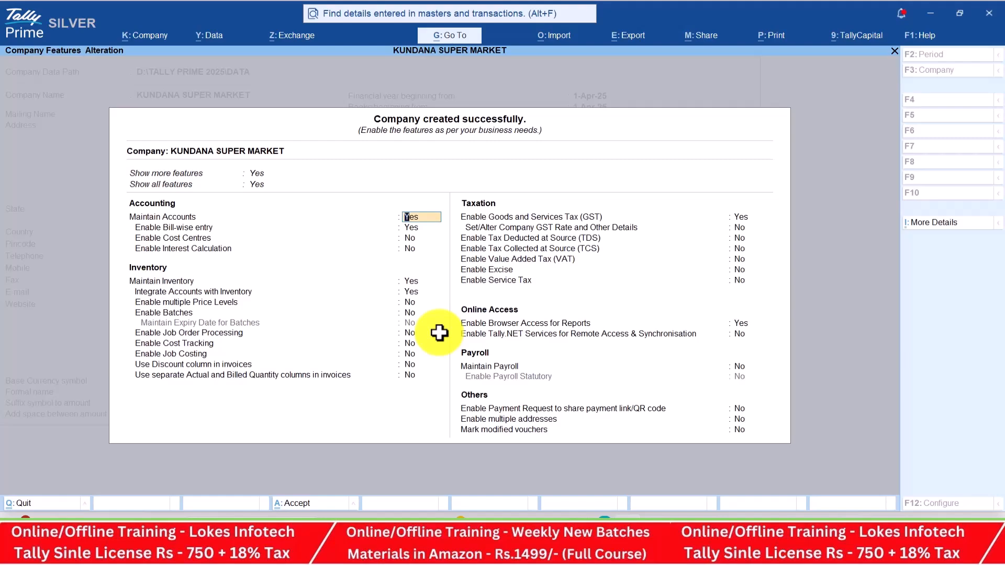
pyautogui.press('Return')
pyautogui.press('n')
pyautogui.press('Return')
pyautogui.press('Return')
pyautogui.press('Return')
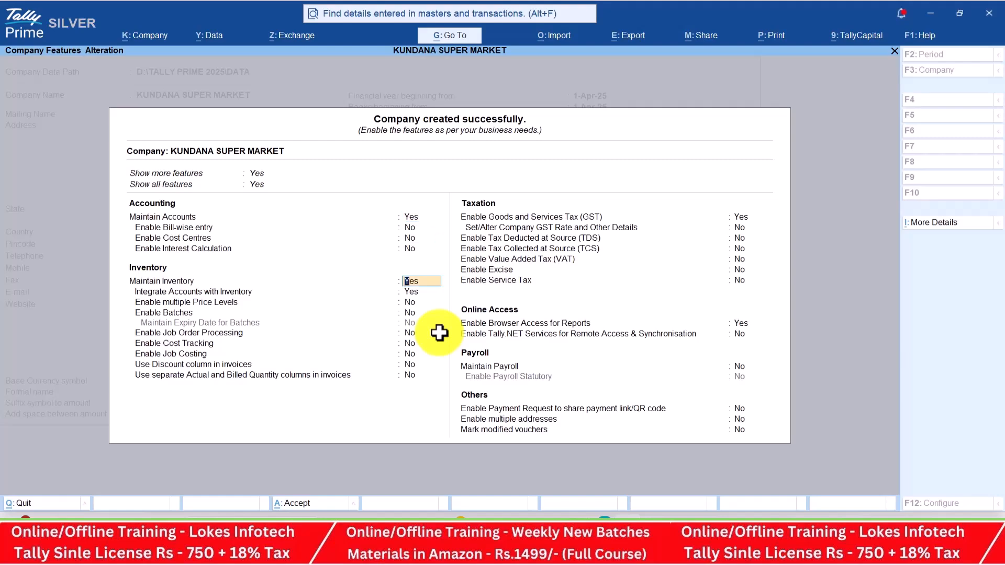
pyautogui.press('Return')
pyautogui.press('Return')
pyautogui.press('Return')
pyautogui.press('Return')
pyautogui.press('Return')
pyautogui.press('Return')
pyautogui.press('Return')
pyautogui.press('Return')
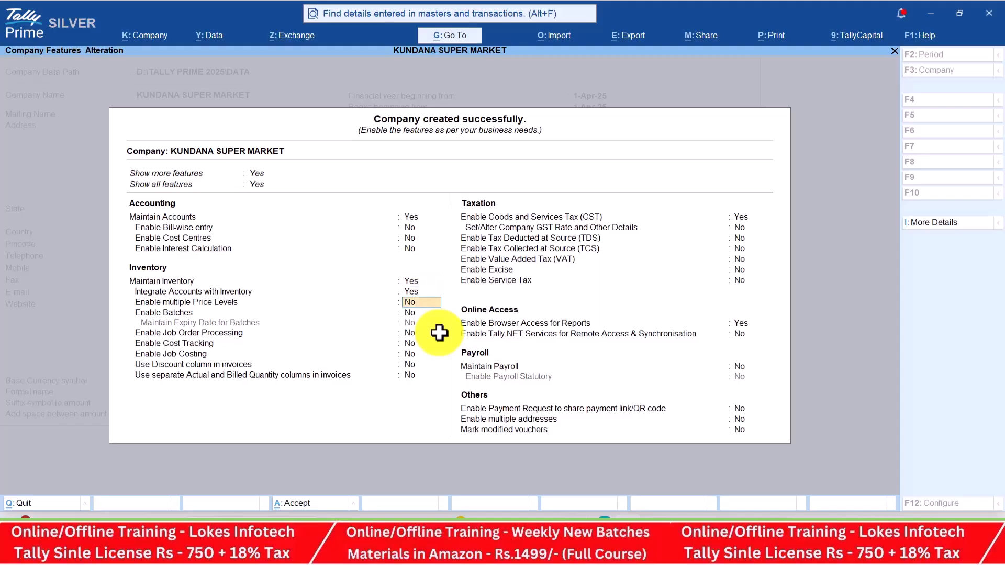
pyautogui.press('Return')
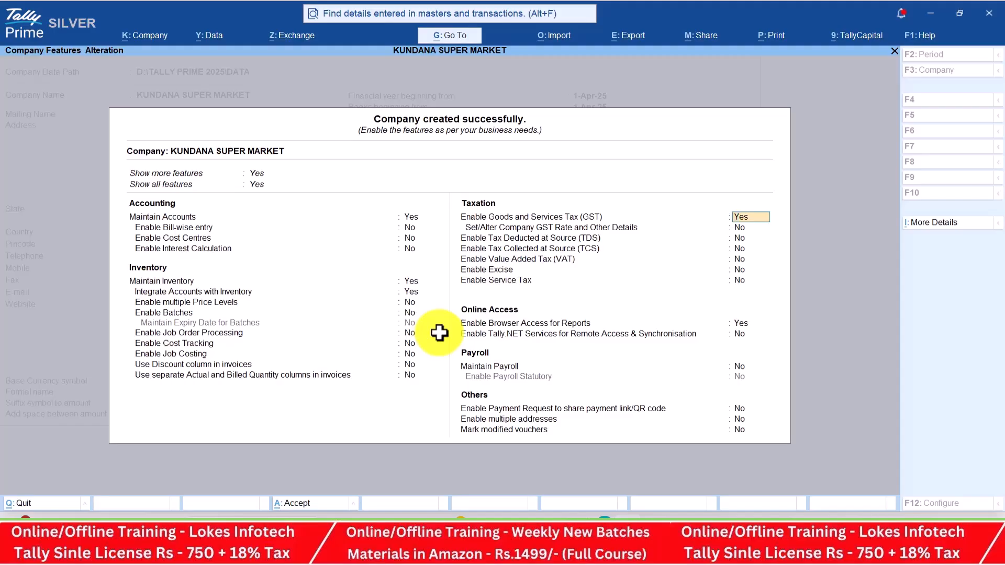
pyautogui.press('Return')
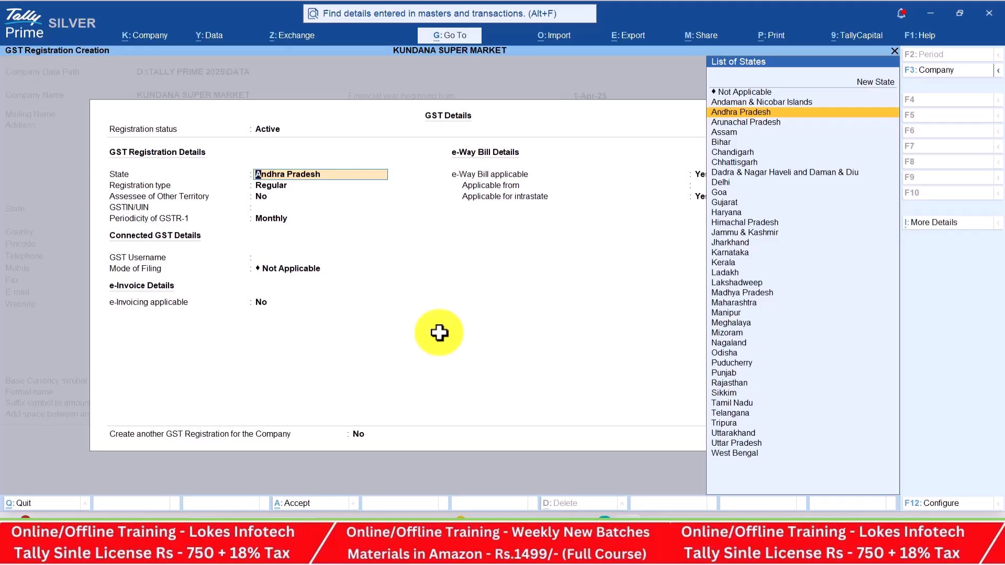
# Choose Andhra Pradesh as the GST state and Regular as the registration type
pyautogui.press('Return')
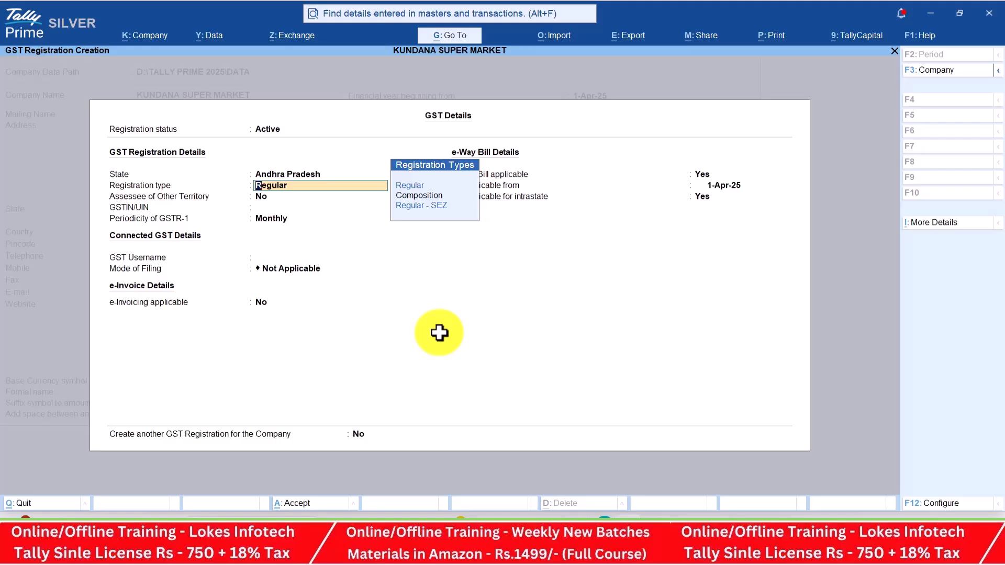
pyautogui.press('Up')
pyautogui.press('Return')
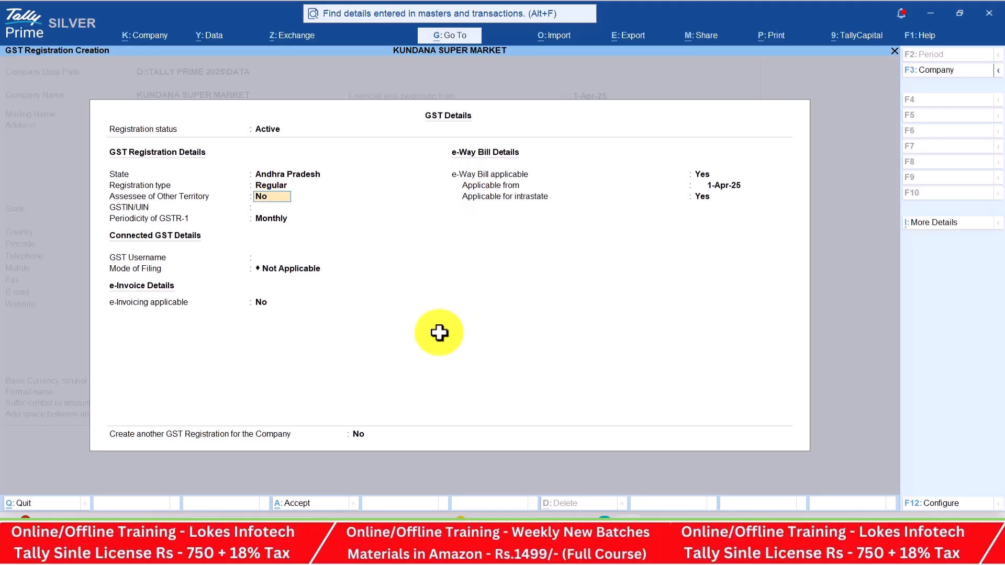
pyautogui.hotkey('alt', 'Tab')
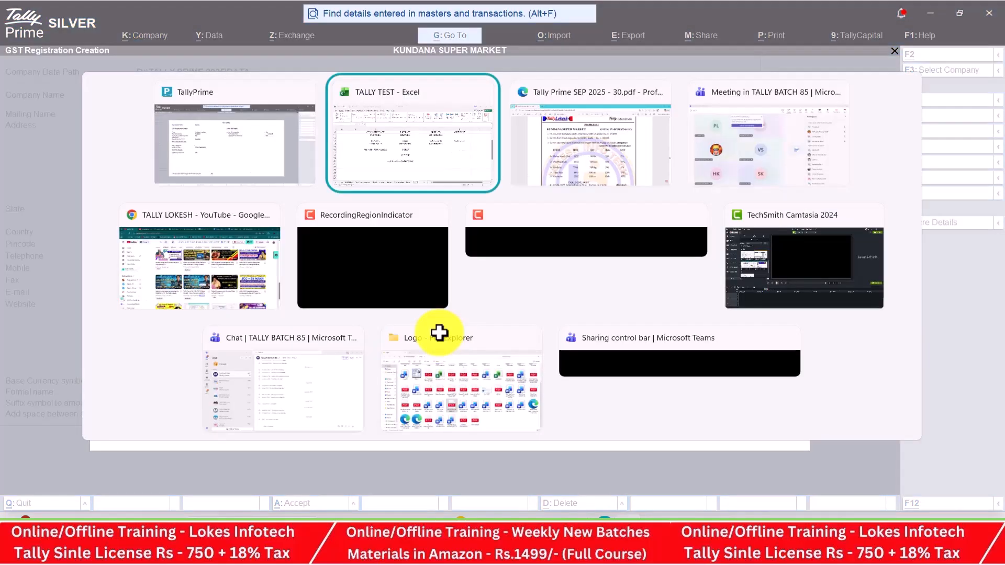
pyautogui.press('Tab')
pyautogui.press('Tab')
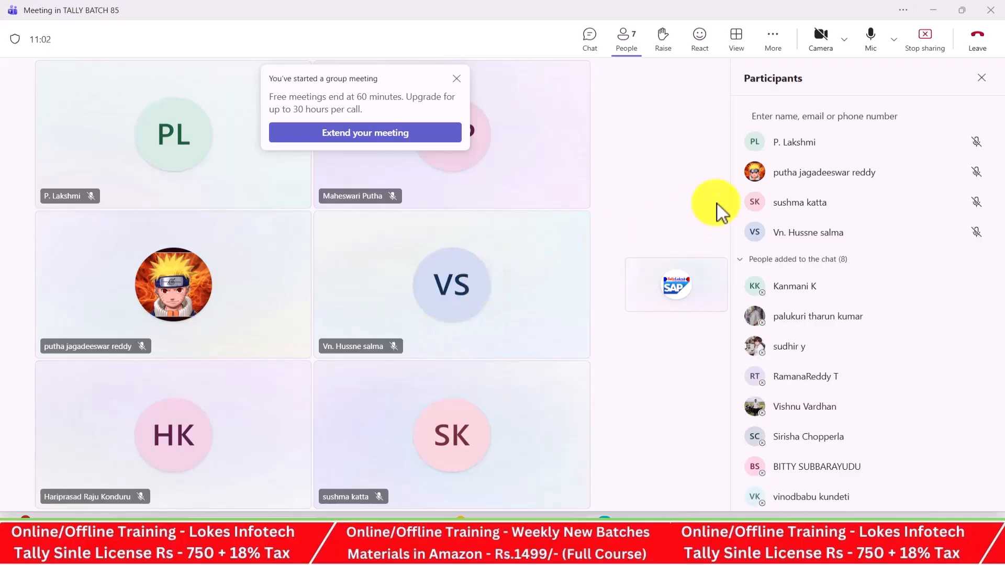
pyautogui.hotkey('alt', 'Tab')
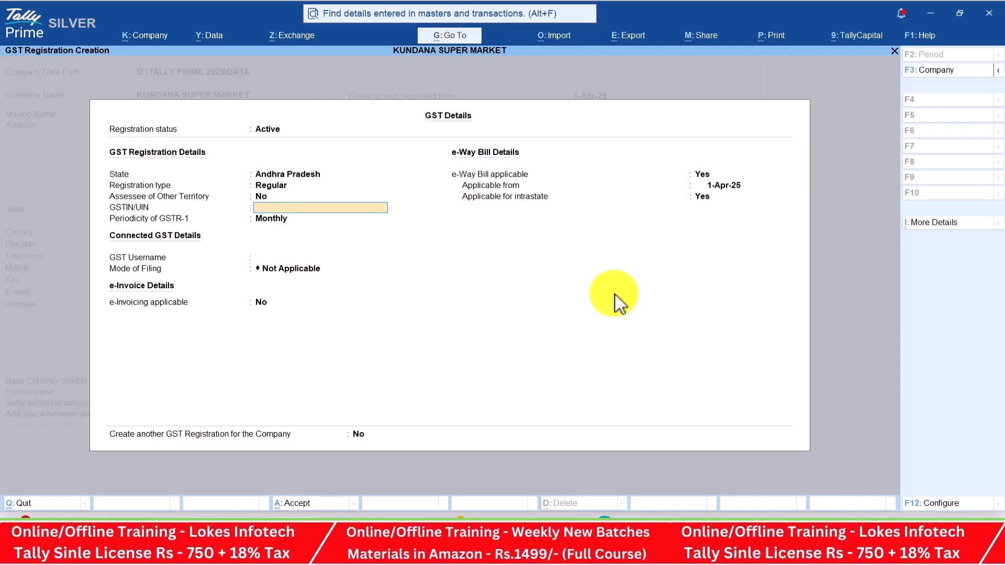
# Copy the company's GSTIN from the problem sheet PDF into Tally's GSTIN/UIN field
pyautogui.hotkey('alt', 'Tab')
pyautogui.hotkey('alt', 'Tab')
pyautogui.hotkey('alt', 'Tab')
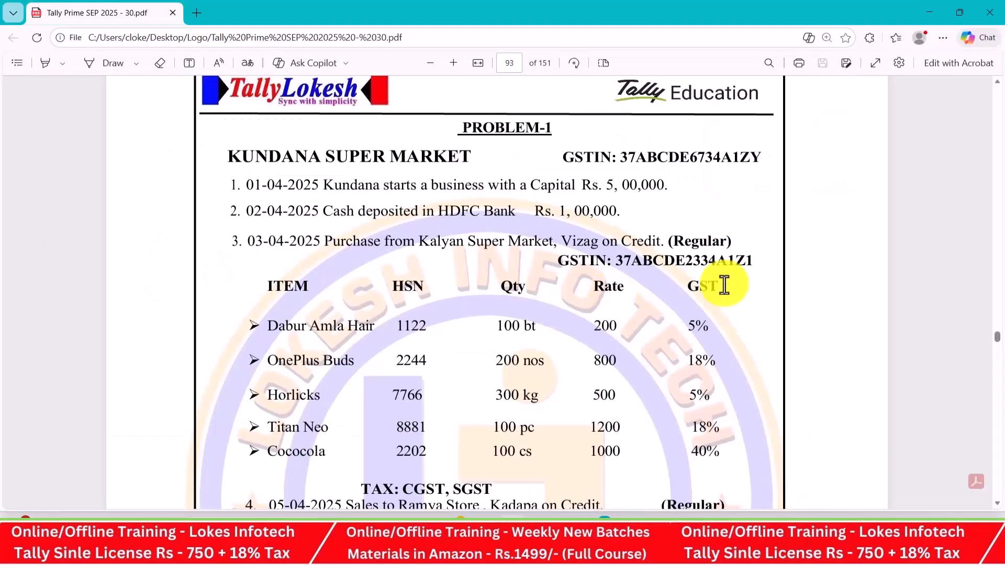
pyautogui.moveTo(622, 159); pyautogui.dragTo(756, 160)
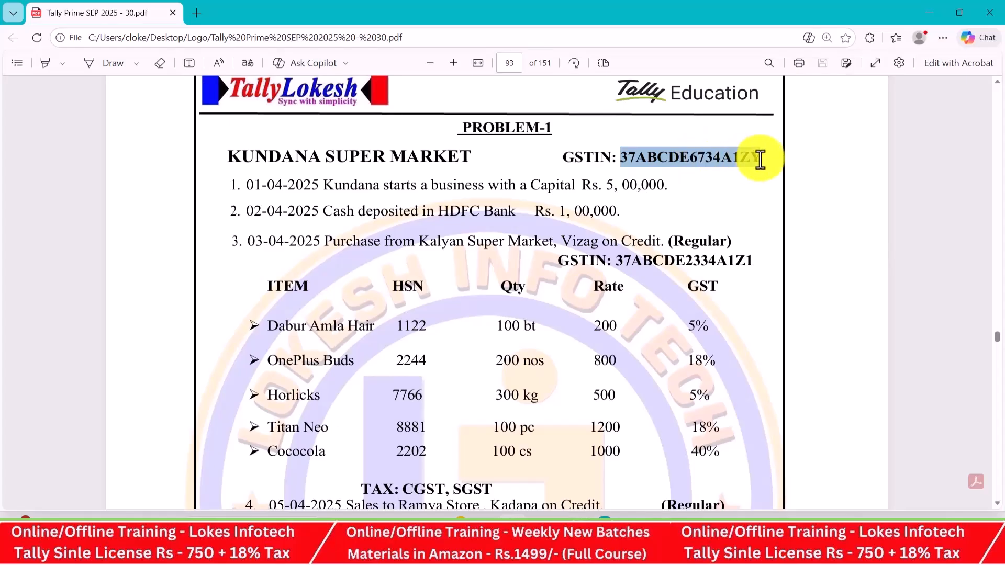
pyautogui.hotkey('alt', 'Tab')
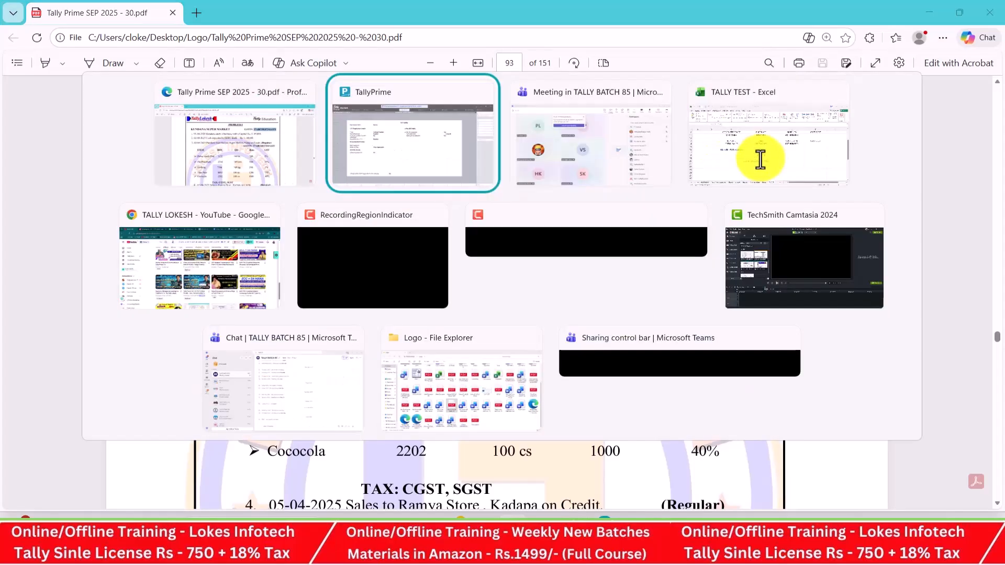
pyautogui.write('37ABCDE')
pyautogui.hotkey('alt', 'Tab')
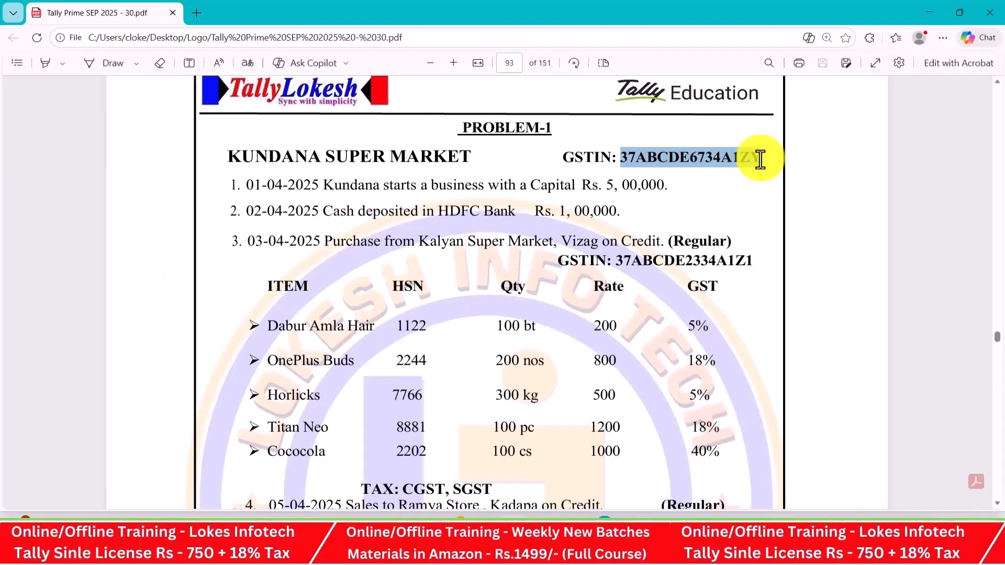
pyautogui.hotkey('alt', 'Tab')
pyautogui.write('6')
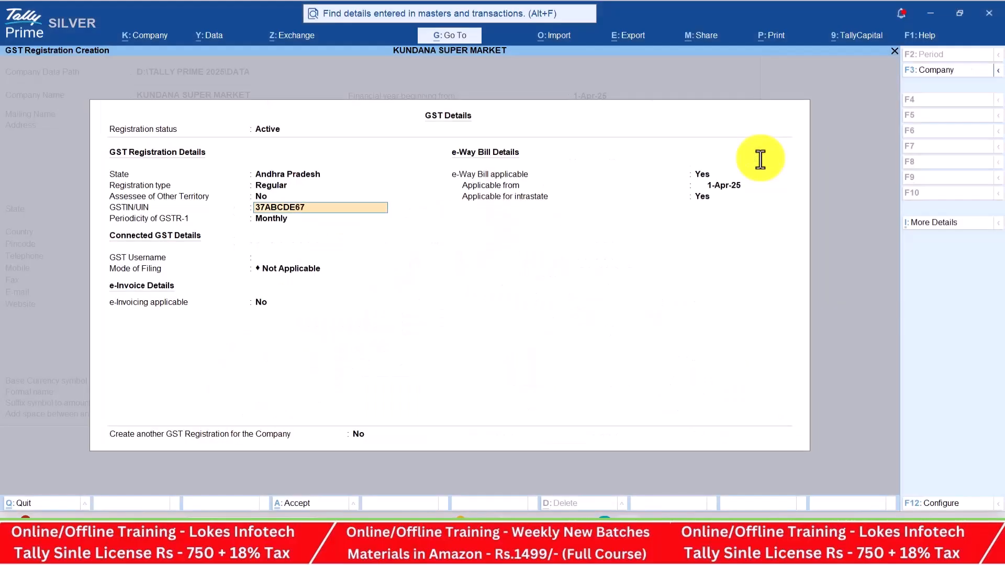
pyautogui.hotkey('alt', 'Tab')
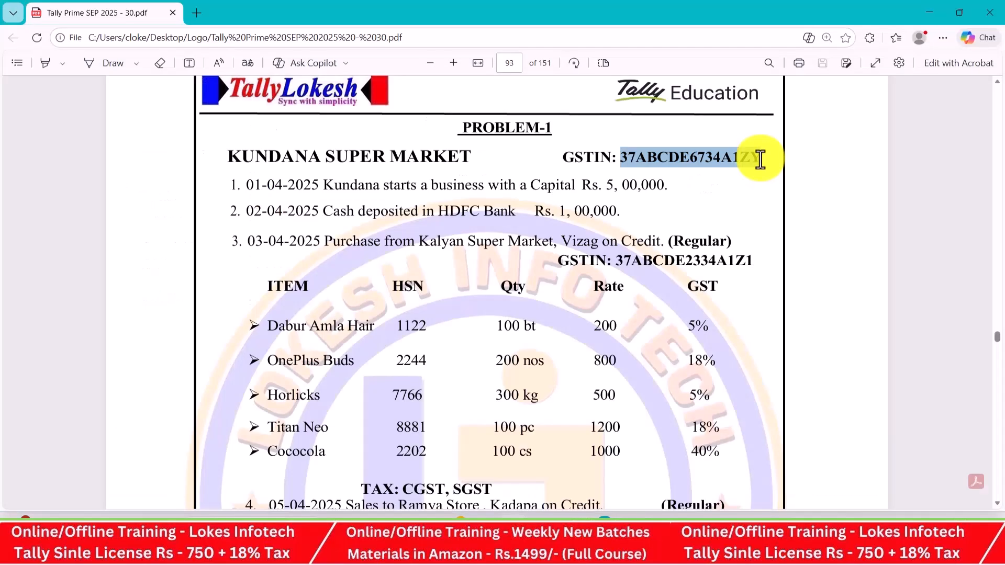
pyautogui.hotkey('alt', 'Tab')
# Finish the GSTIN and accept Monthly GSTR-1 periodicity and default e-Way Bill settings
pyautogui.write('734A1Z')
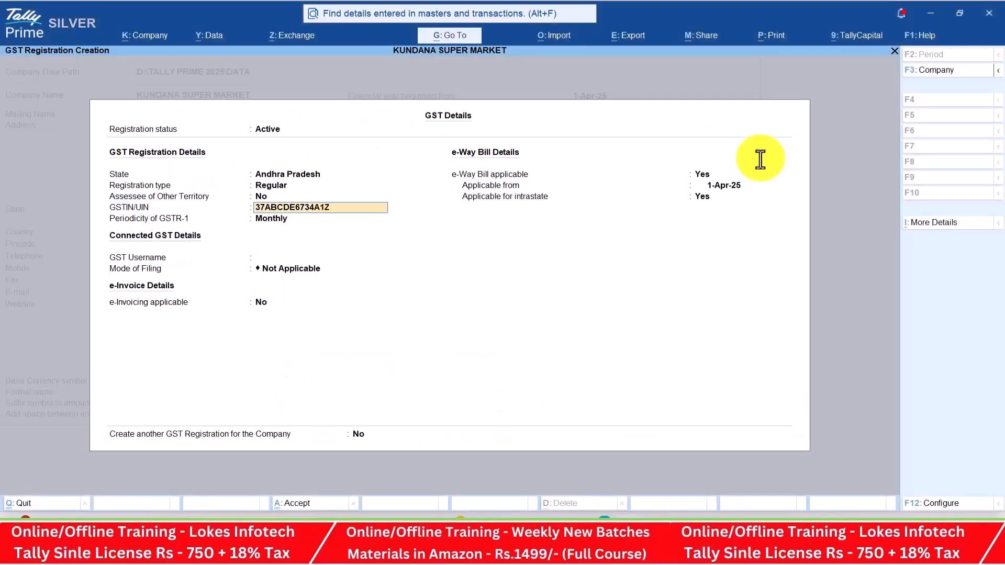
pyautogui.press('Return')
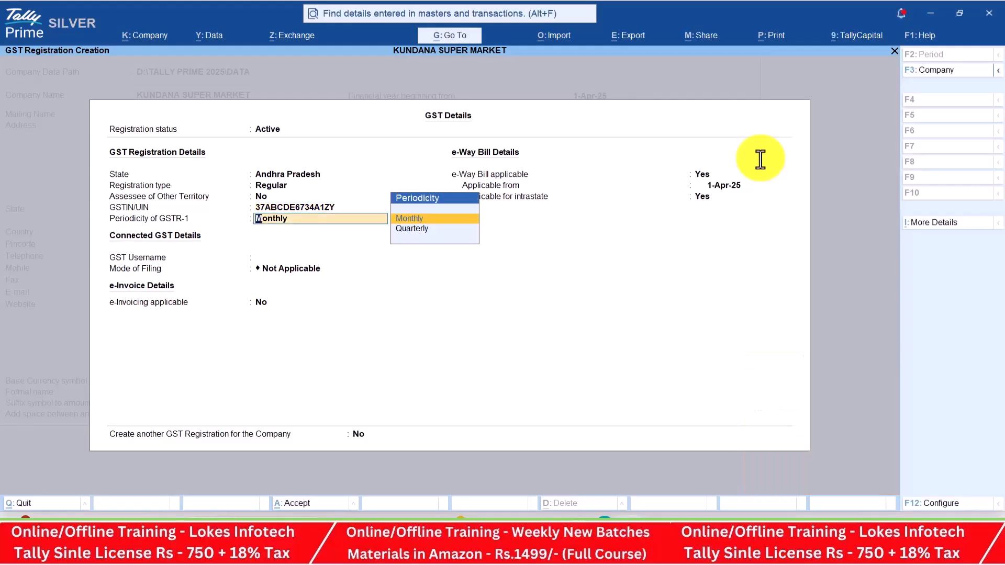
pyautogui.press('Return')
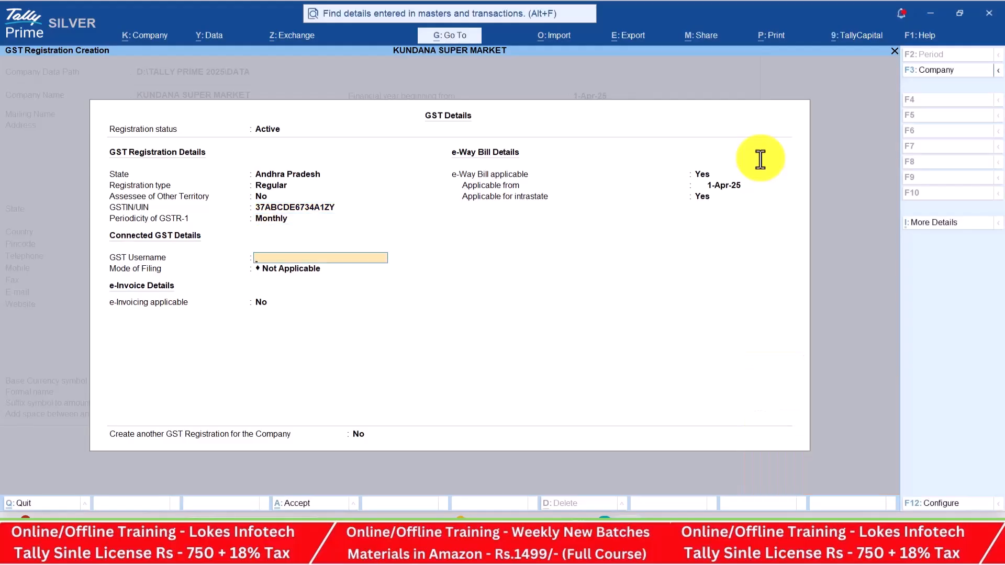
pyautogui.press('Return')
pyautogui.press('Return')
pyautogui.press('Return')
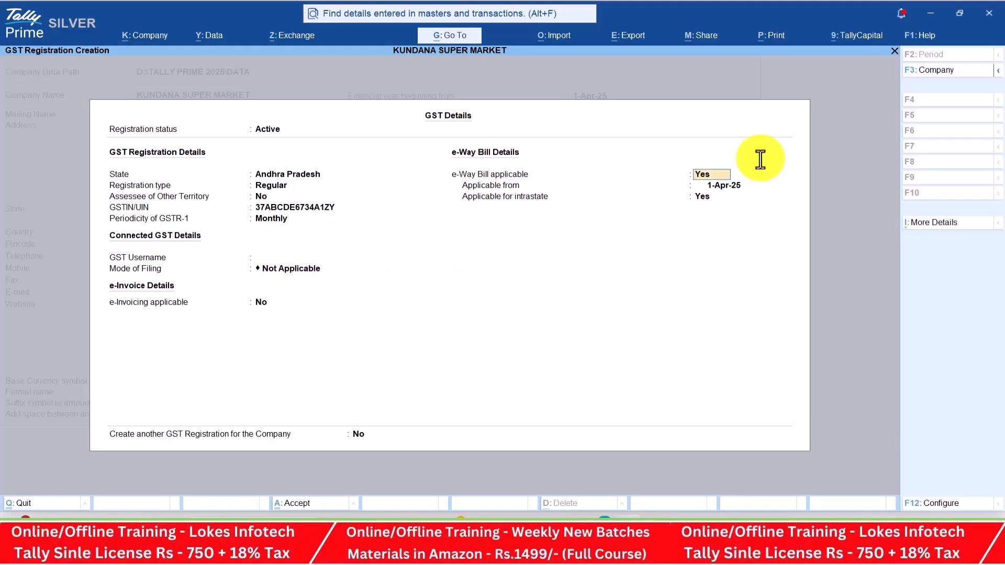
pyautogui.press('Return')
pyautogui.press('Return')
pyautogui.press('Return')
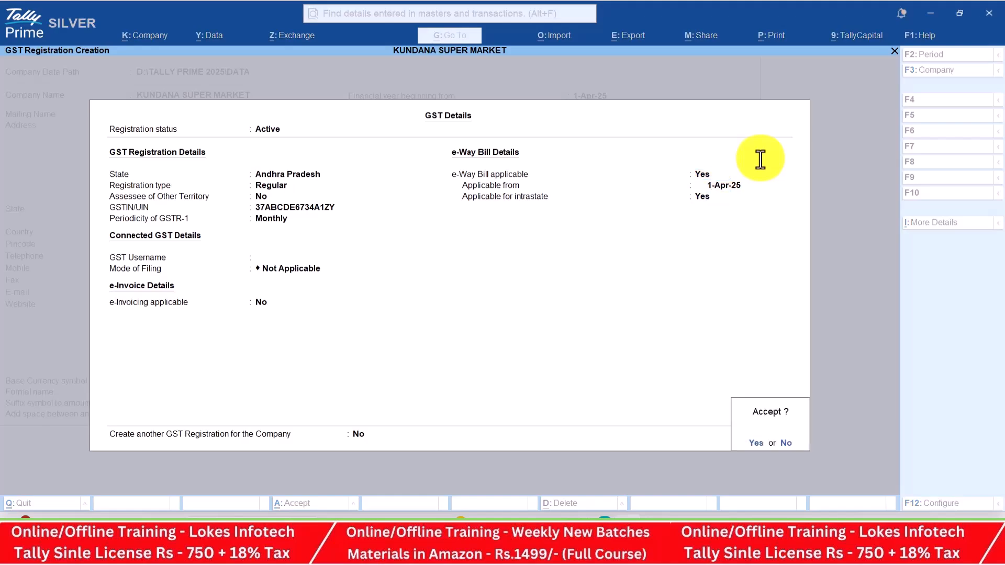
pyautogui.press('Return')
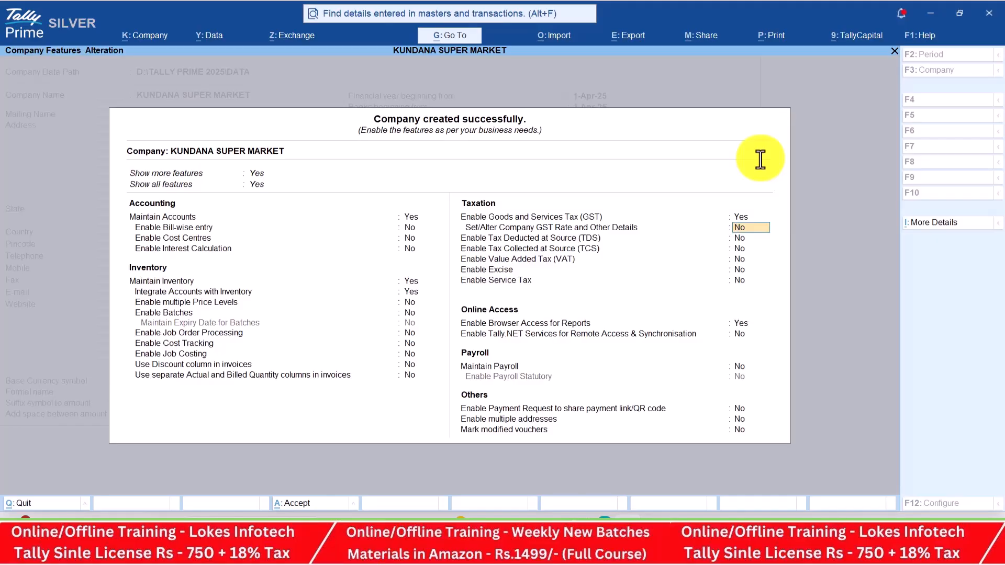
# Set Set/Alter Company GST Rate to Yes to open the GST rate details
pyautogui.write('y')
pyautogui.press('Return')
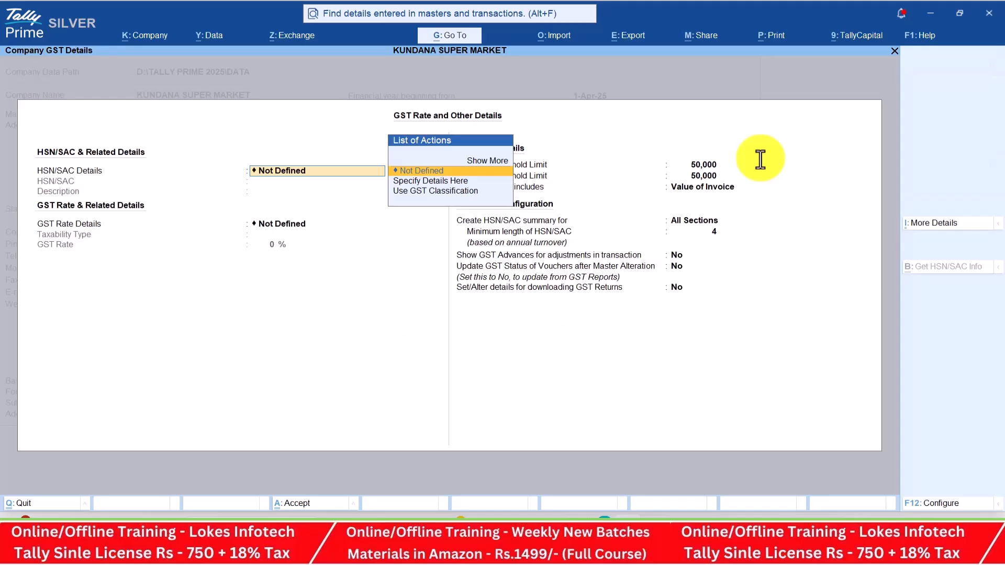
pyautogui.hotkey('alt', 'Tab')
pyautogui.hotkey('alt', 'Tab')
pyautogui.hotkey('alt', 'Tab')
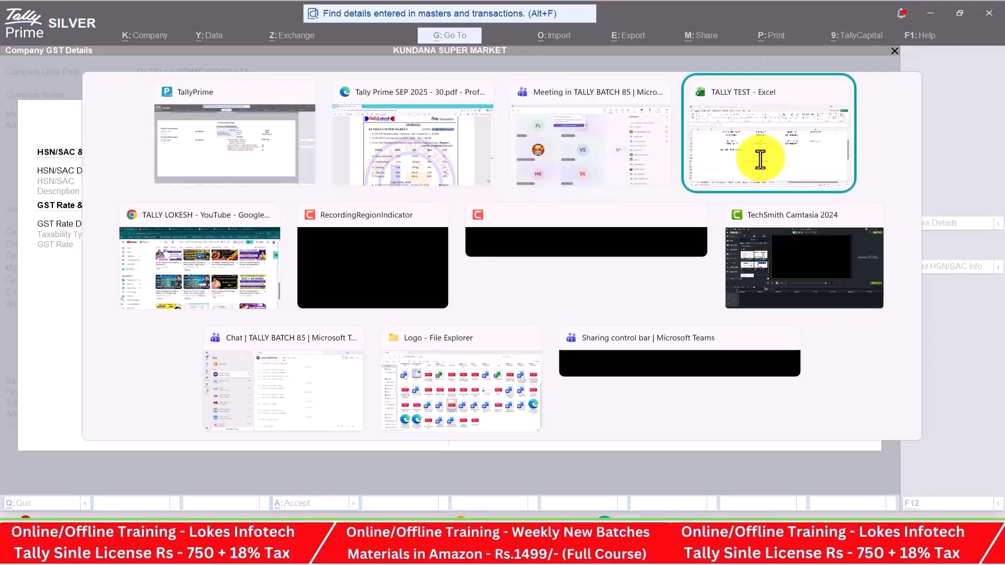
# Review the slab rates and type the note 'company code level' in cell F4
pyautogui.scroll(3, 799, 186)
pyautogui.click(799, 267)
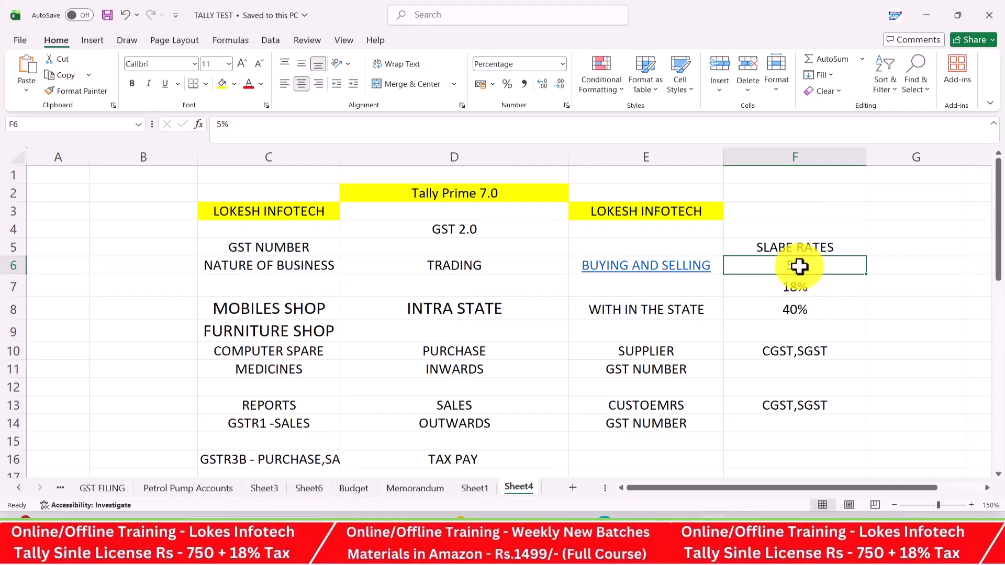
pyautogui.moveTo(876, 487); pyautogui.dragTo(928, 489)
pyautogui.click(733, 227)
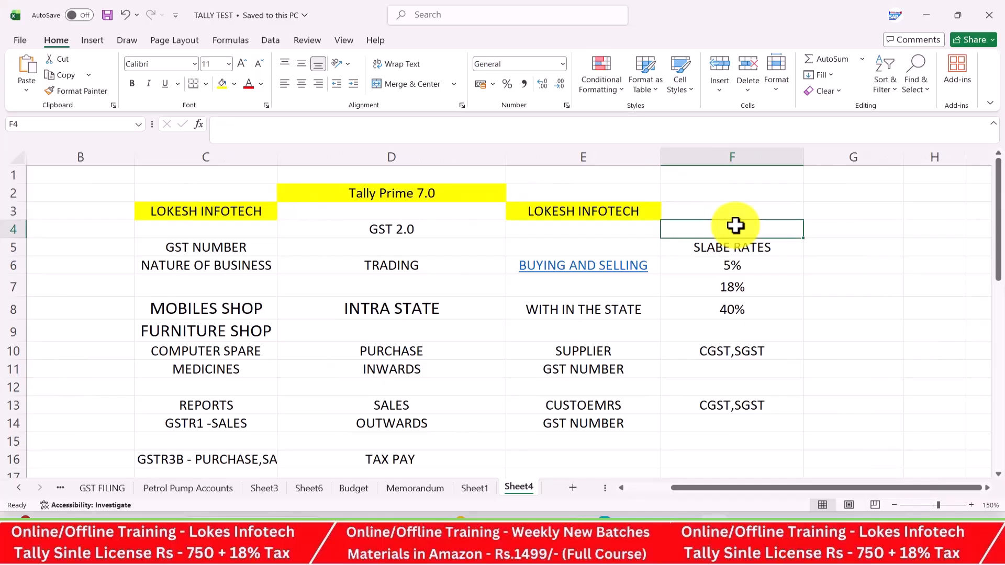
pyautogui.write('company code leverl')
pyautogui.press('BackSpace')
pyautogui.press('BackSpace')
pyautogui.write('l')
pyautogui.click(774, 303)
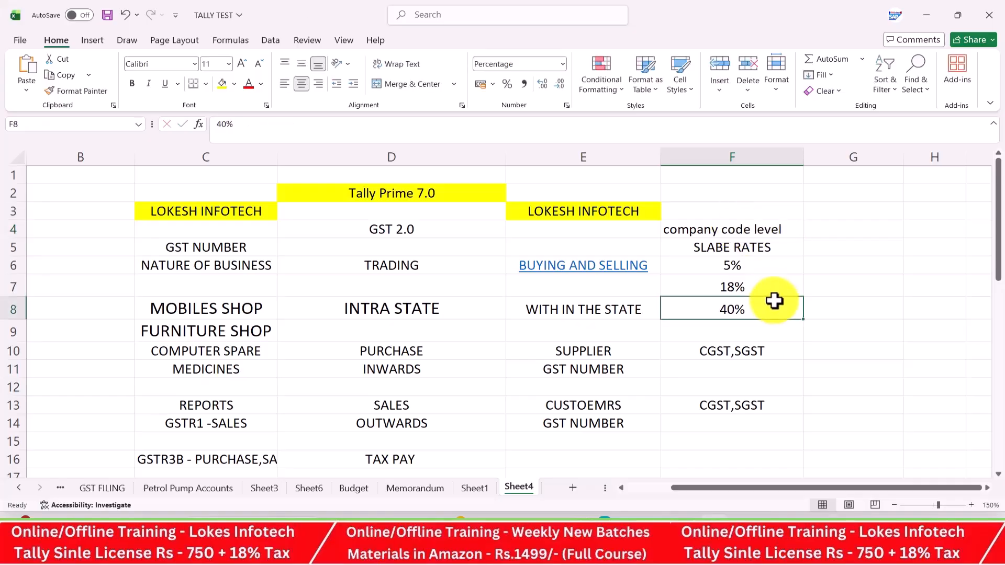
# Label the 5%, 18%, 40% slab rates 'items' in G6 and select F6:G8
pyautogui.click(762, 266)
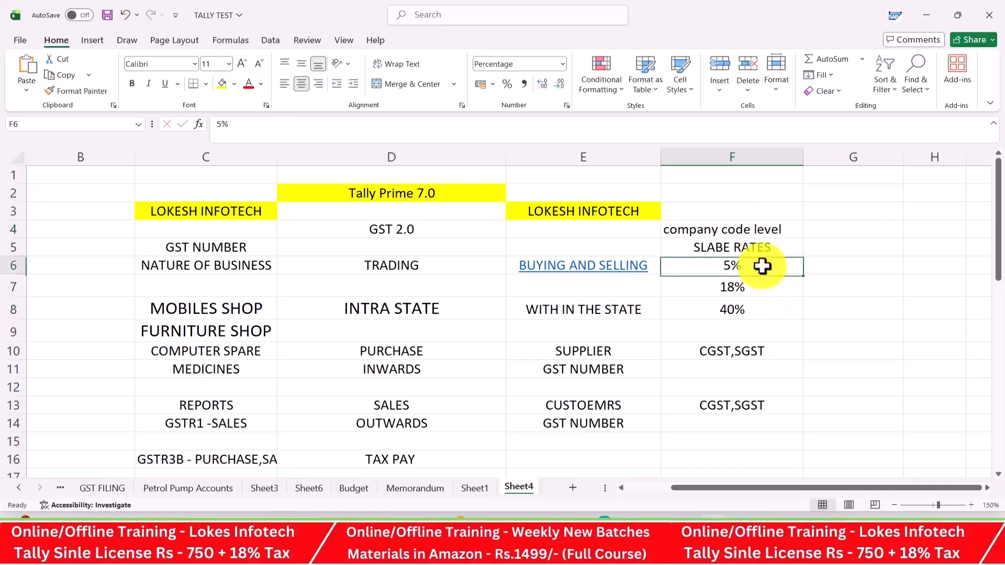
pyautogui.click(834, 263)
pyautogui.write('items')
pyautogui.press('Return')
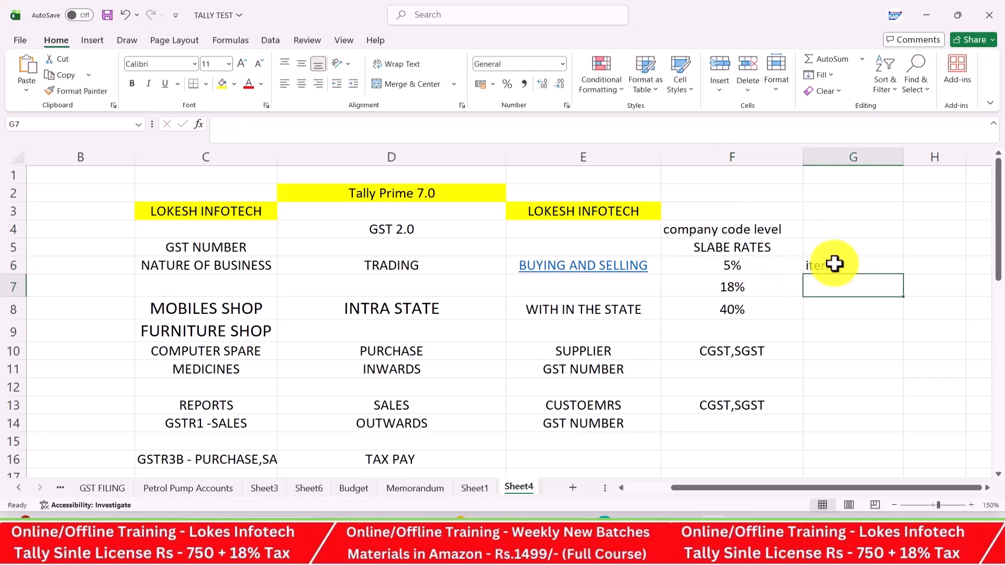
pyautogui.press('Return')
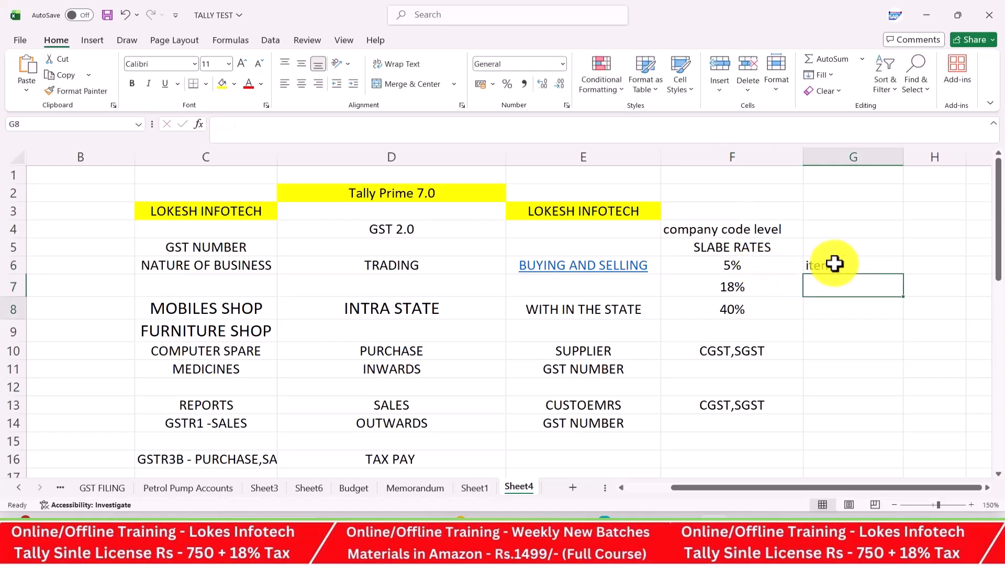
pyautogui.moveTo(777, 260); pyautogui.dragTo(826, 310)
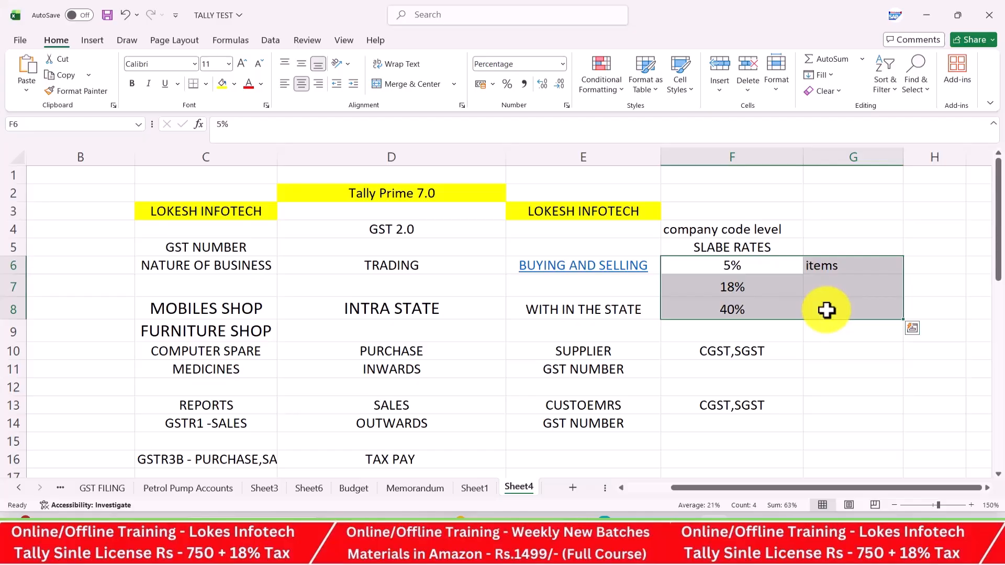
pyautogui.hotkey('alt', 'Tab')
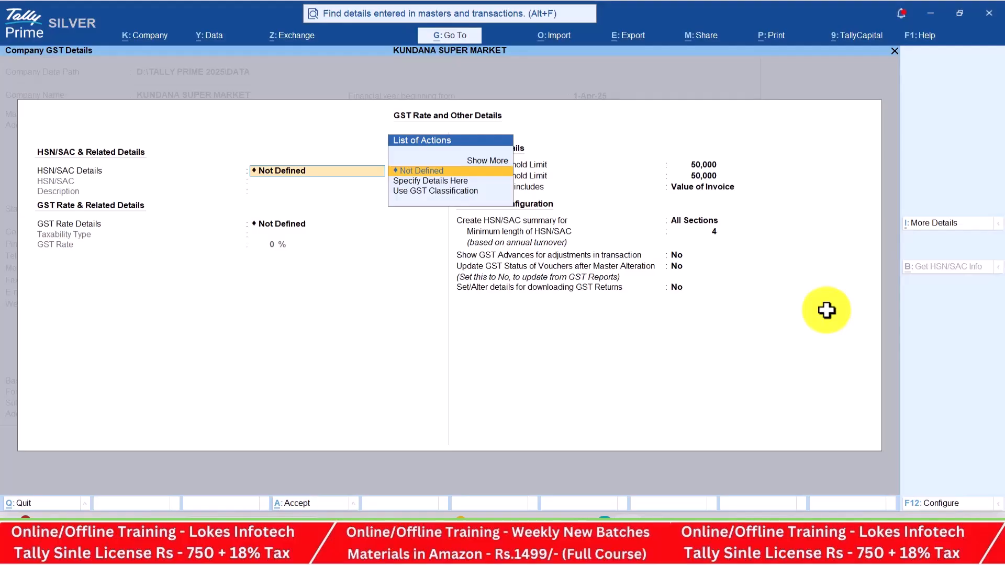
# Try specifying HSN/SAC 456988 and a taxable 5% GST rate directly
pyautogui.press('Down')
pyautogui.press('Return')
pyautogui.write('456988')
pyautogui.press('Return')
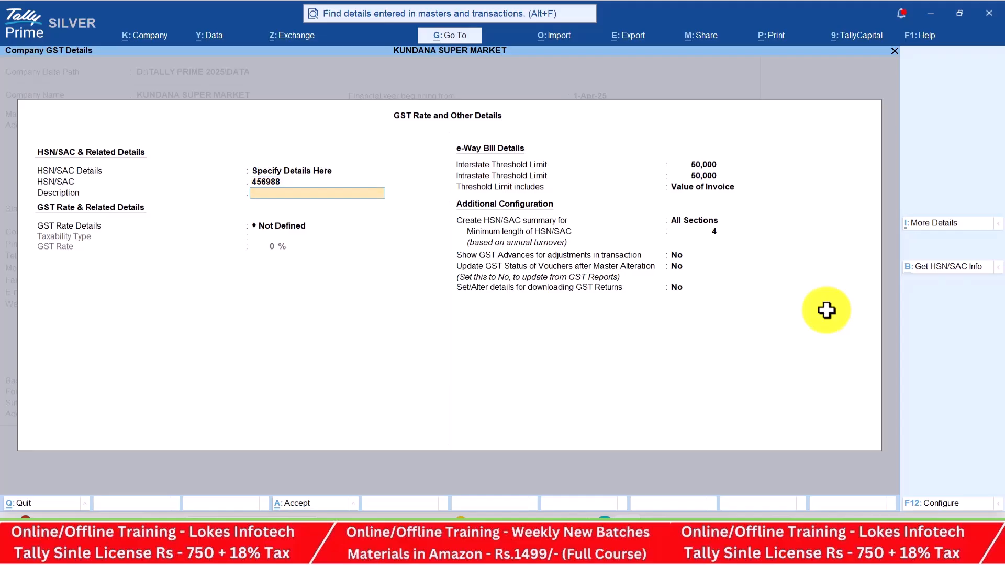
pyautogui.press('Return')
pyautogui.press('Down')
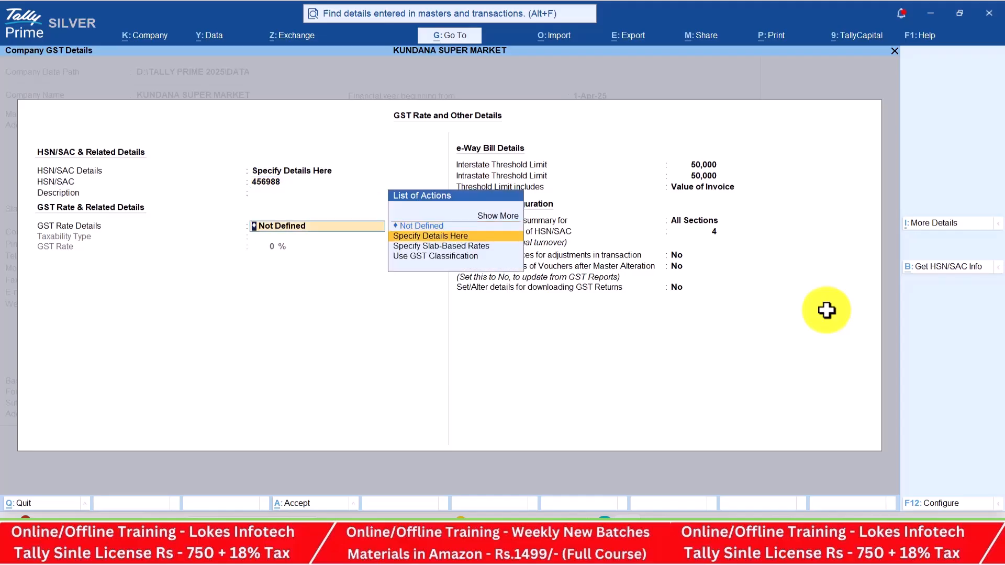
pyautogui.press('Return')
pyautogui.press('Return')
pyautogui.write('5')
pyautogui.press('Return')
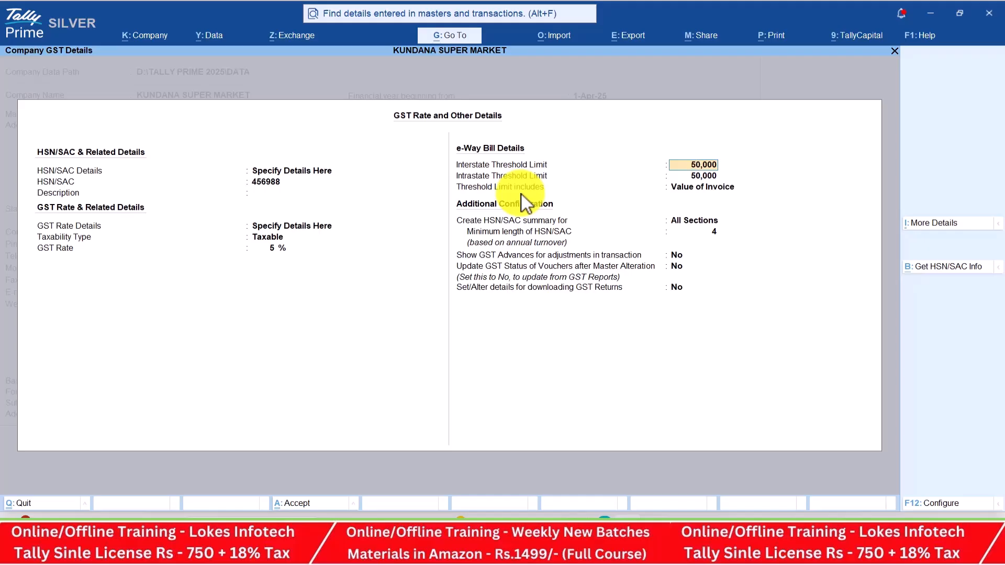
# Revert HSN/SAC and GST rate details to Not Defined and accept the GST screen
pyautogui.press('BackSpace')
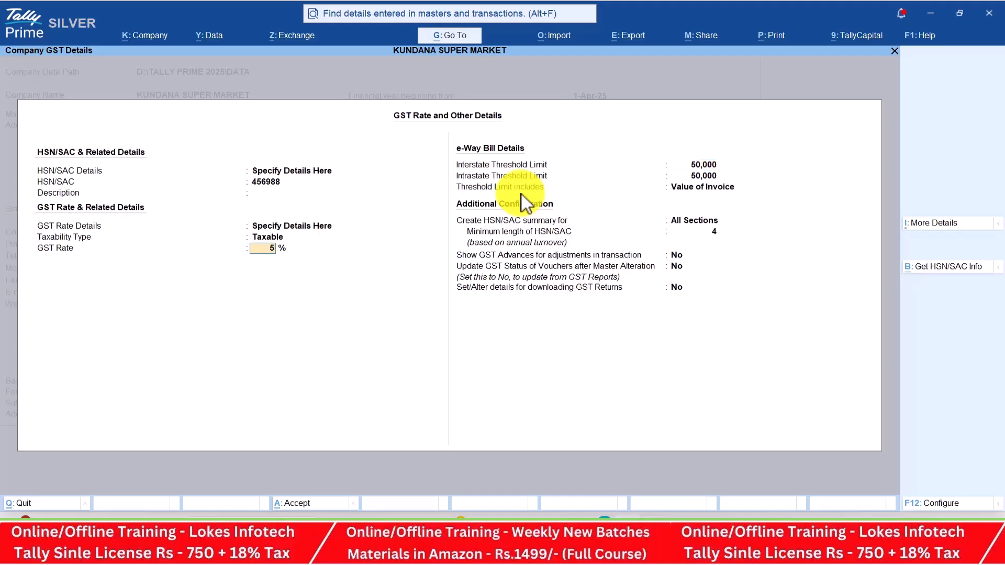
pyautogui.press('BackSpace')
pyautogui.press('BackSpace')
pyautogui.press('Up')
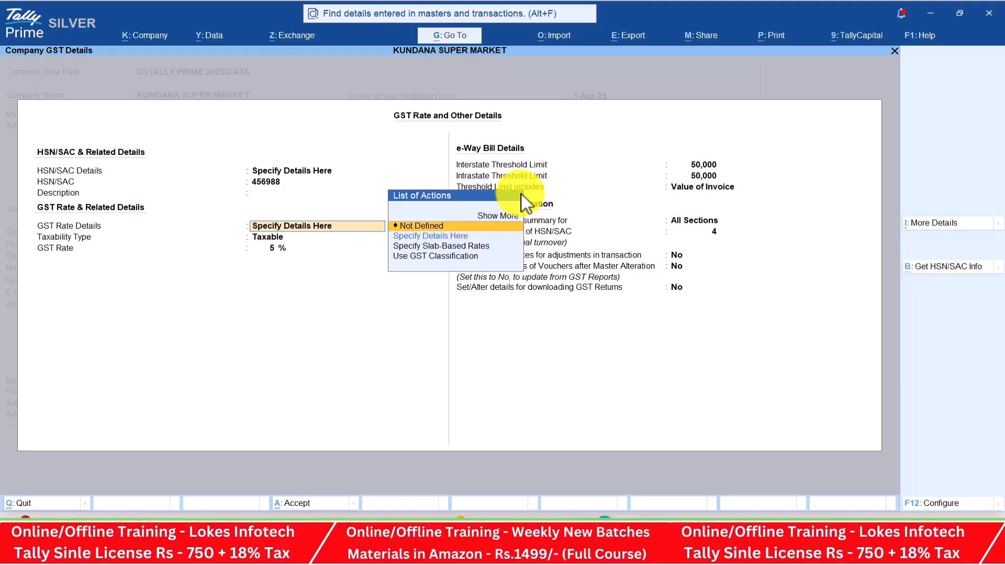
pyautogui.press('BackSpace')
pyautogui.press('BackSpace')
pyautogui.press('BackSpace')
pyautogui.press('Up')
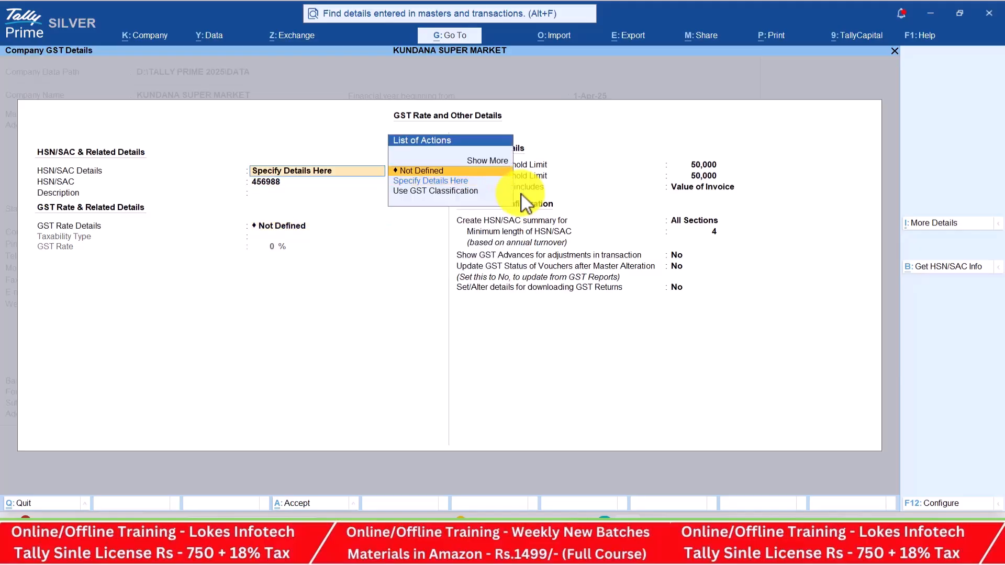
pyautogui.press('\\')
pyautogui.press('Up')
pyautogui.press('Return')
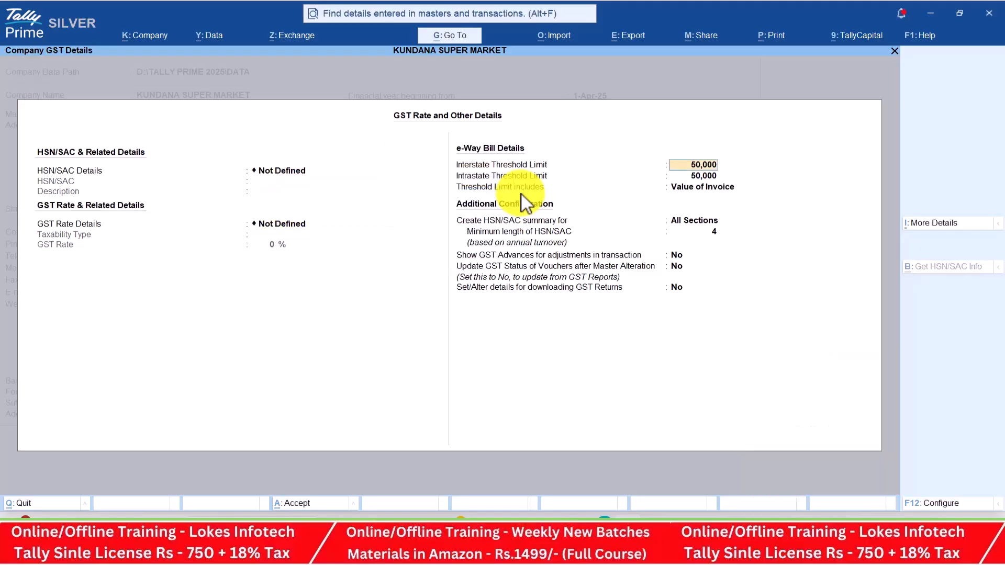
pyautogui.press('Return')
pyautogui.press('Return')
pyautogui.press('Return')
pyautogui.press('Return')
pyautogui.press('Return')
pyautogui.press('Return')
pyautogui.press('Return')
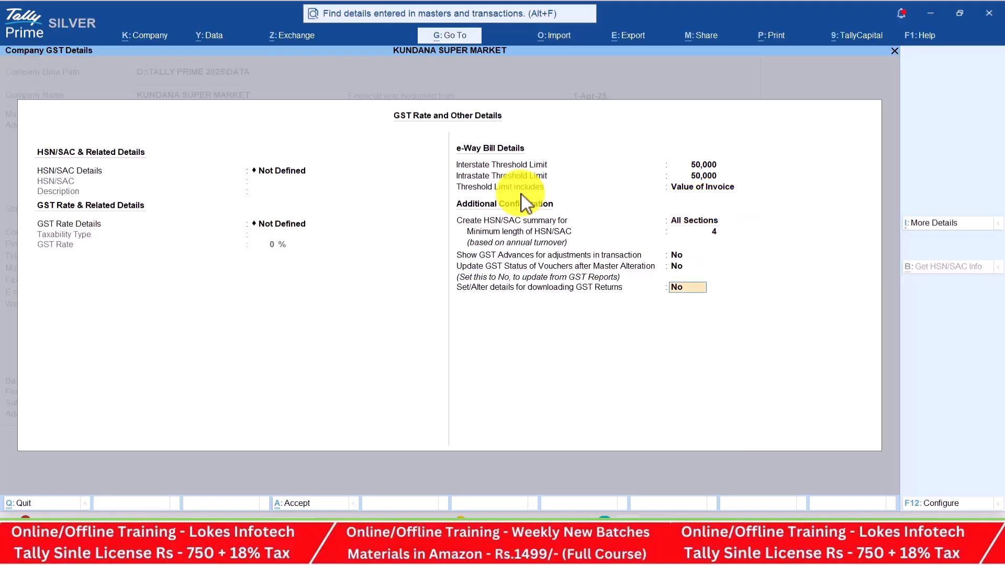
pyautogui.press('Return')
pyautogui.press('Return')
pyautogui.press('Return')
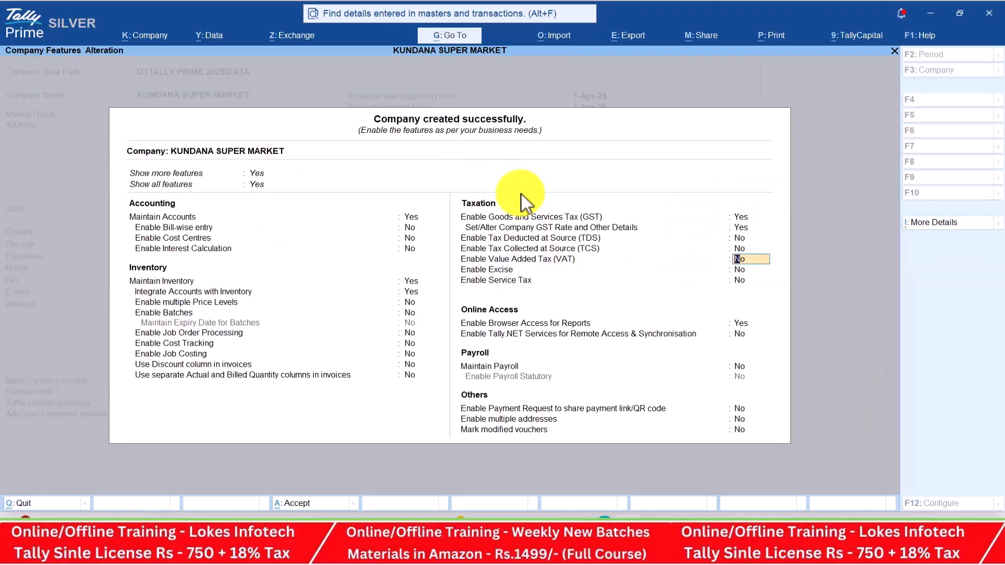
# Set company GST rate details and browser access for reports to No, then accept features
pyautogui.press('Up')
pyautogui.press('Up')
pyautogui.press('Up')
pyautogui.press('n')
pyautogui.press('Return')
pyautogui.press('Return')
pyautogui.press('Return')
pyautogui.press('Return')
pyautogui.press('Return')
pyautogui.press('Return')
pyautogui.press('n')
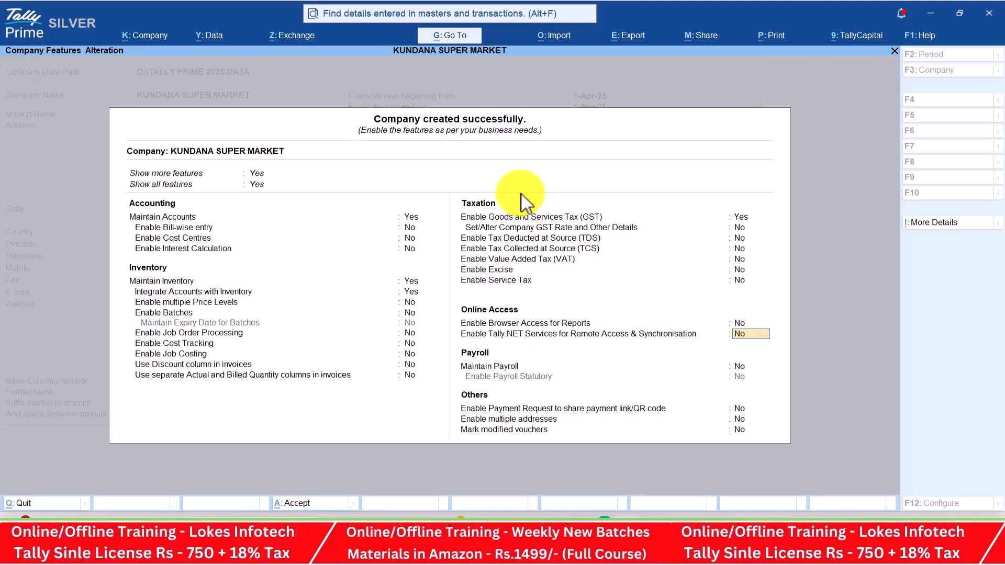
pyautogui.press('Return')
pyautogui.press('Return')
pyautogui.press('Return')
pyautogui.press('Return')
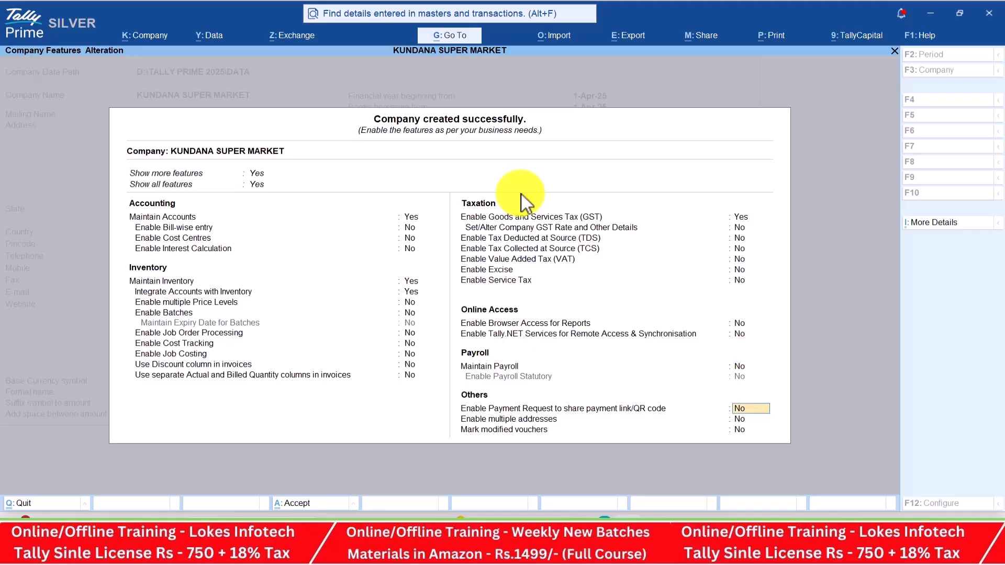
pyautogui.press('Return')
pyautogui.press('Return')
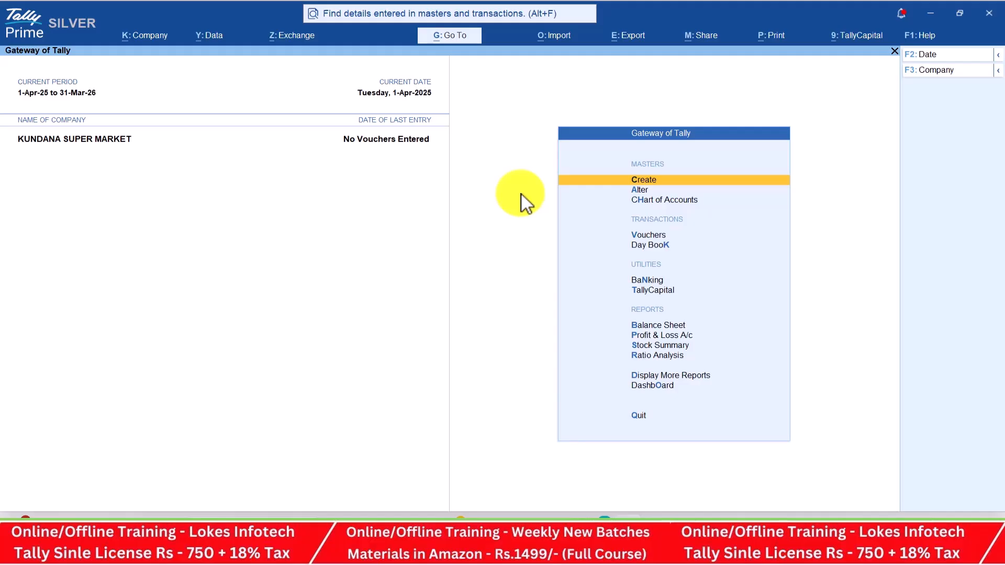
# Browse the Chart of Accounts lists of groups, ledgers and voucher types
pyautogui.press('Down')
pyautogui.press('Down')
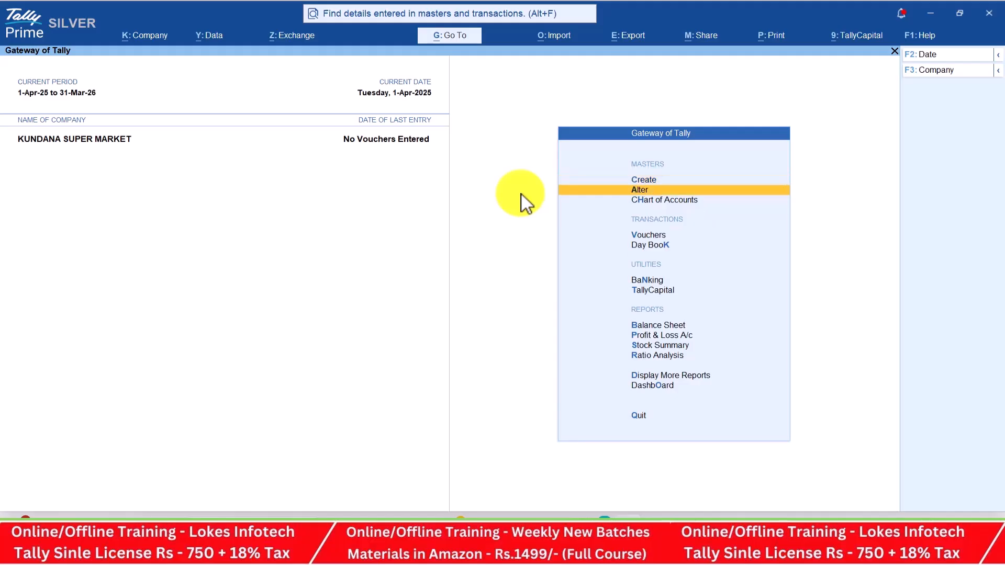
pyautogui.press('Return')
pyautogui.press('Up')
pyautogui.press('Return')
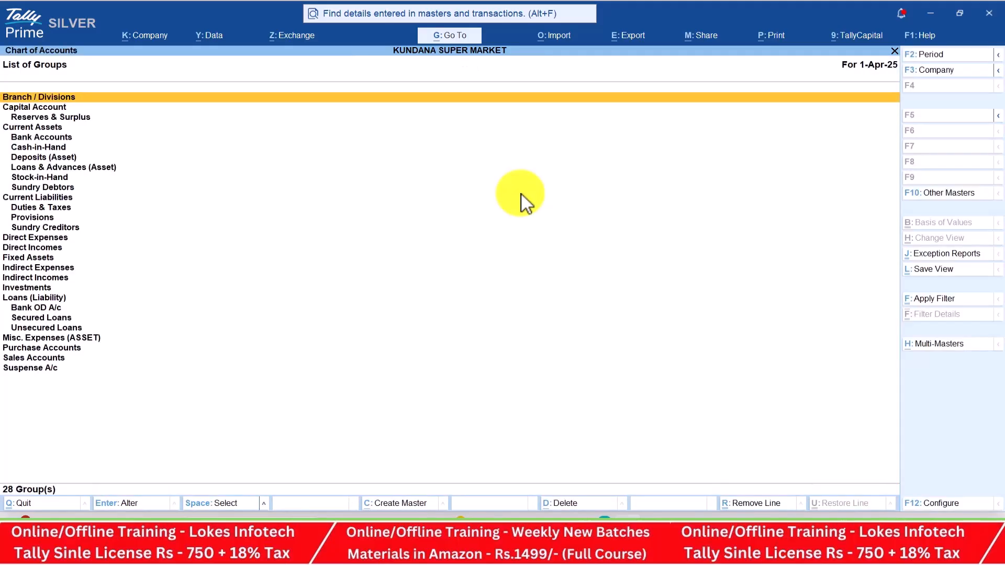
pyautogui.press('BackSpace')
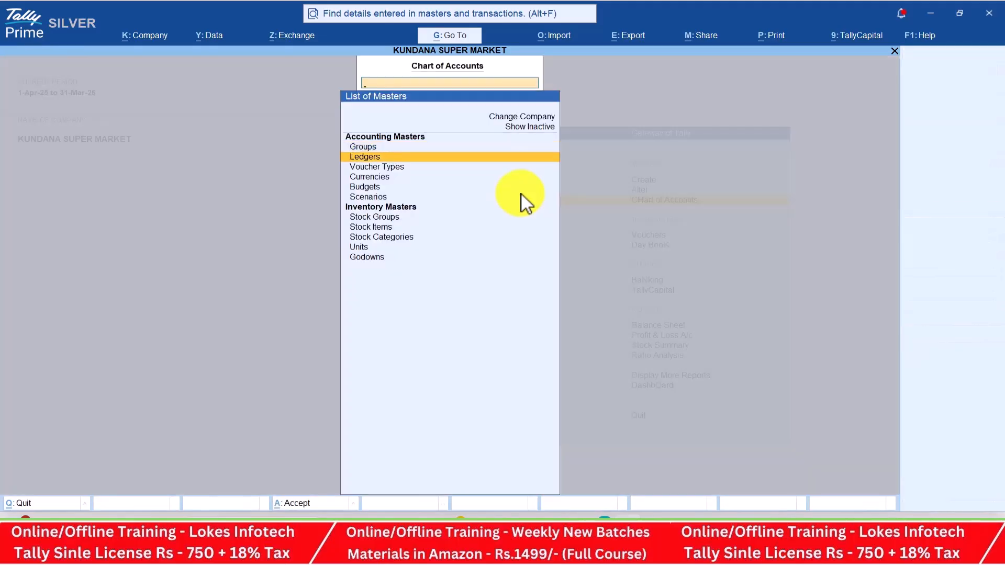
pyautogui.press('Return')
pyautogui.press('BackSpace')
pyautogui.press('Down')
pyautogui.press('Return')
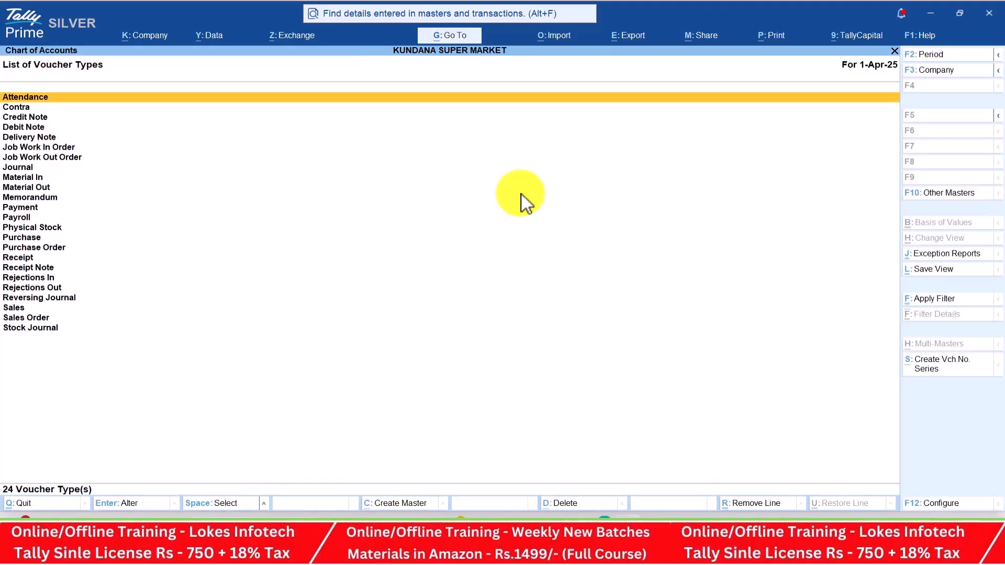
pyautogui.press('BackSpace')
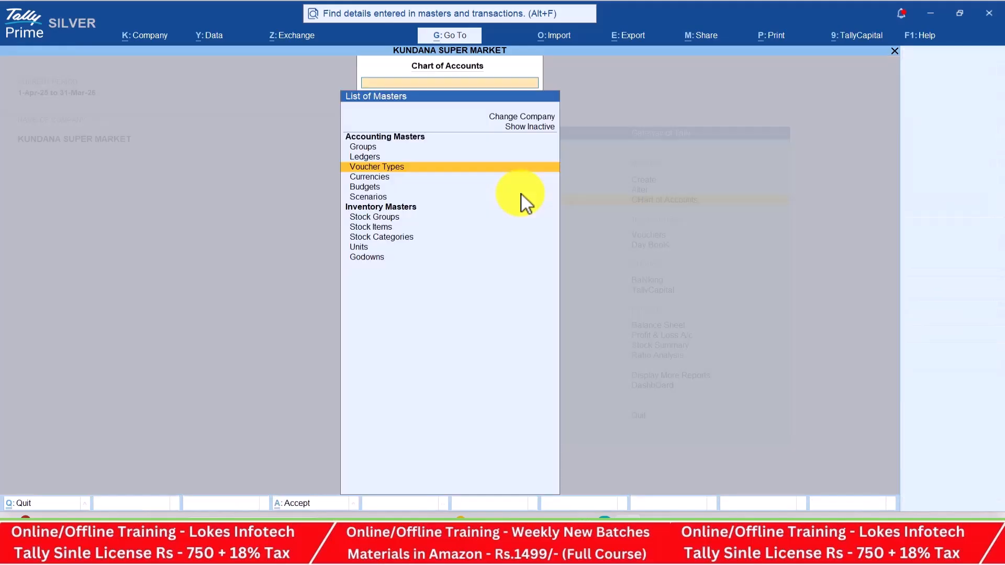
pyautogui.press('Escape')
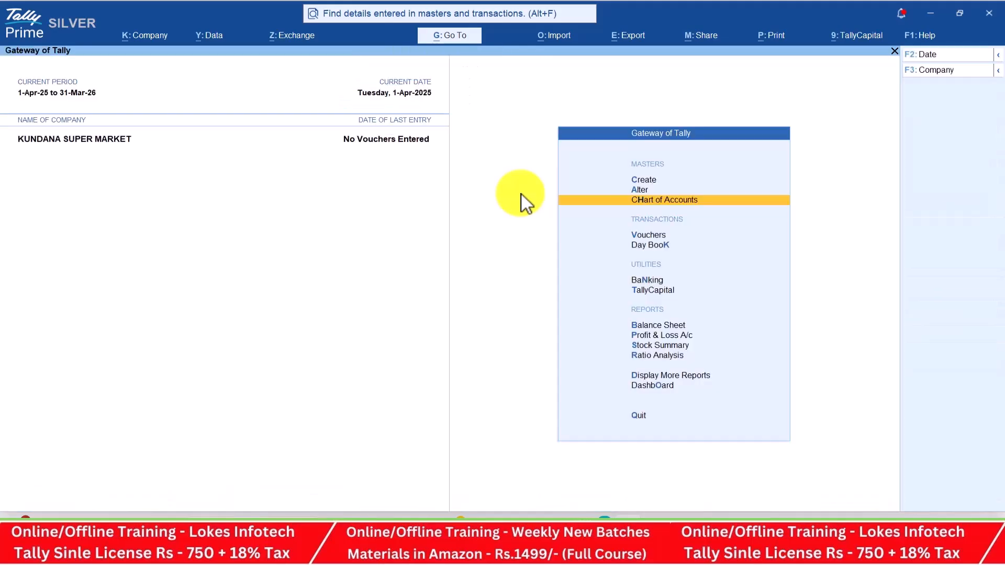
# Go to master creation and highlight Ledger
pyautogui.press('Up')
pyautogui.press('Up')
pyautogui.press('Return')
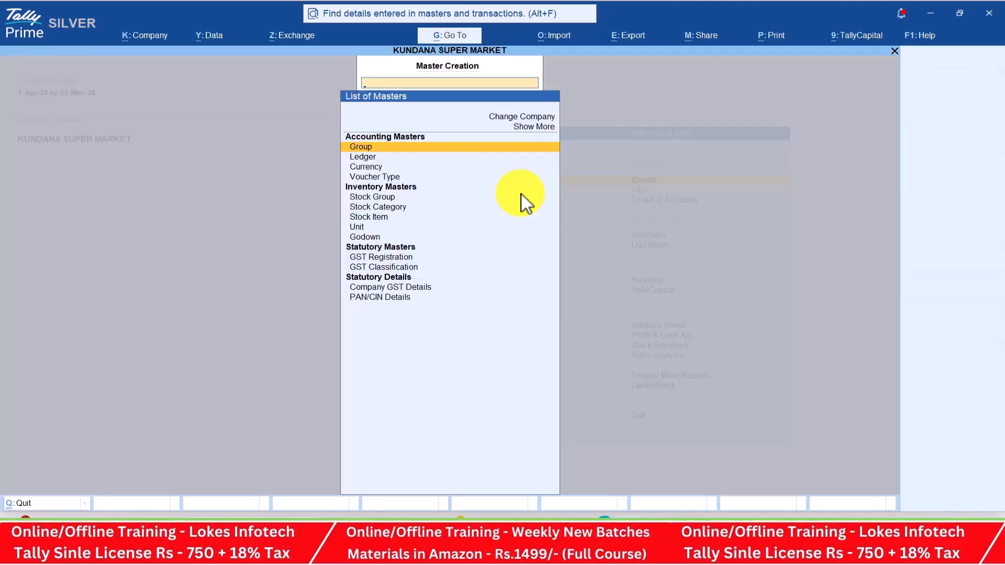
pyautogui.press('Down')
# Open the new ledger form and check the exercise in the problem sheet PDF
pyautogui.press('Return')
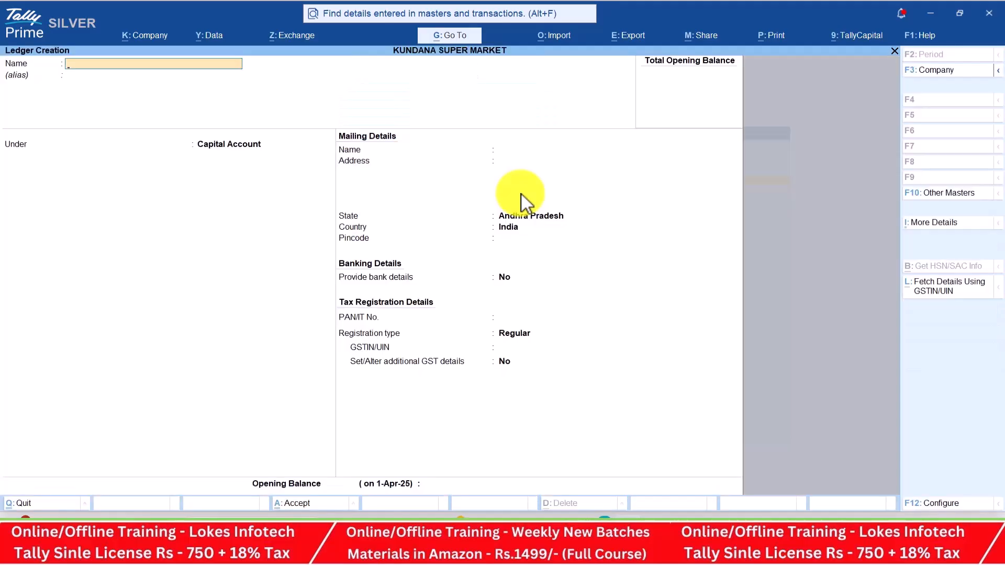
pyautogui.hotkey('alt', 'Tab')
pyautogui.press('Tab')
pyautogui.scroll(-2, 434, 253)
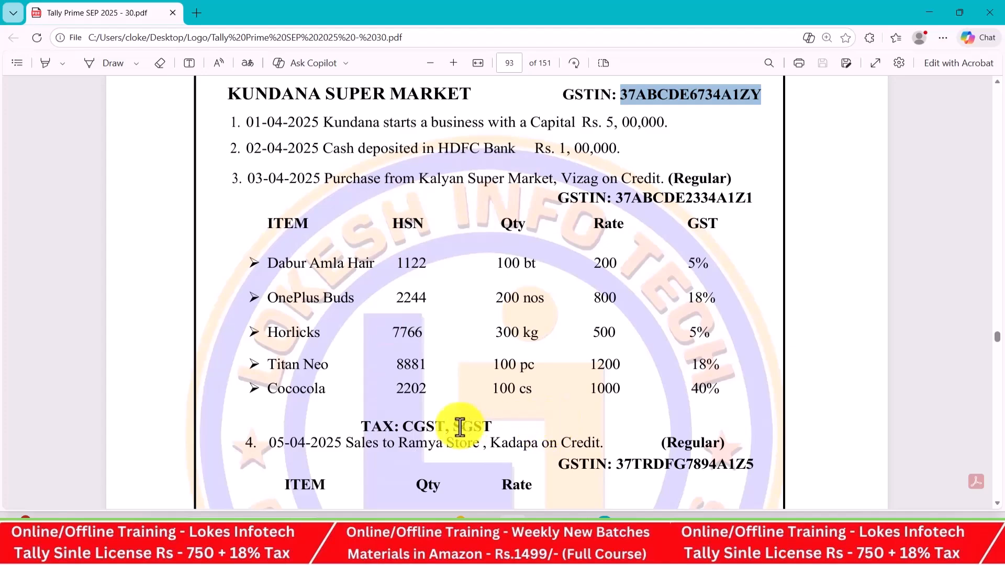
pyautogui.hotkey('alt', 'Tab')
# Name the ledger Capital and move to its group, Capital Account
pyautogui.write('CAP')
pyautogui.press('BackSpace')
pyautogui.press('BackSpace')
pyautogui.write('apital')
pyautogui.press('Return')
pyautogui.press('Return')
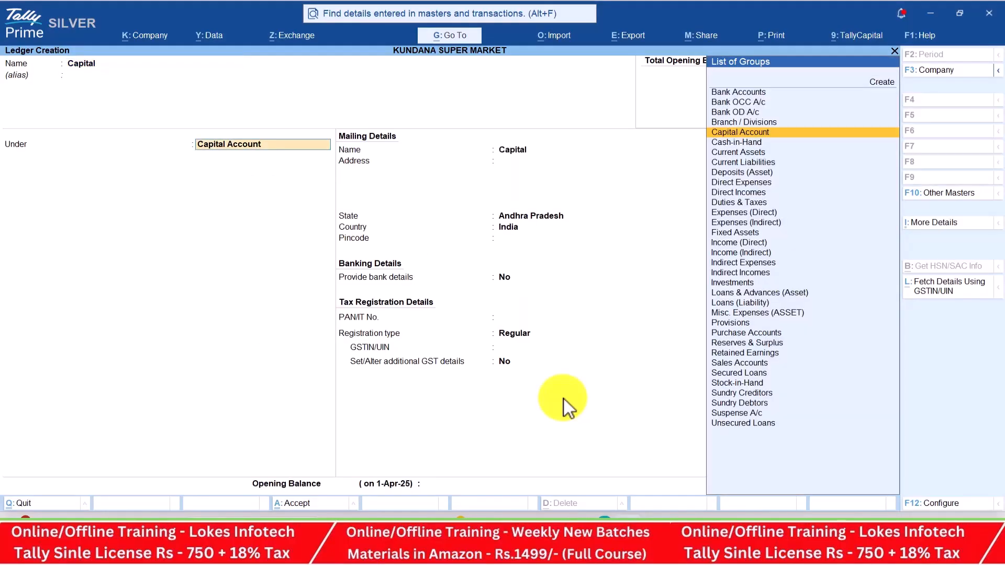
pyautogui.press('Return')
pyautogui.press('Return')
pyautogui.press('Return')
pyautogui.press('Return')
pyautogui.press('Return')
pyautogui.press('Return')
pyautogui.press('Return')
pyautogui.press('Return')
pyautogui.press('Return')
pyautogui.press('Return')
pyautogui.press('Return')
pyautogui.press('Return')
pyautogui.press('Return')
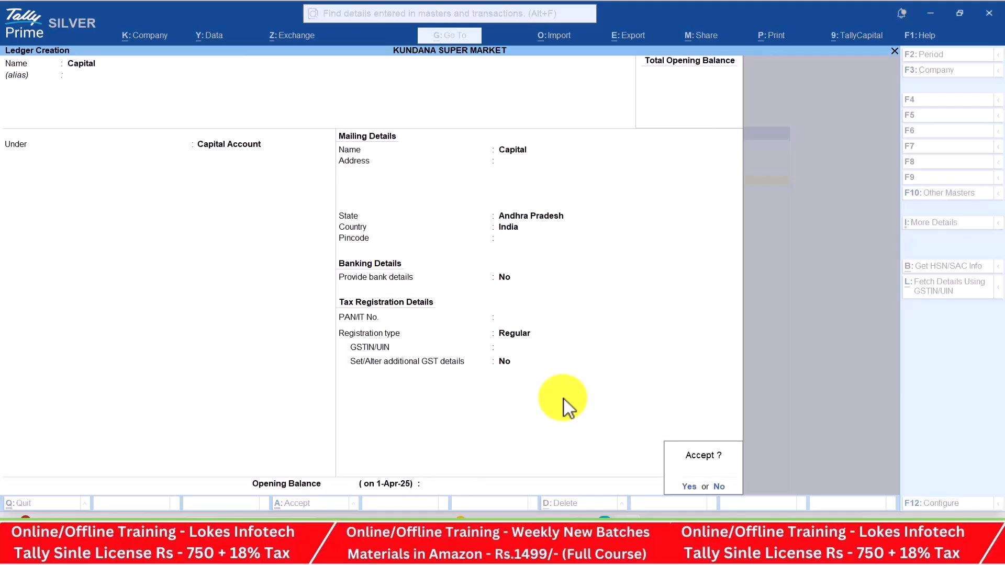
# Save the Capital ledger and start an Hdfc Bank ledger under Bank Accounts
pyautogui.hotkey('alt', 'Tab')
pyautogui.hotkey('alt', 'Tab')
pyautogui.write('Hdfc Bank')
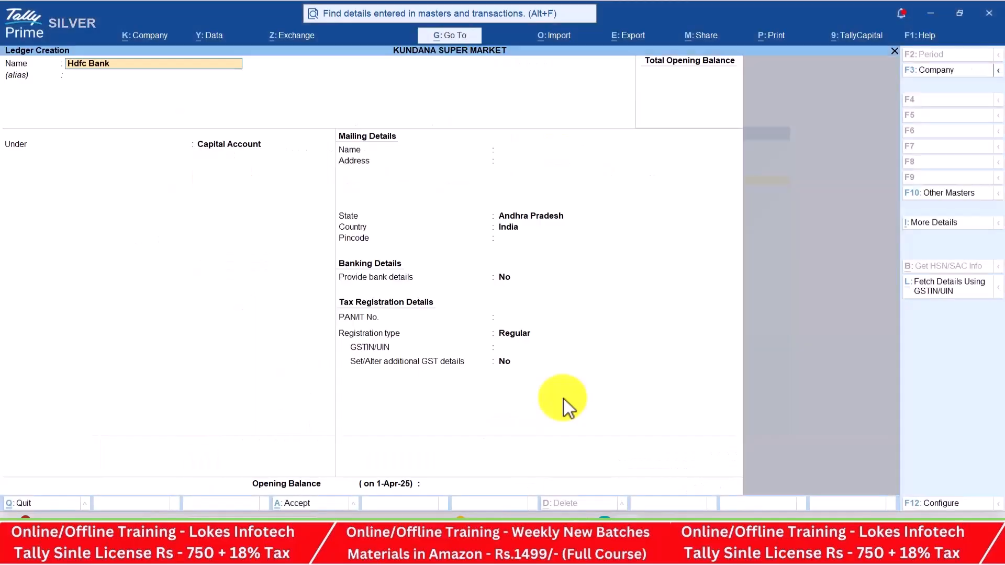
pyautogui.press('Return')
pyautogui.write('Ba')
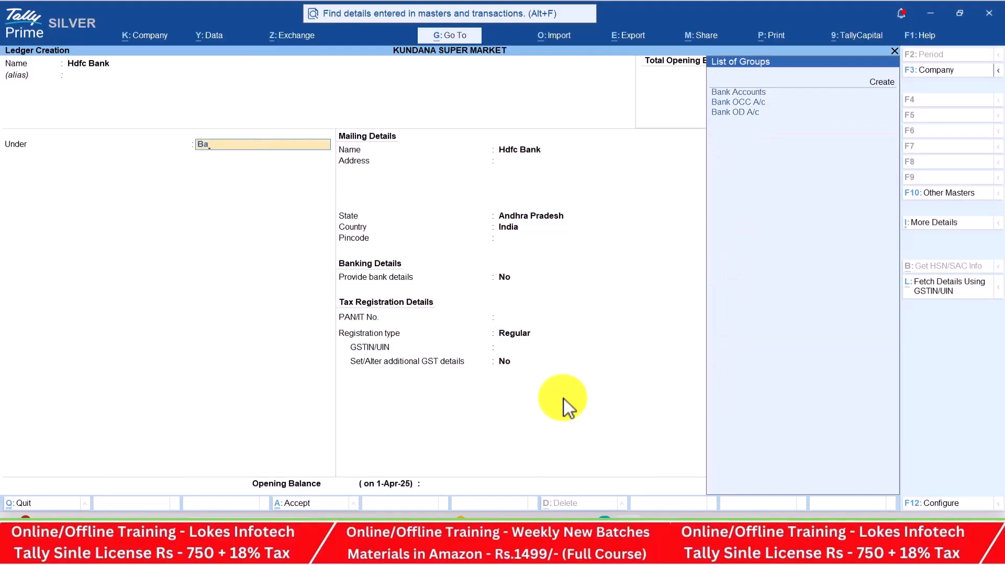
pyautogui.press('Return')
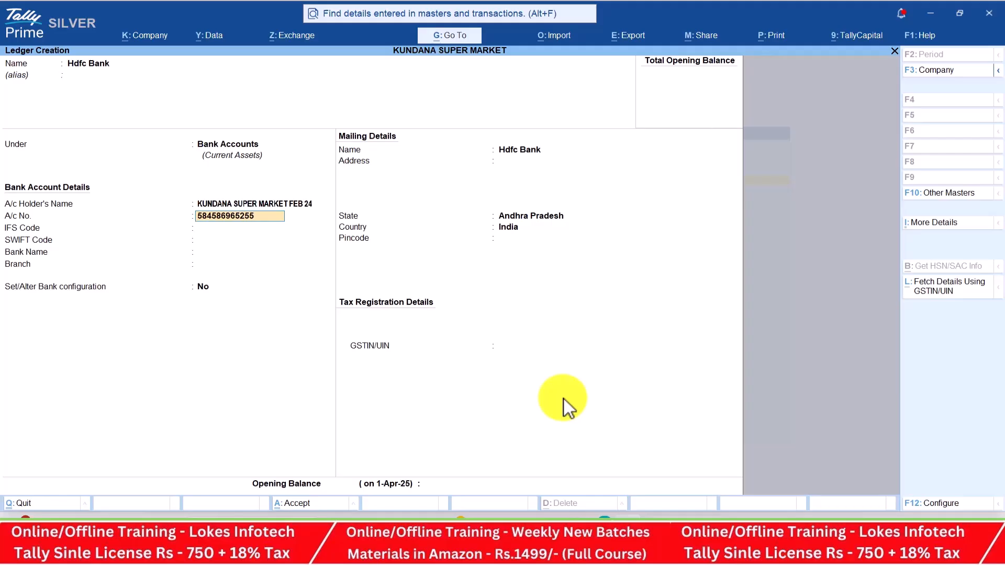
# Enter the bank account number, IFS SBI54447558, SWIFT 41478558 and Kadapa branch, then save
pyautogui.press('Return')
pyautogui.write('SBI54447558')
pyautogui.press('Return')
pyautogui.press('Return')
pyautogui.write('41478558')
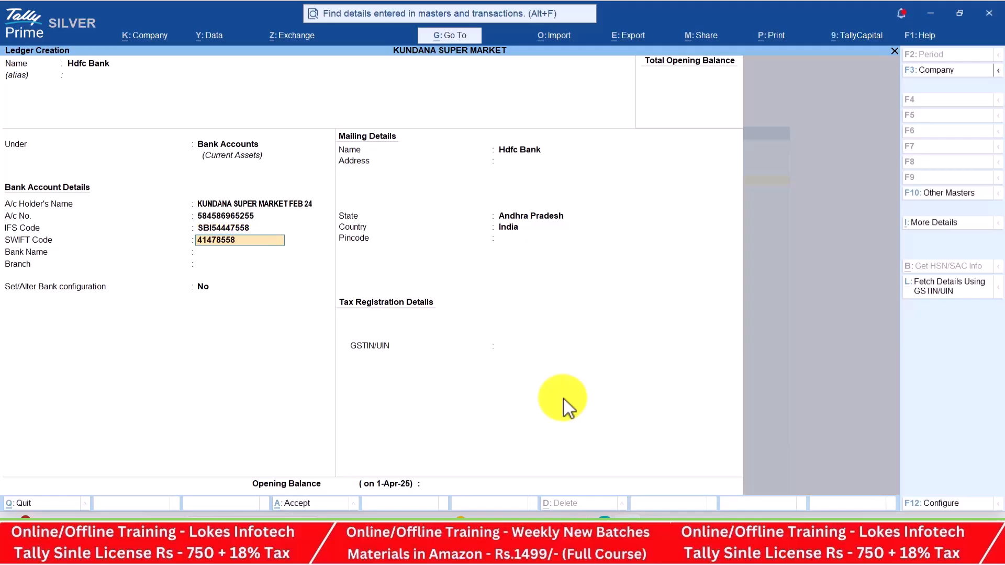
pyautogui.press('Return')
pyautogui.press('Return')
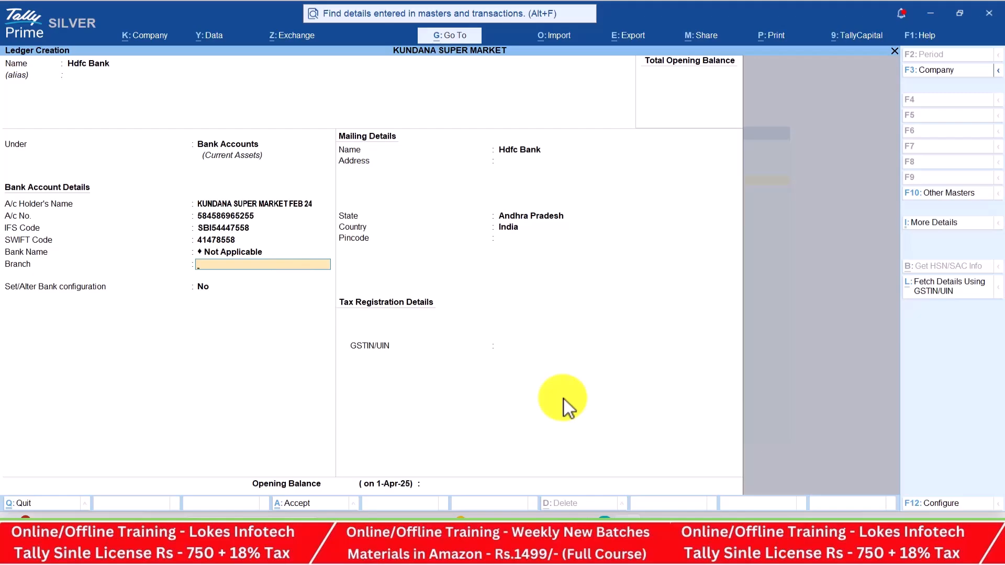
pyautogui.write('Kadapa')
pyautogui.press('Return')
pyautogui.press('Return')
pyautogui.press('Return')
pyautogui.press('Return')
pyautogui.press('Return')
pyautogui.press('Return')
pyautogui.press('Return')
pyautogui.press('Return')
pyautogui.press('Return')
pyautogui.press('Return')
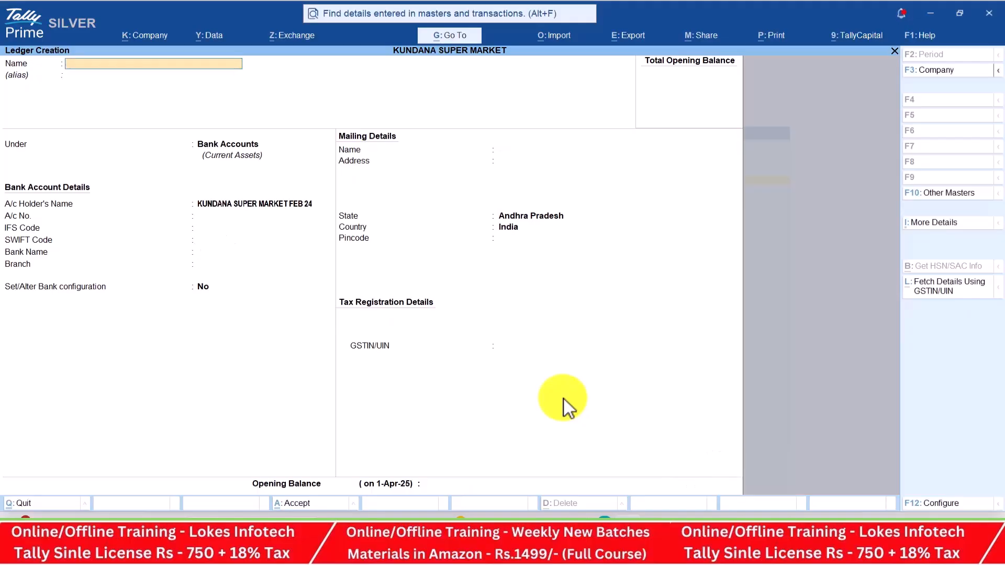
# Name the new ledger Purchase and place it under Purchase Accounts
pyautogui.write('Purchase')
pyautogui.press('Return')
pyautogui.write('Pu')
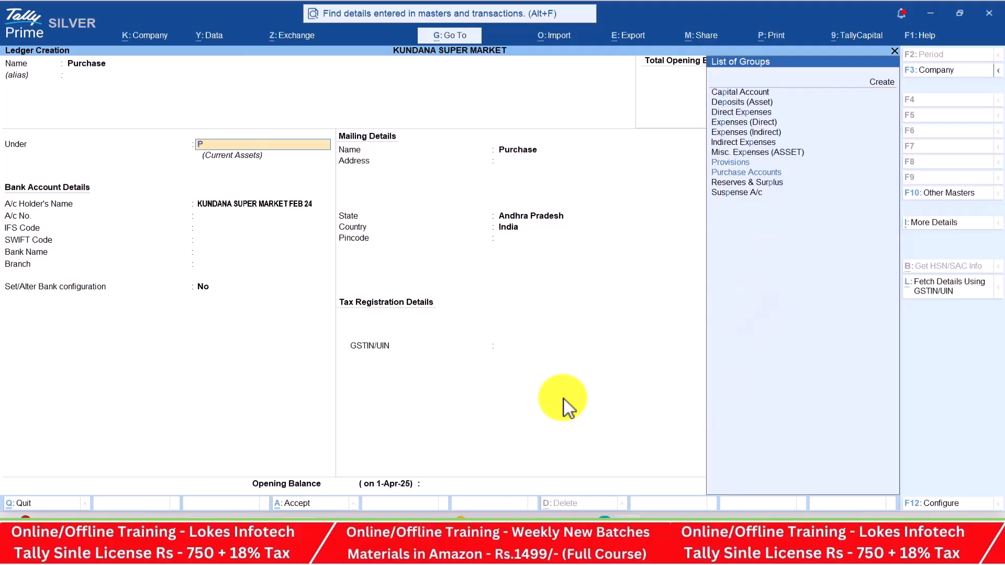
pyautogui.press('Return')
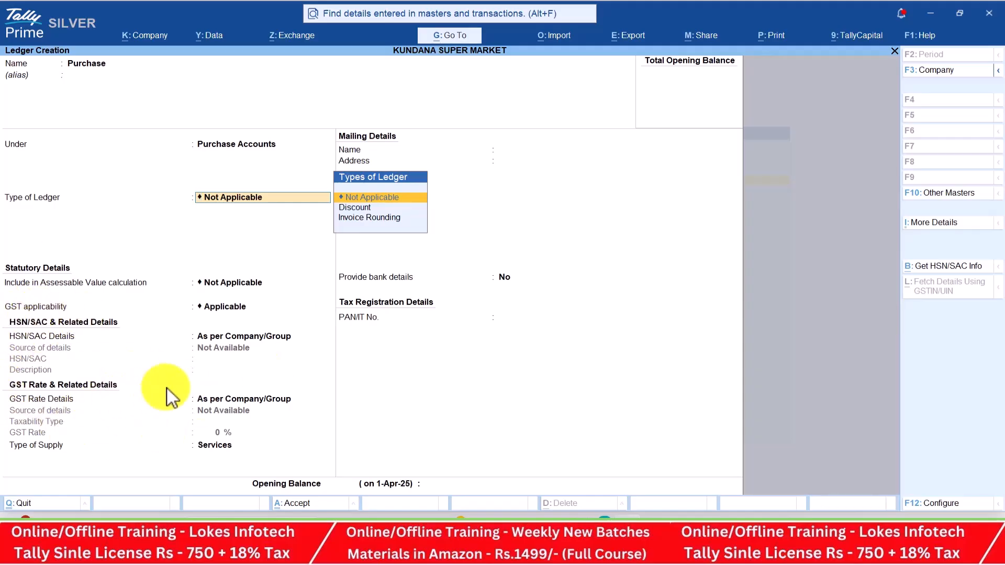
# Keep ledger type Not Applicable and set GST applicability to Applicable
pyautogui.press('Return')
pyautogui.press('Return')
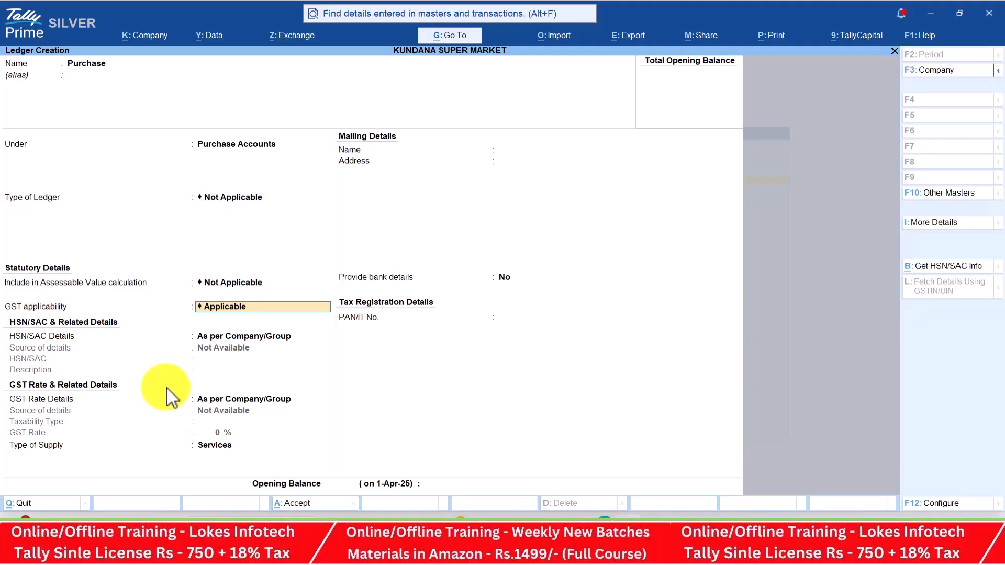
pyautogui.press('Down')
pyautogui.press('Down')
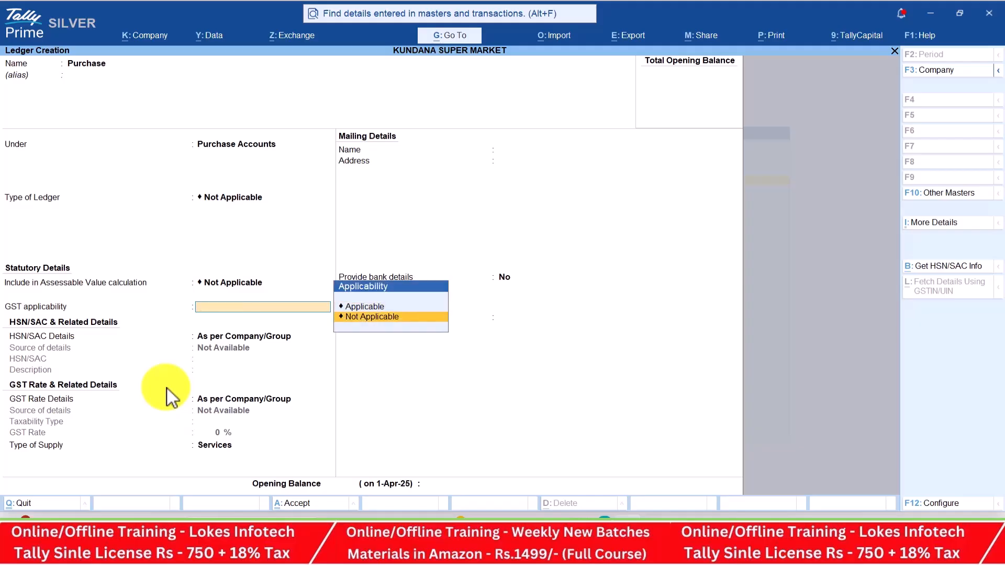
pyautogui.press('Return')
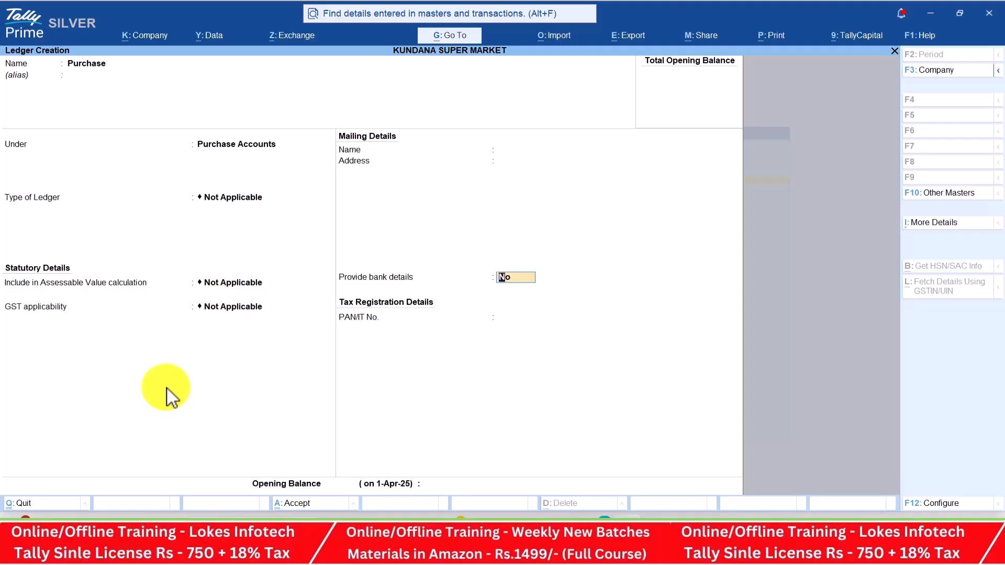
pyautogui.press('BackSpace')
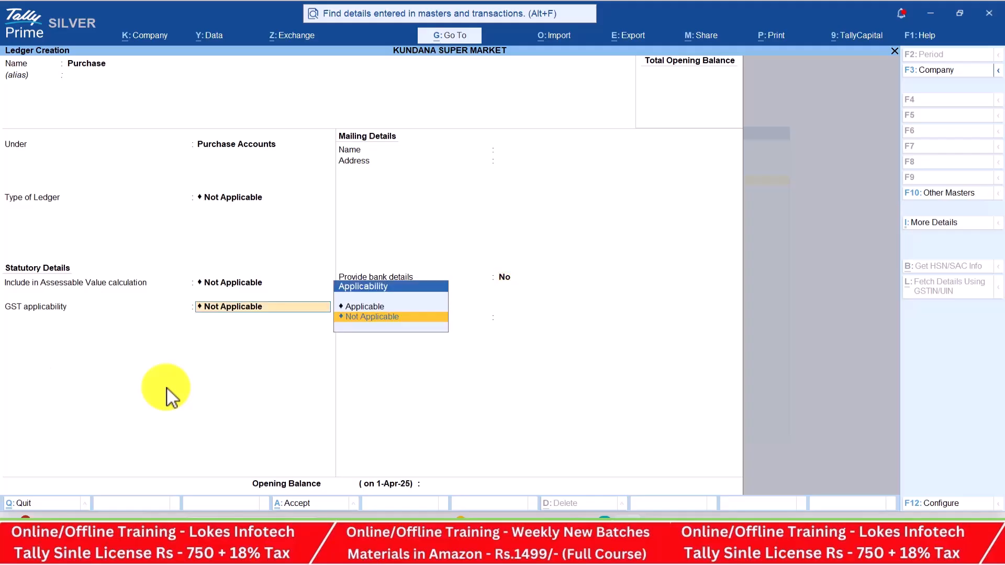
pyautogui.press('Up')
pyautogui.press('Return')
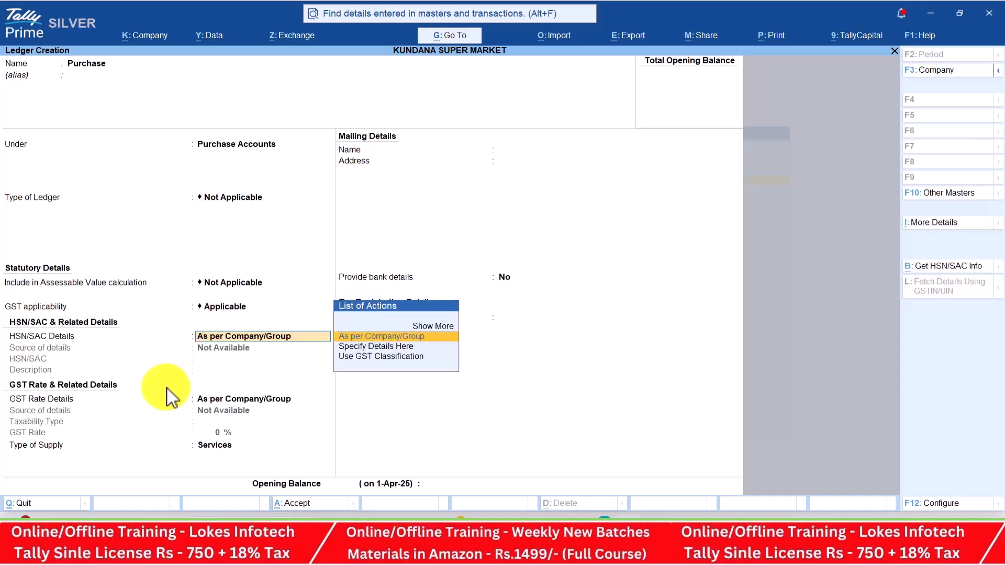
pyautogui.hotkey('alt', 'Tab')
pyautogui.hotkey('alt', 'Tab')
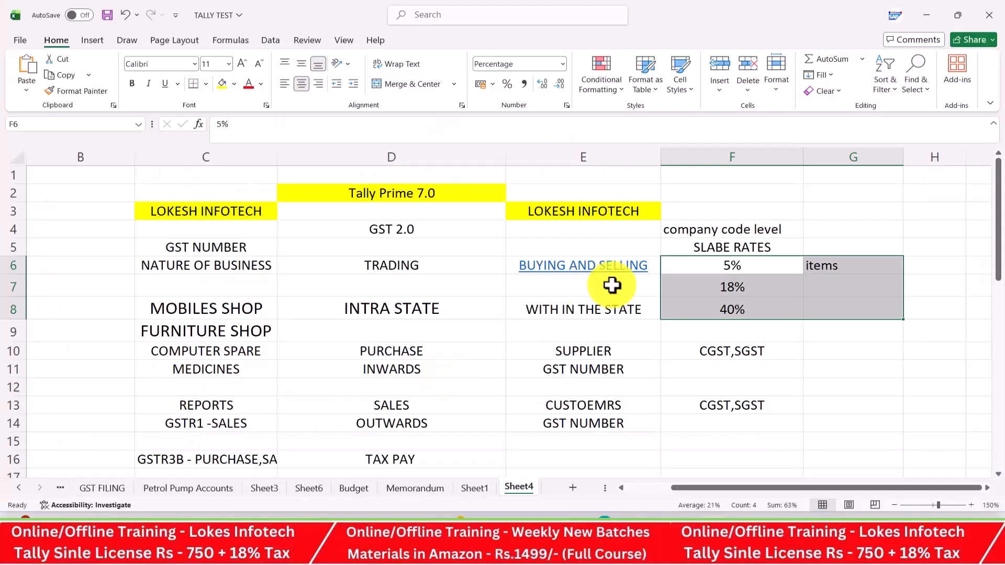
# Enter 'company code level' in E20 and 'ledger code level' in E21
pyautogui.scroll(-5, 698, 271)
pyautogui.click(547, 245)
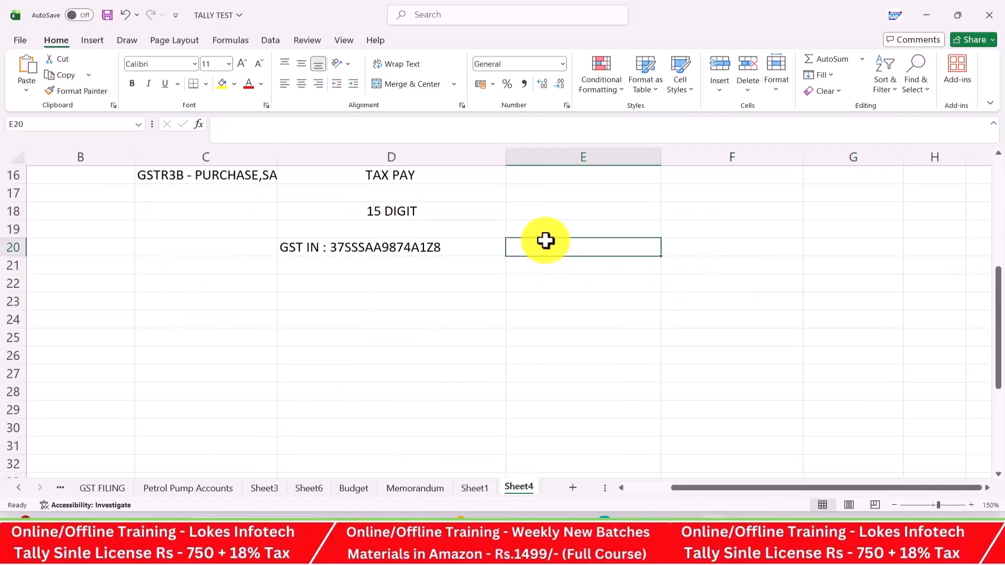
pyautogui.write('compan')
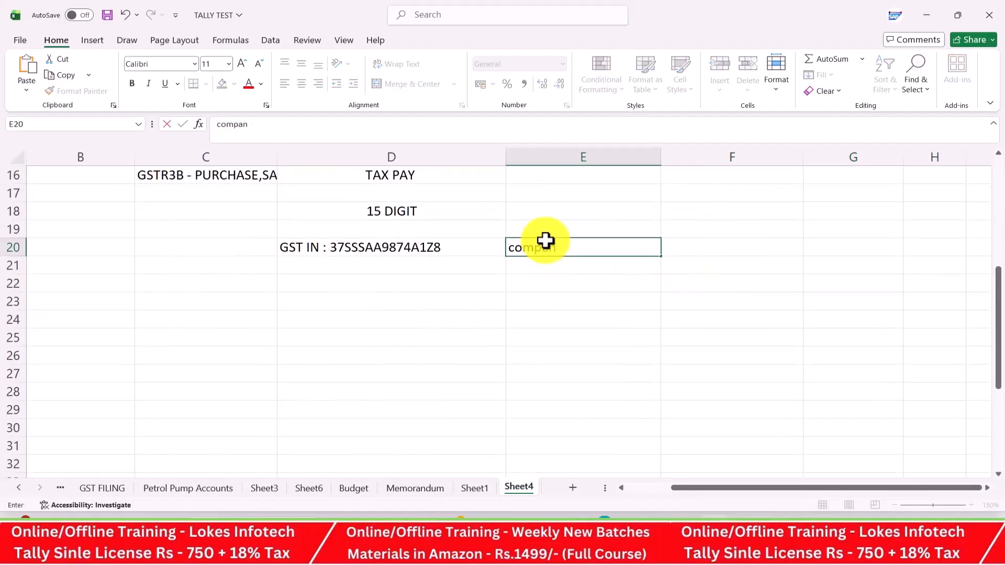
pyautogui.write('y code level')
pyautogui.press('Return')
pyautogui.write('ledger vod')
pyautogui.press('BackSpace')
pyautogui.press('BackSpace')
pyautogui.press('BackSpace')
pyautogui.write('code level')
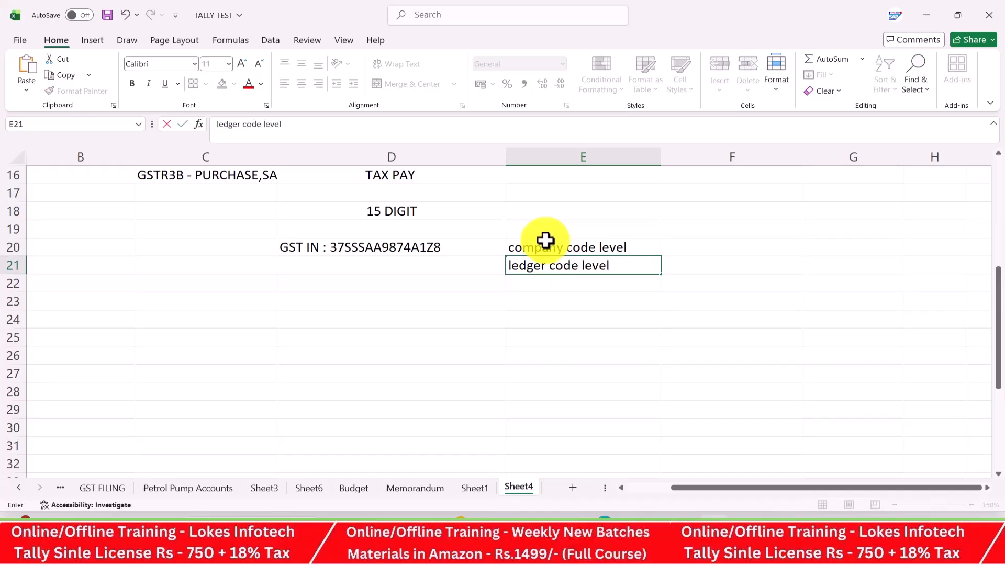
pyautogui.press('Return')
# Enter 'item code level' in E22, fixing the misspelling
pyautogui.write('item code lvel')
pyautogui.press('BackSpace')
pyautogui.press('BackSpace')
pyautogui.press('BackSpace')
pyautogui.write('el')
pyautogui.press('BackSpace')
pyautogui.write('e')
pyautogui.press('BackSpace')
pyautogui.write('vel')
pyautogui.press('Return')
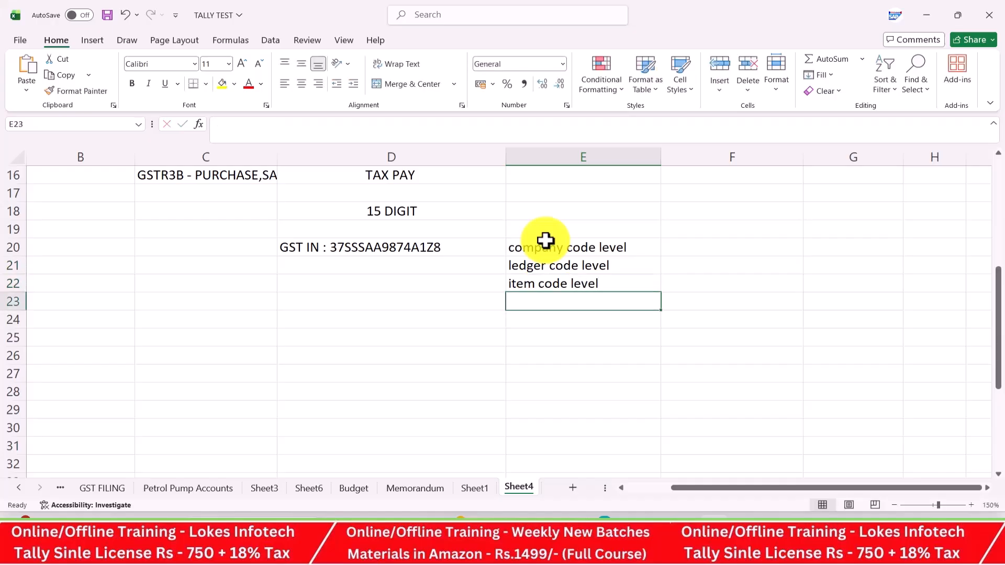
# Centre-align E20:E22 and go back to Tally
pyautogui.moveTo(545, 242); pyautogui.dragTo(569, 283)
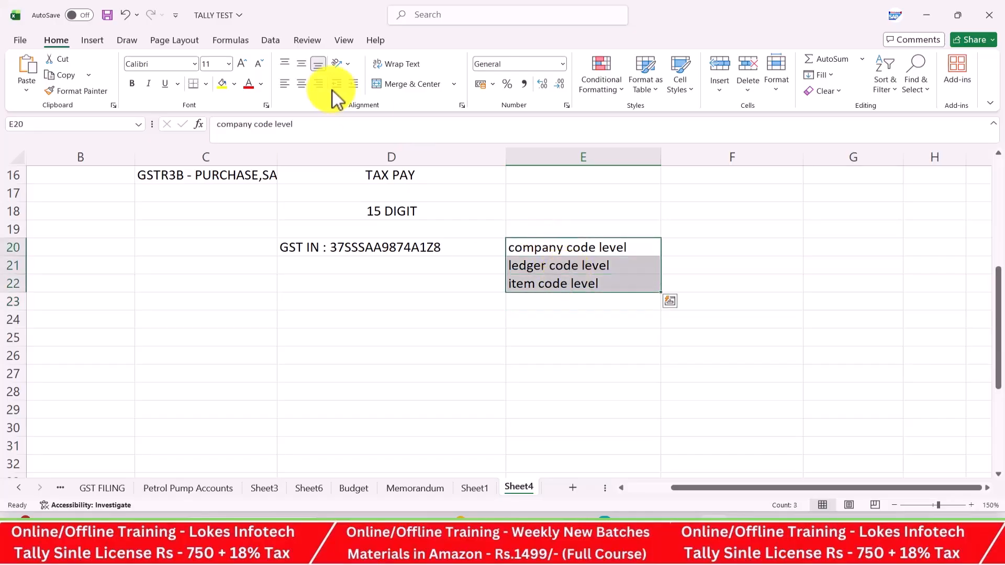
pyautogui.click(306, 88)
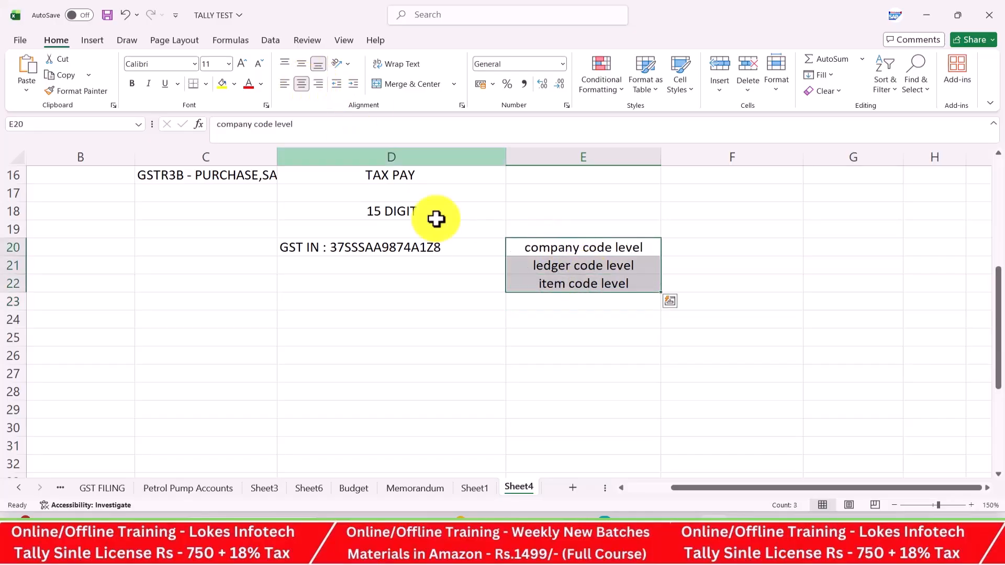
pyautogui.click(550, 283)
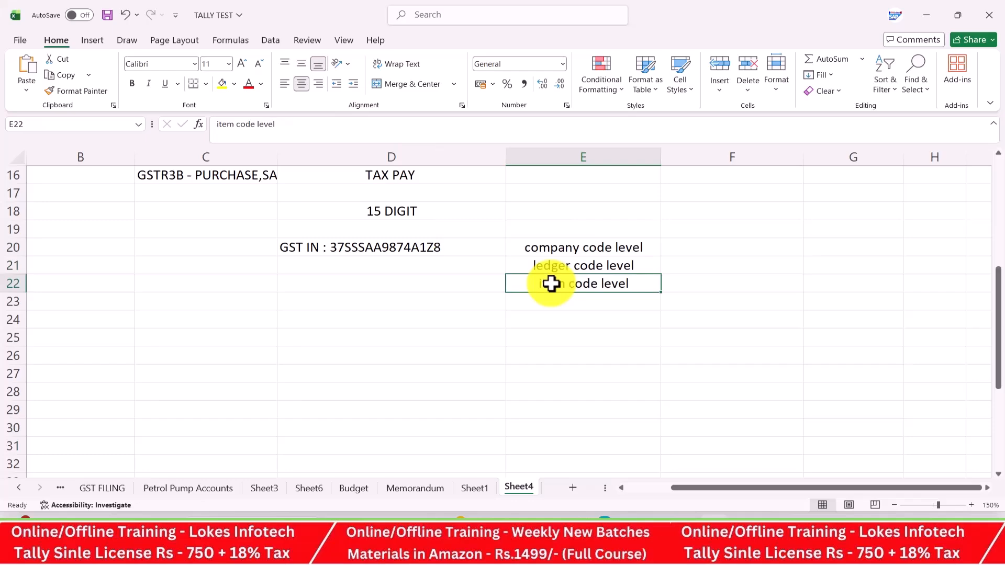
pyautogui.hotkey('alt', 'Tab')
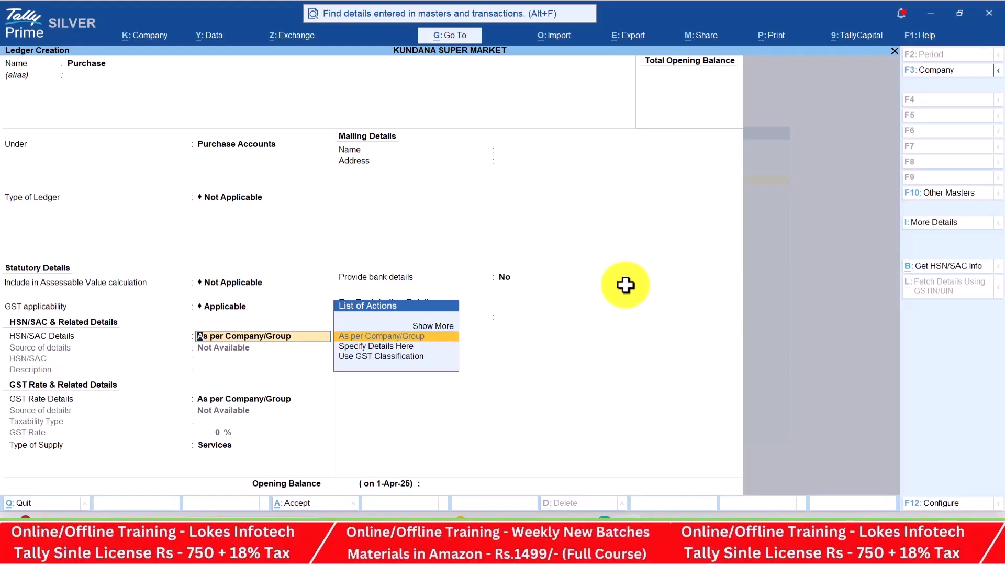
# Set the Purchase ledger's GST applicability back to Applicable
pyautogui.press('BackSpace')
pyautogui.press('Down')
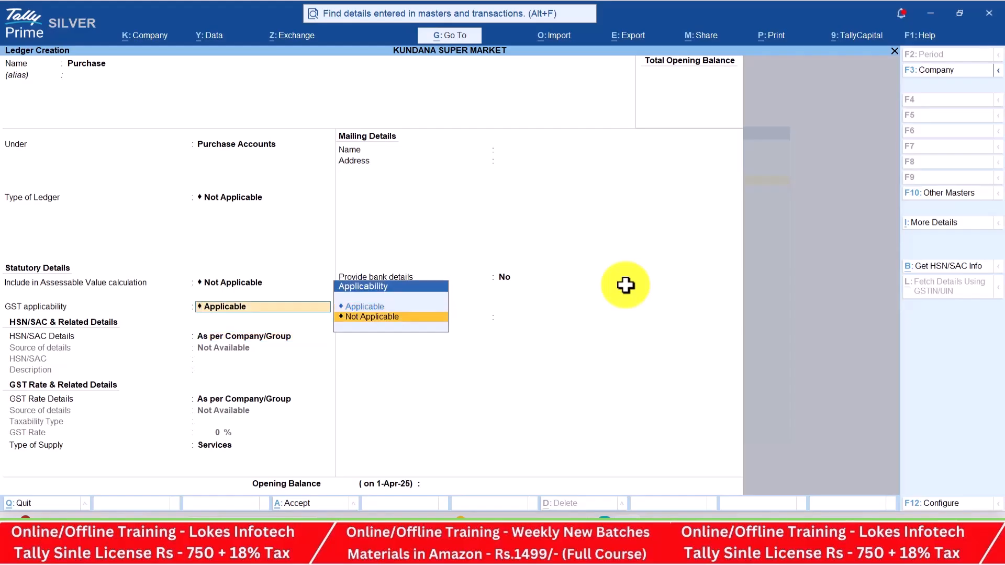
pyautogui.press('Return')
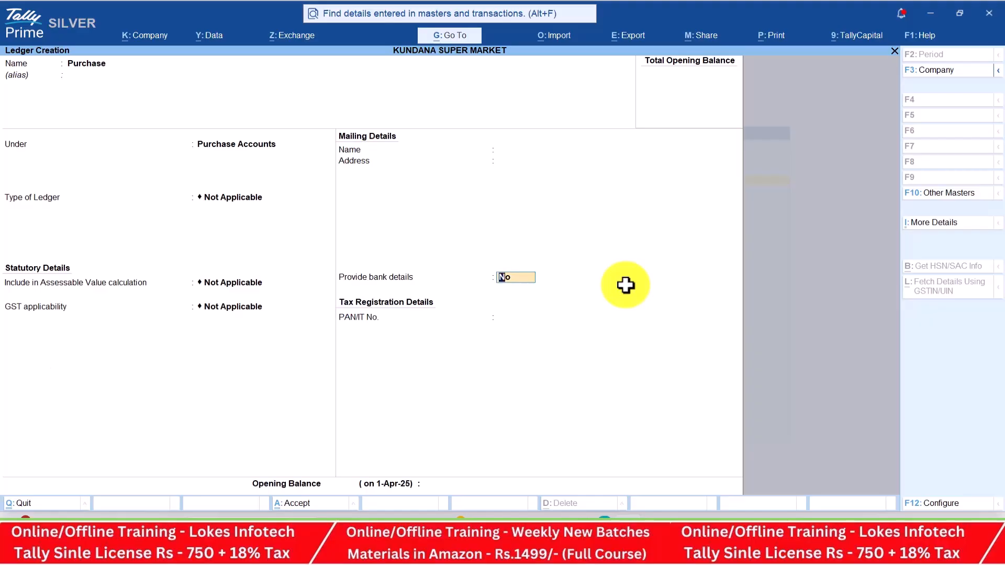
pyautogui.press('BackSpace')
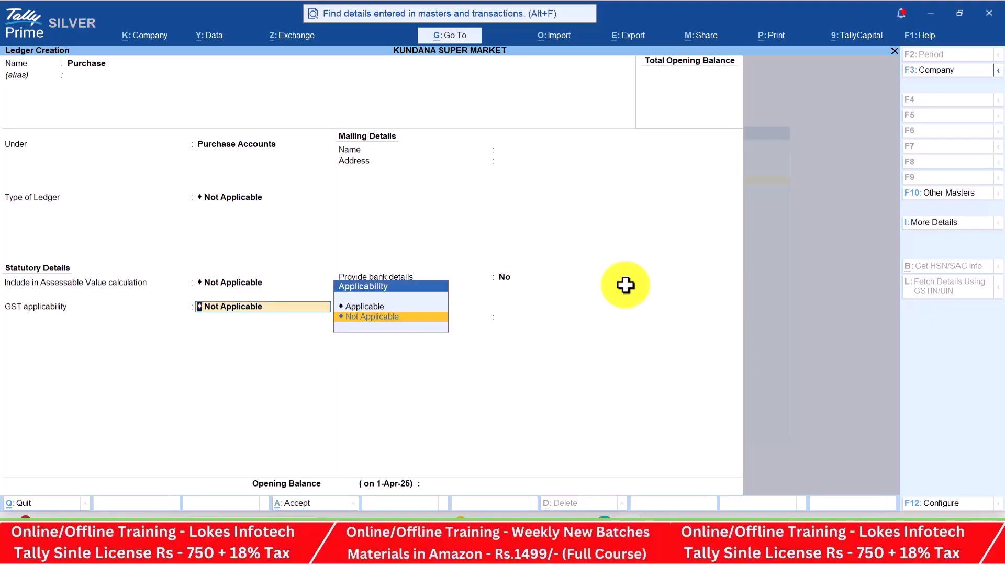
pyautogui.press('Up')
pyautogui.press('Return')
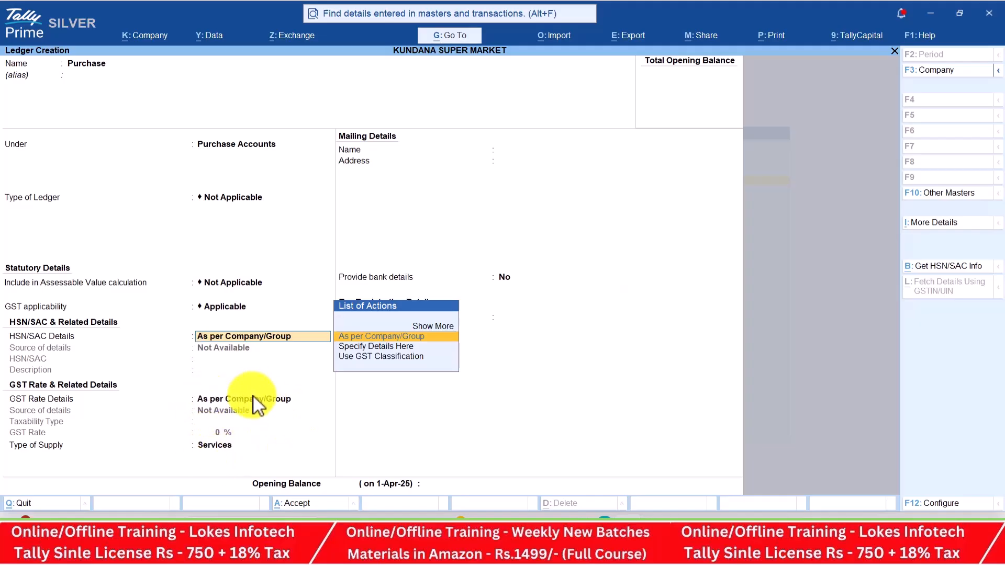
# Keep HSN/SAC and rate details, choose Goods as type of supply, and save
pyautogui.press('Return')
pyautogui.press('Return')
pyautogui.press('Up')
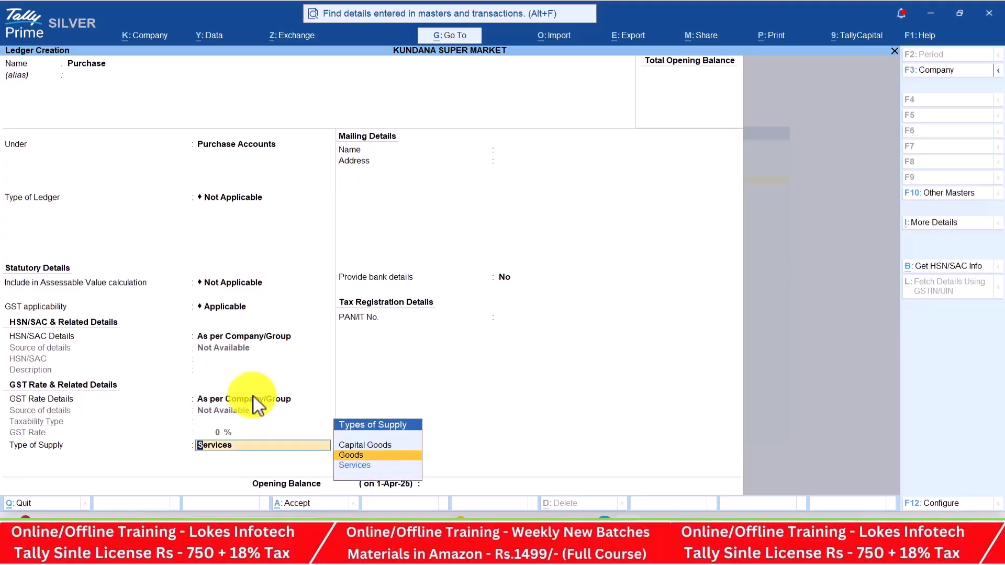
pyautogui.press('Return')
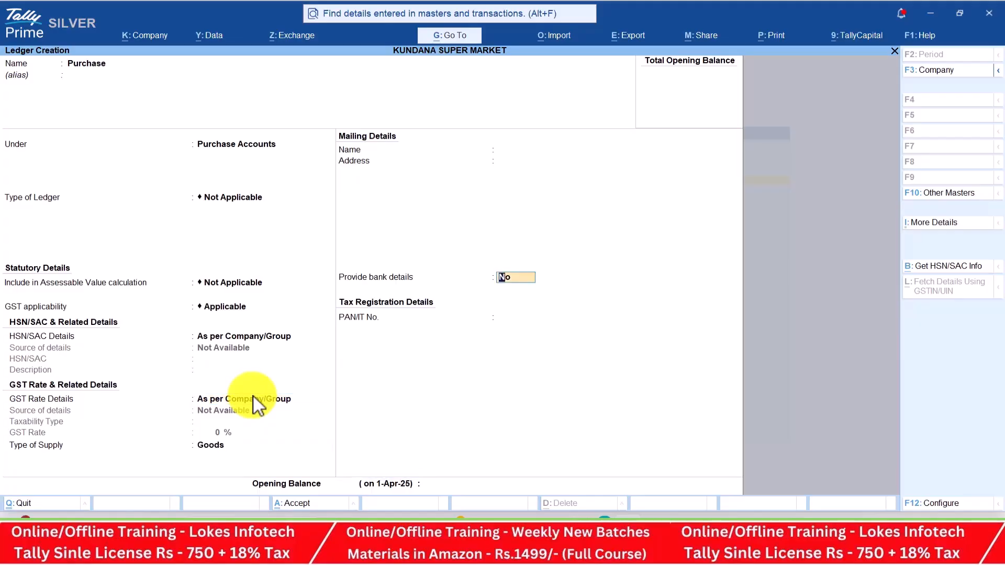
pyautogui.press('Return')
pyautogui.press('Return')
pyautogui.press('Return')
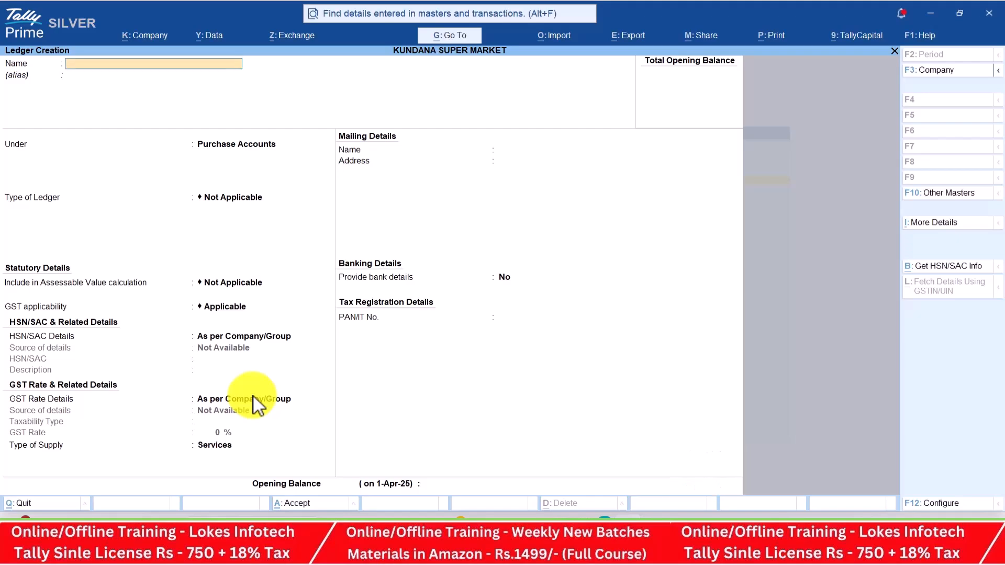
pyautogui.hotkey('alt', 'Tab')
# Name the ledger Kalyan Super Market and place it under Sundry Creditors
pyautogui.hotkey('alt', 'Tab')
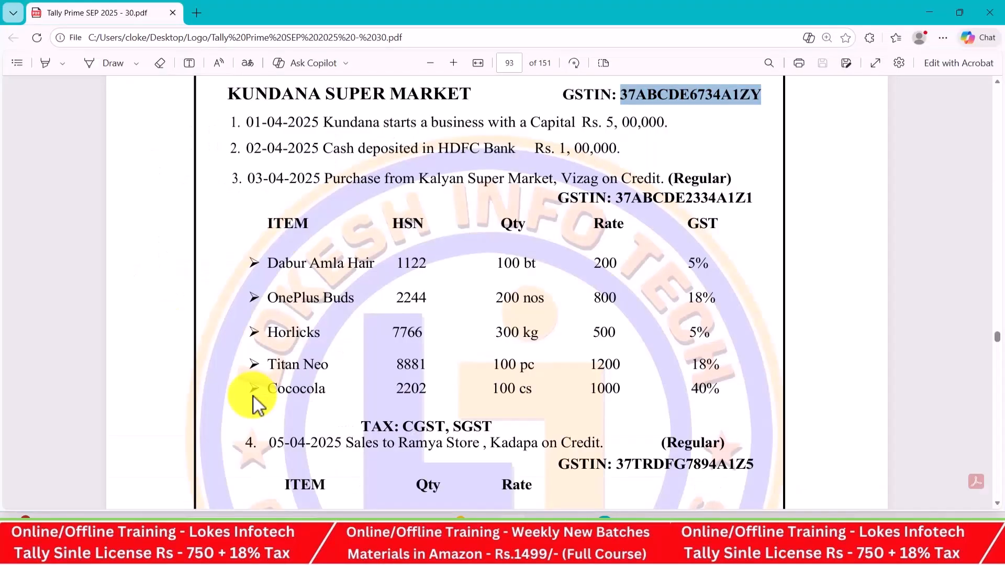
pyautogui.hotkey('alt', 'Tab')
pyautogui.write('Ka')
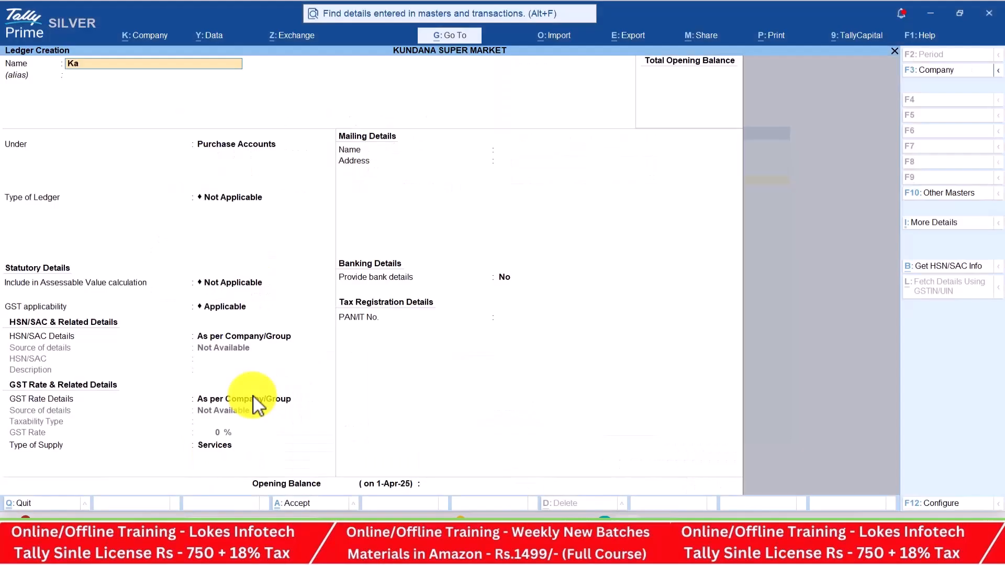
pyautogui.write('lyan Super Market')
pyautogui.press('Return')
pyautogui.write('Sun')
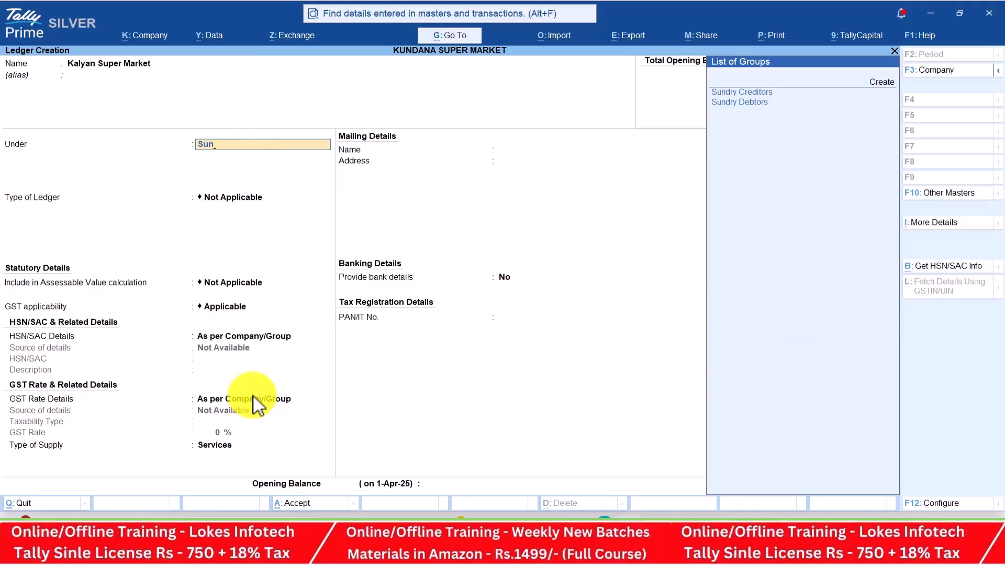
pyautogui.press('Return')
pyautogui.press('Return')
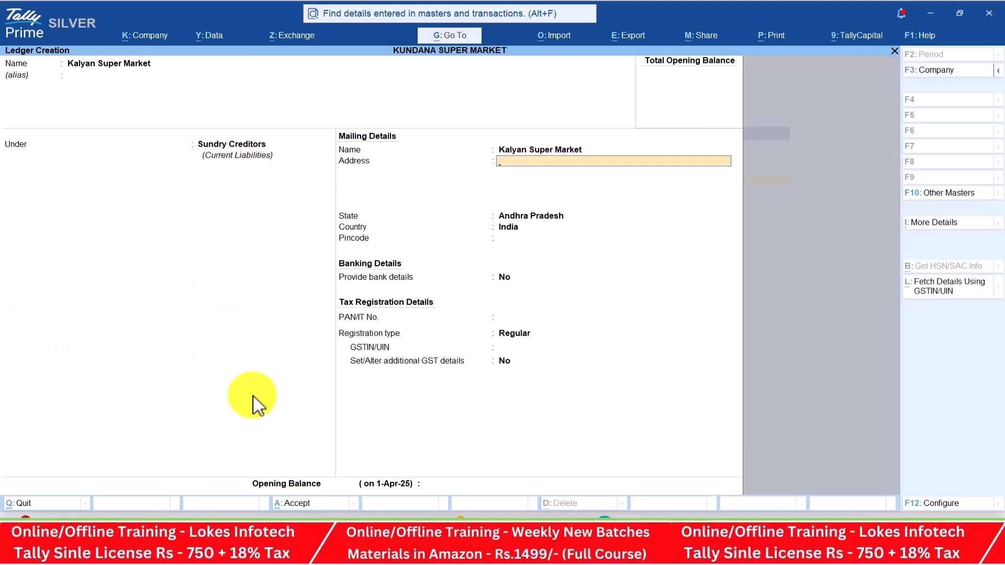
# Enter the supplier's Vizag mailing address and cell number from the exercise sheet
pyautogui.hotkey('alt', 'Tab')
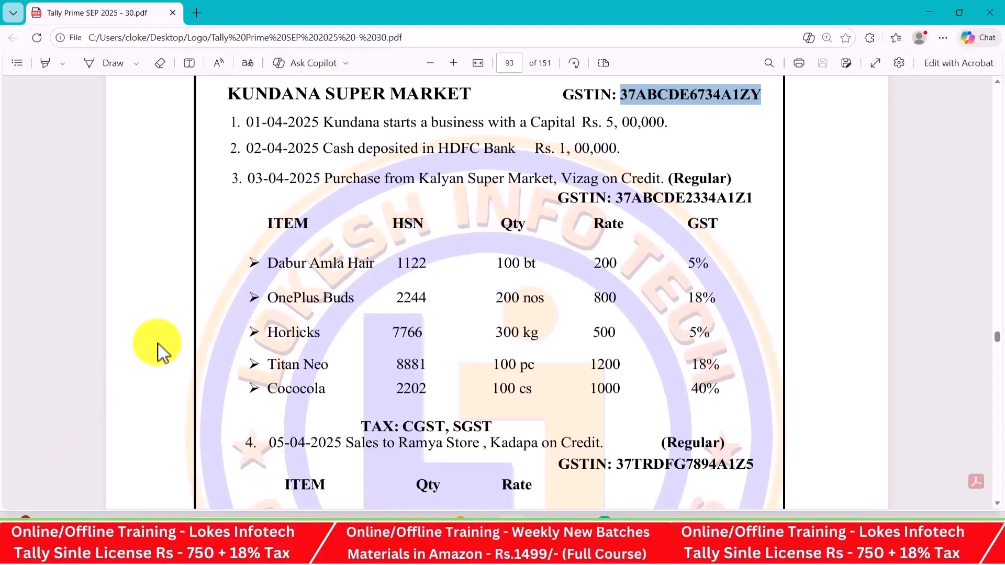
pyautogui.hotkey('alt', 'Tab')
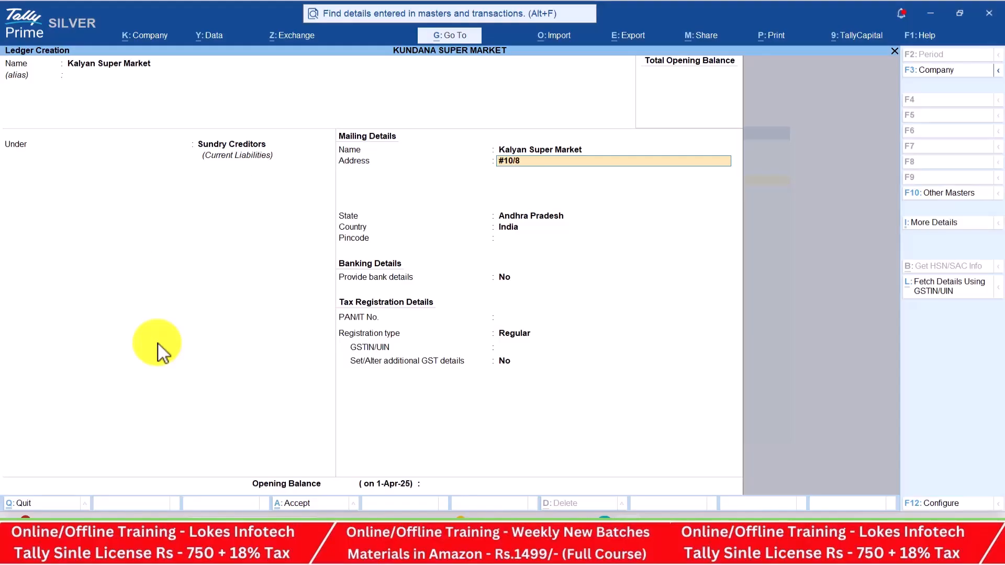
pyautogui.press('Return')
pyautogui.write('C')
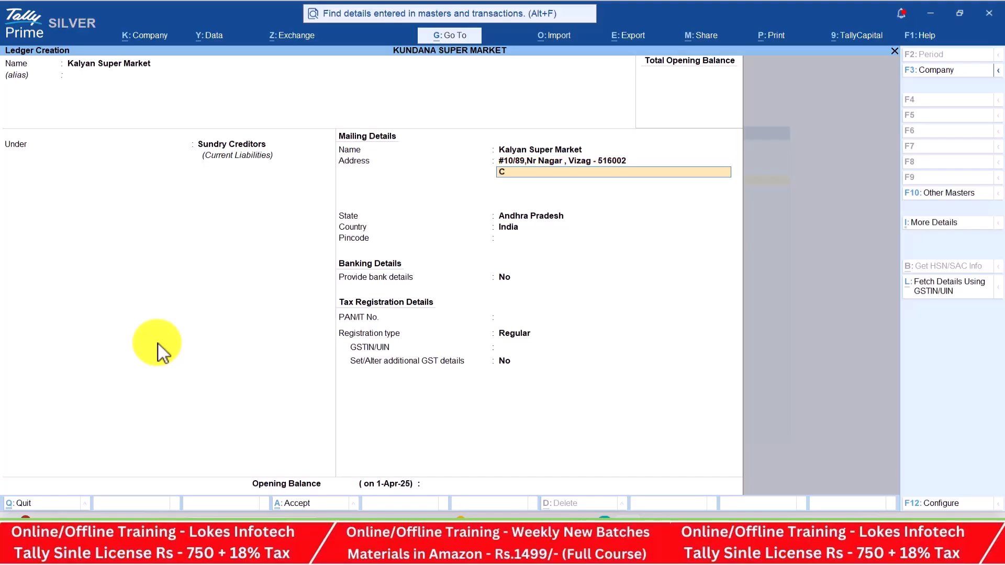
pyautogui.press('Return')
pyautogui.press('Return')
pyautogui.press('Return')
pyautogui.press('Return')
pyautogui.press('Return')
pyautogui.press('Return')
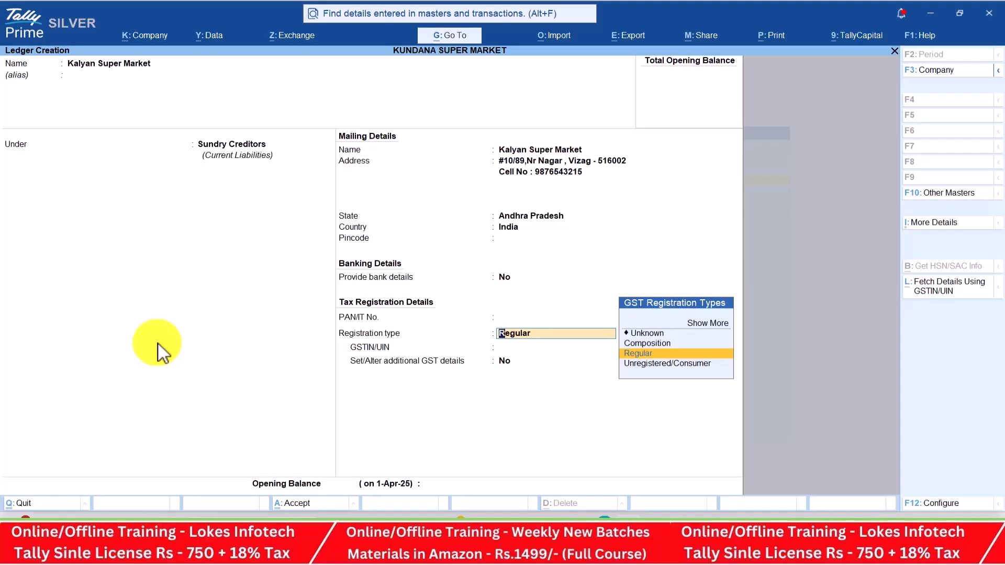
# Keep Regular registration and paste the supplier's GSTIN from the PDF, accepting past the warning
pyautogui.press('Return')
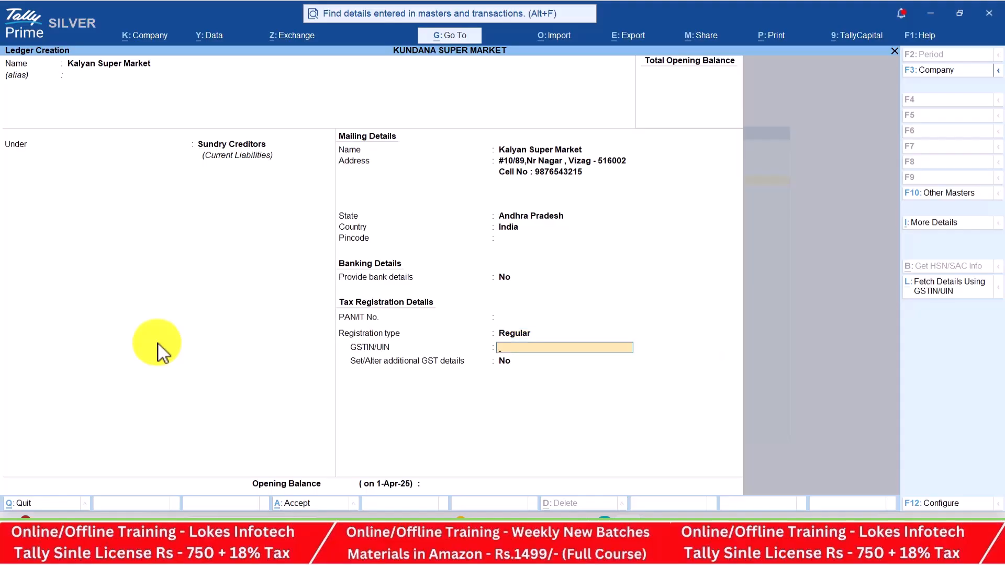
pyautogui.hotkey('alt', 'Tab')
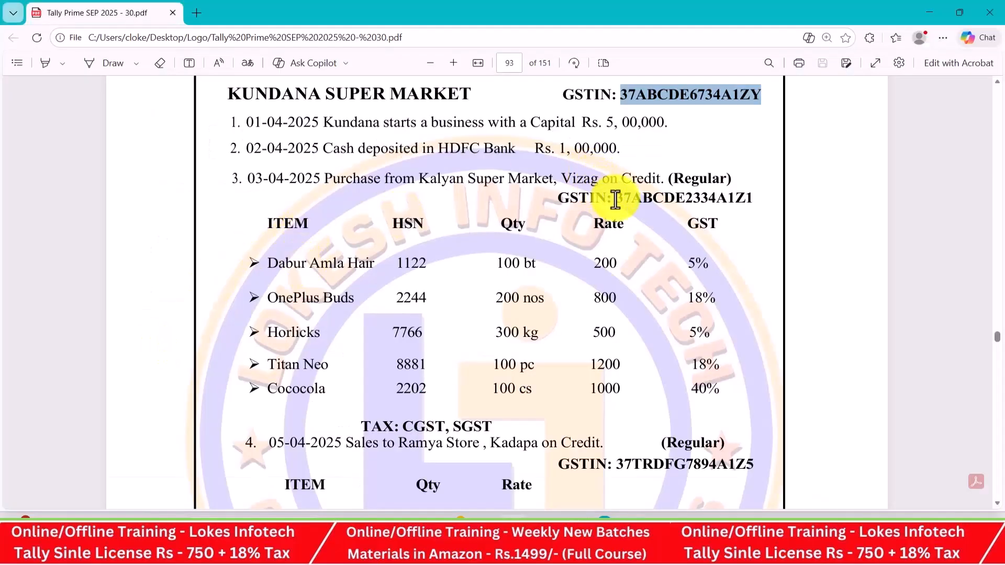
pyautogui.moveTo(616, 201); pyautogui.dragTo(749, 205)
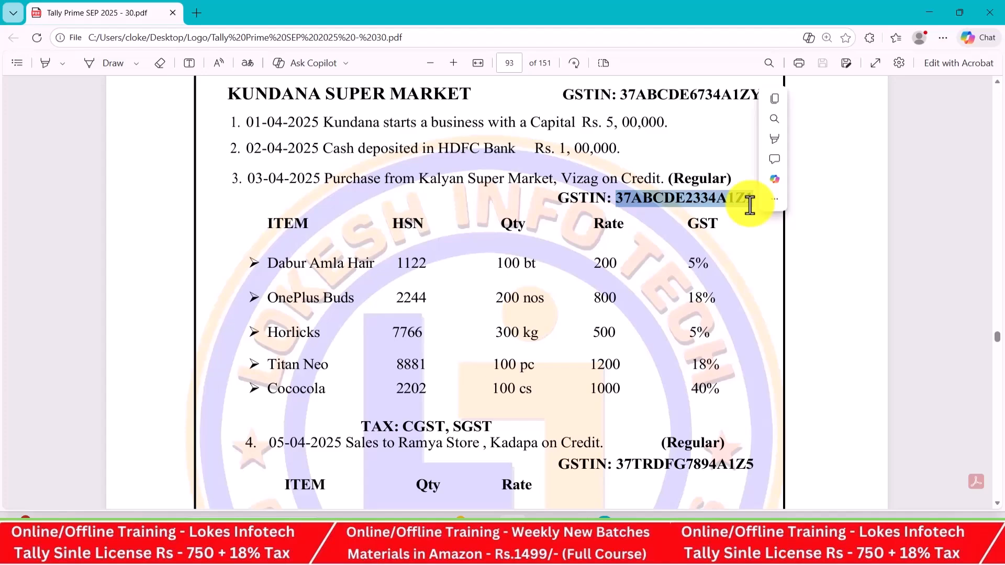
pyautogui.hotkey('ctrl', 'c')
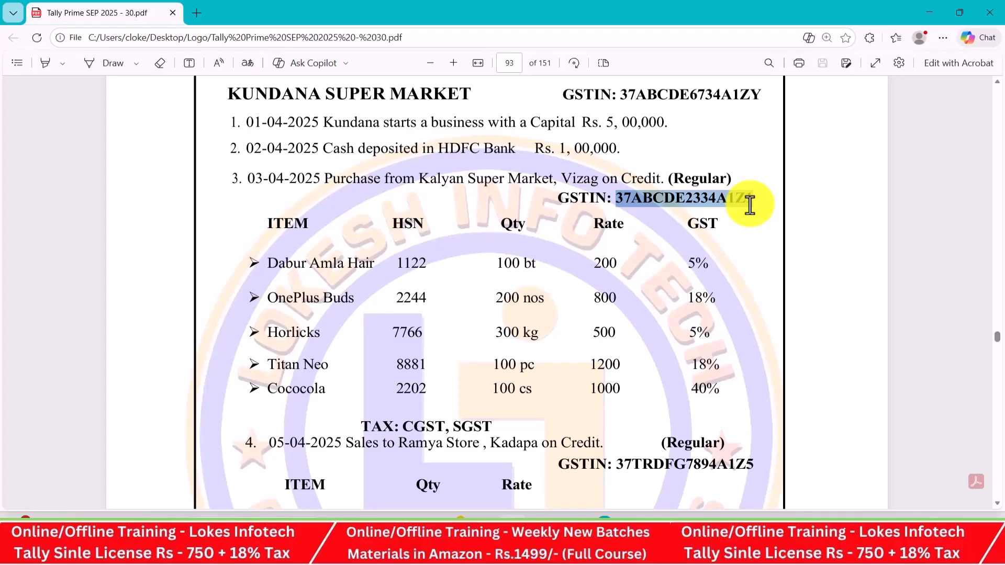
pyautogui.hotkey('alt', 'Tab')
pyautogui.hotkey('ctrl', 'v')
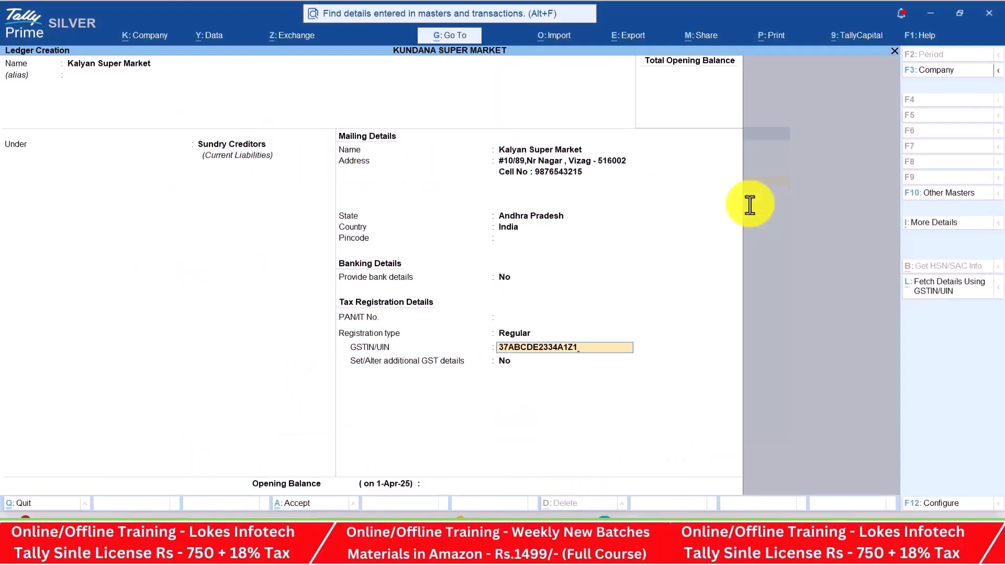
pyautogui.press('Return')
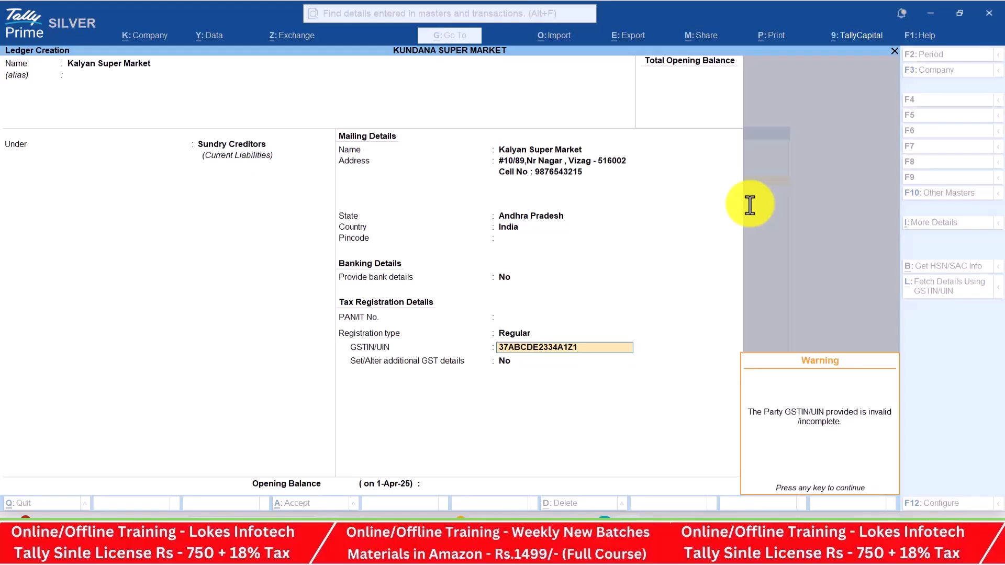
pyautogui.press('Return')
pyautogui.press('Return')
pyautogui.press('Return')
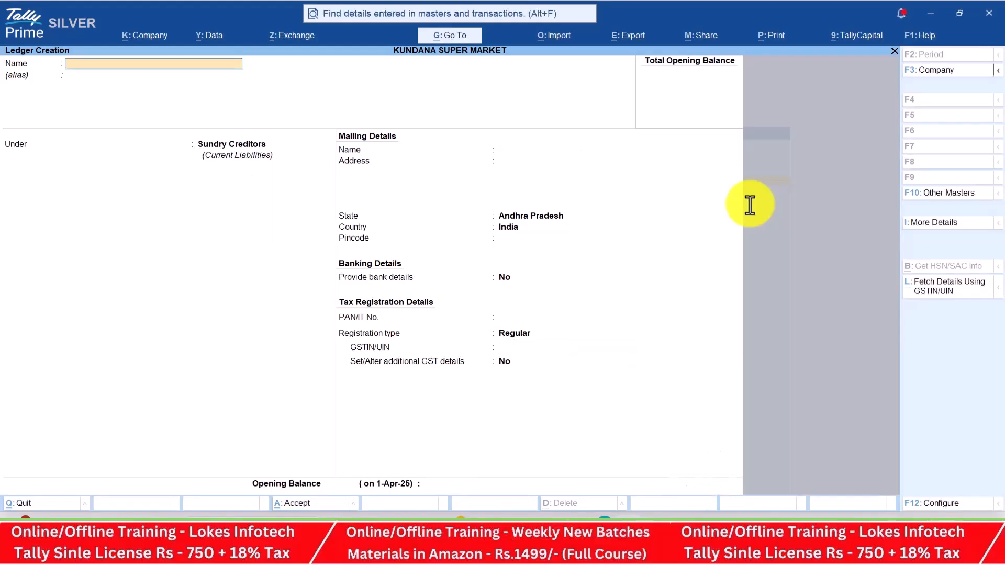
# Save the Kalyan Super Market ledger and create a Sales ledger under Sales Accounts
pyautogui.hotkey('alt', 'Tab')
pyautogui.scroll(-5, 614, 260)
pyautogui.hotkey('alt', 'Tab')
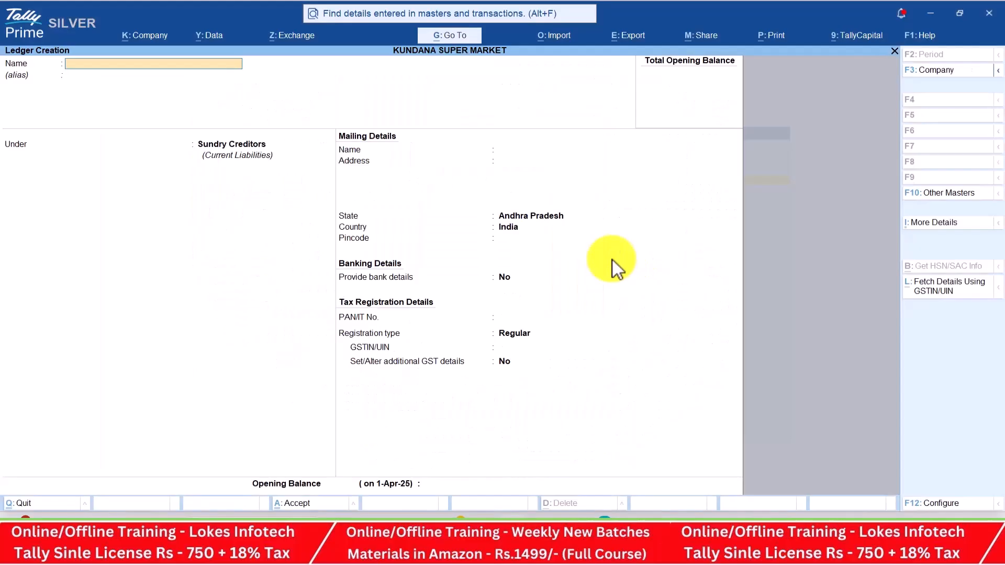
pyautogui.write('Sales')
pyautogui.press('Return')
pyautogui.press('Return')
pyautogui.write('sa')
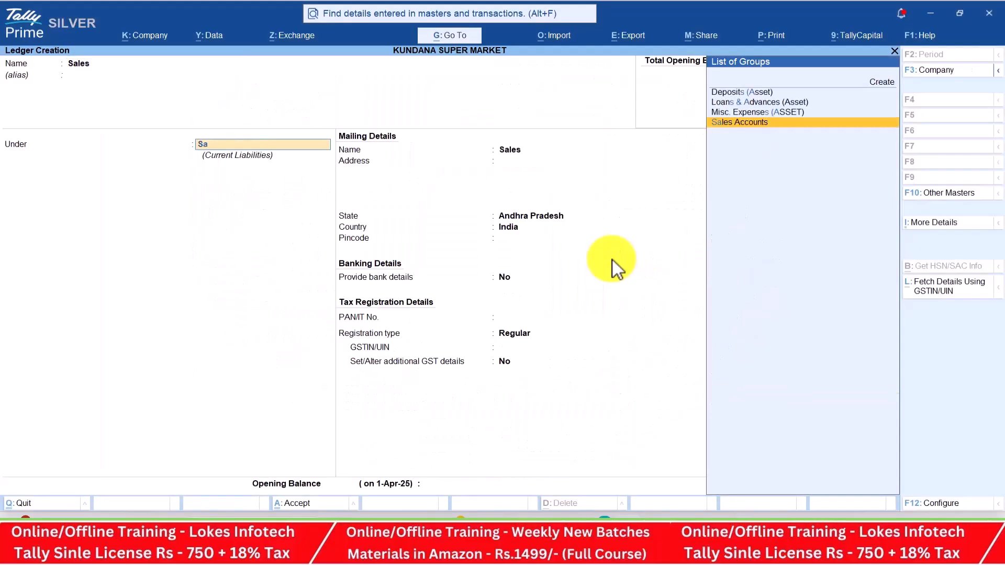
pyautogui.press('Return')
pyautogui.press('Return')
pyautogui.press('Return')
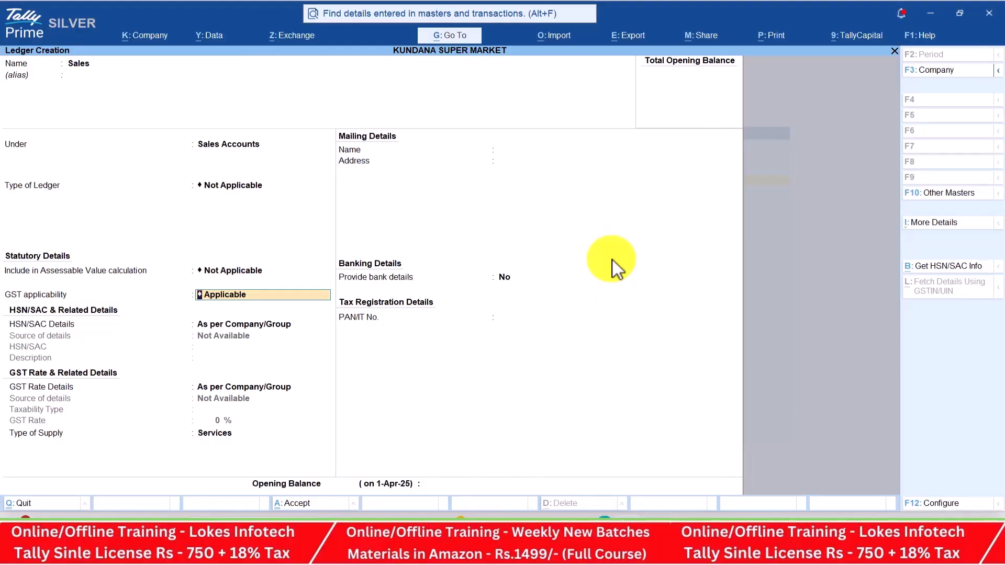
# Make the Sales ledger GST Applicable with Goods as type of supply, and save it
pyautogui.press('space')
pyautogui.press('Down')
pyautogui.press('Up')
pyautogui.press('Down')
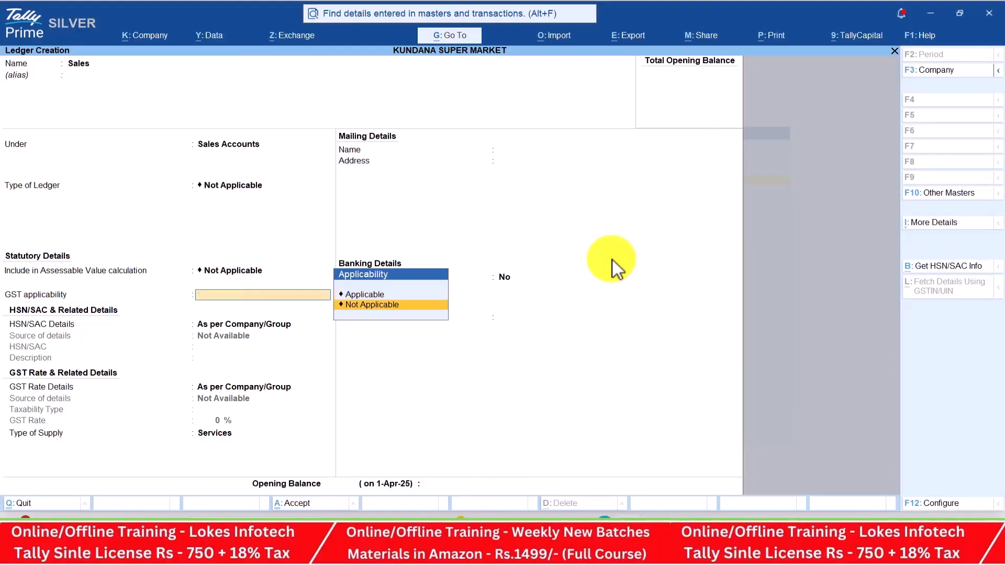
pyautogui.press('Return')
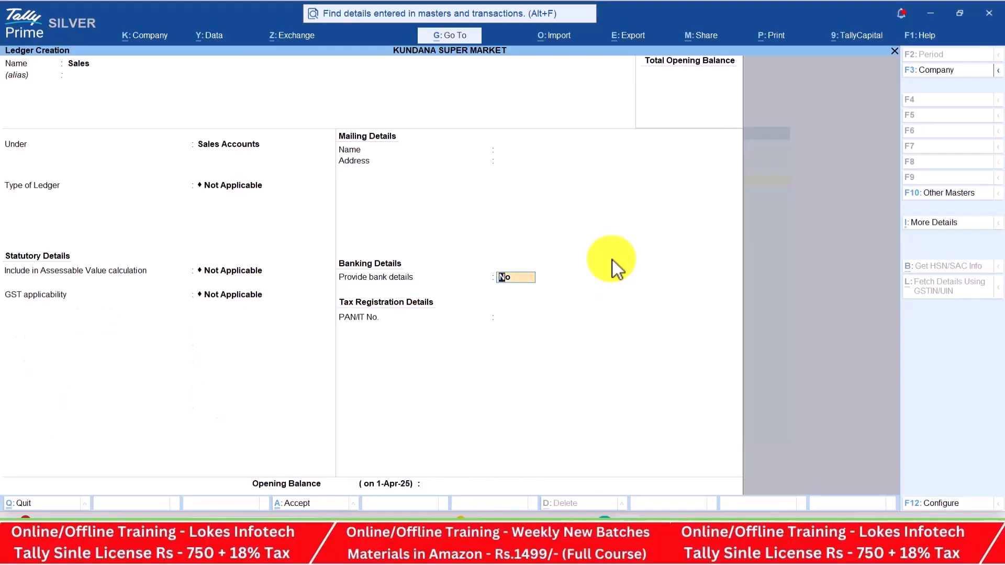
pyautogui.press('Up')
pyautogui.press('Up')
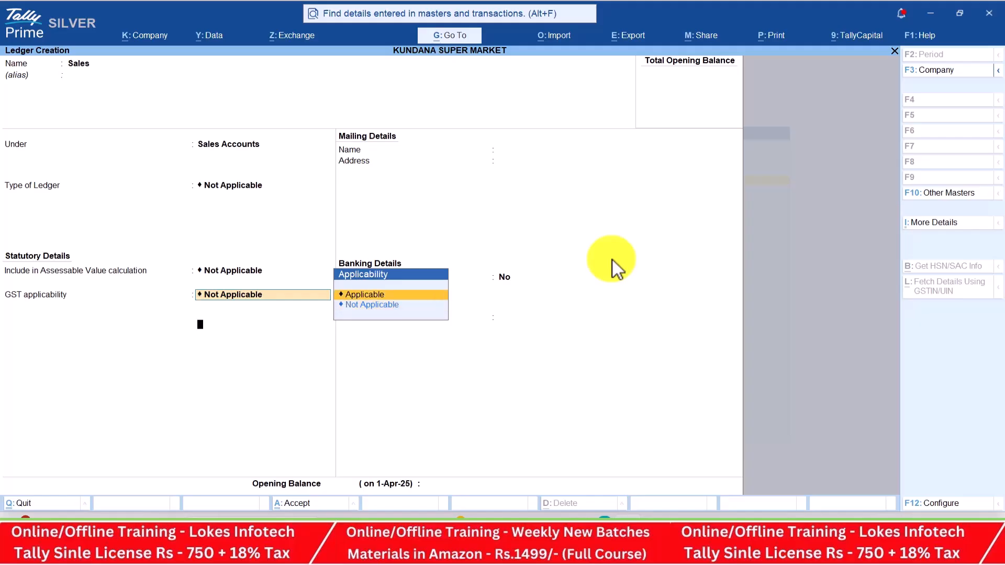
pyautogui.press('Return')
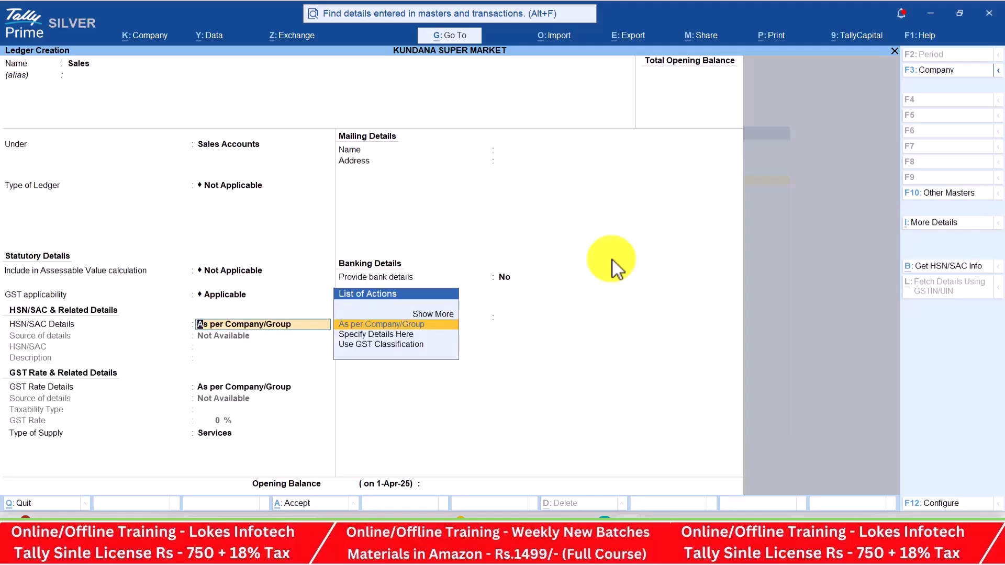
pyautogui.press('Return')
pyautogui.press('Return')
pyautogui.press('Up')
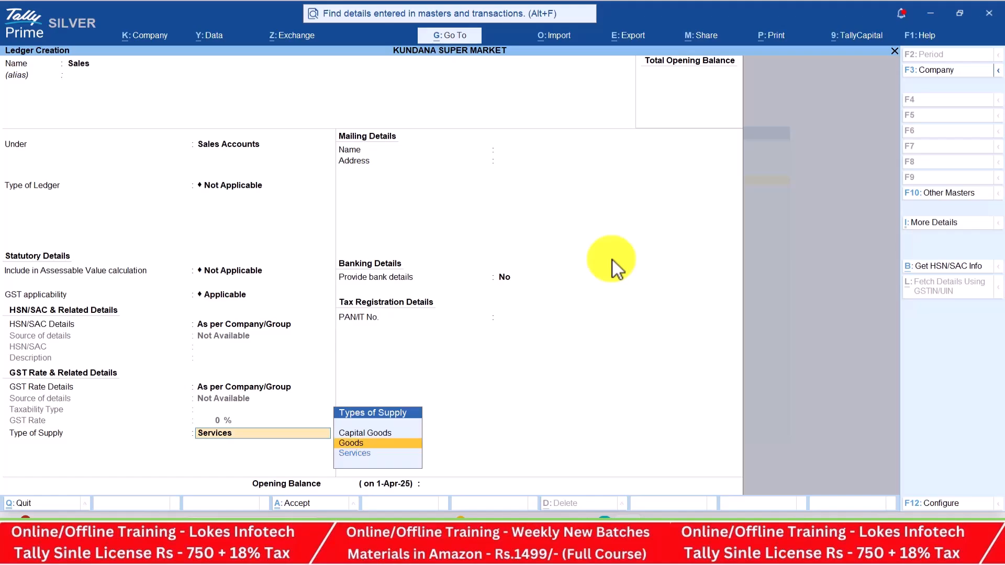
pyautogui.press('Return')
pyautogui.press('Return')
pyautogui.press('Return')
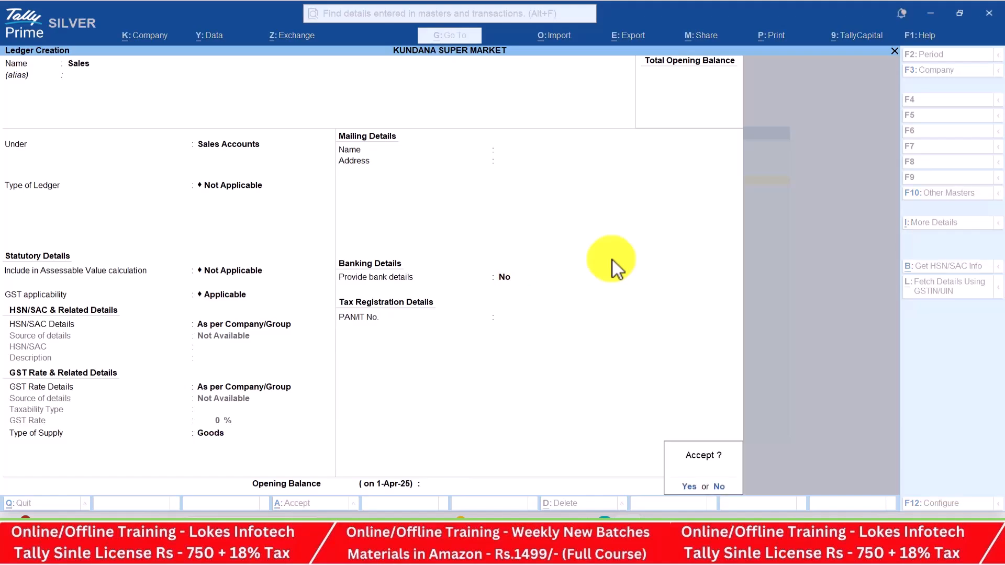
pyautogui.press('Return')
pyautogui.hotkey('alt', 'Tab')
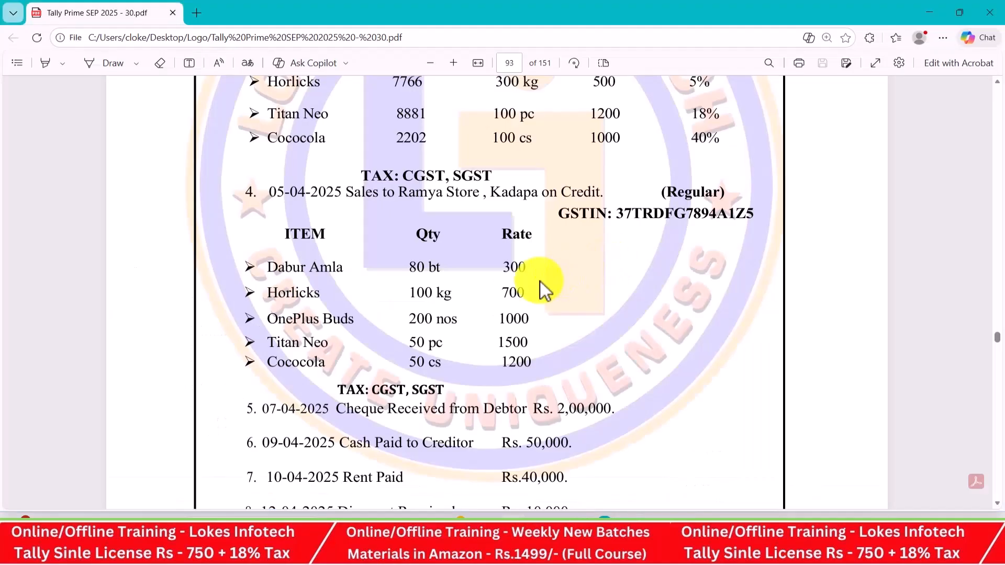
# Create the Ramya Store ledger under Sundry Debtors
pyautogui.hotkey('alt', 'Tab')
pyautogui.write('Ram')
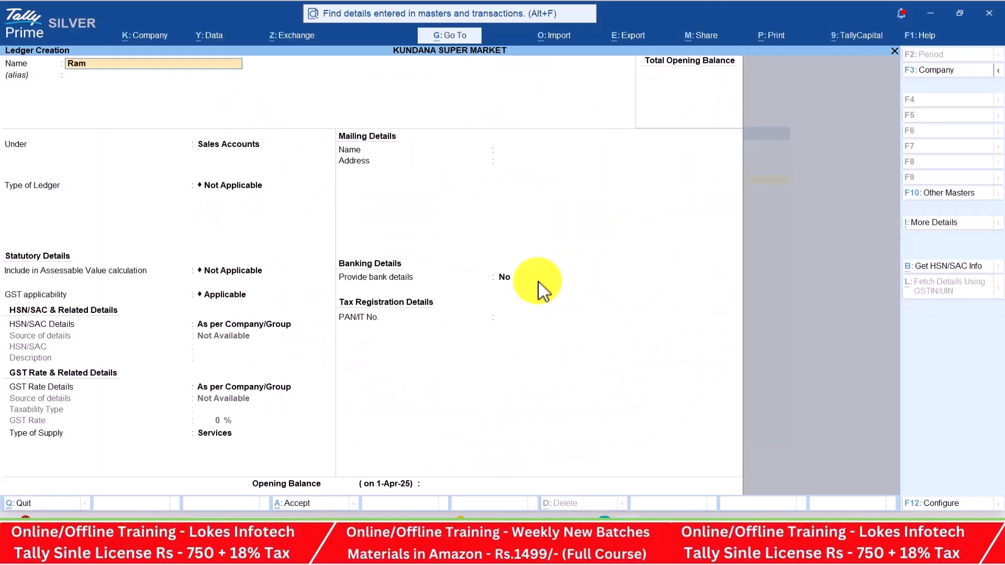
pyautogui.write('ya So')
pyautogui.write('tore')
pyautogui.press('Return')
pyautogui.write('Sun')
pyautogui.press('Down')
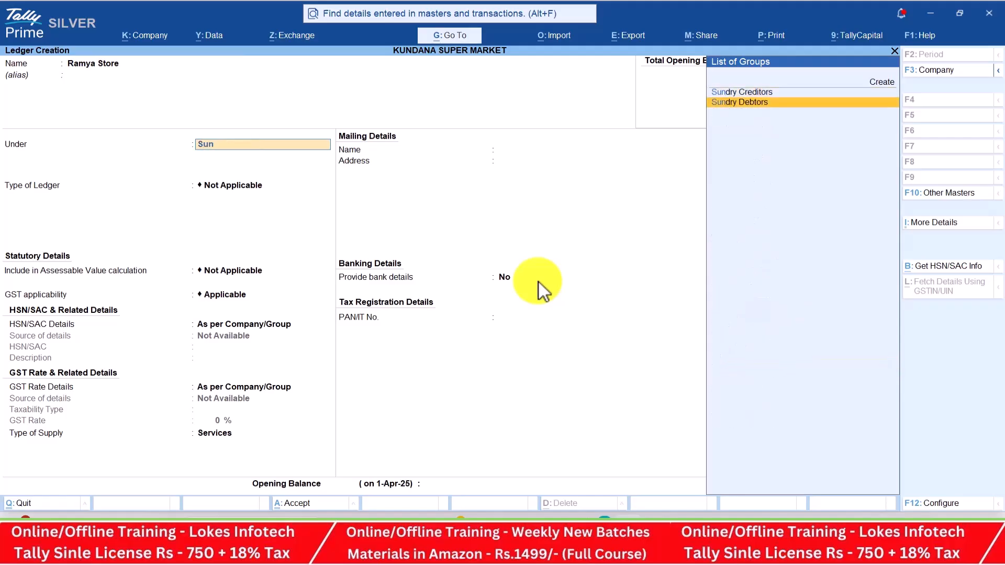
pyautogui.press('Return')
pyautogui.press('Return')
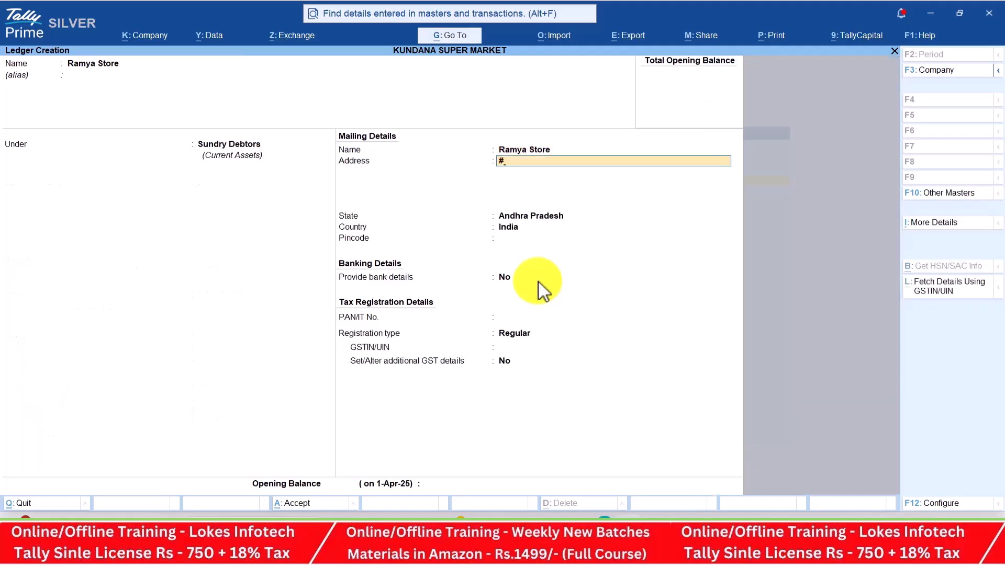
# Enter the customer's Kadapa address and cell number
pyautogui.hotkey('alt', 'Tab')
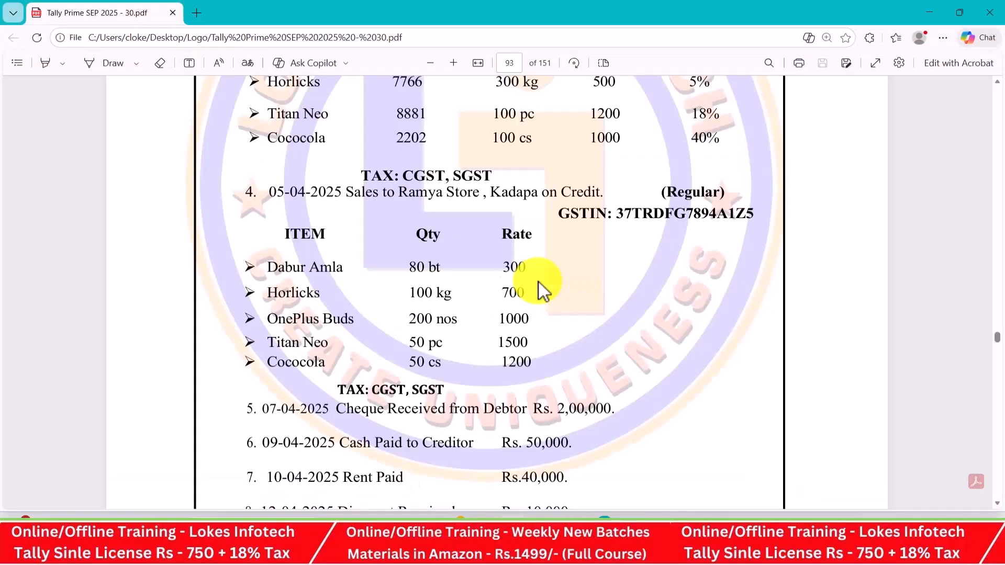
pyautogui.hotkey('alt', 'Tab')
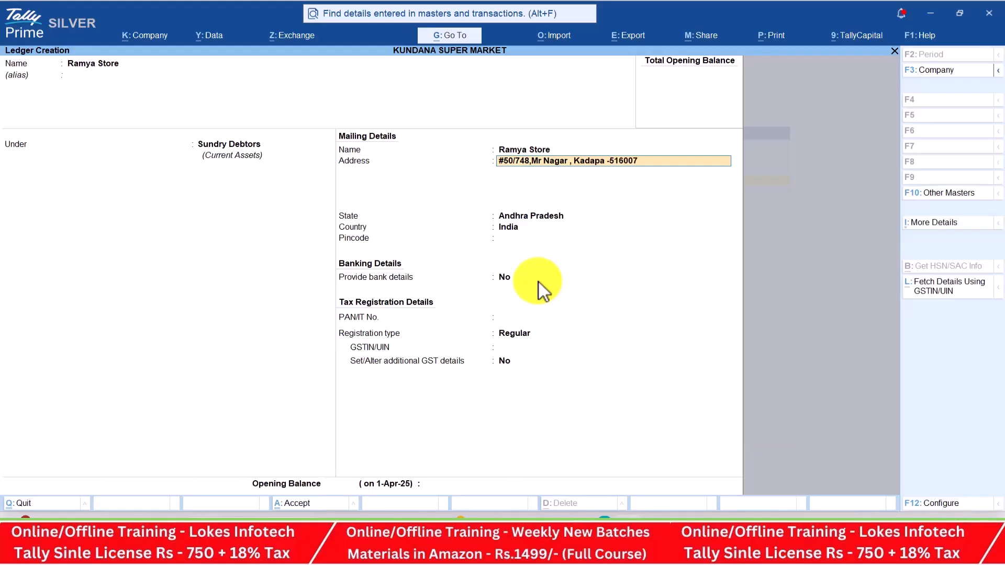
pyautogui.press('Return')
pyautogui.write('Cell No')
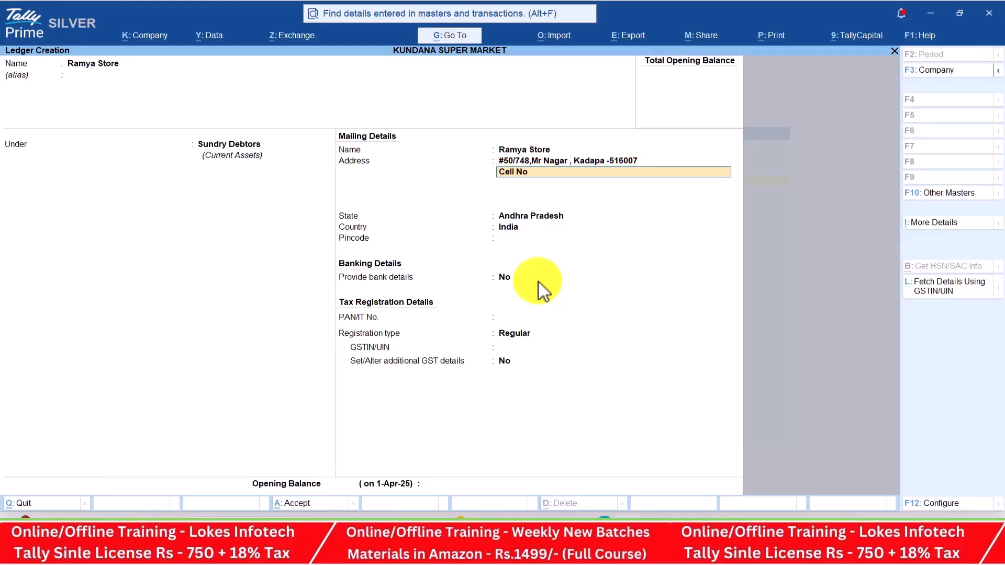
pyautogui.press('Return')
pyautogui.press('Return')
pyautogui.press('Return')
pyautogui.press('Return')
pyautogui.press('Return')
pyautogui.press('Return')
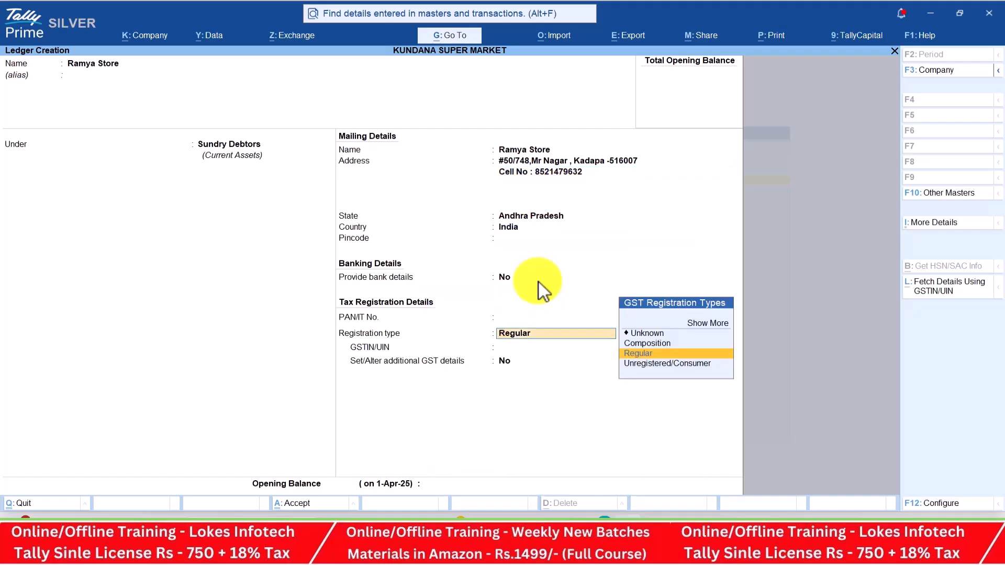
# Keep Regular registration, paste Ramya Store's GSTIN from the PDF, and save the ledger
pyautogui.press('Return')
pyautogui.hotkey('alt', 'Tab')
pyautogui.moveTo(616, 214); pyautogui.dragTo(755, 220)
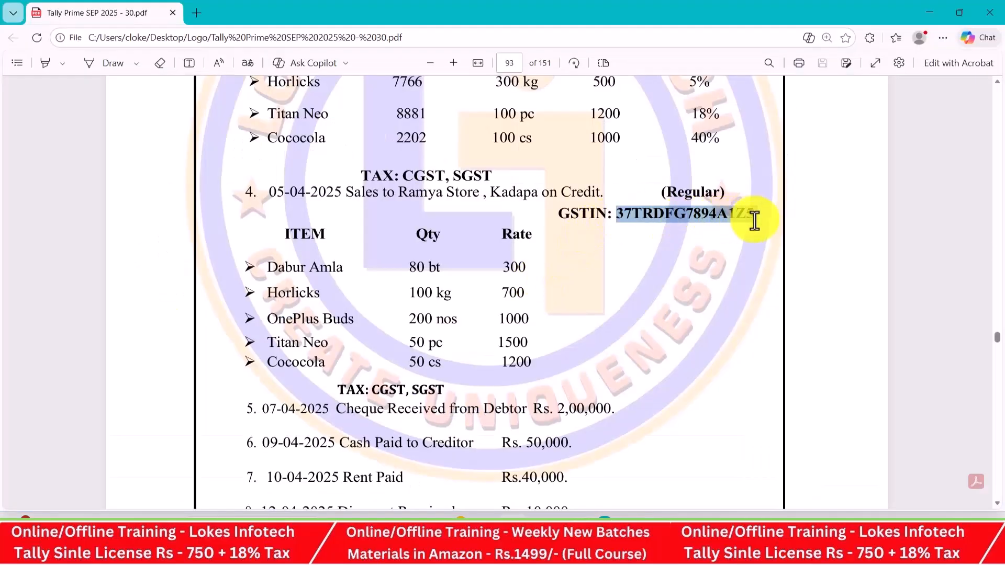
pyautogui.hotkey('ctrl', 'c')
pyautogui.hotkey('alt', 'Tab')
pyautogui.hotkey('ctrl', 'alt', 'v')
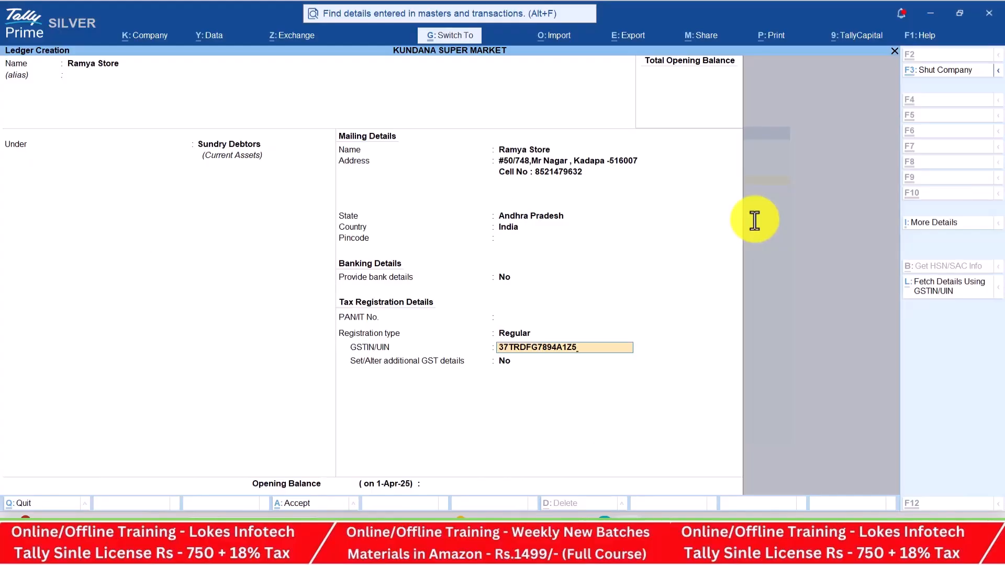
pyautogui.hotkey('ctrl', 'a')
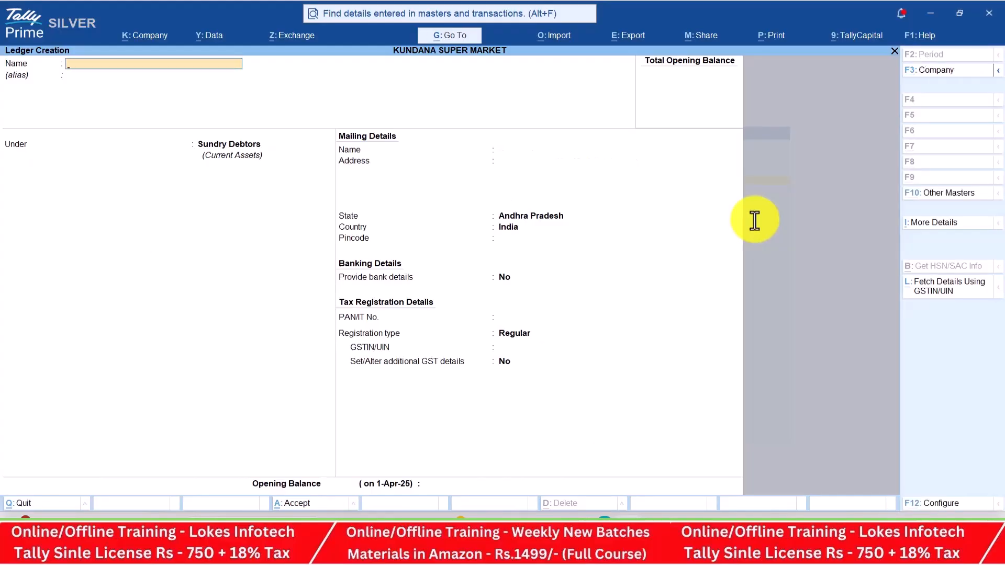
# Create a CGST ledger under Duties & Taxes with duty type GST and tax type CGST
pyautogui.hotkey('alt', 'Tab')
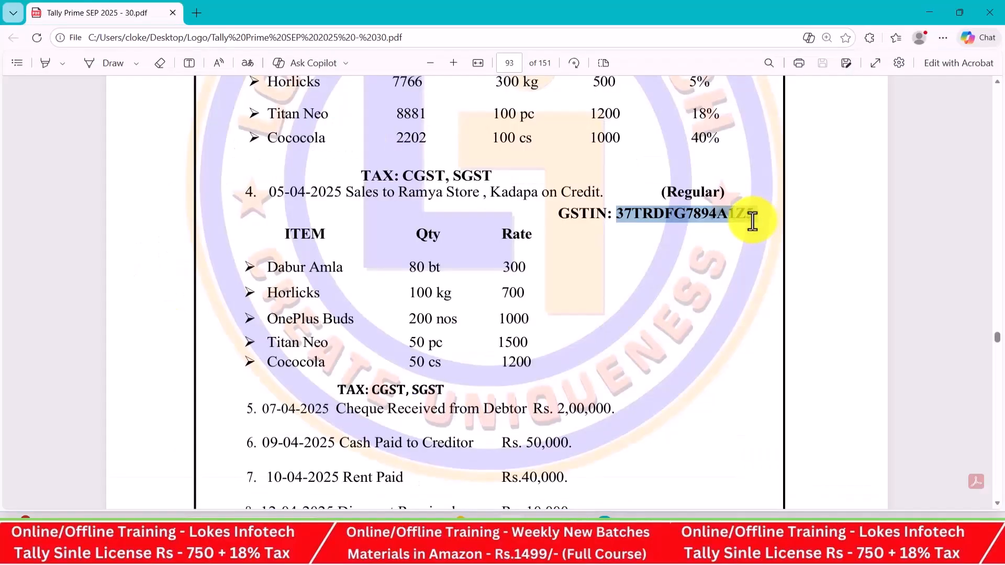
pyautogui.scroll(3, 539, 280)
pyautogui.hotkey('alt', 'Tab')
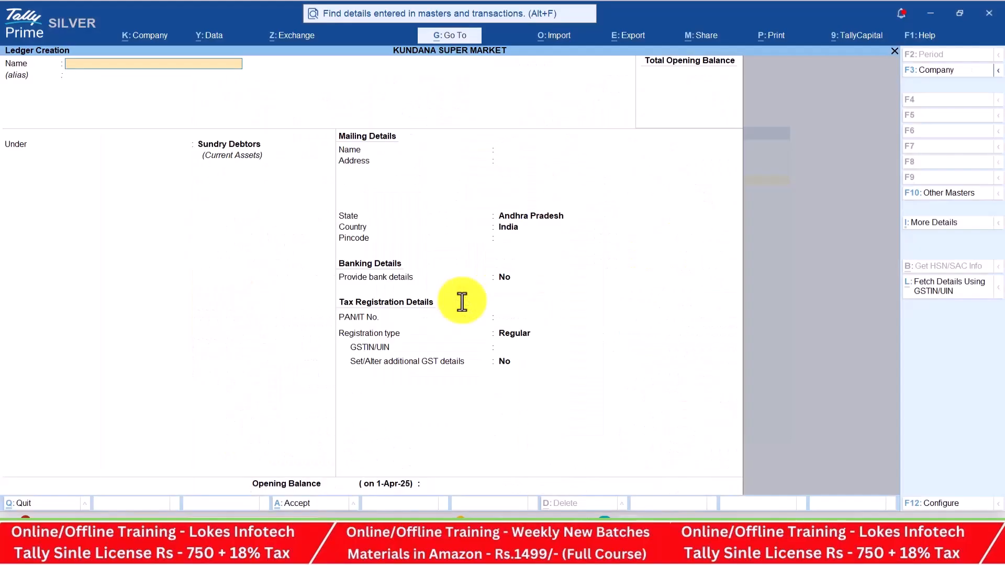
pyautogui.write('CGST')
pyautogui.press('Return')
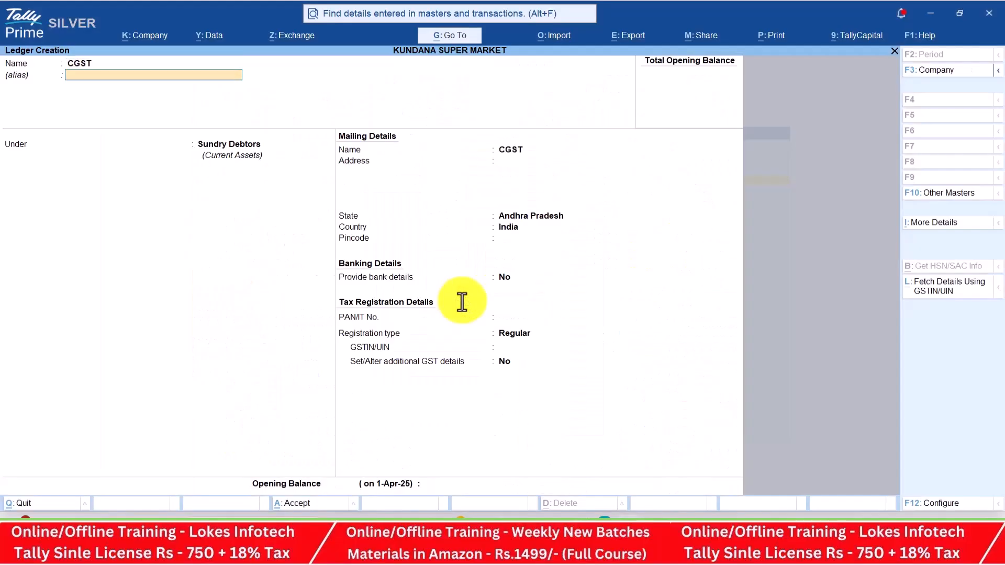
pyautogui.press('Return')
pyautogui.write('du')
pyautogui.press('Return')
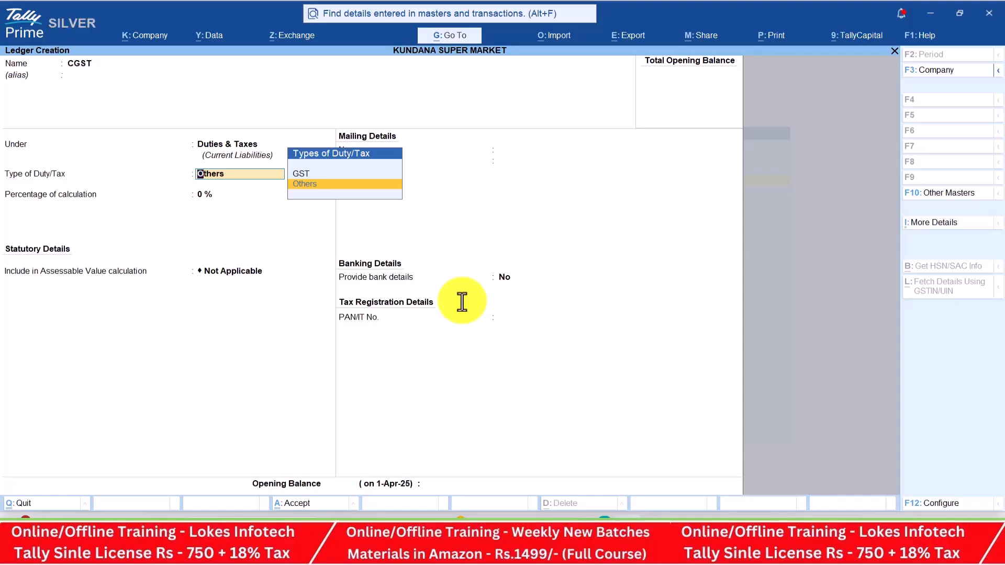
pyautogui.press('Up')
pyautogui.press('Return')
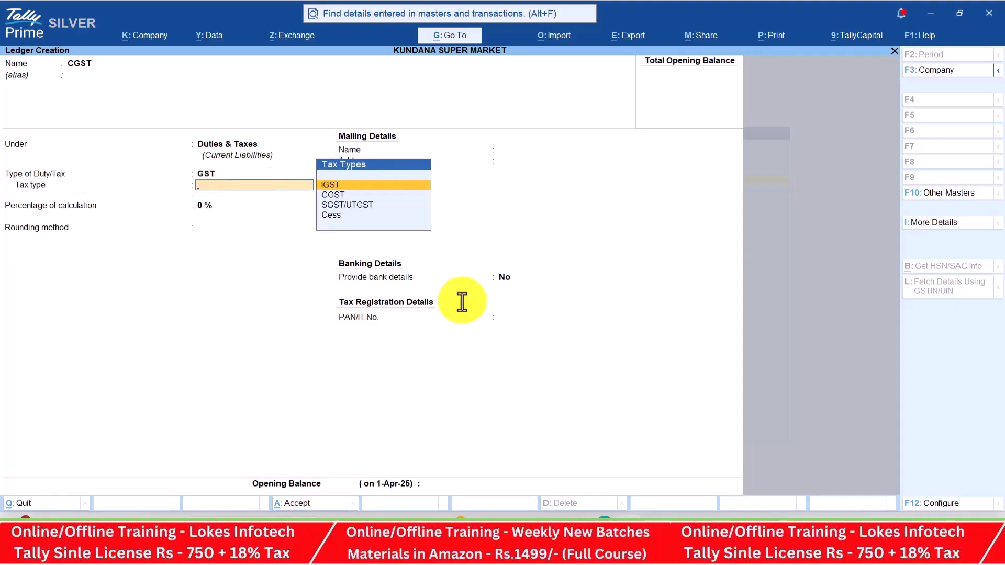
pyautogui.press('Down')
pyautogui.press('Return')
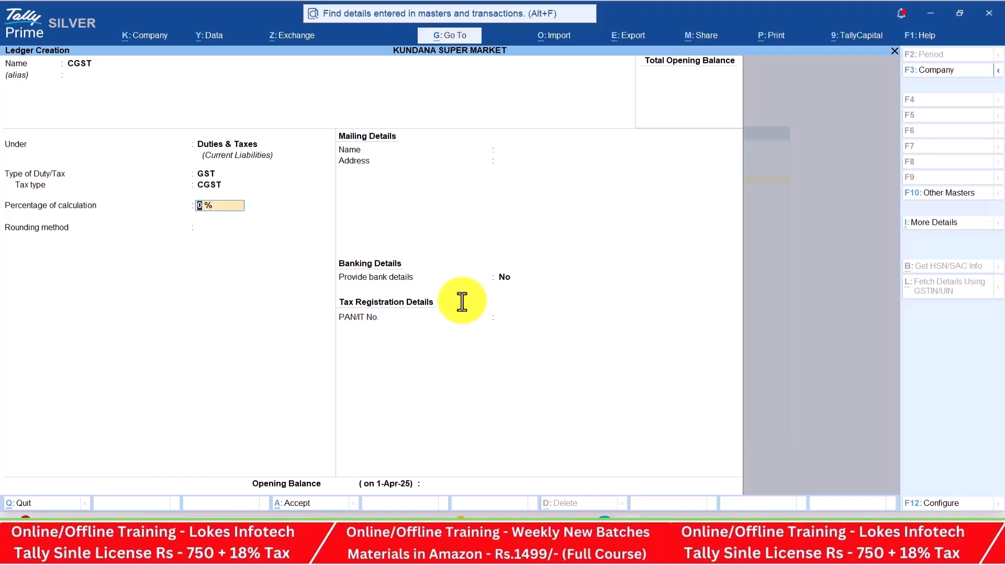
pyautogui.press('Return')
pyautogui.press('Return')
pyautogui.press('Return')
pyautogui.press('Return')
pyautogui.press('Return')
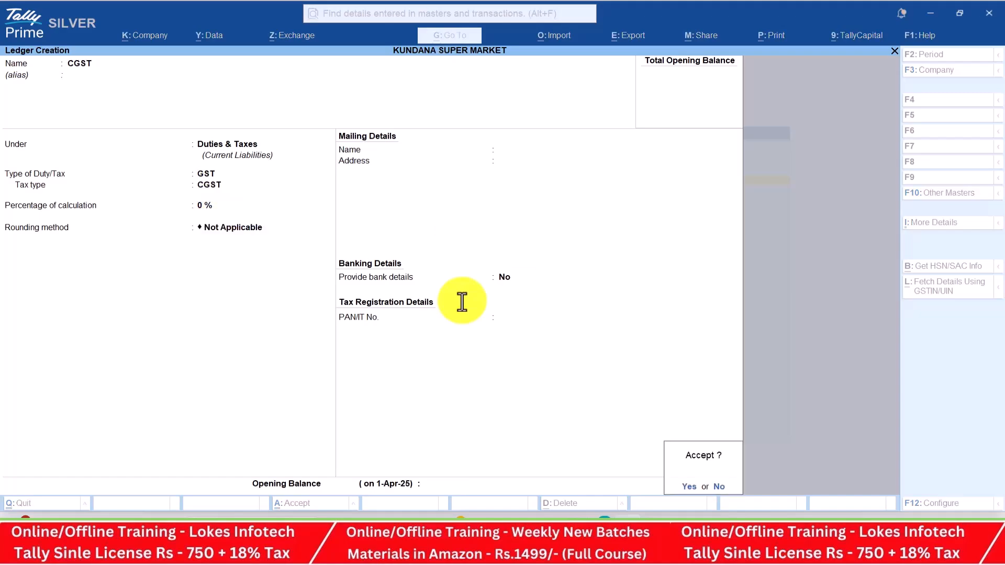
# Set up the SGST ledger under Duties & Taxes with GST duty and SGST/UTGST tax type
pyautogui.write('SGS')
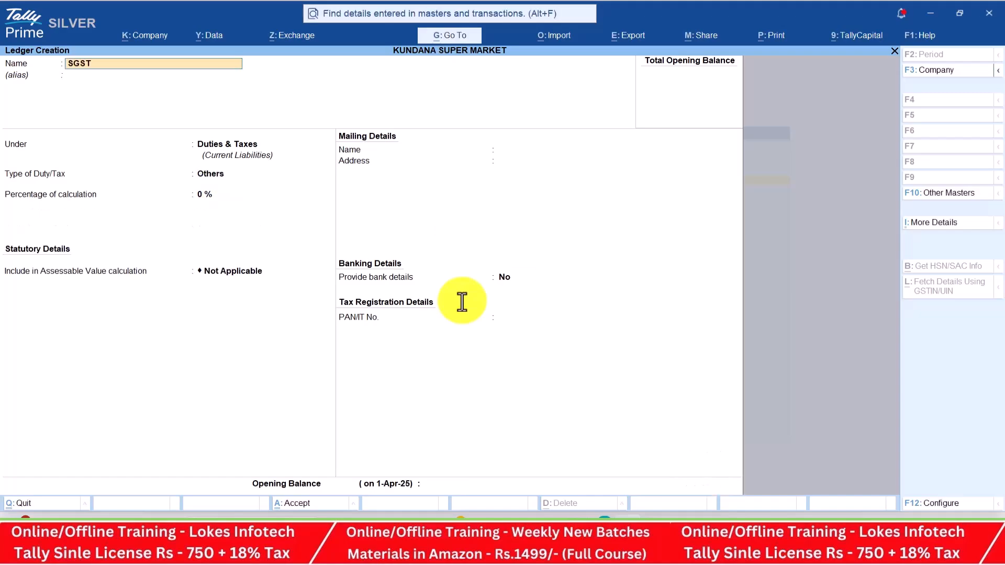
pyautogui.press('Return')
pyautogui.press('Return')
pyautogui.press('Up')
pyautogui.press('Return')
pyautogui.press('Down')
pyautogui.press('Down')
pyautogui.press('Return')
pyautogui.press('Return')
pyautogui.press('Return')
pyautogui.press('Return')
pyautogui.press('Return')
pyautogui.press('Return')
# Create the Rent ledger under Indirect Expenses
pyautogui.hotkey('alt', 'Tab')
pyautogui.scroll(-2, 462, 300)
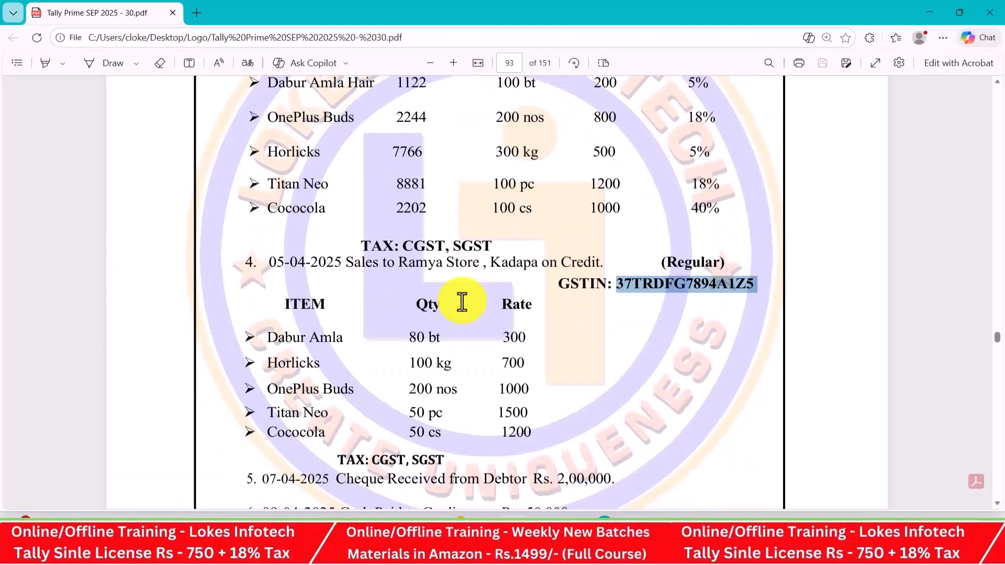
pyautogui.scroll(-4, 490, 300)
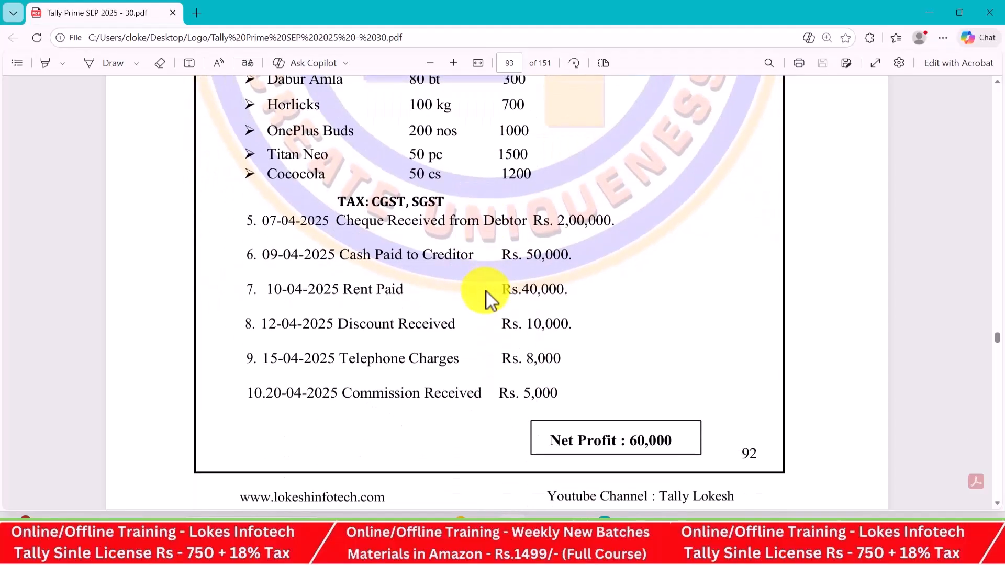
pyautogui.hotkey('alt', 'Tab')
pyautogui.write('Ren')
pyautogui.press('BackSpace')
pyautogui.write('nt')
pyautogui.press('Return')
pyautogui.write('Ind')
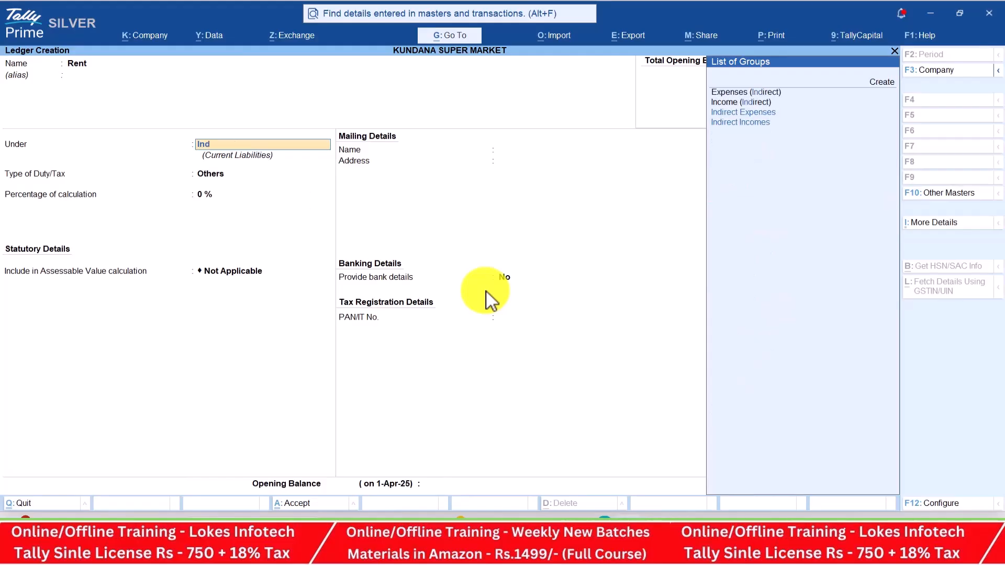
pyautogui.press('Return')
pyautogui.press('Return')
pyautogui.press('Return')
pyautogui.press('Return')
pyautogui.press('Return')
pyautogui.press('Return')
pyautogui.press('Return')
pyautogui.press('Return')
pyautogui.press('Return')
pyautogui.press('Return')
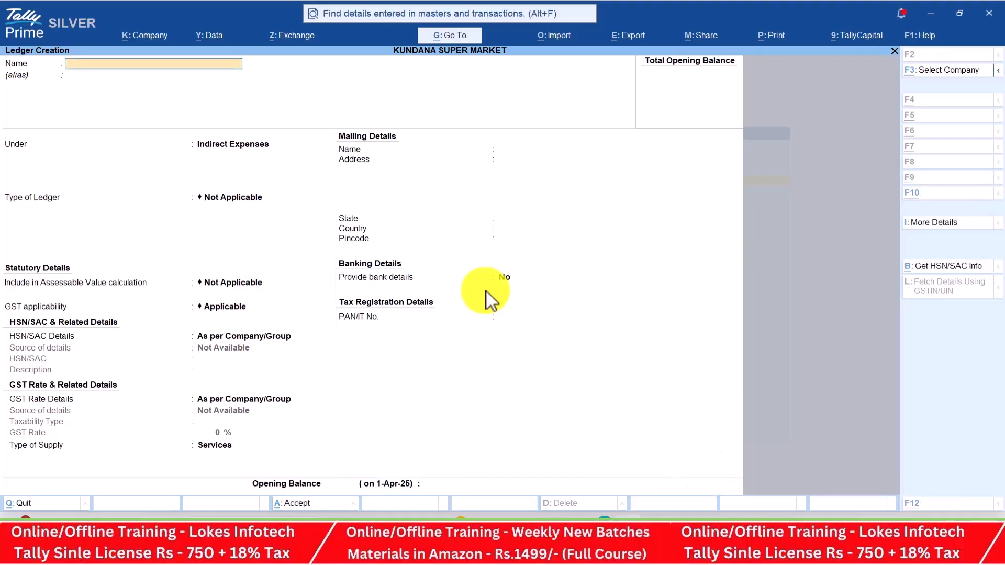
pyautogui.hotkey('alt', 'Tab')
pyautogui.hotkey('alt', 'Tab')
# Create the Discount Received ledger under Indirect Incomes
pyautogui.write('Discount Received')
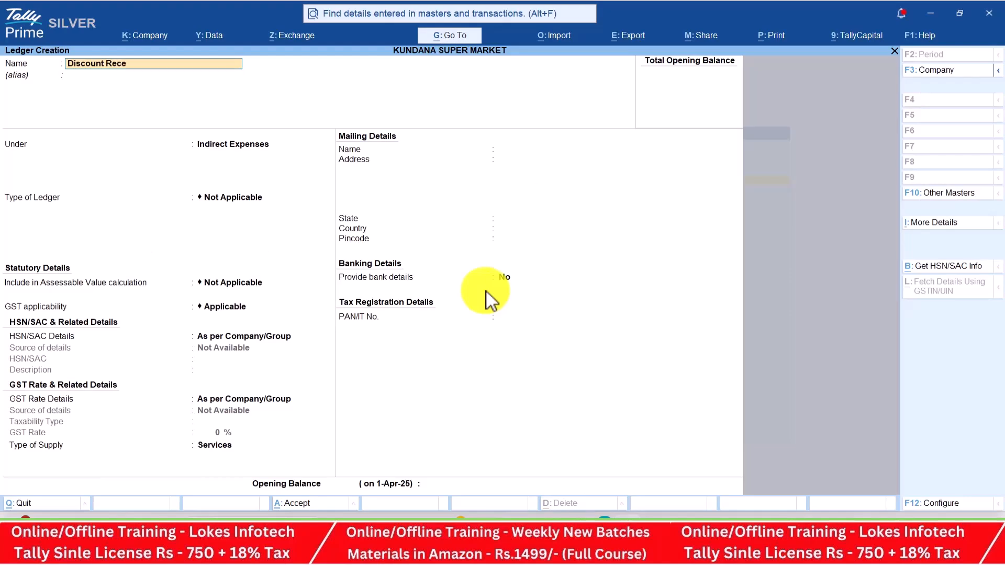
pyautogui.press('Return')
pyautogui.press('Return')
pyautogui.write('Ind')
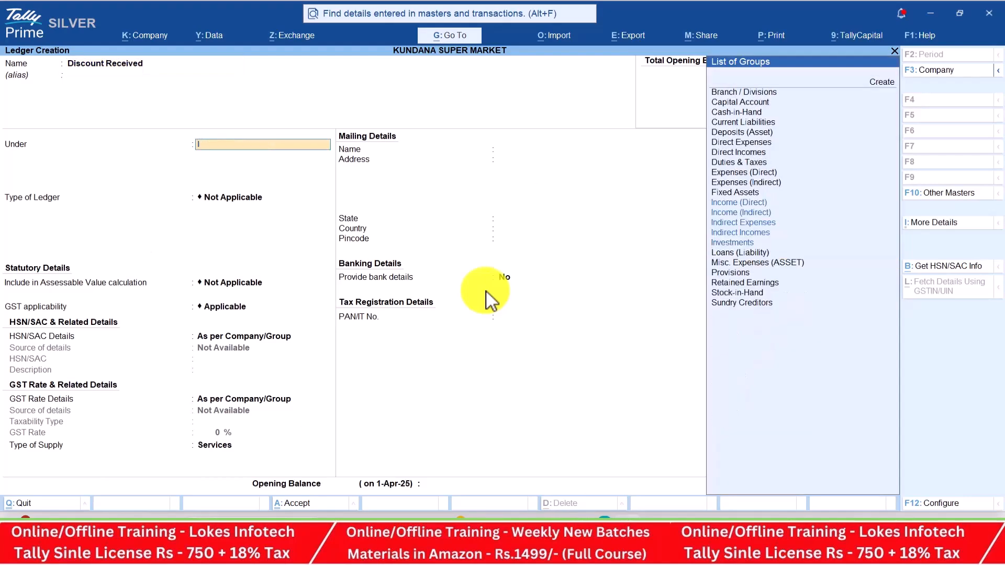
pyautogui.press('Down')
pyautogui.press('Return')
pyautogui.press('Return')
pyautogui.press('Return')
pyautogui.press('Return')
pyautogui.press('Return')
pyautogui.press('Return')
pyautogui.press('Return')
pyautogui.press('Return')
pyautogui.press('Return')
pyautogui.press('Return')
# Create and save the Telephone Charges ledger under Indirect Expenses
pyautogui.hotkey('alt', 'Tab')
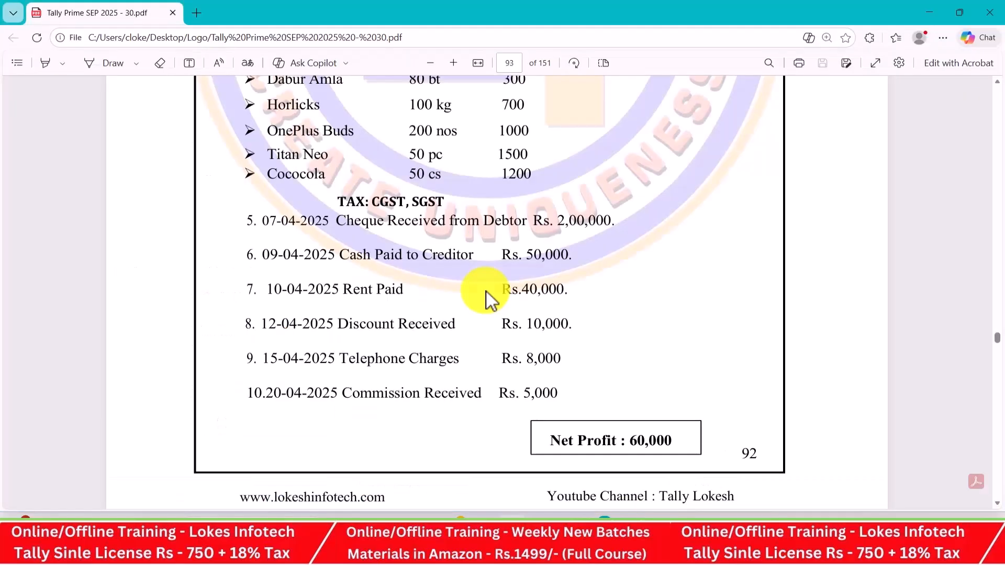
pyautogui.hotkey('alt', 'Tab')
pyautogui.write('le')
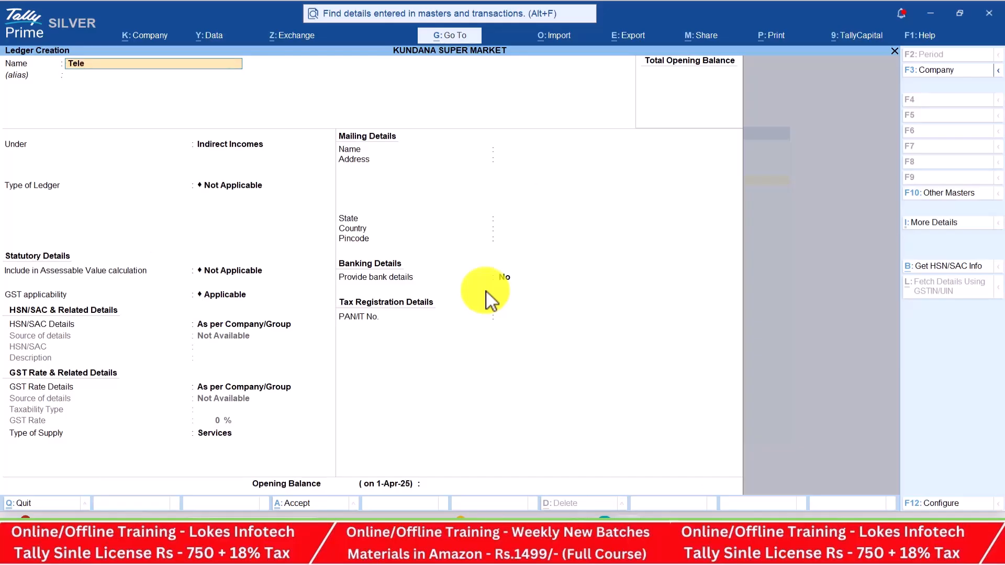
pyautogui.write('phone Charges')
pyautogui.press('Return')
pyautogui.press('Up')
pyautogui.press('Return')
pyautogui.press('Return')
pyautogui.press('Return')
pyautogui.press('Return')
pyautogui.press('Return')
pyautogui.press('Return')
pyautogui.press('Return')
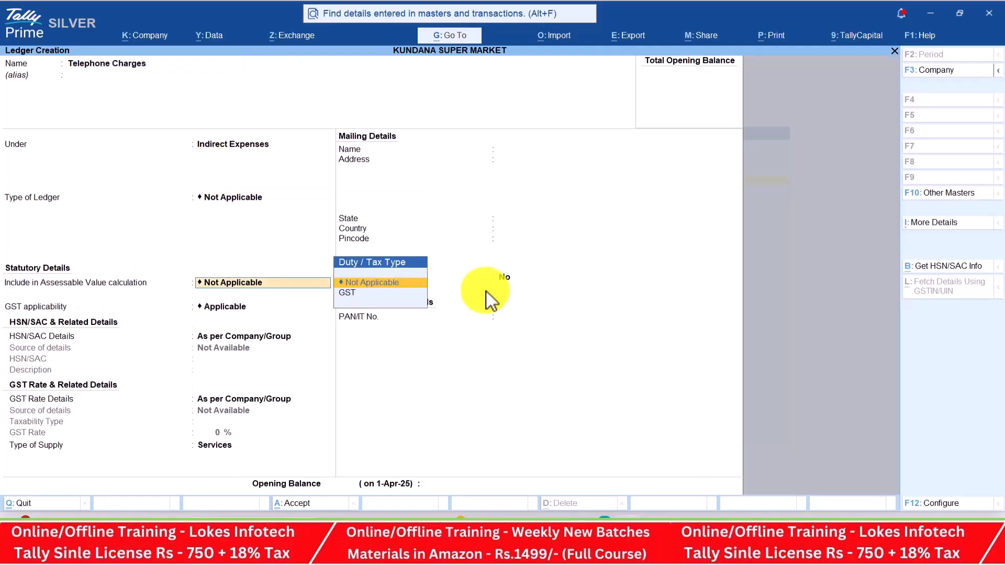
pyautogui.press('Return')
pyautogui.press('Return')
# Create the Commission Received ledger under Indirect Incomes and save it
pyautogui.hotkey('alt', 'Tab')
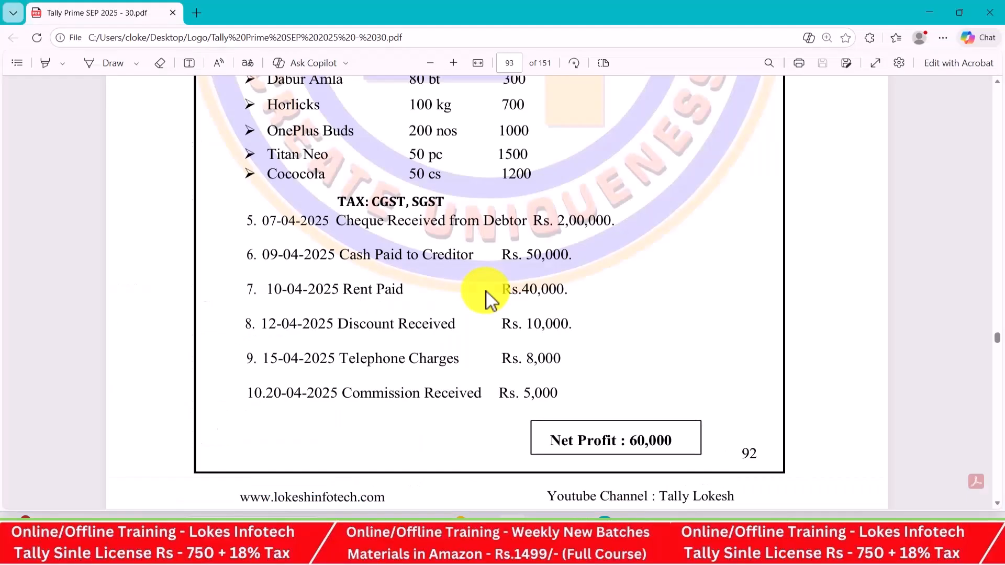
pyautogui.hotkey('alt', 'Tab')
pyautogui.write('Commission Received')
pyautogui.press('Return')
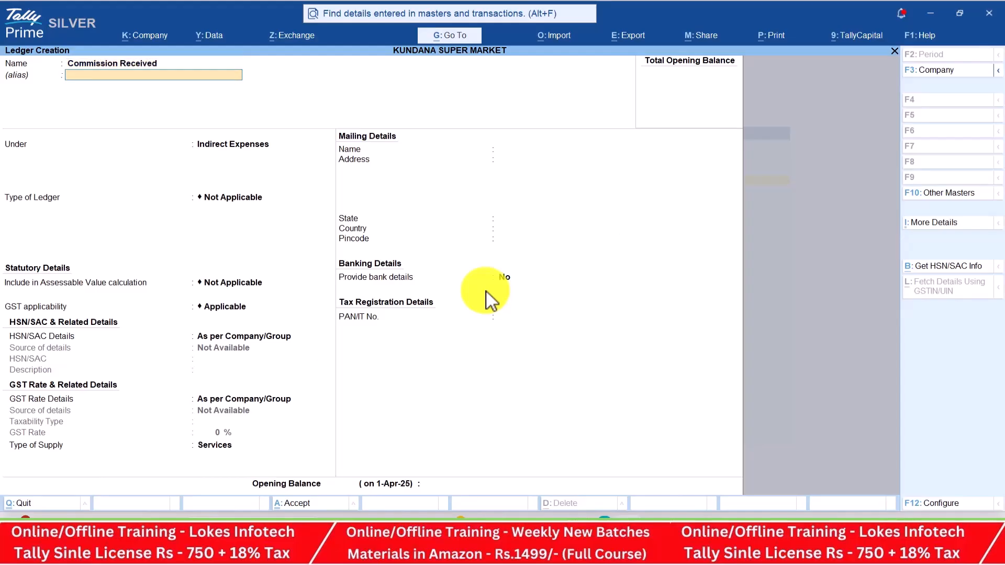
pyautogui.press('Return')
pyautogui.press('Down')
pyautogui.press('Return')
pyautogui.press('Return')
pyautogui.press('Return')
pyautogui.press('Return')
pyautogui.press('Return')
pyautogui.press('Return')
pyautogui.press('Return')
pyautogui.press('Return')
pyautogui.press('Return')
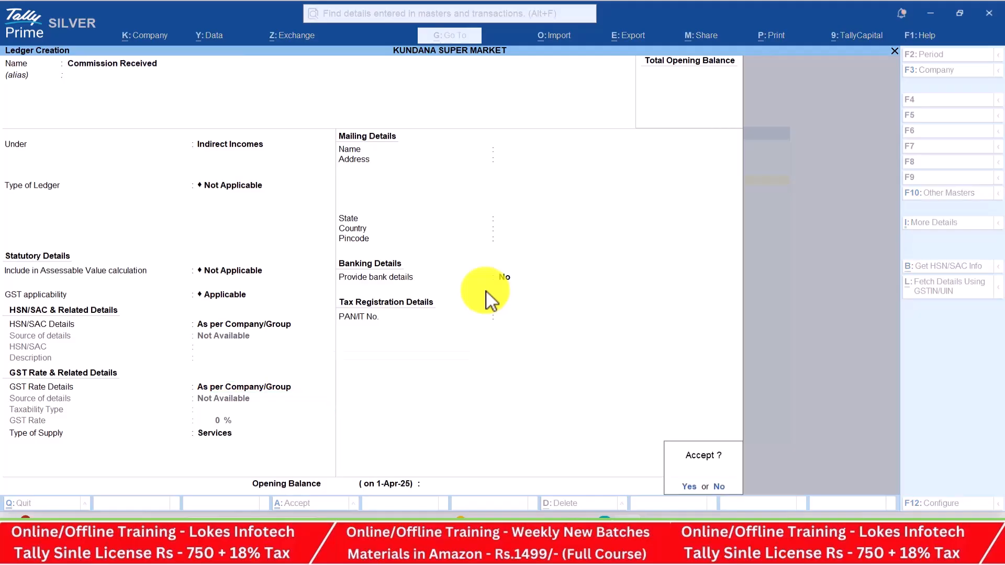
pyautogui.press('Return')
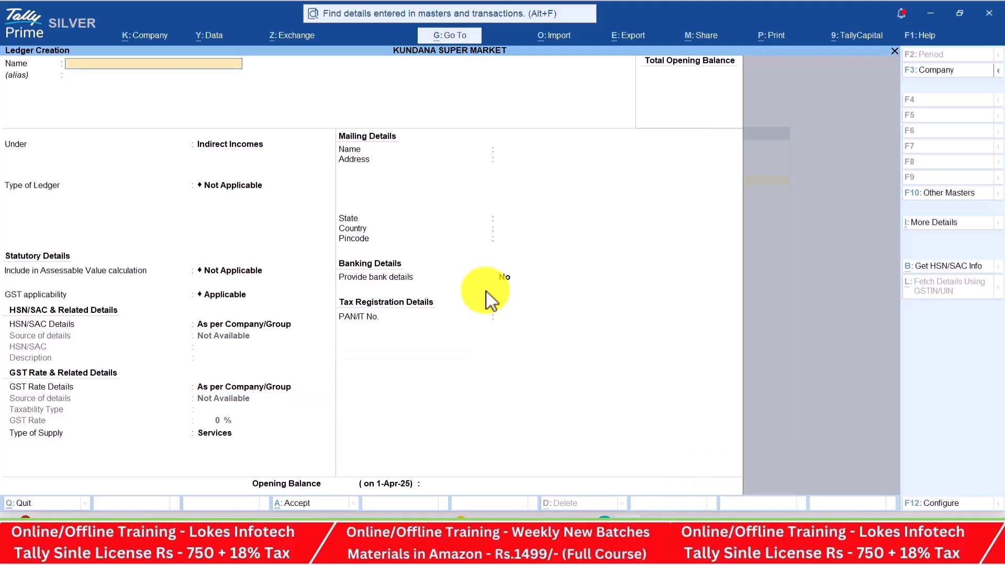
# Leave ledger creation and open Unit creation from the masters list
pyautogui.press('Escape')
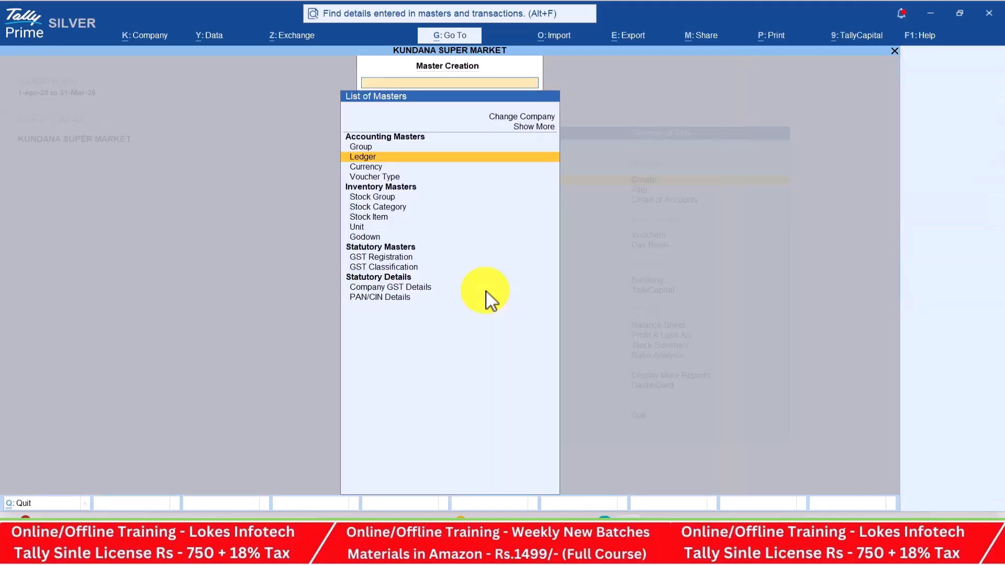
pyautogui.press('Down')
pyautogui.press('Down')
pyautogui.press('Down')
pyautogui.press('Down')
pyautogui.press('Down')
pyautogui.press('Down')
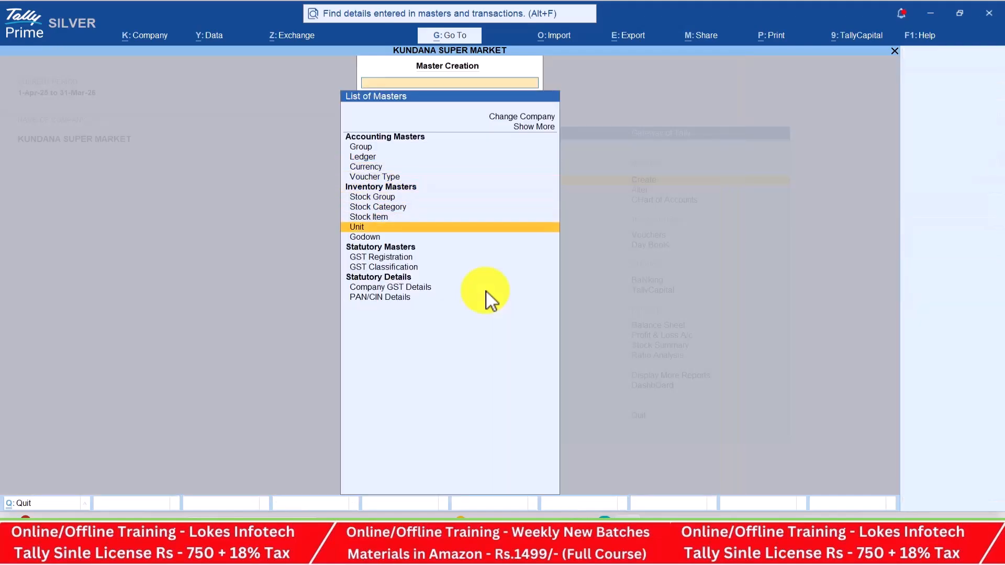
pyautogui.press('Return')
# Mark the units bt, nos, kg, pc and cs in the PDF purchase table
pyautogui.hotkey('alt', 'Tab')
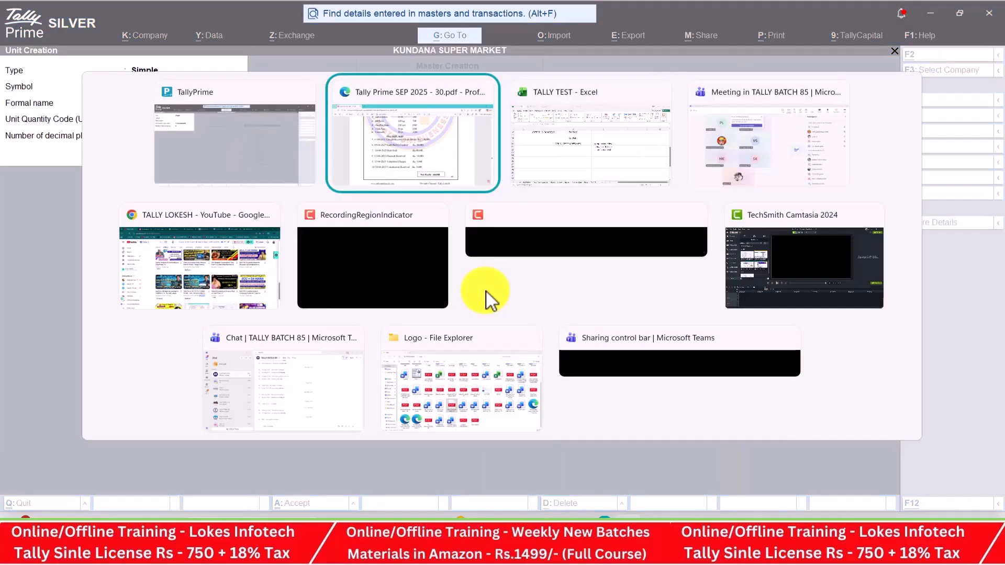
pyautogui.scroll(7, 545, 272)
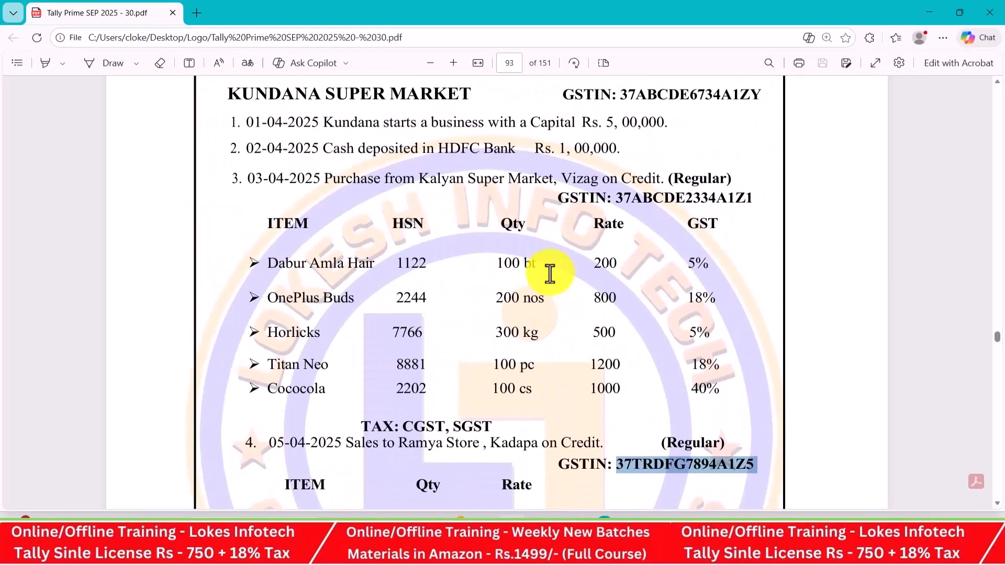
pyautogui.doubleClick(532, 201)
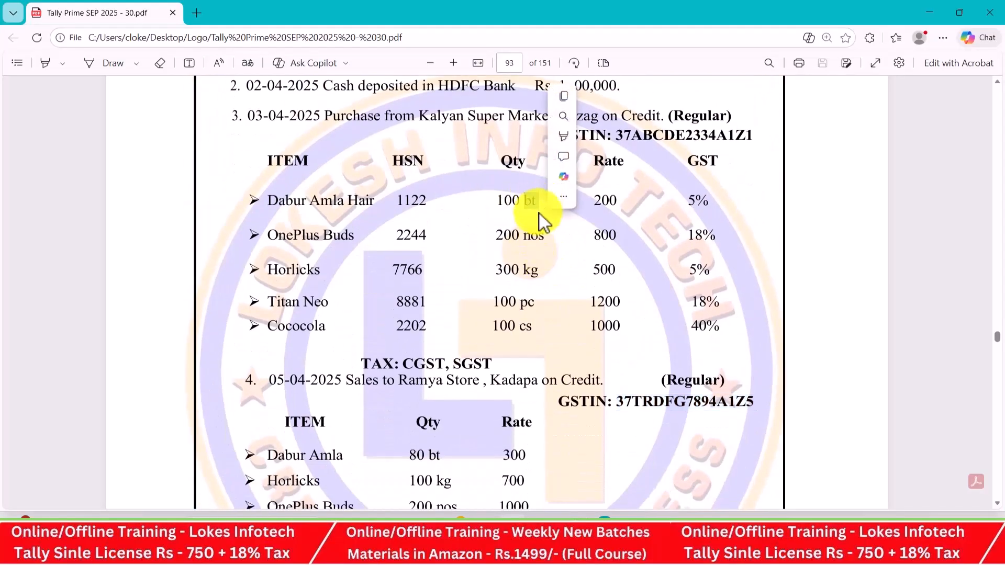
pyautogui.doubleClick(533, 235)
pyautogui.doubleClick(526, 269)
pyautogui.doubleClick(527, 303)
pyautogui.doubleClick(535, 329)
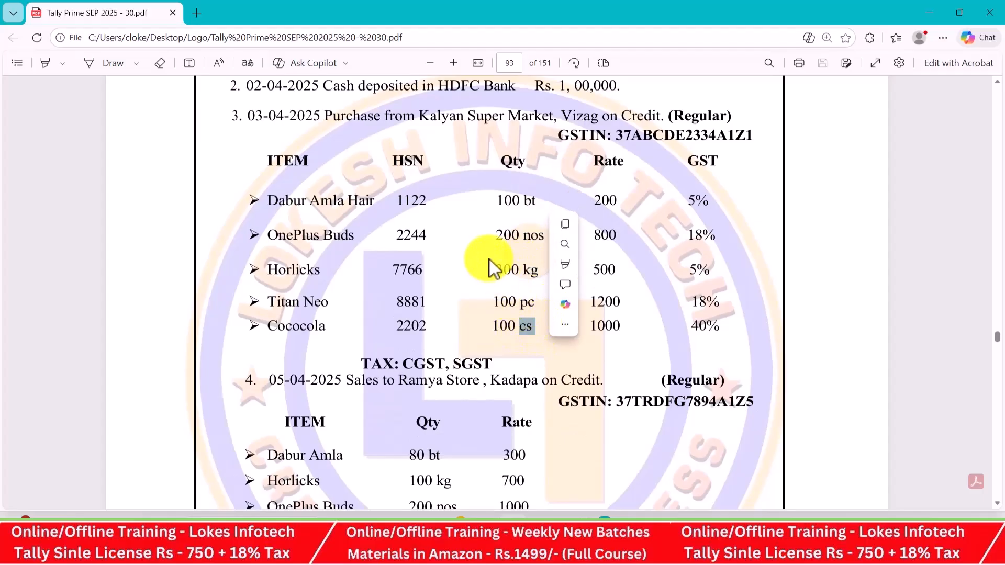
pyautogui.hotkey('alt', 'Tab')
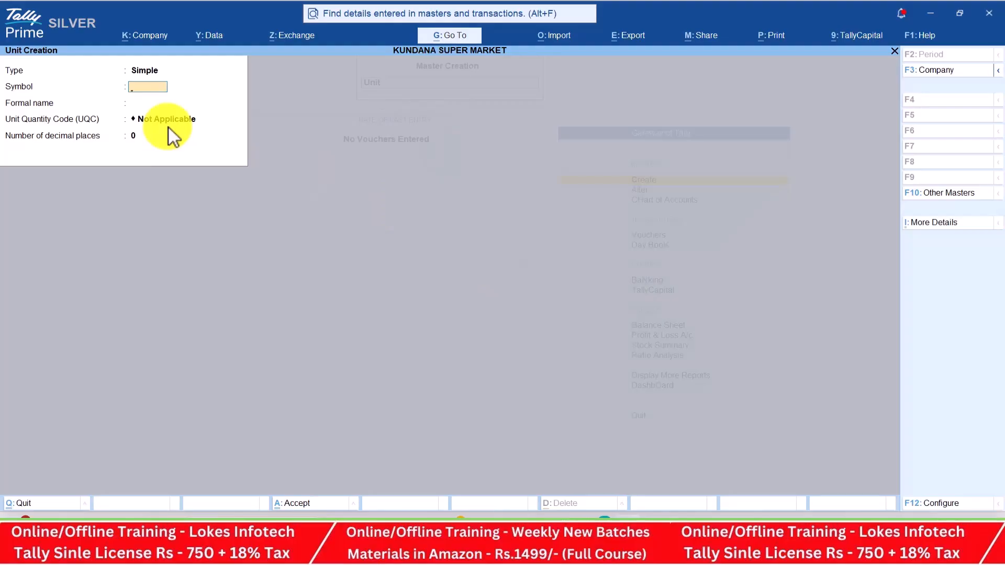
# Create the unit bt with quantity code BTL-BOTTLES
pyautogui.hotkey('alt', 'Tab')
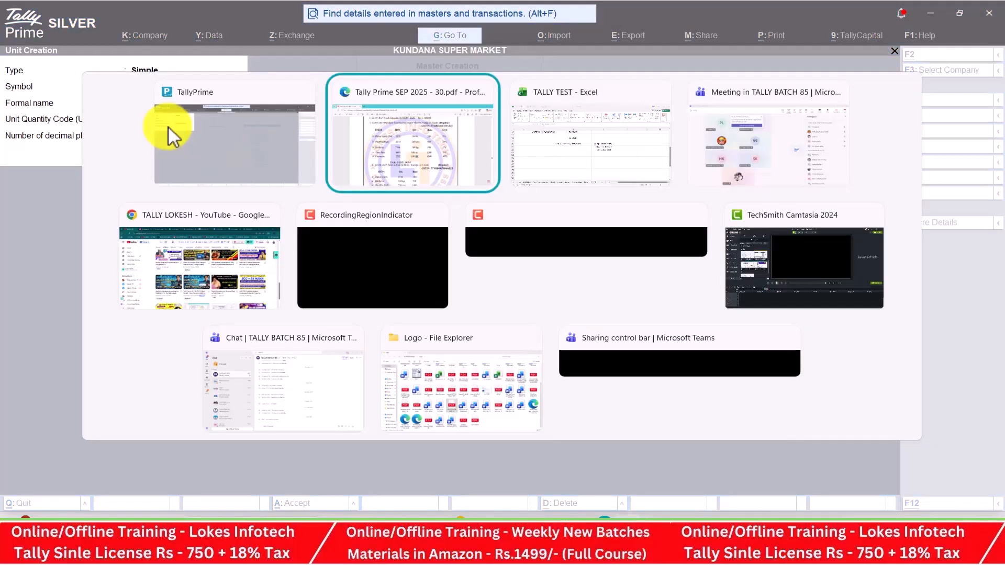
pyautogui.hotkey('alt', 'Tab')
pyautogui.write('bt')
pyautogui.press('Return')
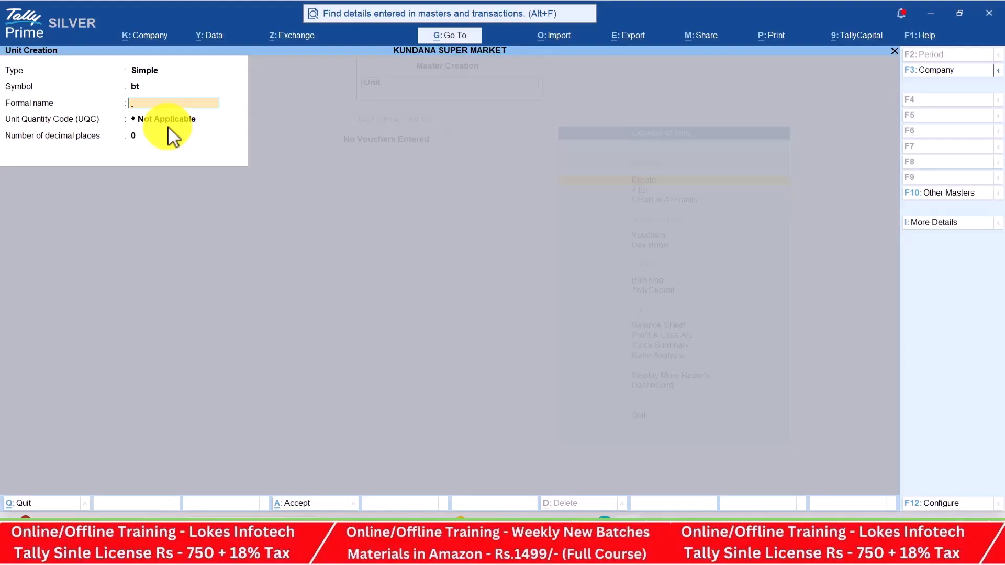
pyautogui.press('Return')
pyautogui.write('bt')
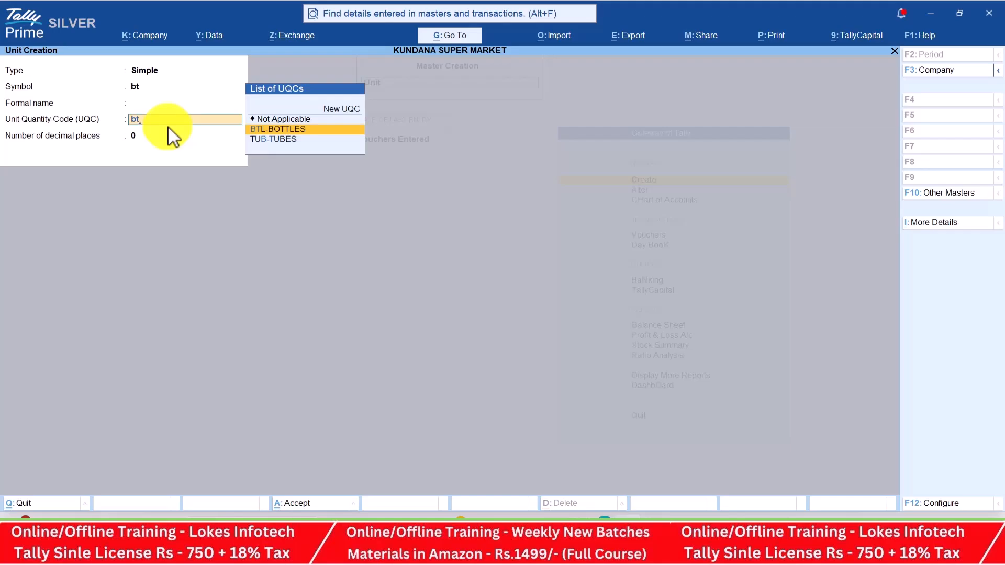
pyautogui.press('Return')
# Save bt, then create the unit nos with quantity code NOS-NUMBERS
pyautogui.press('Return')
pyautogui.press('Return')
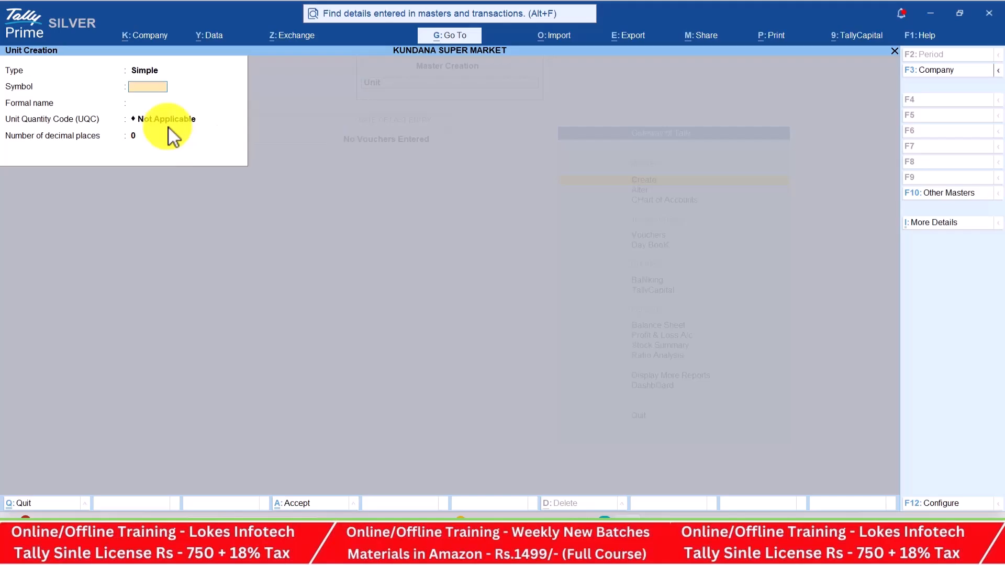
pyautogui.hotkey('alt', 'Tab')
pyautogui.hotkey('alt', 'Tab')
pyautogui.write('nos')
pyautogui.press('Return')
pyautogui.press('Return')
pyautogui.write('nu')
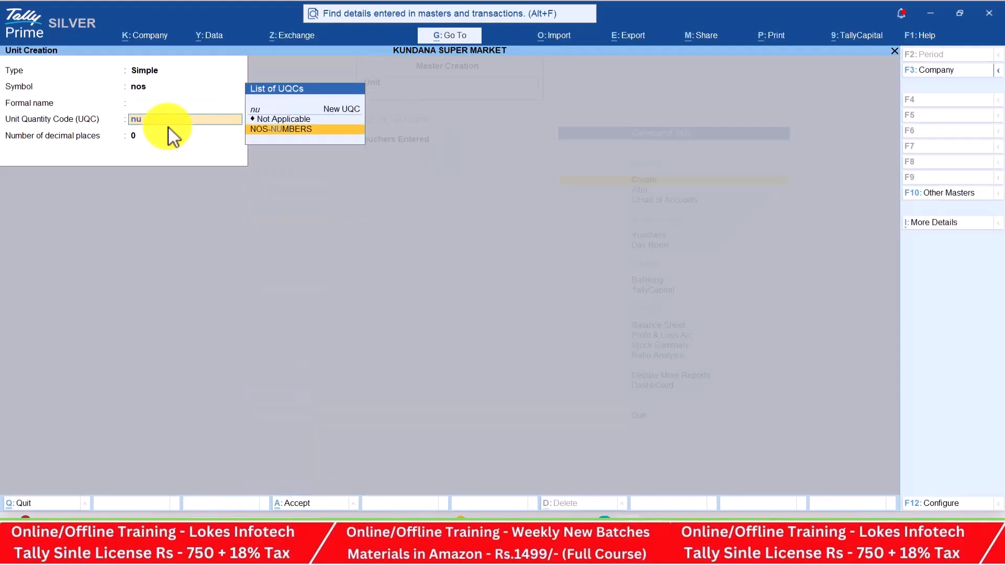
pyautogui.press('Return')
pyautogui.press('Return')
pyautogui.press('Return')
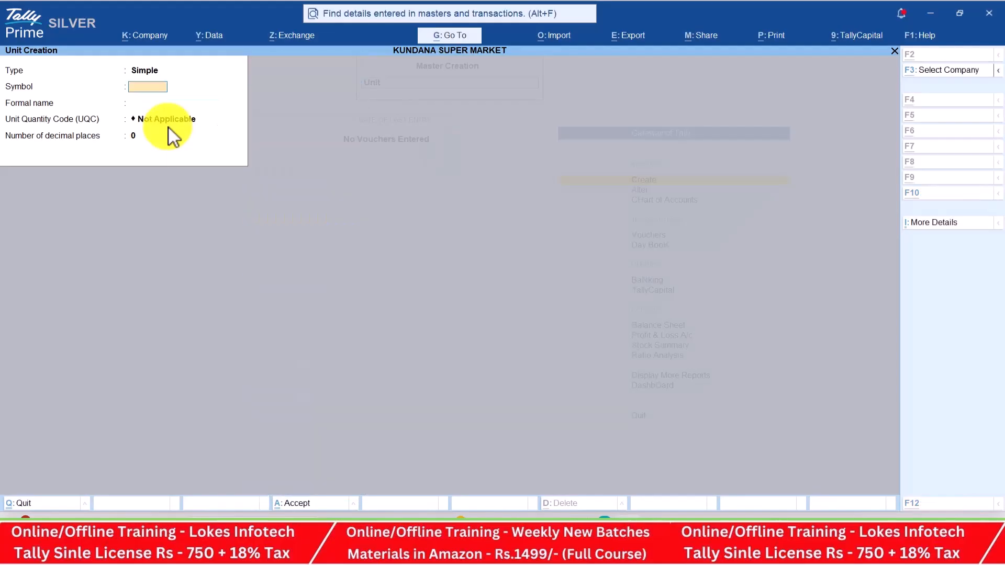
pyautogui.hotkey('alt', 'Tab')
# Create the unit kg with quantity code KGS-KILOGRAMS
pyautogui.hotkey('alt', 'Tab')
pyautogui.write('k')
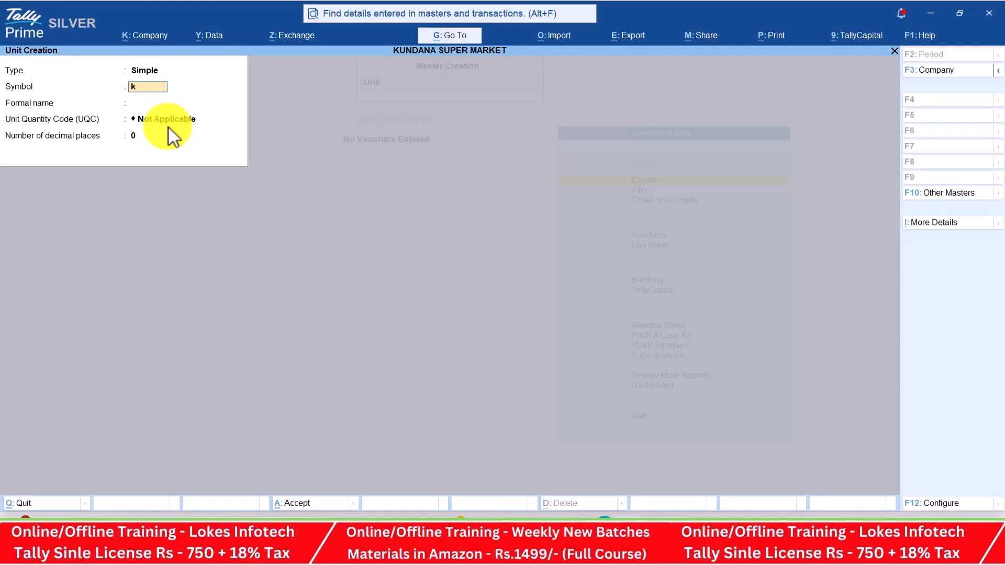
pyautogui.write('g')
pyautogui.press('Return')
pyautogui.press('Return')
pyautogui.write('ki')
pyautogui.press('Down')
pyautogui.press('Return')
pyautogui.press('Return')
pyautogui.press('Return')
pyautogui.hotkey('alt', 'Tab')
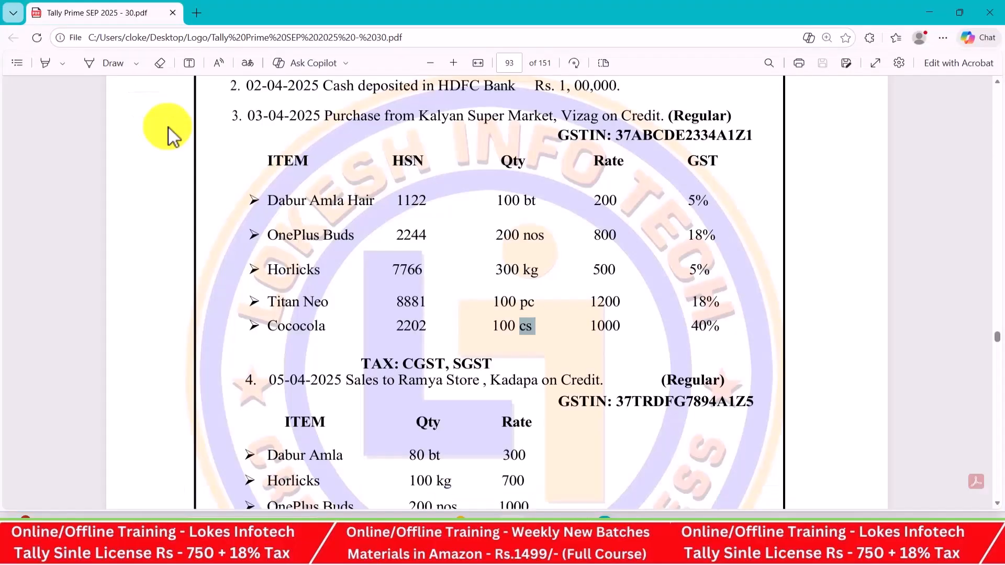
# Create and save the unit pc with quantity code PCS-PIECES
pyautogui.hotkey('alt', 'Tab')
pyautogui.write('pc')
pyautogui.press('Return')
pyautogui.press('Return')
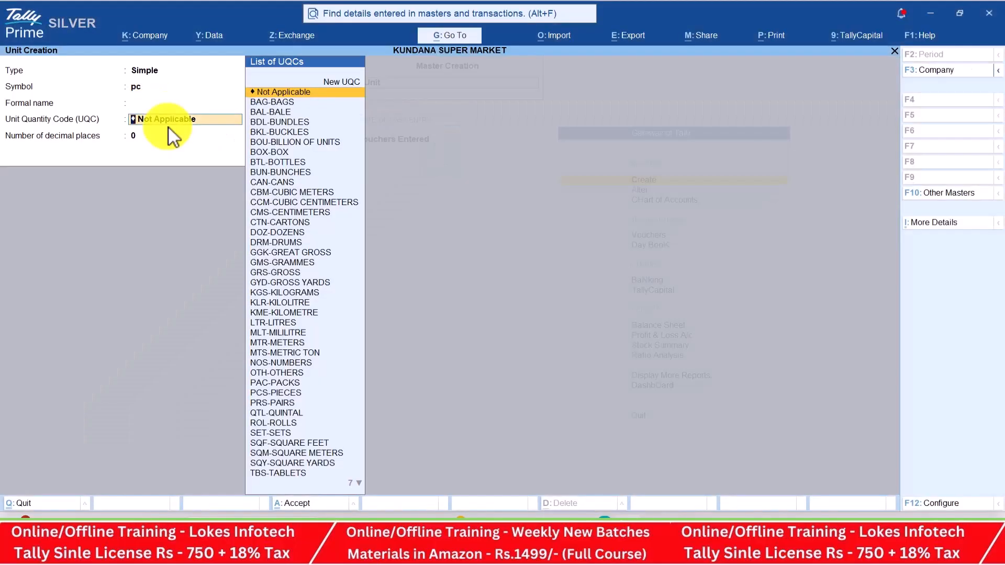
pyautogui.write('pi')
pyautogui.press('Return')
pyautogui.press('Return')
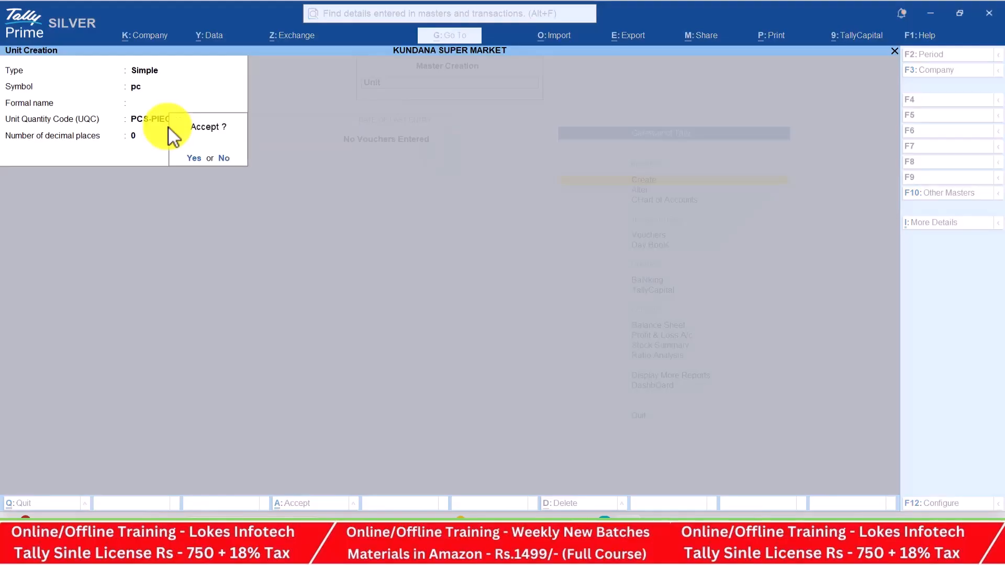
pyautogui.press('Return')
# Create the unit cs with quantity code CTN-CARTONS, then exit unit creation
pyautogui.hotkey('alt', 'Tab')
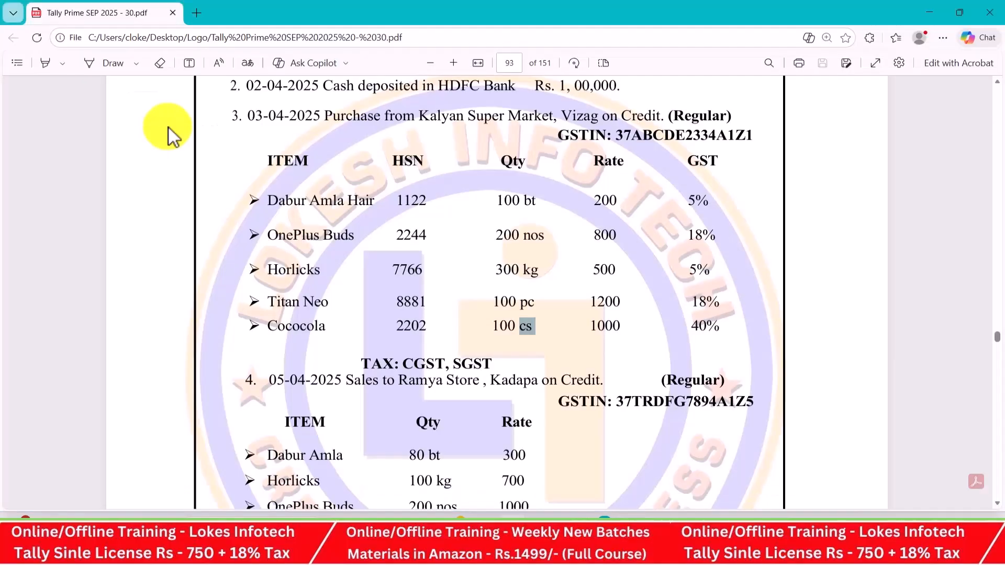
pyautogui.hotkey('alt', 'Tab')
pyautogui.press('Return')
pyautogui.press('Return')
pyautogui.write('ca')
pyautogui.press('Down')
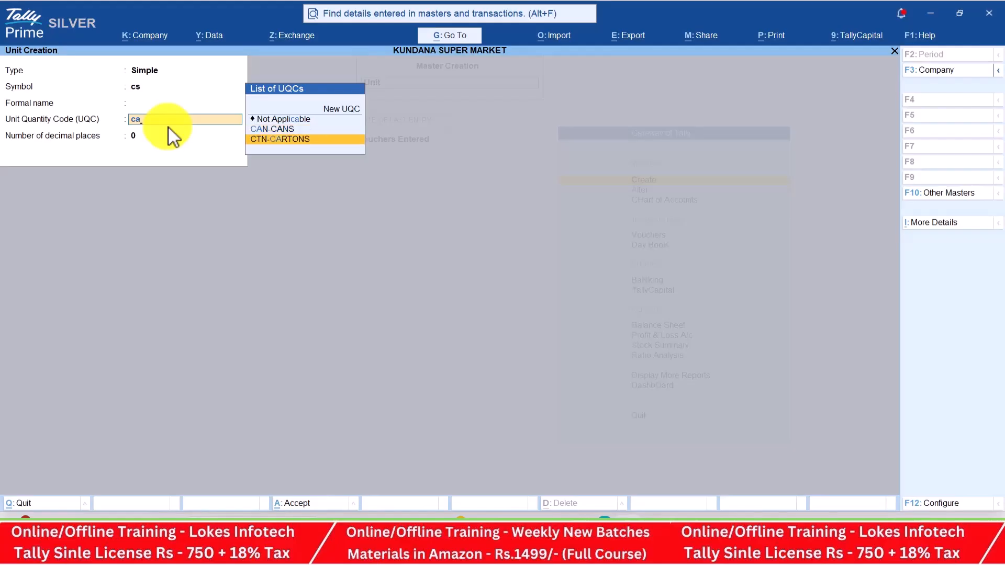
pyautogui.press('Return')
pyautogui.press('Return')
pyautogui.press('Return')
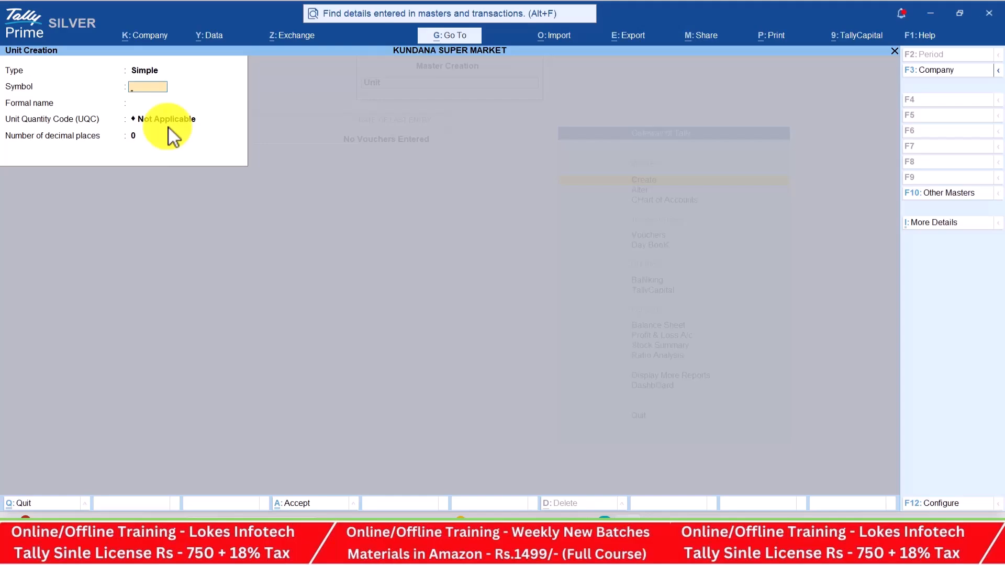
pyautogui.press('Escape')
# Confirm leaving unit creation and open Stock Item creation from the masters list
pyautogui.press('Return')
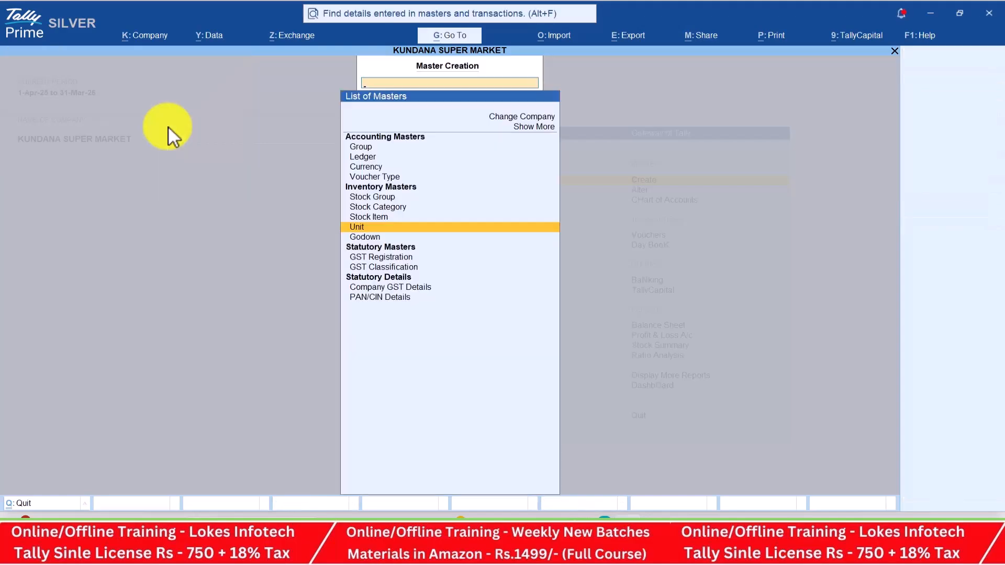
pyautogui.press('Up')
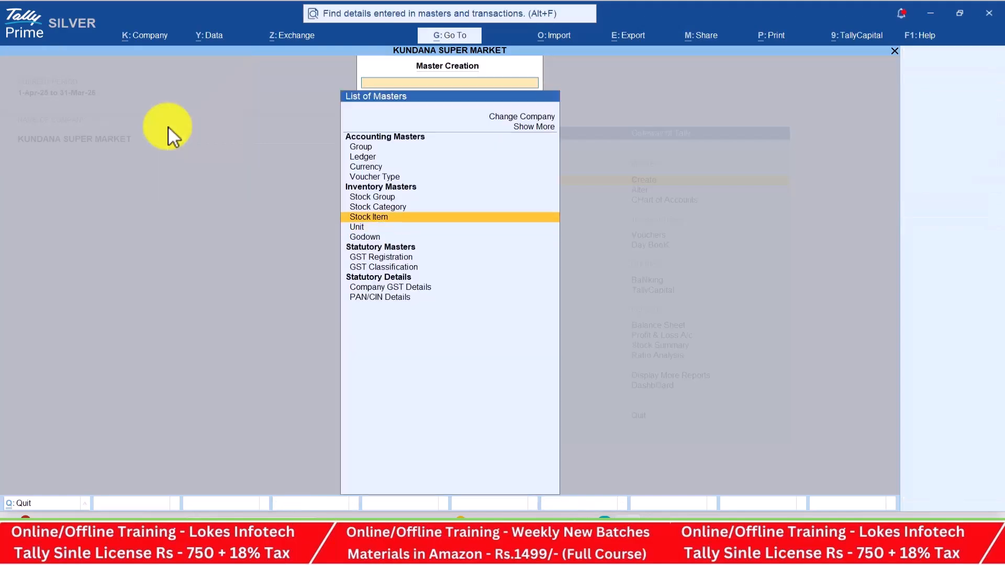
pyautogui.press('Up')
pyautogui.press('Up')
pyautogui.press('Down')
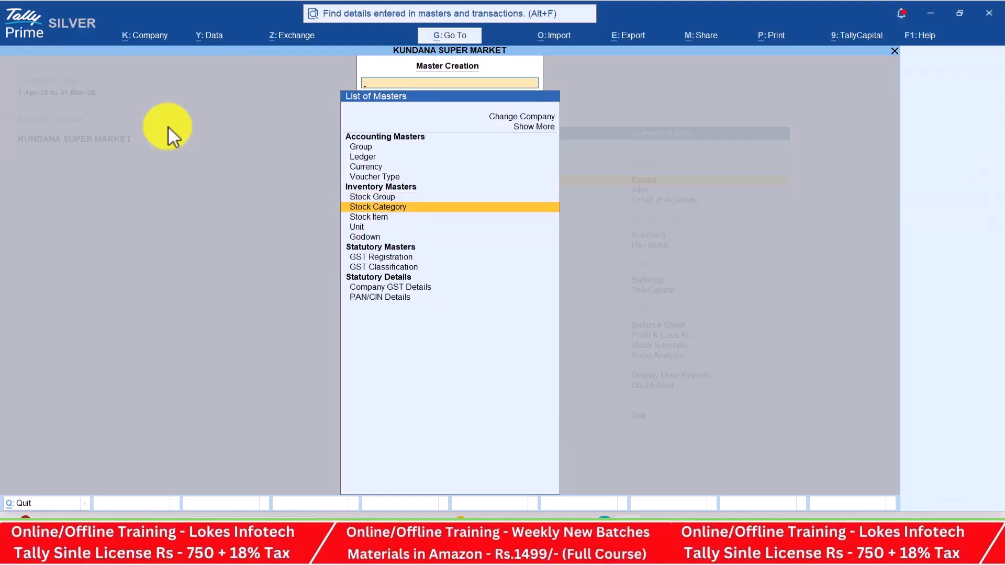
pyautogui.press('Down')
pyautogui.press('Return')
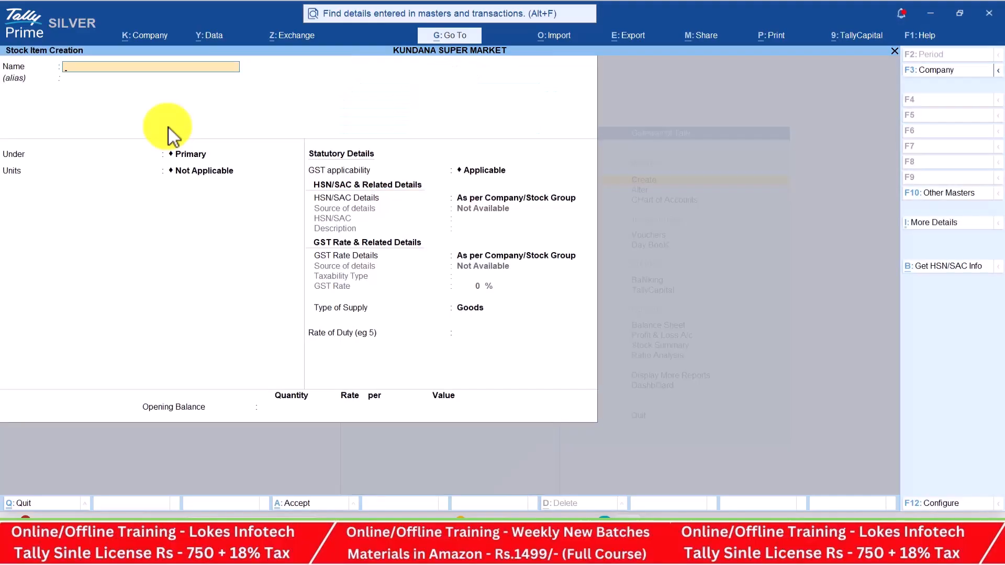
pyautogui.hotkey('alt', 'Tab')
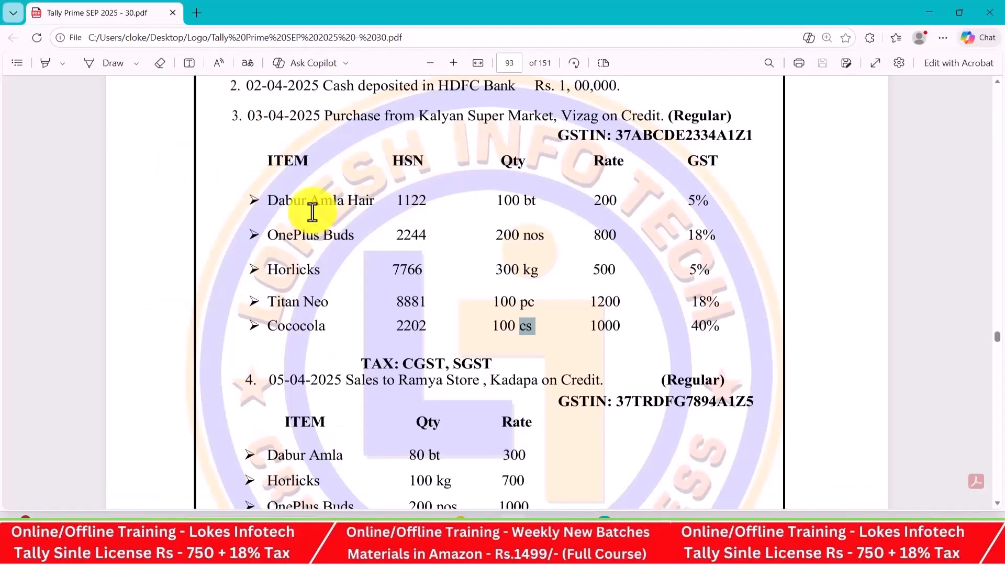
pyautogui.hotkey('alt', 'Tab')
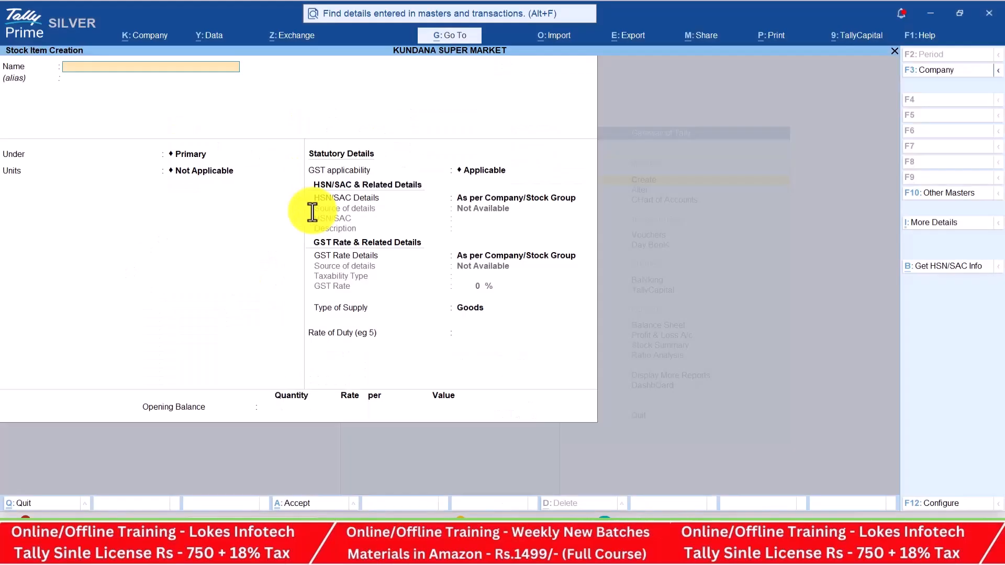
# Name the item Dabar Amla Hair, with unit bt and GST Applicable
pyautogui.write('Dabar Amla Hair')
pyautogui.press('ctrl')
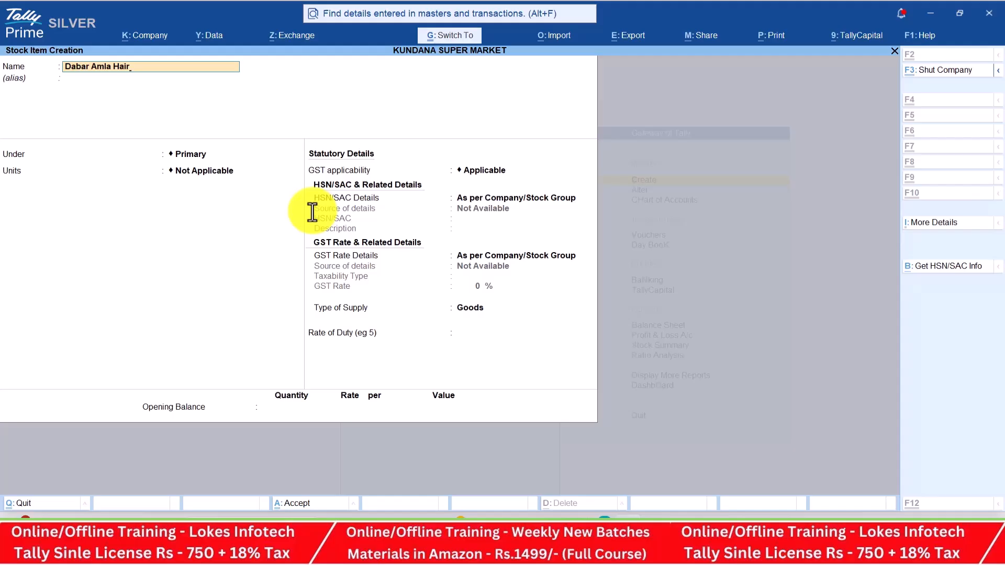
pyautogui.press('Return')
pyautogui.press('Return')
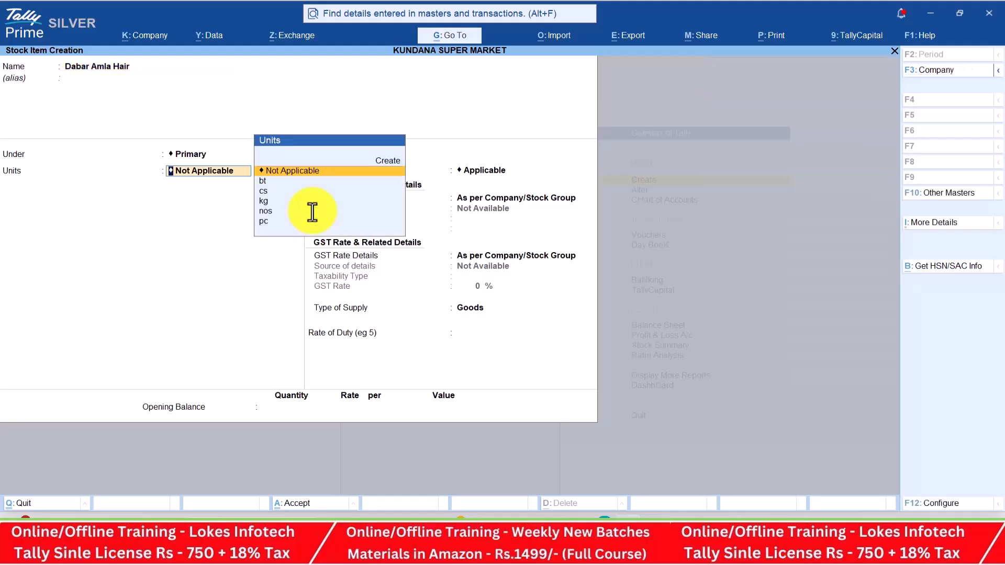
pyautogui.press('Down')
pyautogui.press('Return')
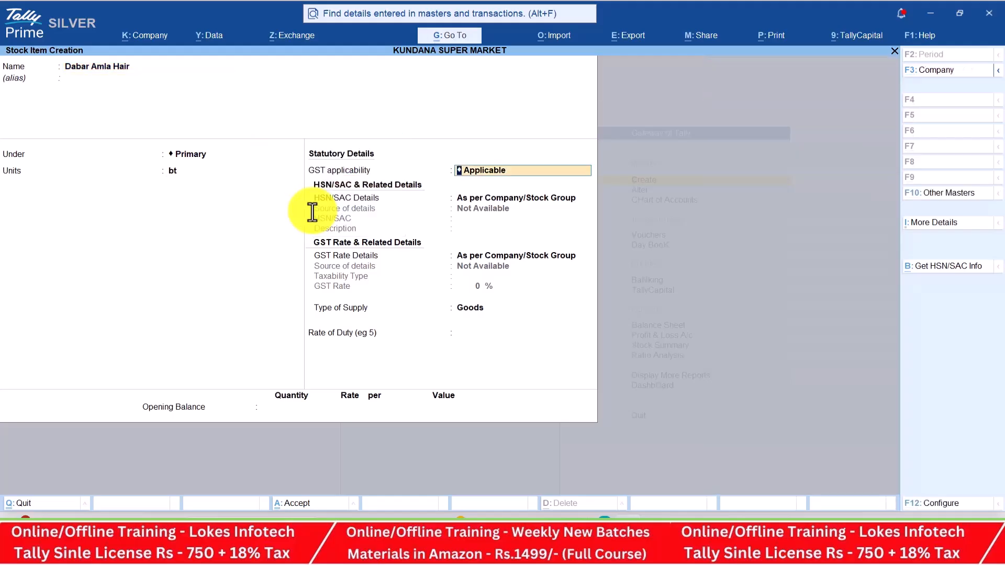
pyautogui.press('BackSpace')
pyautogui.press('Down')
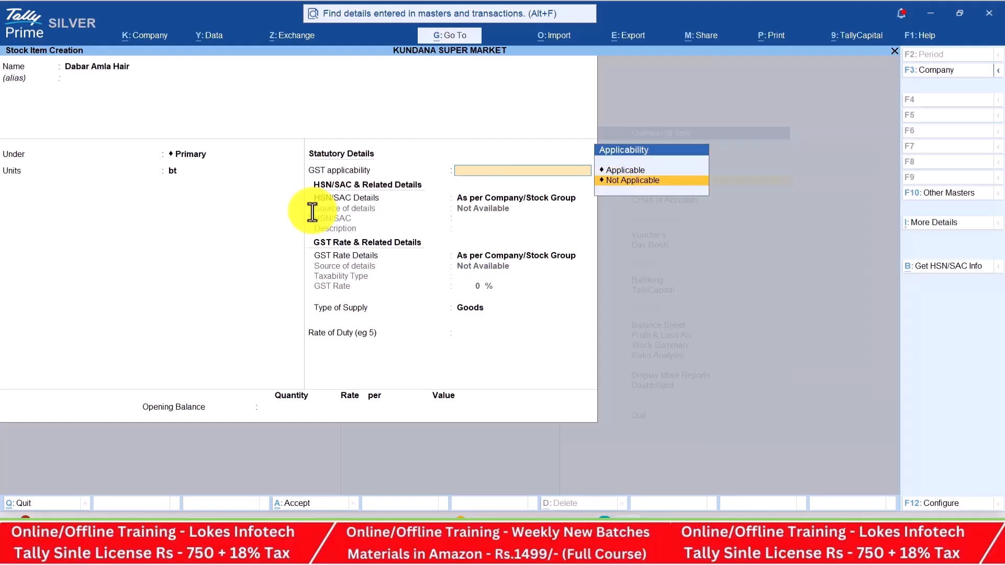
pyautogui.press('Return')
pyautogui.press('BackSpace')
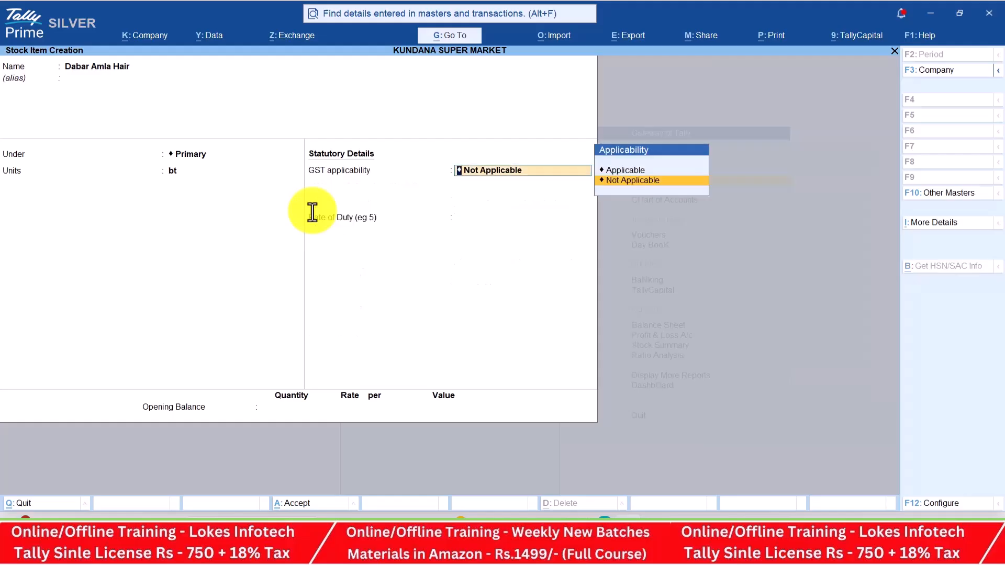
pyautogui.press('Up')
pyautogui.press('Return')
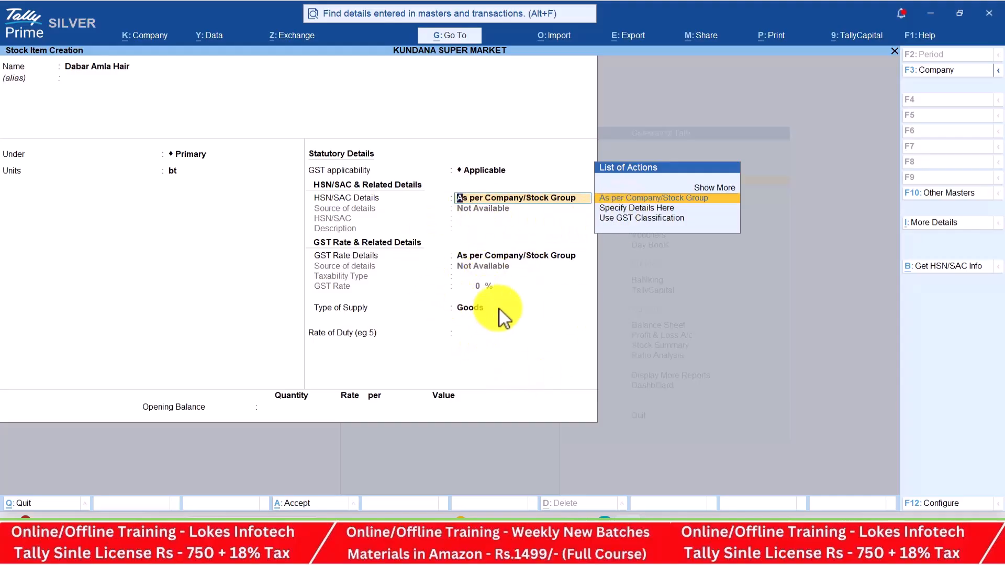
# Specify HSN code 1122 with description dabar amla hair
pyautogui.press('Down')
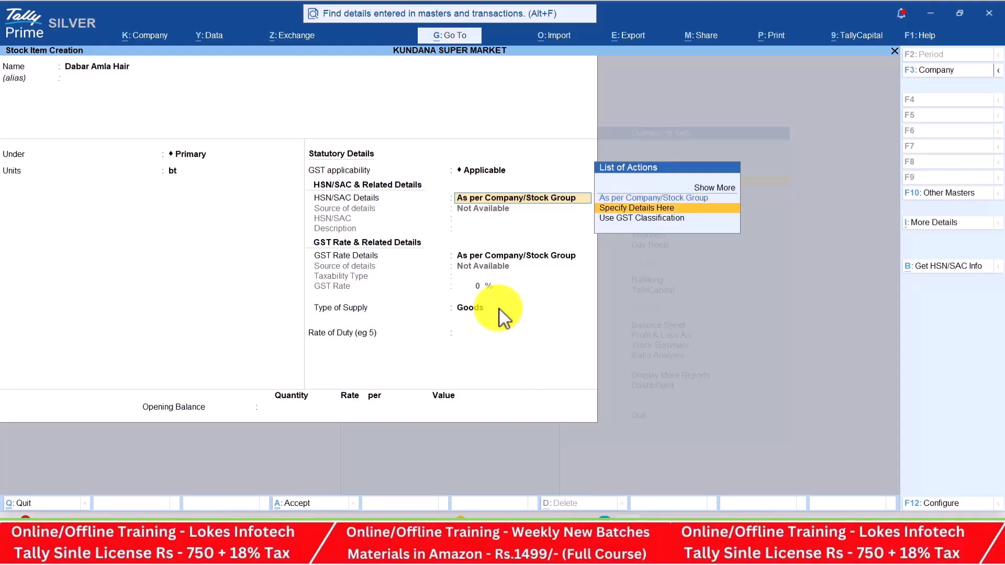
pyautogui.press('Return')
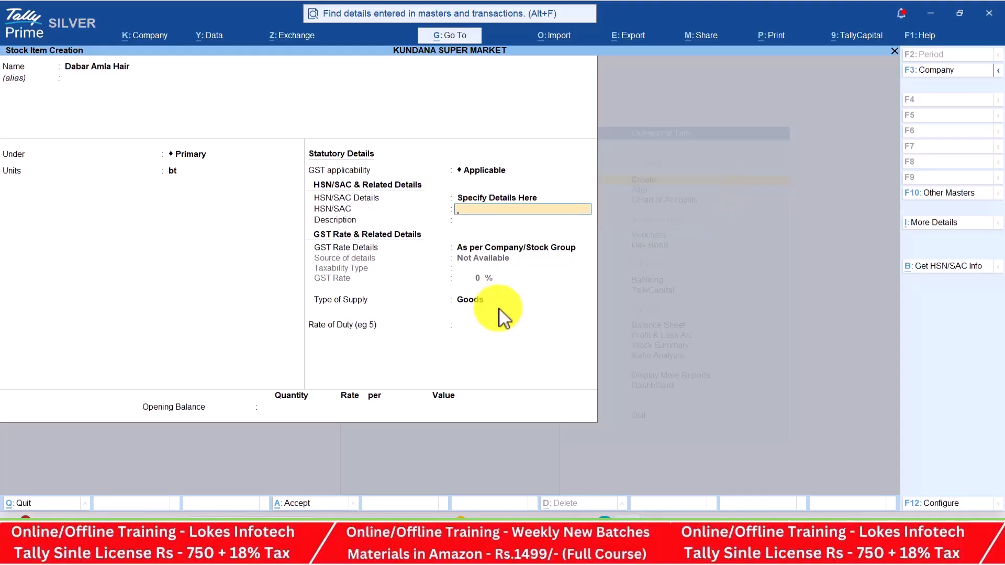
pyautogui.hotkey('alt', 'Tab')
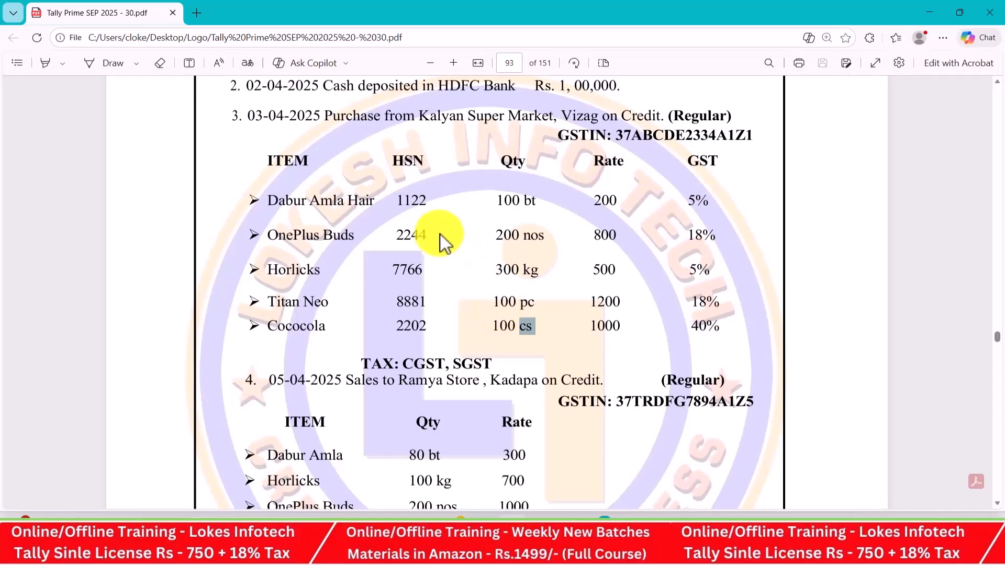
pyautogui.hotkey('alt', 'Tab')
pyautogui.write('1')
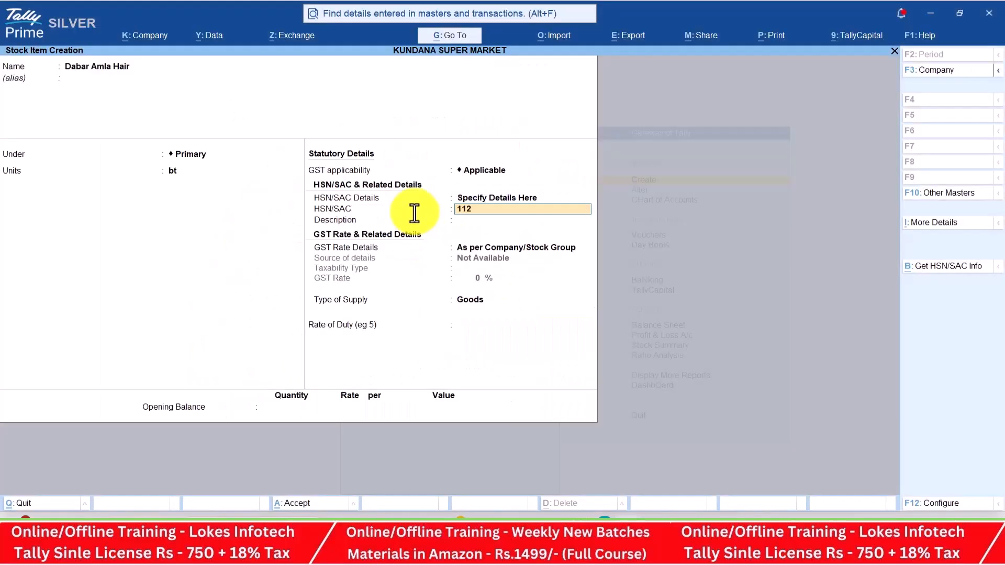
pyautogui.write('122')
pyautogui.press('Return')
pyautogui.write('dabar amla hair')
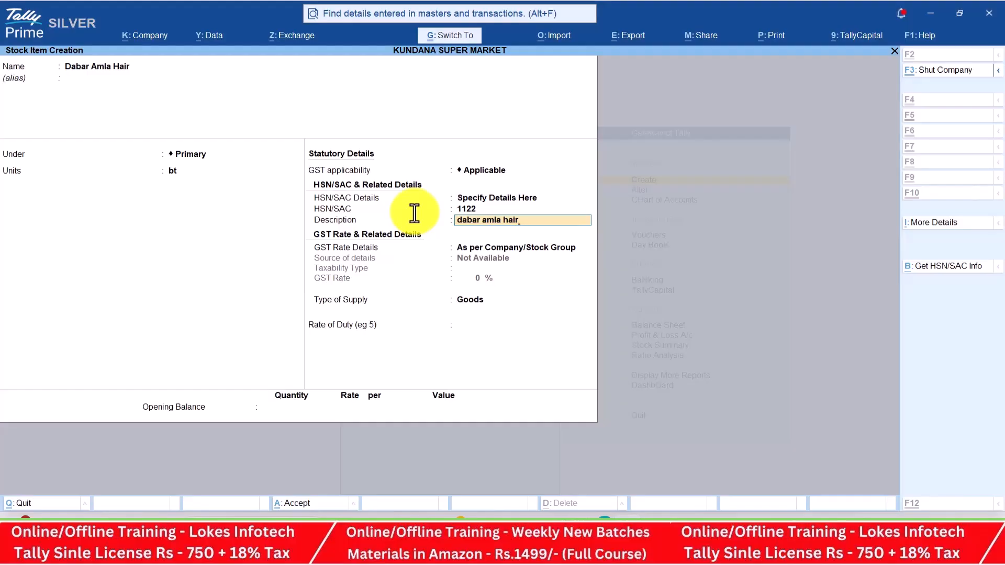
pyautogui.press('Return')
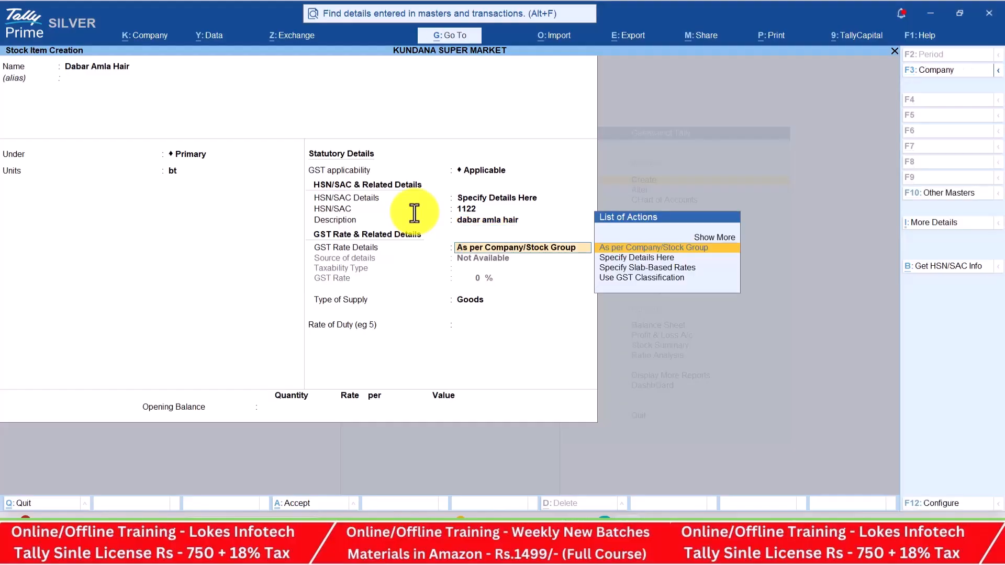
# Set the GST rate details to Taxable at 5% and accept the item
pyautogui.press('Down')
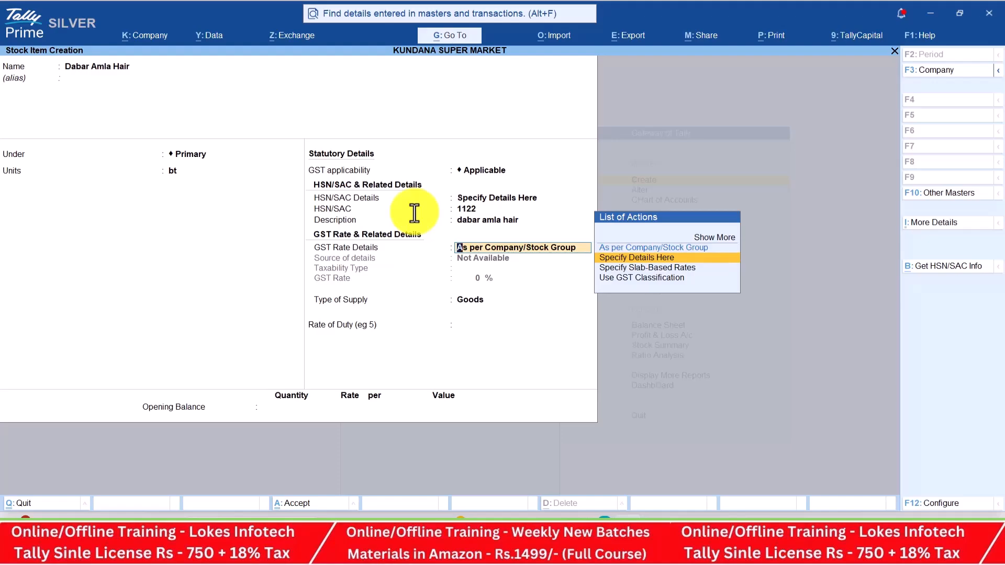
pyautogui.press('Return')
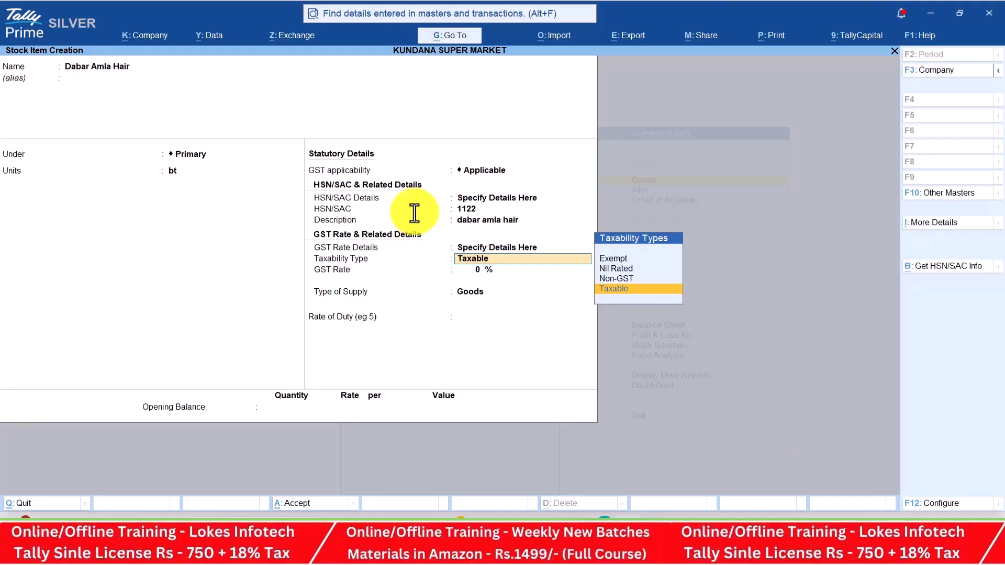
pyautogui.press('Return')
pyautogui.hotkey('alt', 'Tab')
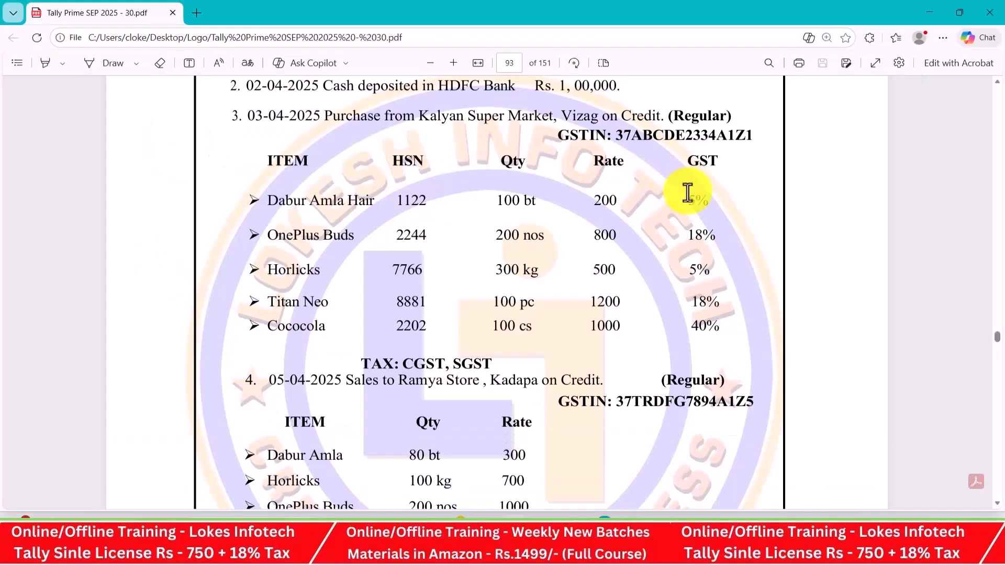
pyautogui.hotkey('alt', 'Tab')
pyautogui.write('5')
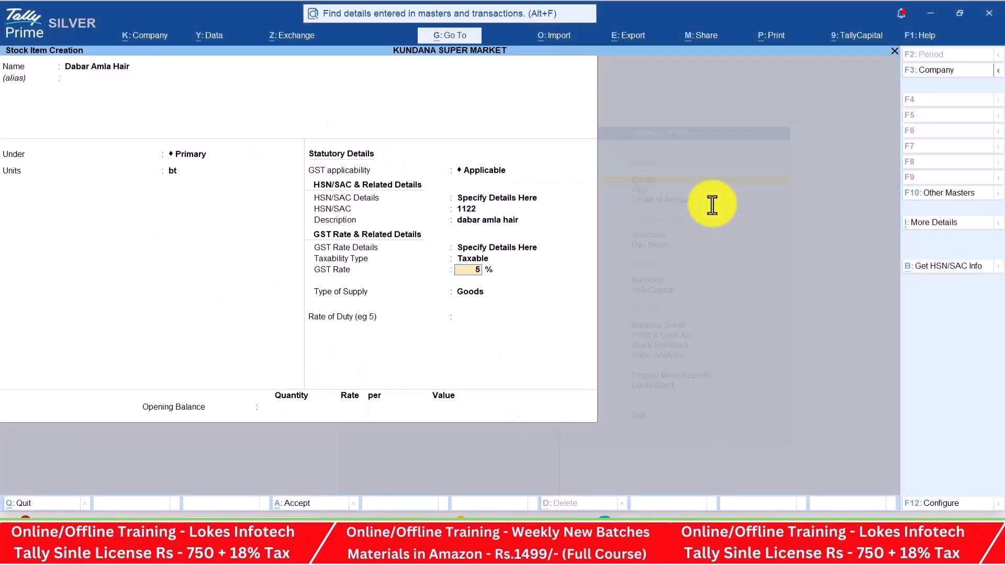
pyautogui.press('Return')
pyautogui.press('Return')
pyautogui.press('Return')
pyautogui.press('Return')
pyautogui.hotkey('alt', 'Tab')
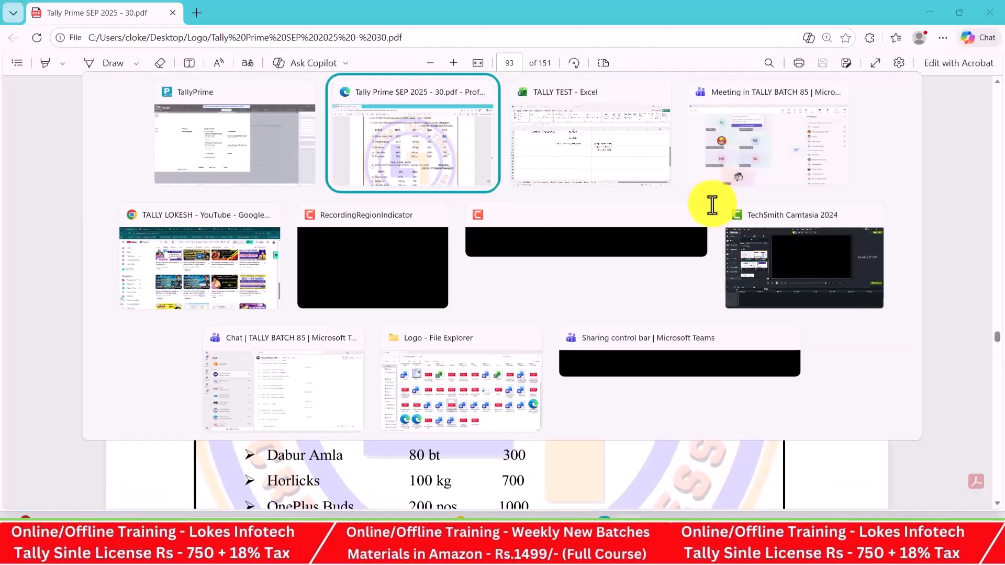
pyautogui.hotkey('alt', 'Tab')
# Enter stock item One Plus Buds with unit nos and HSN code 2244
pyautogui.write('O')
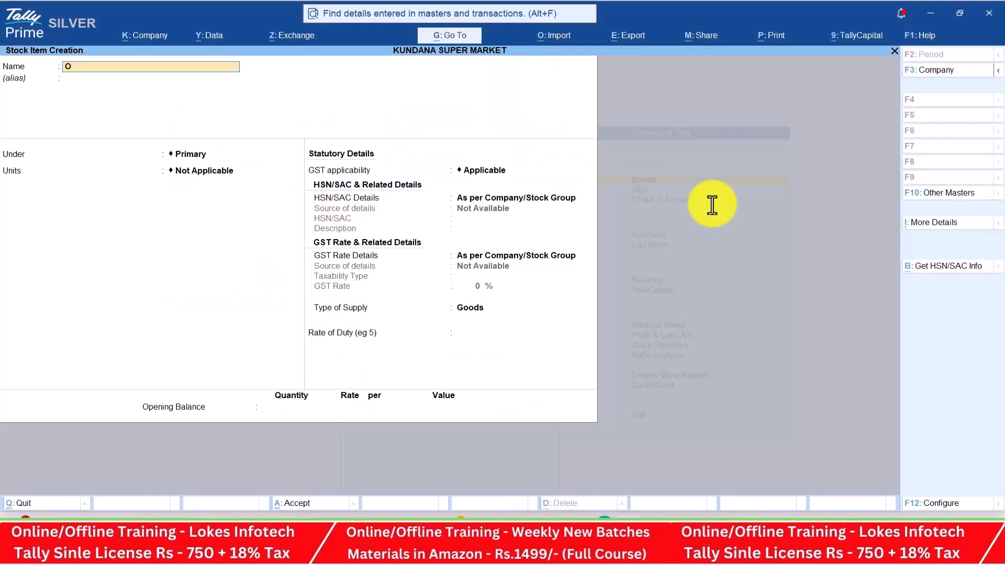
pyautogui.write('ne Plus Buds')
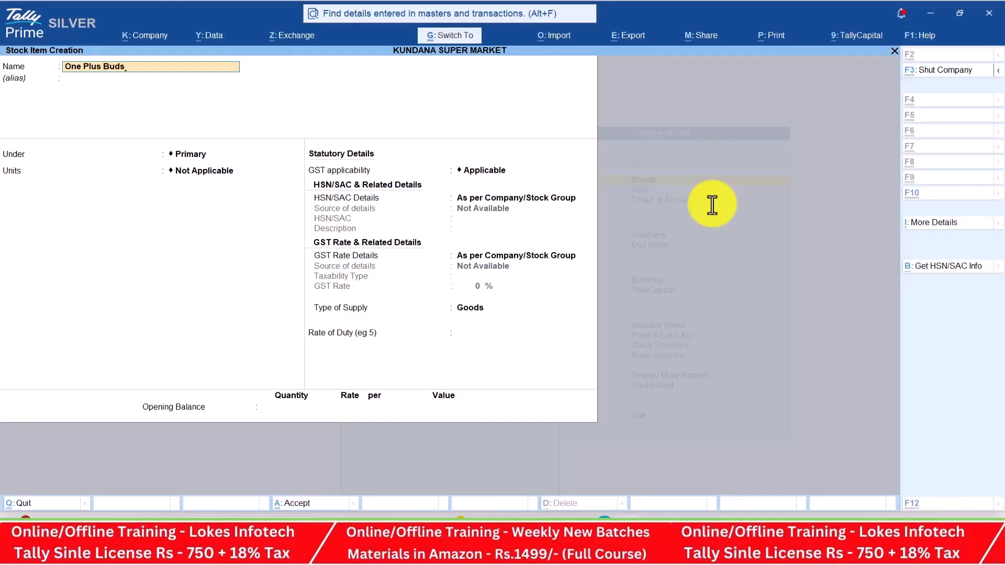
pyautogui.press('Return')
pyautogui.press('Return')
pyautogui.press('Return')
pyautogui.hotkey('alt', 'Tab')
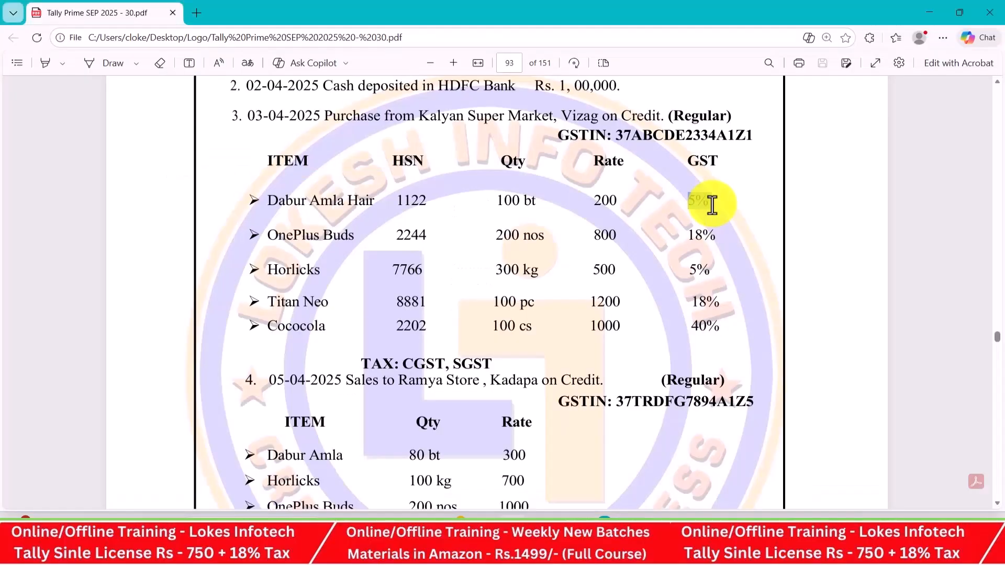
pyautogui.hotkey('alt', 'Tab')
pyautogui.press('Down')
pyautogui.press('Down')
pyautogui.press('Down')
pyautogui.press('Down')
pyautogui.press('Return')
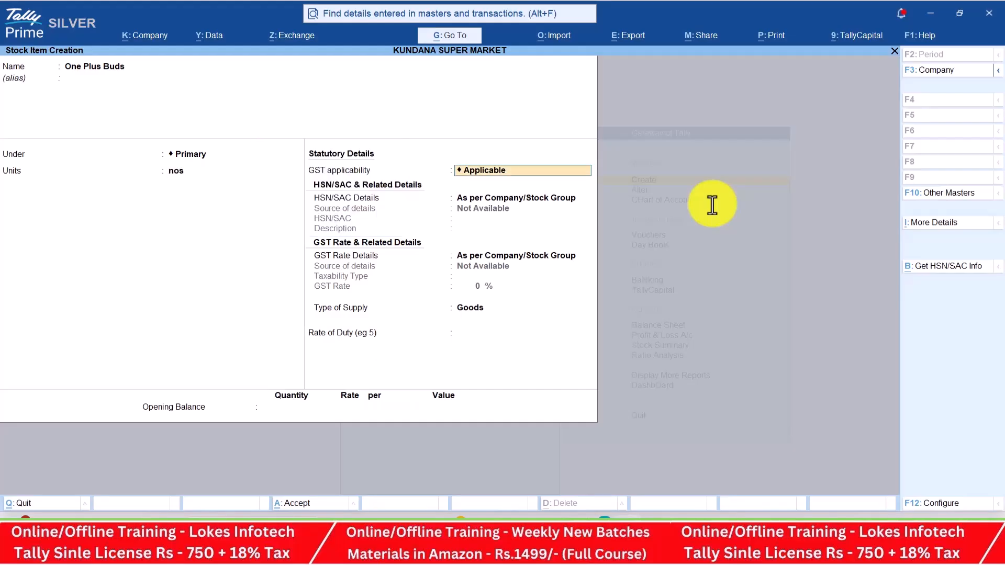
pyautogui.press('Return')
pyautogui.press('Down')
pyautogui.hotkey('alt', 'Tab')
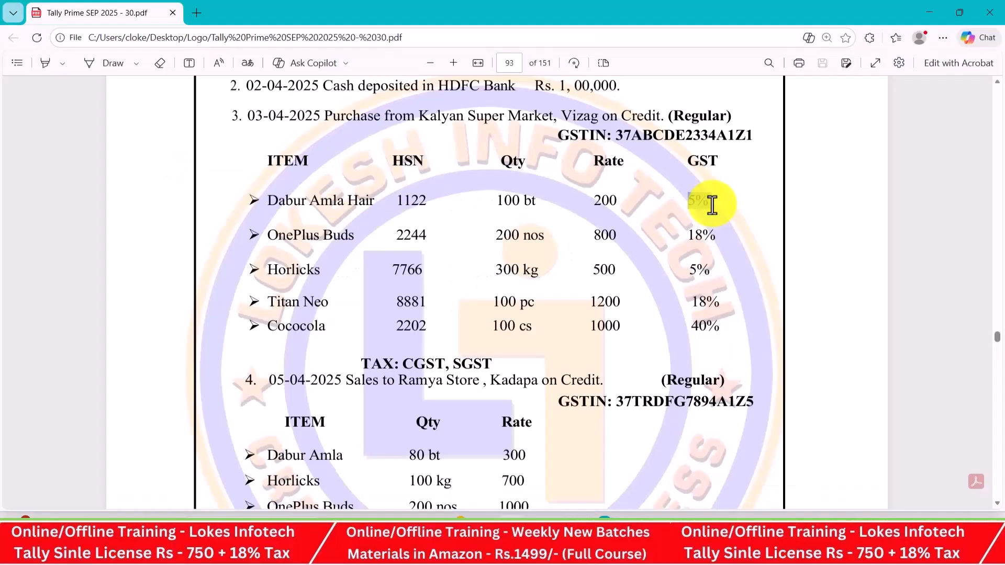
pyautogui.hotkey('alt', 'Tab')
pyautogui.press('Return')
pyautogui.write('2244')
pyautogui.press('Return')
# Give One Plus Buds its description and 18% taxable GST, then save it
pyautogui.write('One Plus Buds')
pyautogui.press('Return')
pyautogui.press('Down')
pyautogui.press('Return')
pyautogui.press('Return')
pyautogui.hotkey('alt', 'Tab')
pyautogui.hotkey('alt', 'Tab')
pyautogui.write('18')
pyautogui.press('Return')
pyautogui.press('Return')
pyautogui.press('Return')
pyautogui.press('Return')
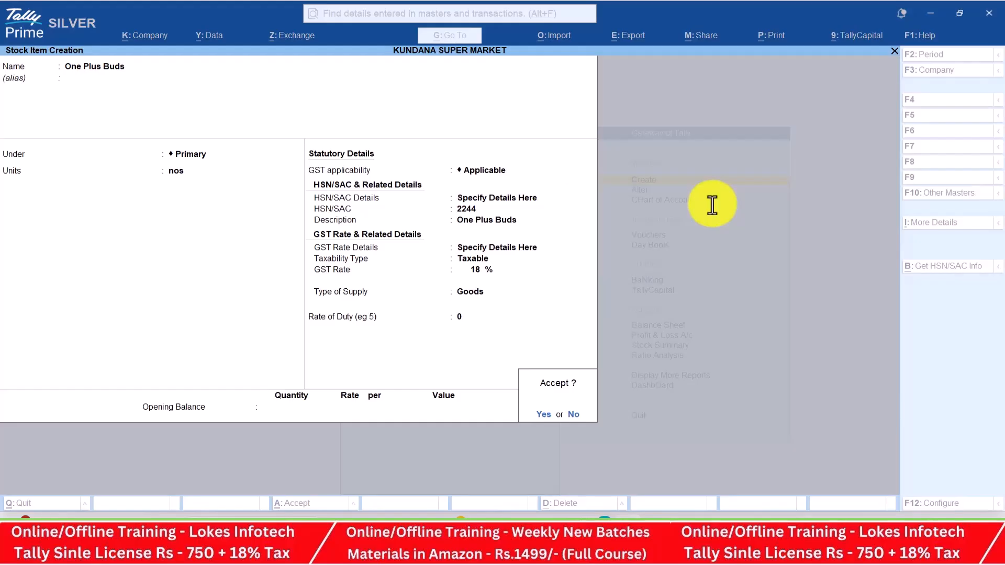
pyautogui.press('Return')
pyautogui.hotkey('alt', 'Tab')
pyautogui.hotkey('alt', 'Tab')
# Enter stock item Horlicks with unit kg and HSN code 7766
pyautogui.write('Horlicks')
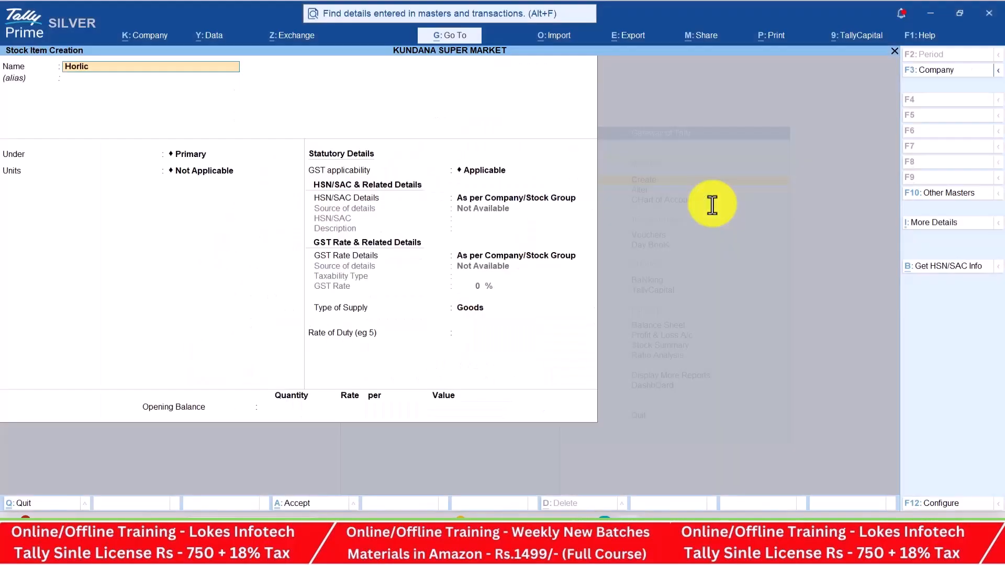
pyautogui.press('Return')
pyautogui.press('BackSpace')
pyautogui.hotkey('ctrl', 'c')
pyautogui.press('Return')
pyautogui.press('Return')
pyautogui.press('Return')
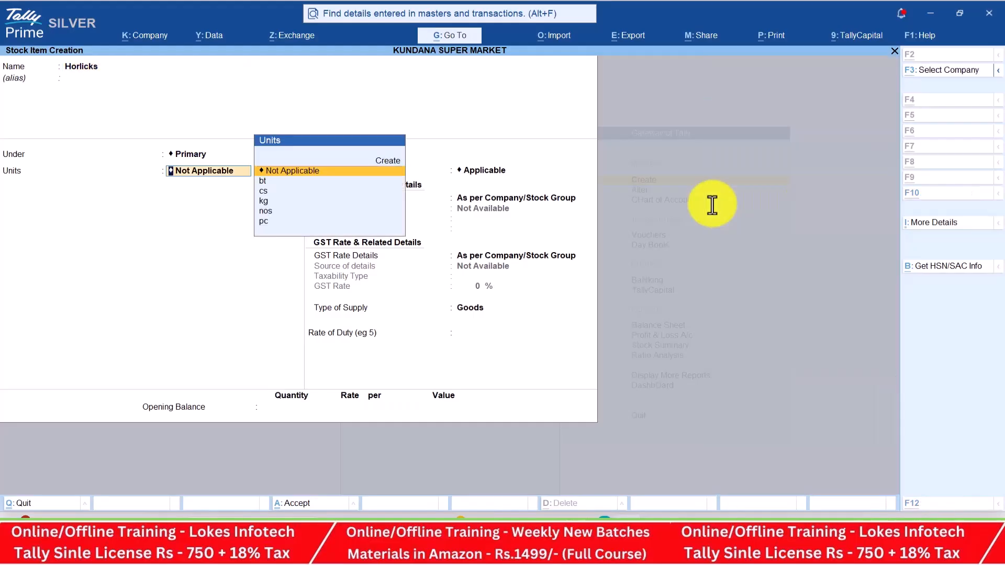
pyautogui.hotkey('alt', 'Tab')
pyautogui.hotkey('alt', 'Tab')
pyautogui.press('Down')
pyautogui.press('Down')
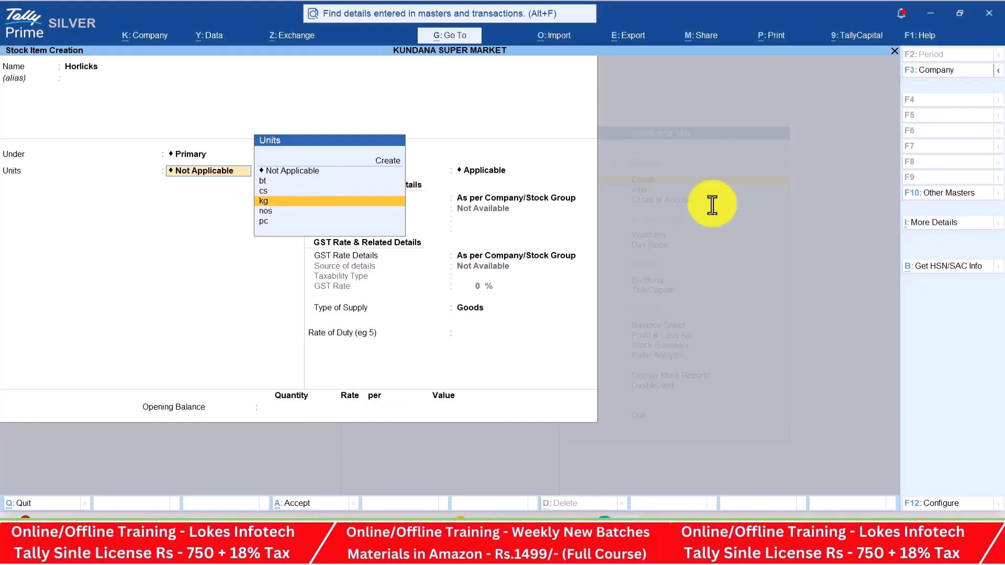
pyautogui.press('Return')
pyautogui.press('Return')
pyautogui.press('Down')
pyautogui.press('Return')
pyautogui.hotkey('alt', 'Tab')
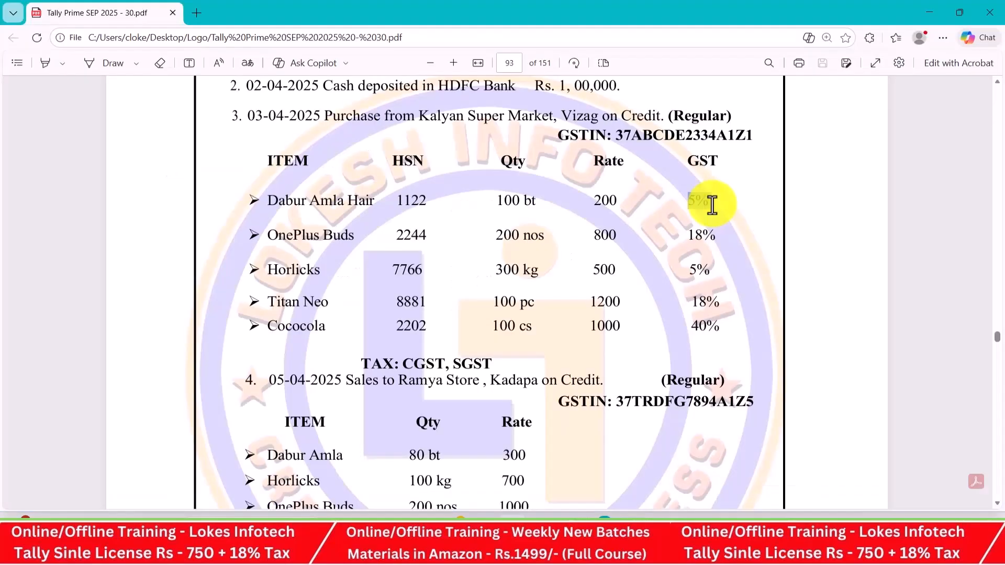
pyautogui.hotkey('alt', 'Tab')
pyautogui.write('7766')
pyautogui.press('Return')
# Add description Horlicks and 5% taxable GST, save it, and name the next item Titan Neo
pyautogui.write('Horlicks')
pyautogui.press('Return')
pyautogui.press('Down')
pyautogui.press('Return')
pyautogui.hotkey('alt', 'Tab')
pyautogui.hotkey('alt', 'Tab')
pyautogui.press('Return')
pyautogui.write('5')
pyautogui.press('Return')
pyautogui.press('Return')
pyautogui.press('Return')
pyautogui.press('Return')
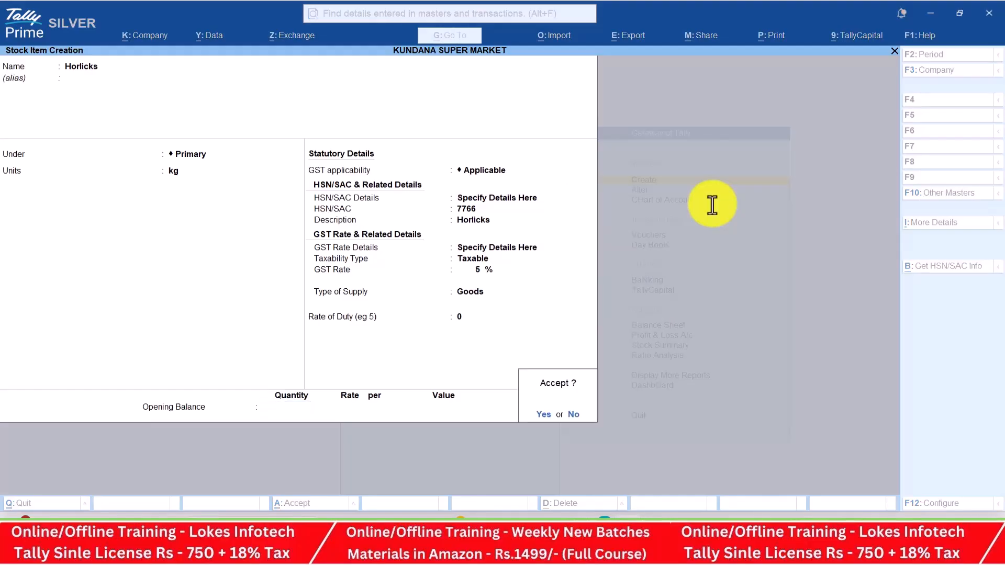
pyautogui.press('Return')
pyautogui.hotkey('alt', 'Tab')
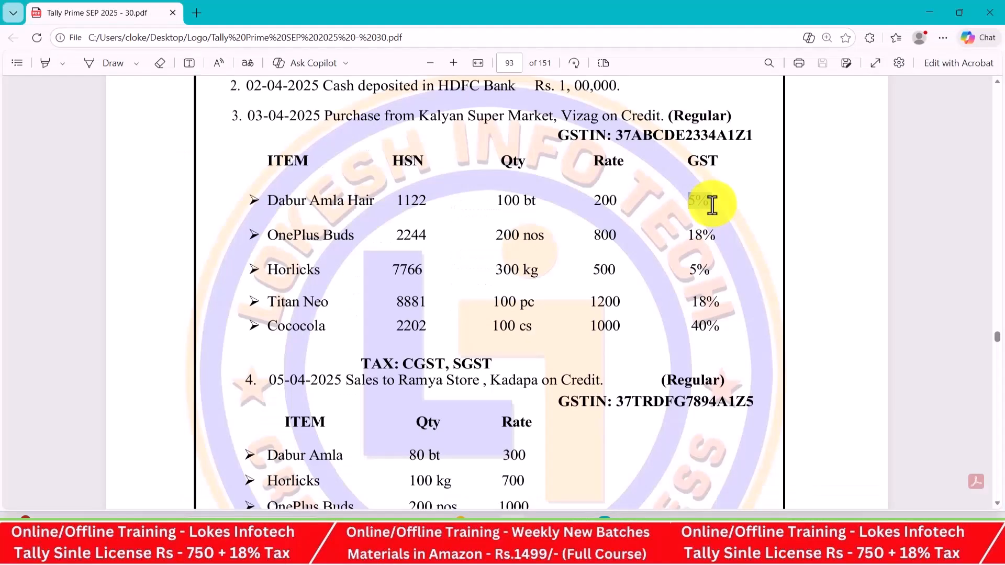
pyautogui.hotkey('alt', 'Tab')
pyautogui.write('Titan Neo')
# Give Titan Neo unit pc and HSN 8881, then back out of the mistaken Horlicks description
pyautogui.press('Return')
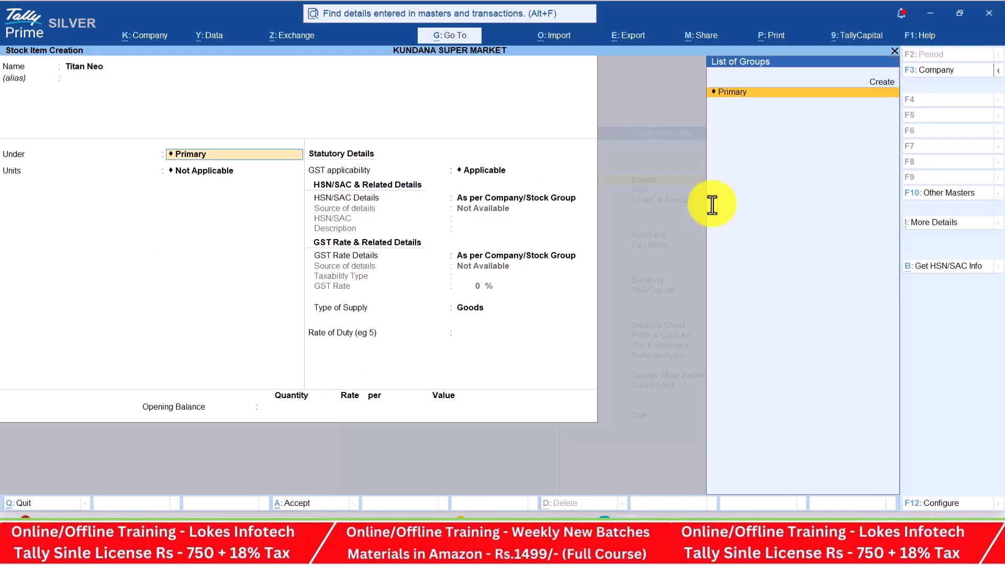
pyautogui.press('Return')
pyautogui.hotkey('alt', 'Tab')
pyautogui.hotkey('alt', 'Tab')
pyautogui.press('Down')
pyautogui.press('Down')
pyautogui.press('Down')
pyautogui.press('Down')
pyautogui.press('Down')
pyautogui.press('Return')
pyautogui.press('Return')
pyautogui.press('Down')
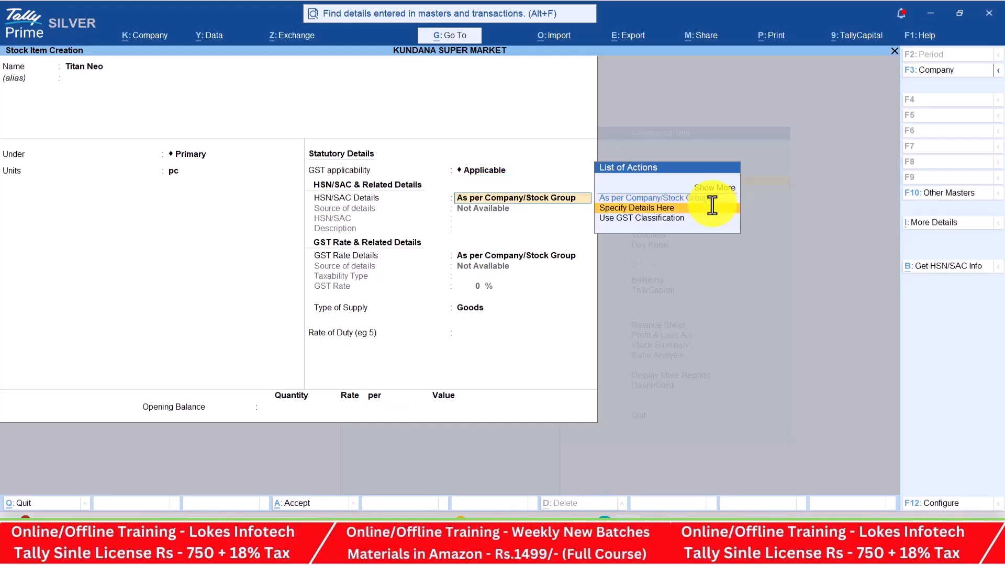
pyautogui.press('Return')
pyautogui.hotkey('alt', 'Tab')
pyautogui.hotkey('alt', 'Tab')
pyautogui.write('88')
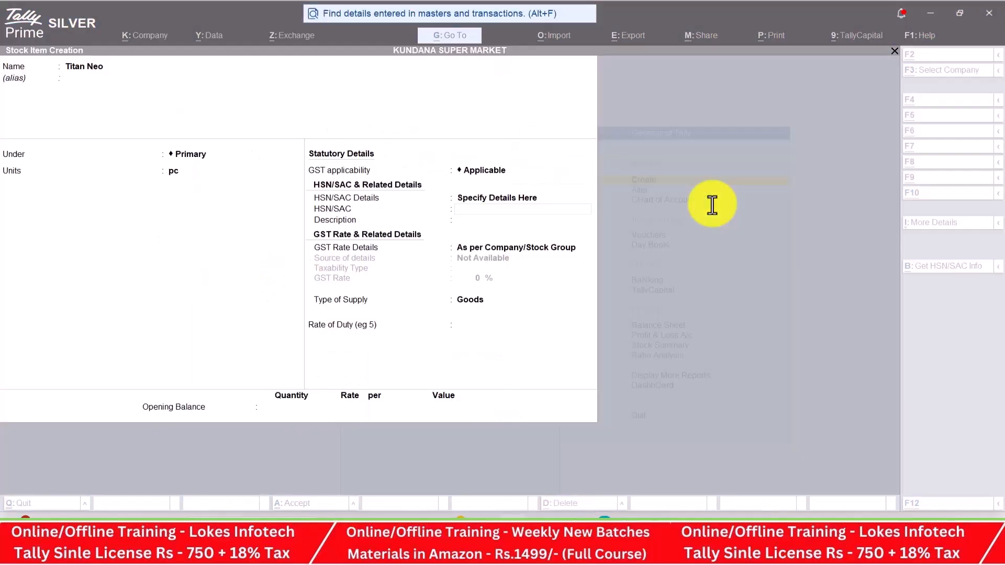
pyautogui.press('Return')
pyautogui.write('Horlicks')
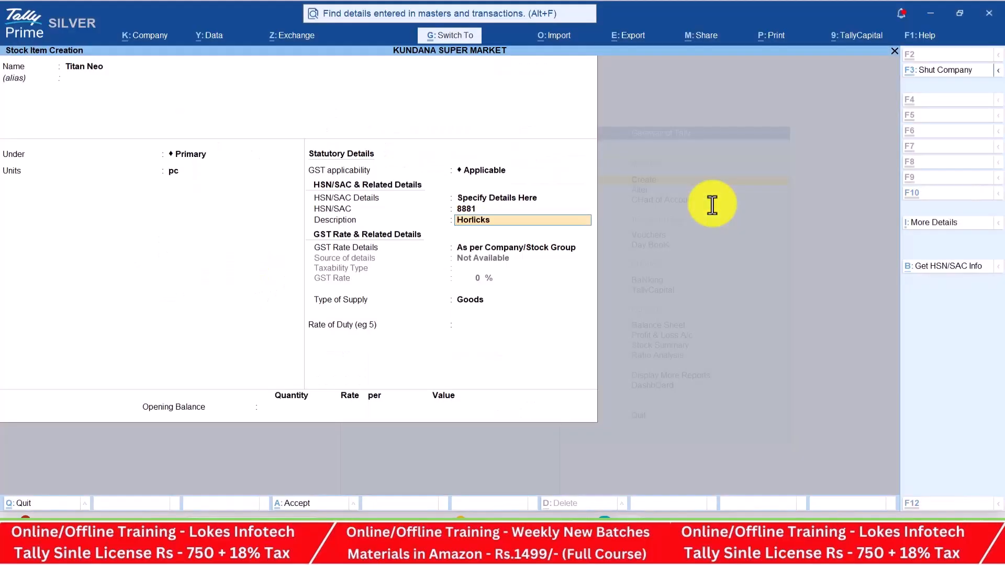
pyautogui.press('Return')
pyautogui.press('Return')
pyautogui.press('BackSpace')
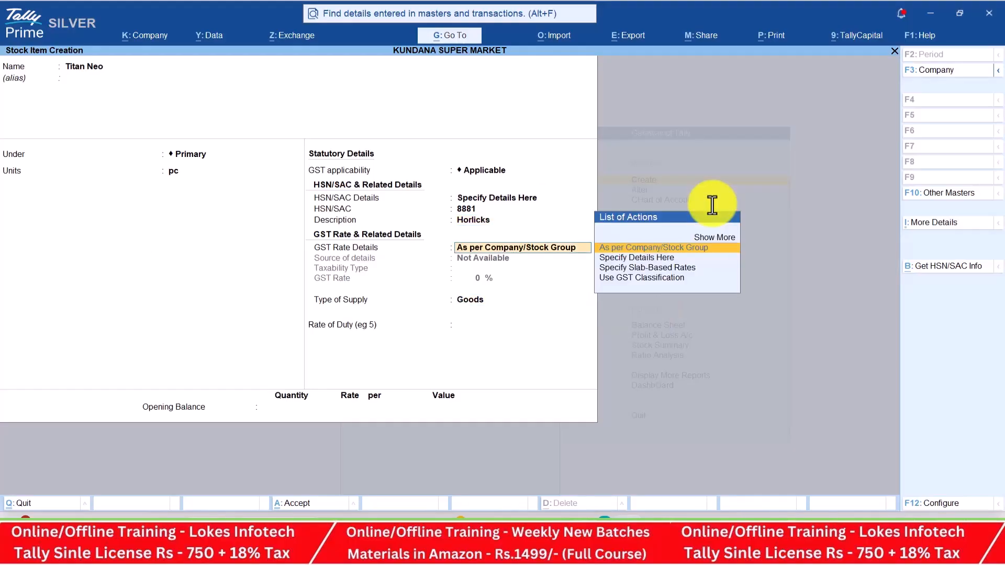
pyautogui.press('BackSpace')
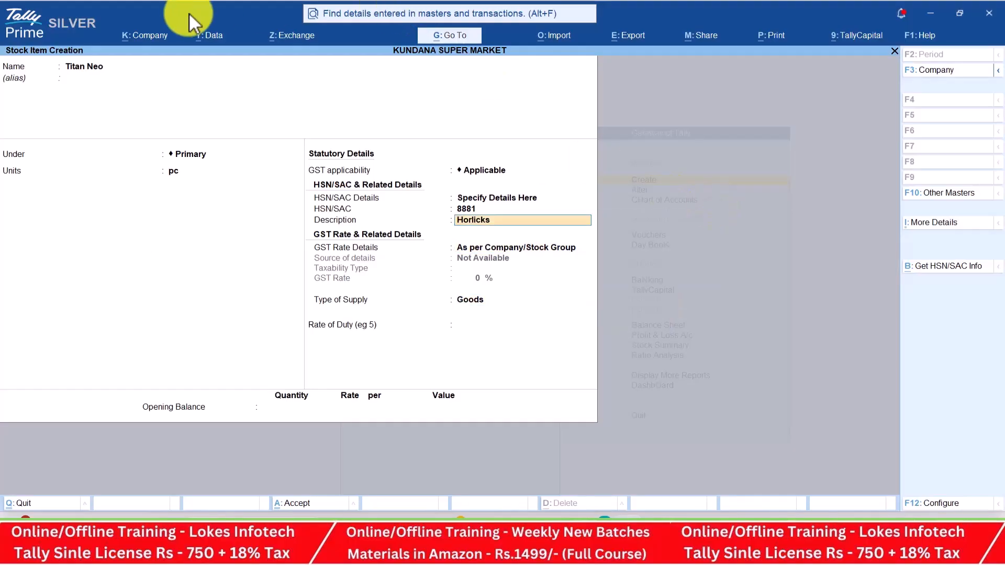
# Set Titan Neo's description to its own name and its GST rate to 18%
pyautogui.click(102, 63)
pyautogui.hotkey('ctrl', 'c')
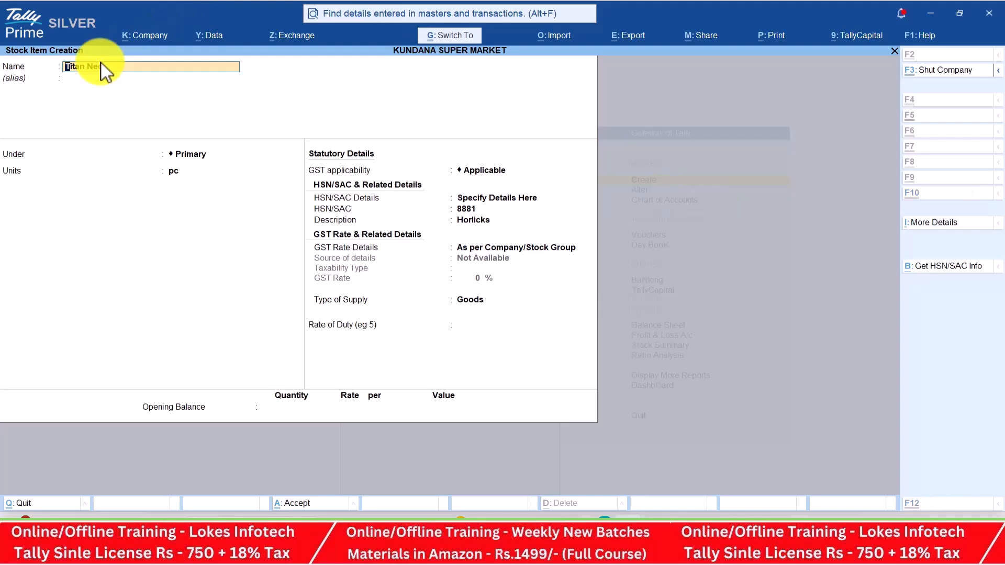
pyautogui.press('Return')
pyautogui.press('Return')
pyautogui.press('Return')
pyautogui.press('Return')
pyautogui.press('Return')
pyautogui.press('Return')
pyautogui.press('Return')
pyautogui.hotkey('ctrl', 'v')
pyautogui.press('Return')
pyautogui.press('Down')
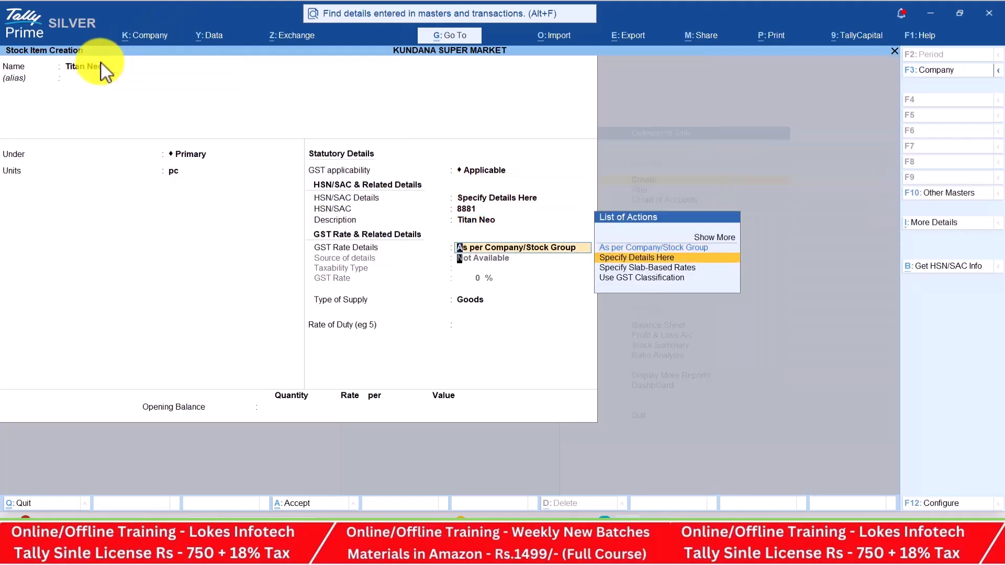
pyautogui.press('Return')
pyautogui.hotkey('alt', 'Tab')
pyautogui.hotkey('alt', 'Tab')
pyautogui.write('18')
pyautogui.press('Return')
pyautogui.press('Return')
pyautogui.press('Return')
# Save Titan Neo and start the Cococola item with unit cs
pyautogui.press('Return')
pyautogui.press('Return')
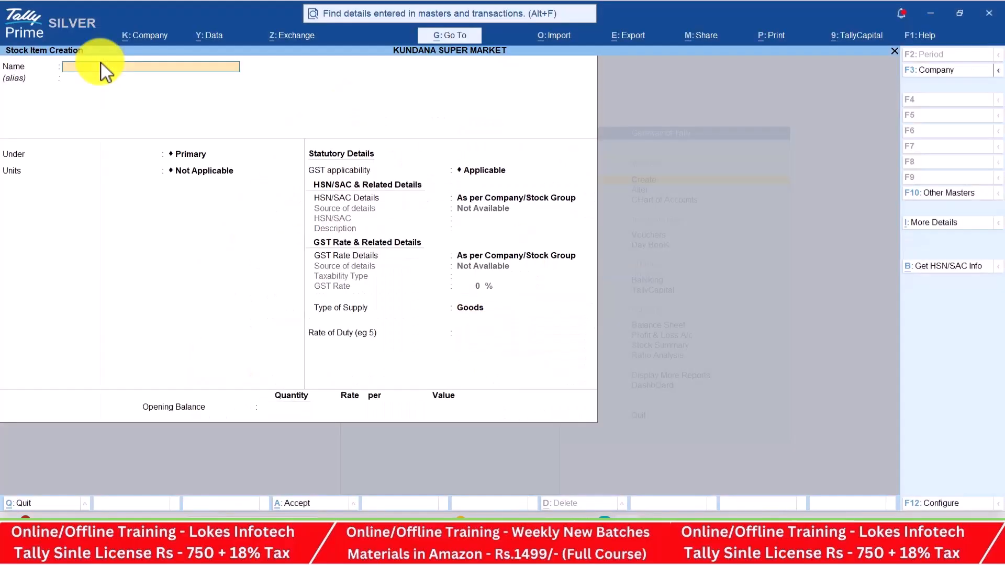
pyautogui.hotkey('alt', 'Tab')
pyautogui.hotkey('alt', 'Tab')
pyautogui.write('C')
pyautogui.press('Return')
pyautogui.press('Return')
pyautogui.press('Return')
pyautogui.hotkey('alt', 'Tab')
pyautogui.hotkey('alt', 'Tab')
pyautogui.press('Down')
pyautogui.press('Down')
pyautogui.press('Down')
pyautogui.press('Up')
pyautogui.press('Return')
pyautogui.press('Return')
pyautogui.press('Down')
pyautogui.press('Return')
# Give Cococola HSN code 2202 and the description 'cococola'
pyautogui.hotkey('alt', 'Tab')
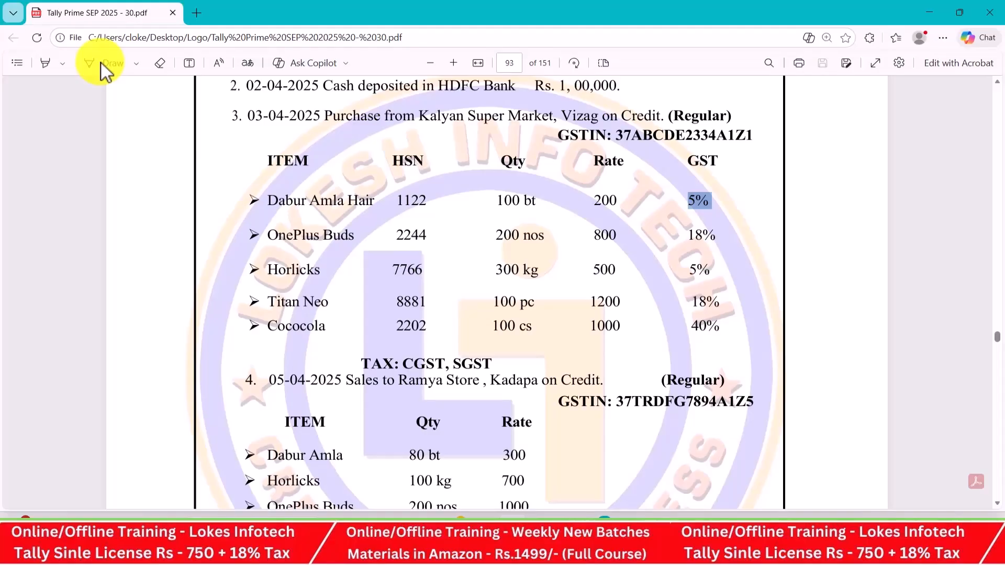
pyautogui.hotkey('alt', 'Tab')
pyautogui.write('2202')
pyautogui.press('Return')
pyautogui.write('cococola')
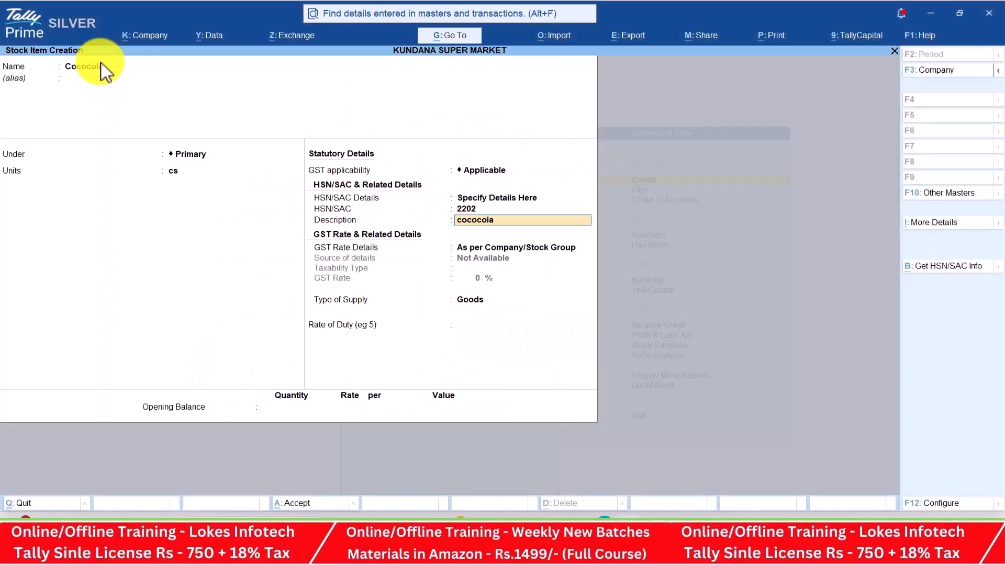
pyautogui.press('Return')
# Set Cococola's GST rate to 40%, save it, and quit stock item creation
pyautogui.press('Down')
pyautogui.press('Return')
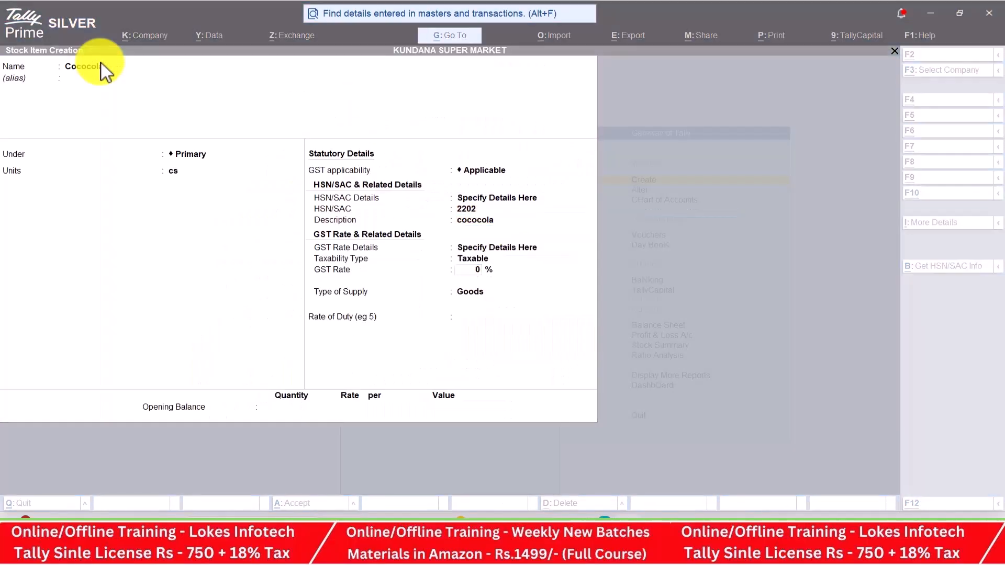
pyautogui.hotkey('alt', 'Tab')
pyautogui.hotkey('alt', 'Tab')
pyautogui.write('40')
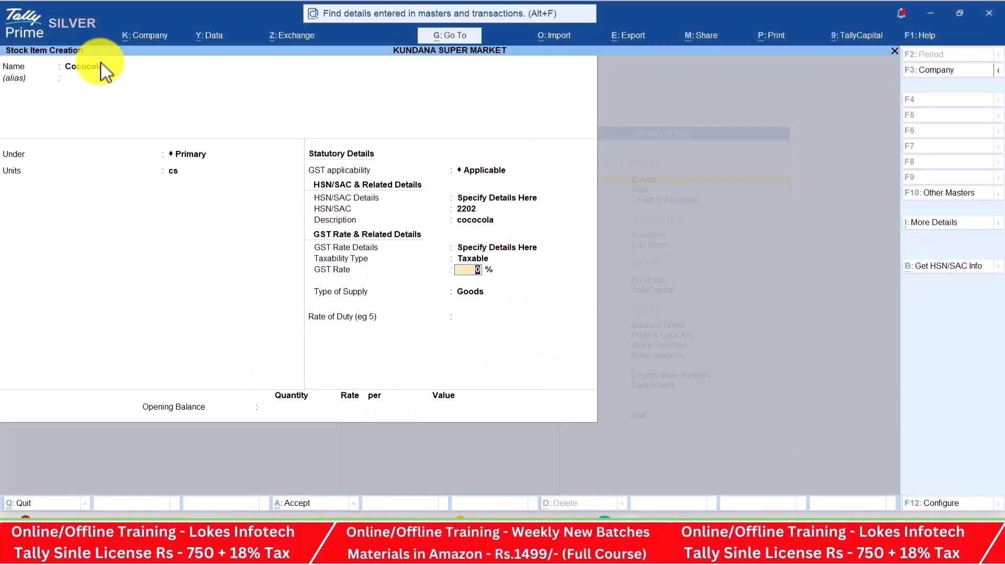
pyautogui.press('Return')
pyautogui.press('Return')
pyautogui.press('Return')
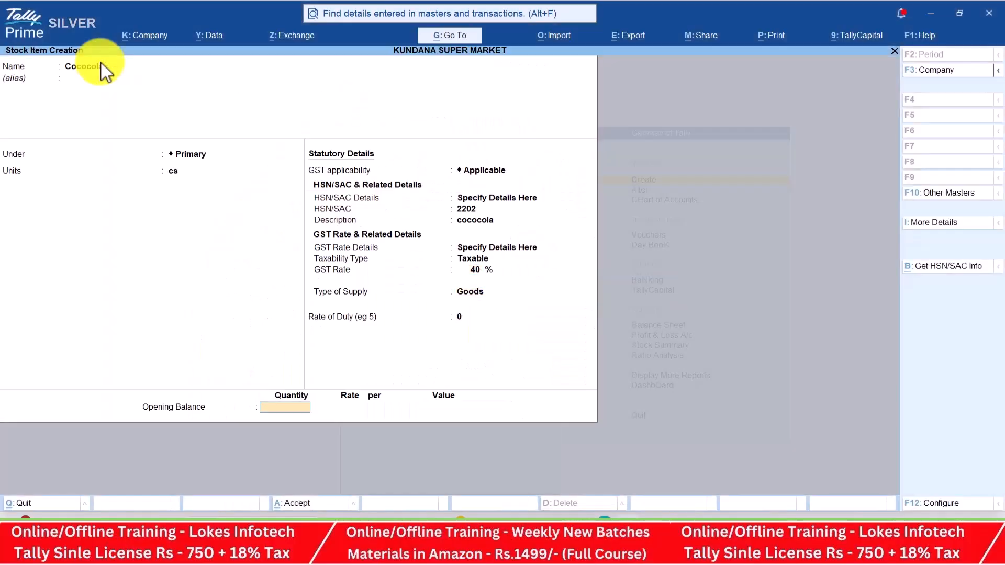
pyautogui.press('Return')
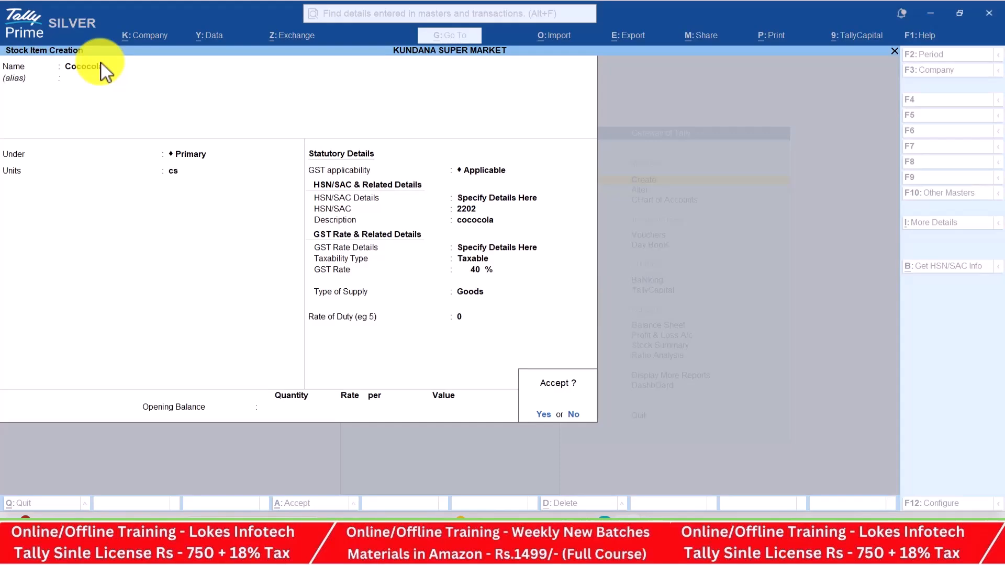
pyautogui.press('y')
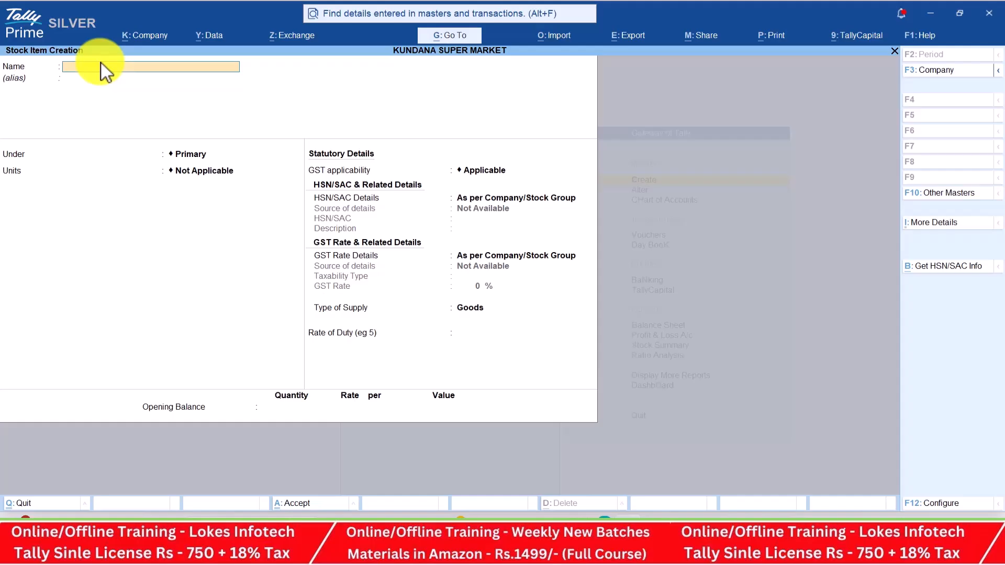
pyautogui.press('Escape')
pyautogui.press('y')
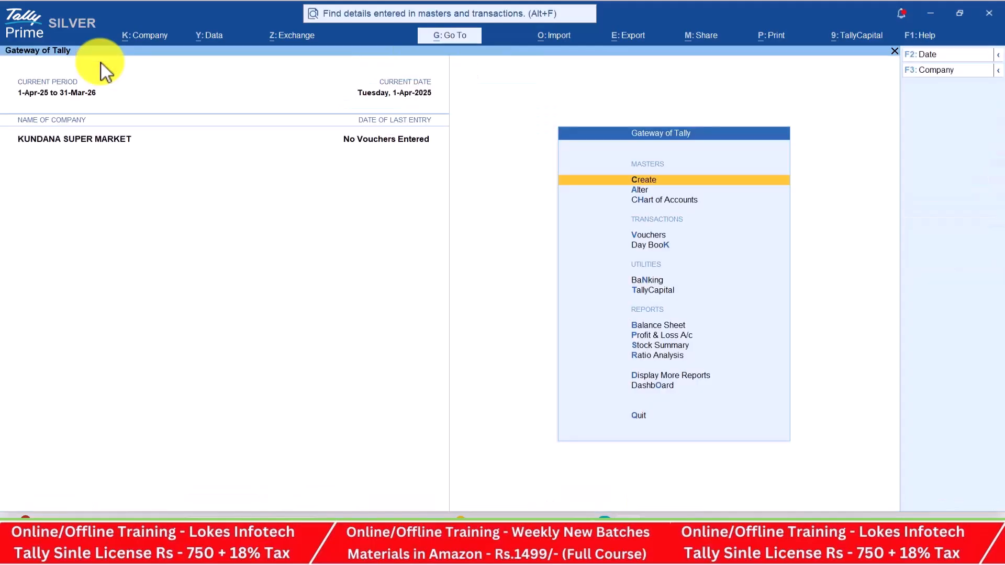
pyautogui.press('Down')
pyautogui.press('Down')
pyautogui.press('Down')
# Start a Receipt voucher dated 1-4-25
pyautogui.press('Return')
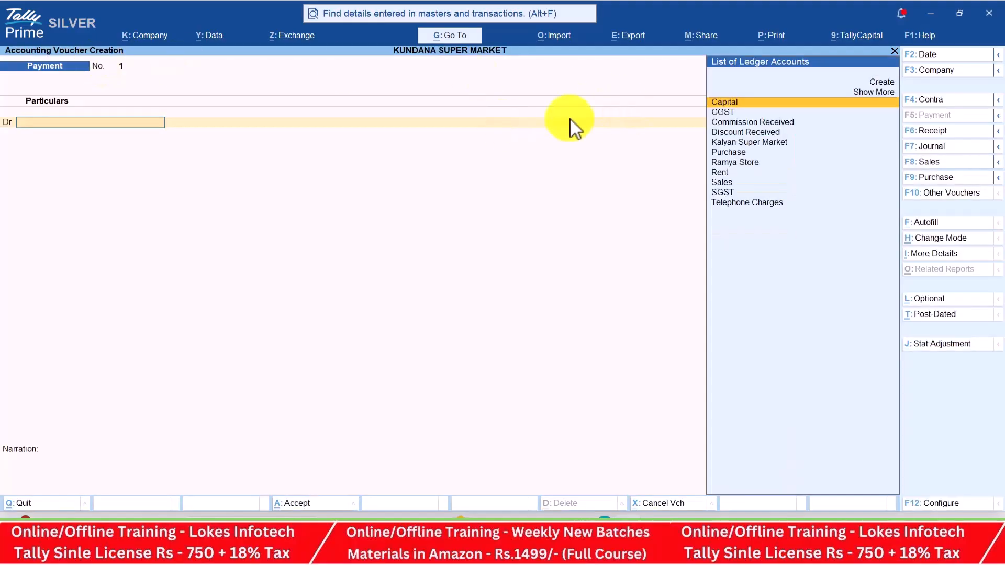
pyautogui.click(942, 132)
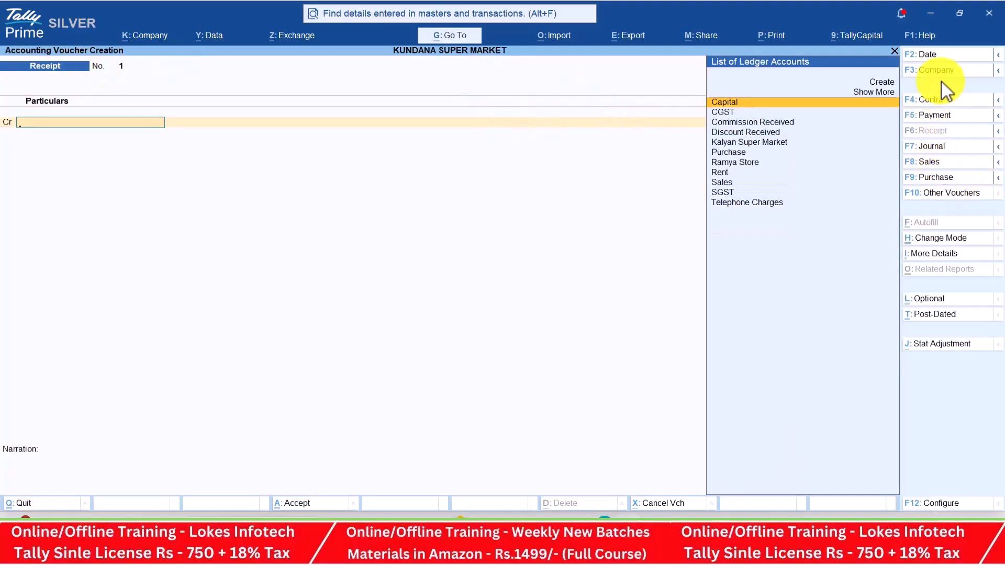
pyautogui.click(940, 56)
pyautogui.hotkey('alt', 'Tab')
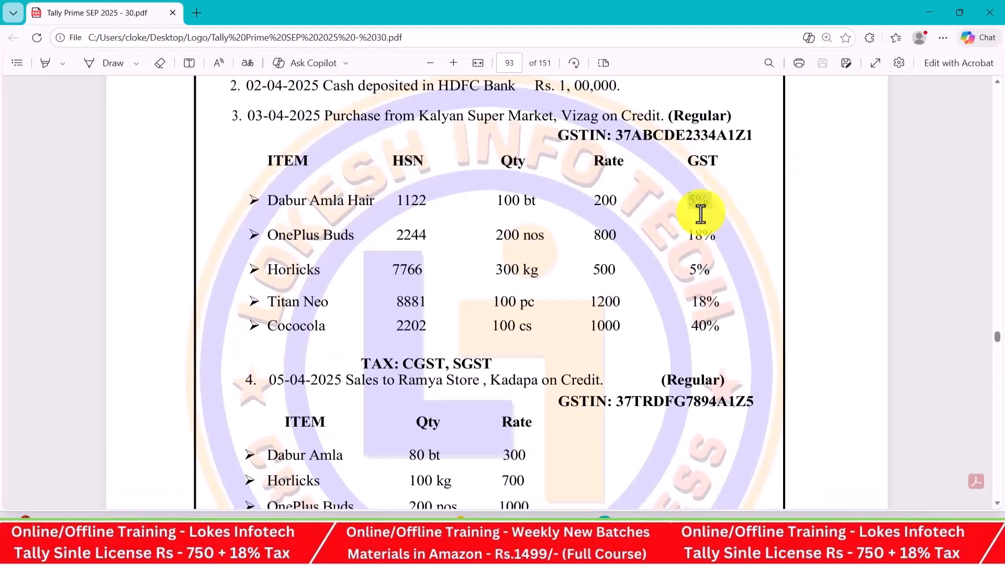
pyautogui.scroll(4, 689, 217)
pyautogui.hotkey('alt', 'Tab')
pyautogui.write('1-4-25')
pyautogui.press('Return')
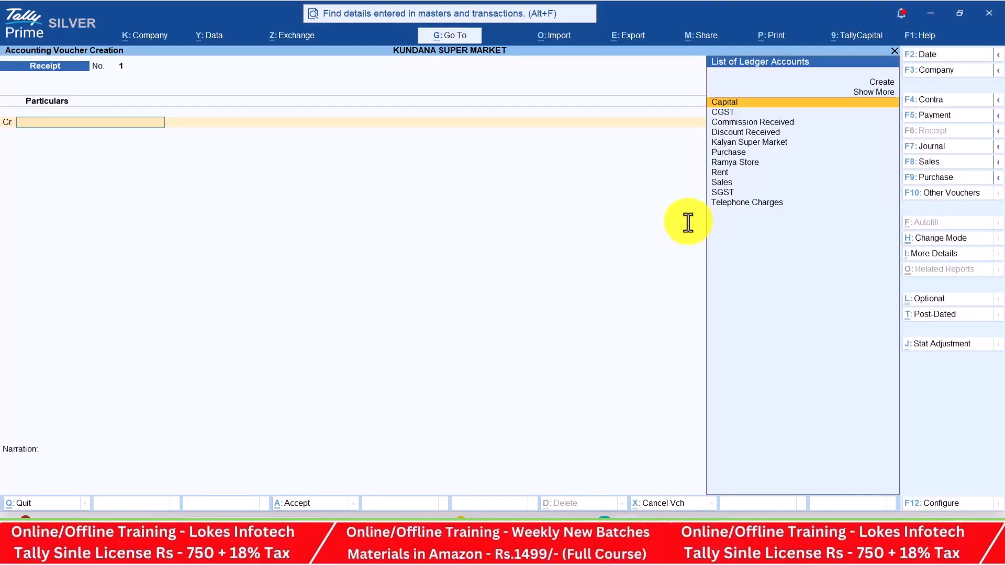
# Credit Capital 500000 and debit Cash 5,00,000, then save Receipt No. 1
pyautogui.hotkey('alt', 'Tab')
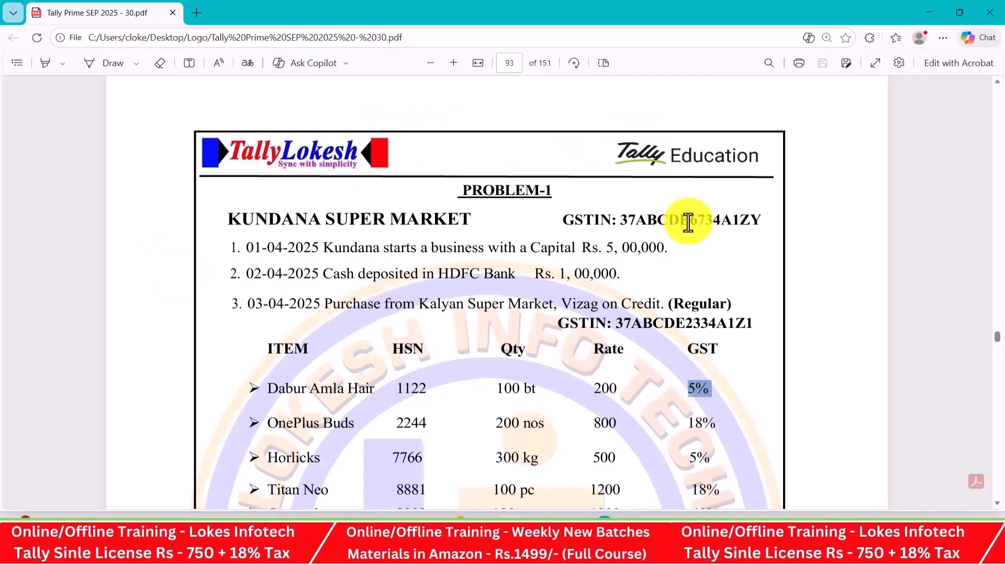
pyautogui.hotkey('alt', 'Tab')
pyautogui.write('500000')
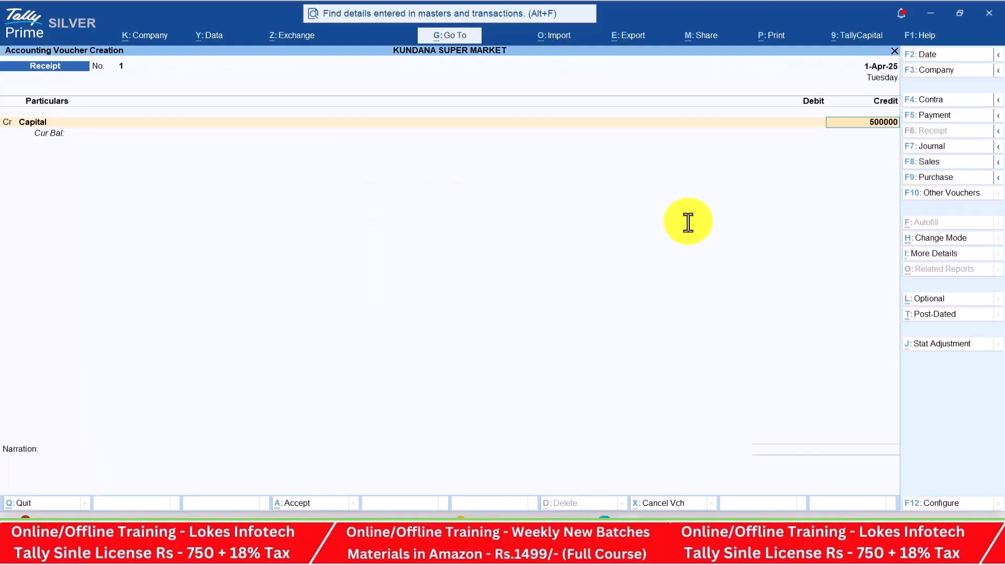
pyautogui.press('Return')
pyautogui.press('Down')
pyautogui.press('Return')
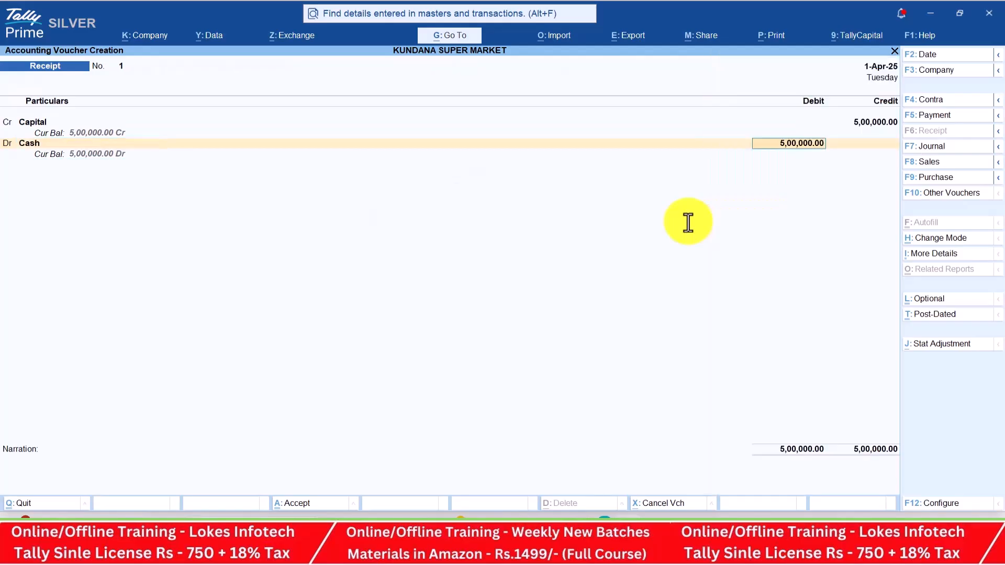
pyautogui.press('Return')
pyautogui.hotkey('alt', 'Tab')
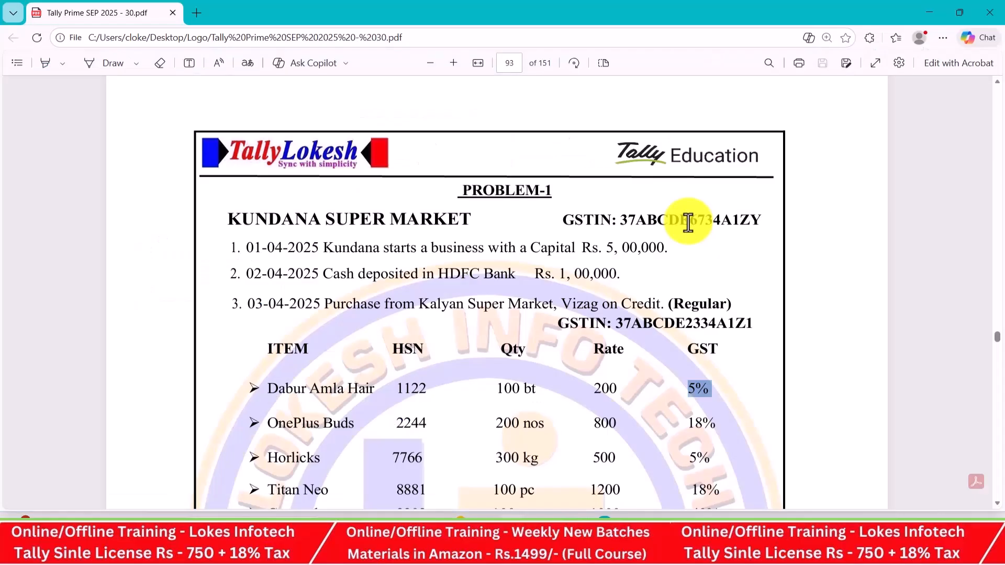
pyautogui.hotkey('alt', 'Tab')
pyautogui.press('Return')
pyautogui.press('Return')
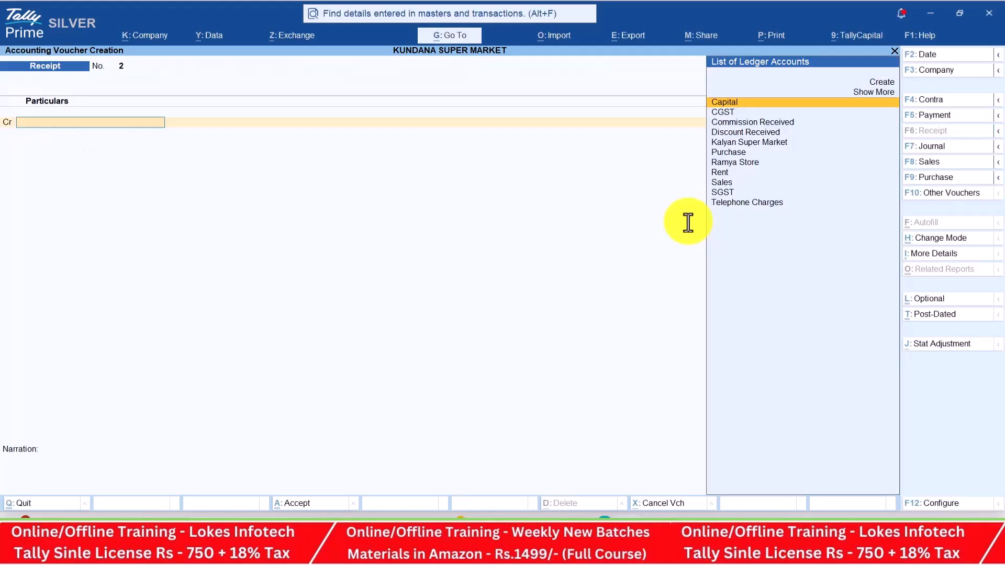
pyautogui.hotkey('alt', 'Tab')
pyautogui.hotkey('alt', 'Tab')
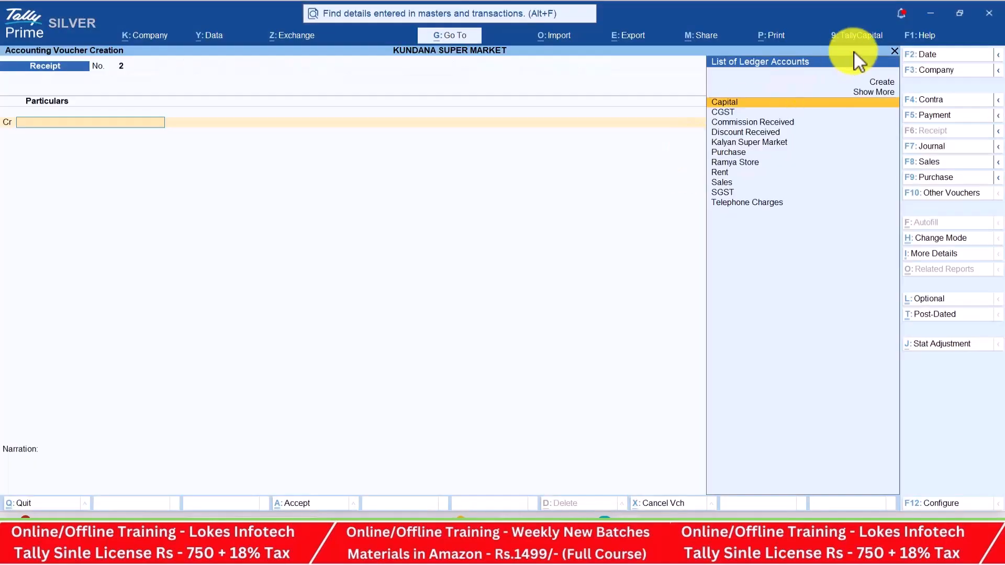
# Enter and save a Contra dated 2-4-25 crediting Cash 1,00,000 and debiting Hdfc Bank
pyautogui.click(925, 102)
pyautogui.click(938, 59)
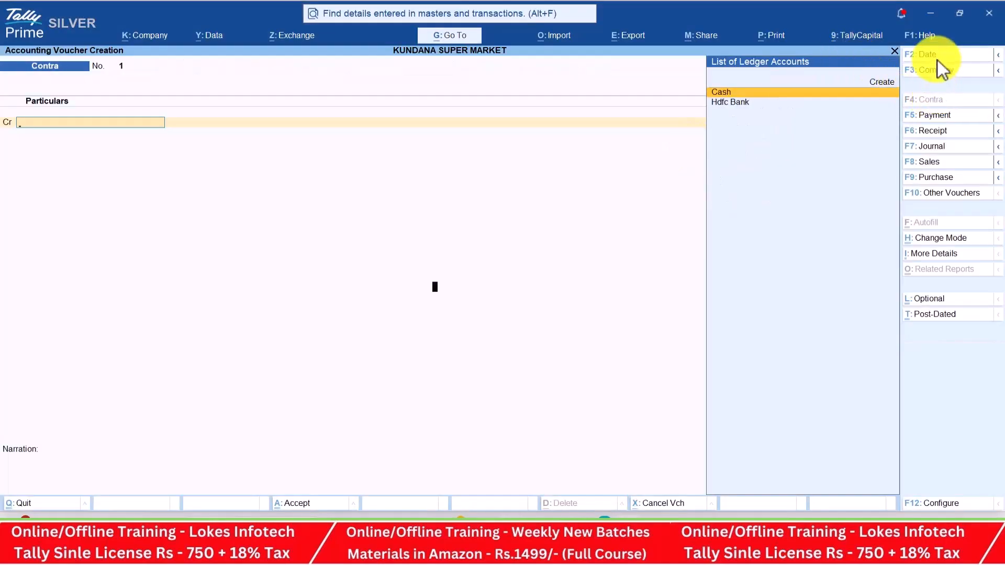
pyautogui.write('2-4-25')
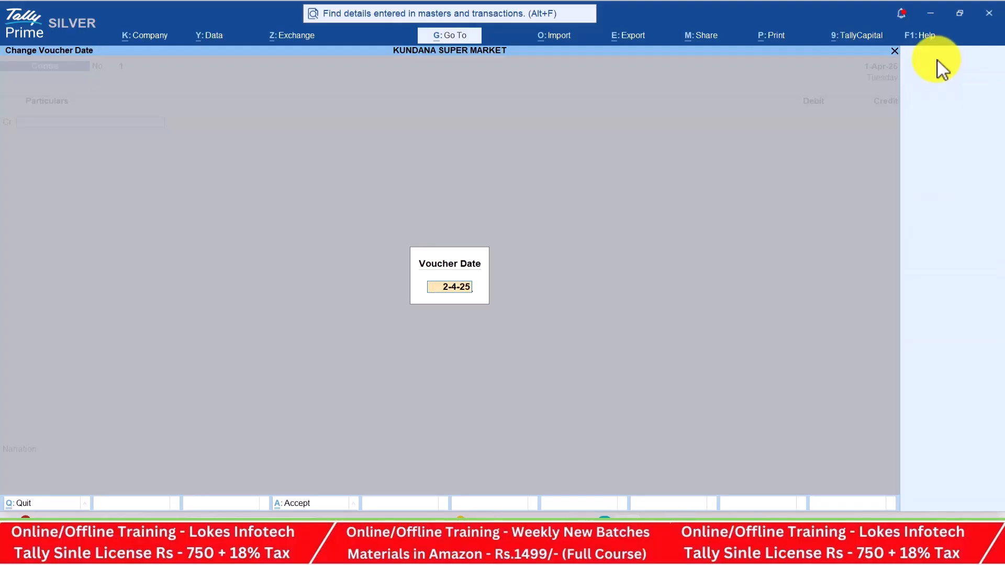
pyautogui.press('Return')
pyautogui.hotkey('alt', 'Tab')
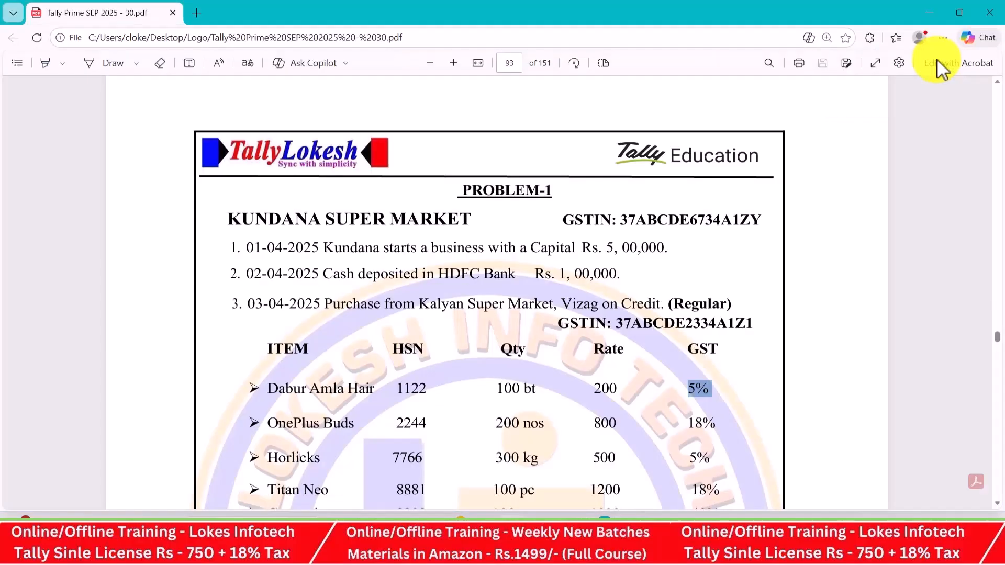
pyautogui.hotkey('alt', 'Tab')
pyautogui.write('100000')
pyautogui.press('Return')
pyautogui.press('Return')
pyautogui.press('Down')
pyautogui.press('Return')
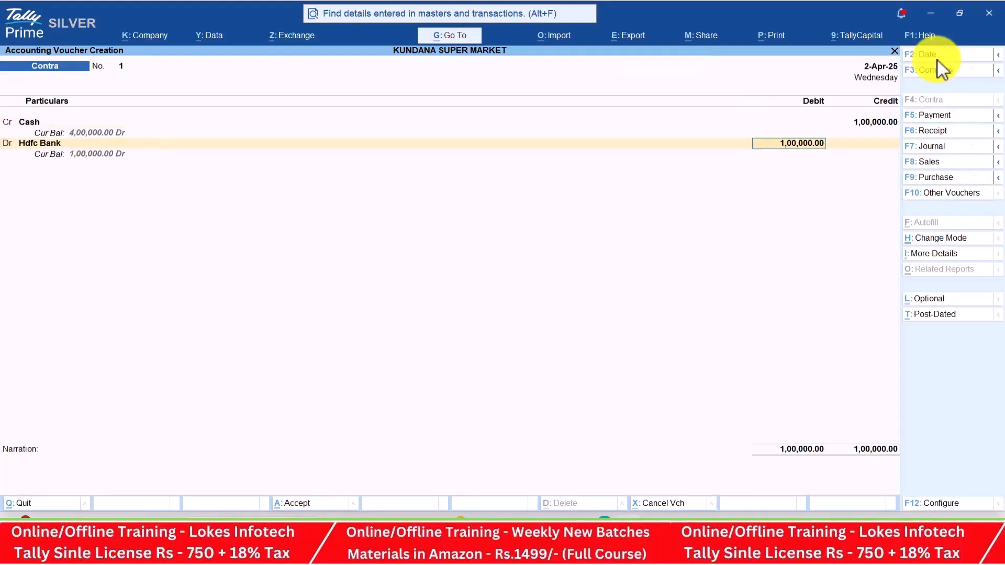
pyautogui.press('Return')
pyautogui.press('Return')
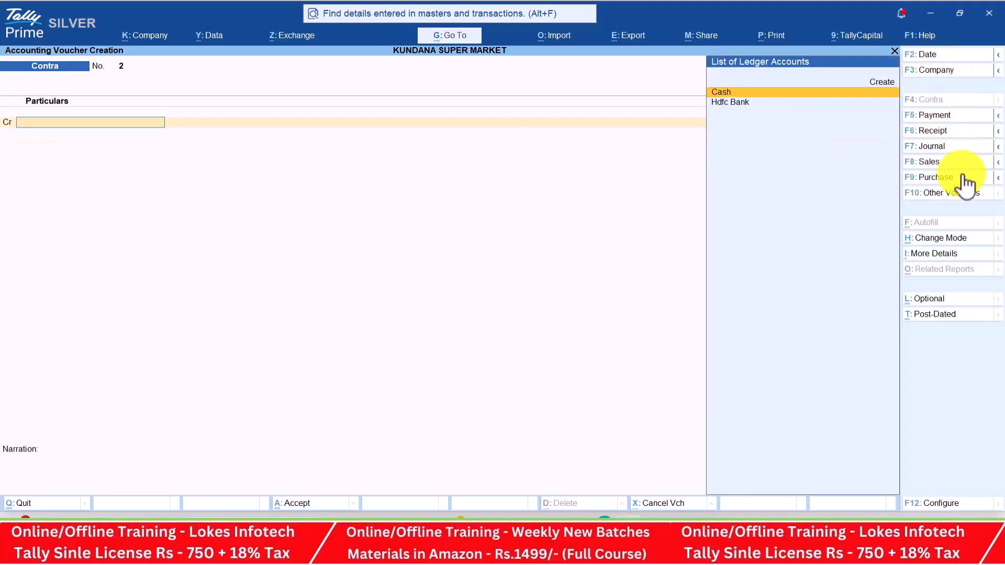
# Open a Purchase voucher dated 3-4 with Kalyan Super Market as party and the Purchase ledger
pyautogui.click(960, 178)
pyautogui.hotkey('alt', 'Tab')
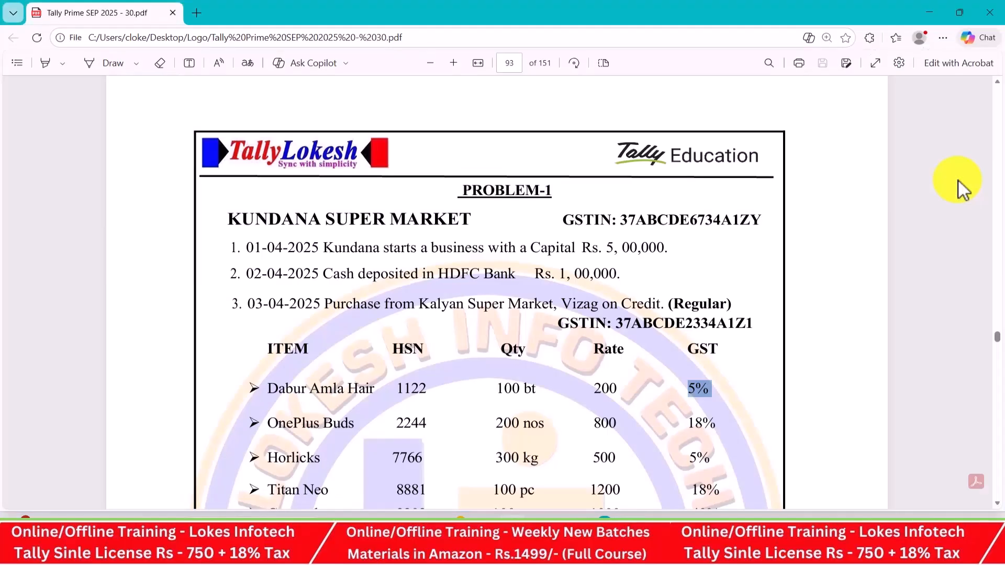
pyautogui.hotkey('alt', 'Tab')
pyautogui.click(948, 57)
pyautogui.write('3-4')
pyautogui.press('Return')
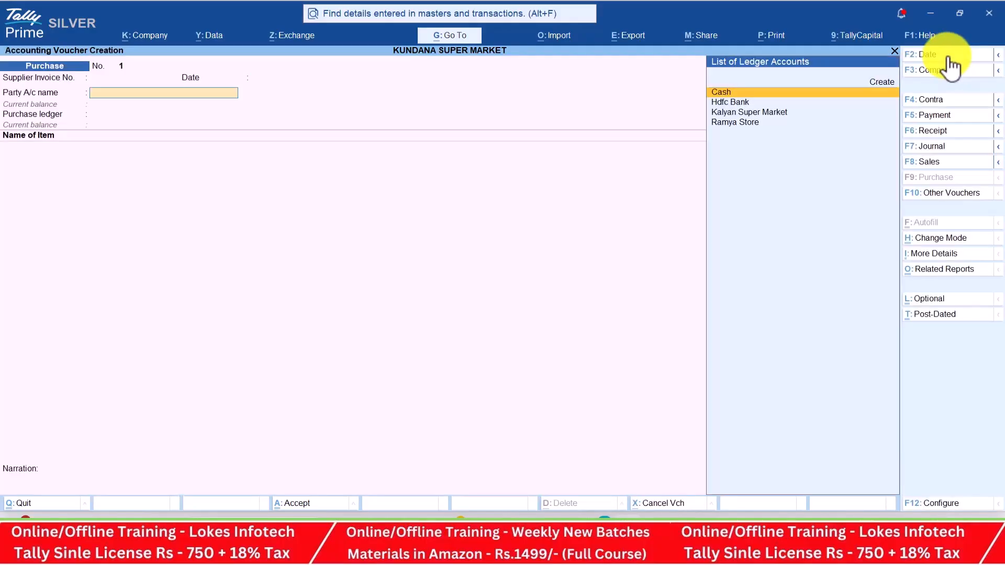
pyautogui.press('Down')
pyautogui.press('Down')
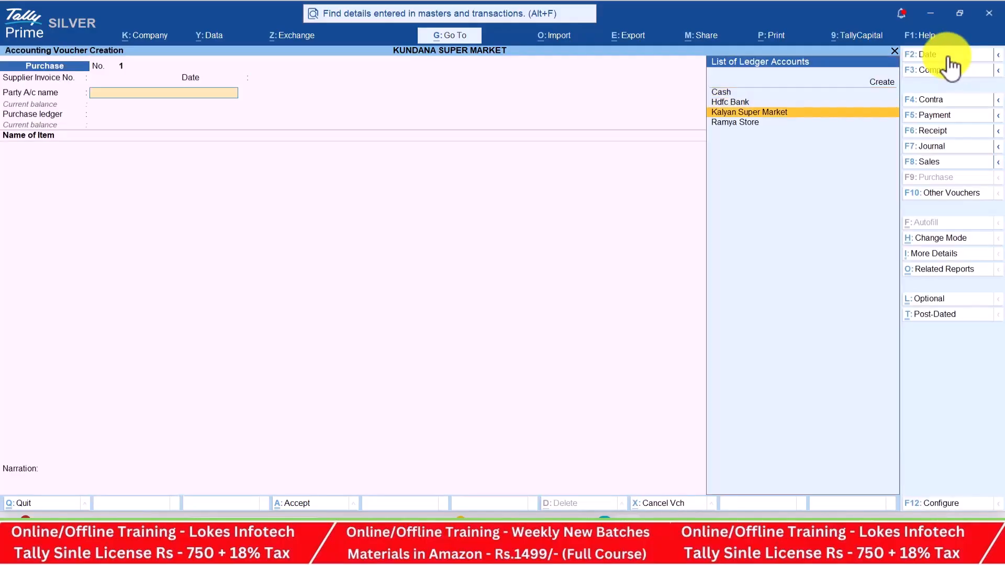
pyautogui.press('Return')
pyautogui.press('Return')
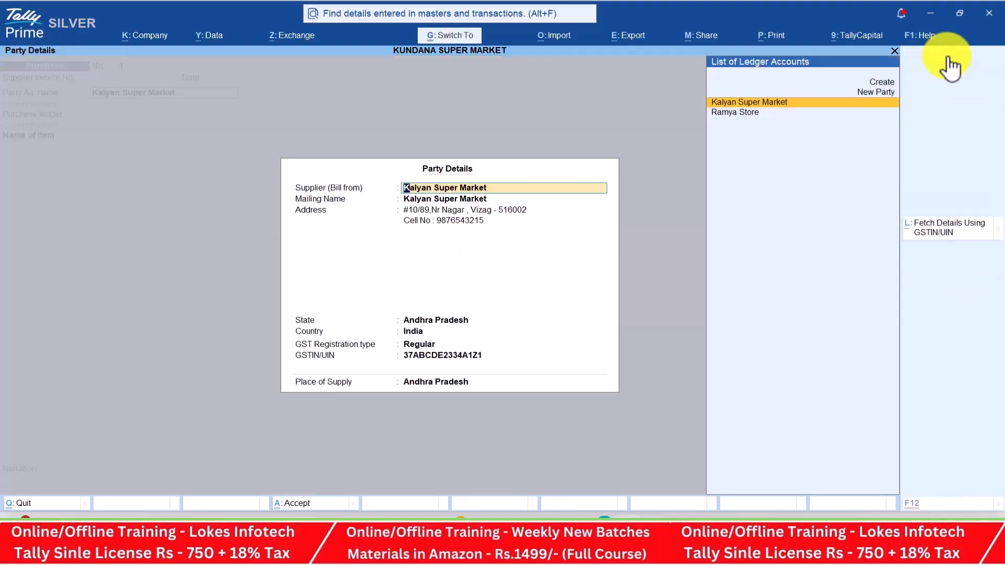
pyautogui.hotkey('ctrl', 'a')
pyautogui.press('Return')
pyautogui.hotkey('alt', 'Tab')
pyautogui.scroll(-3, 701, 270)
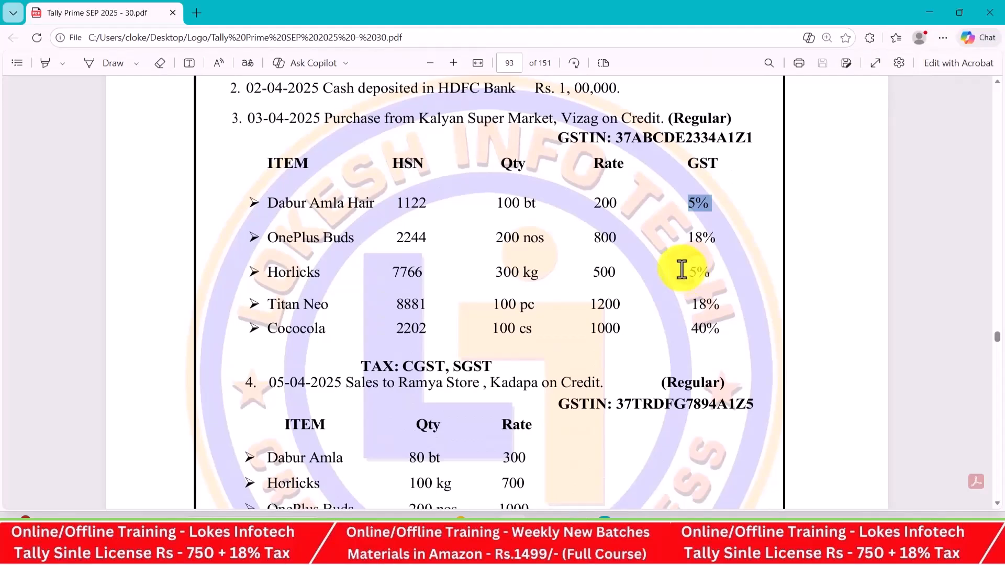
# Enter Dabar Amla Hair as the first item: 100 bt at rate 200
pyautogui.hotkey('alt', 'Tab')
pyautogui.write('D')
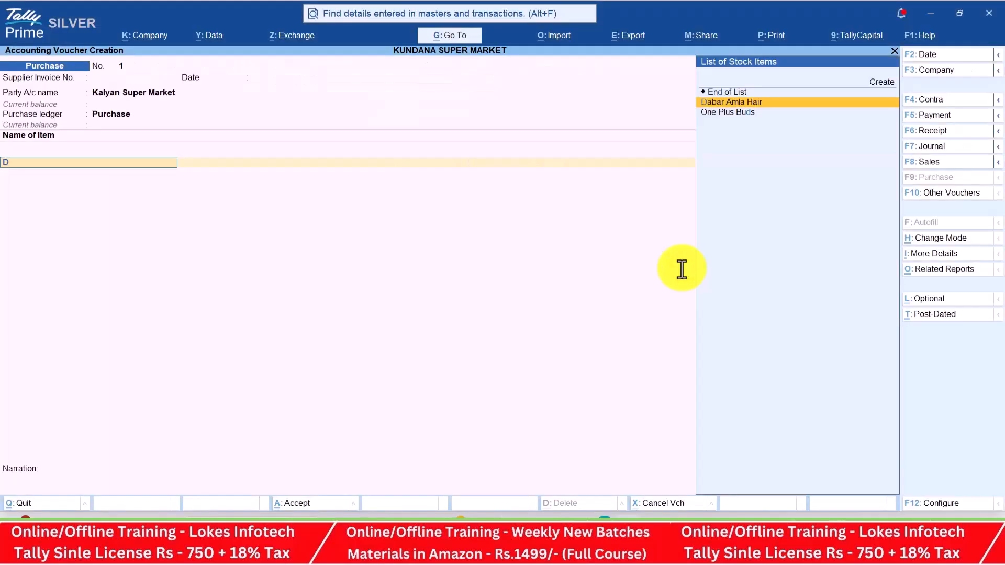
pyautogui.press('Return')
pyautogui.hotkey('alt', 'Tab')
pyautogui.hotkey('alt', 'Tab')
pyautogui.write('100')
pyautogui.press('Return')
pyautogui.write('200')
pyautogui.press('Return')
pyautogui.press('Return')
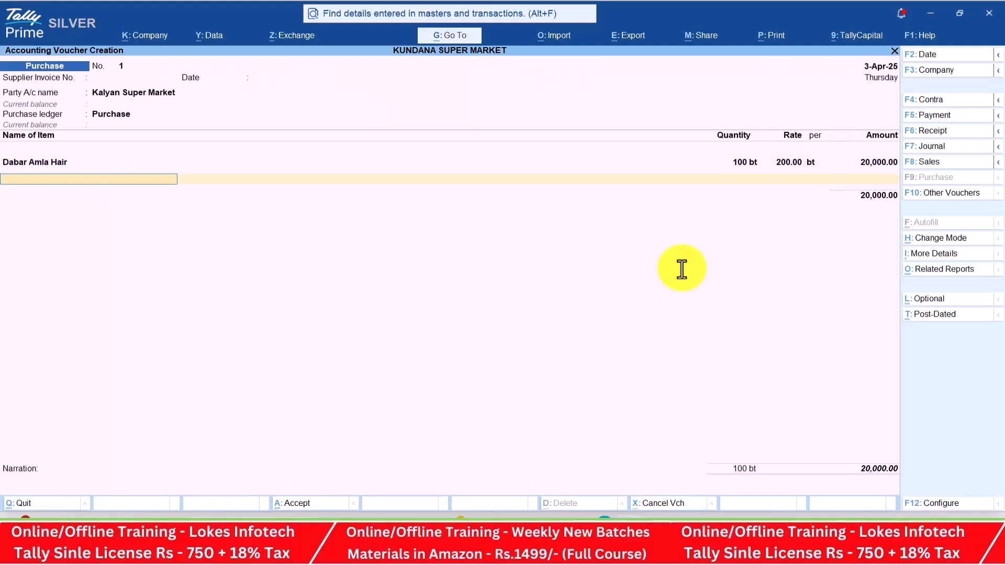
# Add One Plus Buds: 200 nos at rate 800
pyautogui.hotkey('alt', 'Tab')
pyautogui.hotkey('alt', 'Tab')
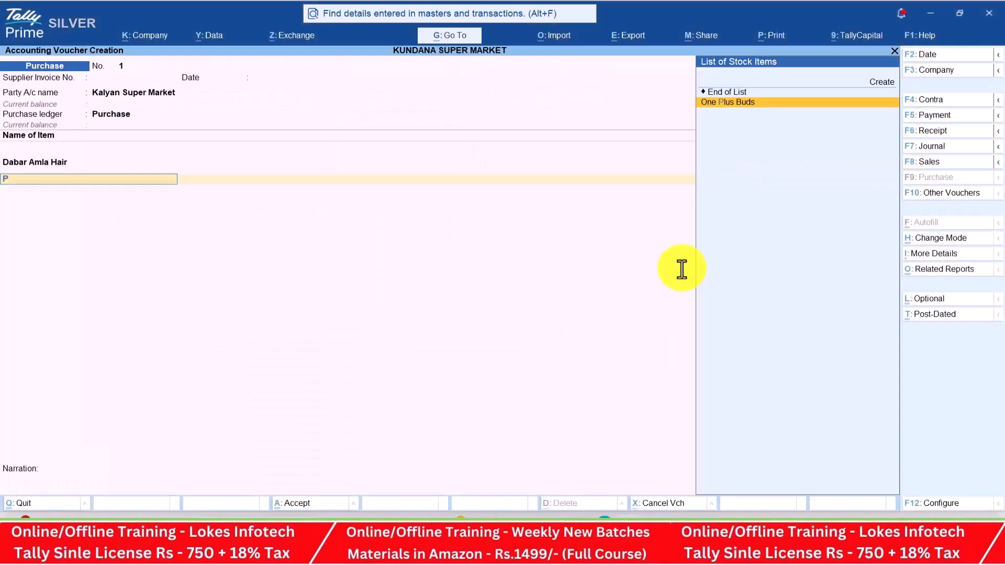
pyautogui.write('On')
pyautogui.hotkey('alt', 'Tab')
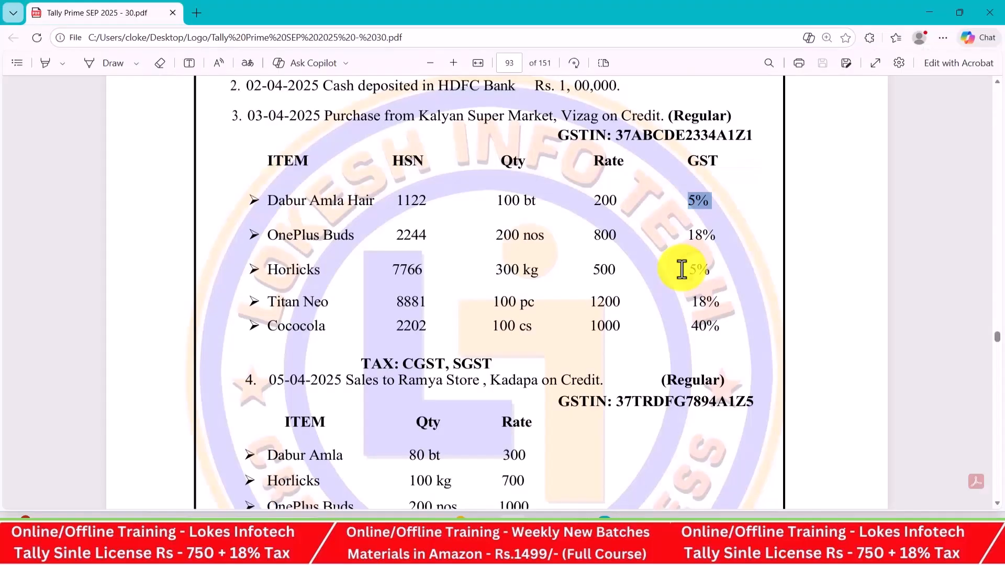
pyautogui.hotkey('alt', 'Tab')
pyautogui.write('200')
pyautogui.press('Return')
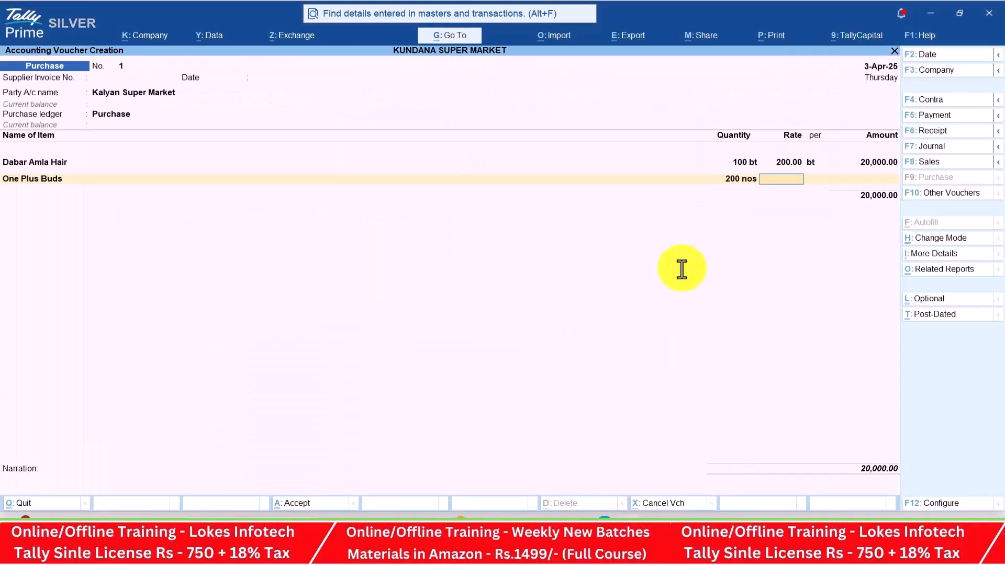
pyautogui.write('800')
pyautogui.press('Return')
pyautogui.press('Return')
pyautogui.press('Return')
# Add Horlicks: 300 kg at rate 500
pyautogui.hotkey('alt', 'Tab')
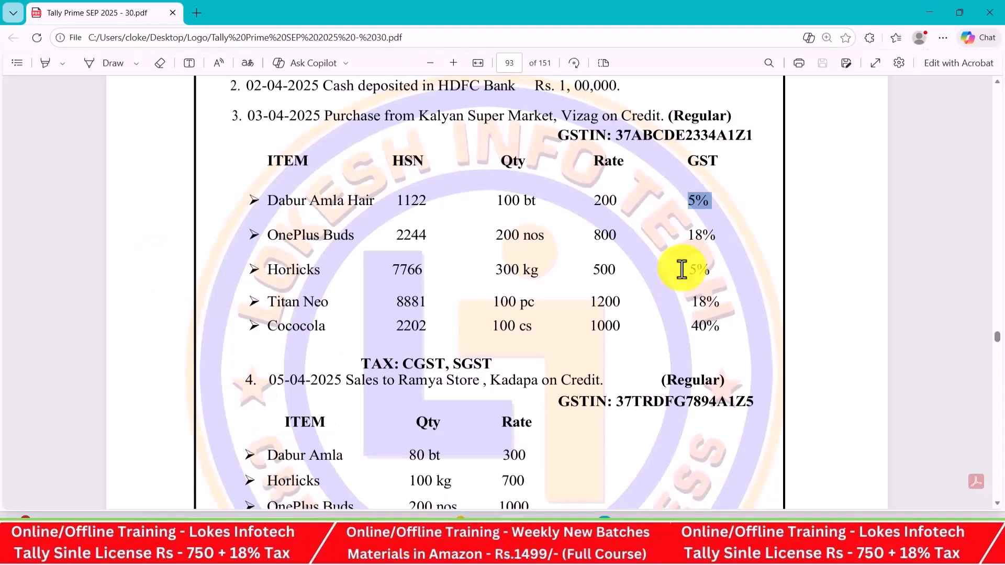
pyautogui.hotkey('alt', 'Tab')
pyautogui.write('Ho')
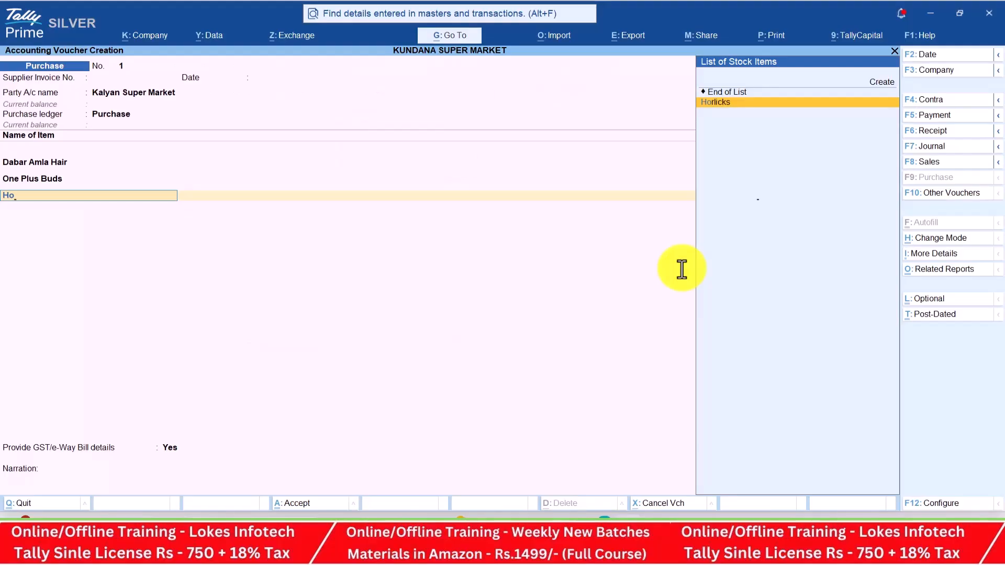
pyautogui.hotkey('alt', 'Tab')
pyautogui.hotkey('alt', 'Tab')
pyautogui.write('300')
pyautogui.press('Return')
pyautogui.write('500')
pyautogui.press('Return')
# Add Titan Neo: 100 pc at rate 1,200
pyautogui.press('Return')
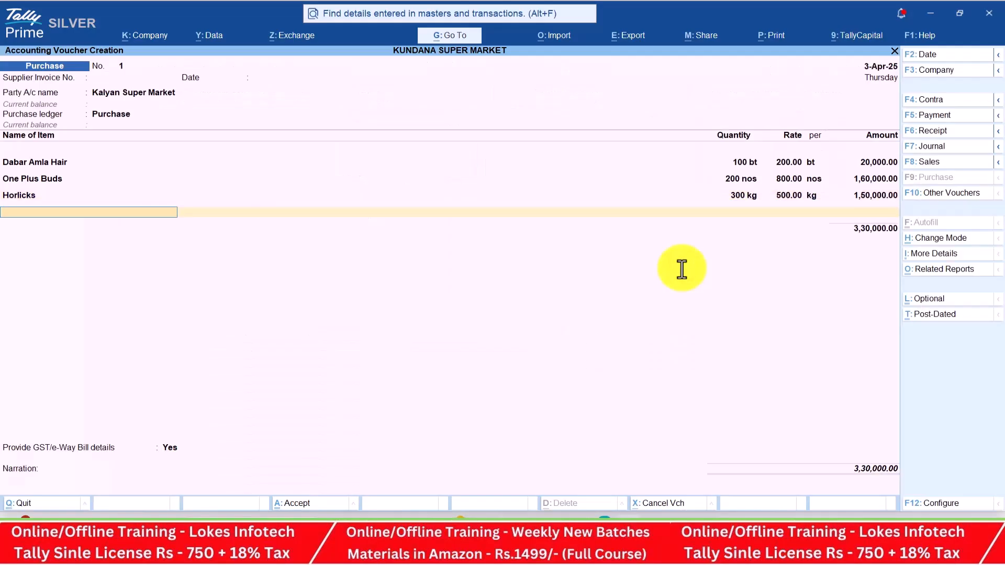
pyautogui.hotkey('alt', 'Tab')
pyautogui.hotkey('alt', 'Tab')
pyautogui.write('t')
pyautogui.press('Return')
pyautogui.hotkey('alt', 'Tab')
pyautogui.hotkey('alt', 'Tab')
pyautogui.write('100')
pyautogui.press('Return')
pyautogui.write('1200')
pyautogui.press('Return')
pyautogui.press('Return')
pyautogui.press('Return')
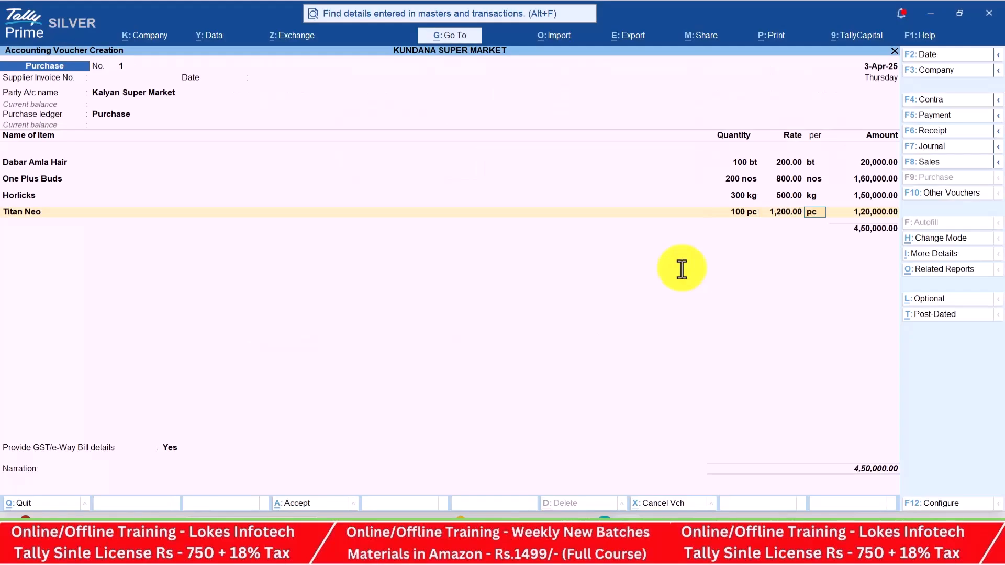
pyautogui.hotkey('alt', 'Tab')
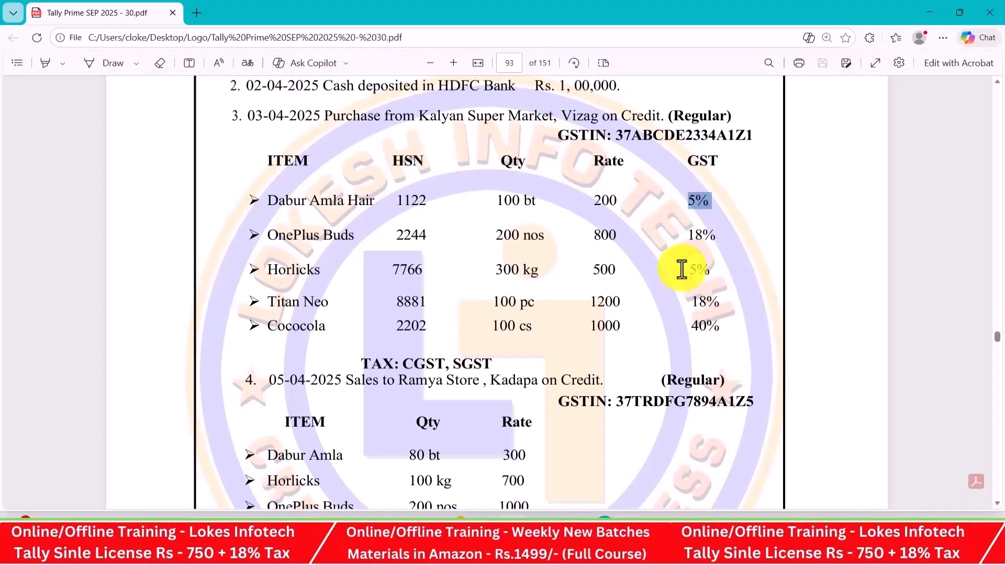
# Add Cococola, 100 cs at rate 1,000, completing the 5,50,000 item list
pyautogui.hotkey('alt', 'Tab')
pyautogui.write('Coc')
pyautogui.press('Return')
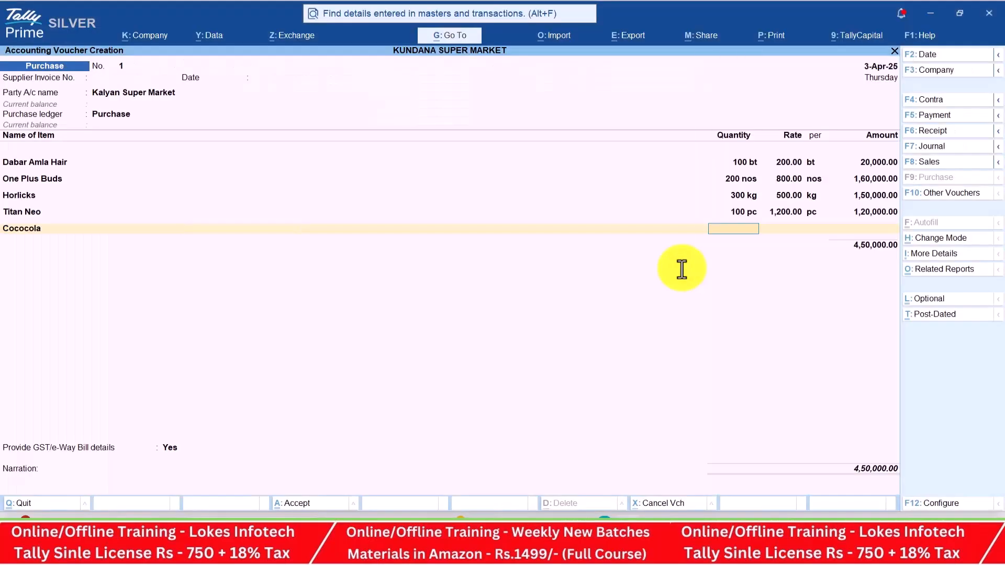
pyautogui.hotkey('alt', 'Tab')
pyautogui.hotkey('alt', 'Tab')
pyautogui.write('100')
pyautogui.press('Return')
pyautogui.hotkey('alt', 'Tab')
pyautogui.hotkey('alt', 'Tab')
pyautogui.write('1000')
pyautogui.press('Return')
pyautogui.press('Return')
pyautogui.press('Return')
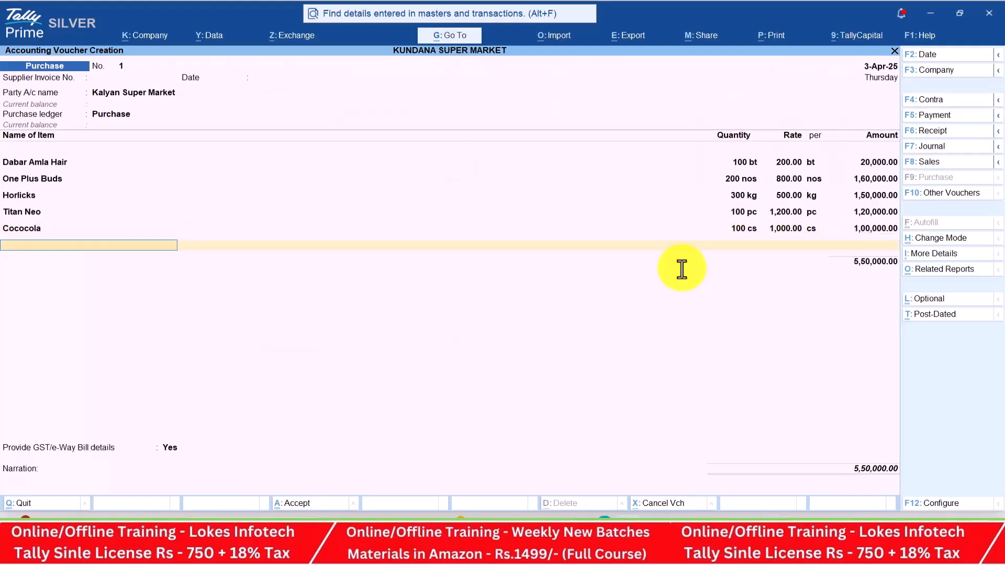
pyautogui.press('Return')
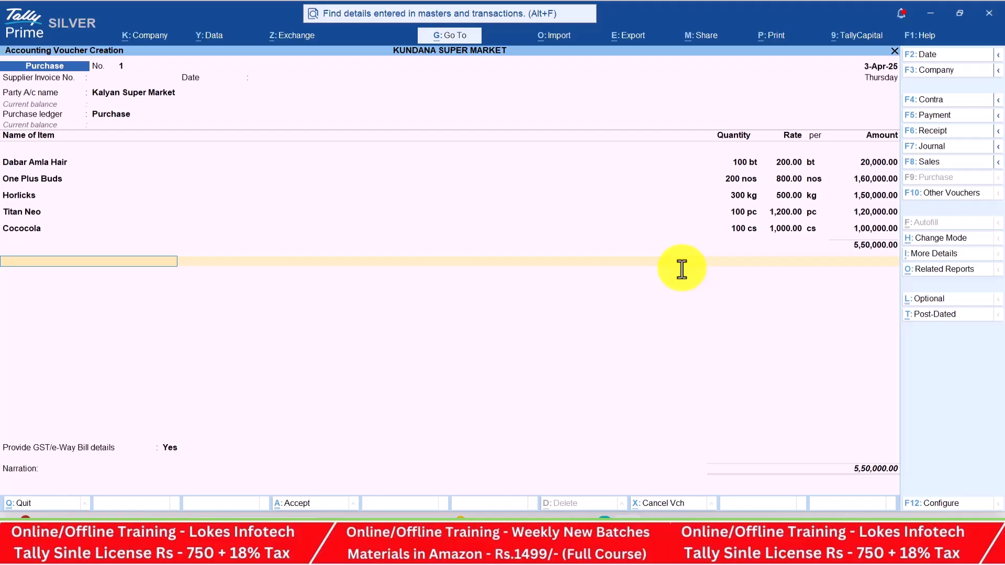
# Add the CGST and SGST tax ledger lines below the items
pyautogui.write('cg')
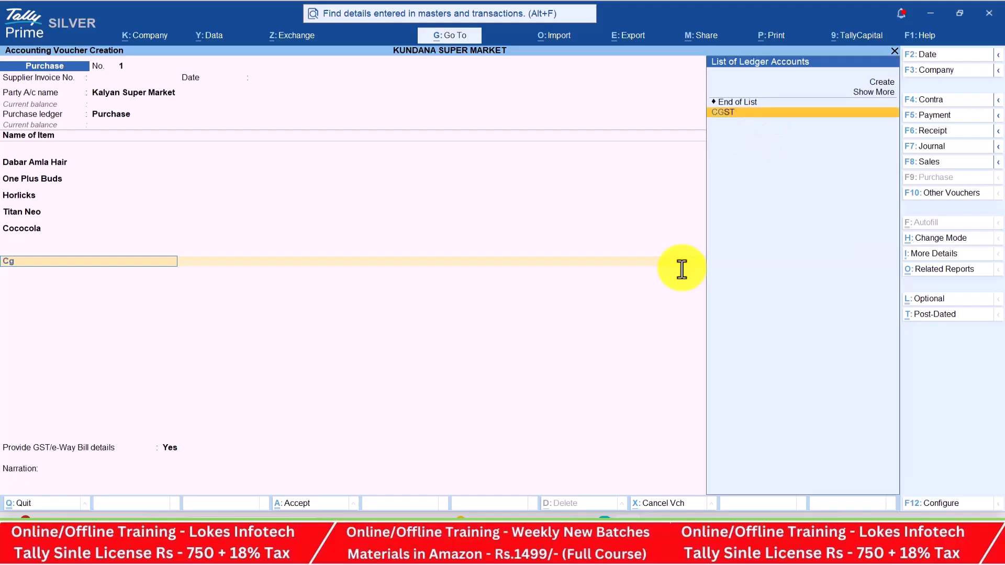
pyautogui.press('Return')
pyautogui.press('Return')
pyautogui.write('sg')
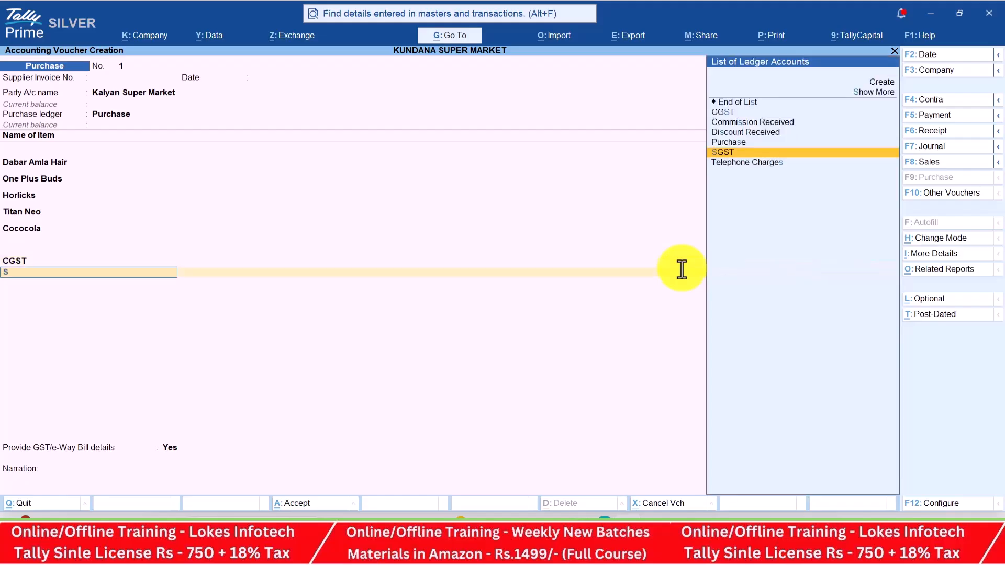
pyautogui.press('Return')
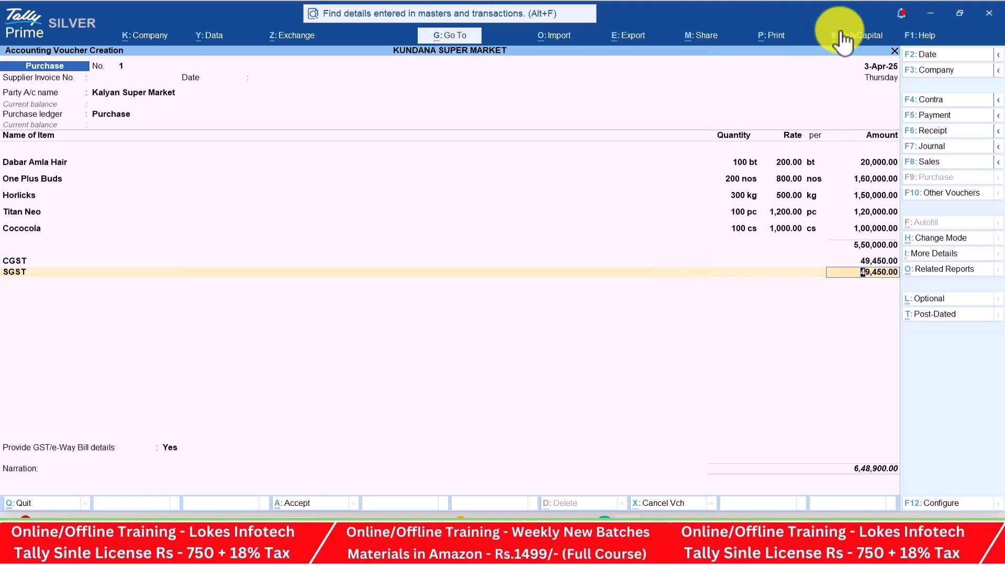
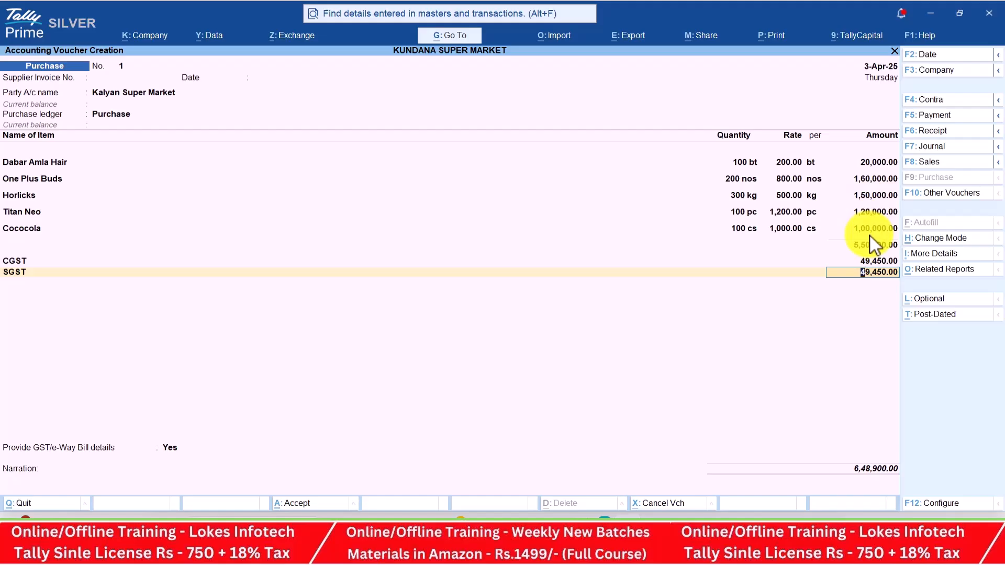
# Review the item-wise GST tax analysis of the Kalyan Super Market purchase, Dabar Amla Hair through Cococola
pyautogui.click(958, 270)
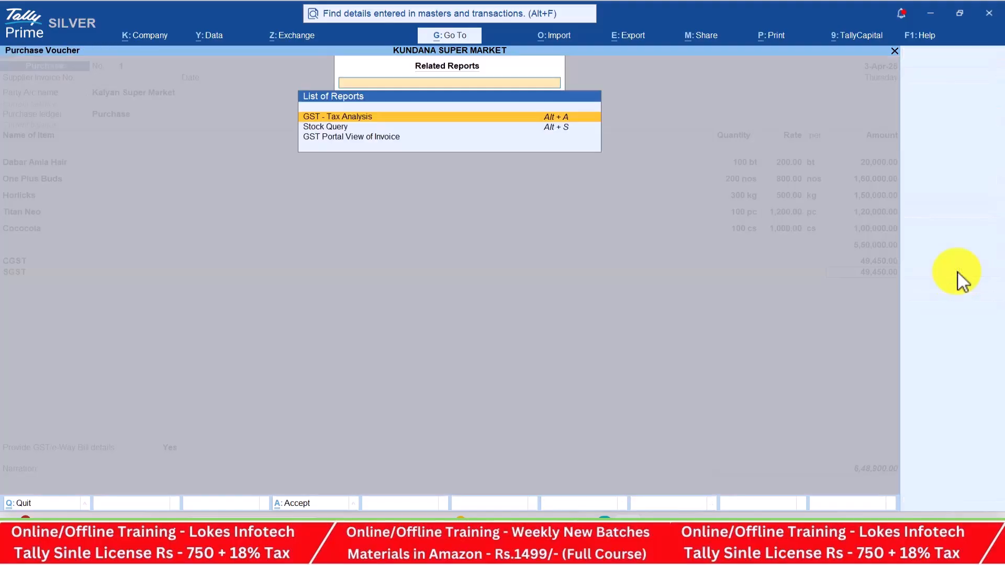
pyautogui.press('Return')
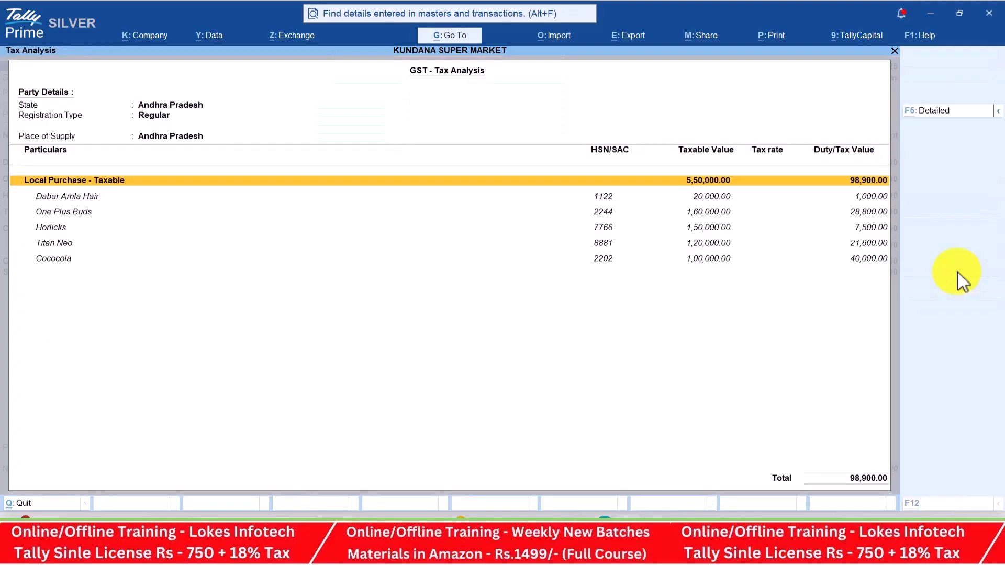
pyautogui.hotkey('alt', 'F5')
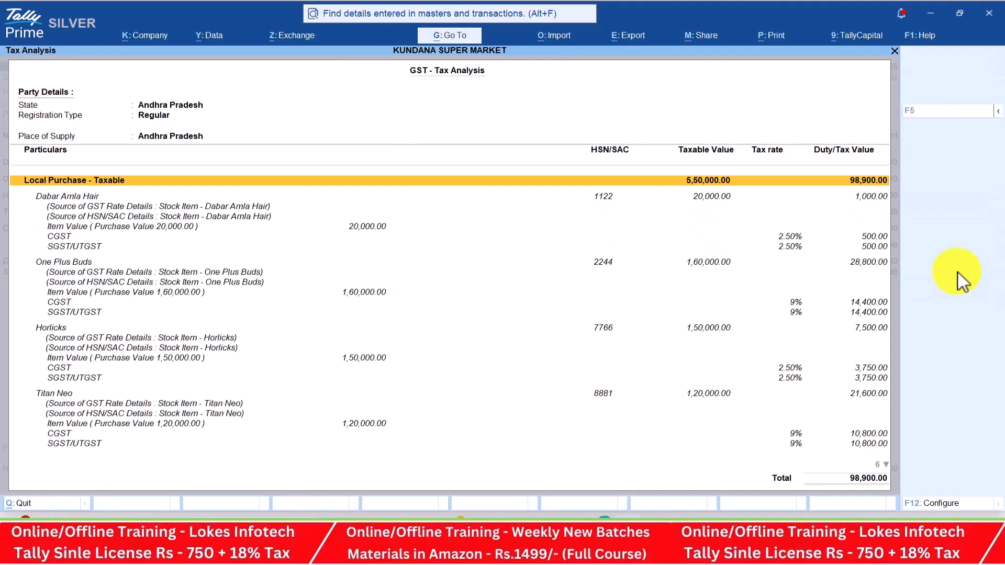
pyautogui.press('Down')
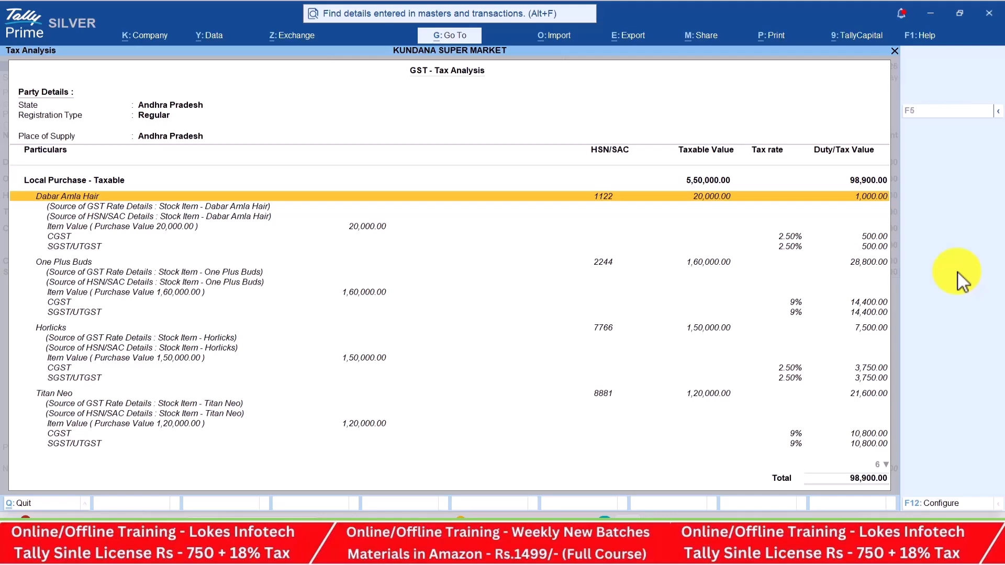
pyautogui.press('Up')
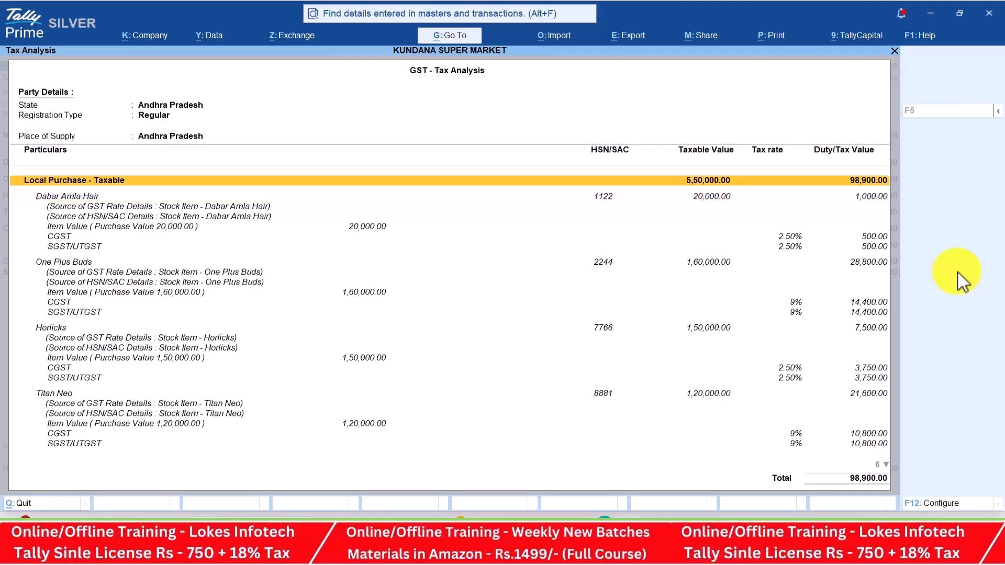
pyautogui.press('Down')
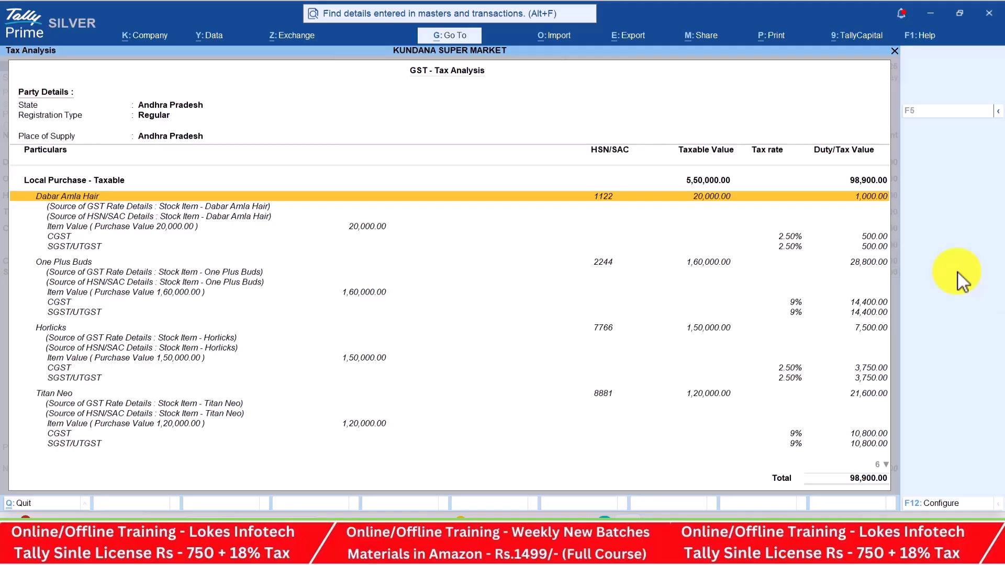
pyautogui.press('Down')
pyautogui.press('Down')
pyautogui.press('Down')
pyautogui.press('Down')
pyautogui.press('Down')
pyautogui.press('Down')
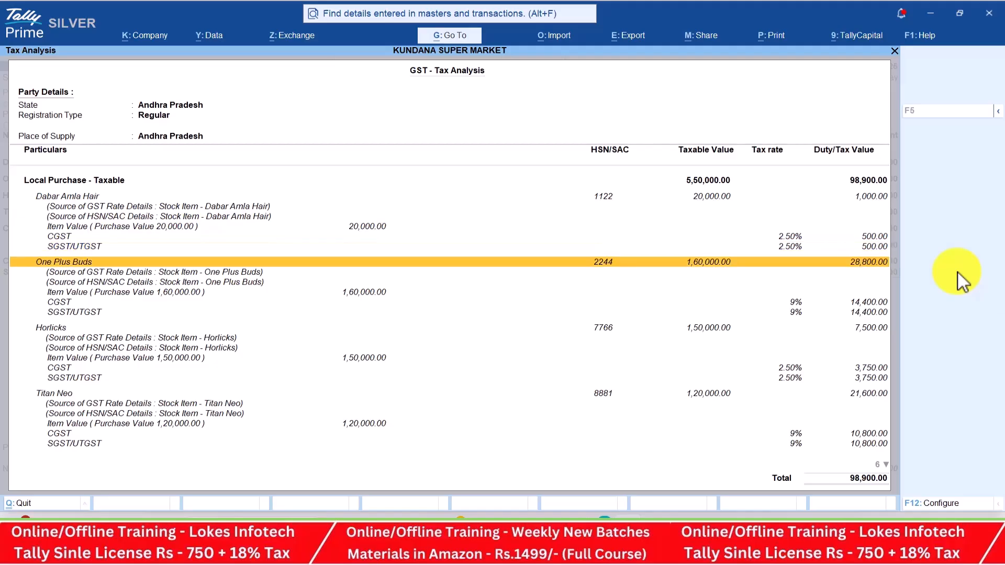
pyautogui.press('Down')
pyautogui.press('Down')
pyautogui.press('Down')
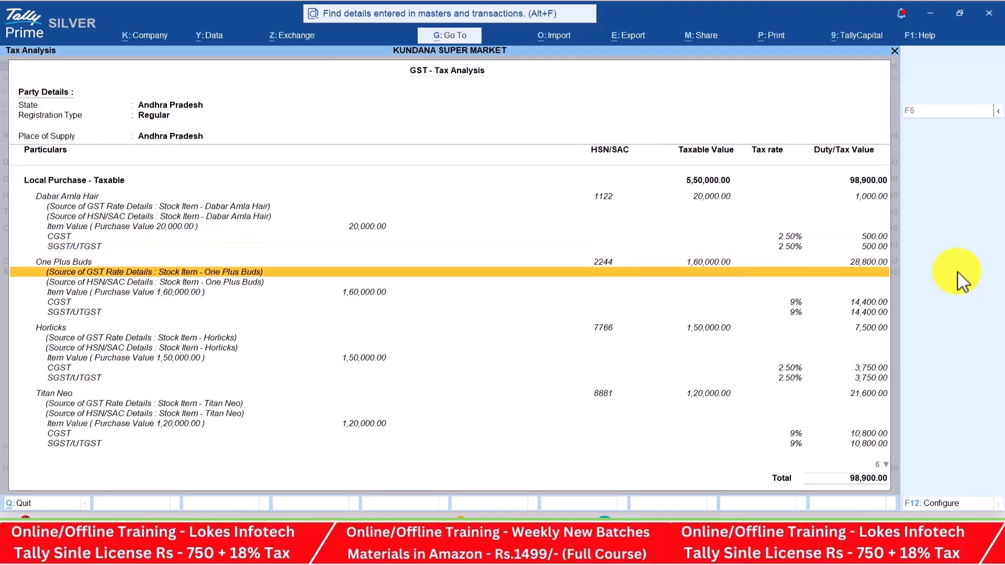
pyautogui.press('Down')
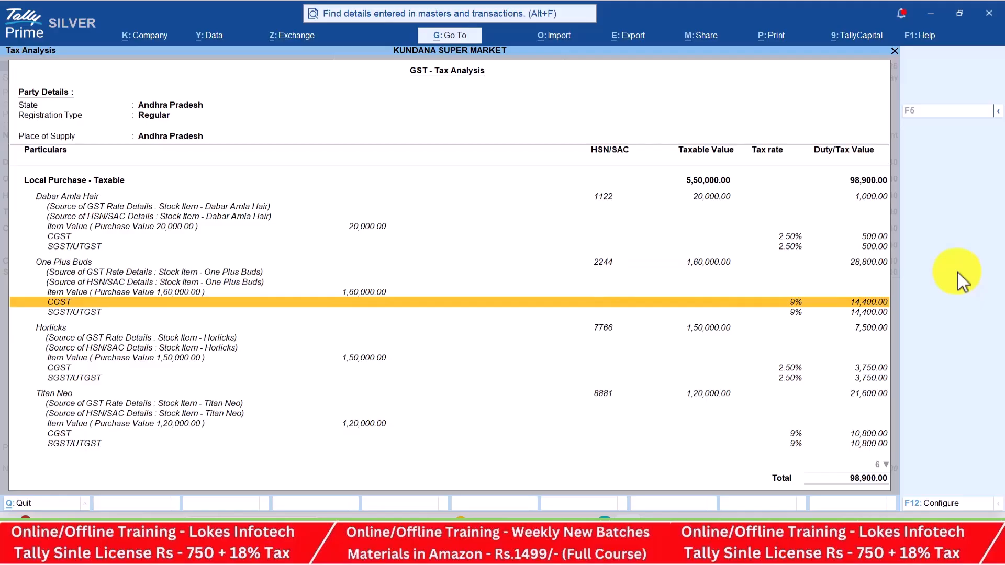
pyautogui.press('Down')
pyautogui.press('Down')
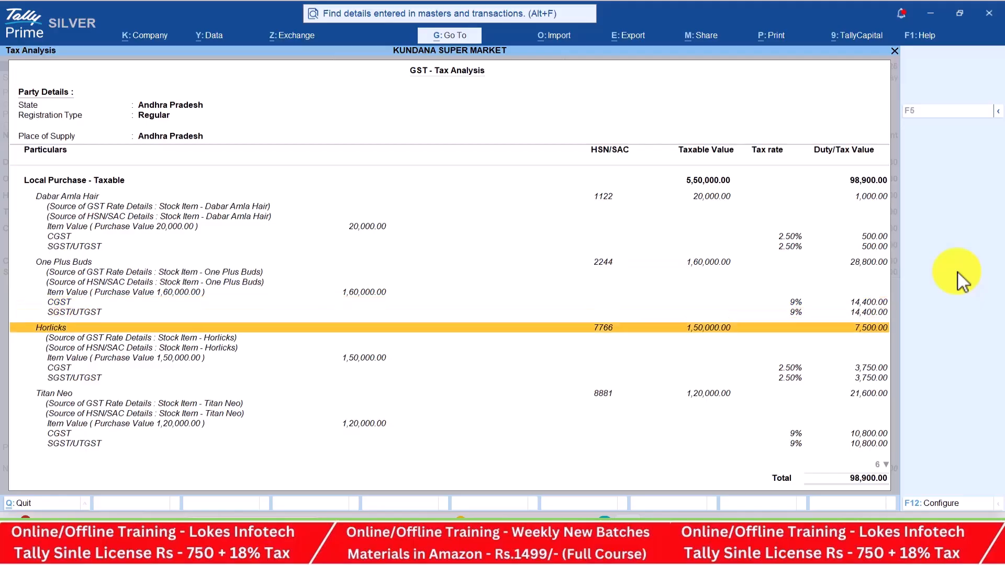
pyautogui.press('Down')
pyautogui.press('Down')
pyautogui.press('Down')
pyautogui.press('Down')
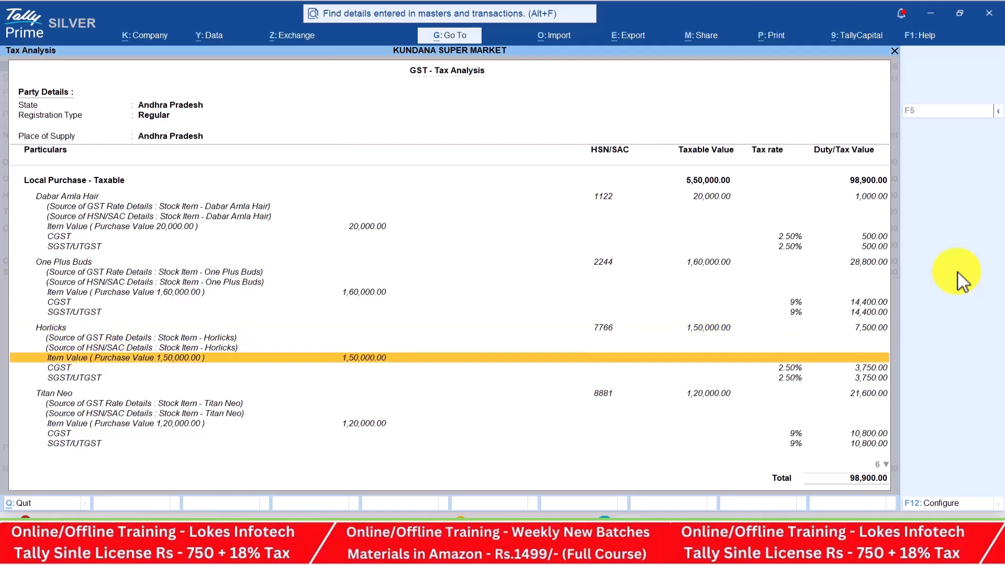
pyautogui.press('Down')
pyautogui.press('Down')
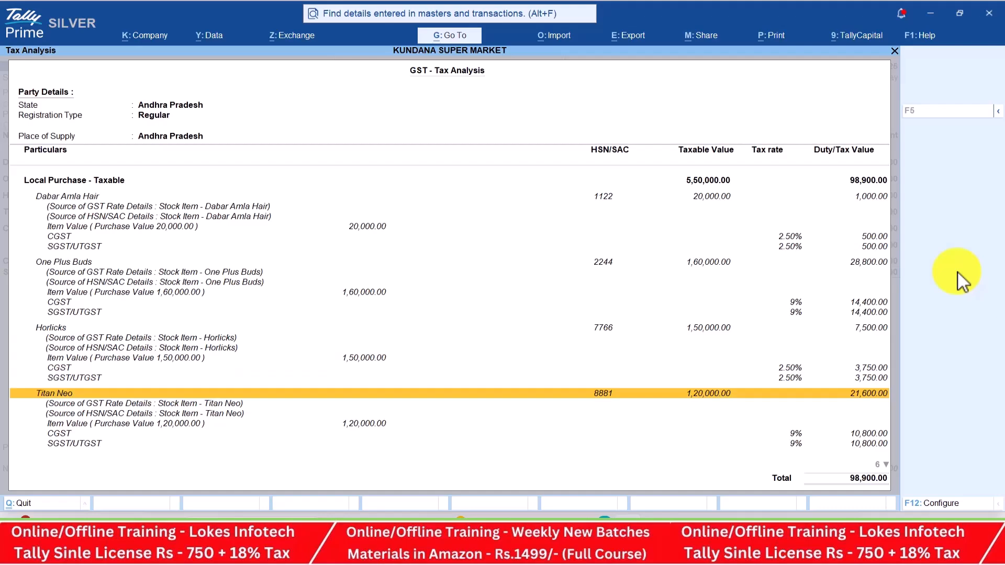
pyautogui.press('Down')
pyautogui.press('Down')
pyautogui.press('Down')
pyautogui.press('Down')
pyautogui.press('Down')
pyautogui.press('Down')
pyautogui.press('Down')
pyautogui.press('Down')
pyautogui.press('Down')
pyautogui.press('Down')
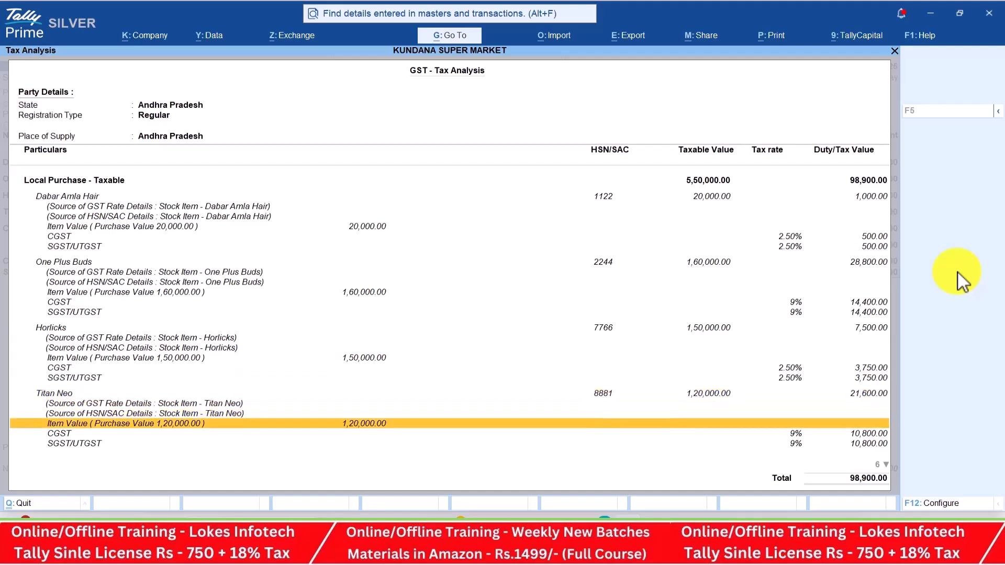
pyautogui.press('Down')
pyautogui.press('Up')
pyautogui.press('Up')
pyautogui.press('Up')
pyautogui.press('Up')
pyautogui.press('Down')
pyautogui.press('Down')
pyautogui.press('Down')
pyautogui.press('Down')
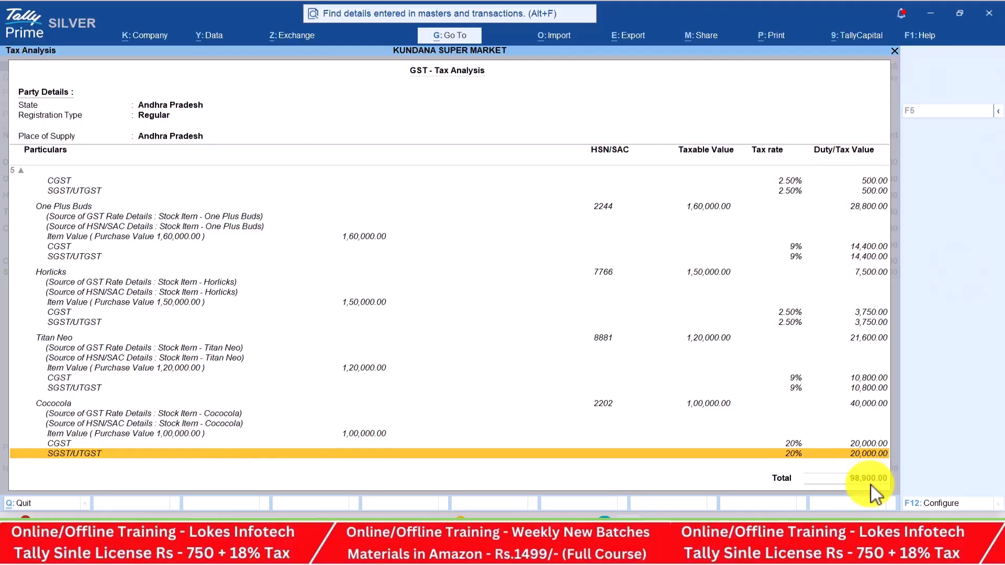
pyautogui.press('Escape')
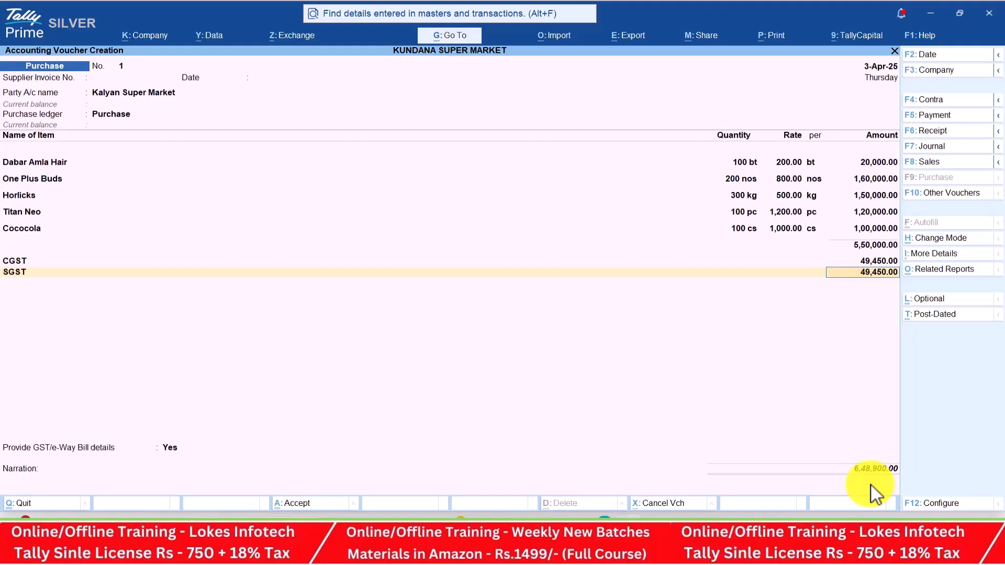
# Set GST/e-Way Bill details to No, skip narration and accept the purchase voucher
pyautogui.press('Return')
pyautogui.press('Return')
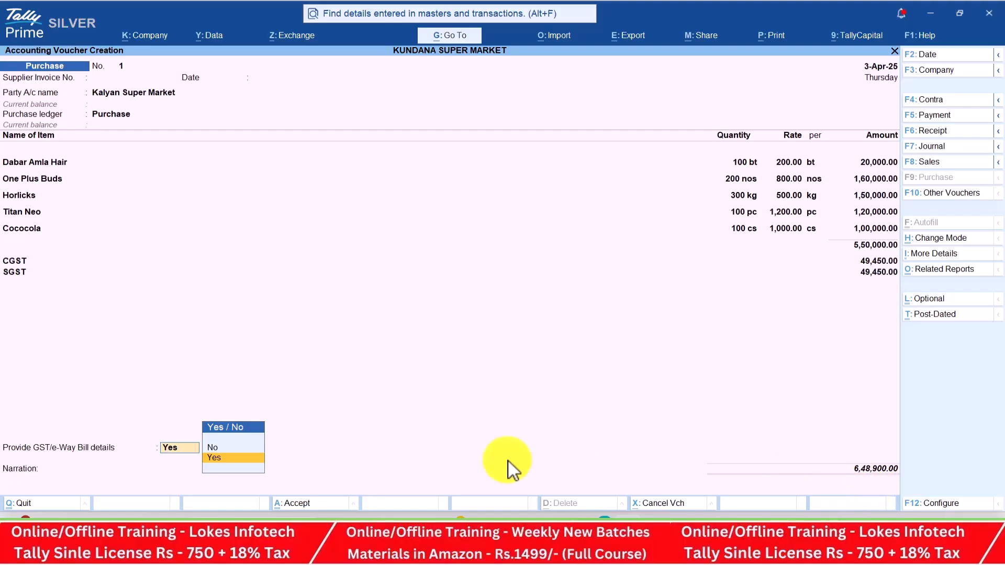
pyautogui.press('Up')
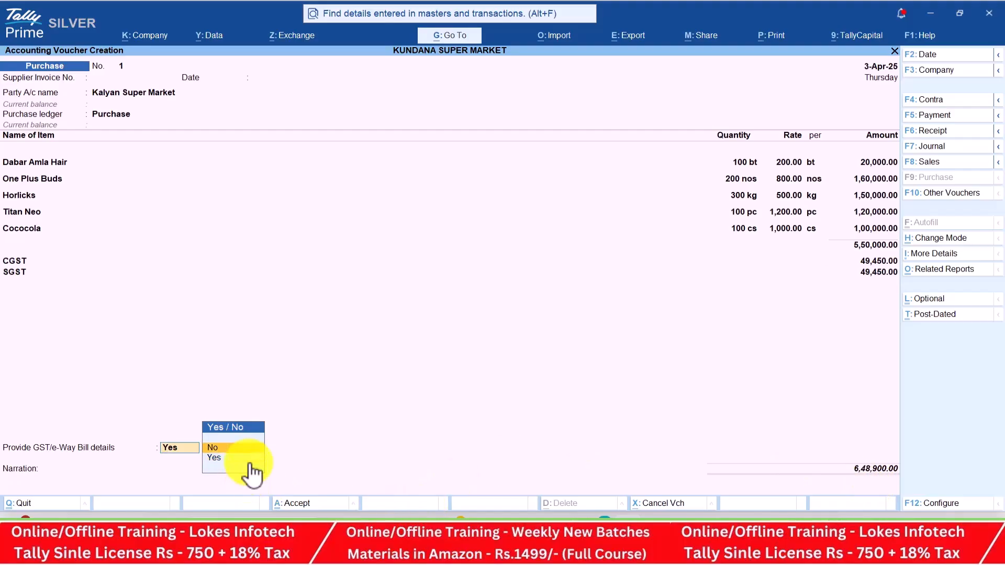
pyautogui.press('Return')
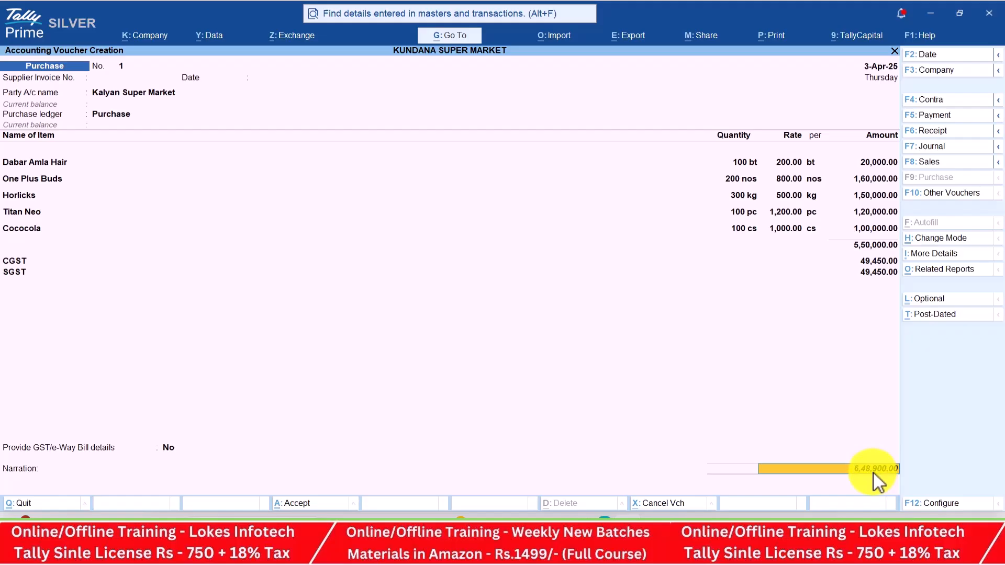
pyautogui.press('Return')
pyautogui.press('Return')
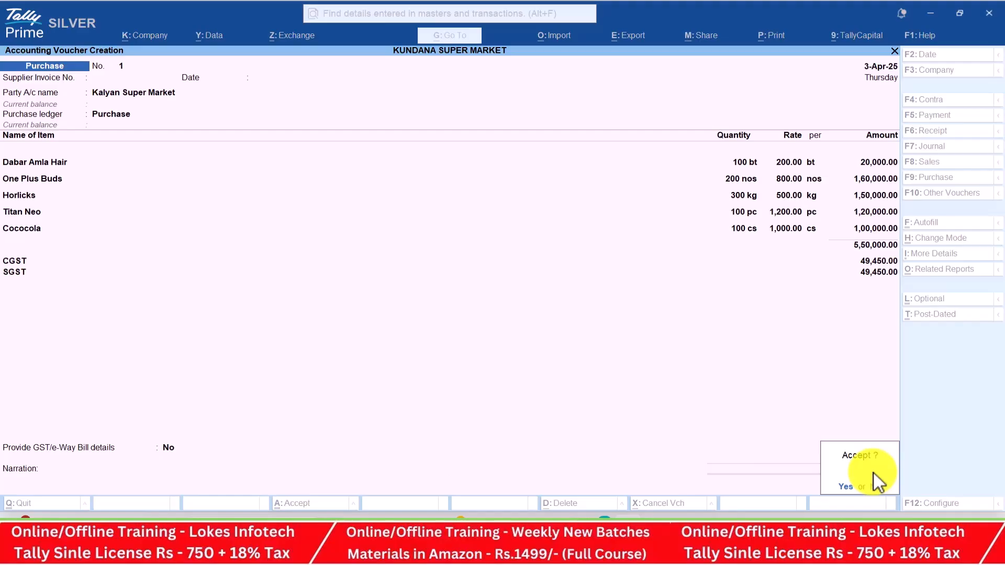
pyautogui.press('Return')
pyautogui.hotkey('alt', 'Tab')
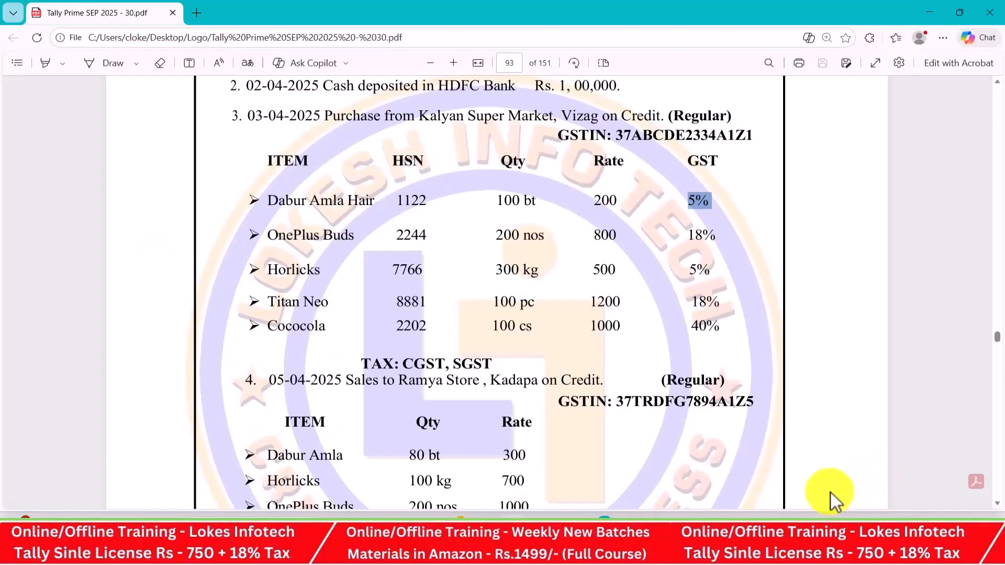
pyautogui.scroll(-4, 709, 341)
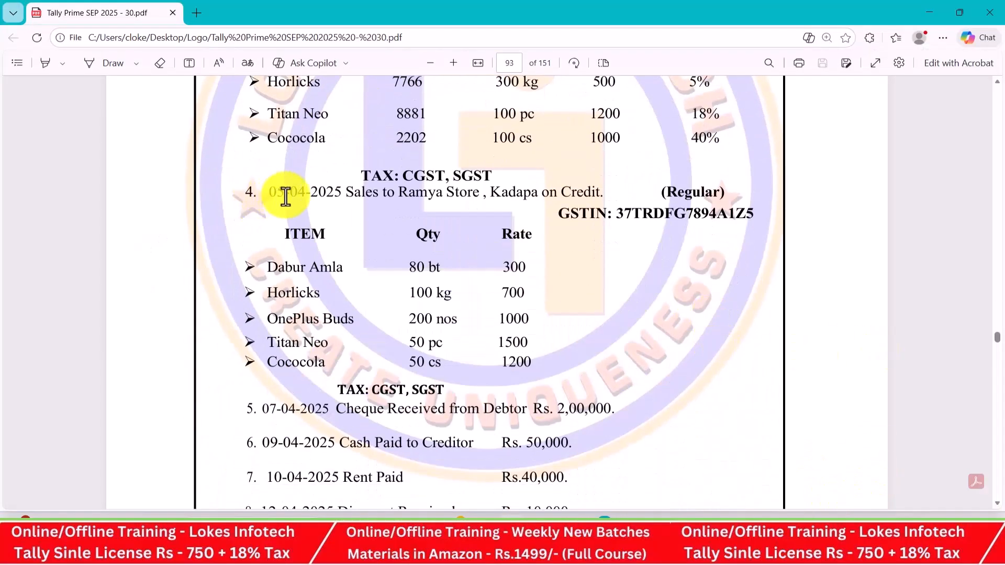
pyautogui.hotkey('alt', 'Tab')
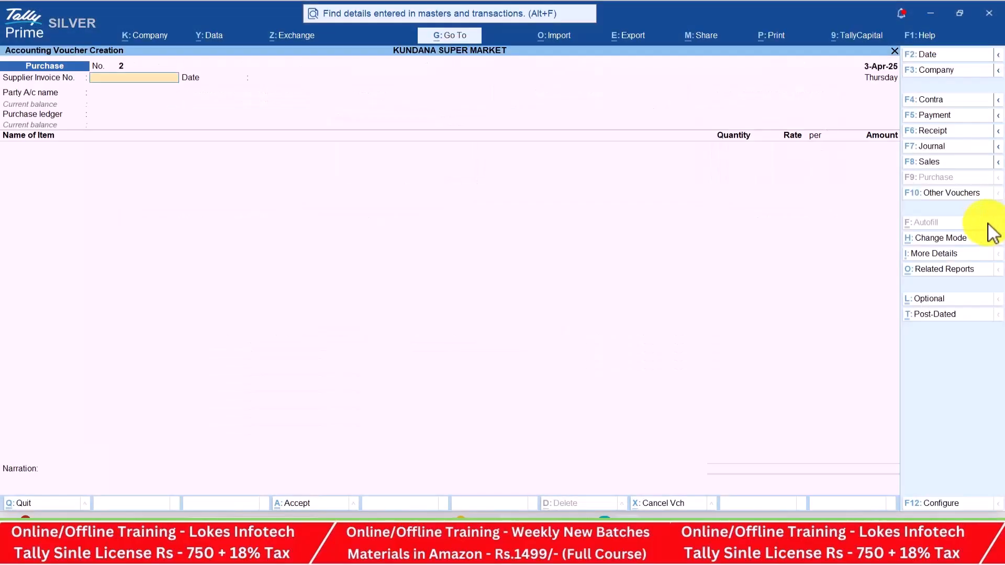
# Start a sales voucher dated 5-4 for party Ramya Store with the Sales ledger
pyautogui.click(935, 163)
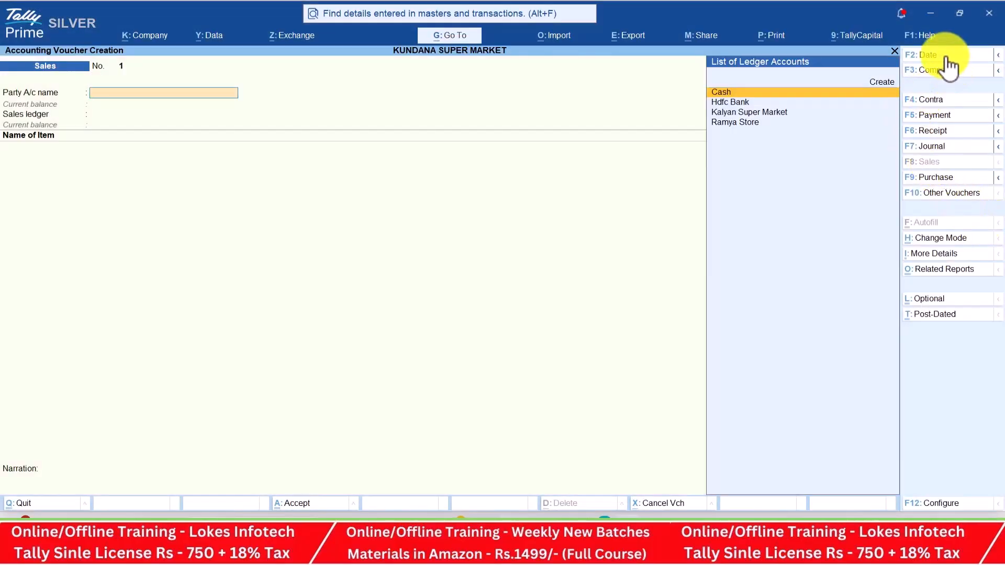
pyautogui.click(949, 65)
pyautogui.hotkey('alt', 'Tab')
pyautogui.hotkey('alt', 'Tab')
pyautogui.write('5-4')
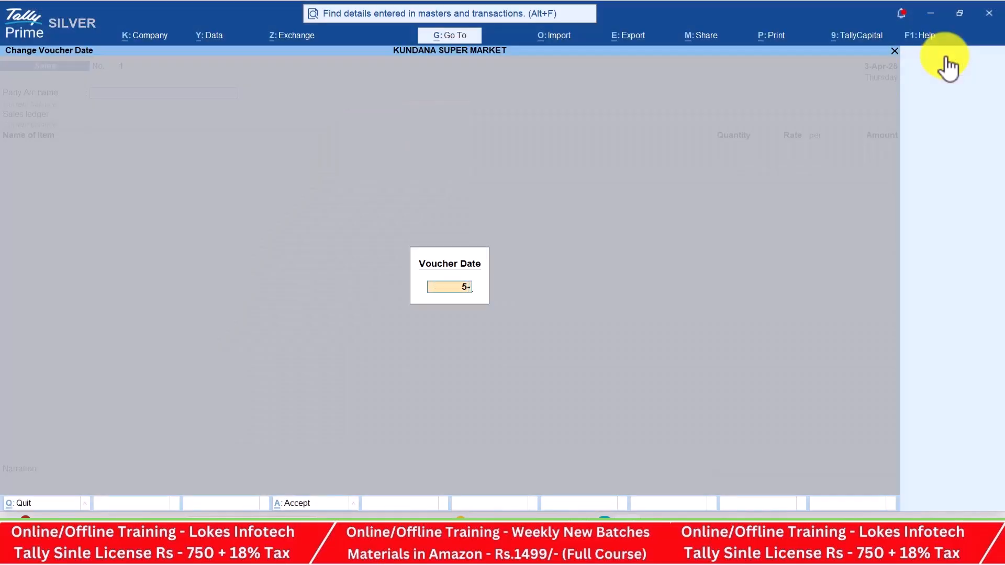
pyautogui.press('Return')
pyautogui.press('Down')
pyautogui.press('Down')
pyautogui.press('Down')
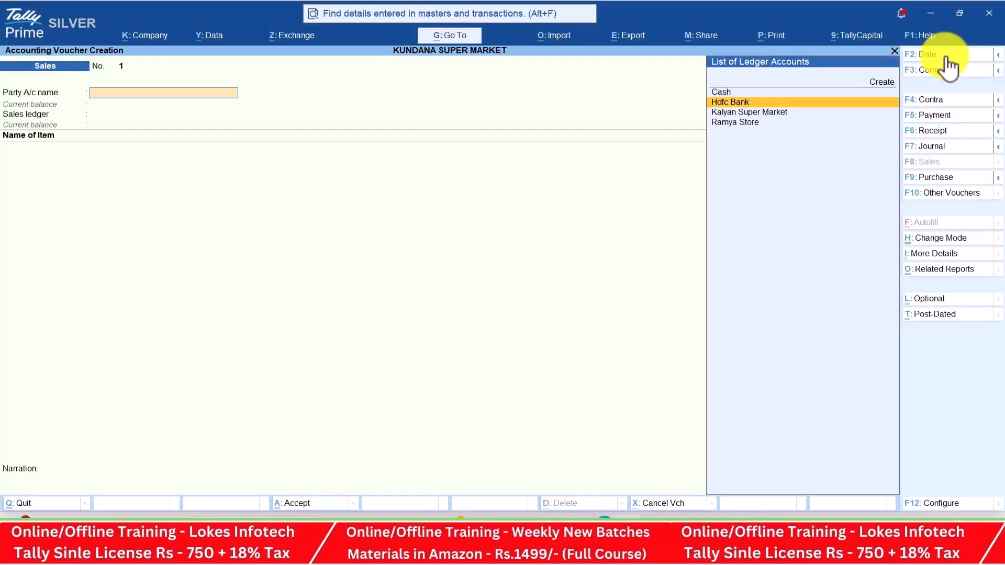
pyautogui.press('Return')
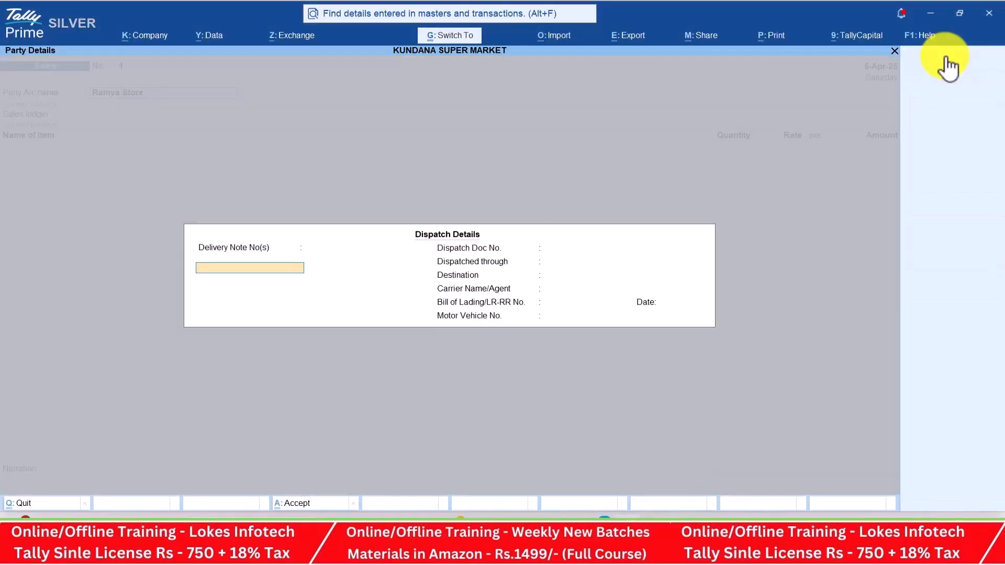
pyautogui.press('Return')
pyautogui.press('Return')
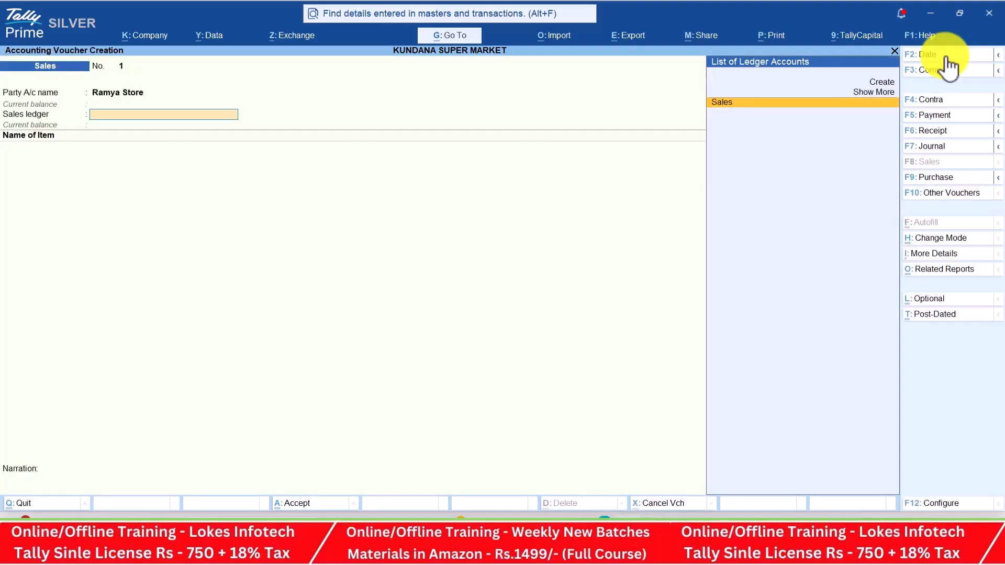
pyautogui.press('Return')
pyautogui.hotkey('alt', 'Tab')
pyautogui.hotkey('alt', 'Tab')
# Add Dabar Amla Hair: 80 bt at rate 300, amount 24,000
pyautogui.write('D')
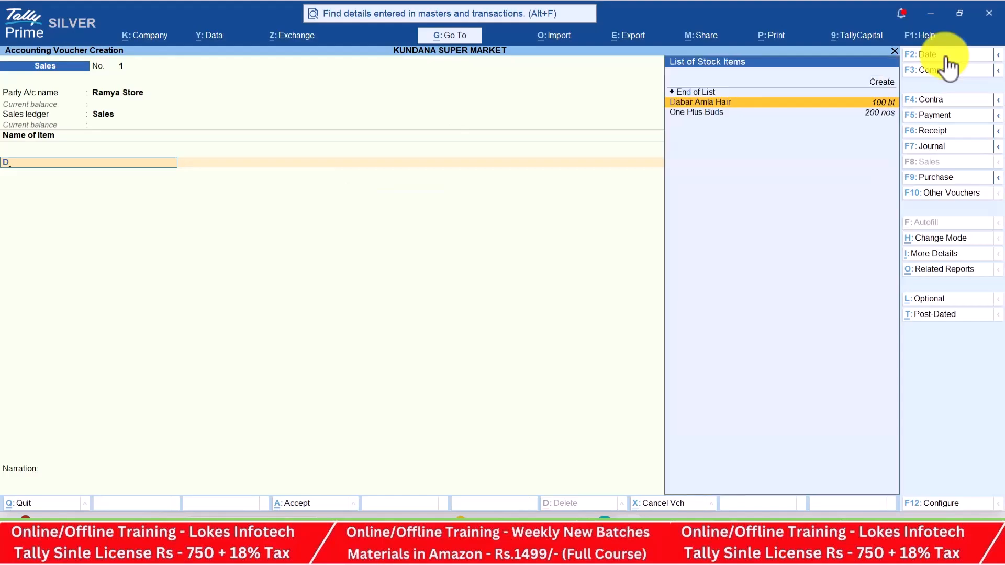
pyautogui.press('BackSpace')
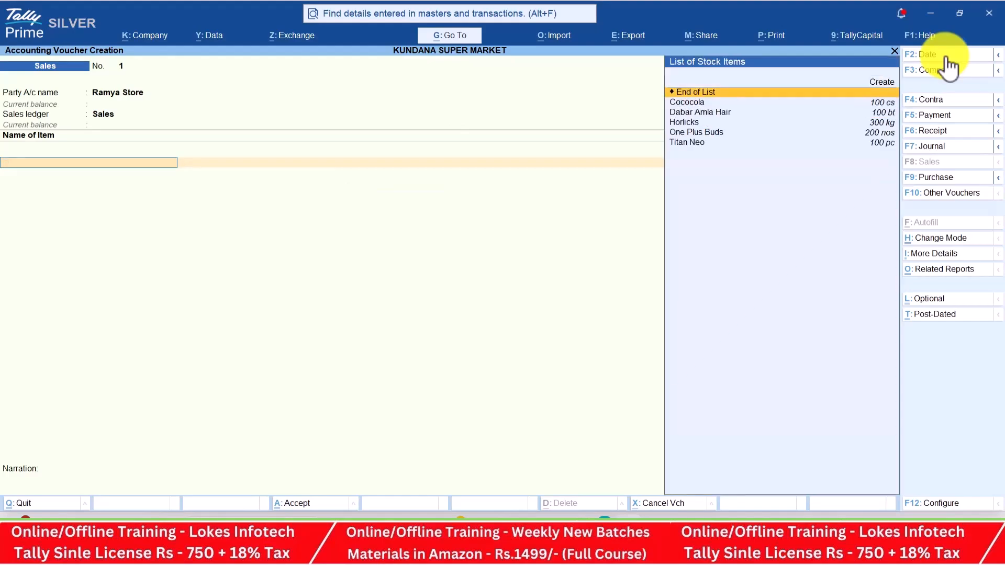
pyautogui.press('Down')
pyautogui.press('Down')
pyautogui.press('Return')
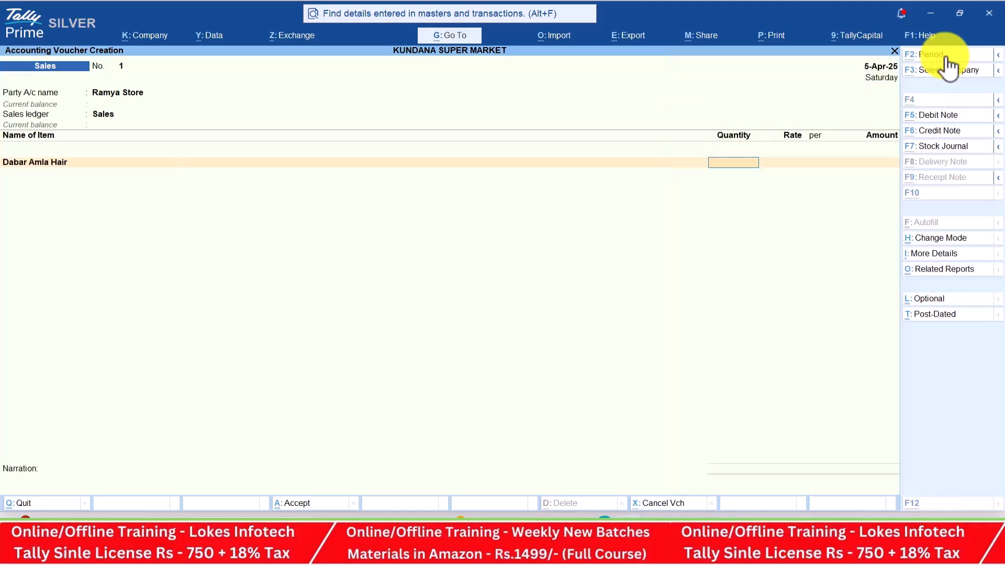
pyautogui.hotkey('alt', 'Tab')
pyautogui.hotkey('alt', 'Tab')
pyautogui.write('80')
pyautogui.press('Return')
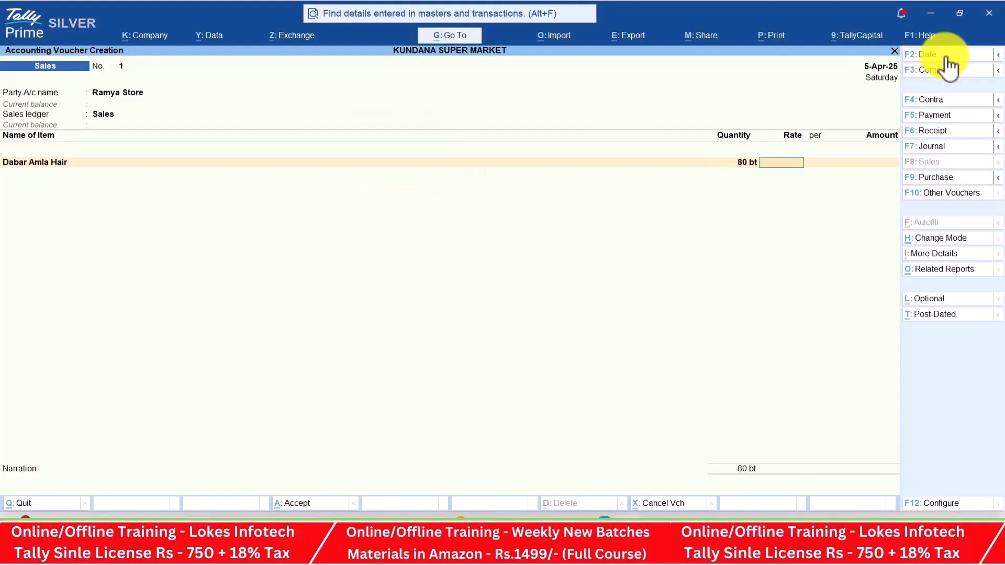
pyautogui.hotkey('alt', 'Tab')
pyautogui.hotkey('alt', 'Tab')
pyautogui.write('300')
pyautogui.press('Return')
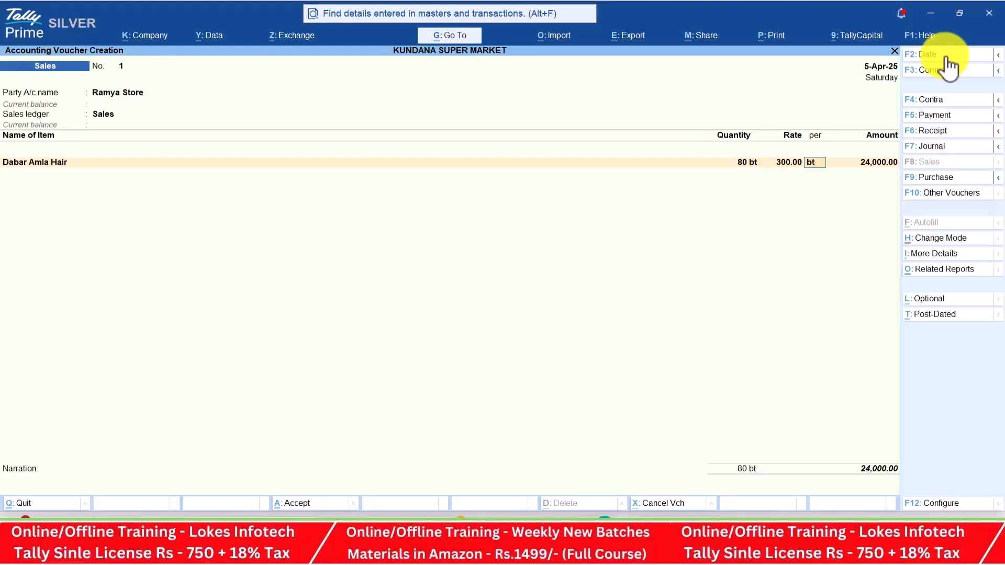
# Add Horlicks: 100 kg at rate 700
pyautogui.hotkey('alt', 'Tab')
pyautogui.hotkey('alt', 'Tab')
pyautogui.press('Return')
pyautogui.write('H')
pyautogui.press('Return')
pyautogui.hotkey('alt', 'Tab')
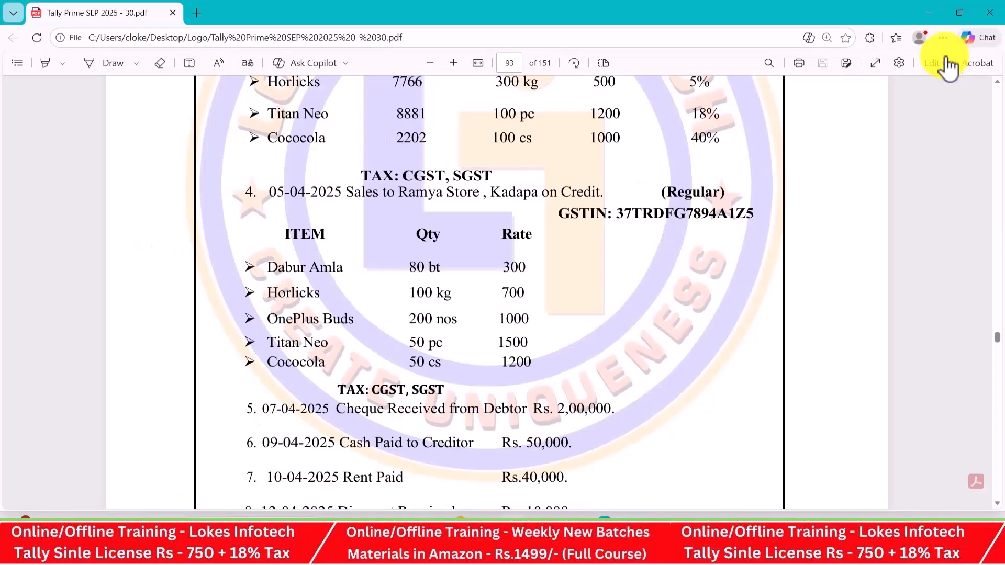
pyautogui.hotkey('alt', 'Tab')
pyautogui.write('100')
pyautogui.press('Return')
pyautogui.write('700')
pyautogui.press('Return')
# Add One Plus Buds: 200 nos at rate 1,000
pyautogui.press('Return')
pyautogui.press('Return')
pyautogui.hotkey('alt', 'Tab')
pyautogui.hotkey('alt', 'Tab')
pyautogui.write('On')
pyautogui.press('Return')
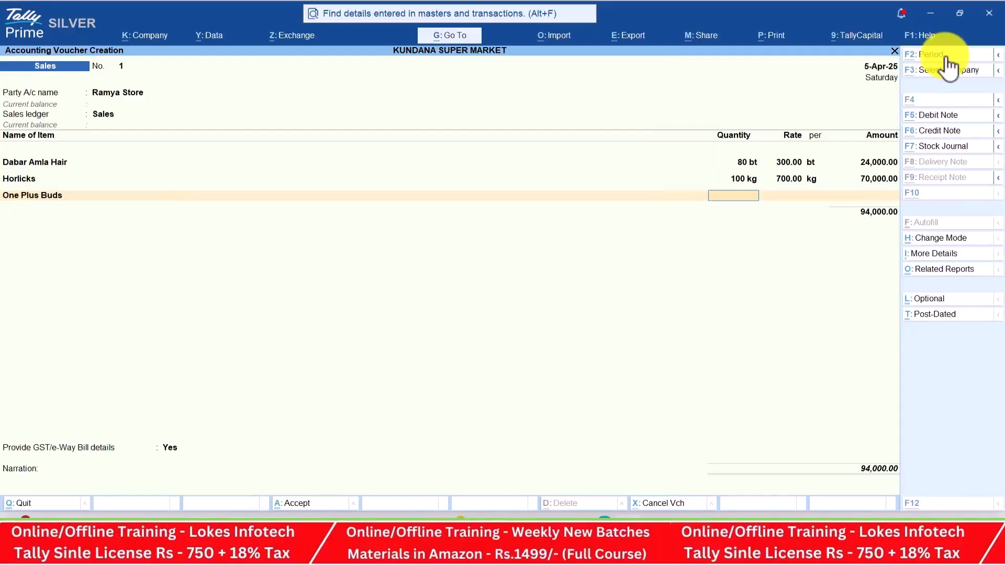
pyautogui.hotkey('alt', 'Tab')
pyautogui.hotkey('alt', 'Tab')
pyautogui.write('200')
pyautogui.press('Return')
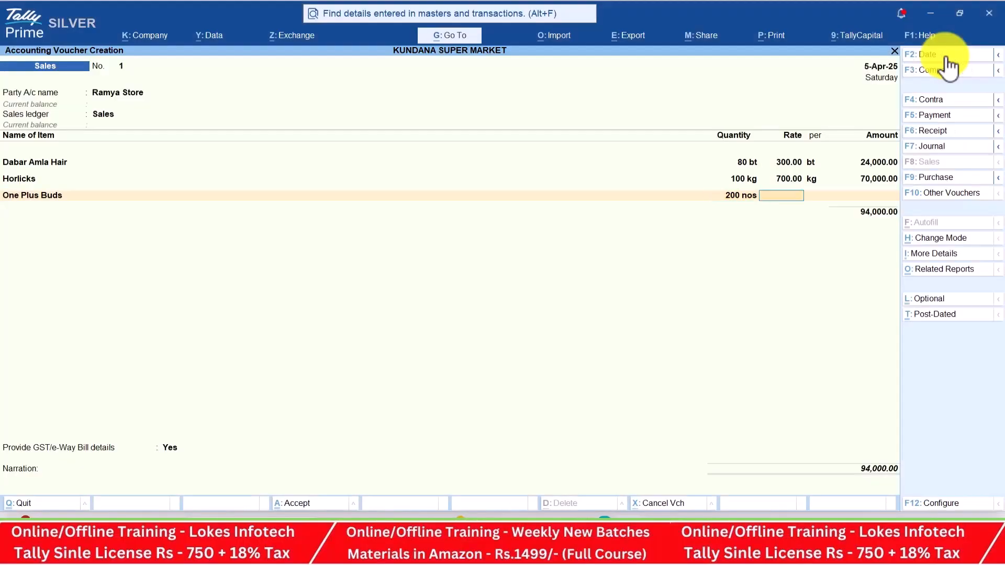
pyautogui.hotkey('alt', 'Tab')
pyautogui.hotkey('alt', 'Tab')
pyautogui.write('1000')
pyautogui.press('Return')
pyautogui.press('Return')
pyautogui.press('Return')
pyautogui.hotkey('alt', 'Tab')
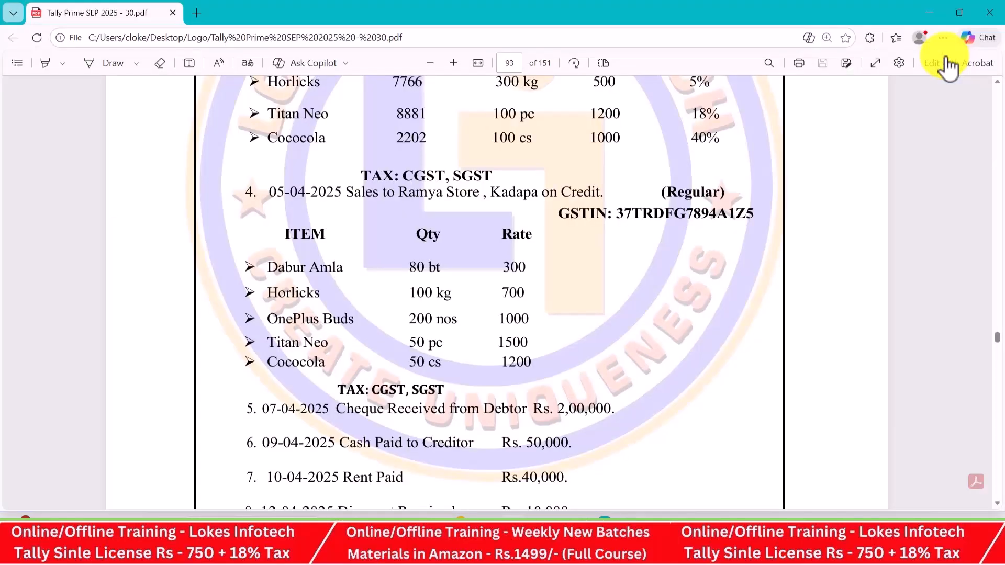
pyautogui.hotkey('alt', 'Tab')
# Add Titan Neo: 50 pc at rate 1,500
pyautogui.write('T')
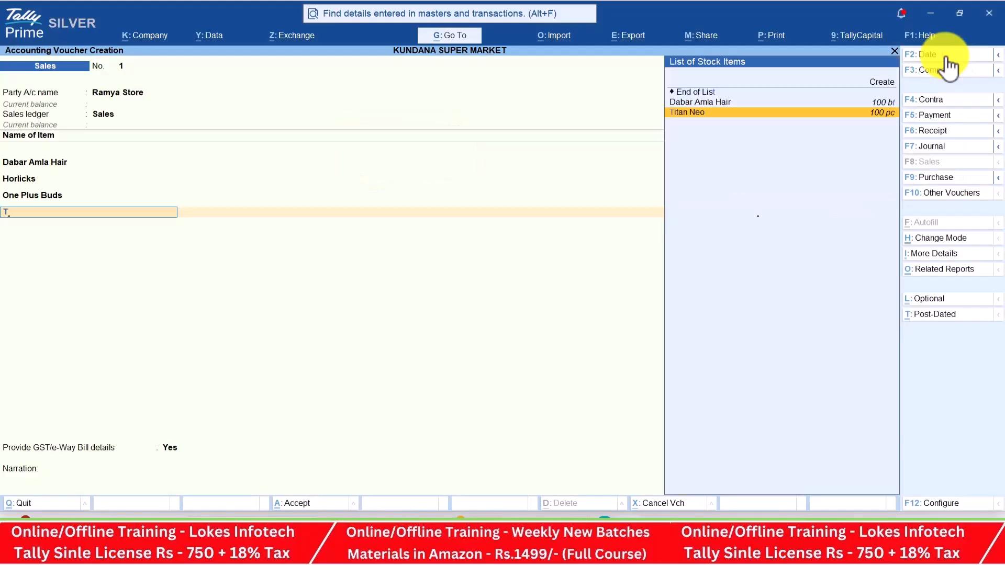
pyautogui.hotkey('alt', 'Tab')
pyautogui.hotkey('alt', 'Tab')
pyautogui.write('50')
pyautogui.press('Return')
pyautogui.write('1500')
pyautogui.press('Return')
pyautogui.press('Return')
pyautogui.hotkey('alt', 'Tab')
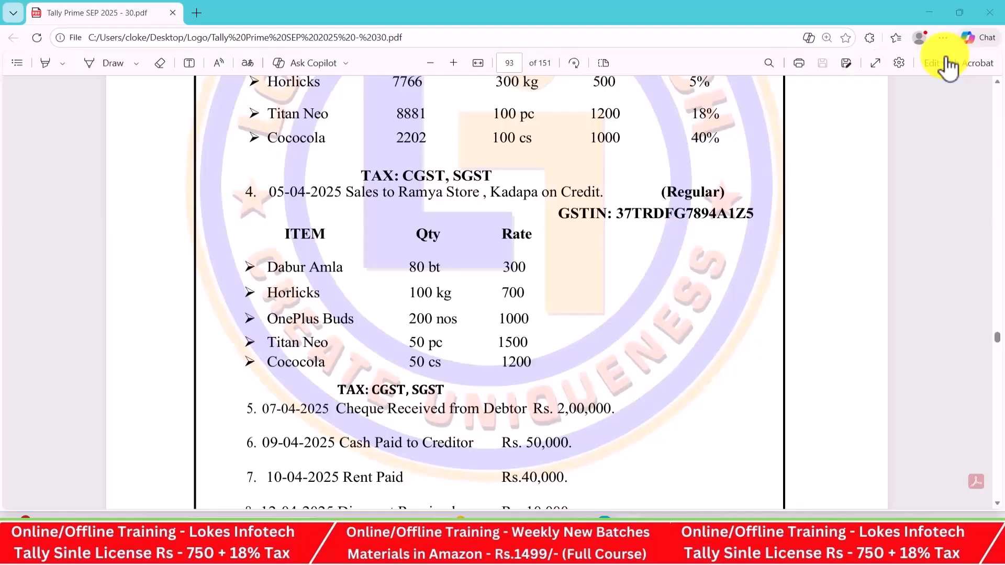
pyautogui.hotkey('alt', 'Tab')
# Add Cococola: 50 cs at rate 1,200, completing the 4,29,000 item list
pyautogui.write('Co')
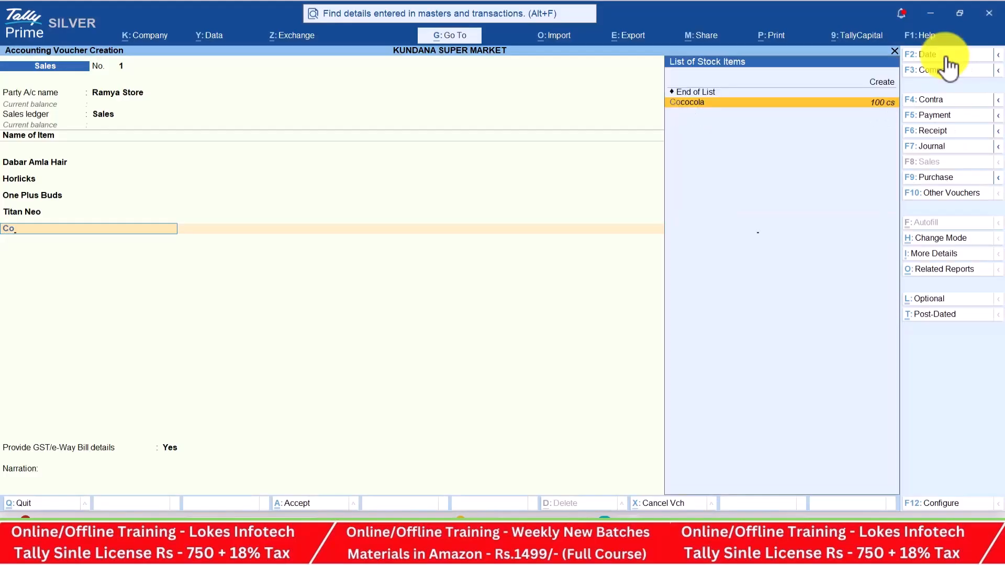
pyautogui.hotkey('alt', 'Tab')
pyautogui.hotkey('alt', 'Tab')
pyautogui.write('50')
pyautogui.press('Return')
pyautogui.write('1200')
pyautogui.press('Return')
pyautogui.press('Return')
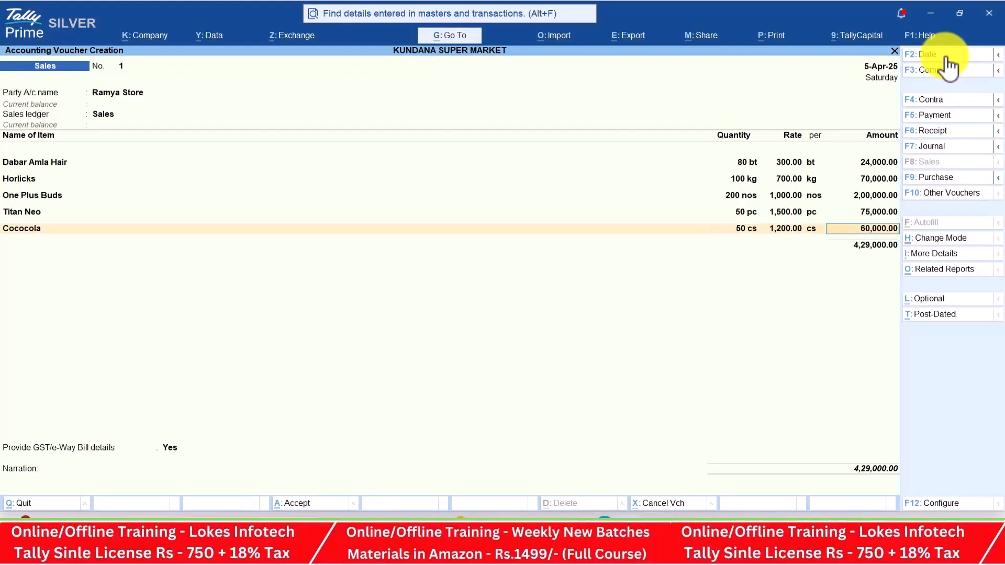
pyautogui.press('Return')
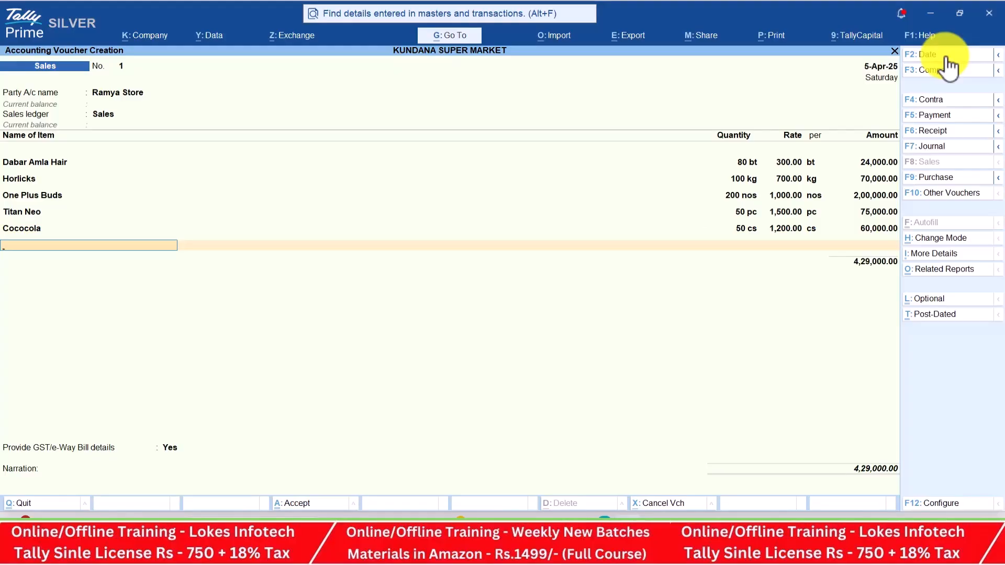
pyautogui.press('Return')
# Add the CGST and SGST tax ledger lines below the items
pyautogui.write('cg')
pyautogui.press('Return')
pyautogui.write('Sg')
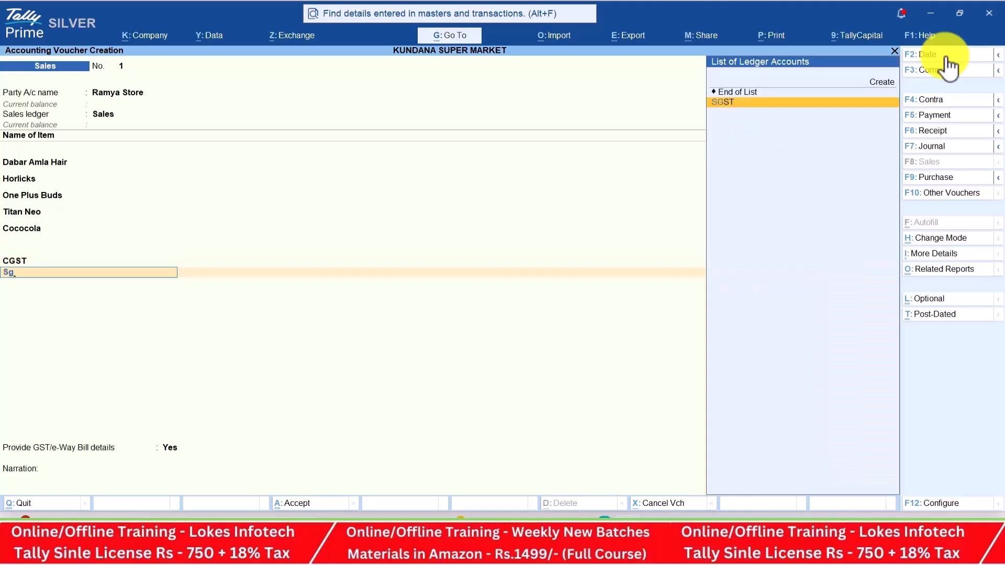
pyautogui.press('Return')
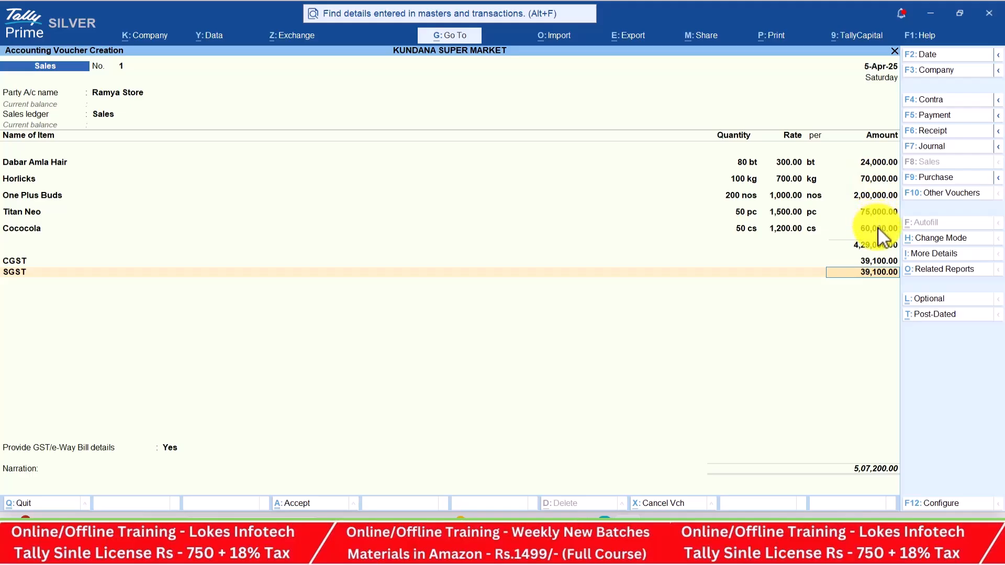
pyautogui.click(933, 270)
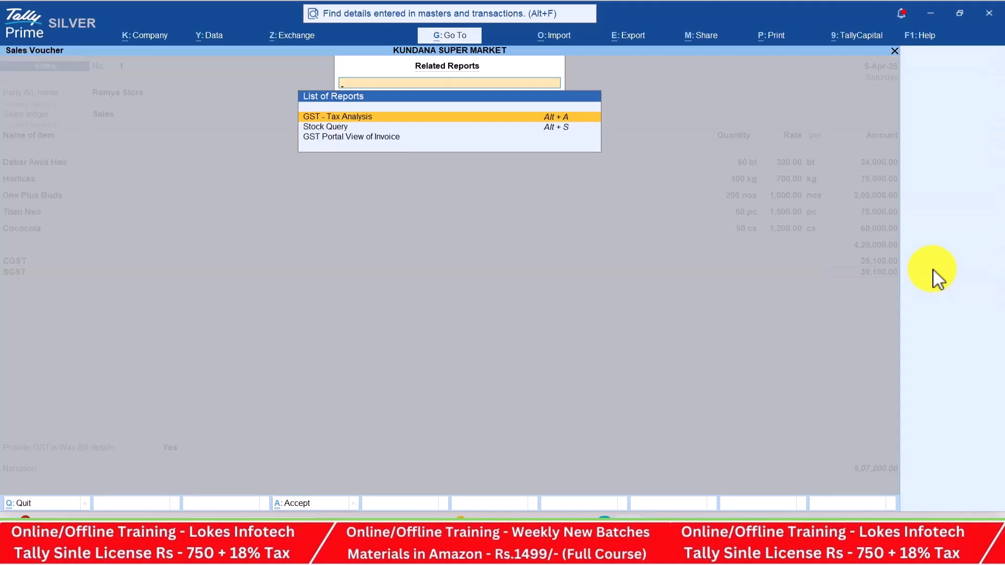
pyautogui.press('Return')
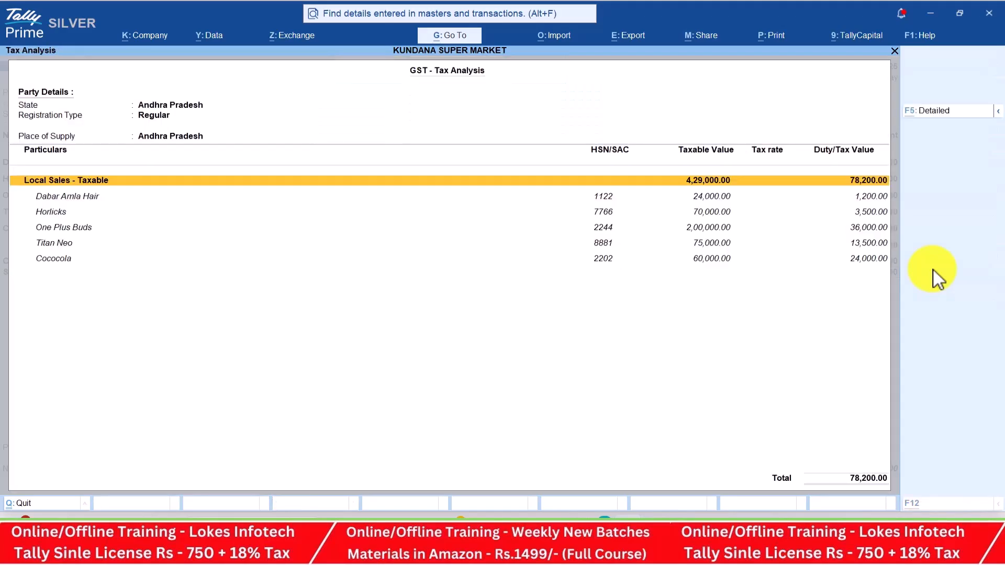
pyautogui.hotkey('alt', 'F5')
pyautogui.press('Down')
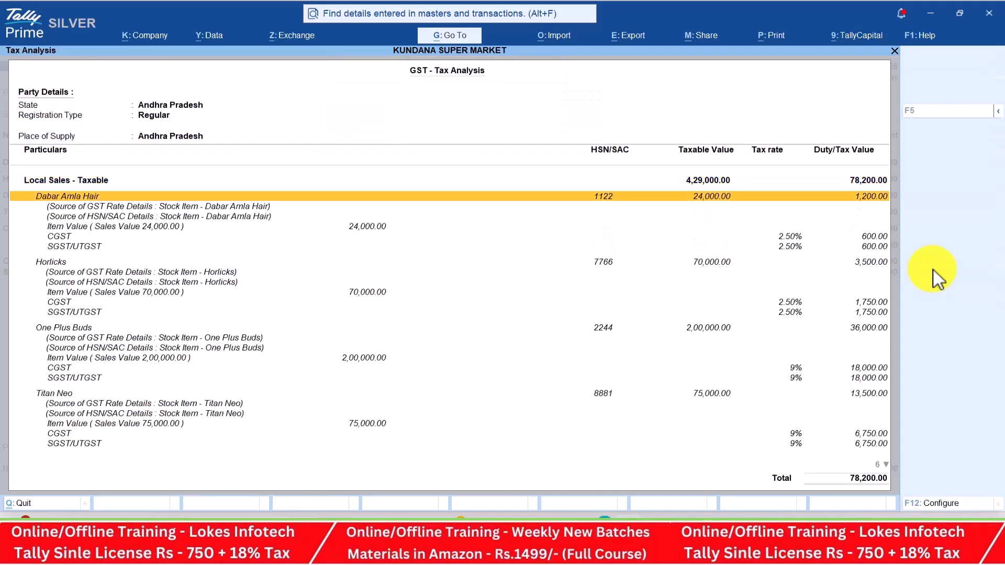
pyautogui.press('Down')
pyautogui.press('Down')
pyautogui.press('Down')
pyautogui.press('Down')
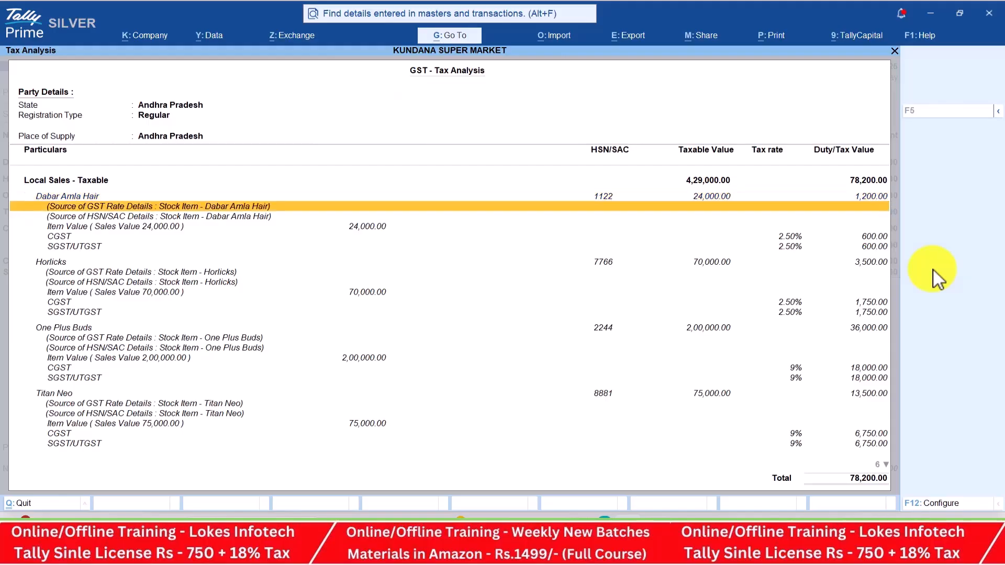
pyautogui.press('Down')
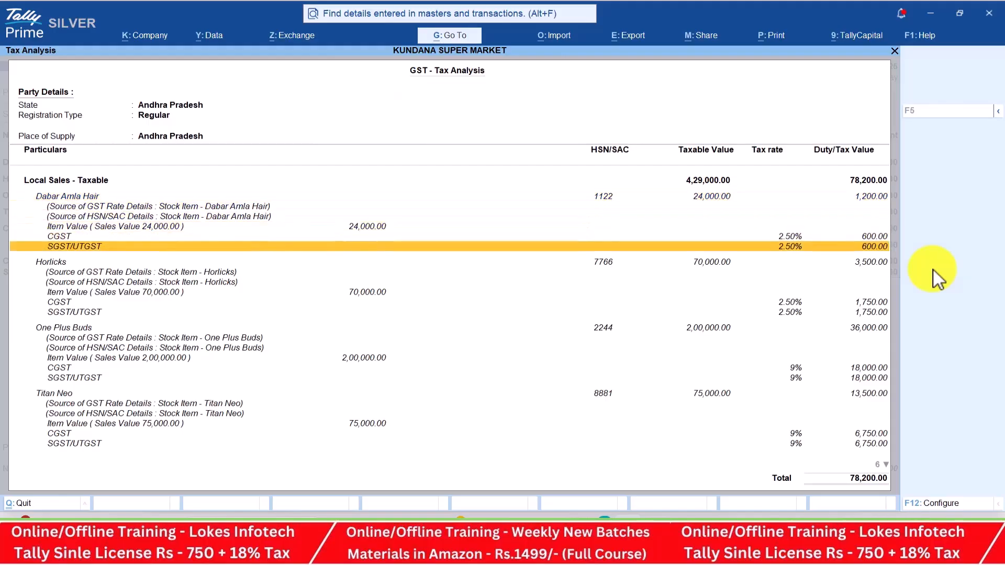
pyautogui.press('Up')
pyautogui.press('Down')
pyautogui.press('Down')
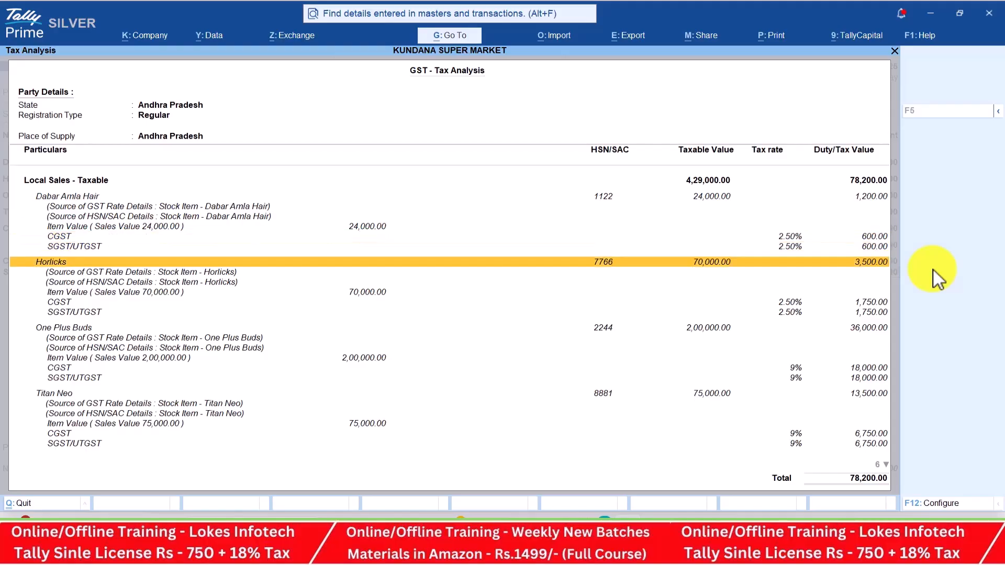
pyautogui.press('Down')
pyautogui.press('Down')
pyautogui.press('Down')
pyautogui.press('Down')
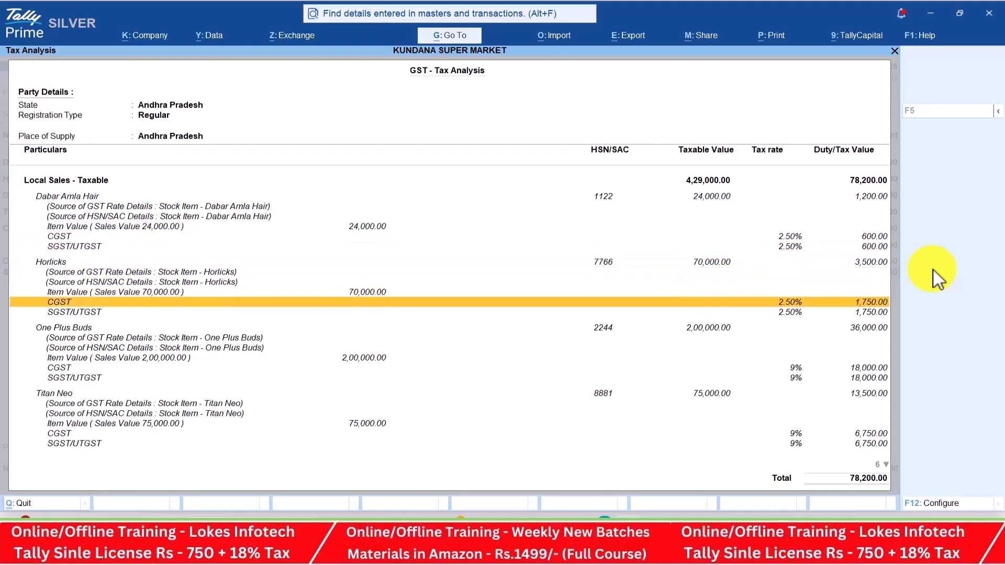
pyautogui.press('Down')
pyautogui.press('Down')
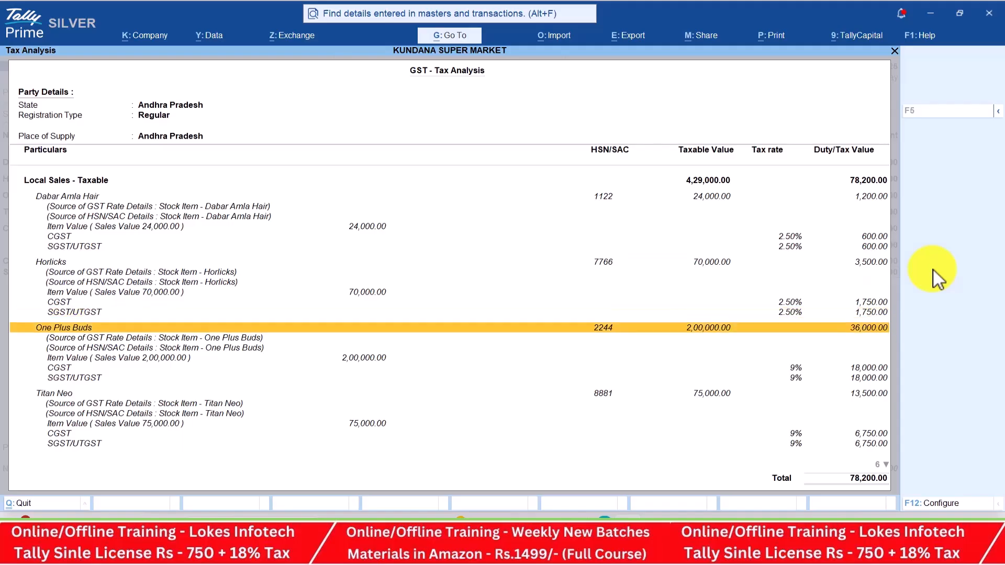
pyautogui.press('Down')
pyautogui.press('Down')
pyautogui.press('Down')
pyautogui.press('Down')
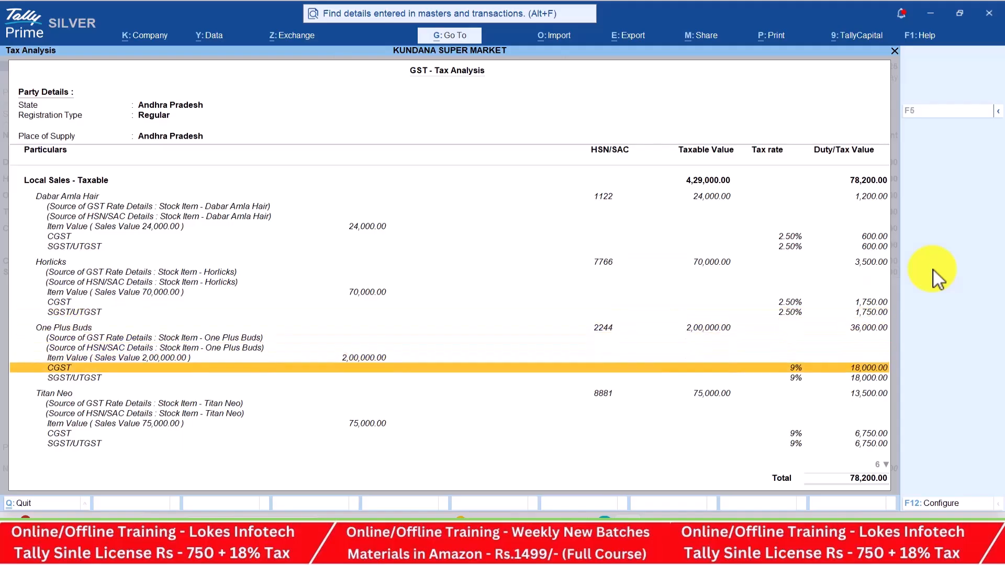
pyautogui.press('Down')
pyautogui.press('Down')
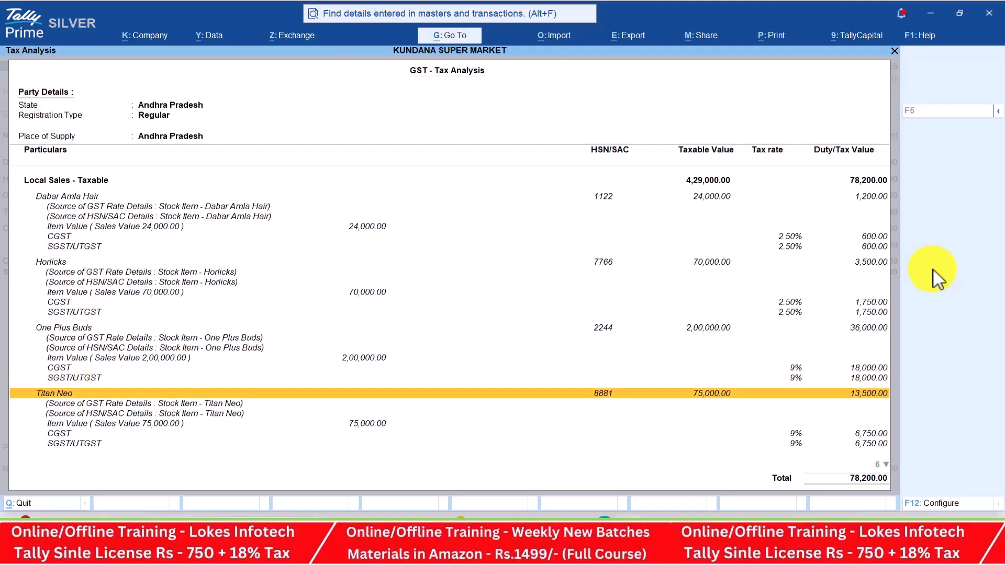
pyautogui.press('Down')
pyautogui.press('Down')
pyautogui.press('Down')
pyautogui.press('Down')
pyautogui.press('Down')
pyautogui.press('Down')
pyautogui.press('Down')
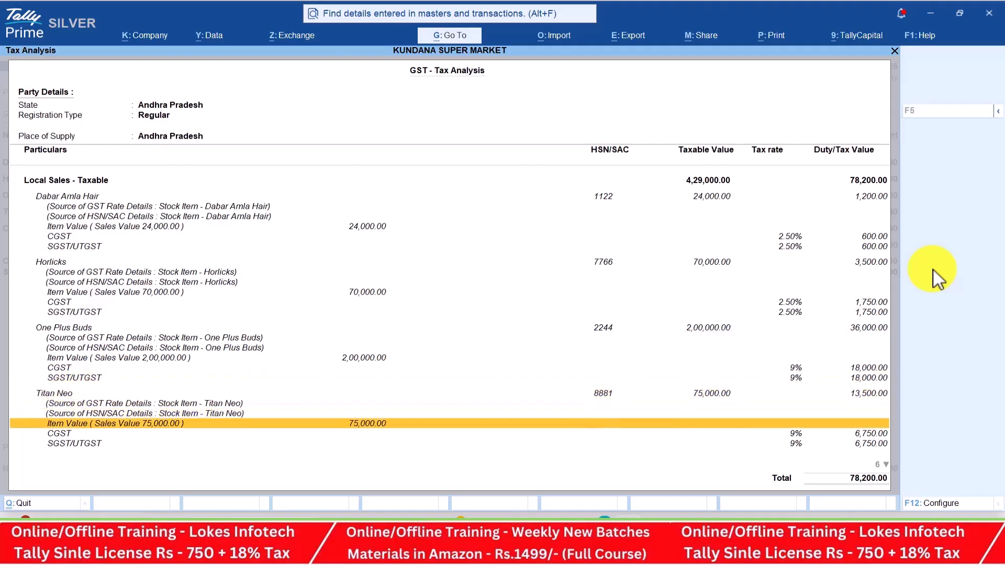
pyautogui.press('Down')
pyautogui.press('Down')
pyautogui.press('Down')
pyautogui.press('Down')
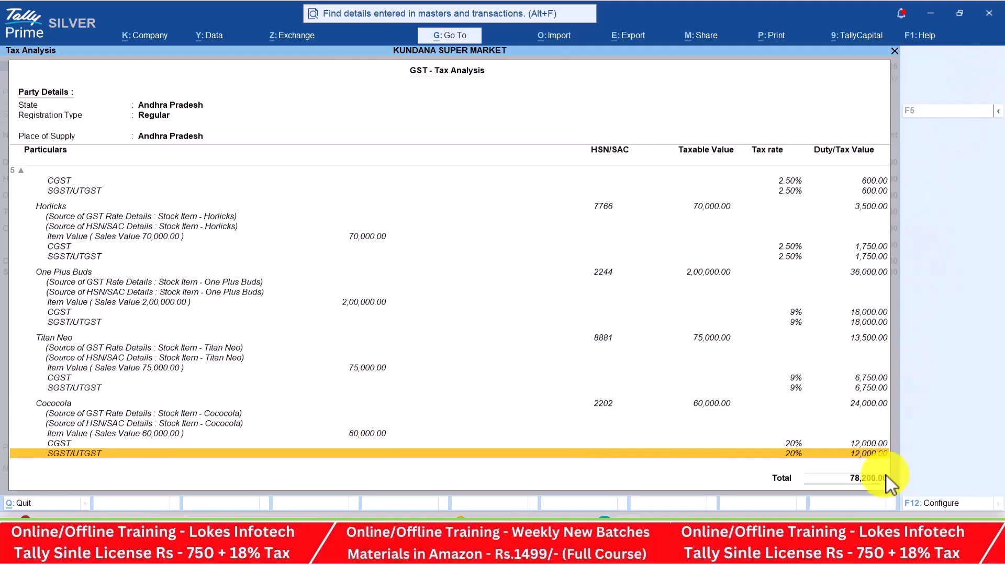
pyautogui.press('Escape')
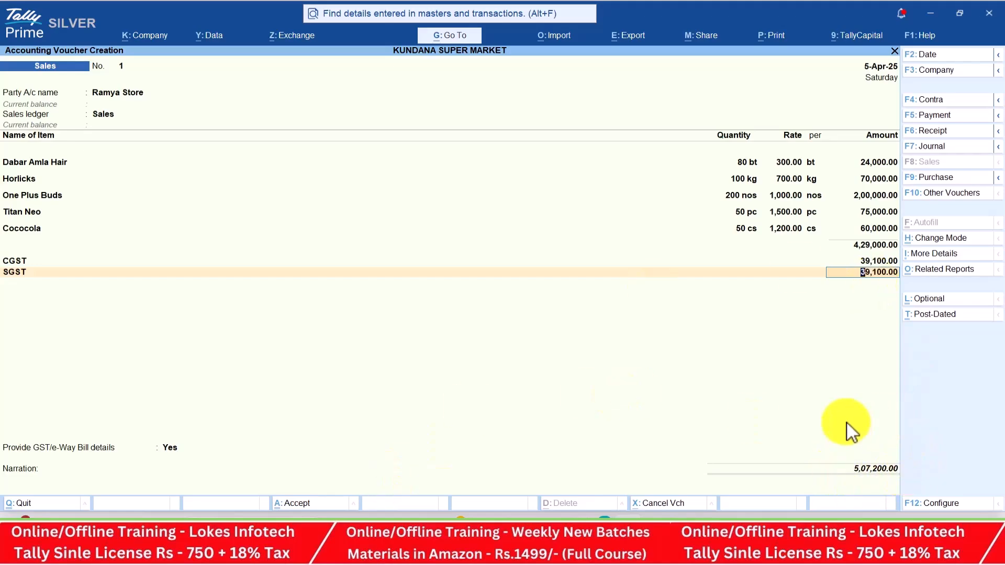
# Set GST/e-Way Bill details to No and open the Ramya Store Tax Invoice preview
pyautogui.press('Return')
pyautogui.press('Return')
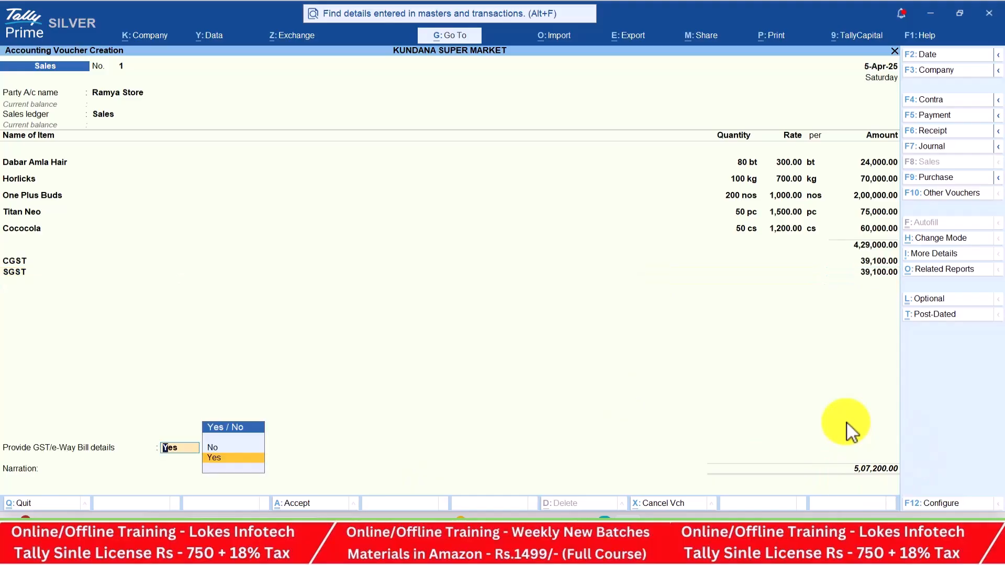
pyautogui.press('Return')
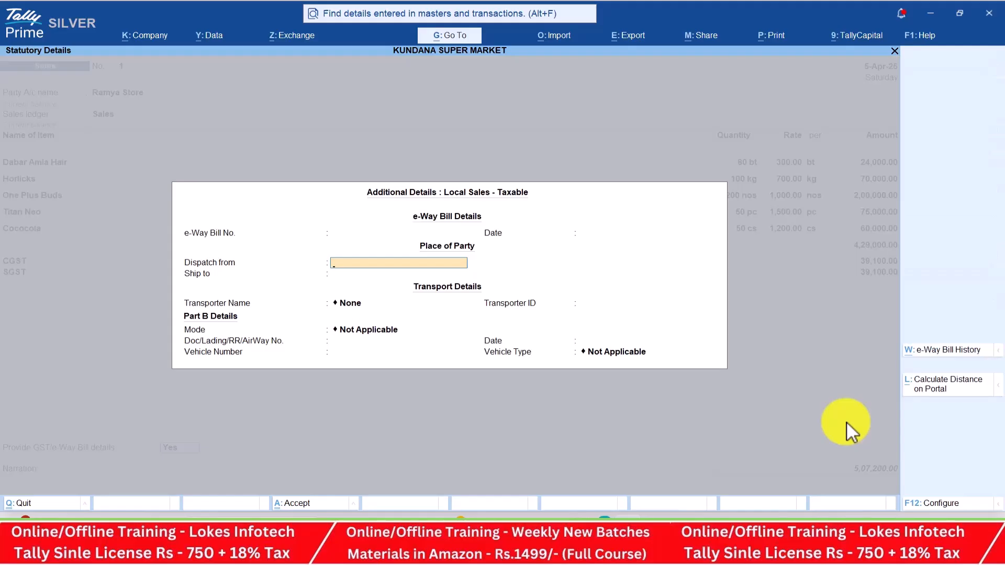
pyautogui.press('Escape')
pyautogui.press('Up')
pyautogui.press('Return')
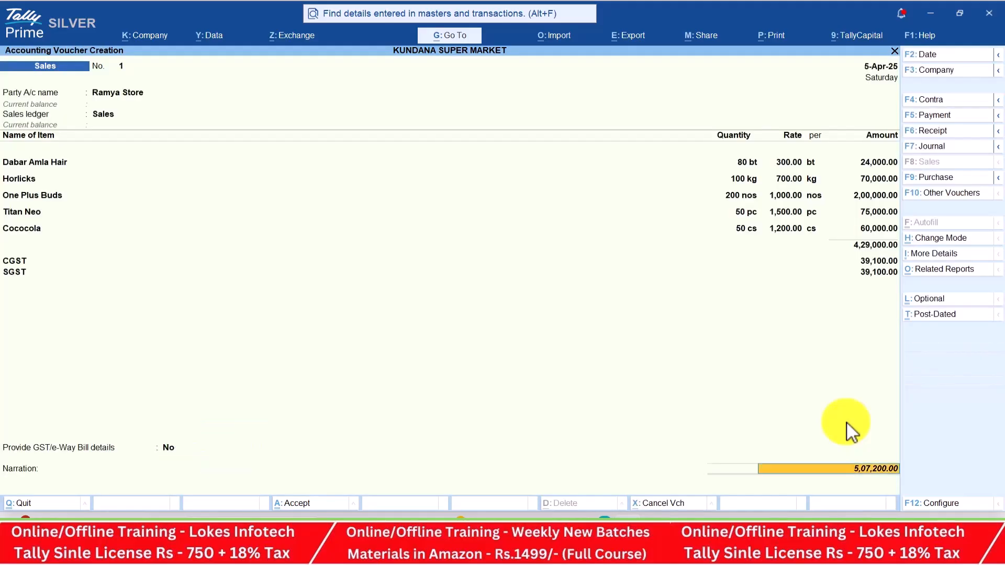
pyautogui.hotkey('ctrl', 'p')
pyautogui.press('Left')
pyautogui.press('Return')
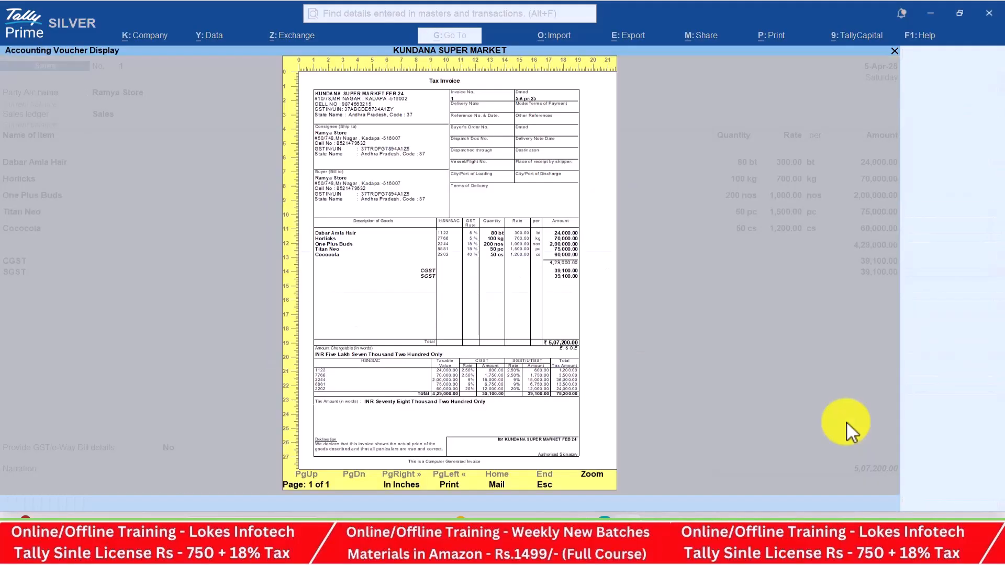
# Zoom the Tax Invoice preview and scroll through the whole 5,07,200 invoice
pyautogui.press('z')
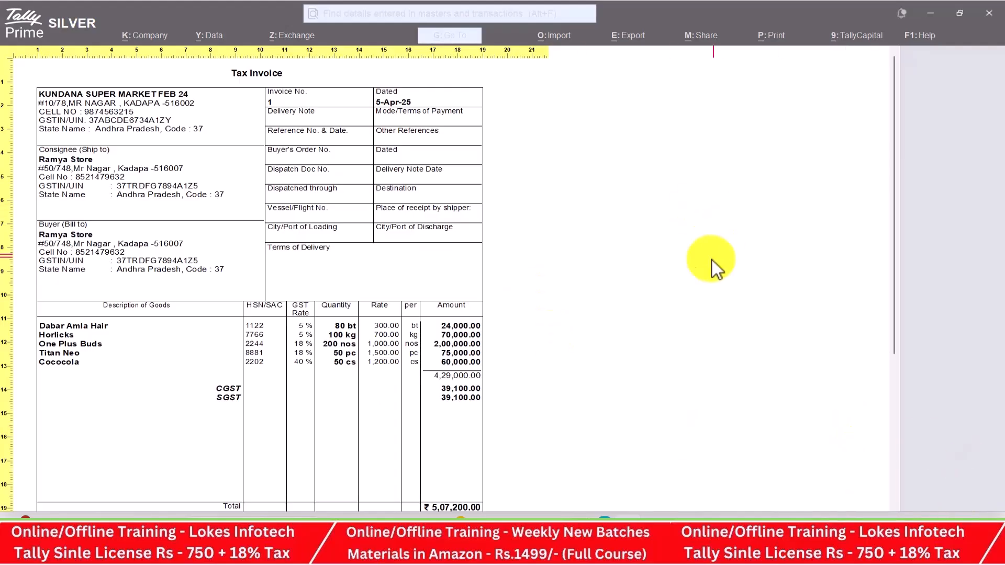
pyautogui.scroll(-4, 391, 197)
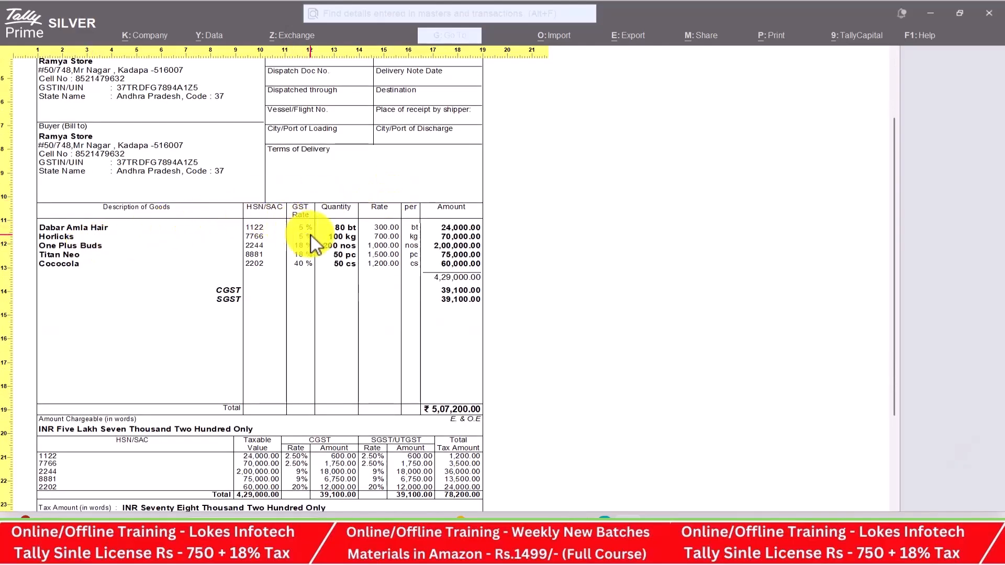
pyautogui.scroll(-4, 426, 299)
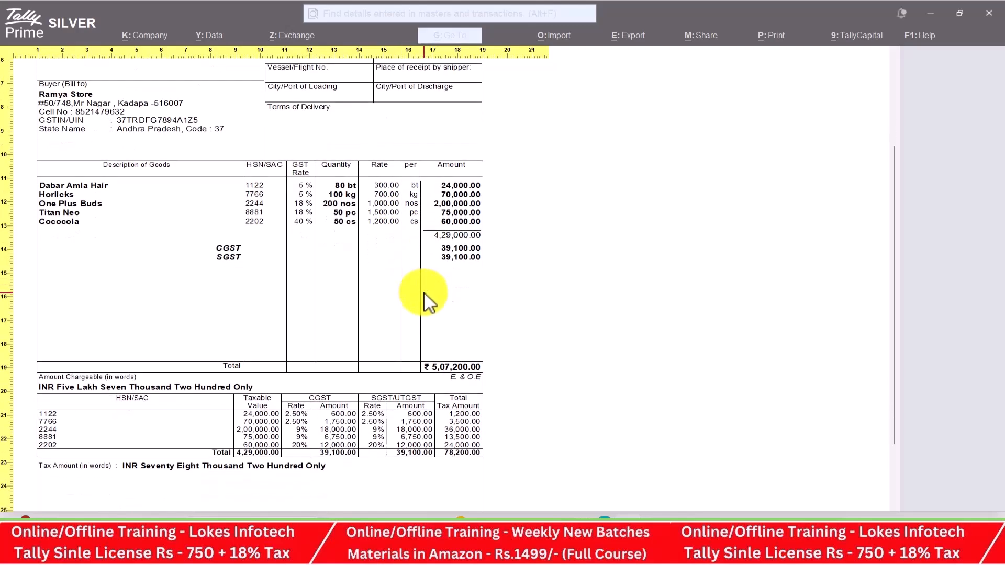
pyautogui.scroll(-2, 428, 302)
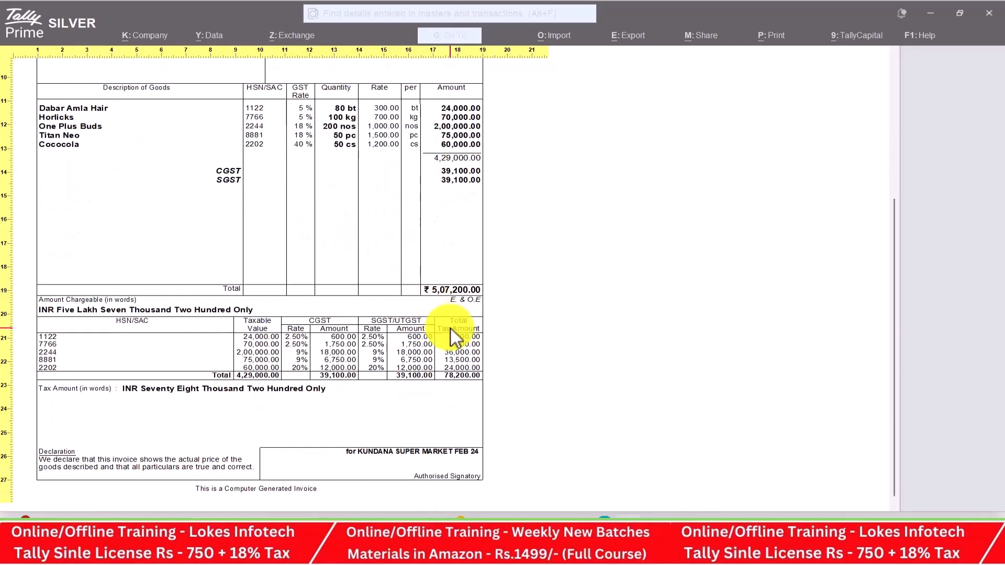
pyautogui.scroll(7, 451, 329)
pyautogui.scroll(3, 451, 338)
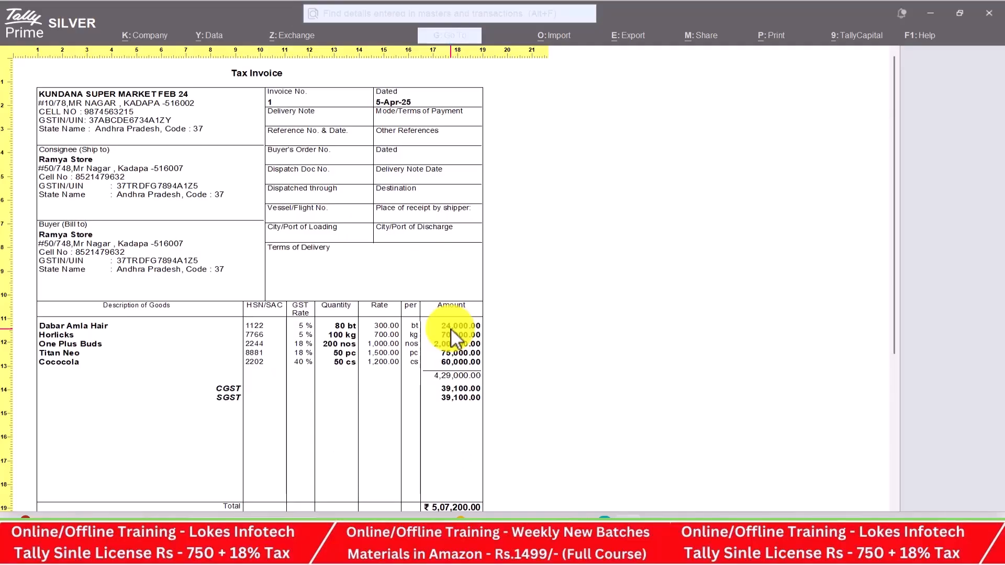
# Close the preview and save the Ramya Store sales voucher
pyautogui.press('Escape')
pyautogui.press('Escape')
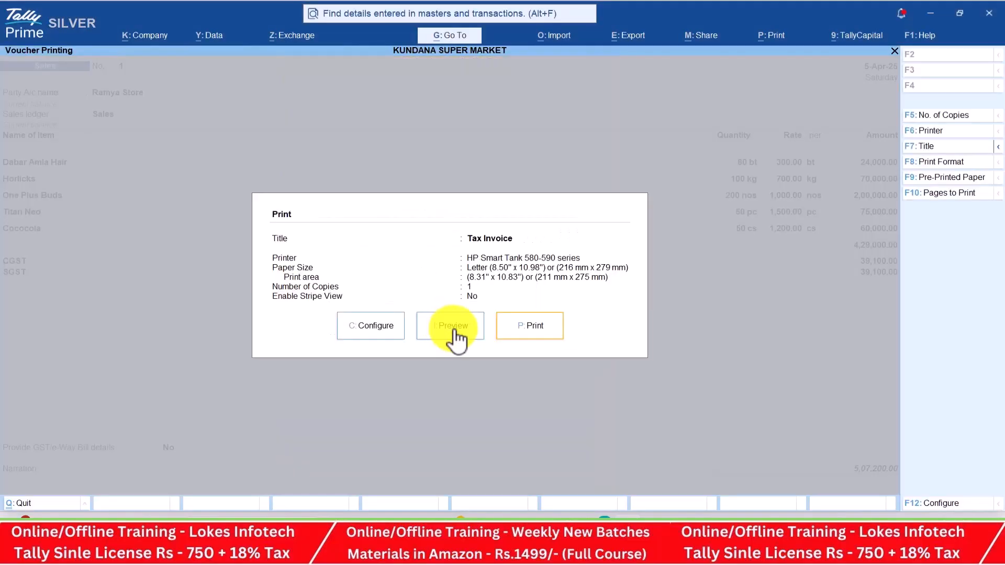
pyautogui.press('Escape')
pyautogui.press('ctrl')
pyautogui.hotkey('ctrl', 'a')
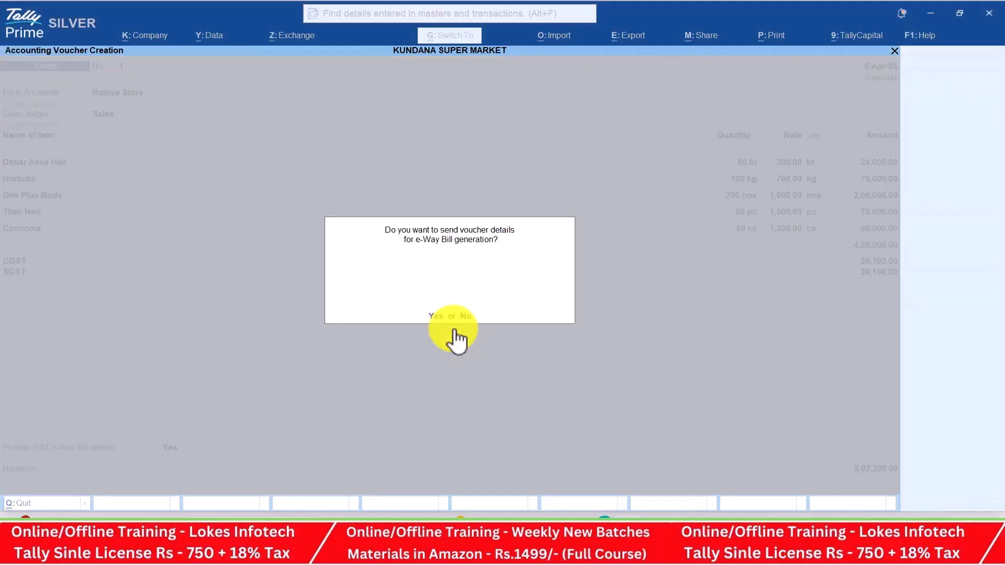
# Decline the e-Way Bill prompt and start a Receipt voucher dated 7-Apr-25
pyautogui.press('n')
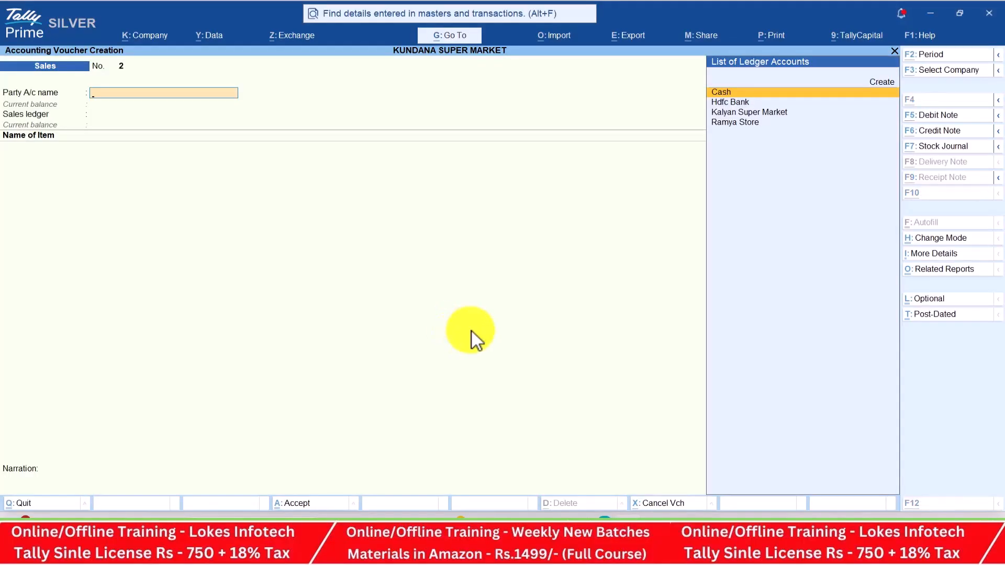
pyautogui.hotkey('alt', 'Tab')
pyautogui.scroll(-2, 483, 343)
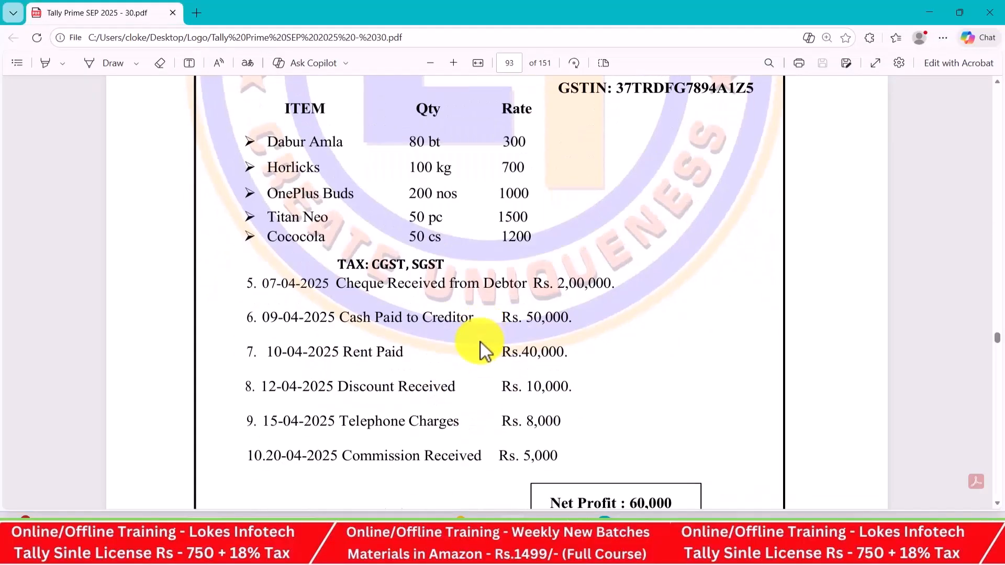
pyautogui.hotkey('alt', 'Tab')
pyautogui.click(947, 133)
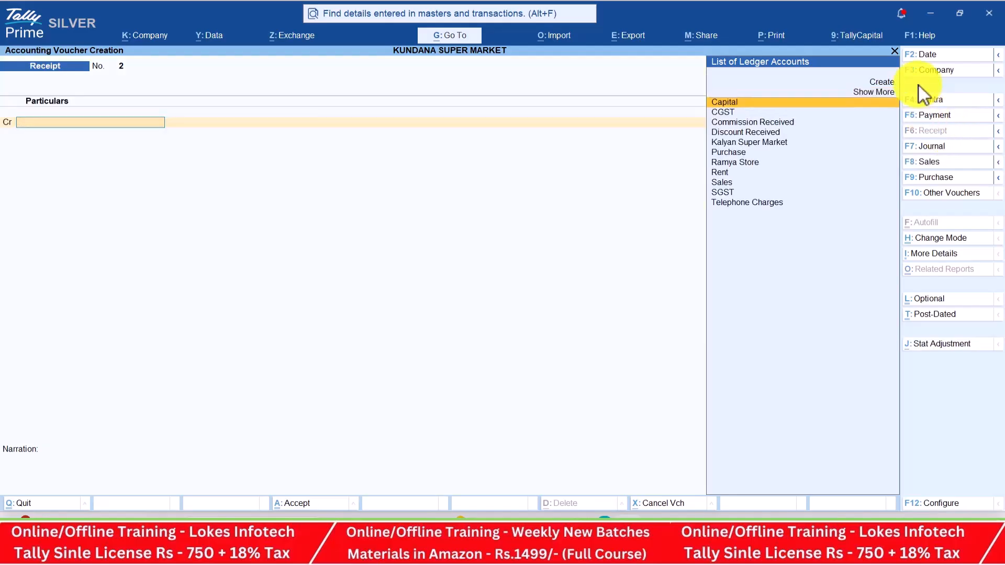
pyautogui.hotkey('alt', 'Tab')
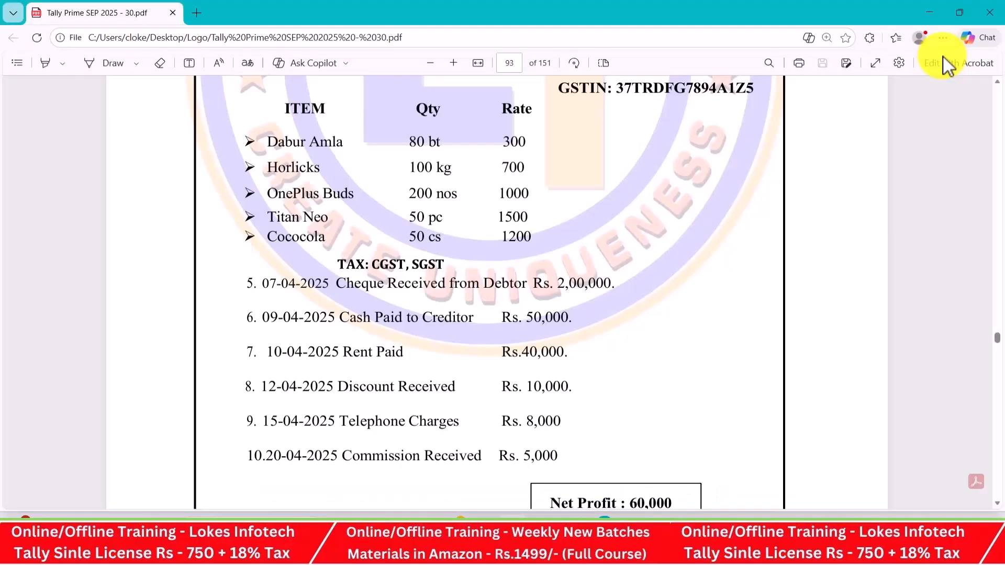
pyautogui.hotkey('alt', 'Tab')
pyautogui.click(944, 57)
pyautogui.write('7-4')
pyautogui.press('Return')
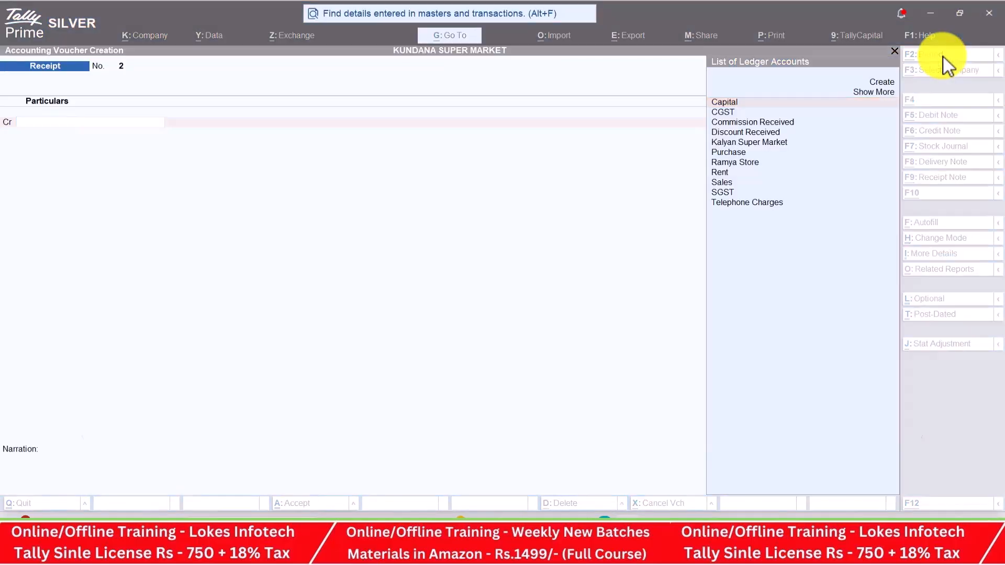
# Credit Ramya Store with 2,00,000 on the receipt
pyautogui.hotkey('alt', 'Tab')
pyautogui.hotkey('alt', 'Tab')
pyautogui.press('Down')
pyautogui.press('Down')
pyautogui.press('Down')
pyautogui.press('Down')
pyautogui.press('Down')
pyautogui.press('Down')
pyautogui.press('Return')
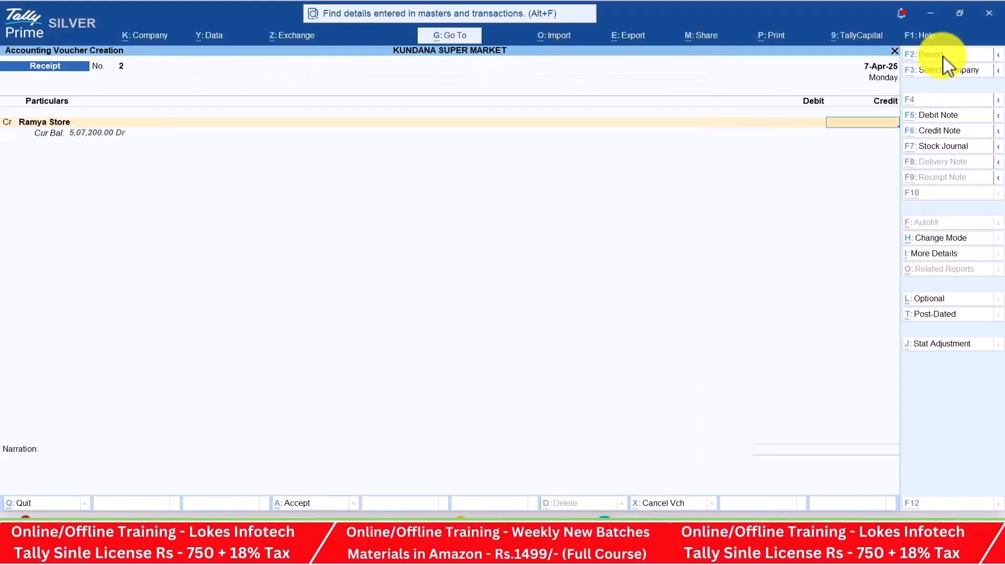
pyautogui.hotkey('alt', 'Tab')
pyautogui.hotkey('alt', 'Tab')
pyautogui.write('200000')
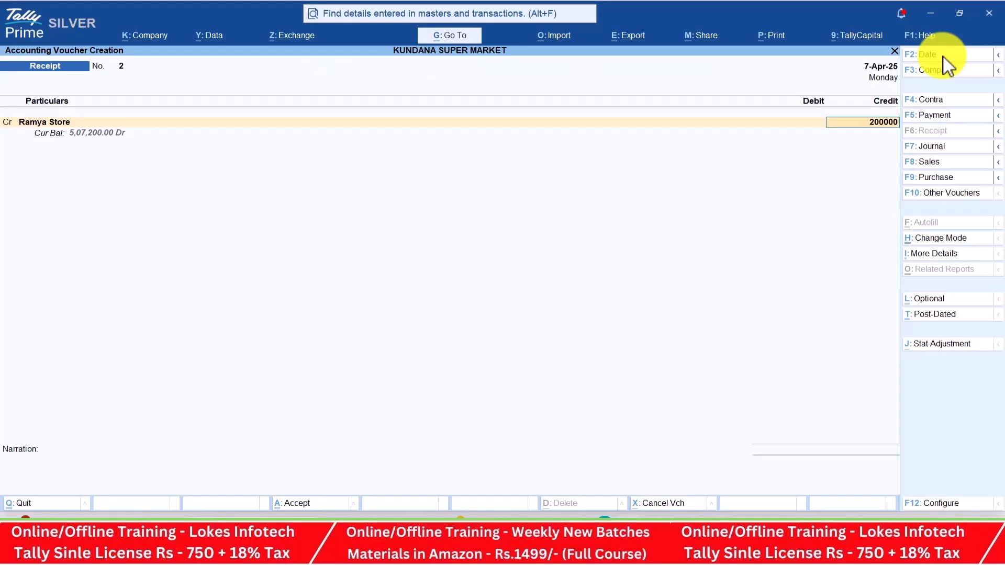
pyautogui.press('Return')
pyautogui.press('Return')
pyautogui.hotkey('alt', 'Tab')
pyautogui.hotkey('alt', 'Tab')
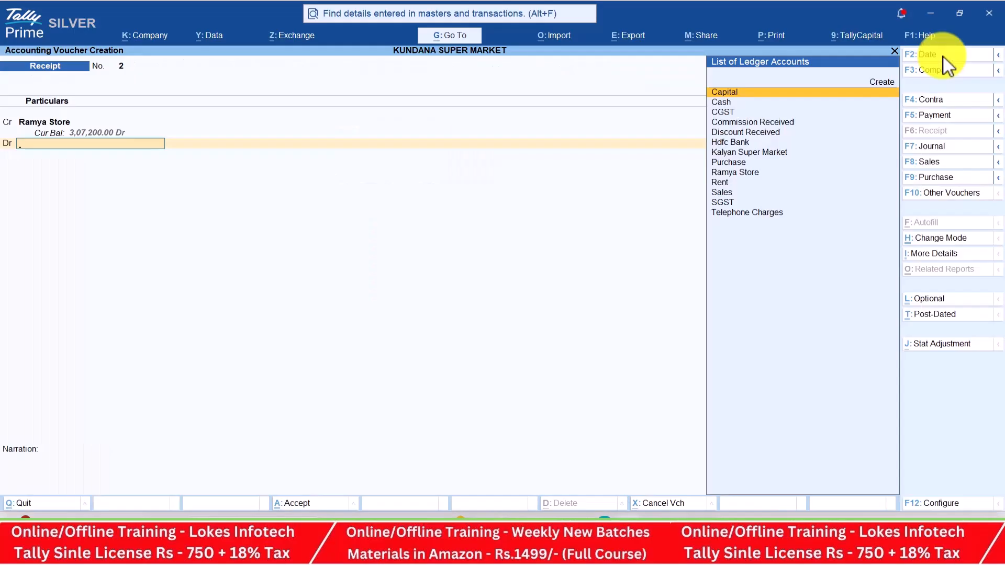
# Debit Hdfc Bank, accept the cheque bank allocation and save Receipt No. 2
pyautogui.write('s')
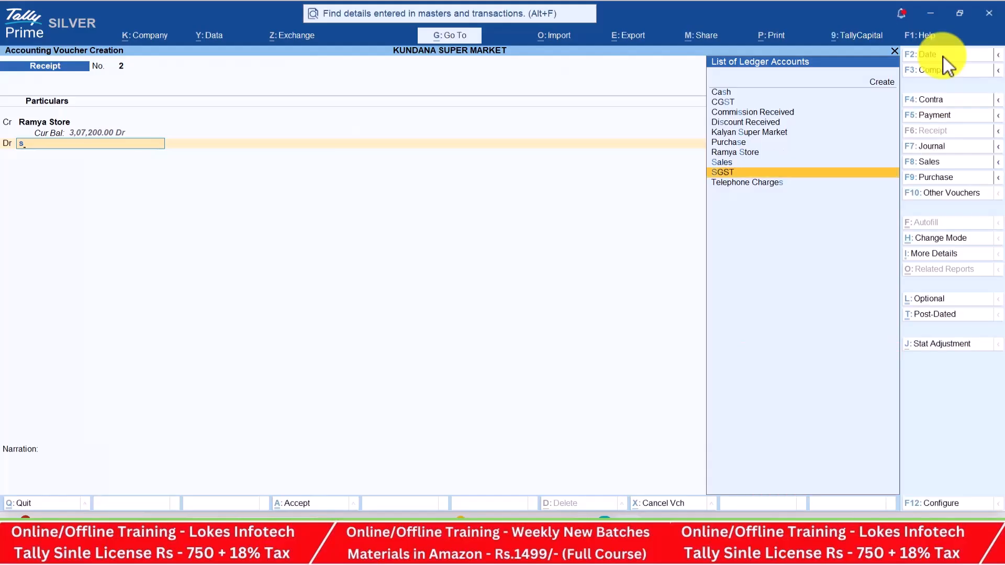
pyautogui.press('BackSpace')
pyautogui.write('s')
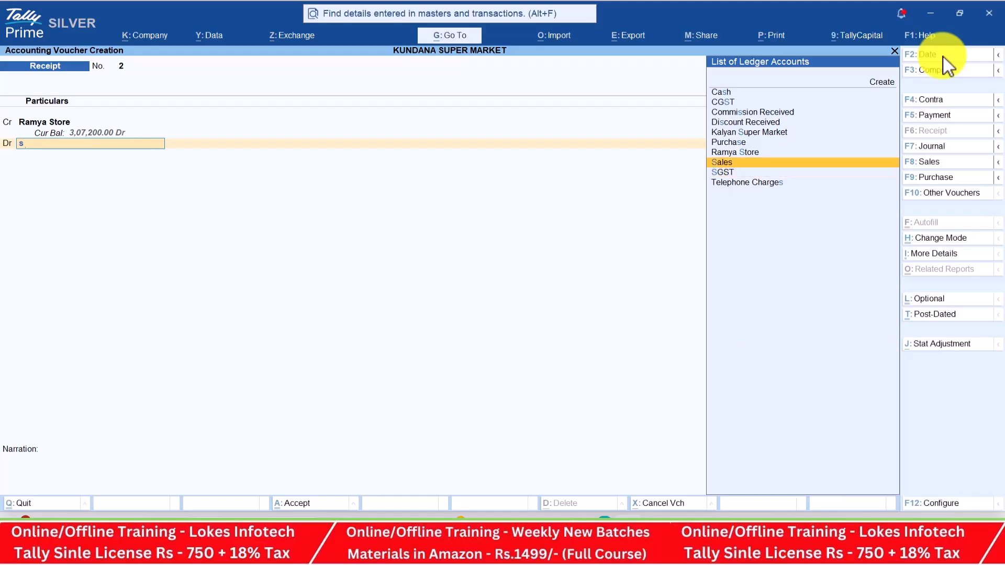
pyautogui.hotkey('alt', 'Tab')
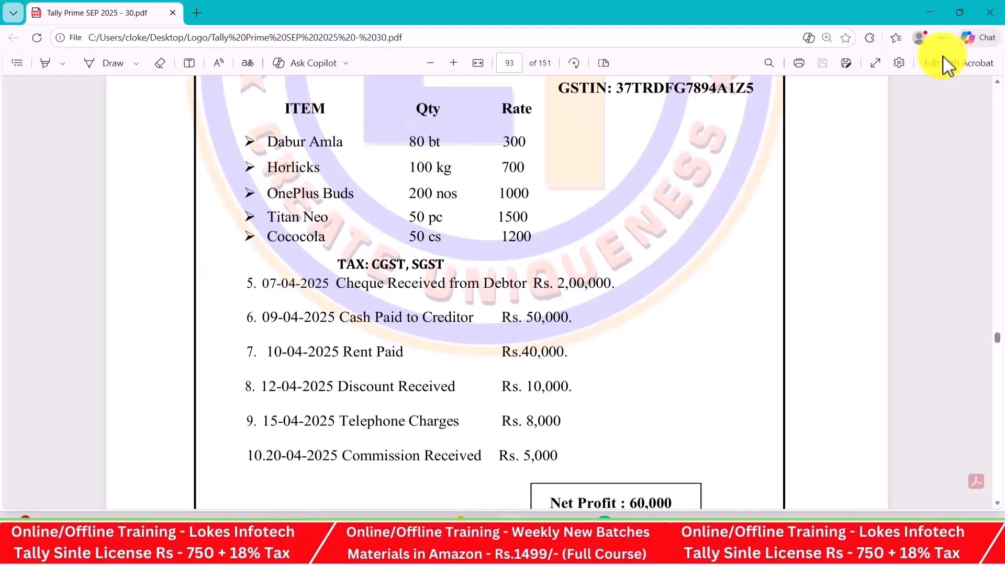
pyautogui.hotkey('alt', 'Tab')
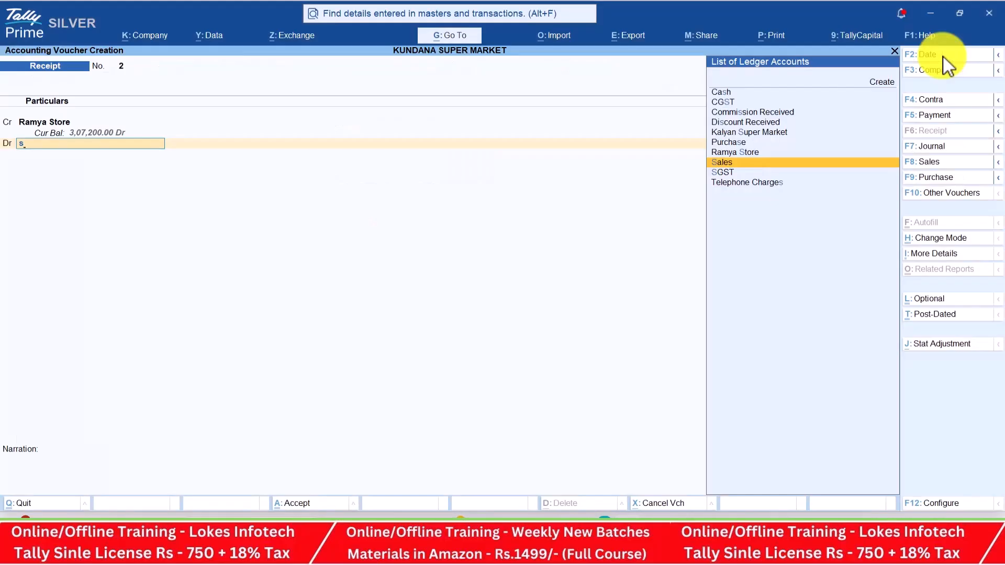
pyautogui.press('BackSpace')
pyautogui.press('Down')
pyautogui.press('Down')
pyautogui.press('Down')
pyautogui.press('Down')
pyautogui.press('Down')
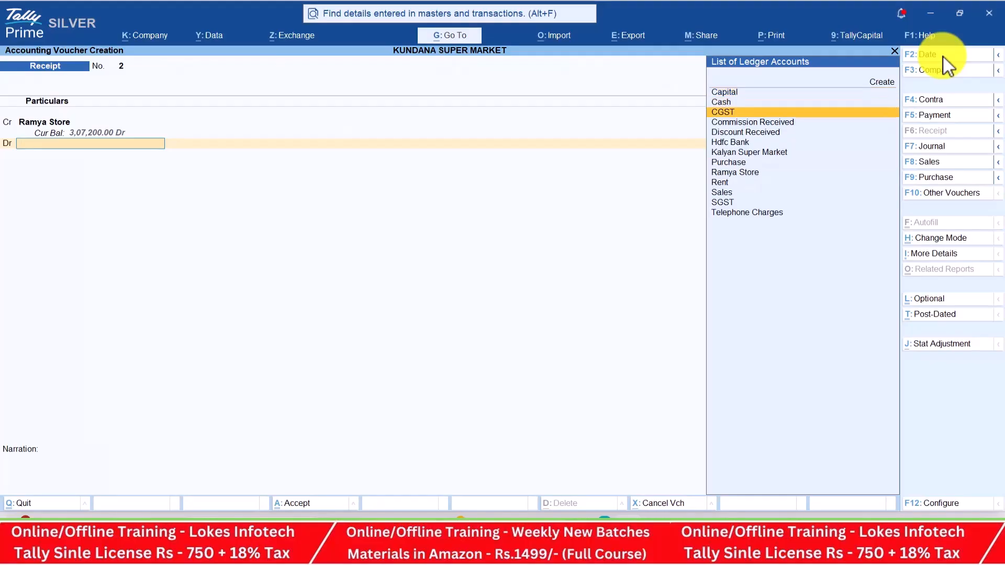
pyautogui.press('Down')
pyautogui.press('Up')
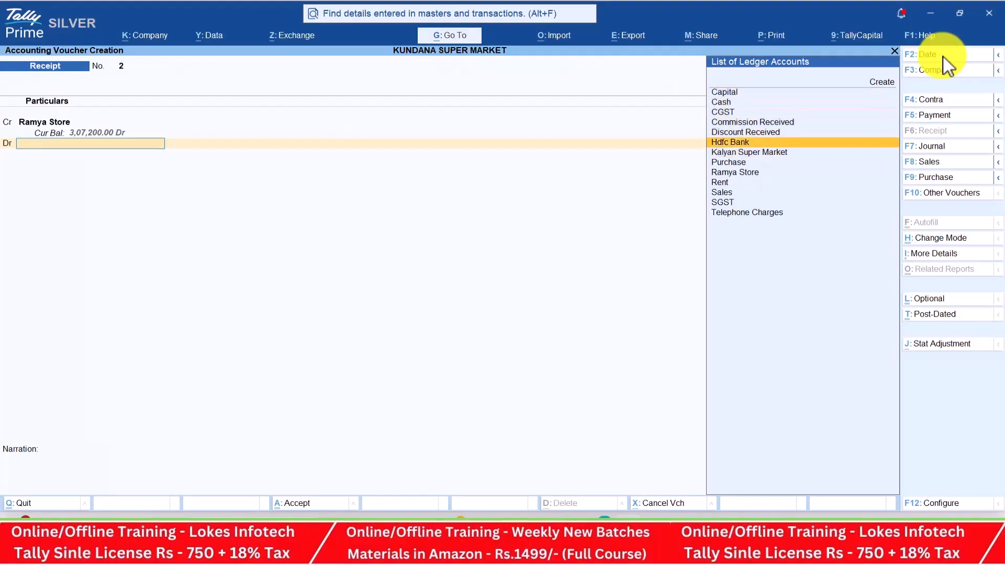
pyautogui.hotkey('alt', 'Tab')
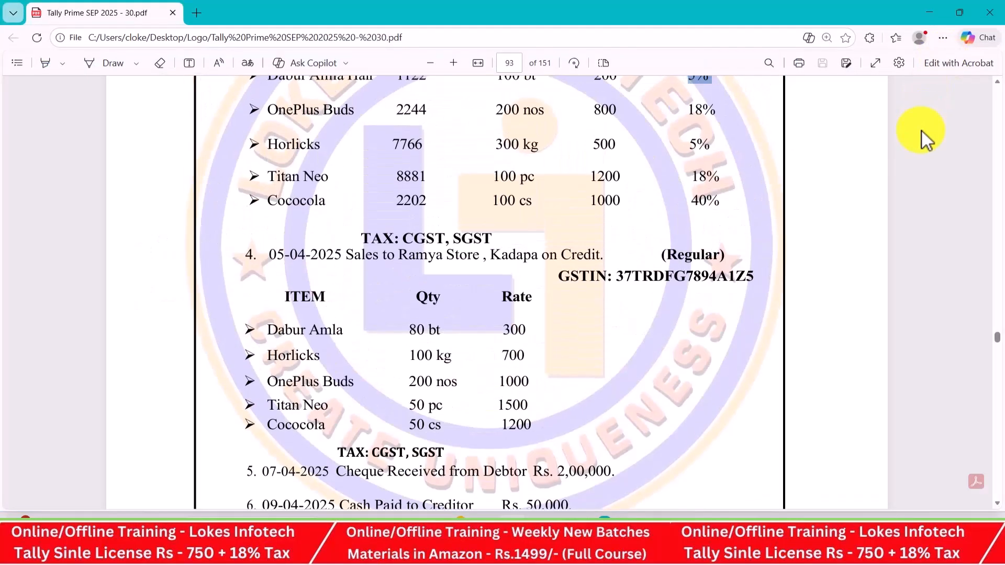
pyautogui.scroll(3, 922, 131)
pyautogui.hotkey('alt', 'Tab')
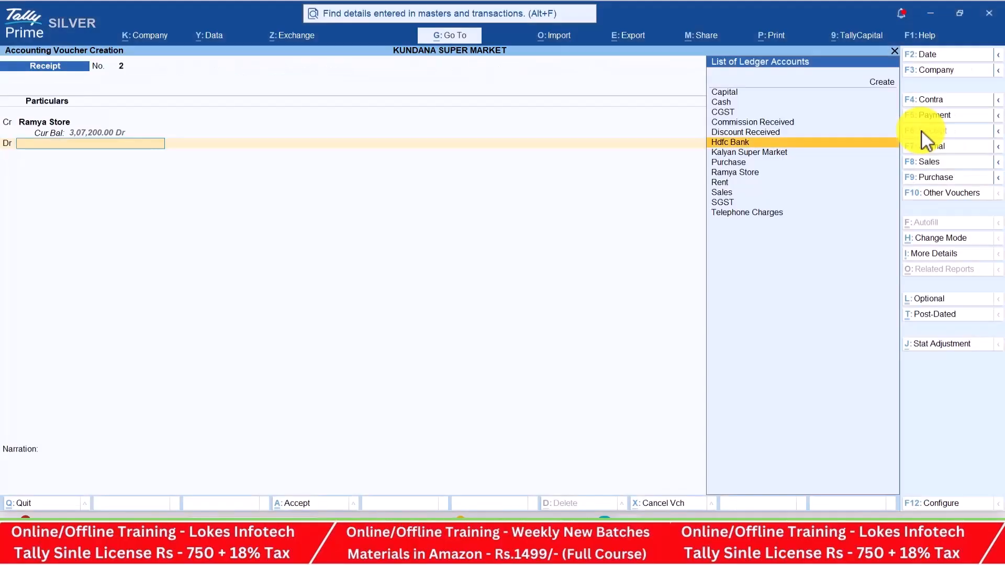
pyautogui.press('Return')
pyautogui.press('Return')
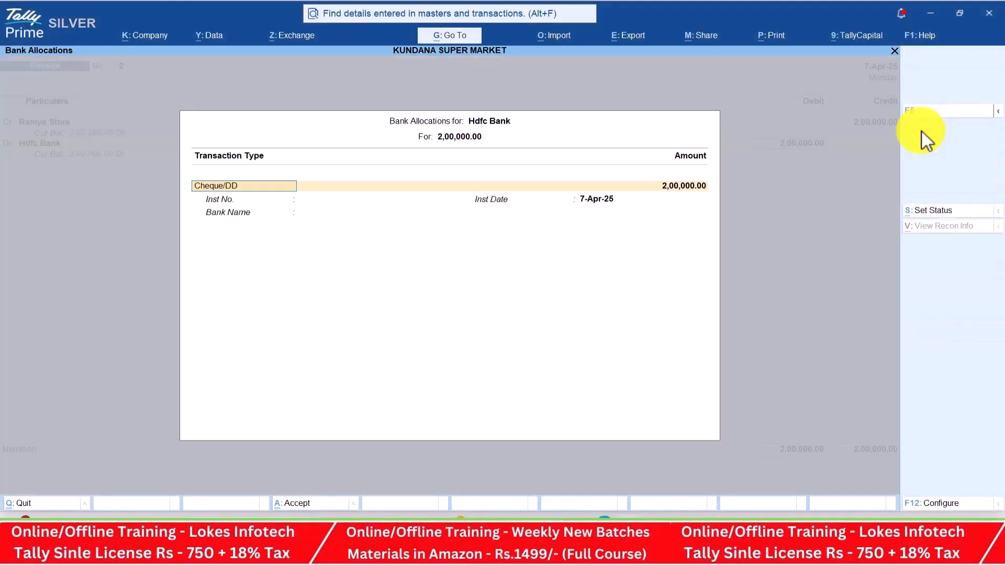
pyautogui.hotkey('ctrl', 'a')
pyautogui.hotkey('ctrl', 'a')
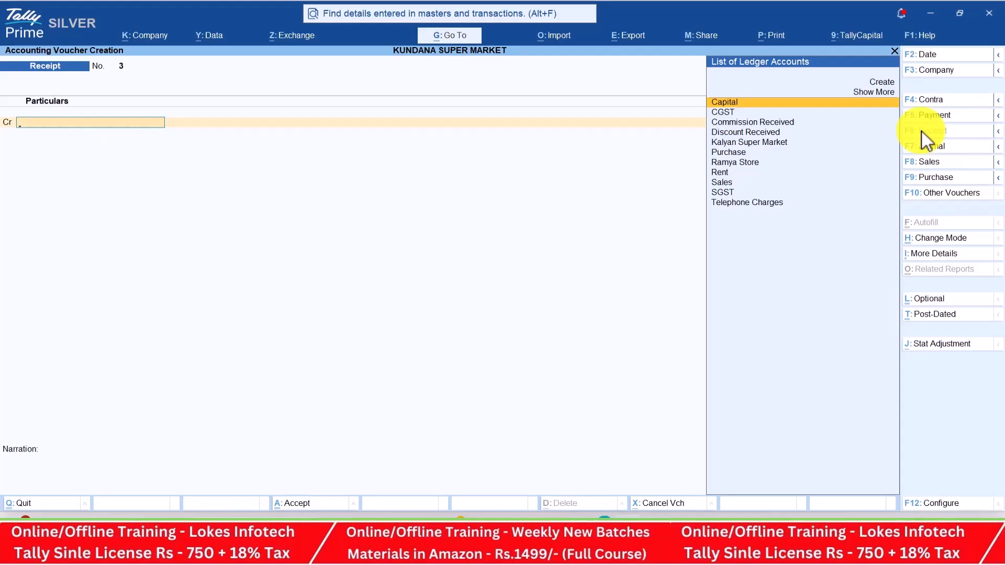
# Start a Payment voucher dated 9-Apr, checking the exercise PDF for details
pyautogui.click(951, 120)
pyautogui.hotkey('alt', 'Tab')
pyautogui.scroll(-10, 674, 292)
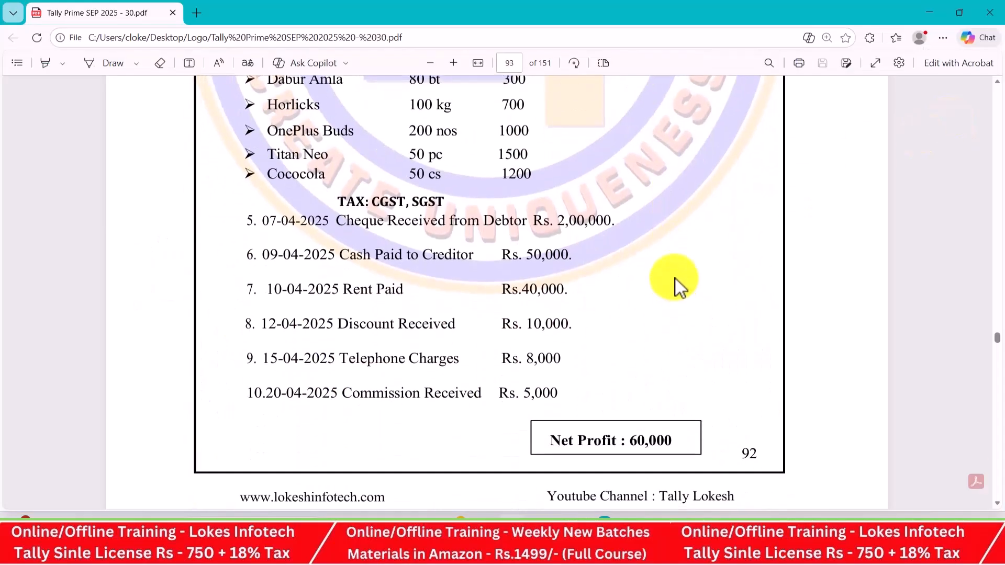
pyautogui.hotkey('alt', 'Tab')
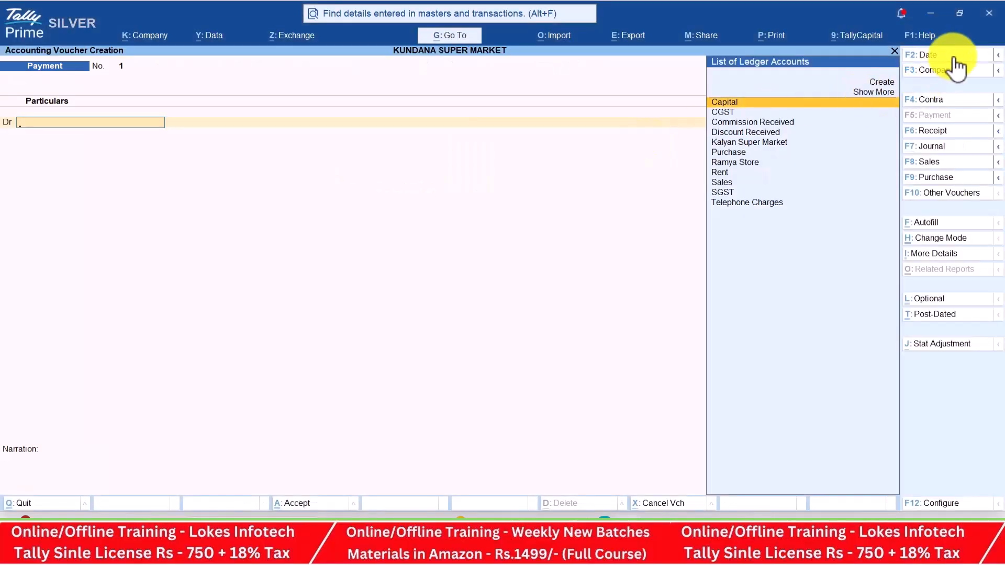
pyautogui.click(954, 57)
pyautogui.write('9-4')
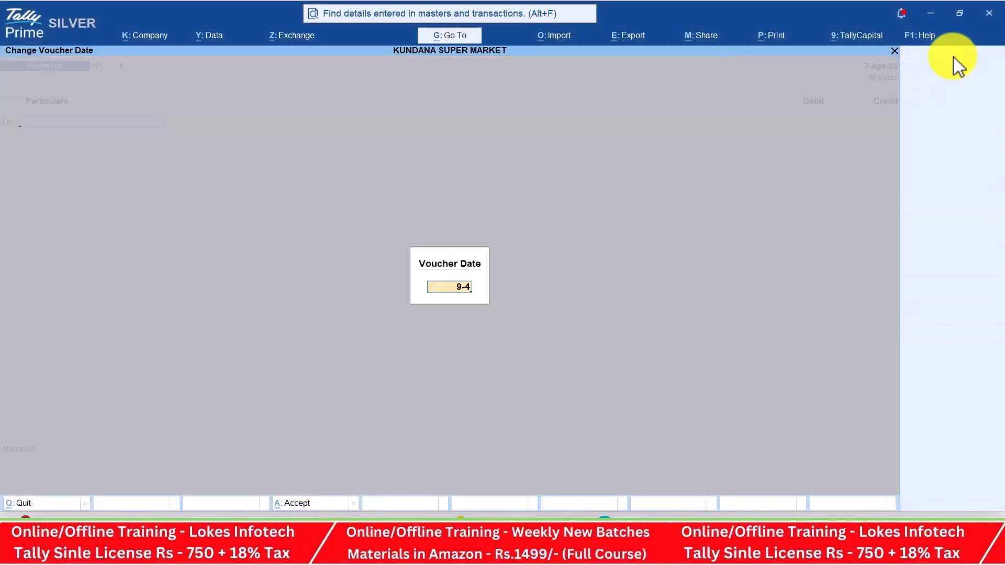
pyautogui.press('Return')
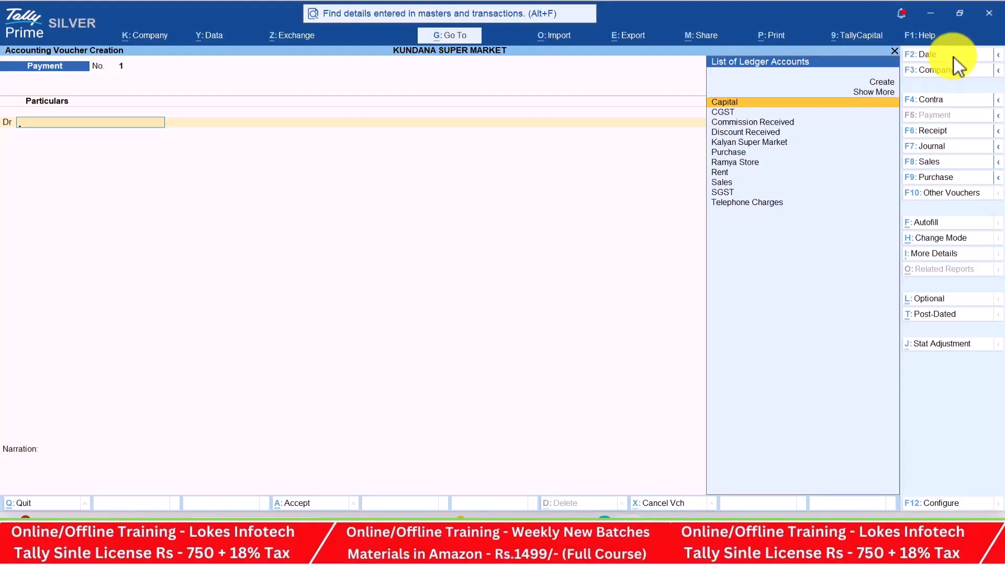
# Debit Kalyan Super Market 50,000, credit Cash, and save the payment
pyautogui.press('Down')
pyautogui.press('Down')
pyautogui.press('Down')
pyautogui.press('Down')
pyautogui.press('Return')
pyautogui.hotkey('alt', 'Tab')
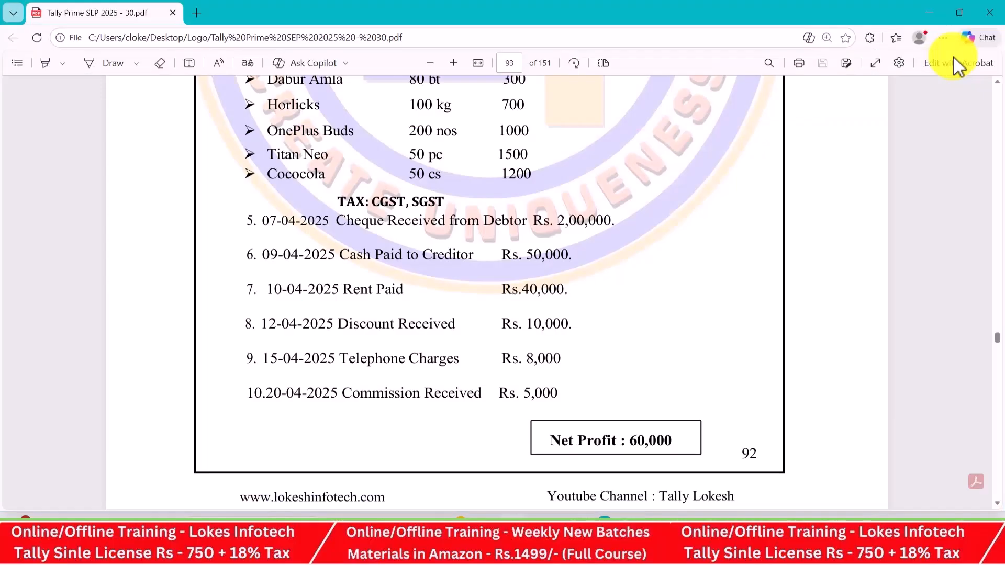
pyautogui.hotkey('alt', 'Tab')
pyautogui.write('50000')
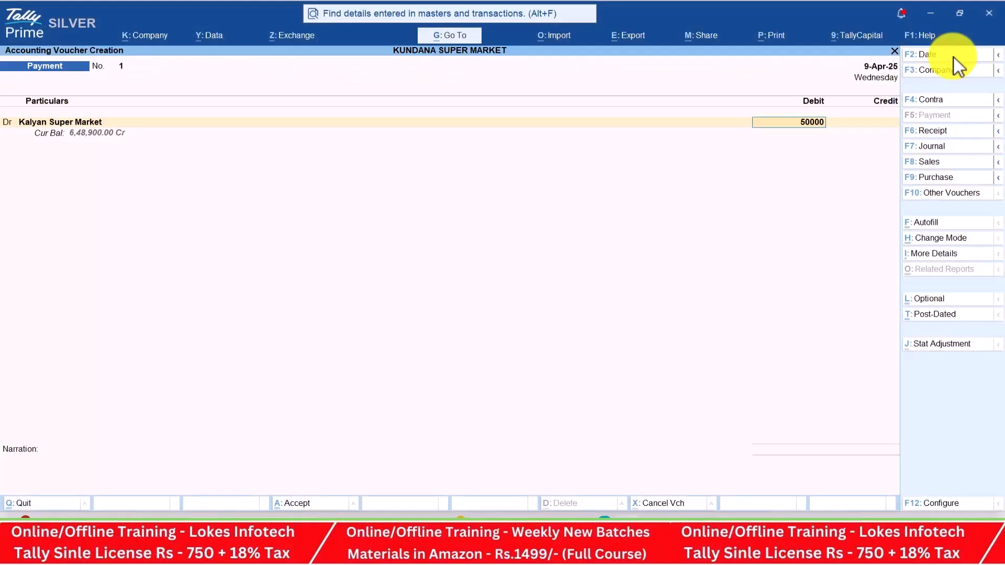
pyautogui.press('Return')
pyautogui.press('Down')
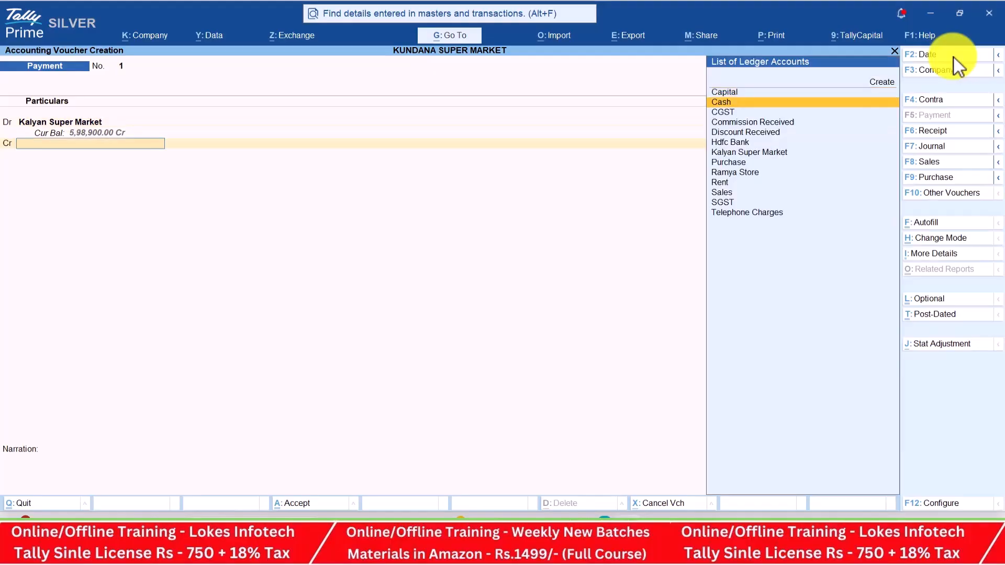
pyautogui.press('Return')
pyautogui.press('Return')
pyautogui.press('Return')
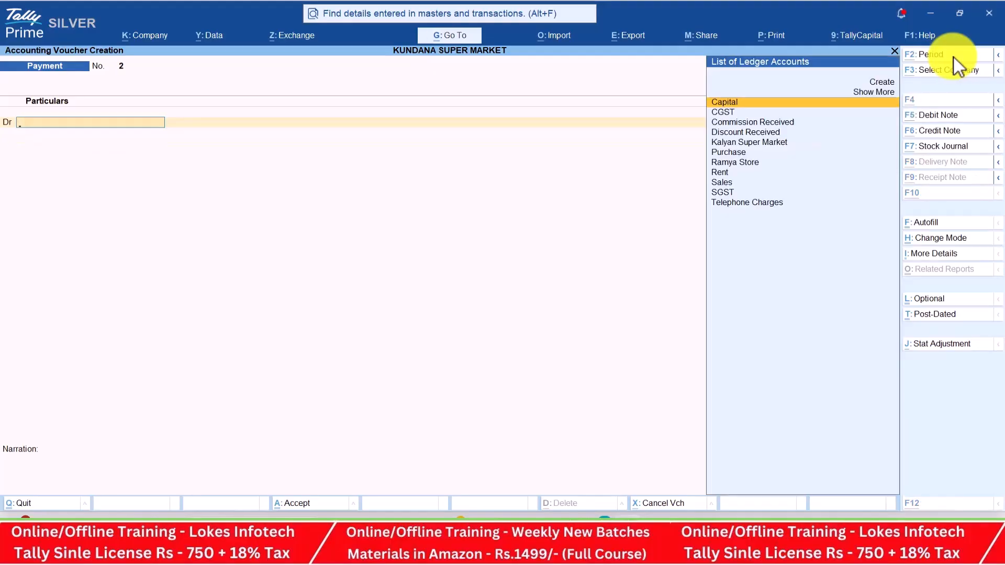
pyautogui.hotkey('alt', 'Tab')
pyautogui.hotkey('alt', 'Tab')
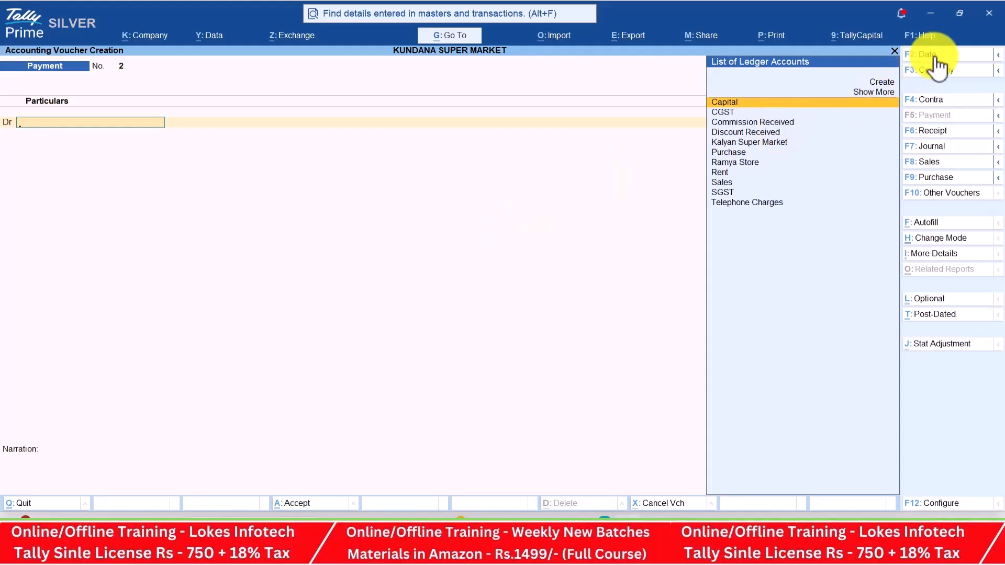
# Record the 10-Apr payment debiting Rent 40,000 against Cash
pyautogui.click(938, 54)
pyautogui.write('10-4')
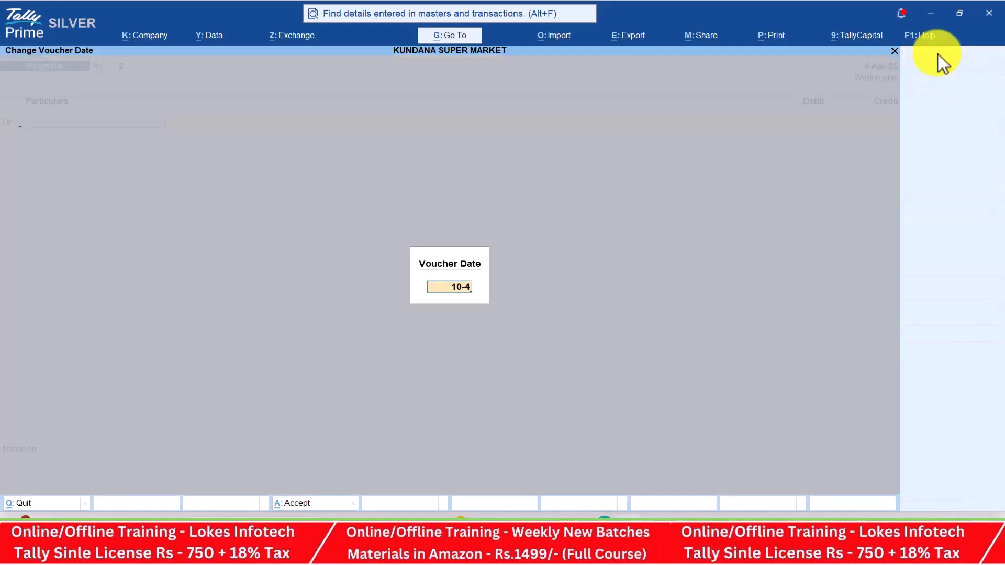
pyautogui.press('Return')
pyautogui.write('Rent')
pyautogui.press('Return')
pyautogui.hotkey('alt', 'Tab')
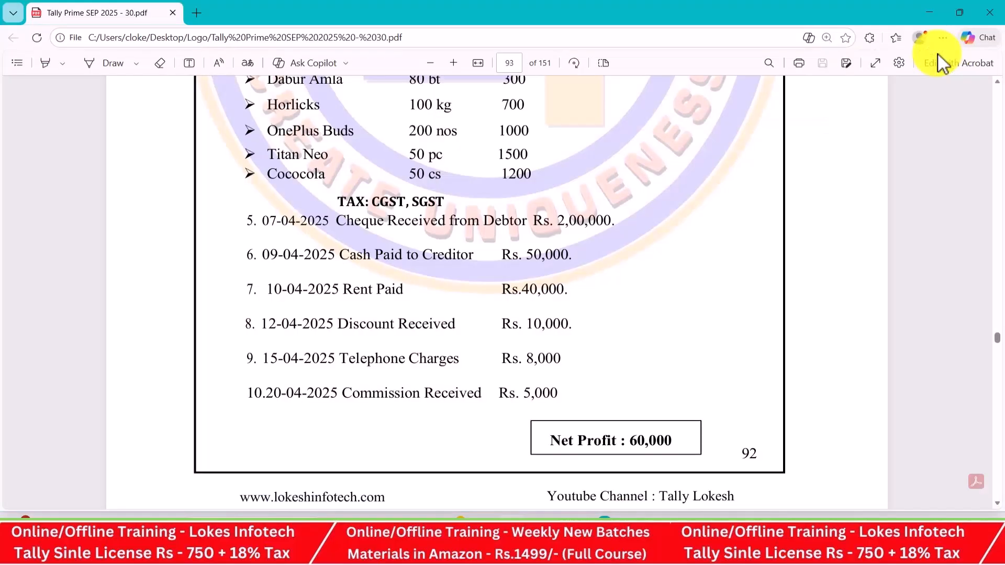
pyautogui.hotkey('alt', 'Tab')
pyautogui.write('40000')
pyautogui.press('Return')
pyautogui.press('Down')
pyautogui.press('Return')
pyautogui.press('Return')
pyautogui.press('Return')
pyautogui.press('Return')
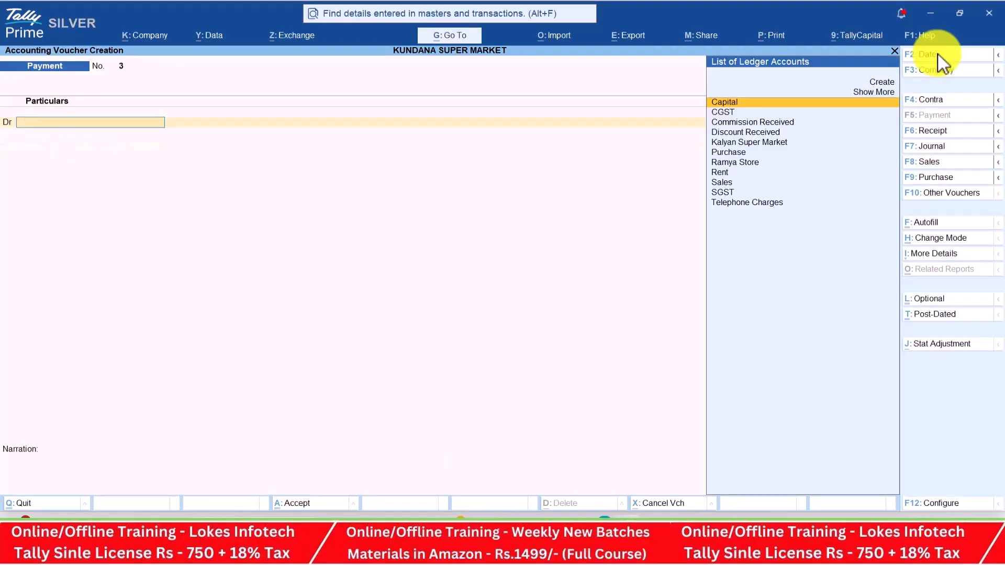
pyautogui.hotkey('alt', 'Tab')
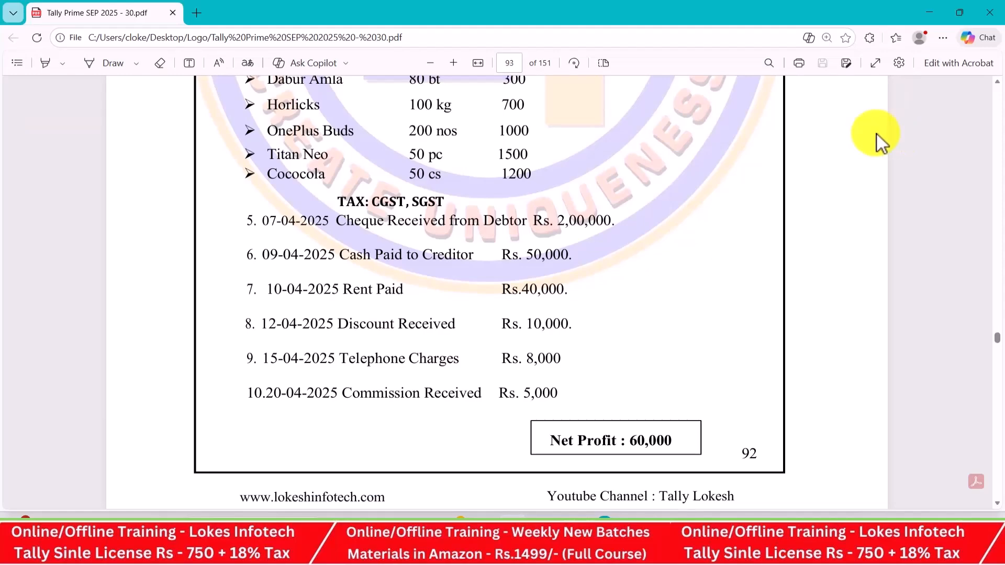
pyautogui.hotkey('alt', 'Tab')
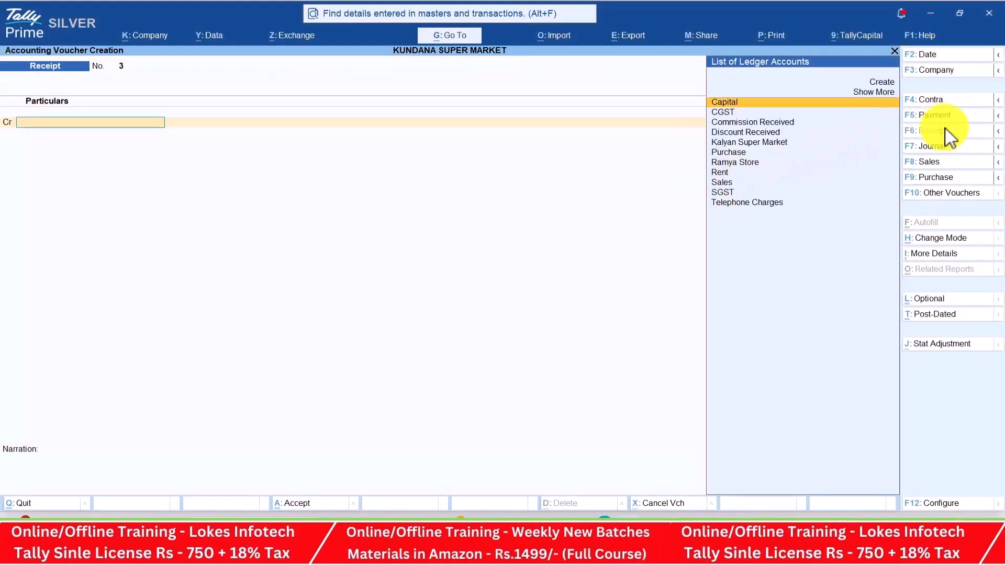
# Record a 12-Apr receipt crediting Discount Received 10,000 against Cash
pyautogui.click(946, 130)
pyautogui.click(935, 59)
pyautogui.write('12-')
pyautogui.write('4')
pyautogui.press('Return')
pyautogui.write('Di')
pyautogui.press('Return')
pyautogui.hotkey('alt', 'Tab')
pyautogui.hotkey('alt', 'Tab')
pyautogui.write('10000')
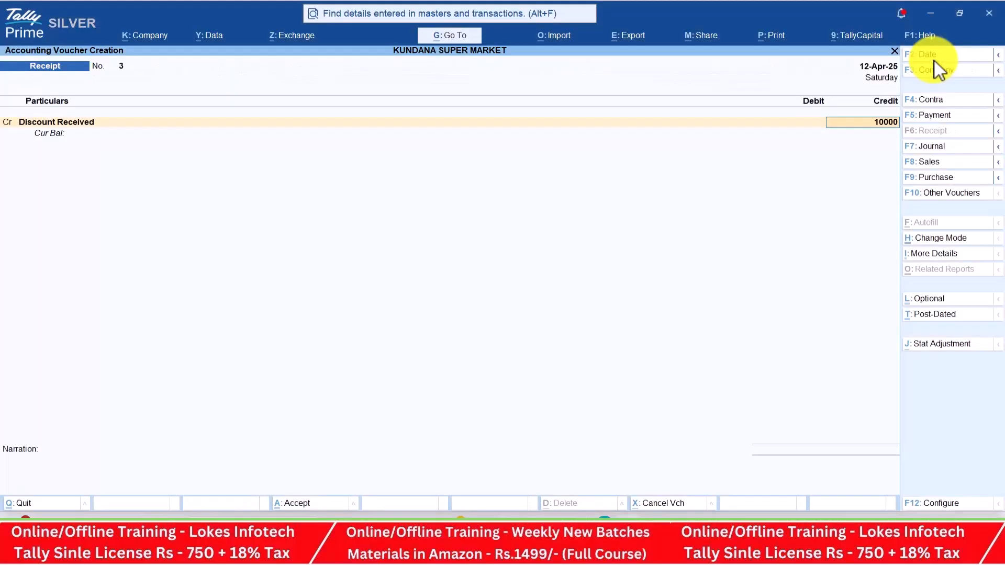
pyautogui.press('Return')
pyautogui.press('Down')
pyautogui.press('Return')
pyautogui.press('Return')
pyautogui.press('Return')
pyautogui.press('Return')
pyautogui.hotkey('alt', 'Tab')
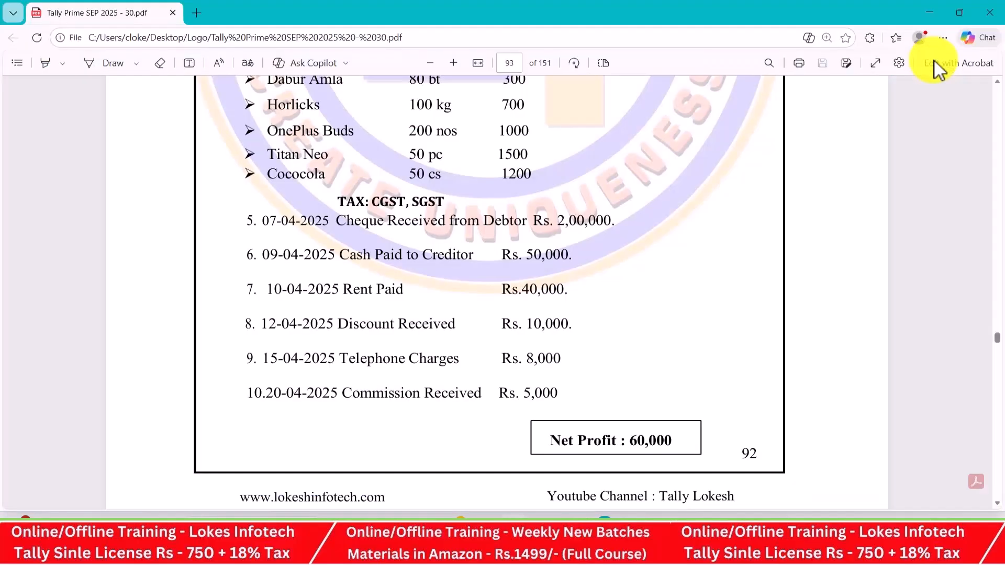
pyautogui.hotkey('alt', 'Tab')
# Record a 15-Apr payment debiting Telephone Charges 8,000 against Cash
pyautogui.click(955, 119)
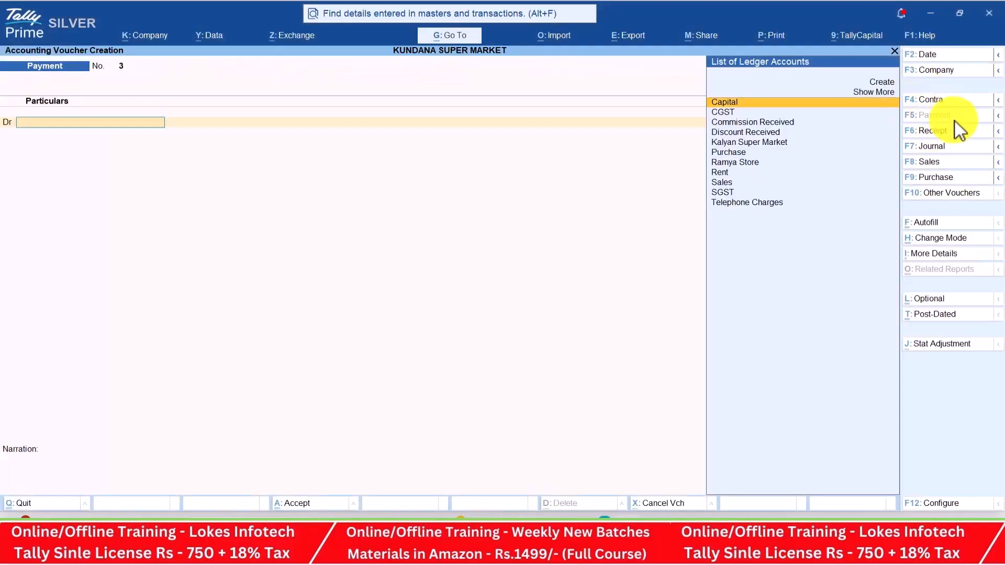
pyautogui.hotkey('alt', 'Tab')
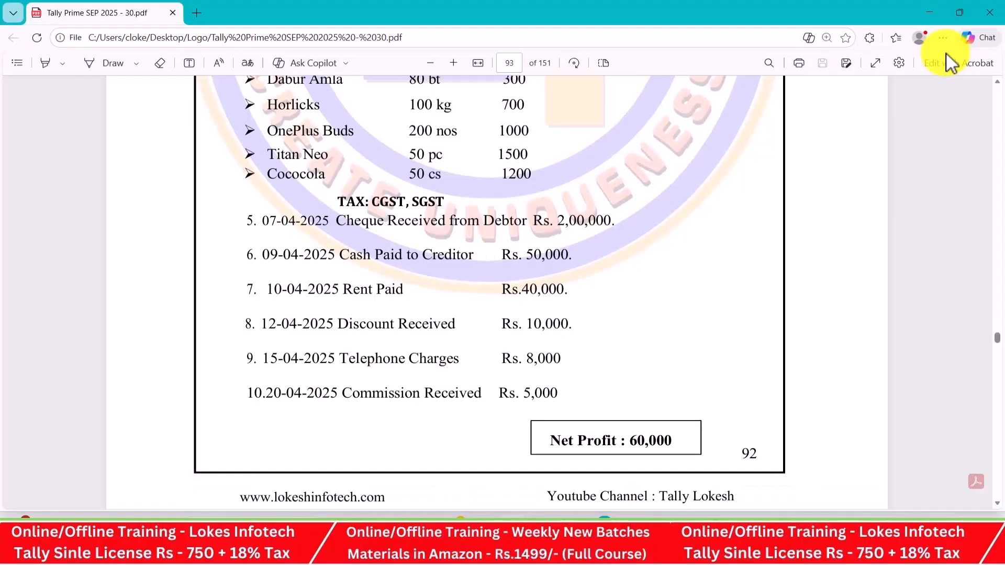
pyautogui.hotkey('alt', 'Tab')
pyautogui.press('F2')
pyautogui.write('15-4')
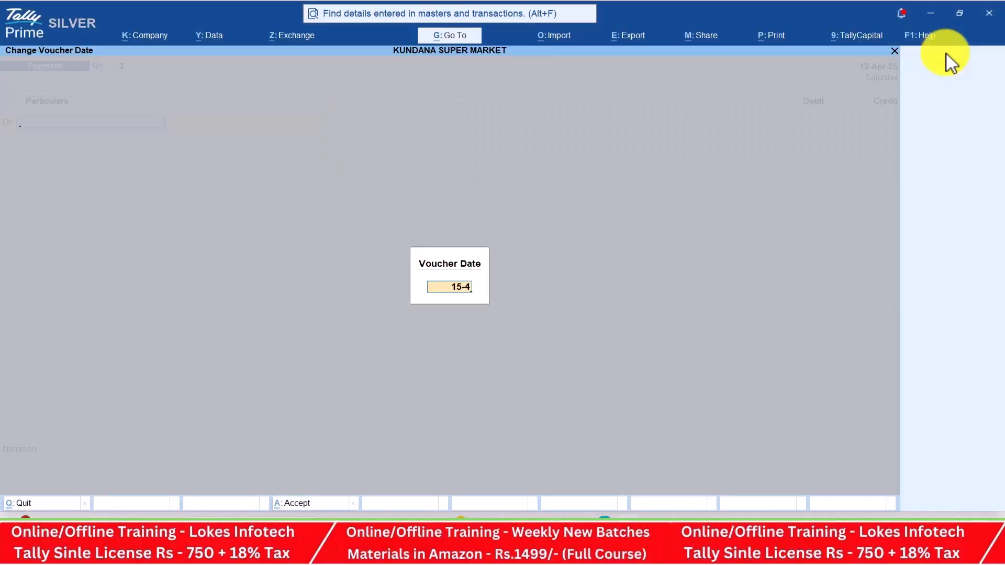
pyautogui.press('Return')
pyautogui.write('Telephone Charges')
pyautogui.press('Return')
pyautogui.hotkey('alt', 'Tab')
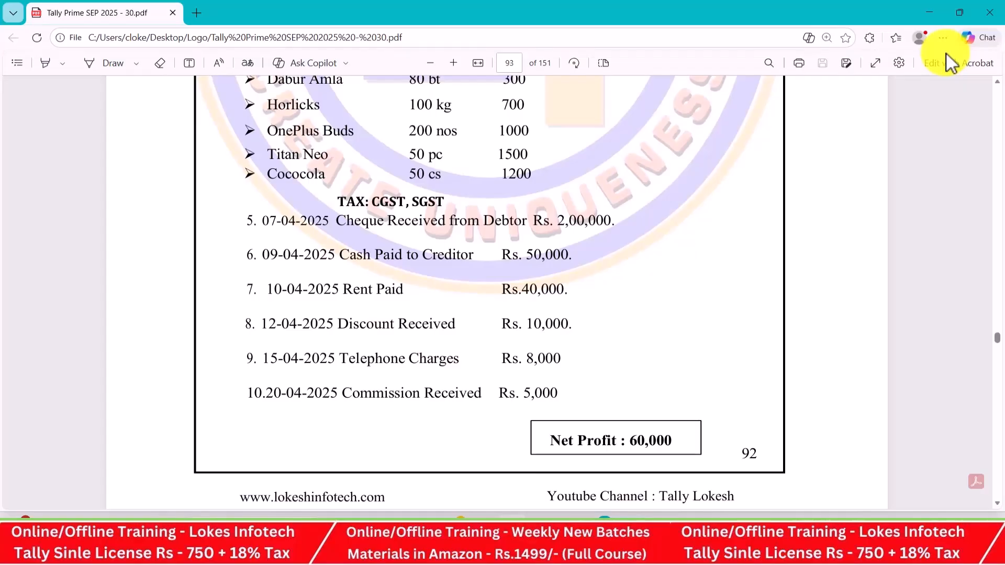
pyautogui.hotkey('alt', 'Tab')
pyautogui.write('8000')
pyautogui.press('Return')
pyautogui.press('Down')
pyautogui.press('Return')
pyautogui.press('Return')
pyautogui.press('Return')
pyautogui.press('Return')
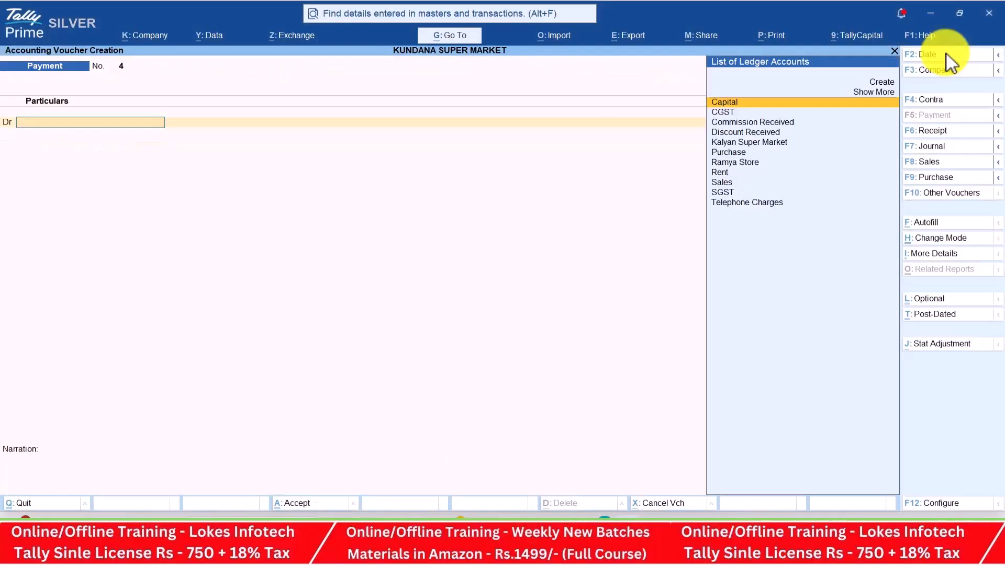
pyautogui.hotkey('alt', 'Tab')
pyautogui.hotkey('alt', 'Tab')
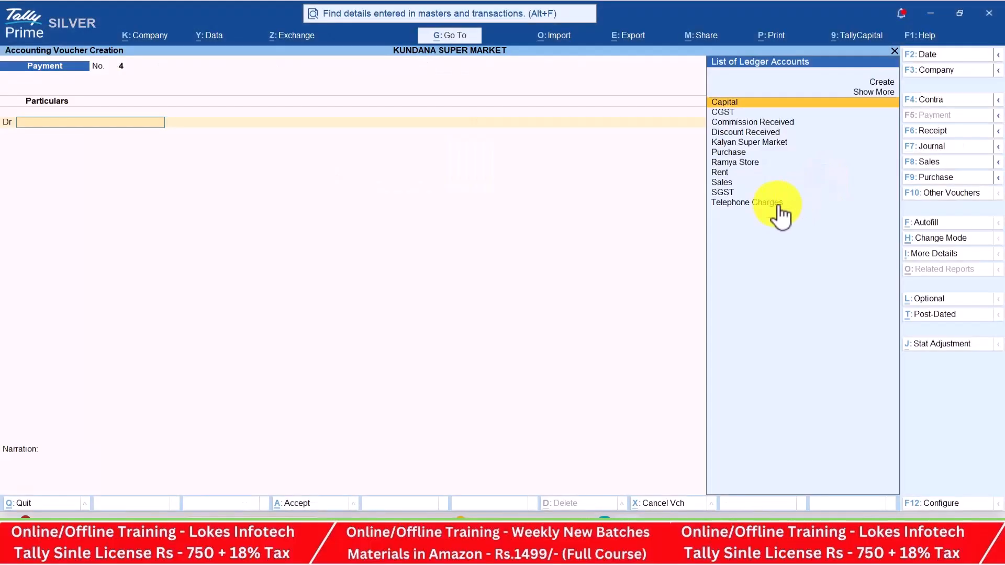
# Record a 20-Apr receipt crediting Commission Received 5,000 against Cash
pyautogui.click(943, 135)
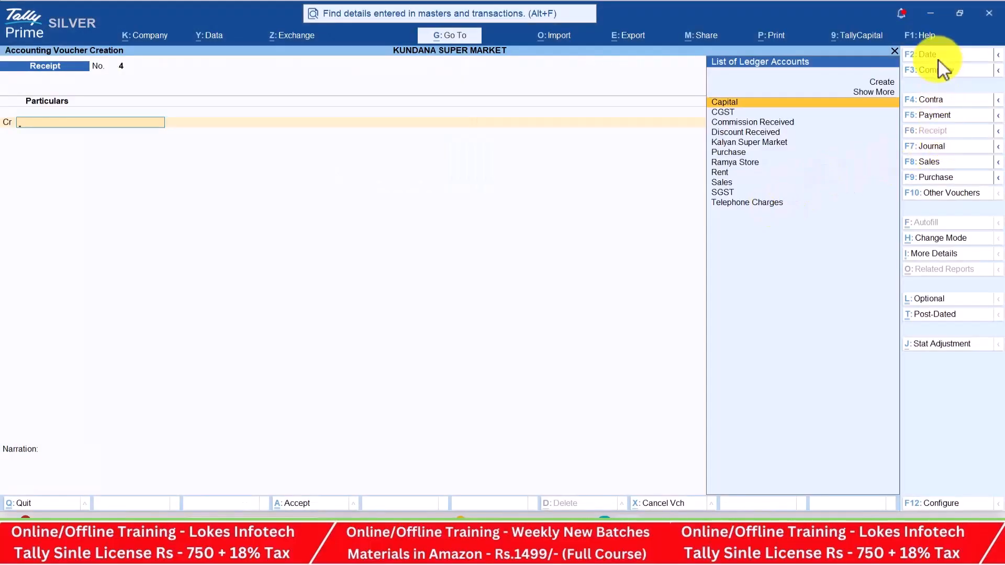
pyautogui.hotkey('alt', 'Tab')
pyautogui.hotkey('alt', 'Tab')
pyautogui.press('F2')
pyautogui.write('20-4')
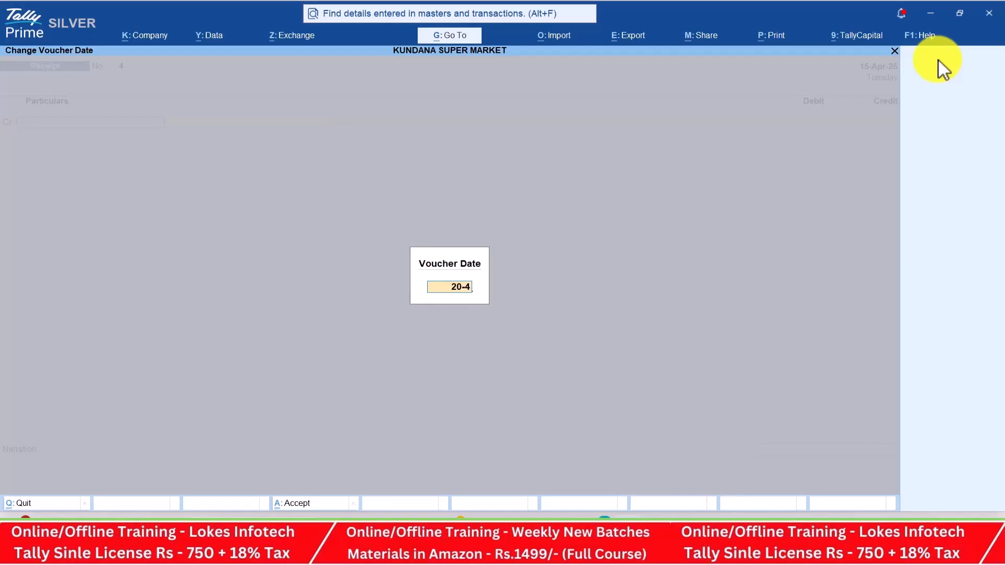
pyautogui.press('Return')
pyautogui.write('co')
pyautogui.press('Return')
pyautogui.hotkey('alt', 'Tab')
pyautogui.hotkey('alt', 'Tab')
pyautogui.write('5000')
pyautogui.press('Return')
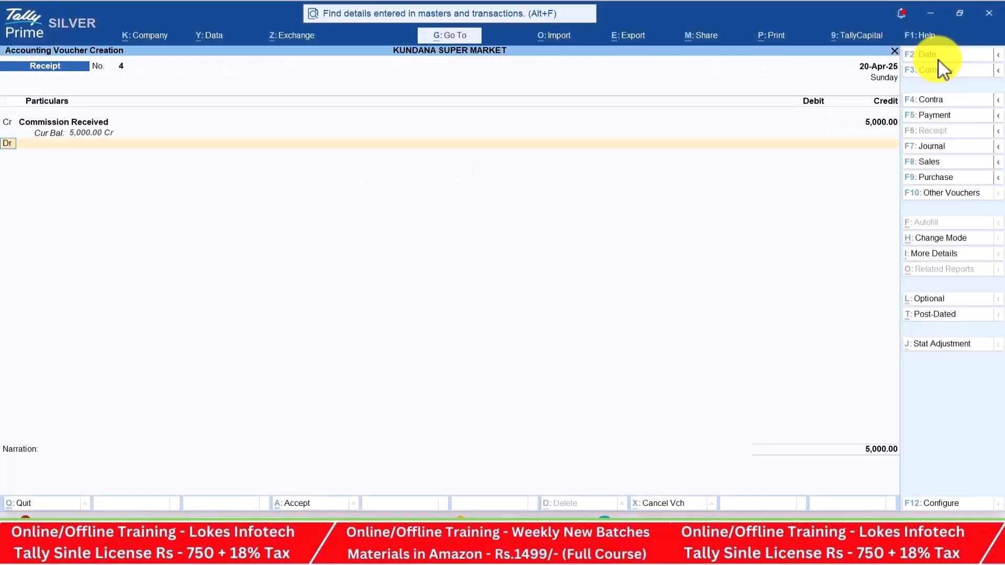
pyautogui.press('Down')
pyautogui.press('Return')
pyautogui.press('Return')
pyautogui.press('Return')
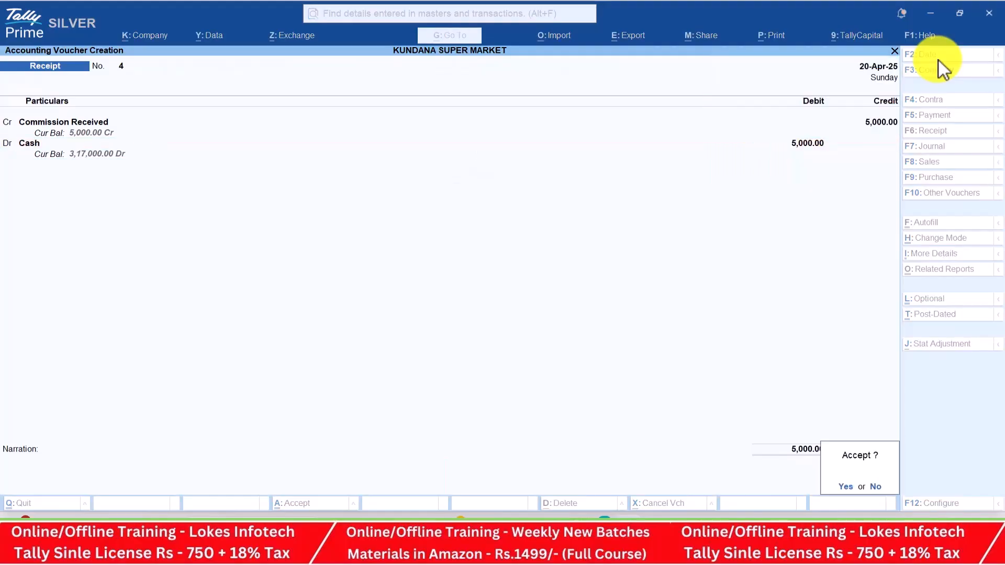
pyautogui.press('Return')
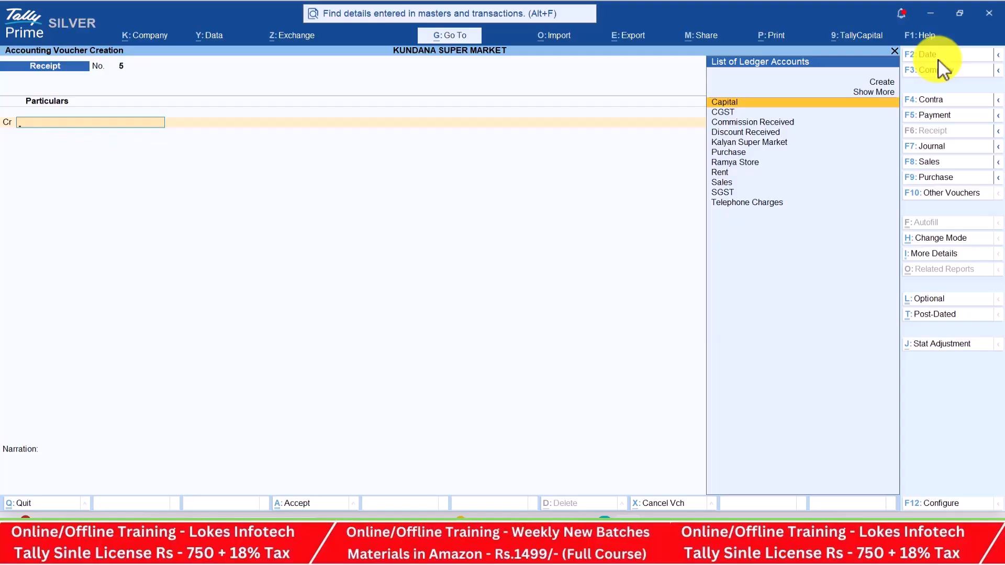
# Open the Day Book and set its period to 1-4 through 30-4
pyautogui.press('Escape')
pyautogui.press('Down')
pyautogui.press('Return')
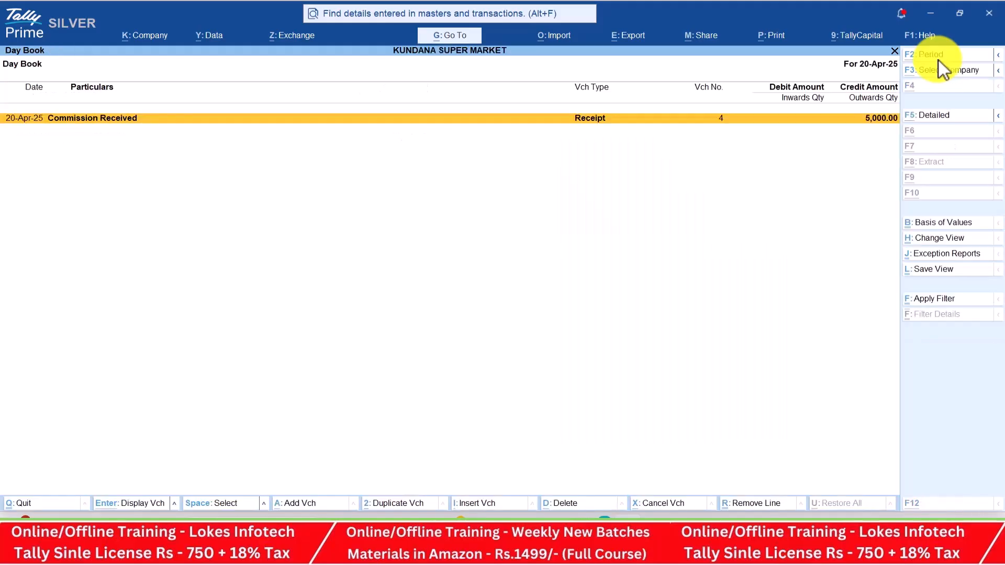
pyautogui.press('F2')
pyautogui.press('BackSpace')
pyautogui.press('Return')
pyautogui.press('BackSpace')
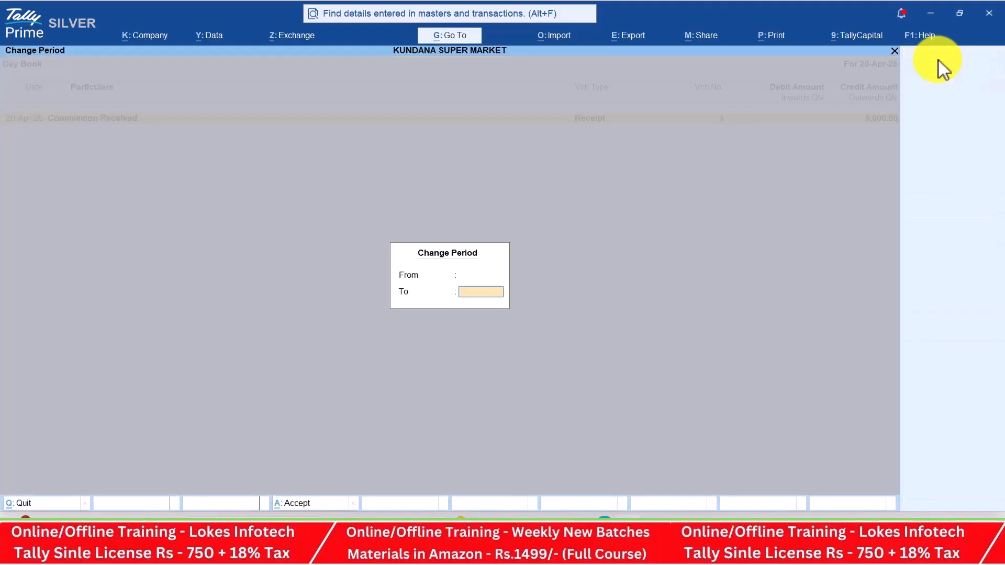
pyautogui.press('Return')
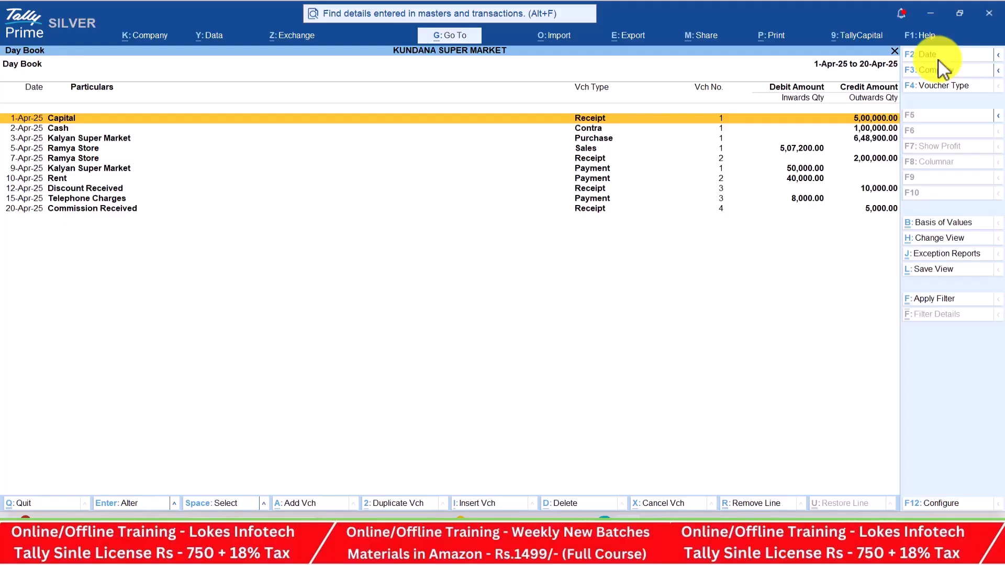
pyautogui.hotkey('alt', 'F2')
pyautogui.write('1-4')
pyautogui.press('Return')
pyautogui.write('30-')
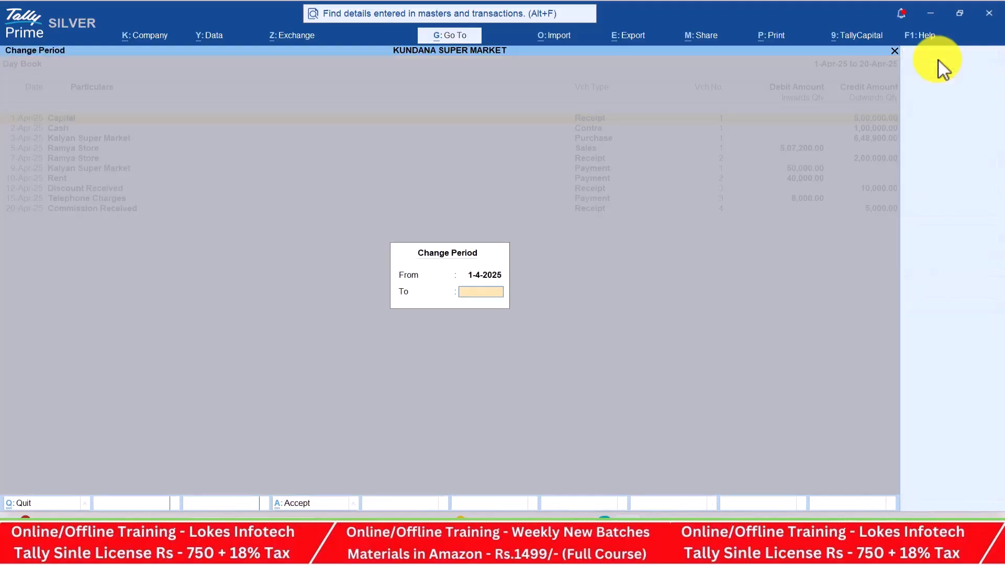
pyautogui.write('4')
pyautogui.press('Return')
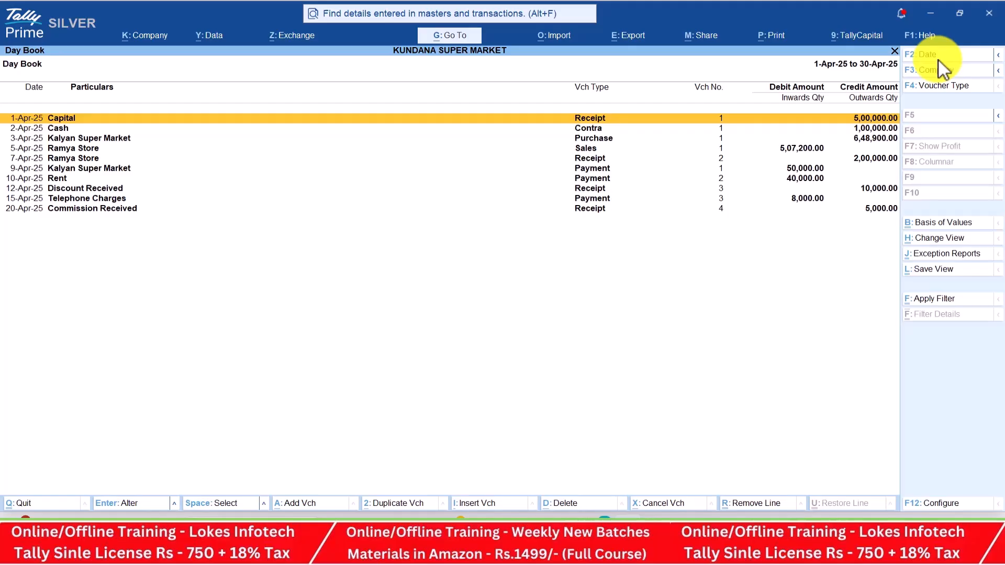
# Open the Profit & Loss A/c in detailed view and compare it with the PDF
pyautogui.press('Escape')
pyautogui.press('Down')
pyautogui.press('Down')
pyautogui.press('Down')
pyautogui.press('Down')
pyautogui.press('Return')
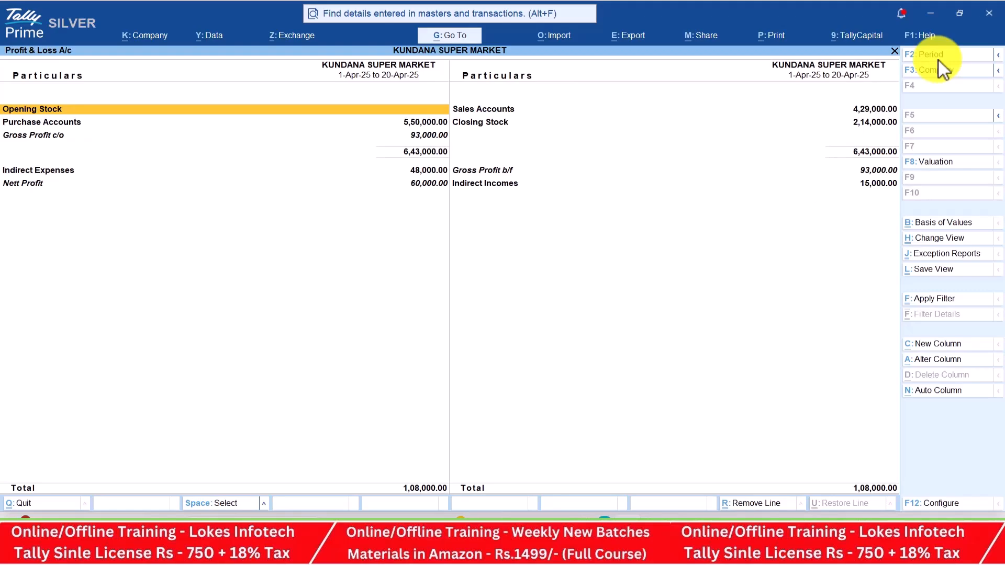
pyautogui.hotkey('alt', 'F5')
pyautogui.press('Down')
pyautogui.press('Down')
pyautogui.press('Down')
pyautogui.press('Down')
pyautogui.press('Down')
pyautogui.press('Down')
pyautogui.press('Down')
pyautogui.press('Down')
pyautogui.press('Down')
pyautogui.press('Down')
pyautogui.press('Down')
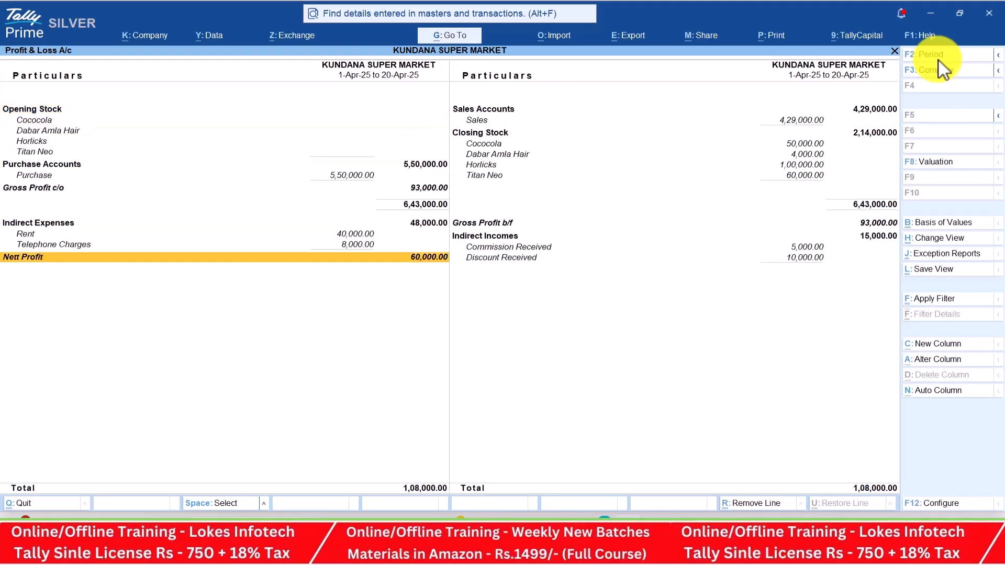
pyautogui.hotkey('alt', 'Tab')
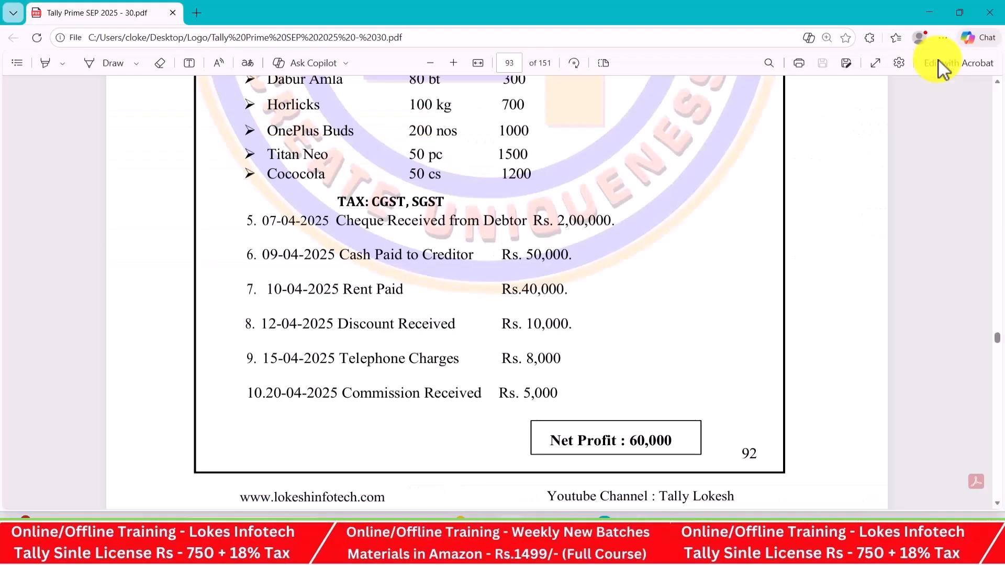
# Leave the Profit & Loss report and open the Stock Summary
pyautogui.hotkey('alt', 'Tab')
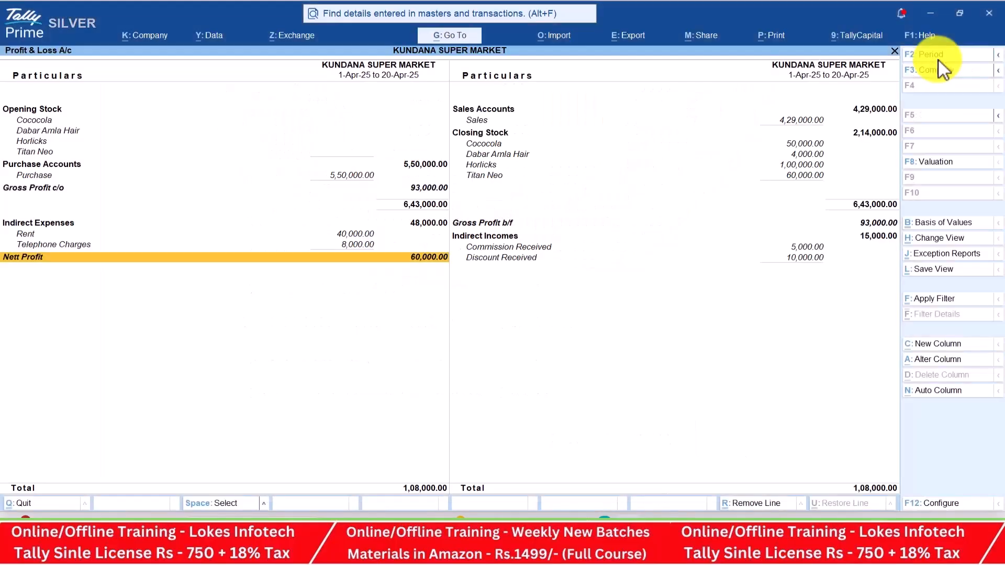
pyautogui.press('Escape')
pyautogui.press('Down')
pyautogui.press('Return')
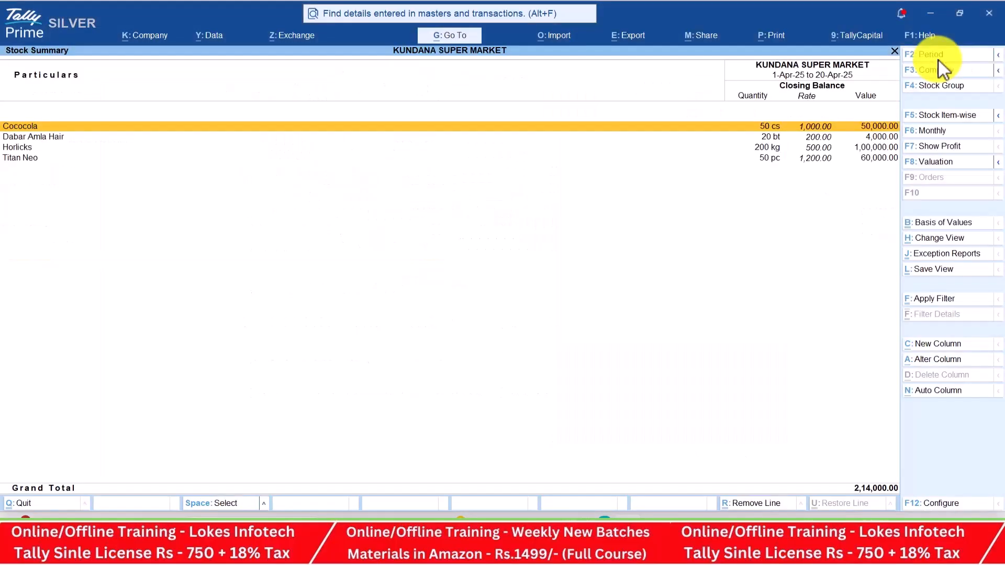
# Set Show Goods Inwards and Outwards to Yes, review the items, then close
pyautogui.click(945, 505)
pyautogui.press('Down')
pyautogui.press('Down')
pyautogui.press('Down')
pyautogui.press('Down')
pyautogui.press('Down')
pyautogui.write('y')
pyautogui.press('Return')
pyautogui.write('y')
pyautogui.press('Return')
pyautogui.press('Return')
pyautogui.press('Return')
pyautogui.press('Return')
pyautogui.press('Return')
pyautogui.press('Return')
pyautogui.press('Return')
pyautogui.press('Return')
pyautogui.press('Return')
pyautogui.press('Return')
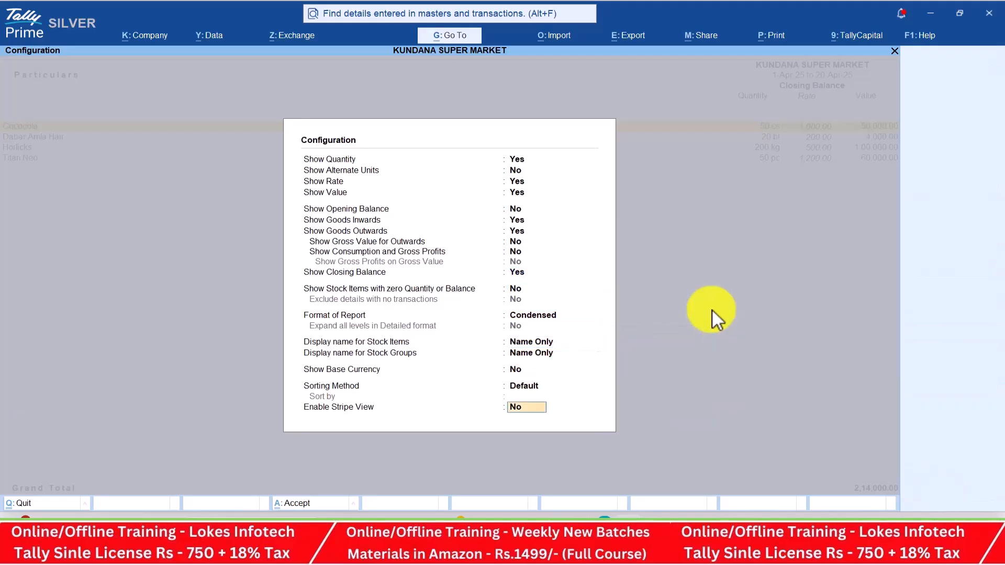
pyautogui.press('Return')
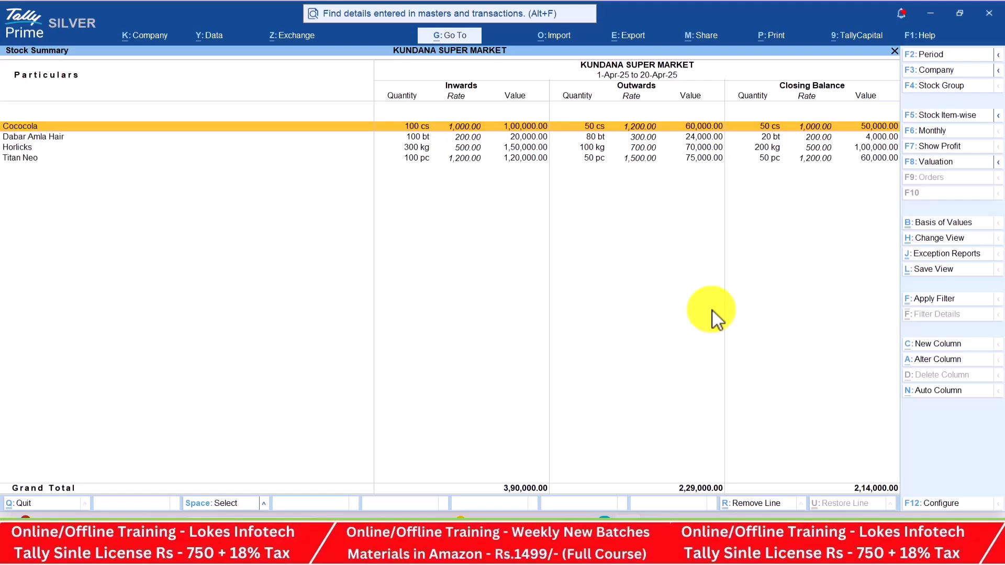
pyautogui.press('Down')
pyautogui.press('Down')
pyautogui.press('Down')
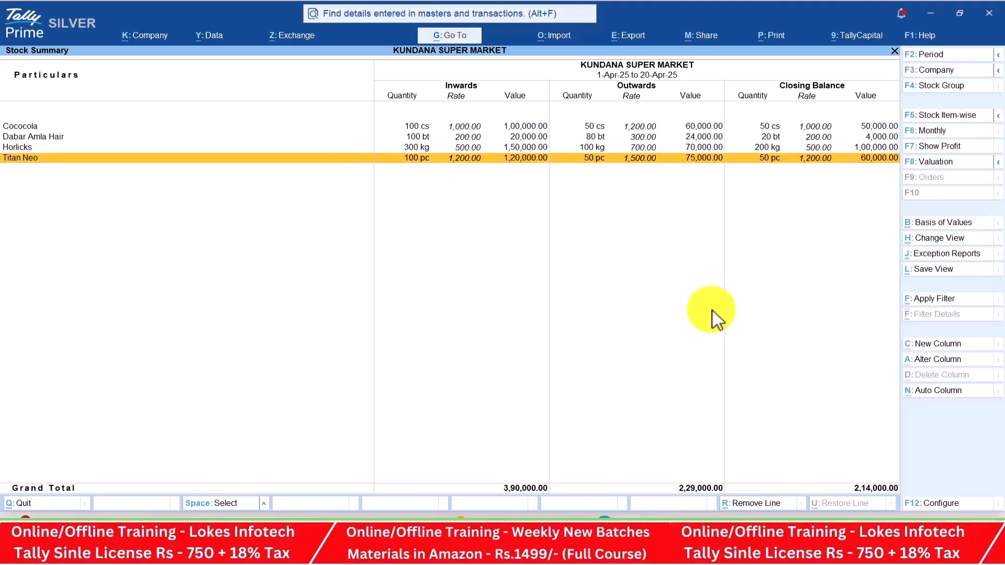
pyautogui.press('Escape')
# View the Dashboard, then the Trial Balance with ledgers shown under each group (Alt+F1)
pyautogui.press('Down')
pyautogui.press('Down')
pyautogui.press('Down')
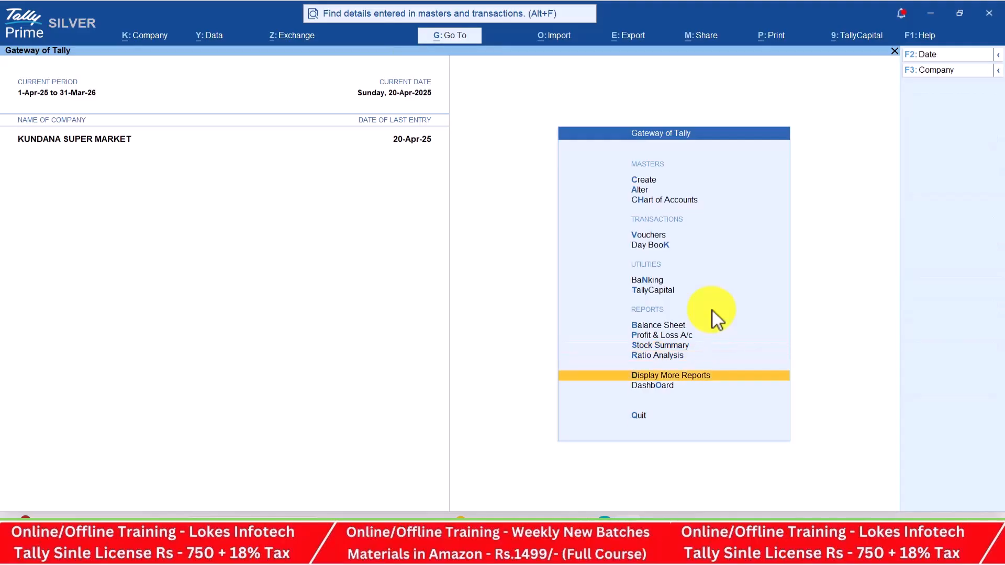
pyautogui.press('Return')
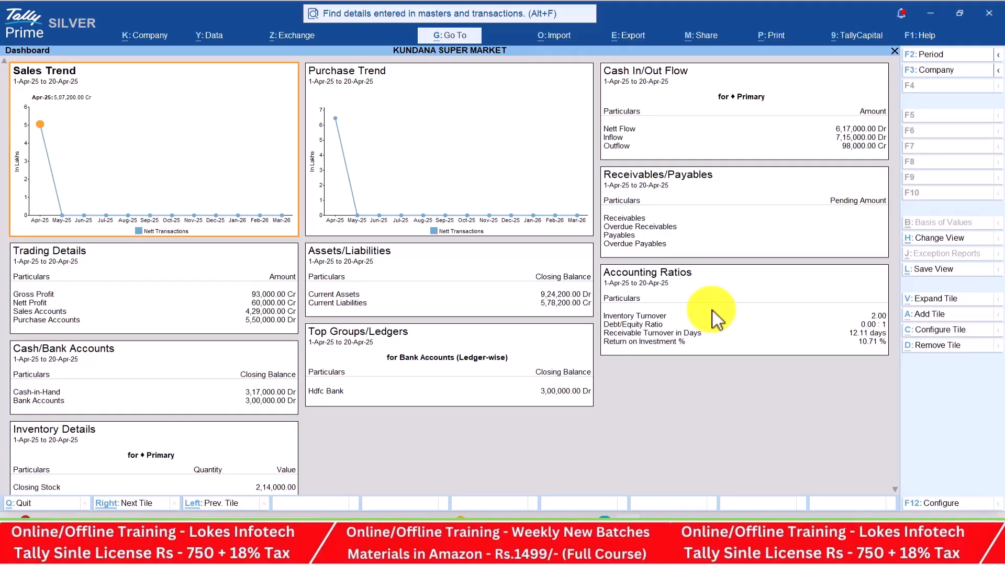
pyautogui.press('Escape')
pyautogui.press('Up')
pyautogui.press('Return')
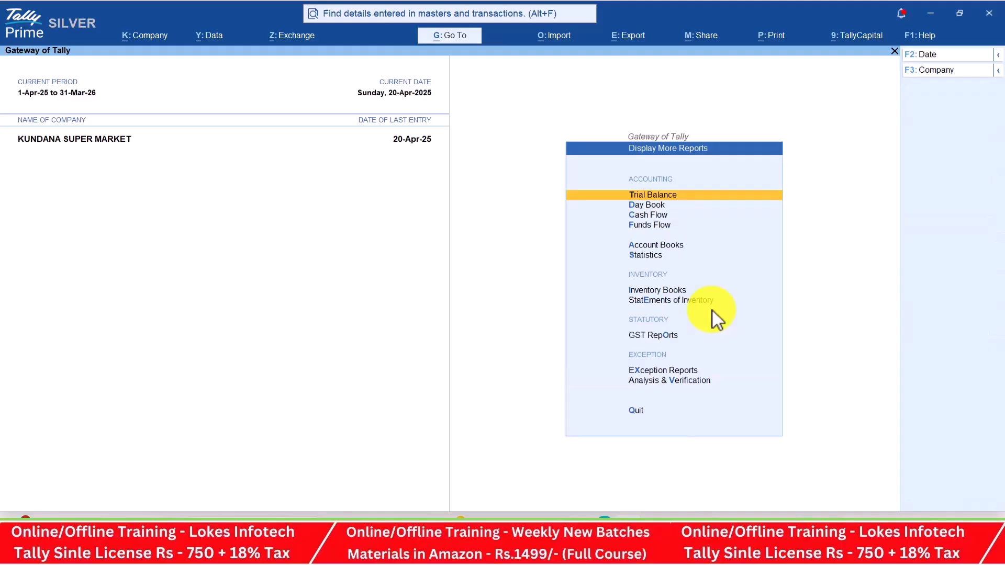
pyautogui.press('Return')
pyautogui.hotkey('alt', 'F1')
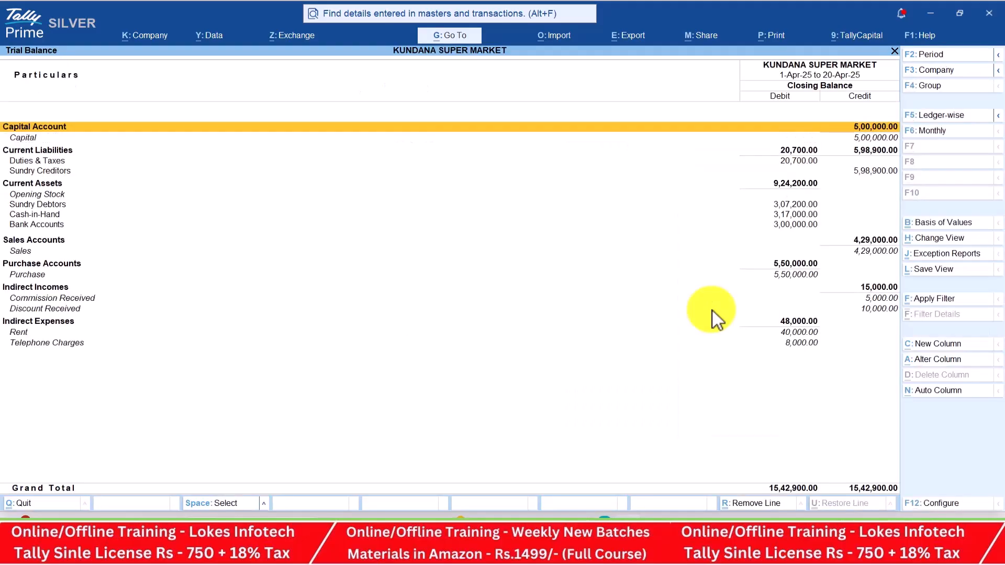
pyautogui.press('Escape')
# Review the Cash/Bank summary, Contra register and Payment register in Account Books
pyautogui.press('Down')
pyautogui.press('Down')
pyautogui.press('Down')
pyautogui.press('Down')
pyautogui.press('Return')
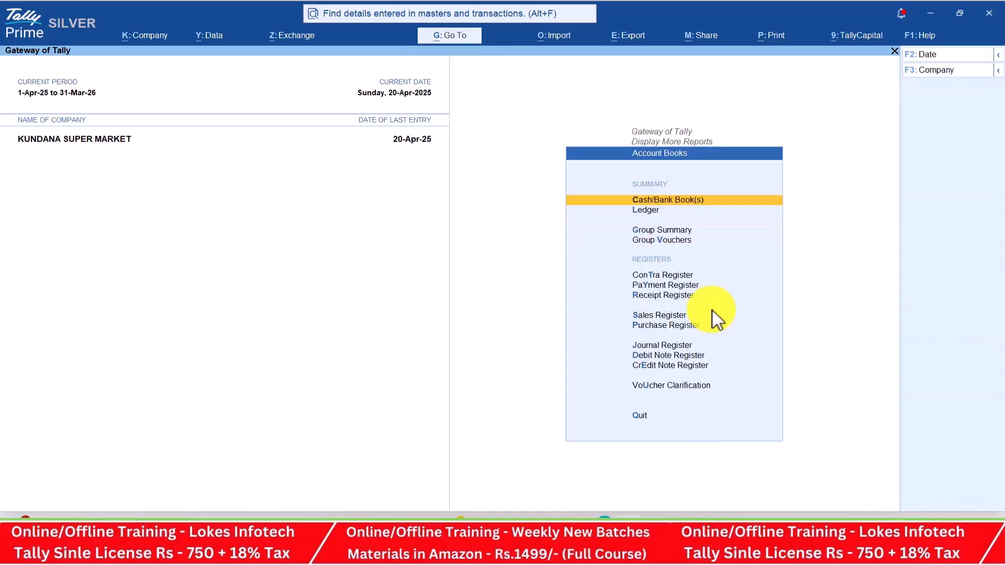
pyautogui.press('Return')
pyautogui.press('Escape')
pyautogui.press('Down')
# Review the Receipt, Sales and Purchase registers
pyautogui.press('Down')
pyautogui.press('Down')
pyautogui.press('Down')
pyautogui.press('Down')
pyautogui.press('Up')
pyautogui.press('Return')
pyautogui.press('Escape')
pyautogui.press('Down')
pyautogui.press('Return')
pyautogui.press('Escape')
pyautogui.press('Down')
pyautogui.press('Return')
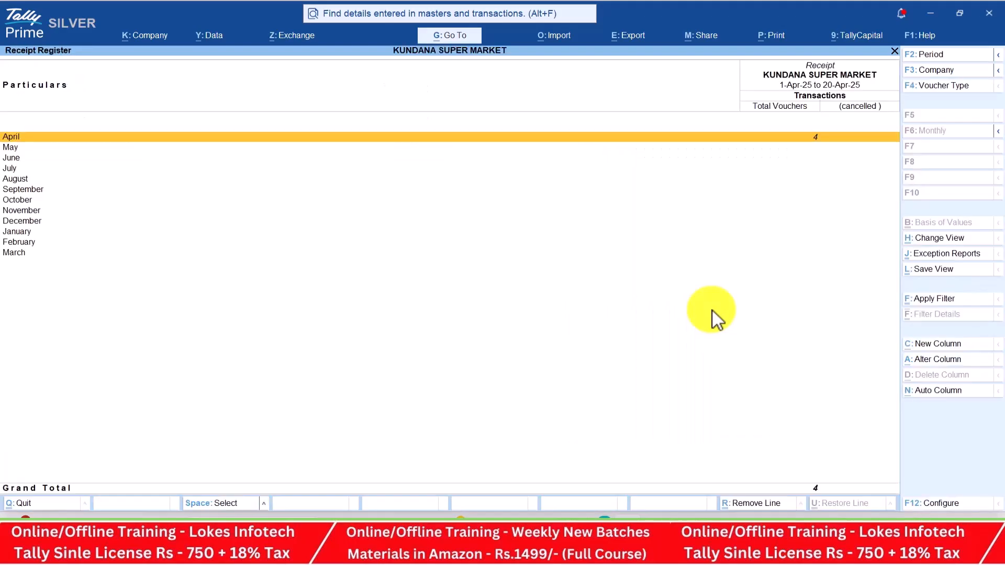
pyautogui.press('Escape')
pyautogui.press('Down')
pyautogui.press('Return')
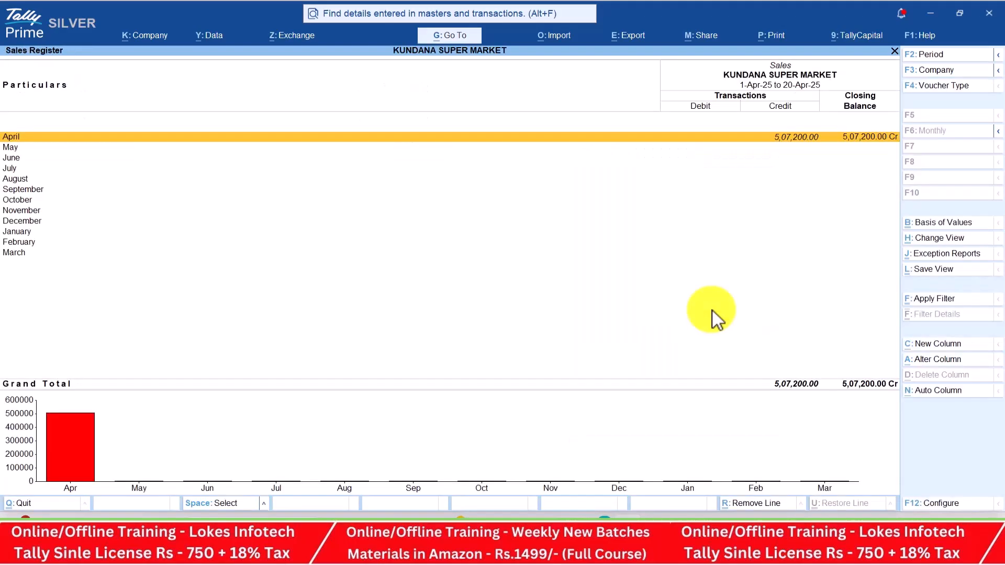
pyautogui.press('Escape')
pyautogui.press('Down')
pyautogui.press('Return')
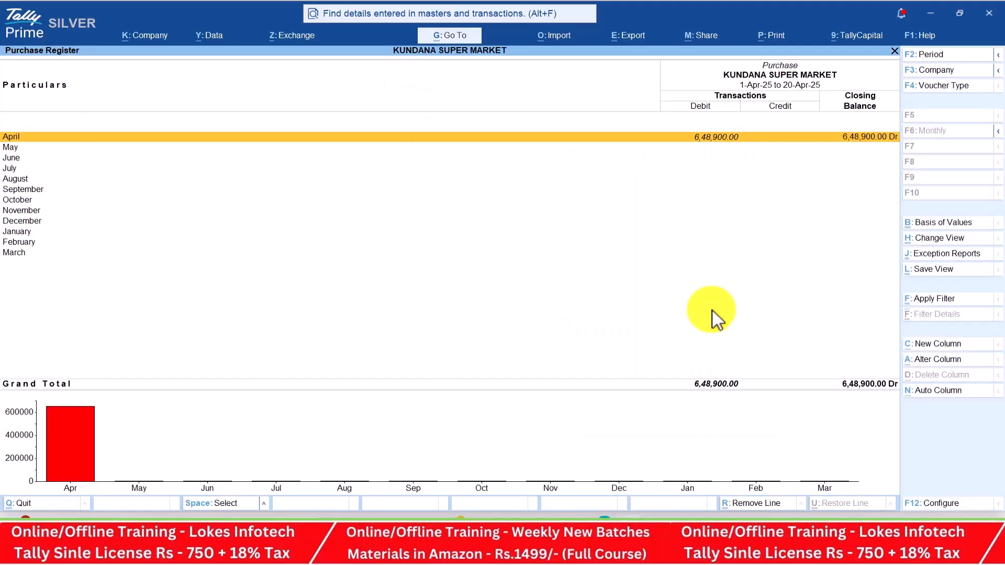
pyautogui.press('Escape')
pyautogui.press('Escape')
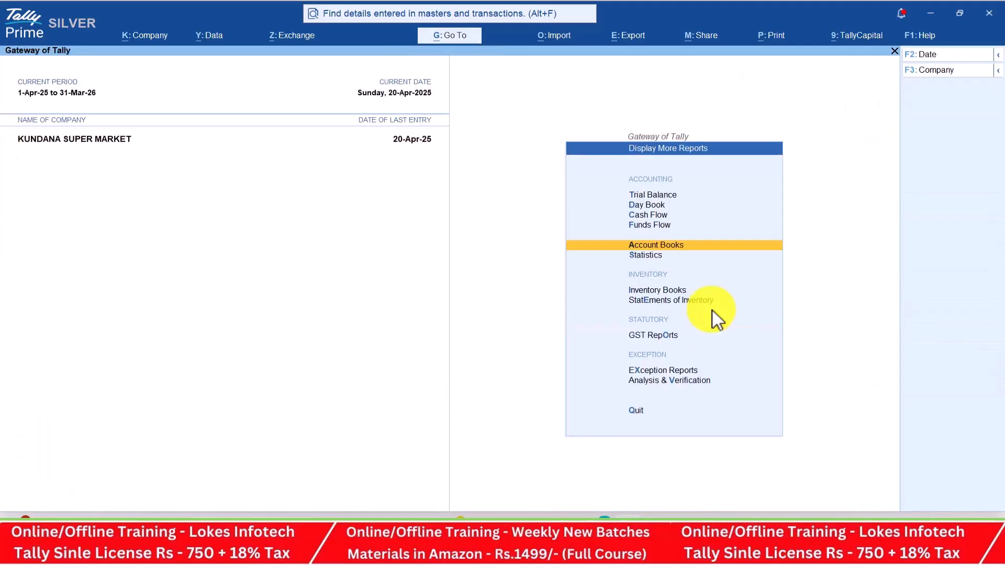
# Check the Statistics report: 10 vouchers, 14 ledgers and 5 stock items
pyautogui.press('Down')
pyautogui.press('Return')
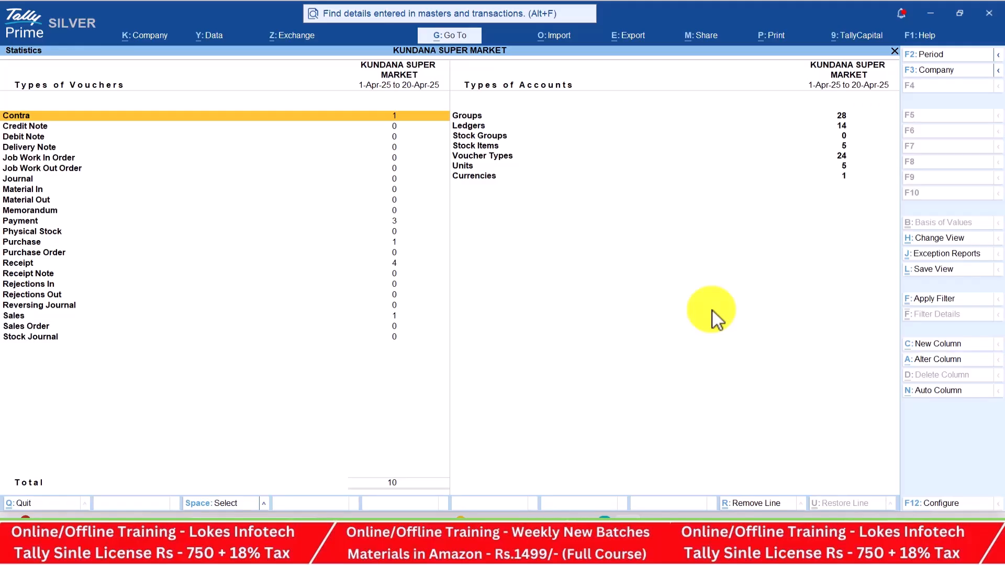
pyautogui.press('Down')
pyautogui.press('Down')
pyautogui.press('Down')
pyautogui.press('Down')
pyautogui.press('Down')
pyautogui.press('Down')
pyautogui.press('Down')
pyautogui.press('Down')
pyautogui.press('Down')
pyautogui.press('Down')
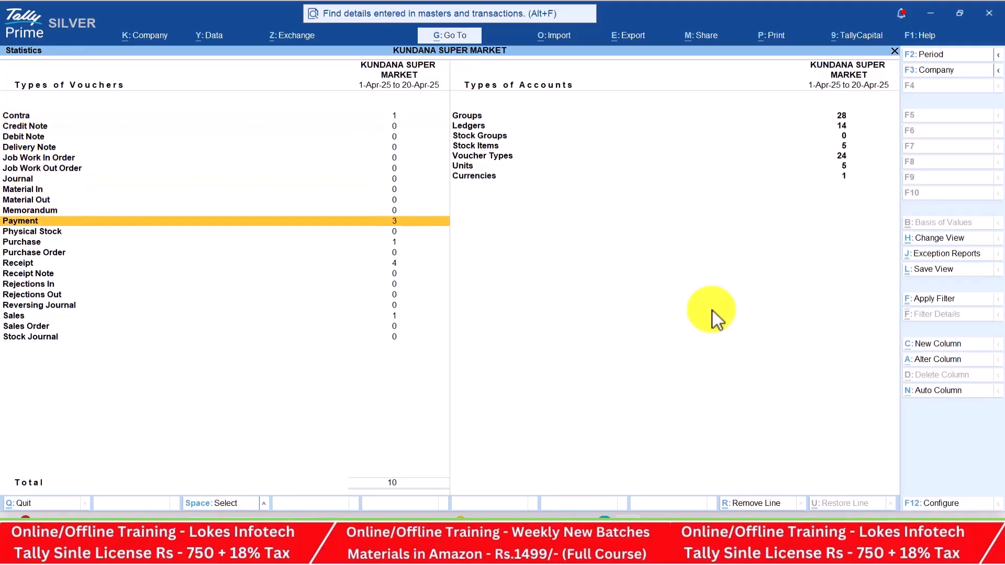
pyautogui.press('Down')
pyautogui.press('Down')
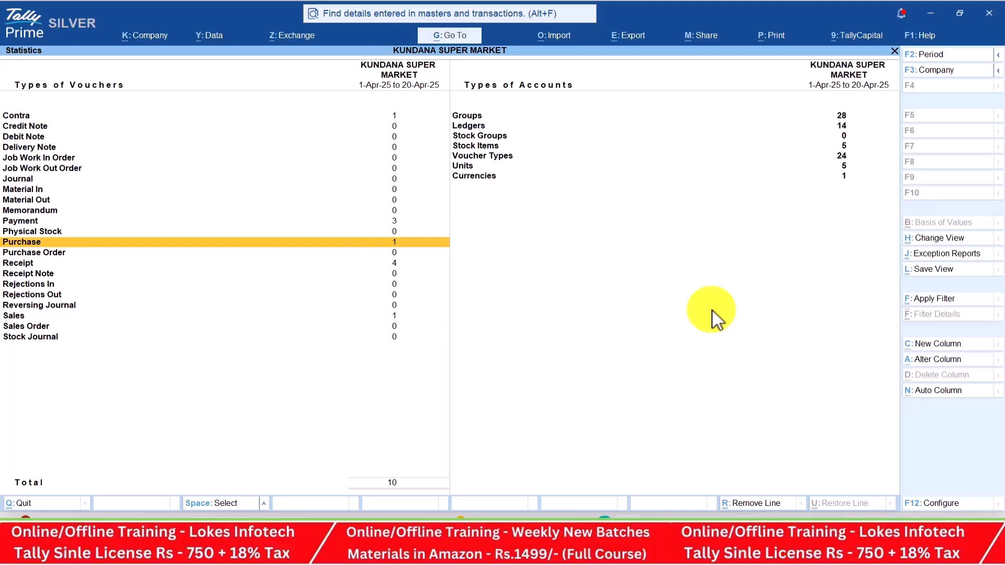
pyautogui.press('Down')
pyautogui.press('Down')
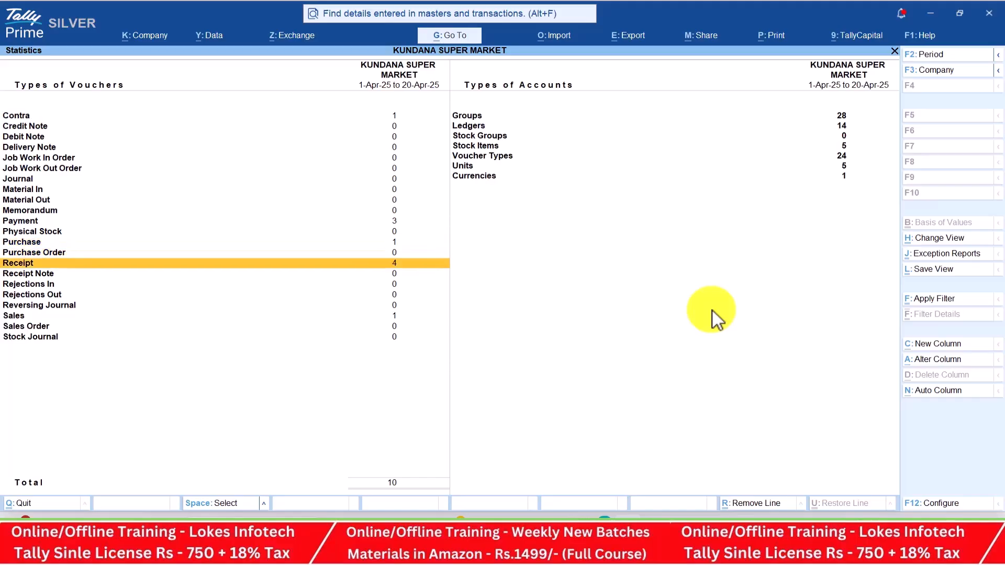
pyautogui.press('Down')
pyautogui.press('Down')
pyautogui.press('Down')
pyautogui.press('Down')
pyautogui.press('Down')
pyautogui.press('Down')
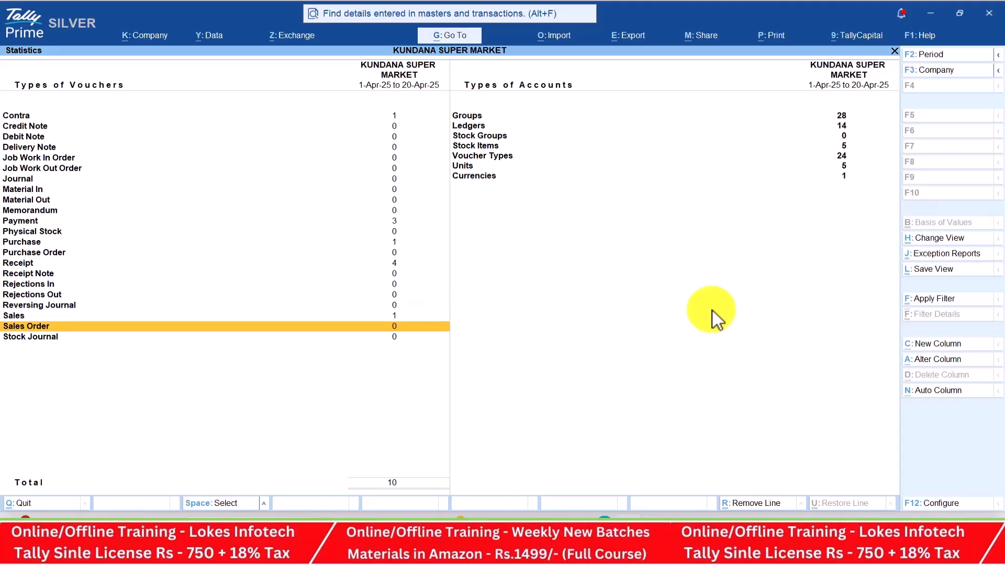
pyautogui.press('Right')
pyautogui.press('Up')
pyautogui.press('Up')
pyautogui.press('Up')
pyautogui.press('Up')
pyautogui.press('Up')
pyautogui.press('Up')
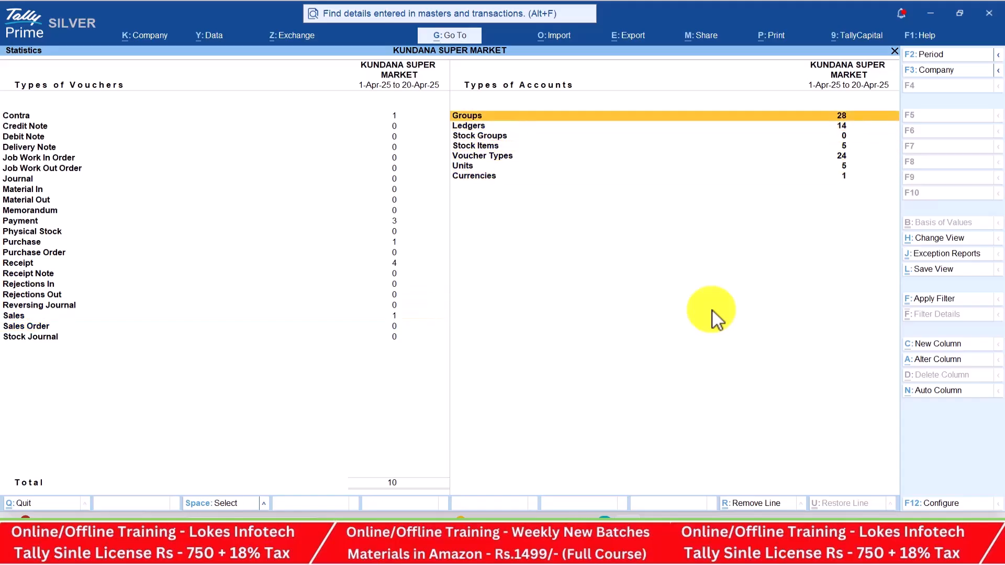
pyautogui.press('Down')
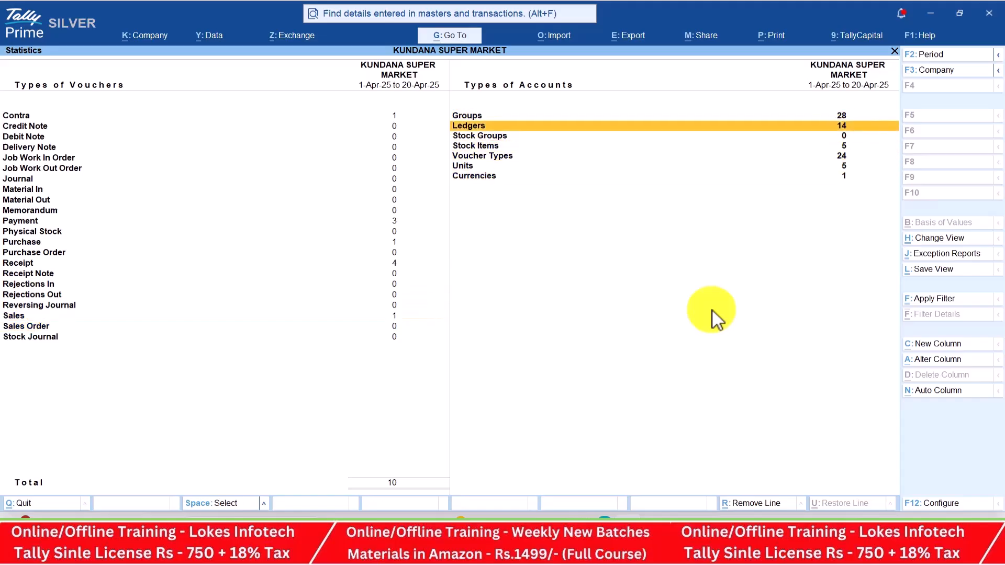
pyautogui.press('Down')
pyautogui.press('Down')
pyautogui.press('Down')
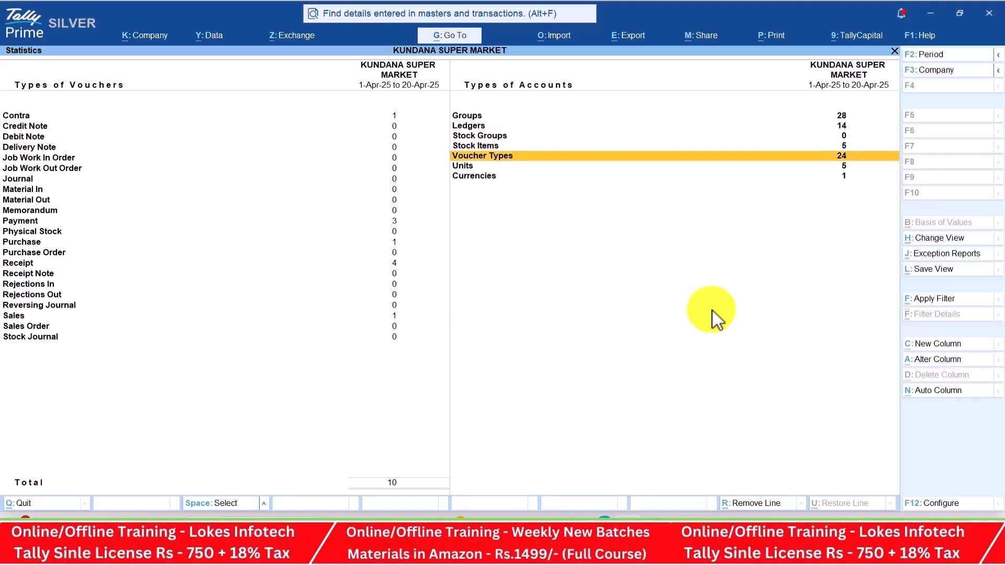
pyautogui.press('Down')
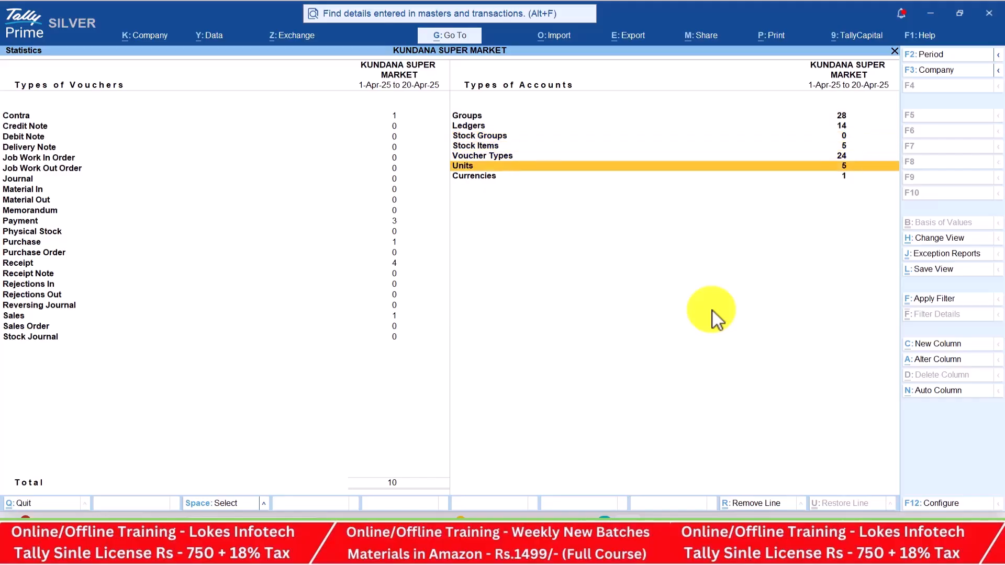
pyautogui.press('Escape')
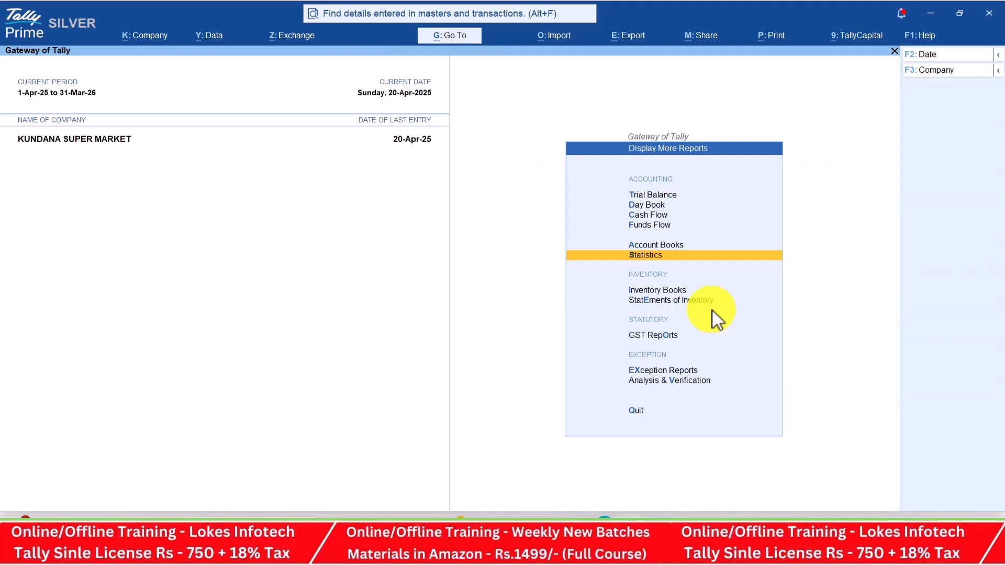
# View monthly summaries for Cococola, Dabar Amla Hair, Horlicks, One Plus Buds and Titan Neo
pyautogui.press('Down')
pyautogui.press('Return')
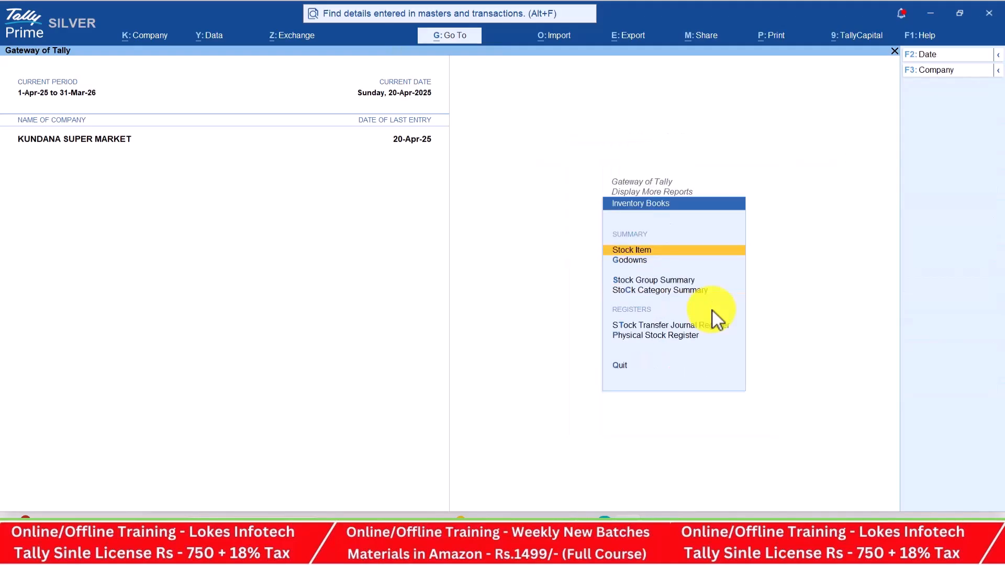
pyautogui.press('Return')
pyautogui.press('Return')
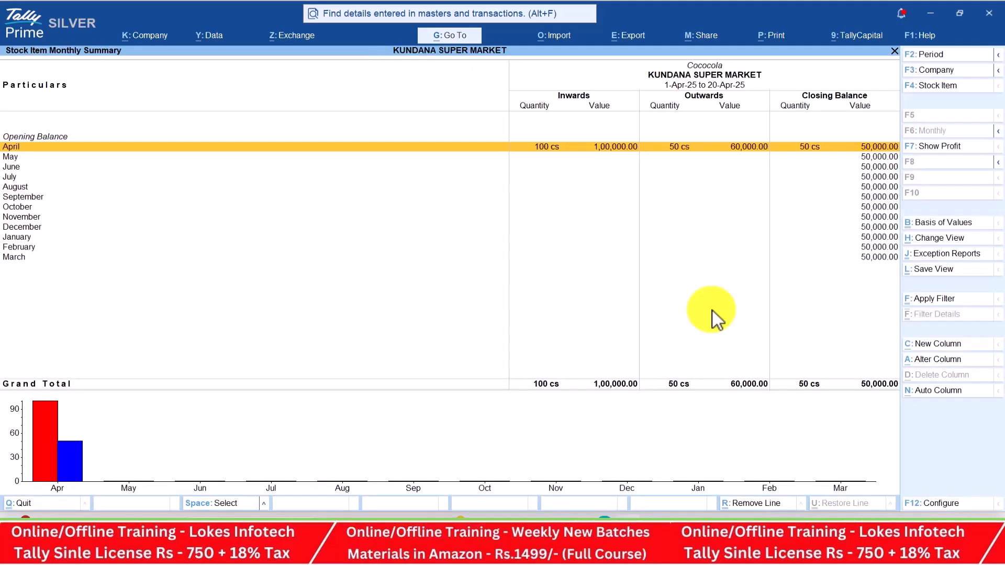
pyautogui.press('F4')
pyautogui.press('Down')
pyautogui.press('Return')
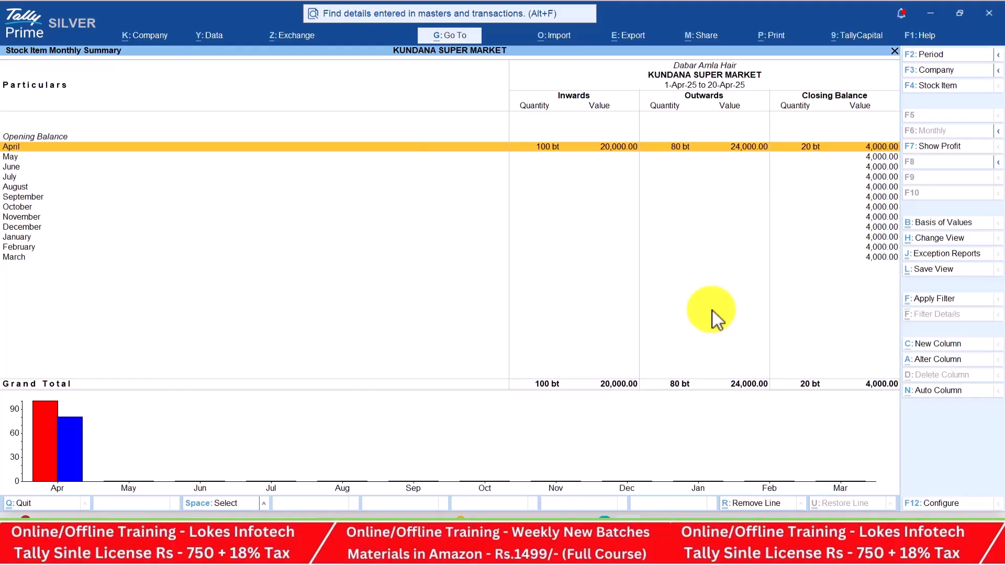
pyautogui.press('F4')
pyautogui.press('Down')
pyautogui.press('Return')
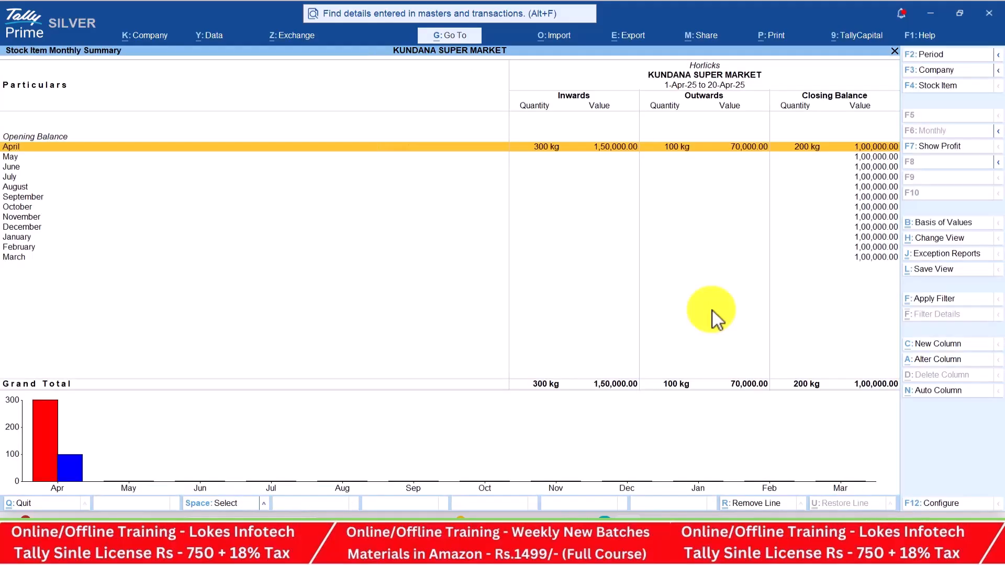
pyautogui.press('F4')
pyautogui.press('Down')
pyautogui.press('Return')
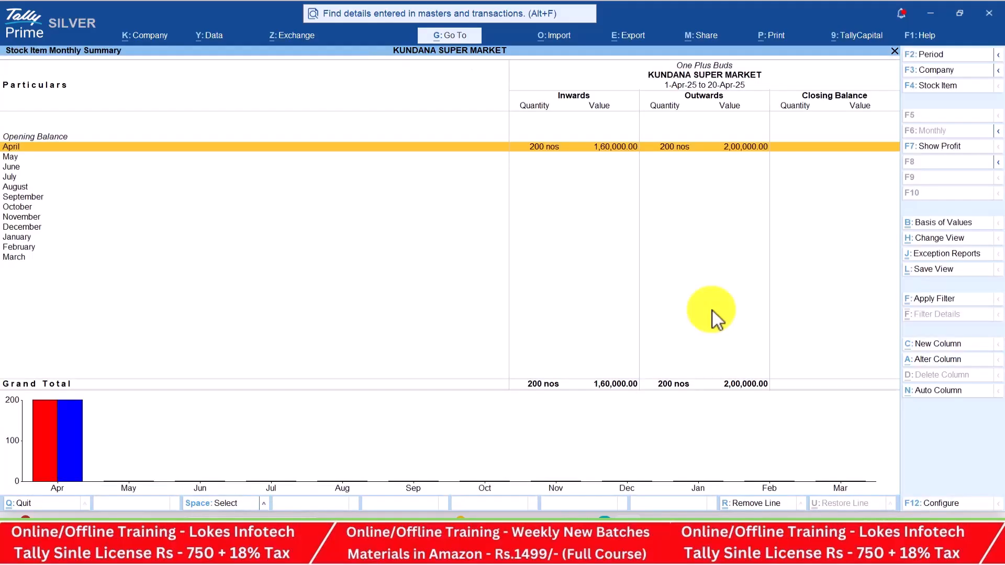
pyautogui.press('F4')
pyautogui.press('Down')
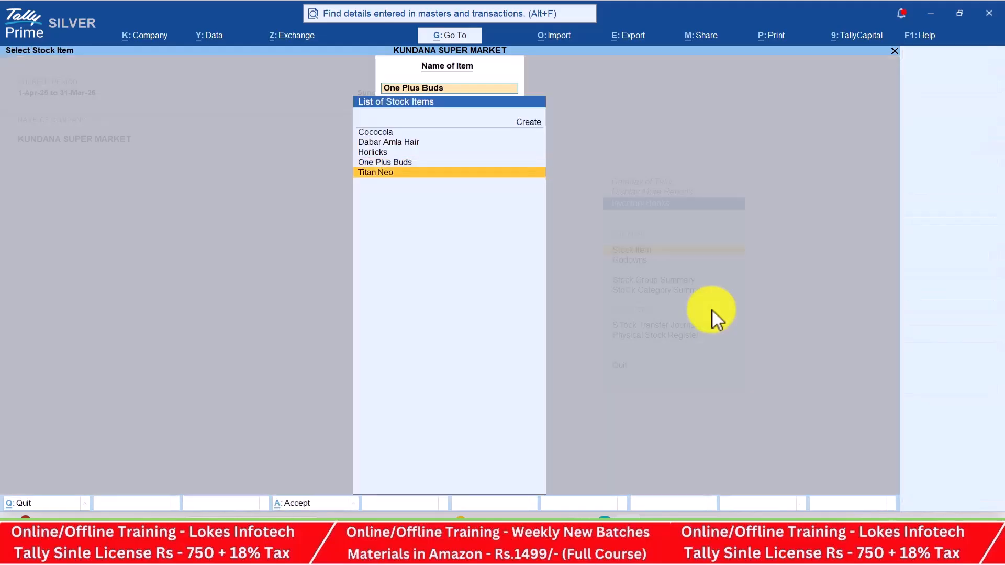
pyautogui.press('Return')
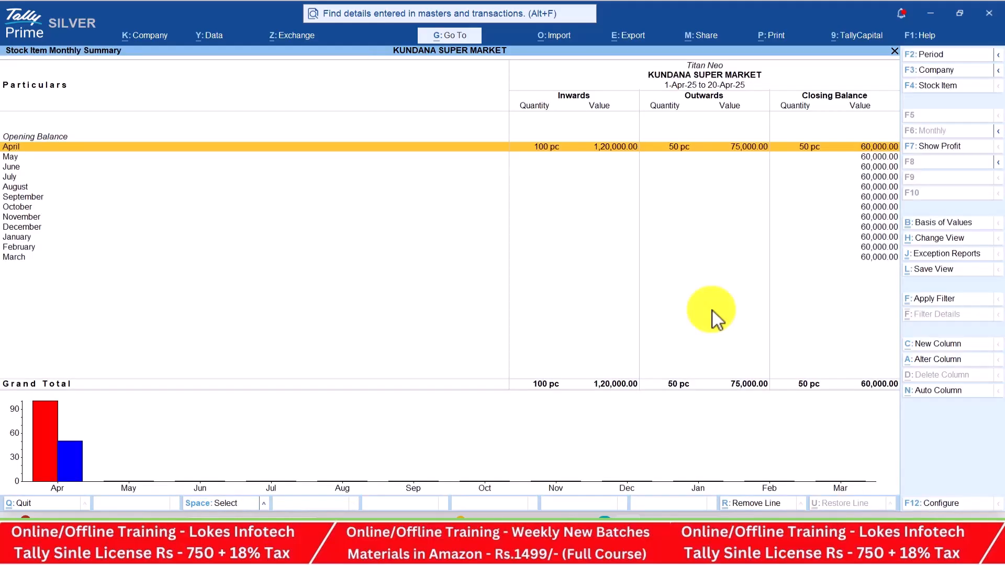
pyautogui.press('Escape')
pyautogui.press('Escape')
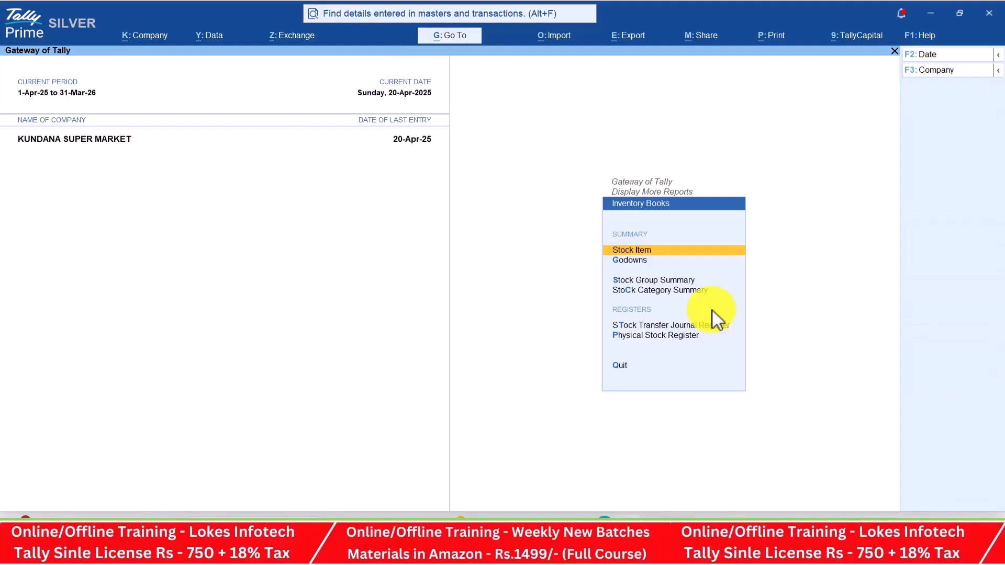
pyautogui.press('Escape')
# Run Stock Query for Cococola, Dabar Amla Hair, Horlicks and One Plus Buds
pyautogui.press('Down')
pyautogui.press('Return')
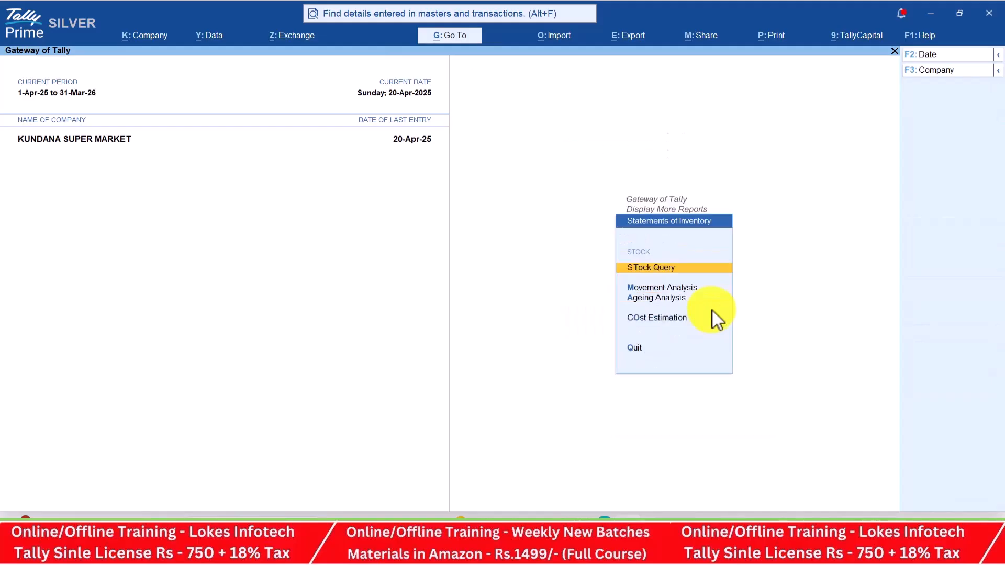
pyautogui.press('Return')
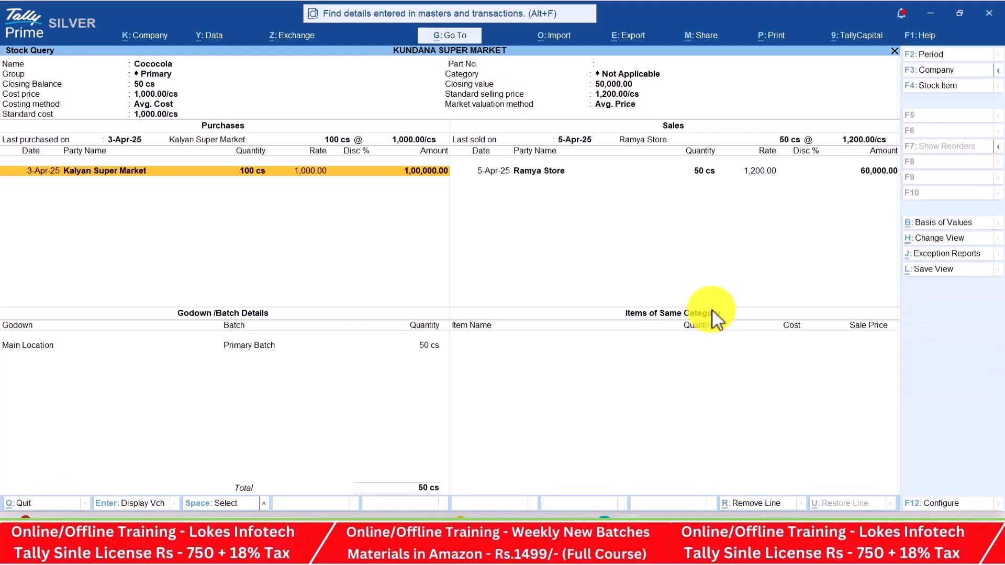
pyautogui.press('F4')
pyautogui.press('Down')
pyautogui.press('Return')
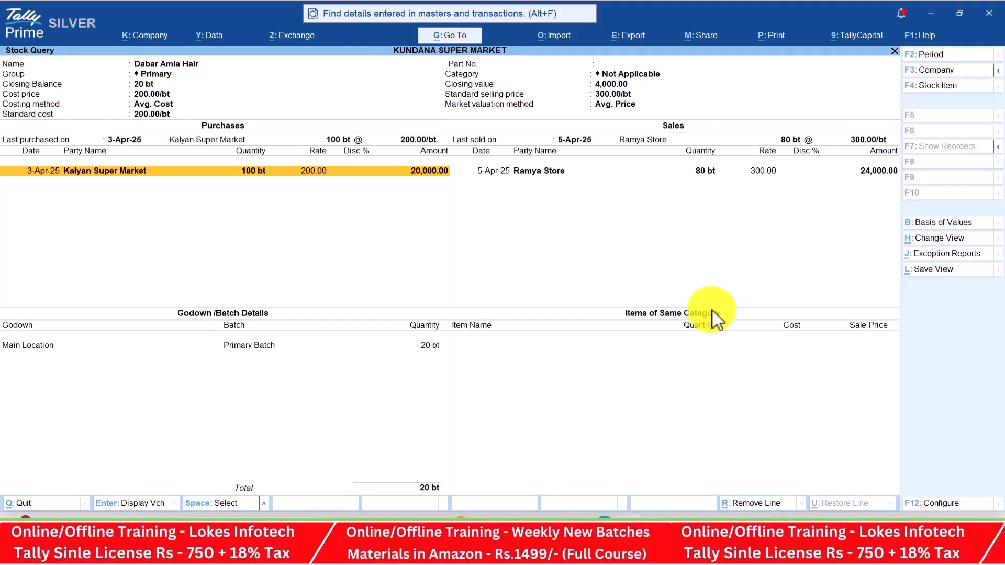
pyautogui.press('F4')
pyautogui.press('Down')
pyautogui.press('Return')
pyautogui.press('F4')
pyautogui.press('Down')
pyautogui.press('Return')
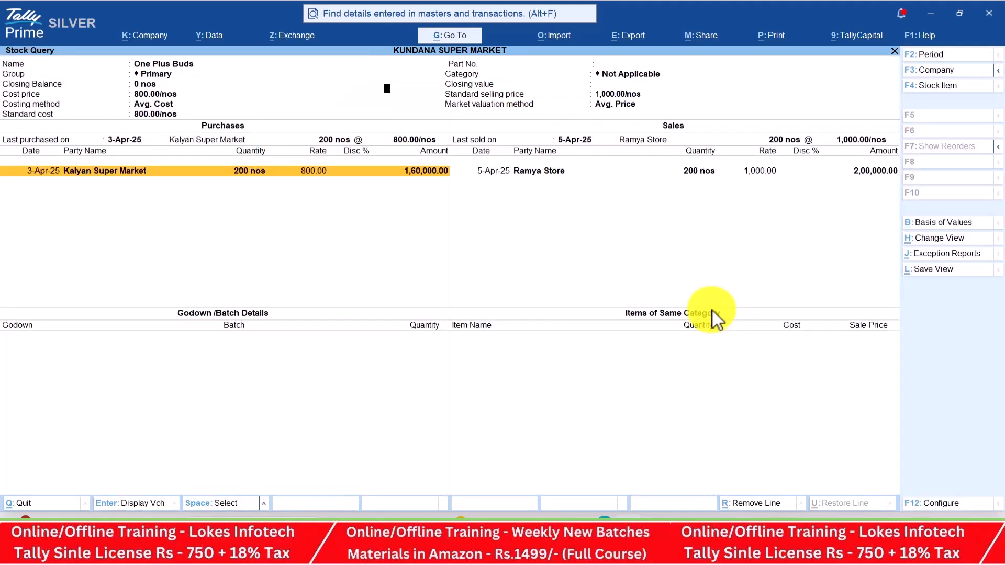
pyautogui.press('Escape')
pyautogui.press('Escape')
pyautogui.press('Escape')
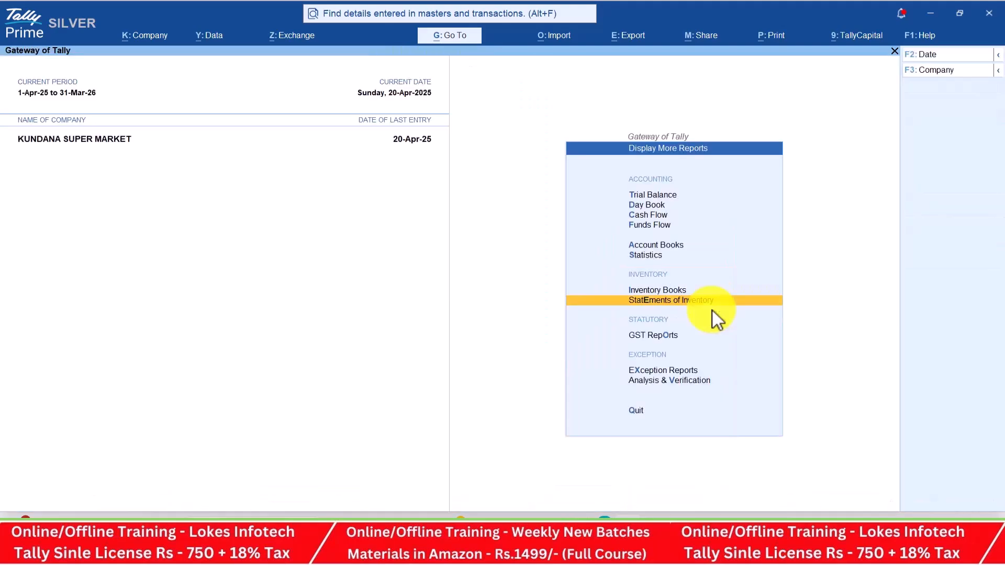
# Open the April 2025 GSTR-1 report under GST Reports
pyautogui.press('Down')
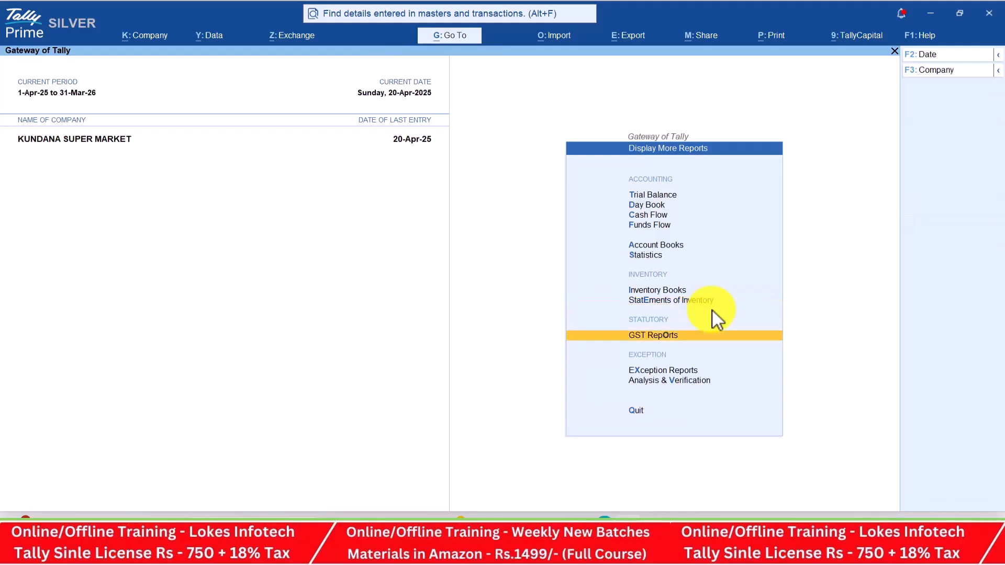
pyautogui.press('Return')
pyautogui.press('Down')
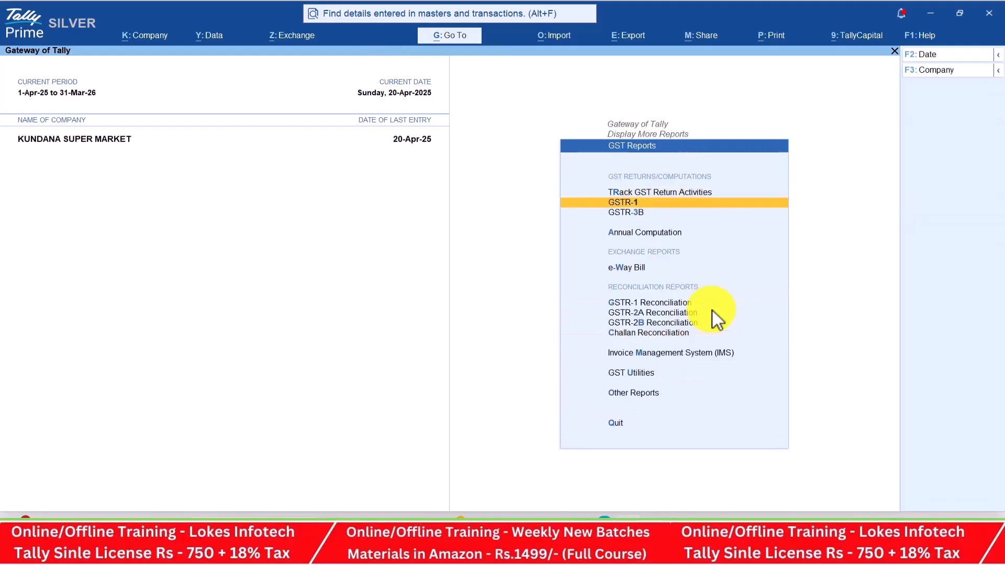
pyautogui.press('Return')
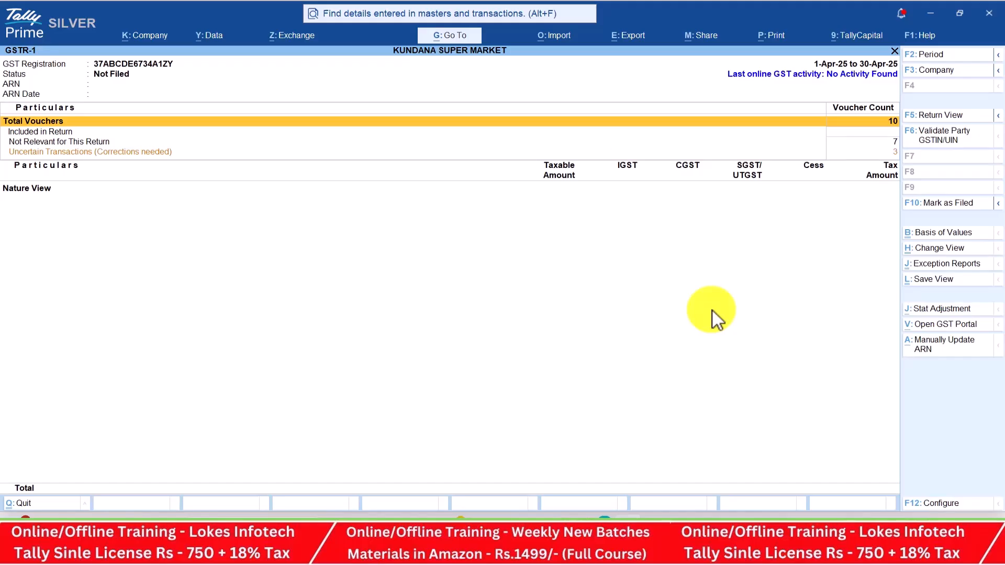
# Scan GSTR-1 Return View sections: B2B, B2C (Large), B2C (Small) and Document Summary
pyautogui.click(946, 116)
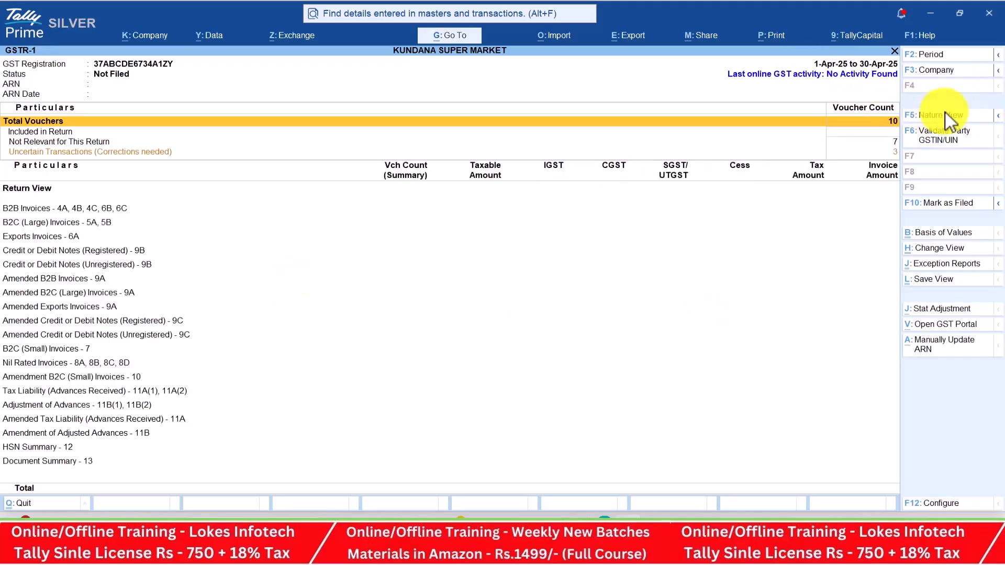
pyautogui.press('Down')
pyautogui.press('Down')
pyautogui.press('Down')
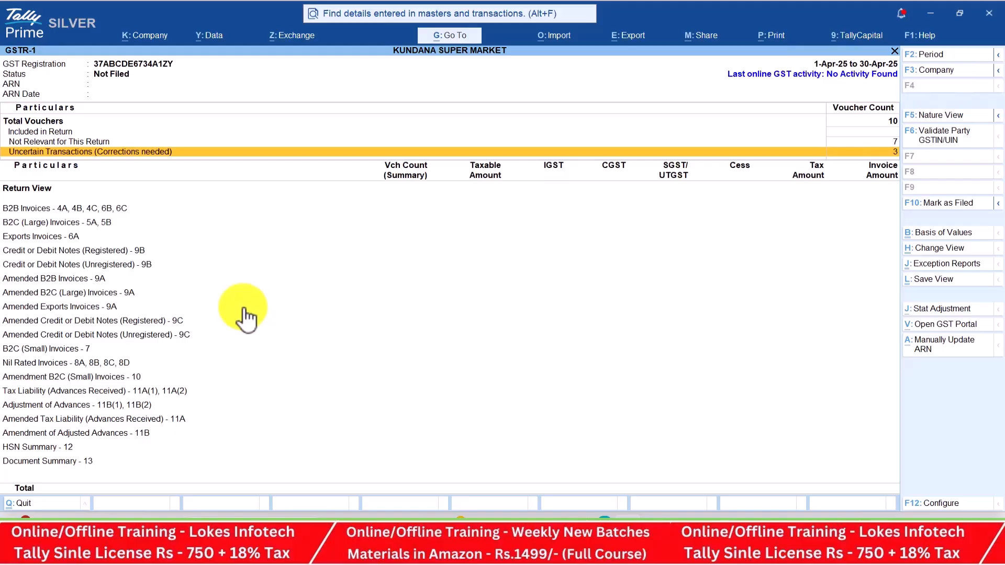
pyautogui.press('Down')
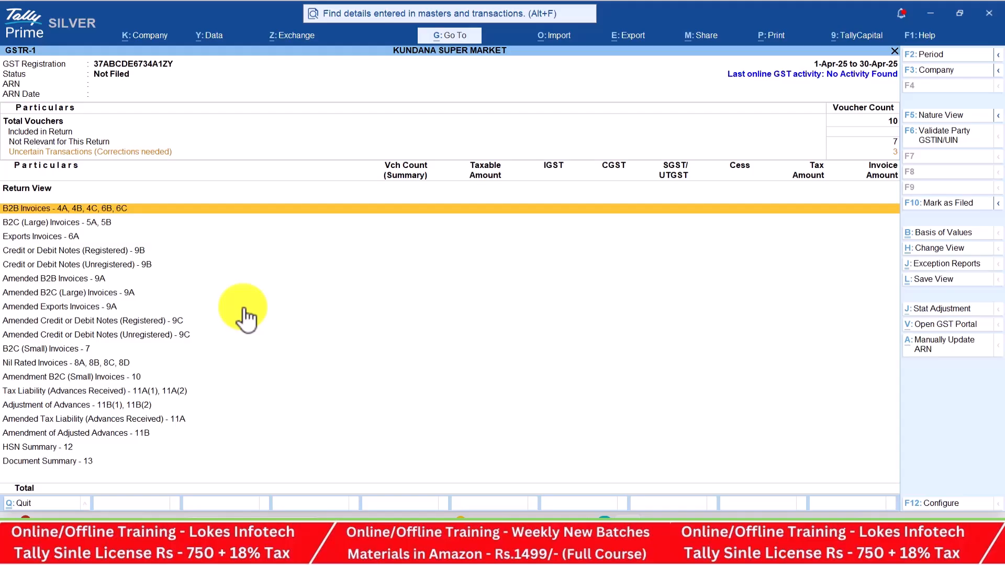
pyautogui.press('Down')
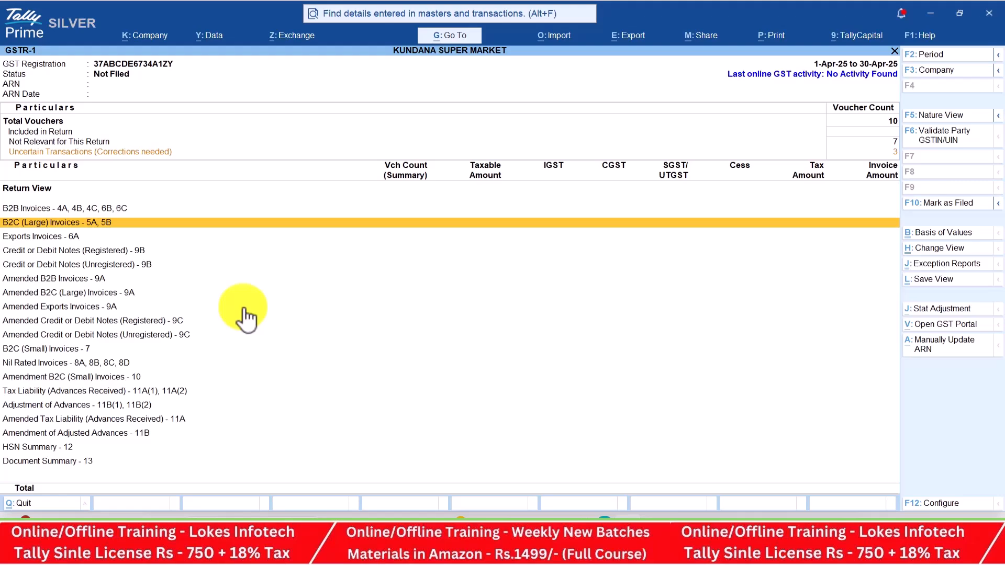
pyautogui.press('Down')
pyautogui.press('Down')
pyautogui.press('Down')
pyautogui.press('Down')
pyautogui.press('Down')
pyautogui.press('Down')
pyautogui.press('Down')
pyautogui.press('Down')
pyautogui.press('Down')
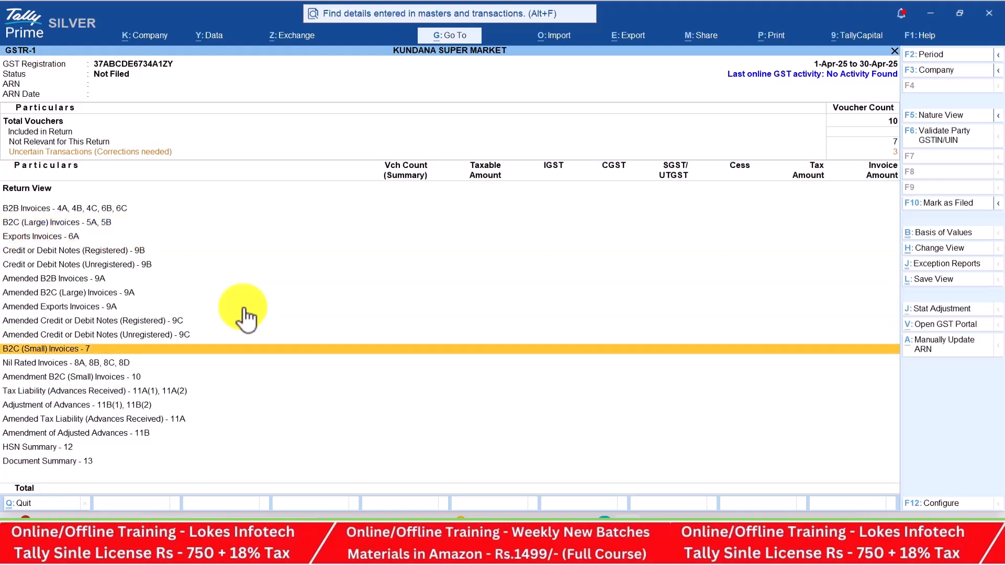
pyautogui.press('Down')
pyautogui.press('Down')
pyautogui.press('Down')
pyautogui.press('Down')
pyautogui.press('Down')
pyautogui.press('Down')
pyautogui.press('Down')
pyautogui.press('Down')
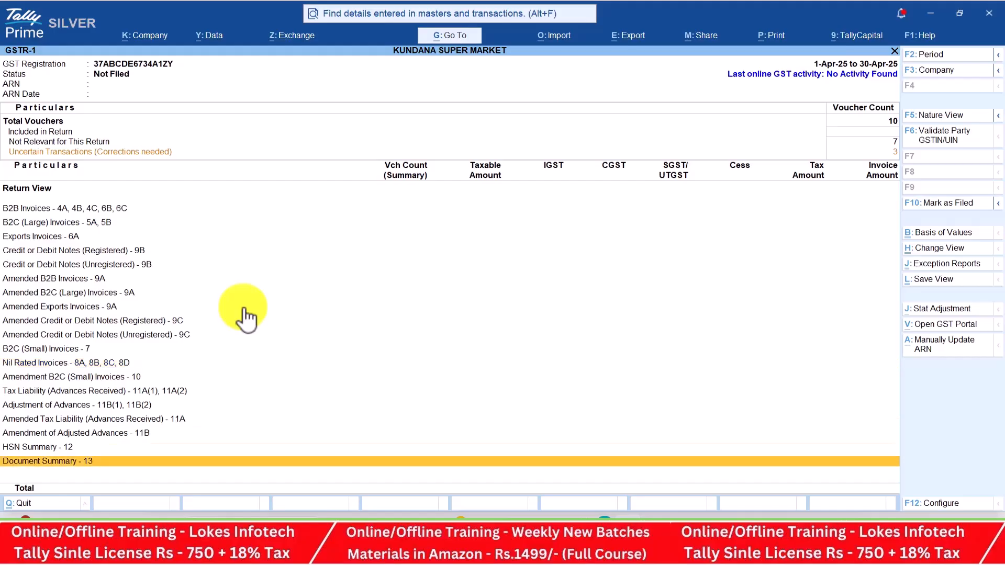
pyautogui.press('Escape')
# Check the April 2025 GSTR-3B, counting 10 vouchers with 4 not relevant
pyautogui.press('Down')
pyautogui.press('Return')
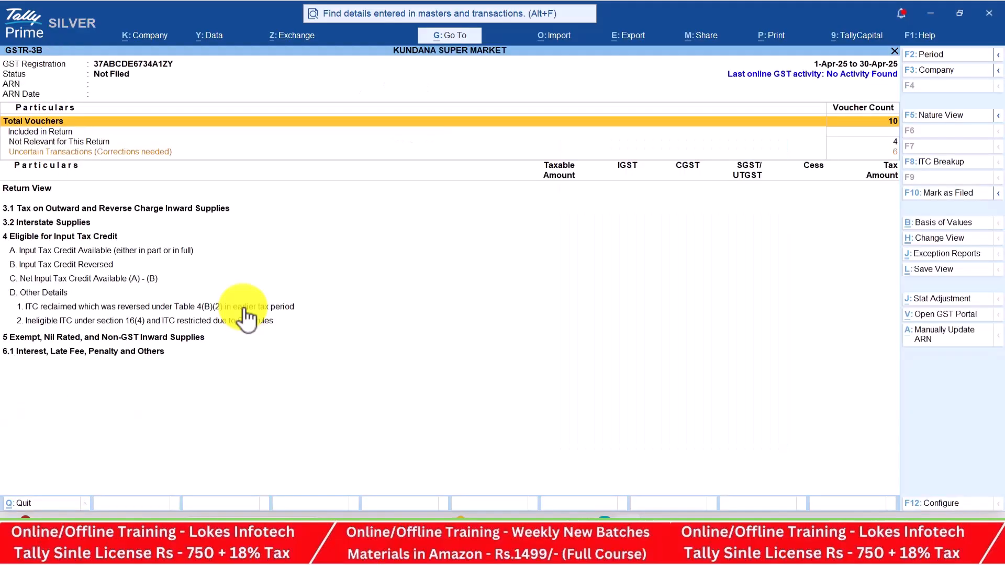
pyautogui.press('Escape')
pyautogui.press('Escape')
pyautogui.press('Escape')
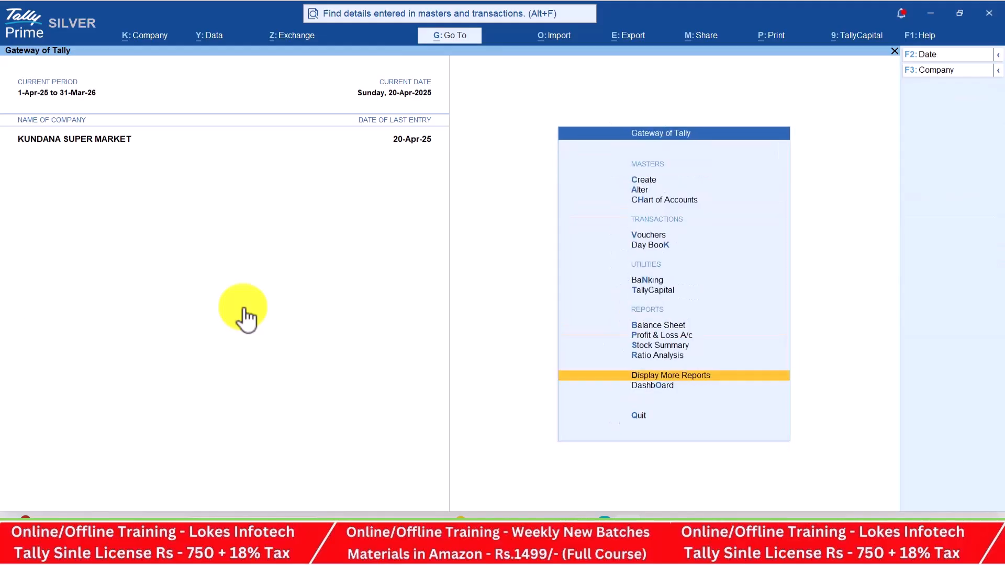
# Switch to the LOKESH INFOTECH (25-26) company
pyautogui.click(949, 72)
pyautogui.press('Up')
pyautogui.press('Up')
pyautogui.press('Return')
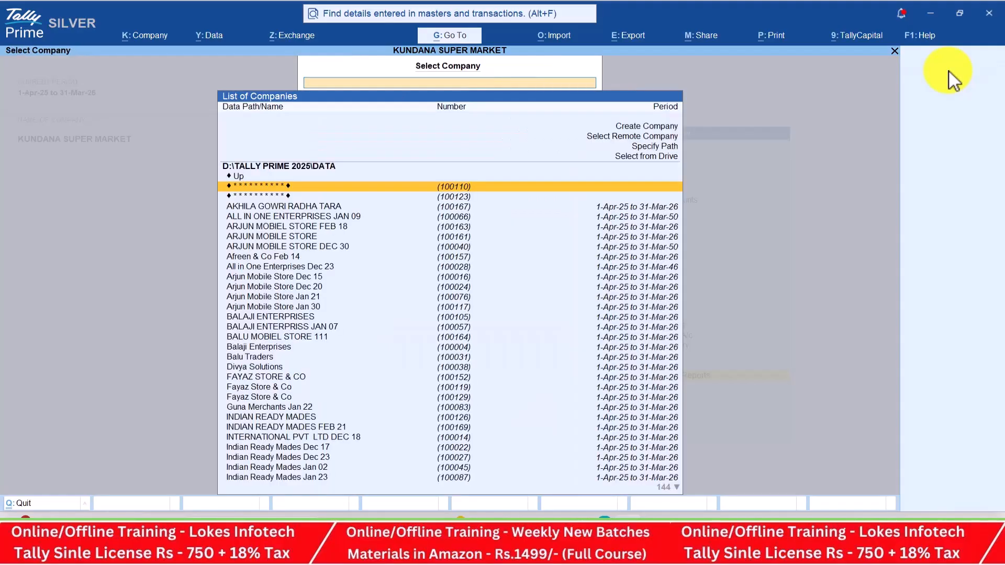
pyautogui.write('lok')
pyautogui.press('Down')
pyautogui.press('Down')
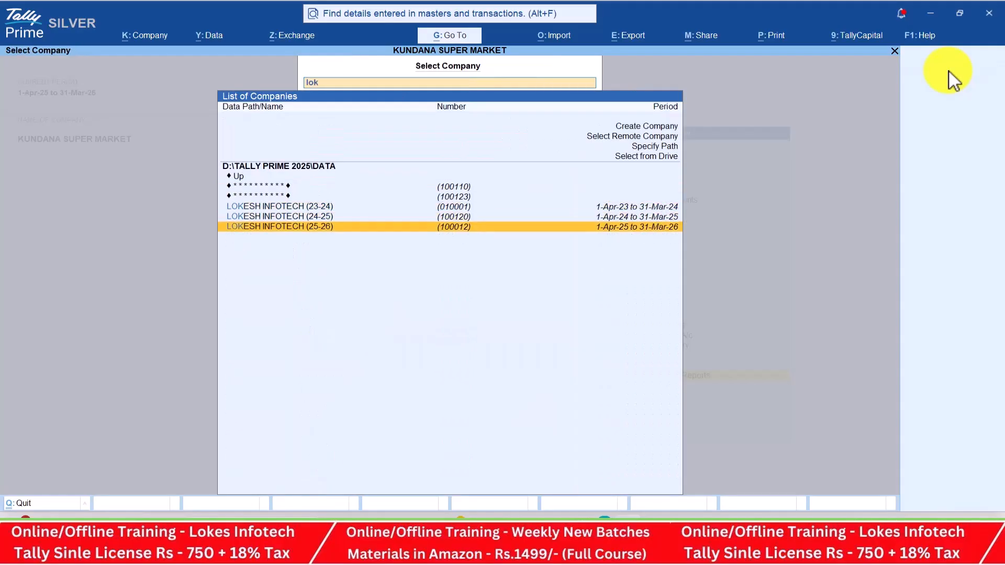
pyautogui.press('Return')
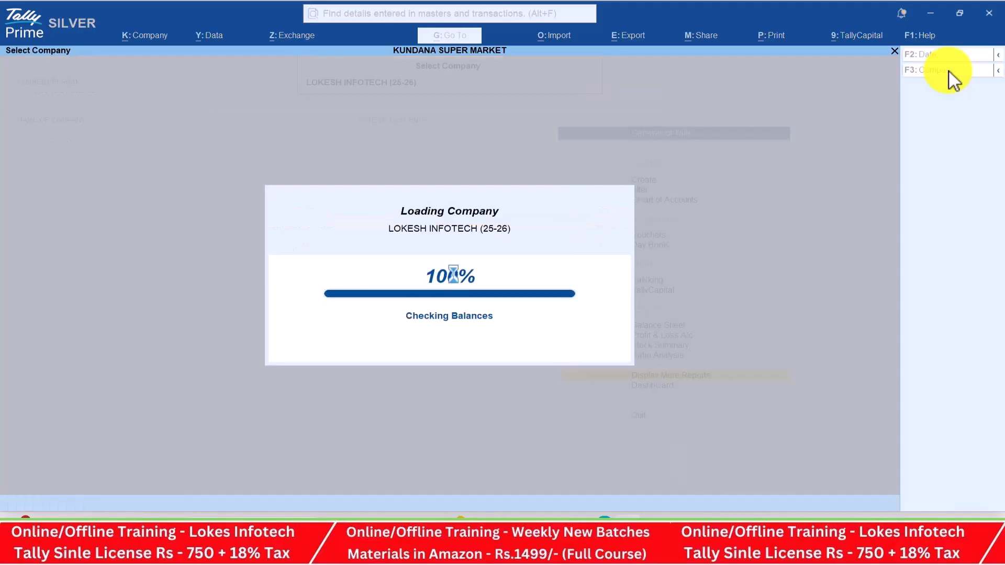
# Open the company's GSTR-1 report from GST Reports
pyautogui.press('Return')
pyautogui.press('Down')
pyautogui.press('Down')
pyautogui.press('Down')
pyautogui.press('Down')
pyautogui.press('Down')
pyautogui.press('Down')
pyautogui.press('Down')
pyautogui.press('Down')
pyautogui.press('Return')
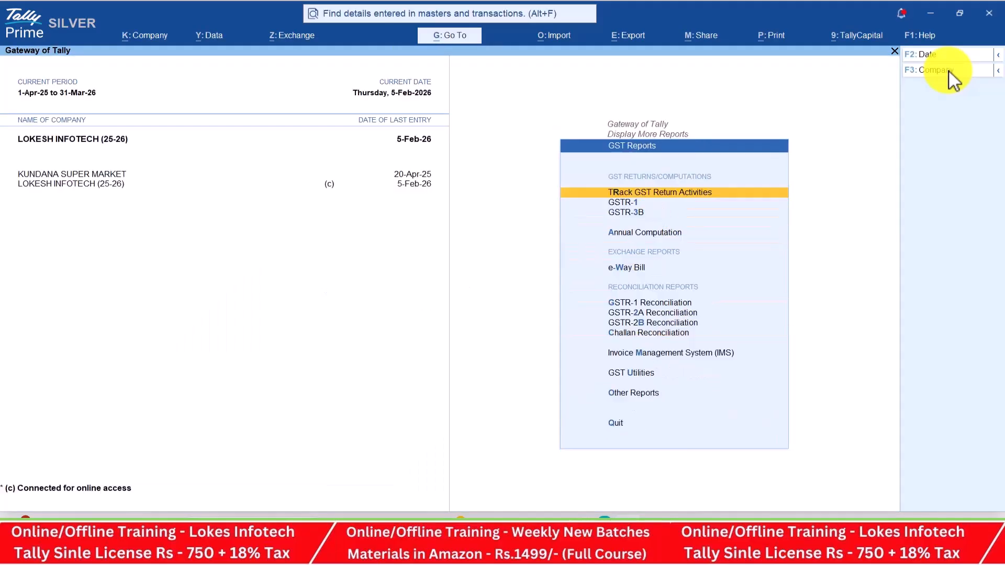
pyautogui.press('Down')
pyautogui.press('Down')
pyautogui.press('Down')
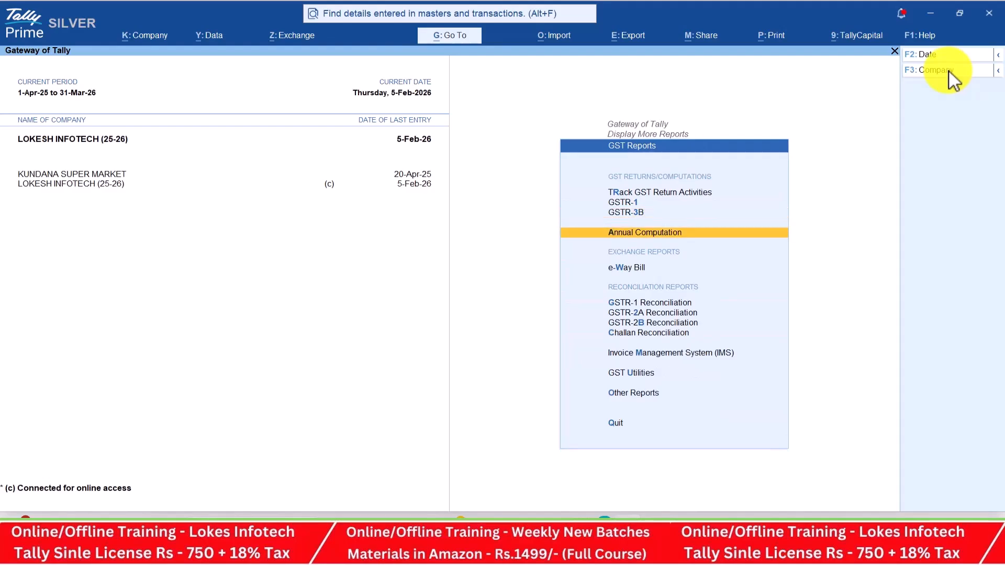
pyautogui.press('Up')
pyautogui.press('Up')
pyautogui.press('Return')
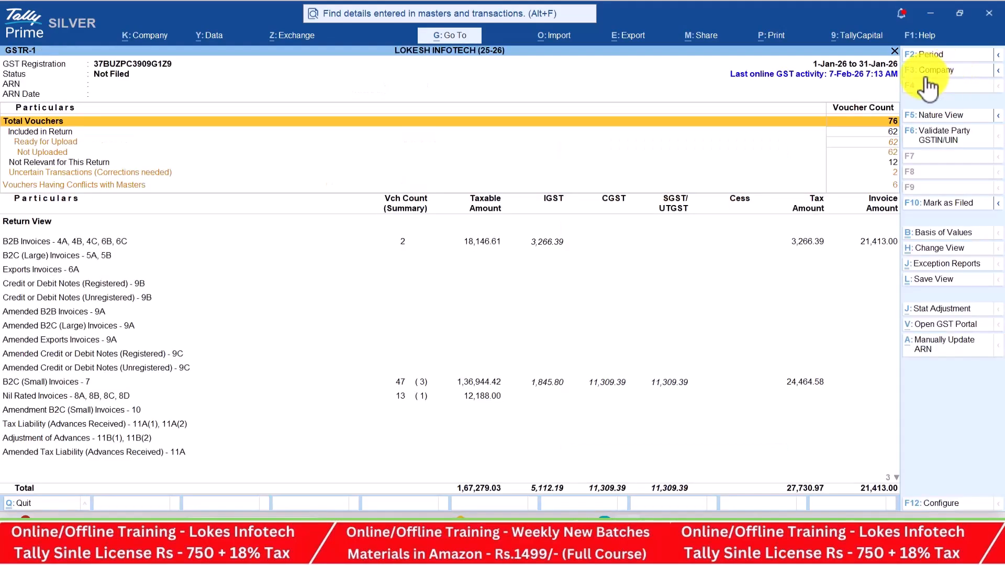
# Set the GSTR-1 period to 1-1-2026 through 31-1-2026
pyautogui.click(946, 55)
pyautogui.write('1-4')
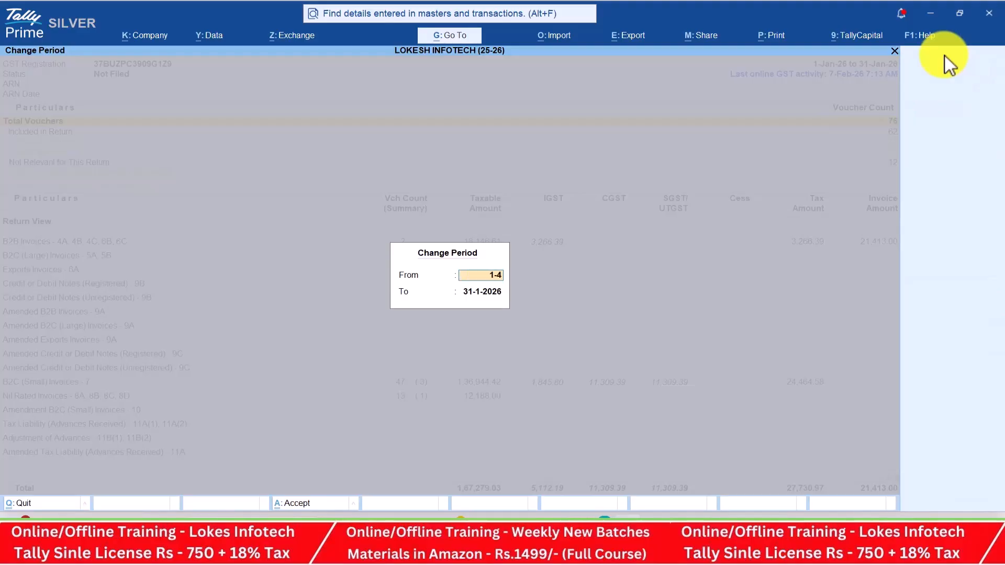
pyautogui.press('BackSpace')
pyautogui.press('BackSpace')
pyautogui.write('-1')
pyautogui.press('Return')
pyautogui.write('3')
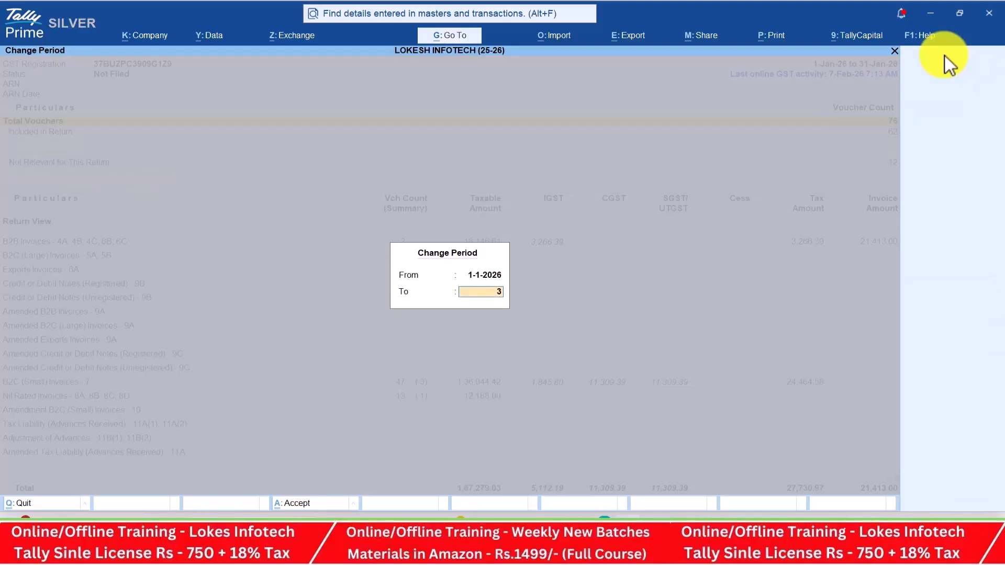
pyautogui.write('1-1')
pyautogui.press('Return')
# Scan the GSTR-1 rows and open HSN Summary - 12
pyautogui.press('Down')
pyautogui.press('Down')
pyautogui.press('Down')
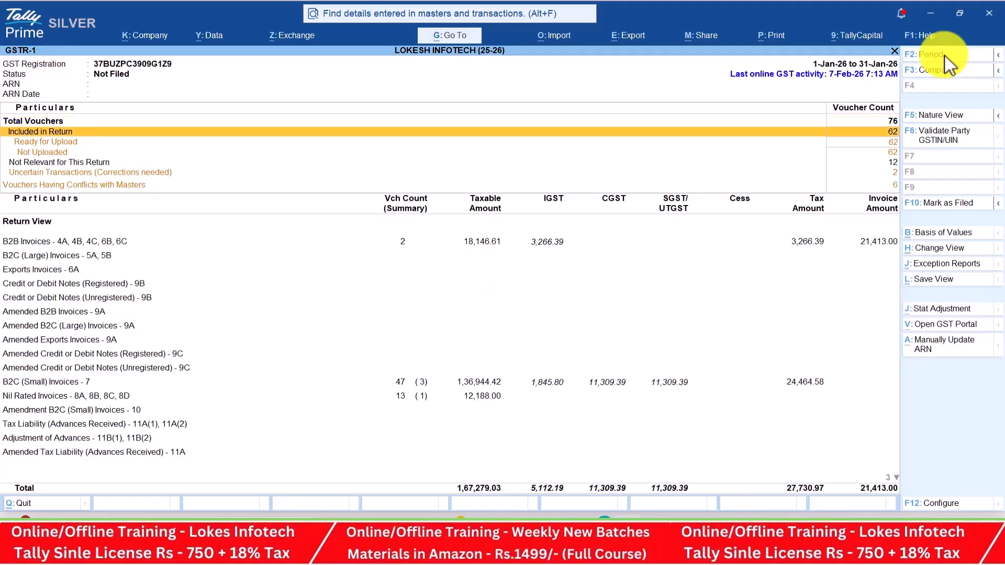
pyautogui.press('Down')
pyautogui.press('Down')
pyautogui.press('Up')
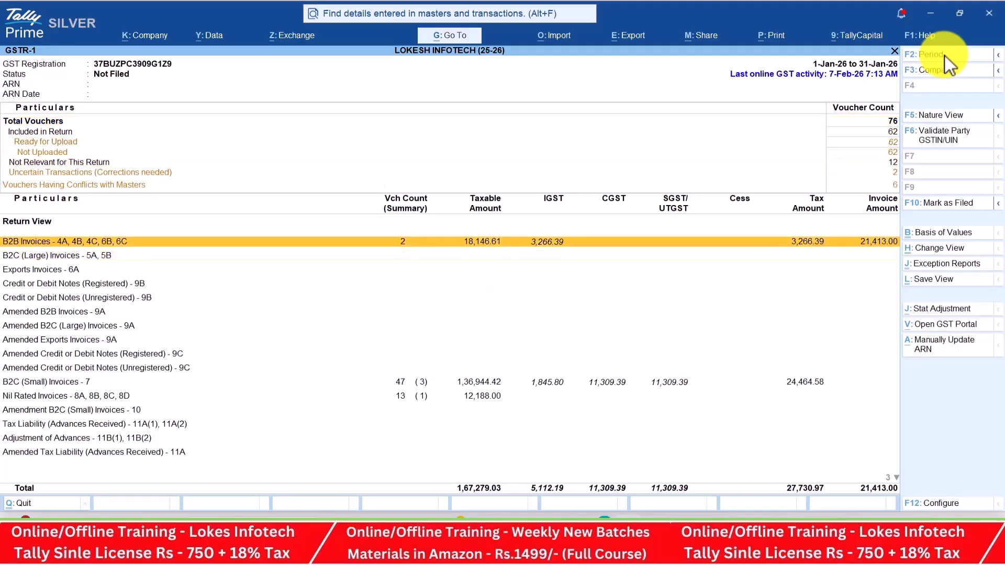
pyautogui.press('Down')
pyautogui.press('Down')
pyautogui.press('Down')
pyautogui.press('Down')
pyautogui.press('Down')
pyautogui.press('Down')
pyautogui.press('Down')
pyautogui.press('Down')
pyautogui.press('Down')
pyautogui.press('Down')
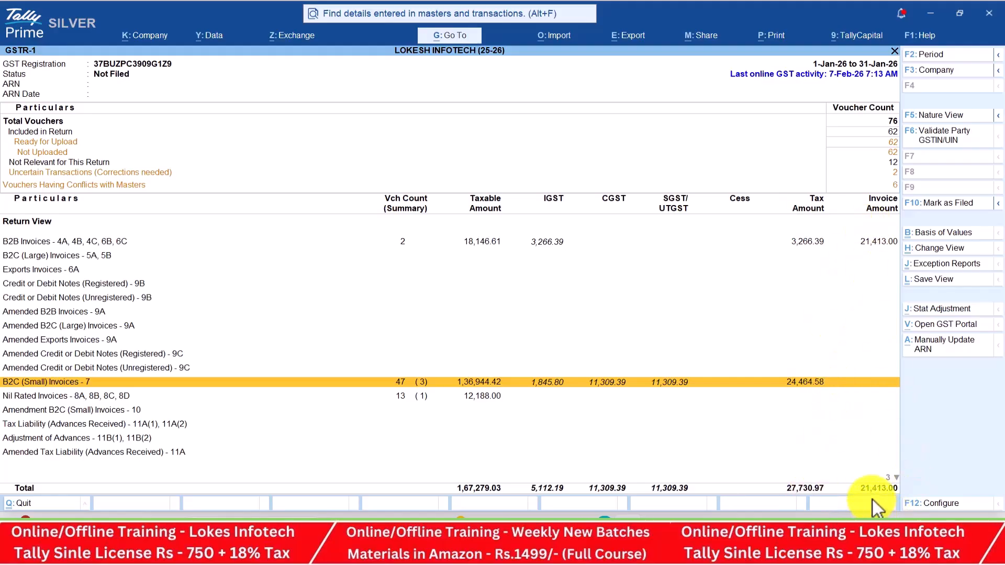
pyautogui.press('Down')
pyautogui.press('Down')
pyautogui.press('Down')
pyautogui.press('Down')
pyautogui.press('Down')
pyautogui.press('Down')
pyautogui.press('Down')
pyautogui.press('Down')
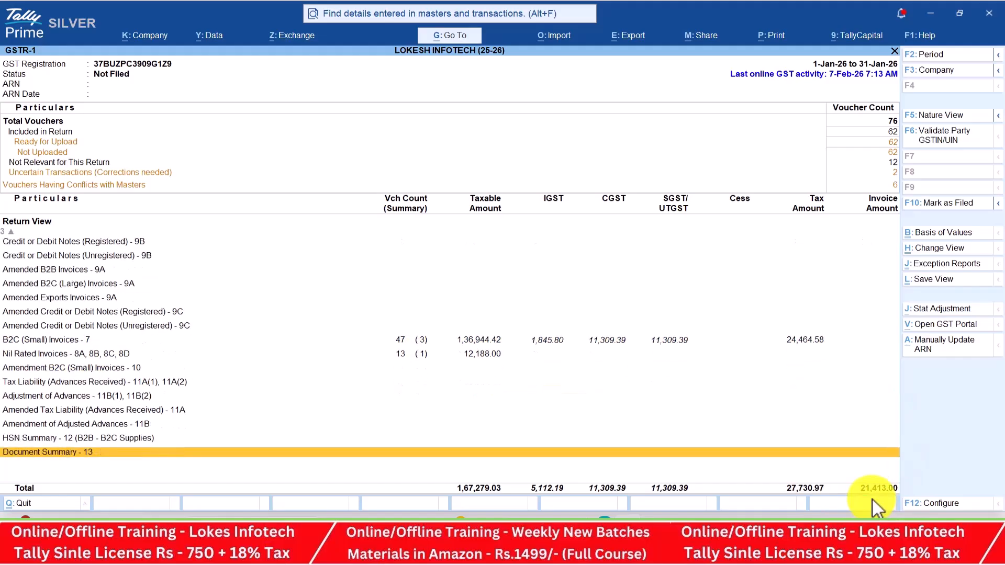
pyautogui.press('Up')
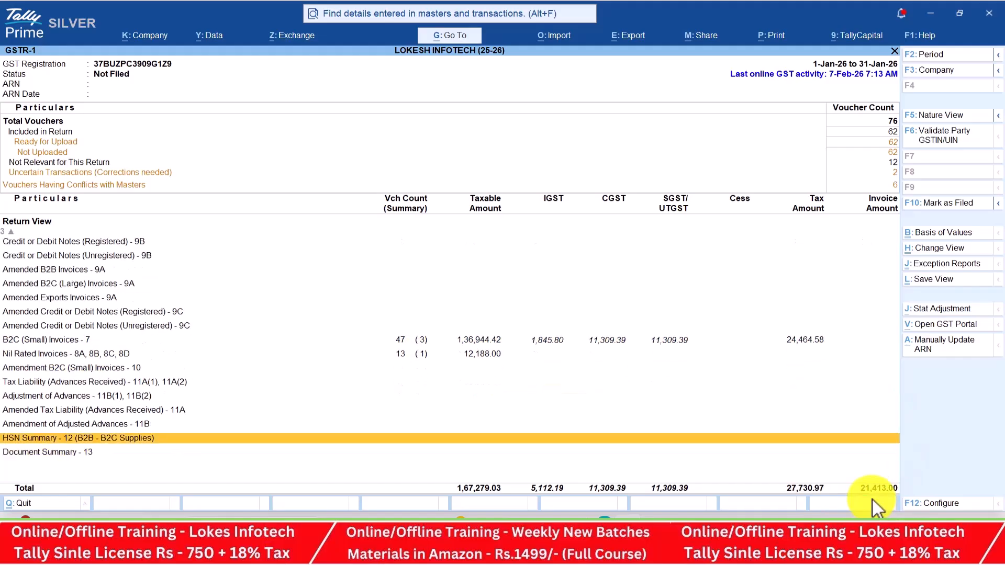
pyautogui.press('Return')
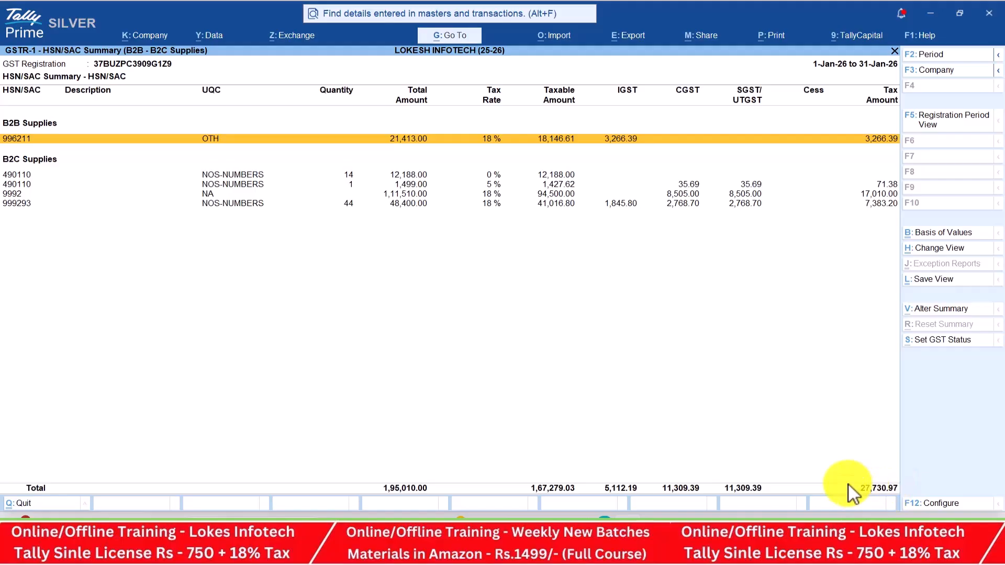
# Leave the HSN Summary, totalling 1,95,010.00, and return to January 2026 GSTR-1
pyautogui.press('Escape')
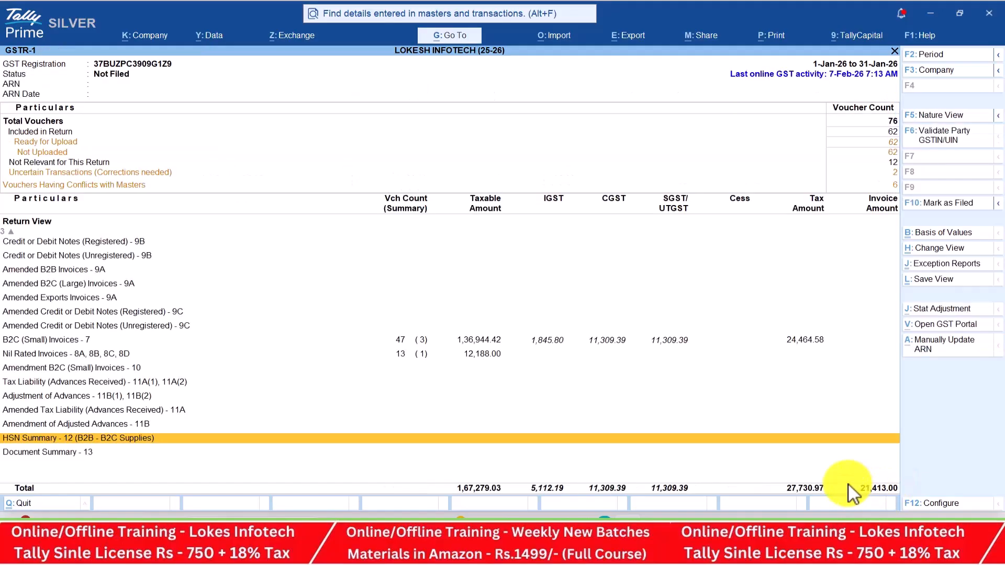
# Review January 2026 GSTR-3B in Nature View, including 8,821.80 eligible input tax credit
pyautogui.press('Escape')
pyautogui.press('Down')
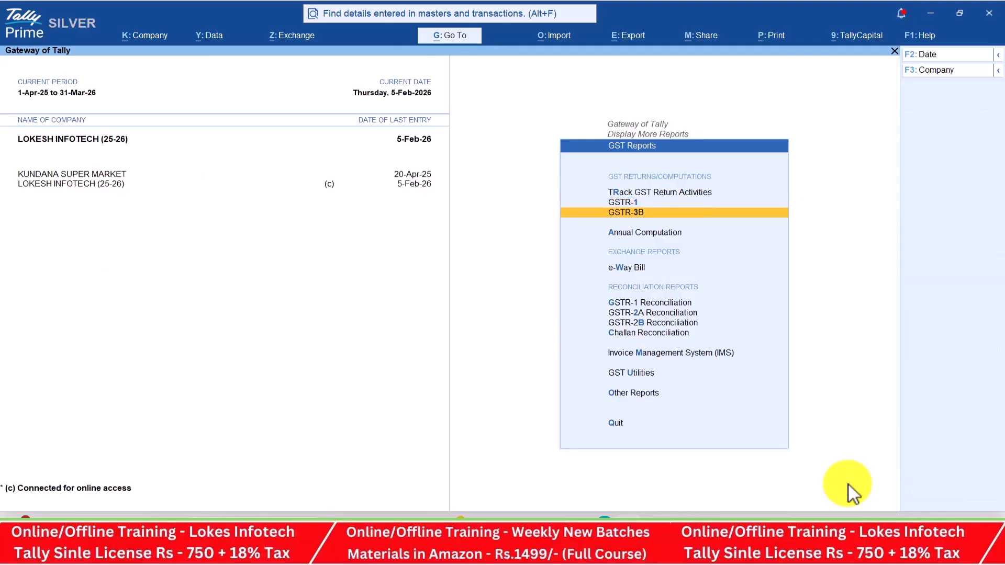
pyautogui.press('Return')
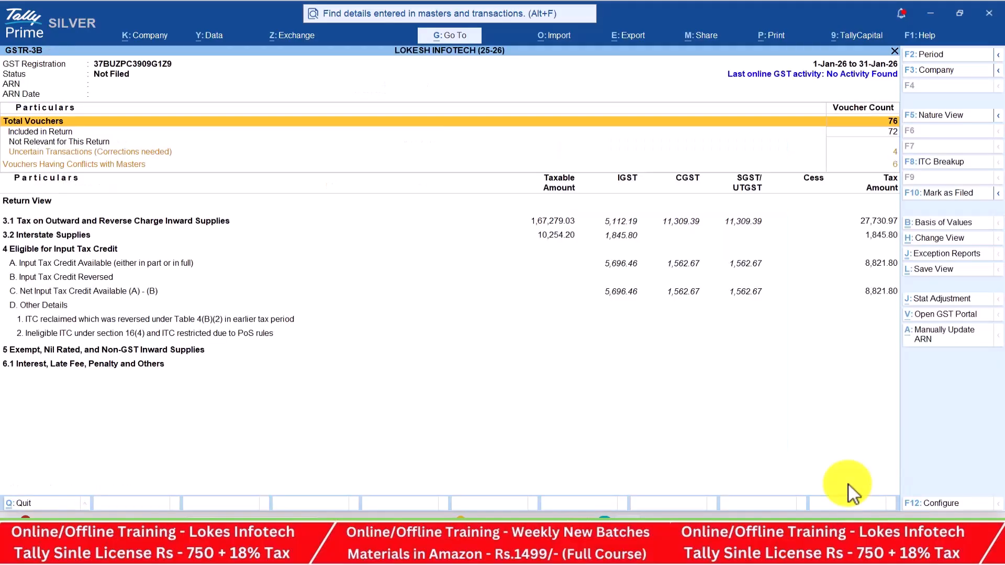
pyautogui.click(943, 117)
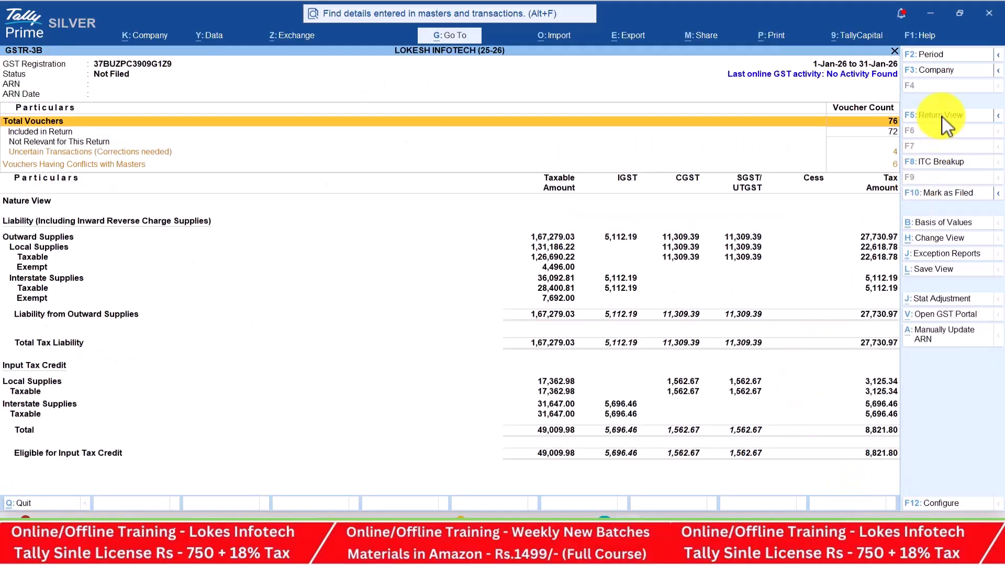
pyautogui.press('Down')
pyautogui.press('Down')
pyautogui.press('Down')
pyautogui.press('Down')
pyautogui.press('Down')
pyautogui.press('Down')
pyautogui.press('Down')
pyautogui.press('Down')
pyautogui.press('Down')
pyautogui.press('Down')
pyautogui.press('Down')
pyautogui.press('Down')
pyautogui.press('Down')
pyautogui.press('Down')
pyautogui.press('Down')
pyautogui.press('Down')
pyautogui.press('Down')
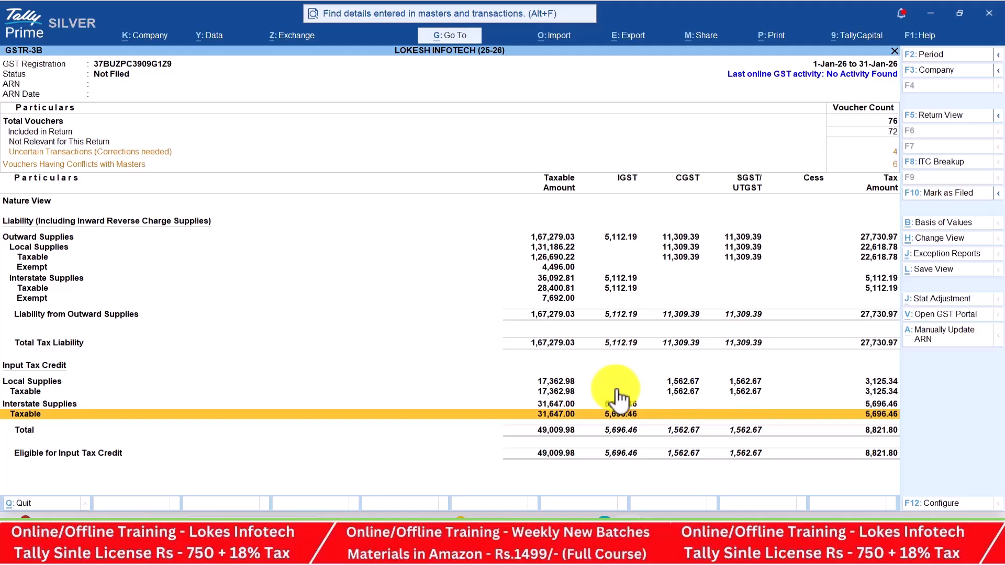
pyautogui.press('Up')
pyautogui.press('Up')
pyautogui.press('Up')
pyautogui.press('Up')
pyautogui.press('Up')
pyautogui.press('Up')
pyautogui.press('Up')
pyautogui.press('Up')
pyautogui.press('Up')
pyautogui.press('Up')
pyautogui.press('Up')
pyautogui.press('Up')
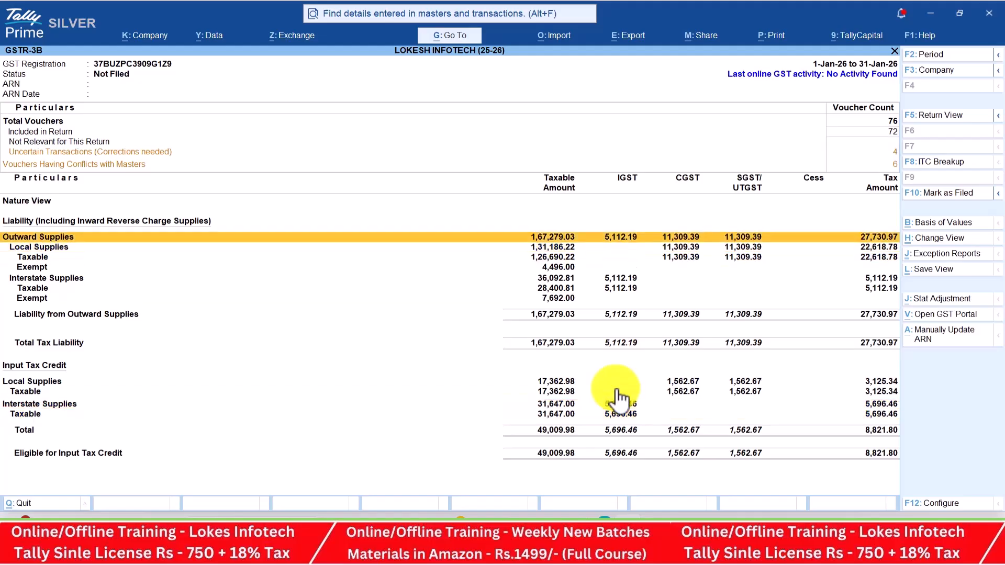
pyautogui.press('Down')
pyautogui.press('Down')
pyautogui.press('Down')
pyautogui.press('Down')
pyautogui.press('Down')
pyautogui.press('Down')
pyautogui.press('Down')
pyautogui.press('Down')
pyautogui.press('Down')
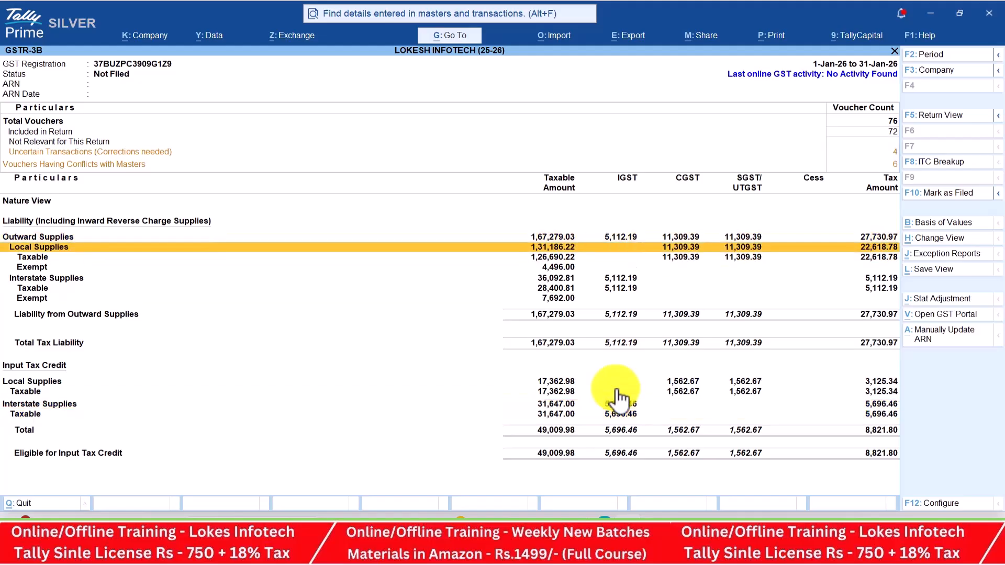
pyautogui.press('Up')
pyautogui.press('Down')
pyautogui.press('Down')
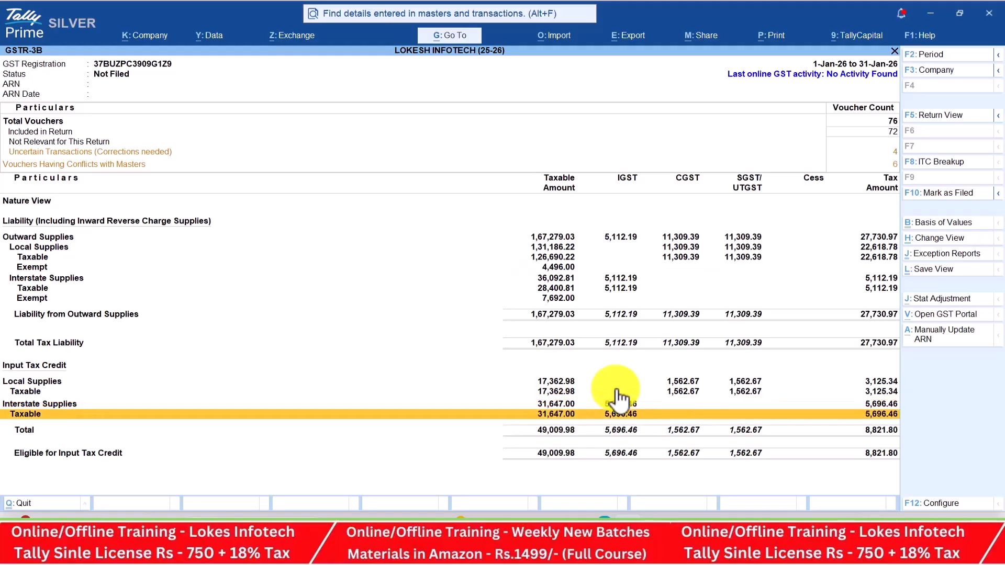
pyautogui.press('Up')
pyautogui.press('Up')
pyautogui.press('Up')
pyautogui.press('Up')
pyautogui.press('Up')
pyautogui.press('Up')
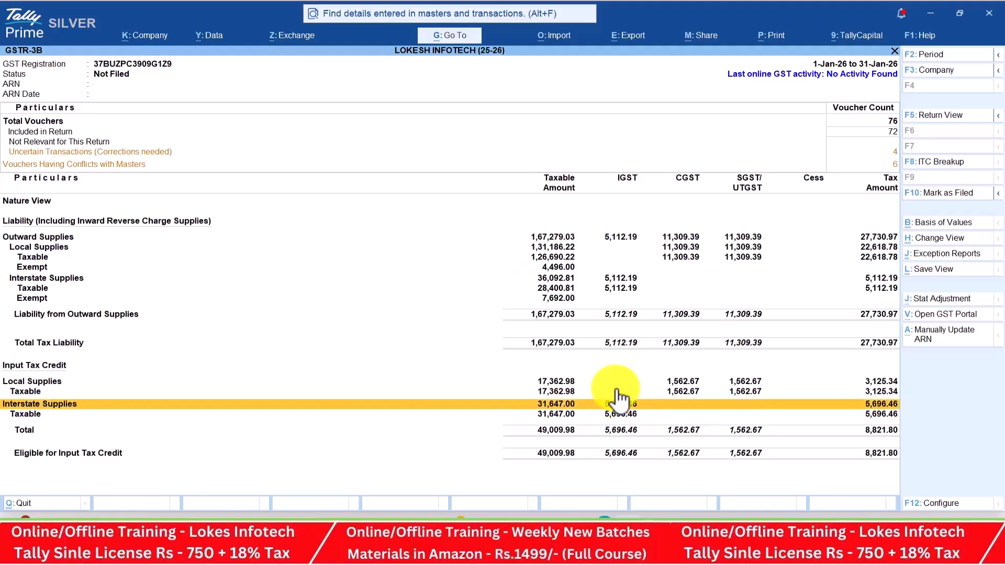
pyautogui.press('Down')
pyautogui.press('Down')
pyautogui.press('Down')
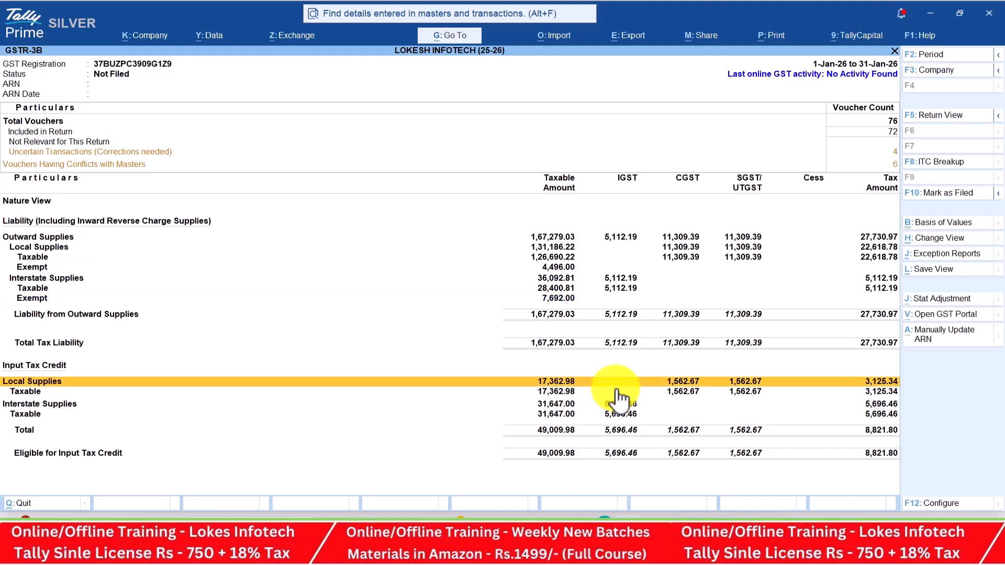
pyautogui.press('Escape')
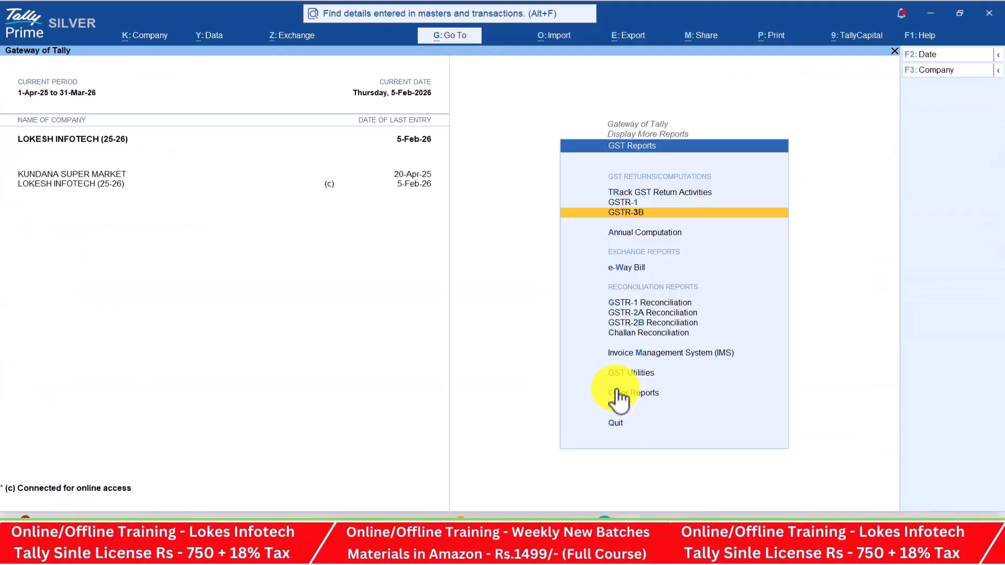
# Return to Gateway of Tally without quitting, then leave the Teams meeting
pyautogui.press('Escape')
pyautogui.press('Escape')
pyautogui.press('Escape')
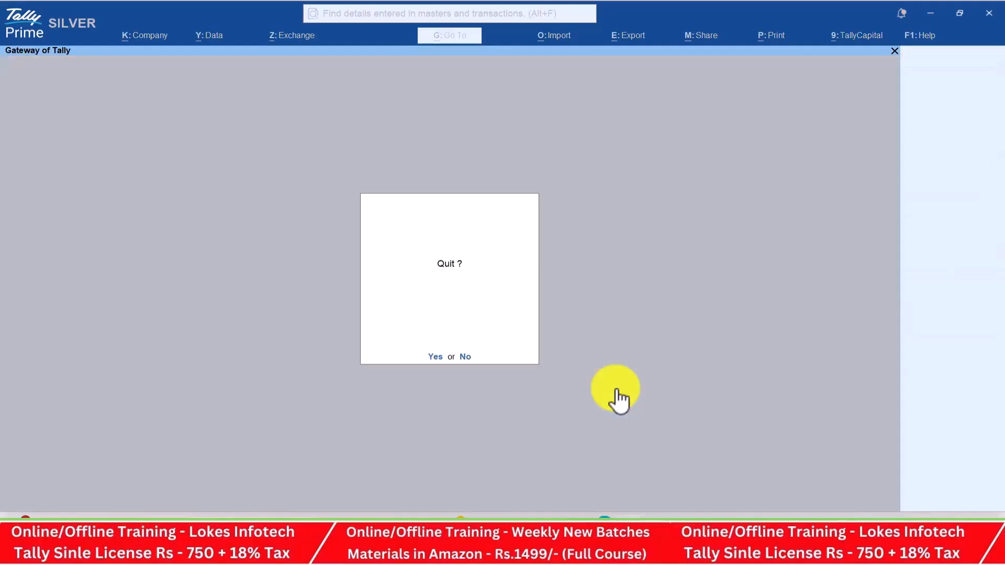
pyautogui.press('Escape')
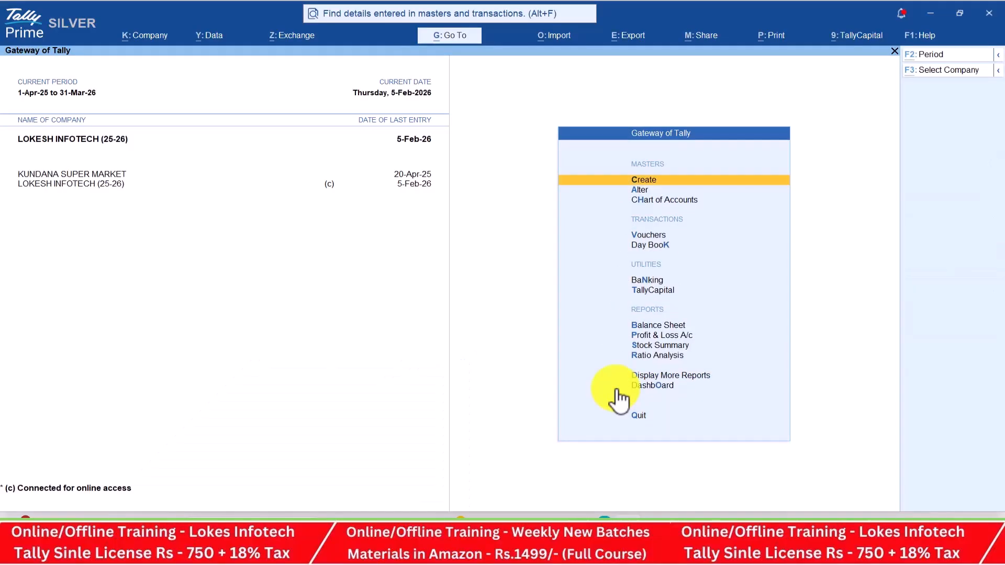
pyautogui.hotkey('alt', 'Tab')
pyautogui.hotkey('alt', 'Tab')
pyautogui.hotkey('alt', 'Tab')
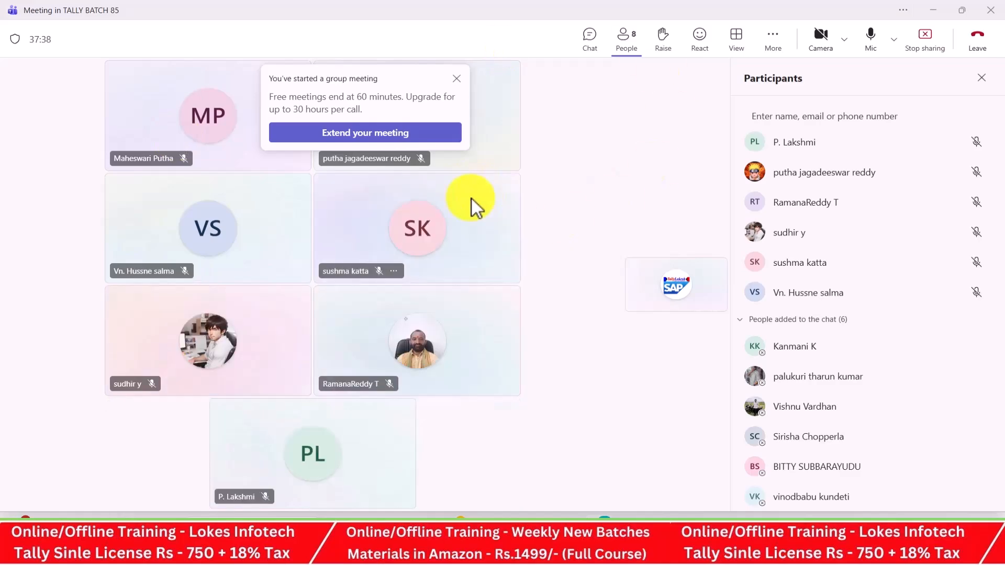
pyautogui.click(984, 58)
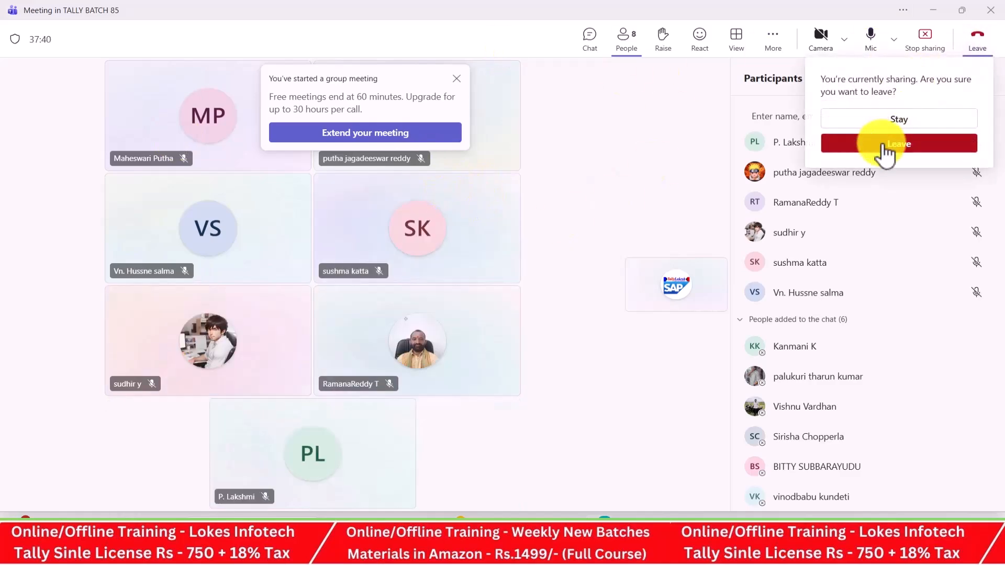